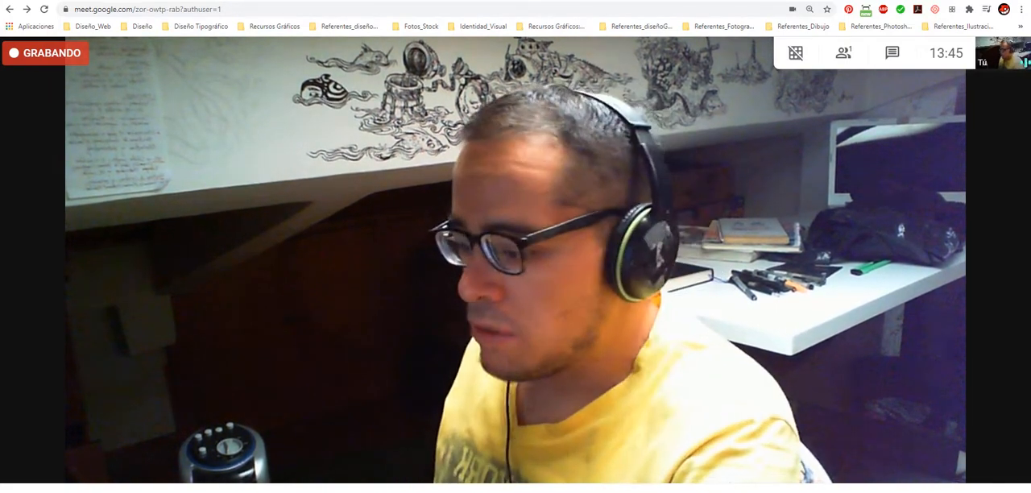
- Present the entire second screen (Pantalla 2) in the meeting and pin the presentation
left_click(942, 489)
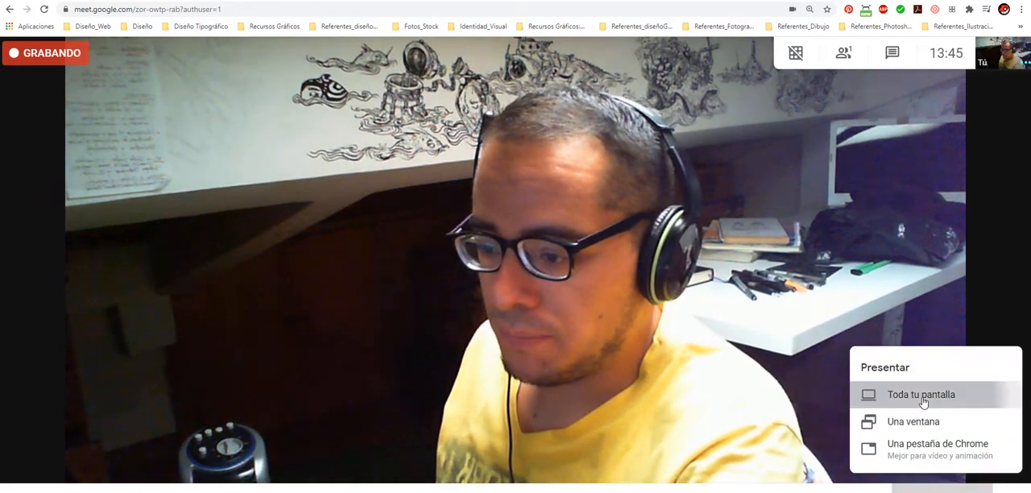
left_click(923, 402)
left_click(579, 112)
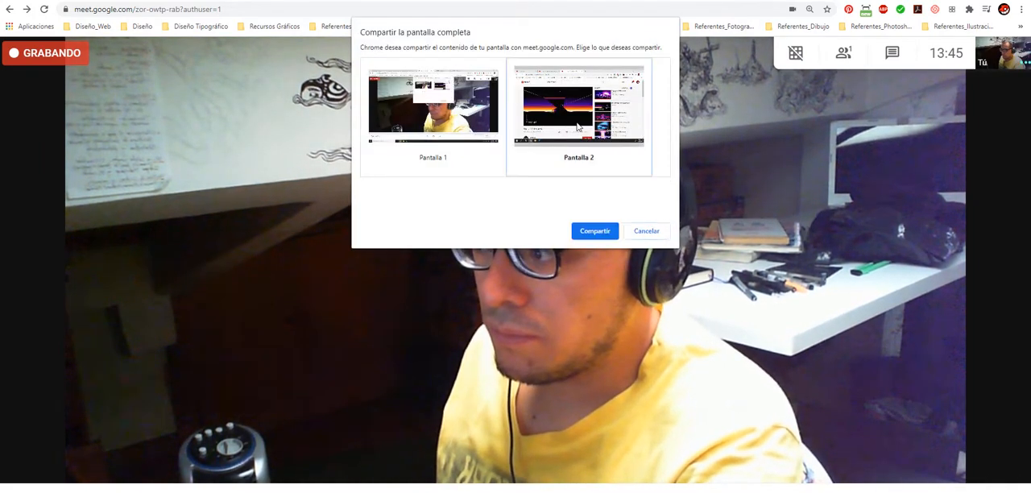
left_click(597, 233)
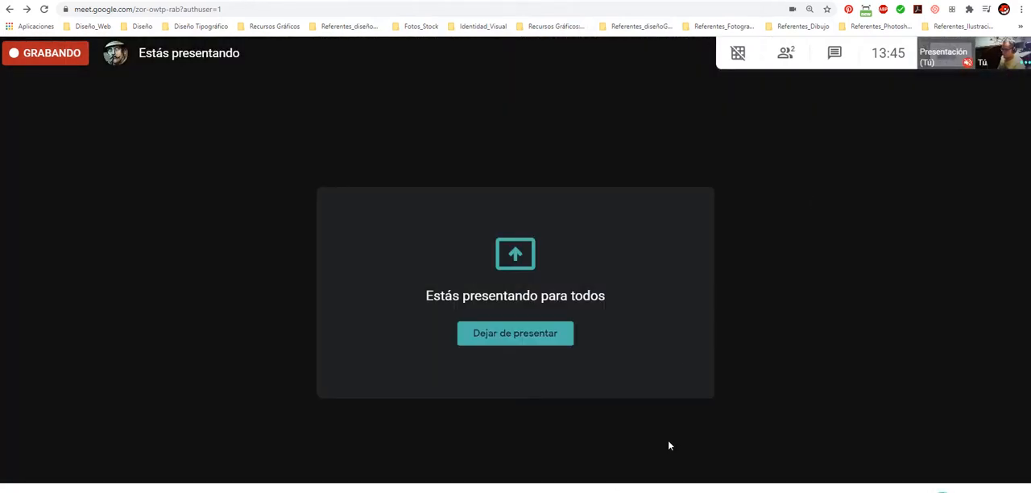
left_click(945, 53)
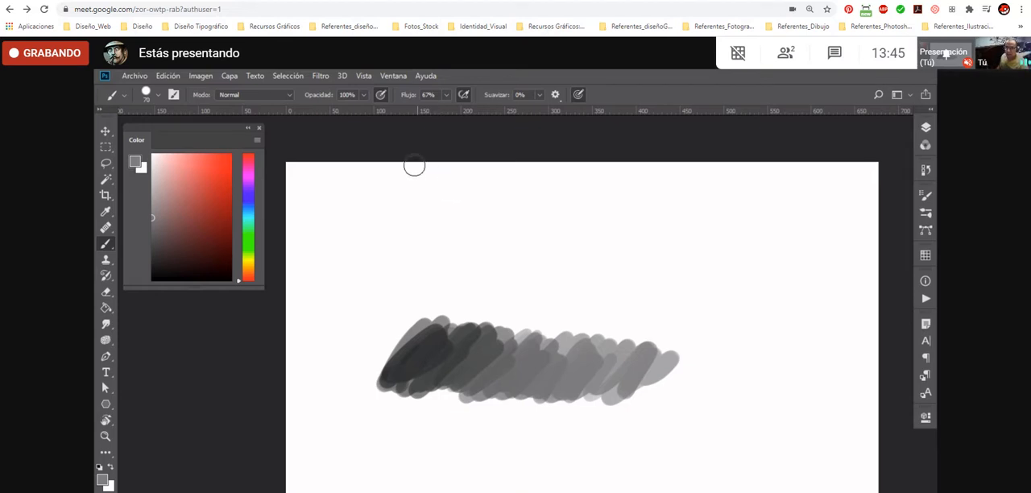
- Switch Photoshop to the Aspectos esenciales (Por defecto) workspace
left_click(392, 78)
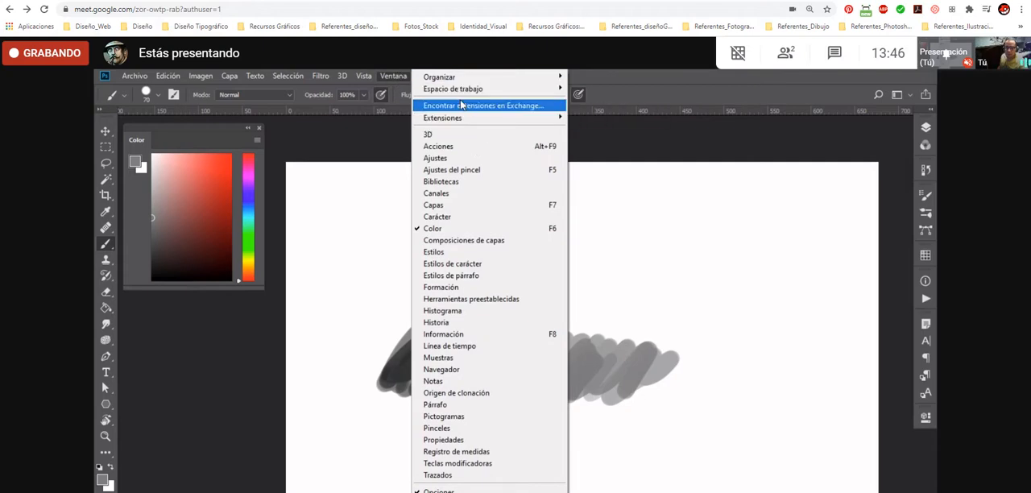
mouse_move(464, 94)
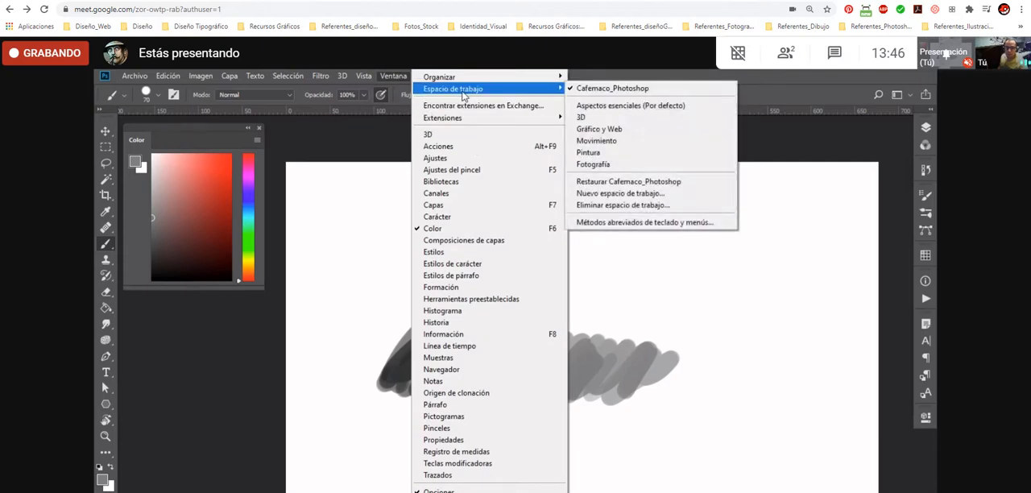
left_click(626, 106)
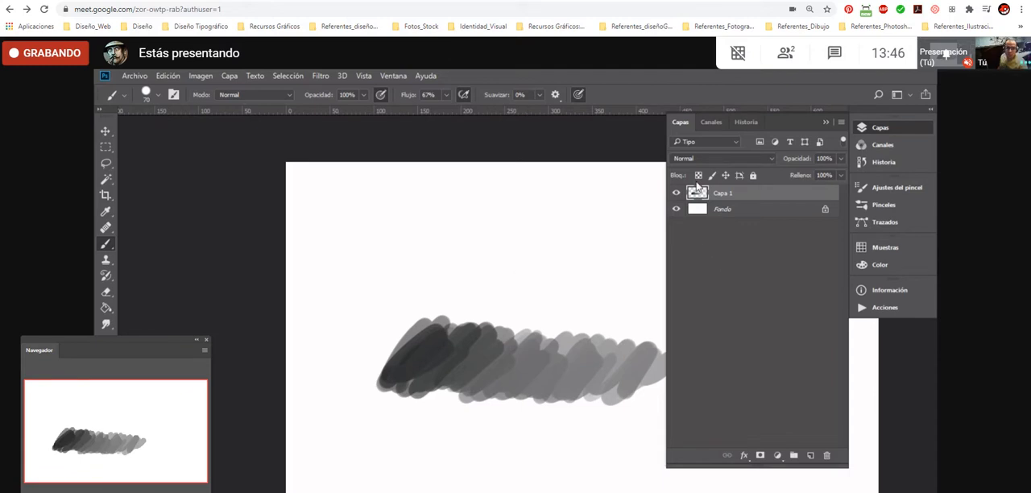
- Collapse and expand the Capas panel to demonstrate its docked behaviour, leaving it open
left_click(881, 127)
left_click(881, 128)
left_click(884, 127)
left_click(884, 126)
left_click(884, 126)
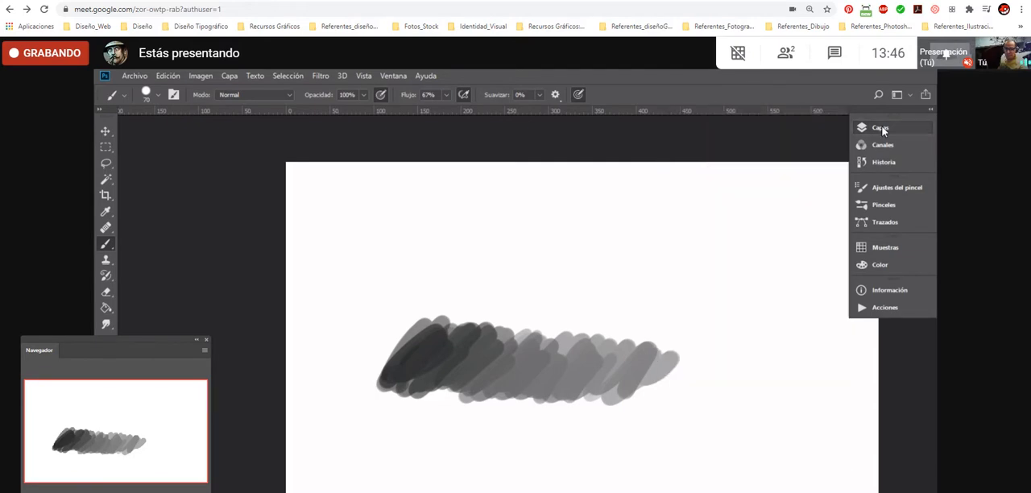
left_click(882, 127)
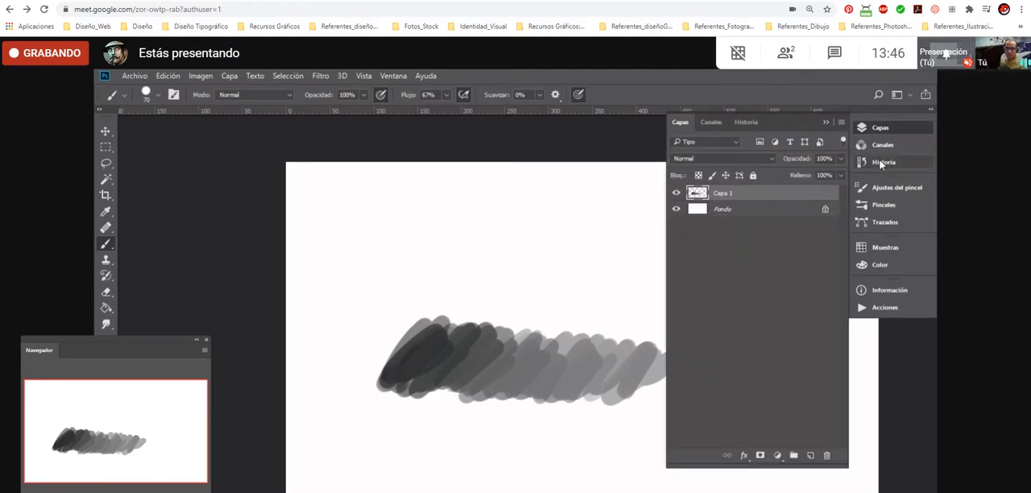
- Pull the Historia panel out of the docked group with Canales and expand its list of states
left_click(881, 163)
left_click(889, 163)
left_click(885, 162)
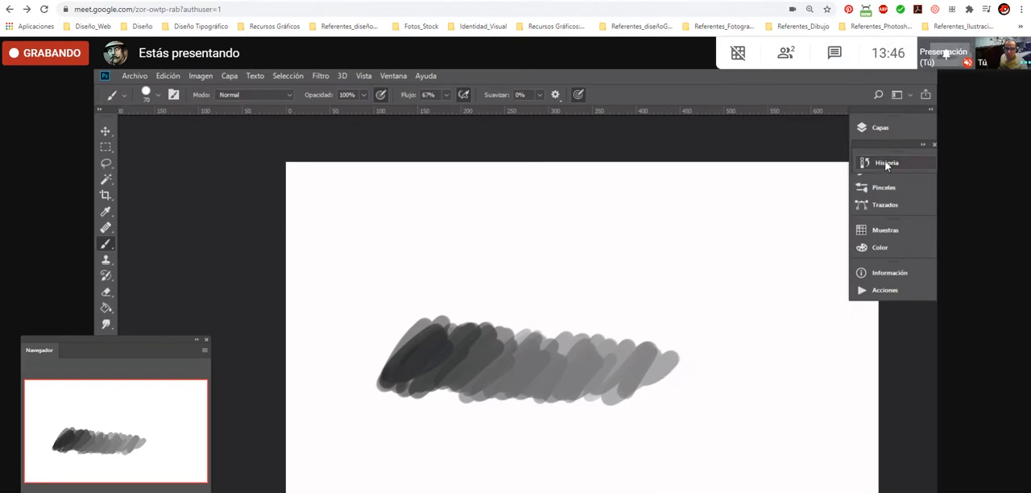
left_click(885, 162)
- Step the document back through the brush and eraser history states to the initial Sin título-1 snapshot
left_click(722, 335)
left_click(720, 321)
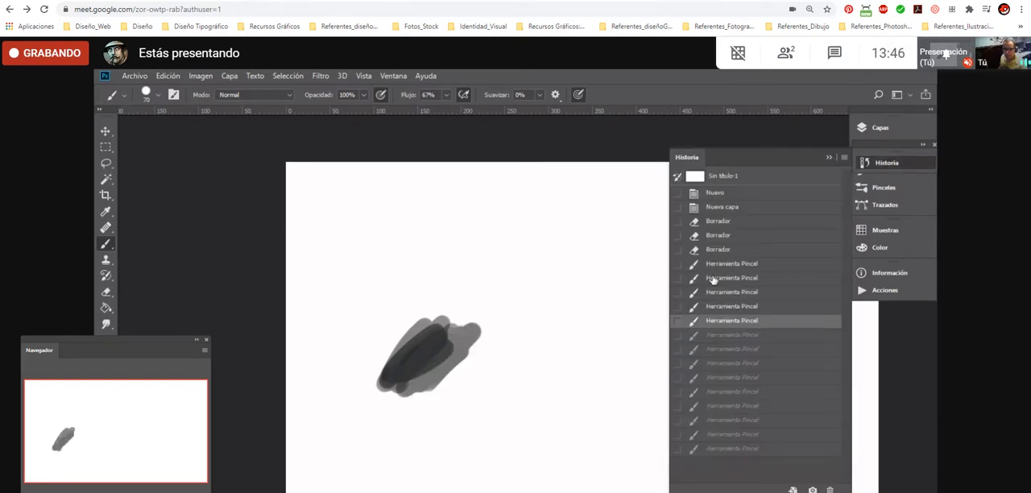
left_click(716, 292)
left_click(723, 249)
left_click(721, 235)
left_click(720, 193)
left_click(728, 177)
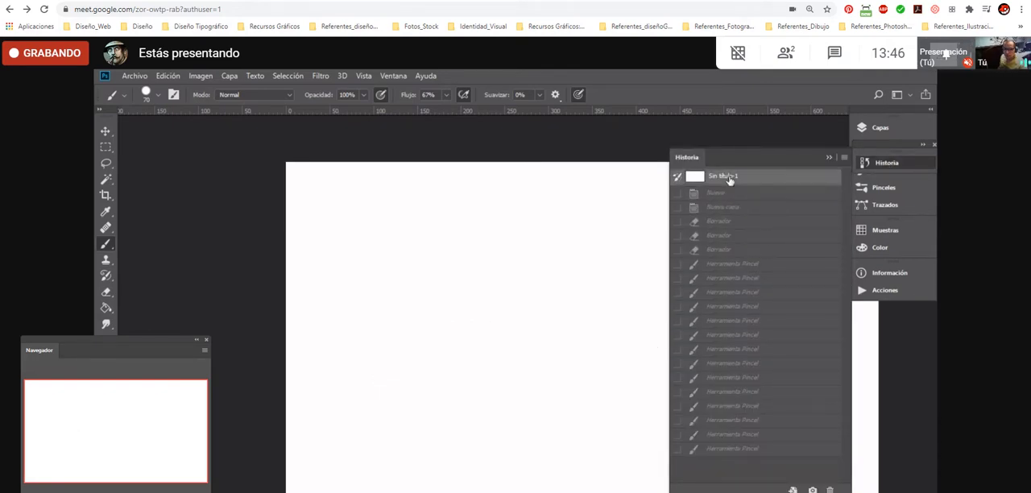
- Revert the document through its history from the last brush stroke to the Nuevo state and dock Historia between Capas and Canales
left_click(720, 448)
left_click(716, 322)
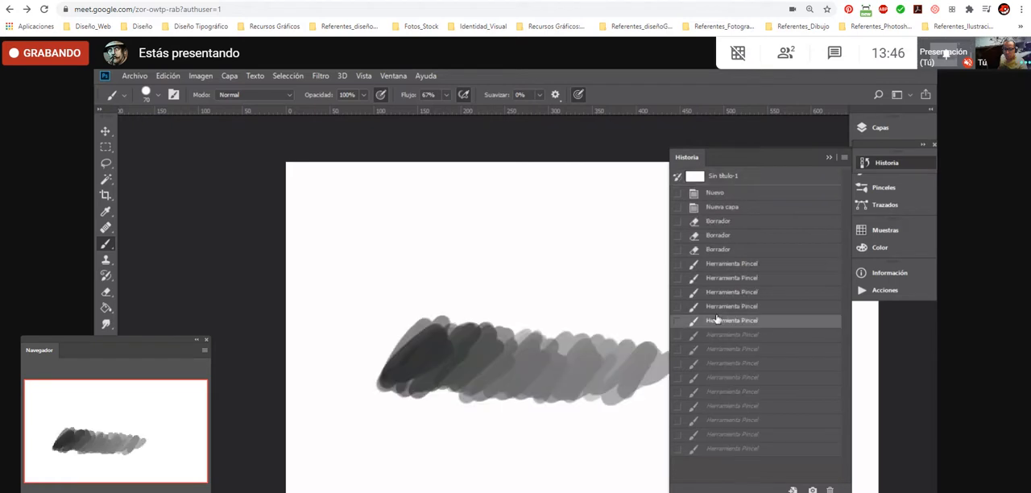
left_click(716, 292)
left_click(717, 249)
left_click(713, 220)
left_click(714, 207)
left_click(710, 194)
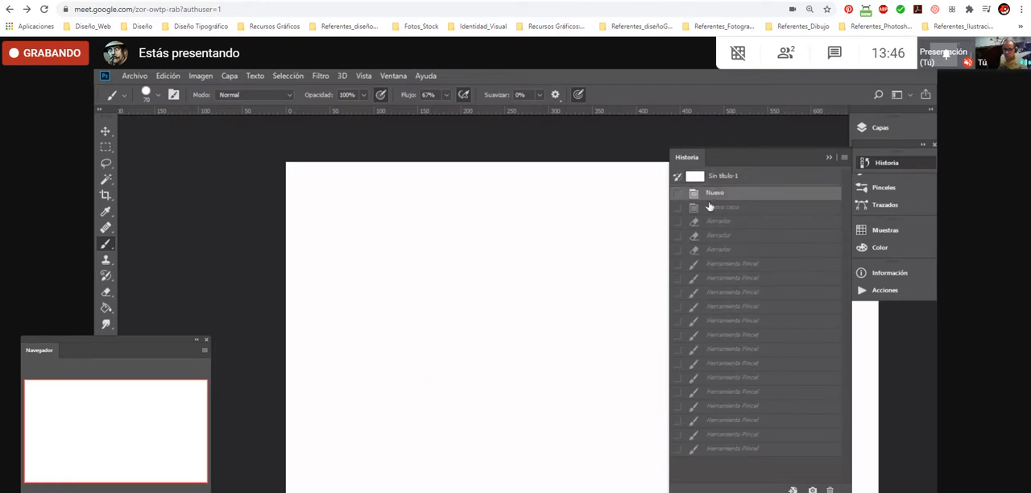
left_click(884, 159)
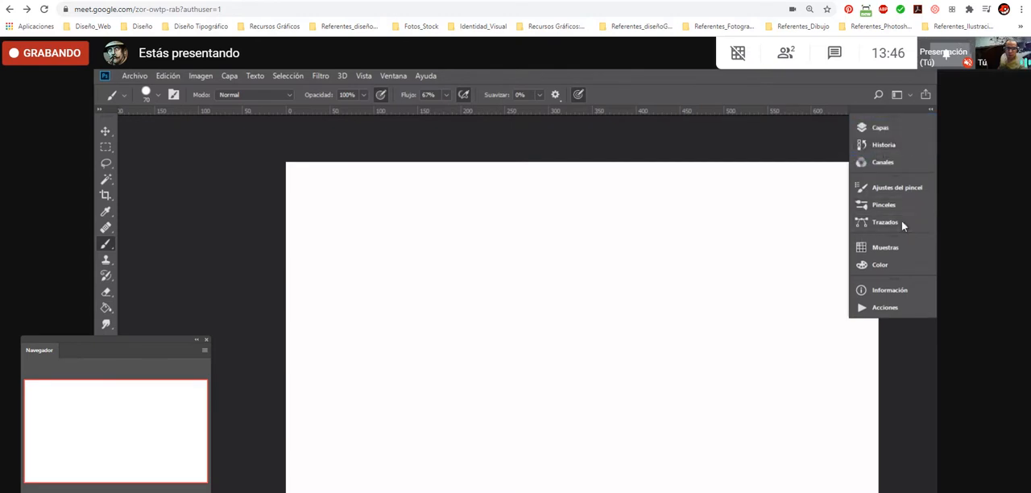
- Lengthen the Pinceles panel to show more brush folders, and look through the Trazados and Ajustes del pincel panels
left_click(890, 206)
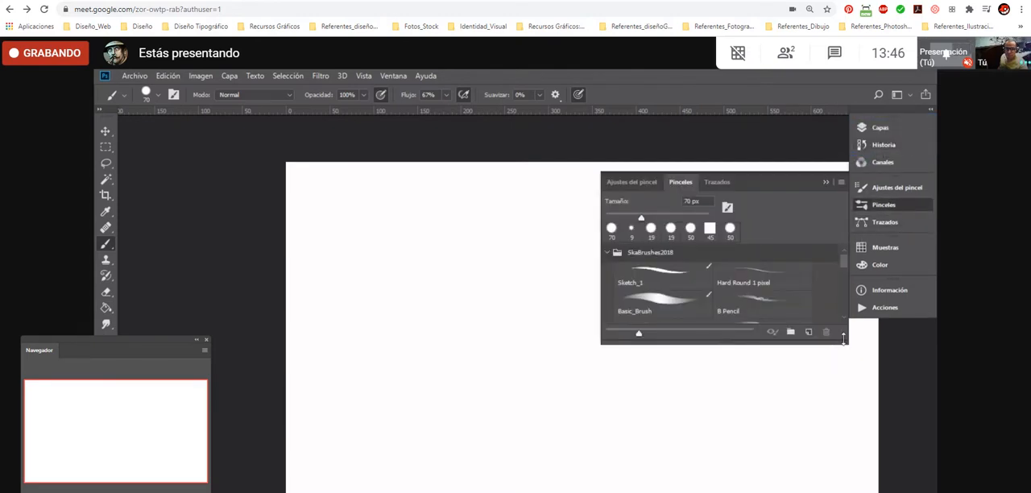
left_click_drag(843, 338, 843, 466)
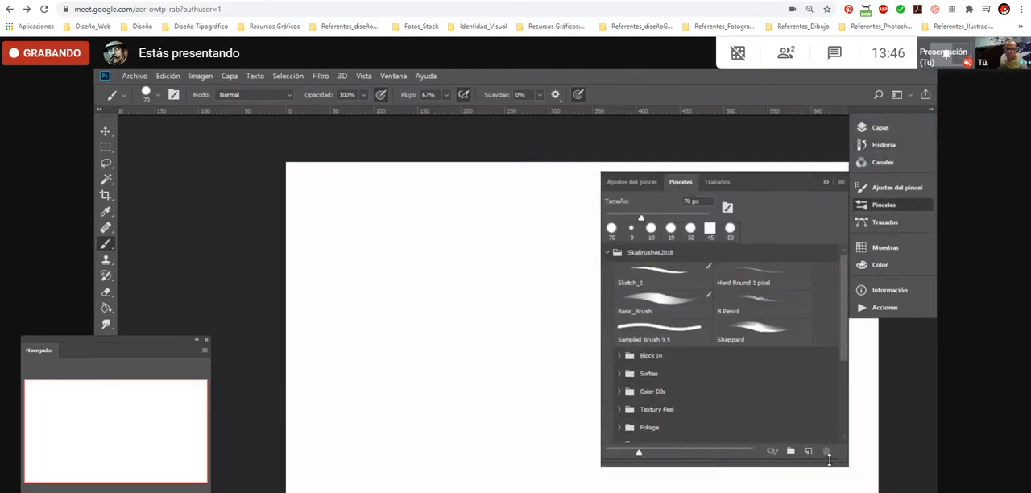
left_click(897, 222)
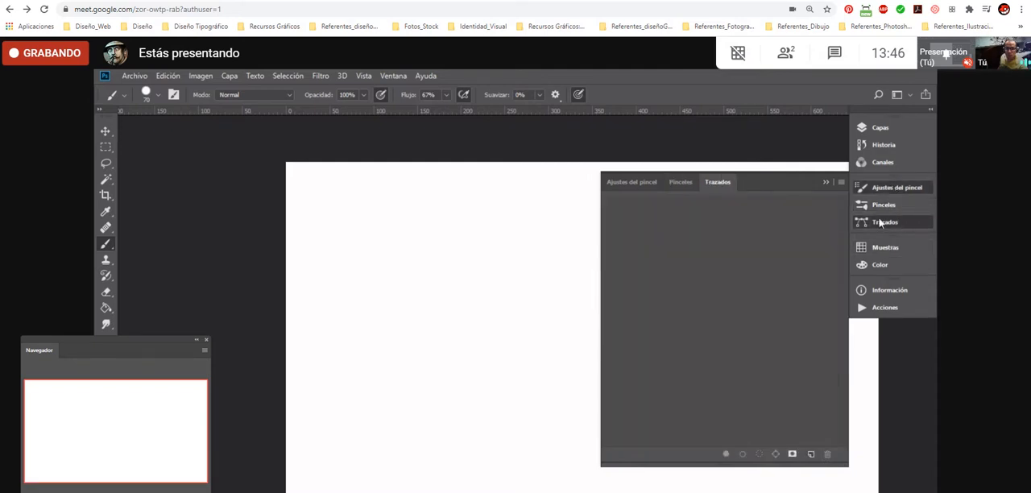
left_click(886, 187)
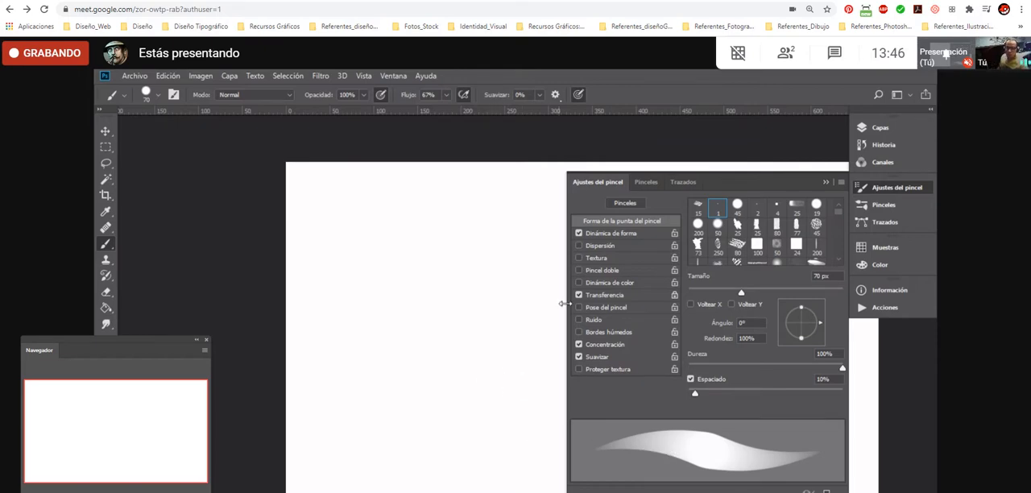
left_click(891, 190)
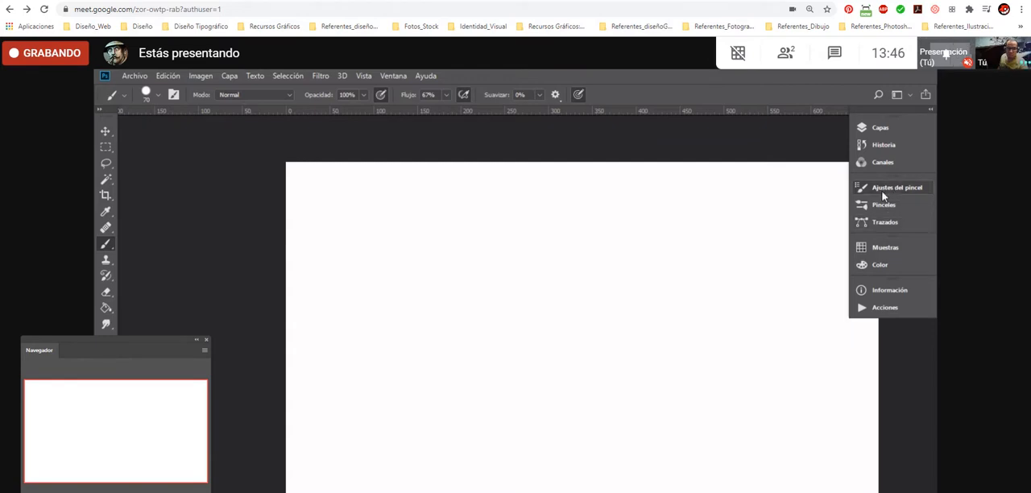
- View the Color panel, and lengthen the Muestras panel to show all its swatches before collapsing it
left_click(881, 266)
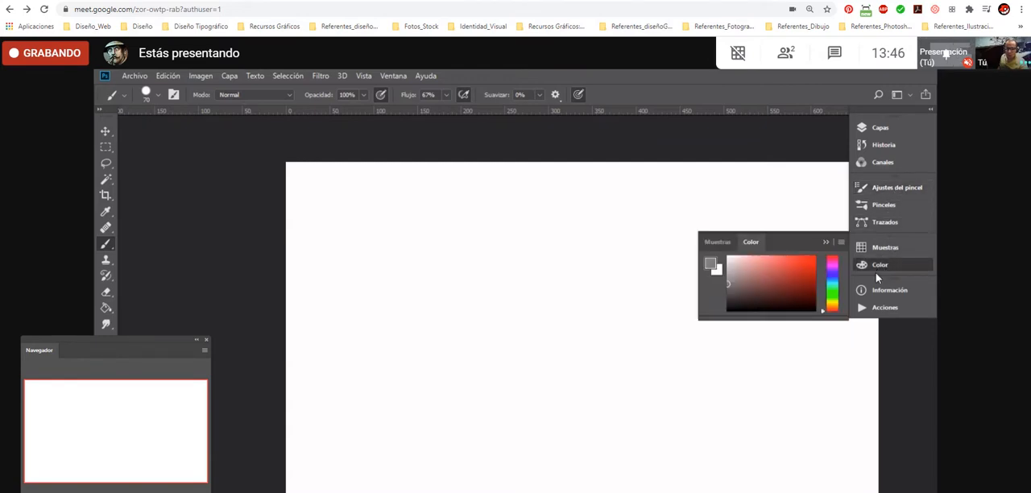
left_click(888, 253)
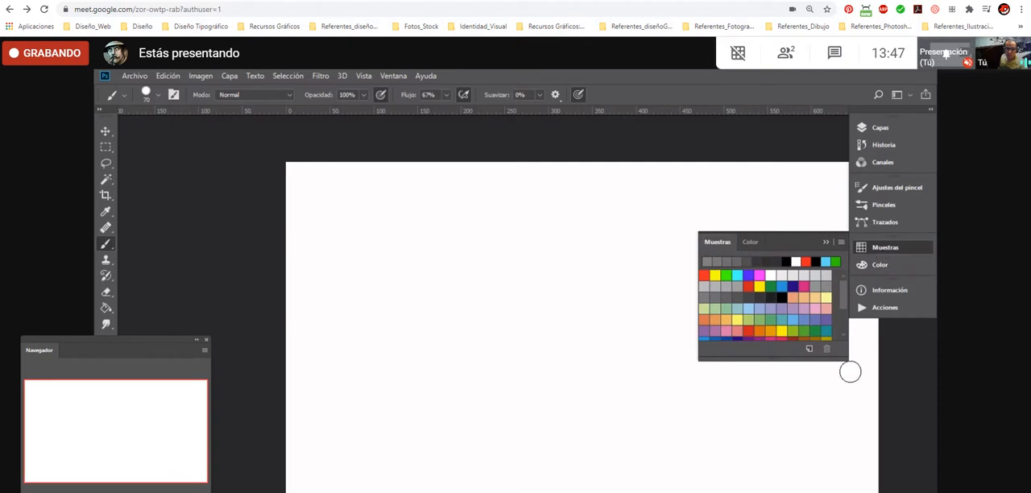
left_click_drag(840, 357, 842, 411)
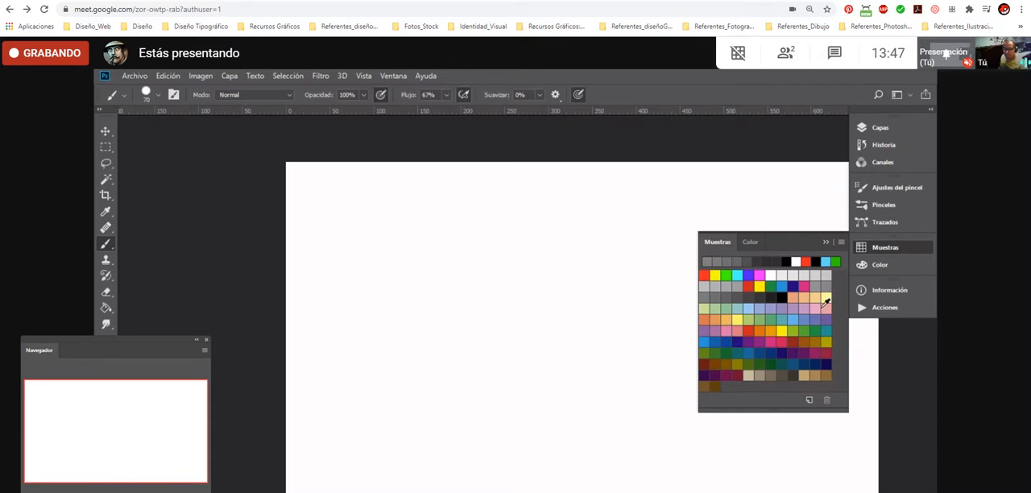
left_click(880, 254)
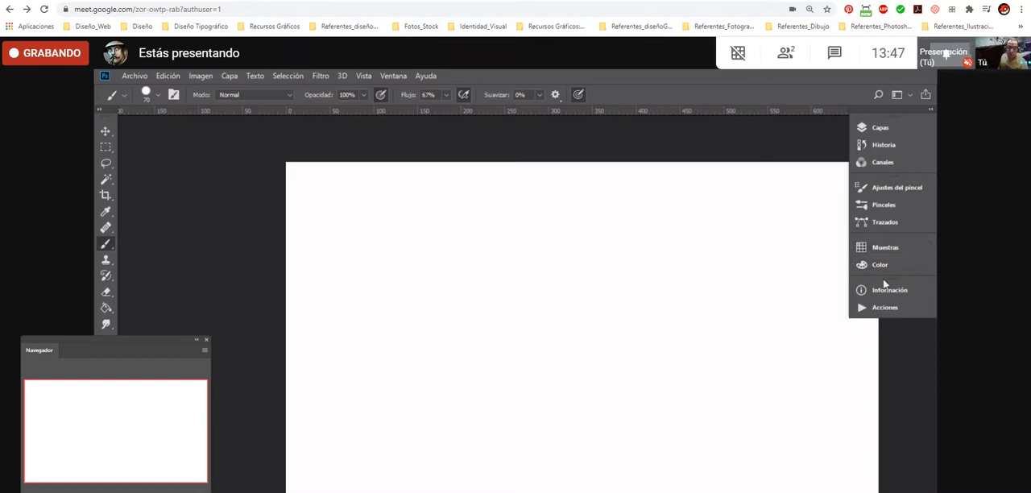
- Detach the Color panel from the dock as a floating panel over the canvas and enlarge it
left_click(881, 266)
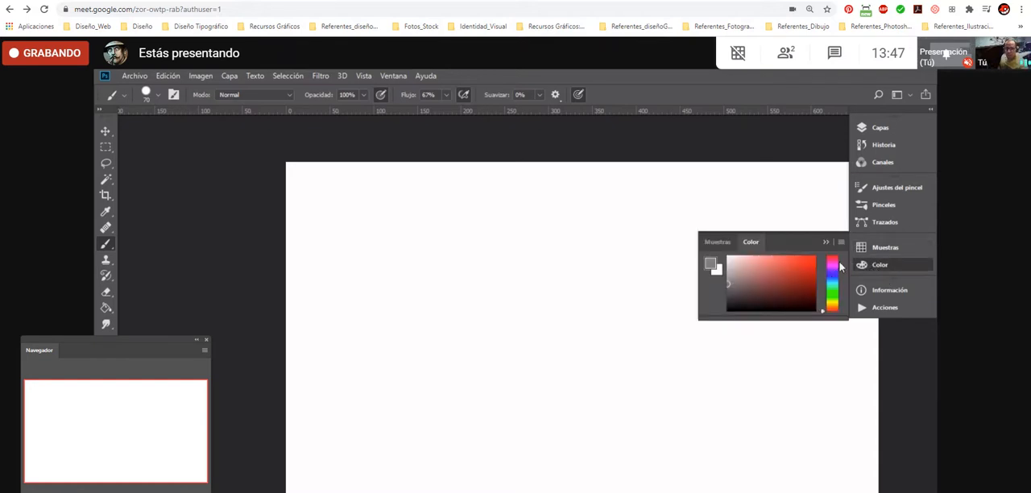
left_click_drag(753, 241, 202, 202)
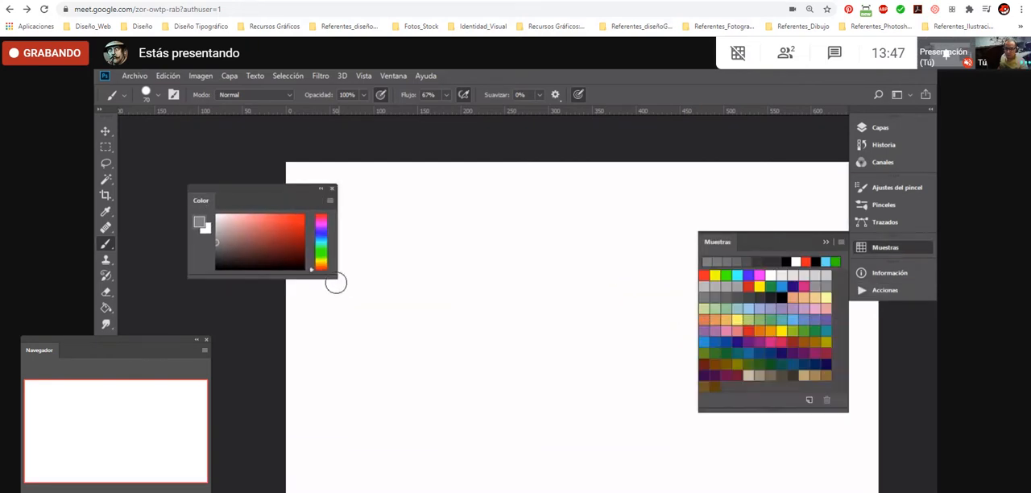
left_click_drag(329, 275, 411, 416)
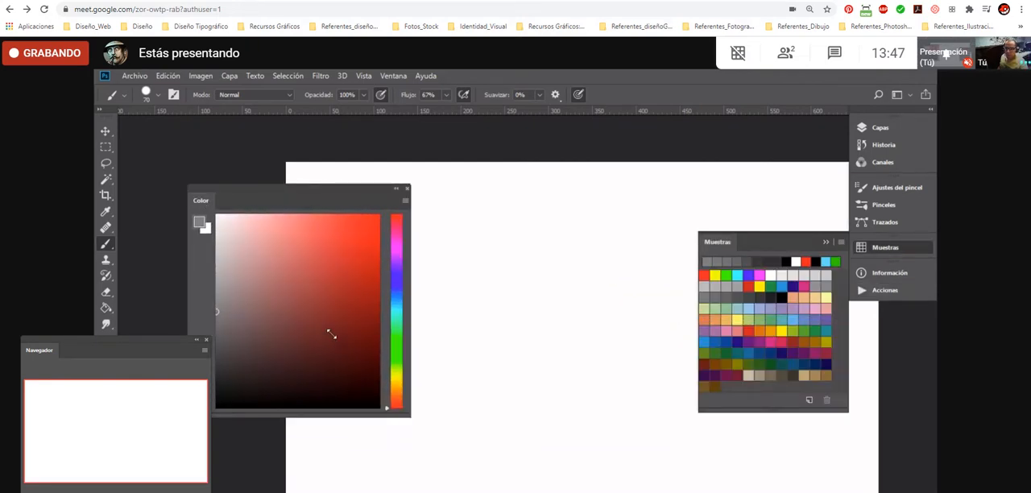
- Pick a muted red foreground colour in the Color panel and collapse the Muestras panel
mouse_move(247, 291)
left_mouse_down()
mouse_move(255, 343)
mouse_move(329, 251)
mouse_move(291, 264)
mouse_move(261, 299)
left_mouse_up()
left_click(911, 248)
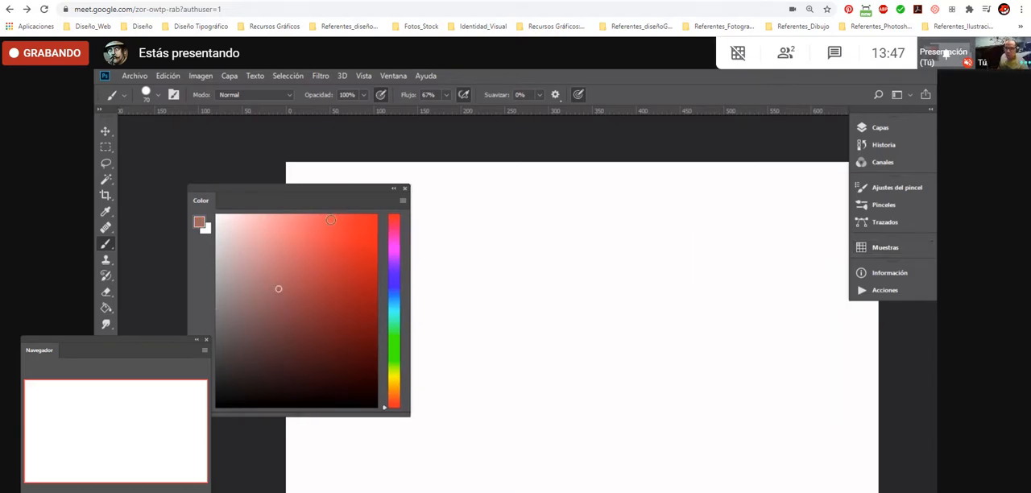
mouse_move(278, 285)
left_mouse_down()
mouse_move(317, 327)
mouse_move(299, 242)
mouse_move(281, 329)
mouse_move(330, 259)
mouse_move(241, 310)
left_mouse_up()
mouse_move(296, 335)
left_mouse_down()
mouse_move(299, 281)
mouse_move(337, 257)
mouse_move(294, 264)
left_mouse_up()
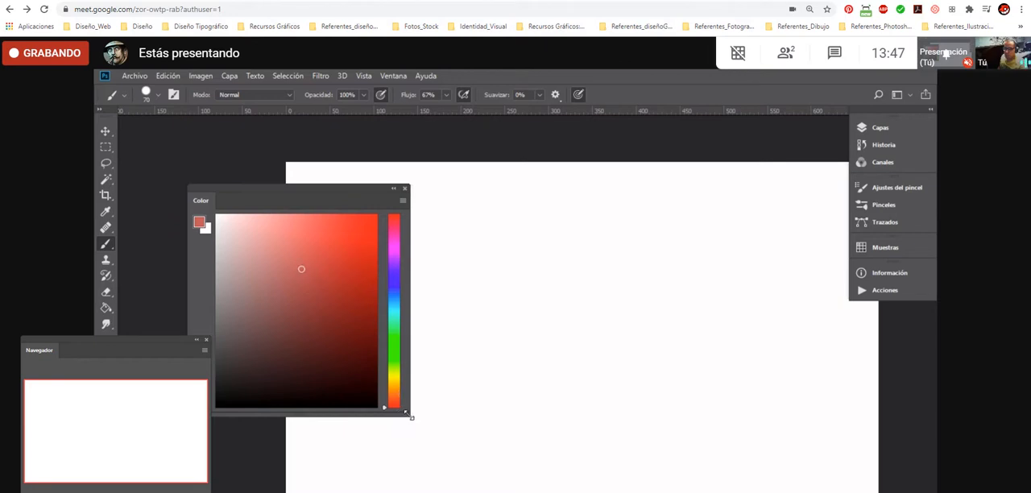
- Shrink the floating Color panel and place it next to the toolbox, just below the ruler
left_click_drag(409, 416, 370, 355)
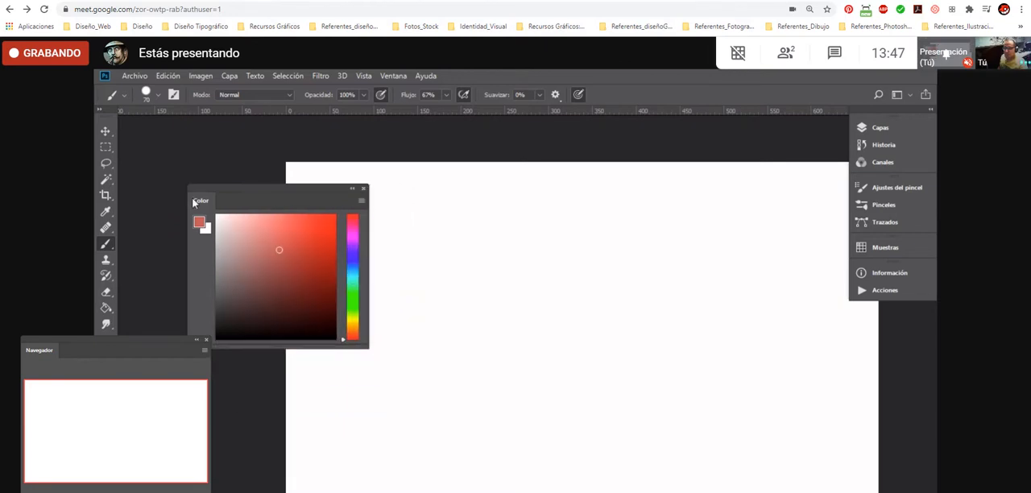
left_click_drag(194, 199, 369, 238)
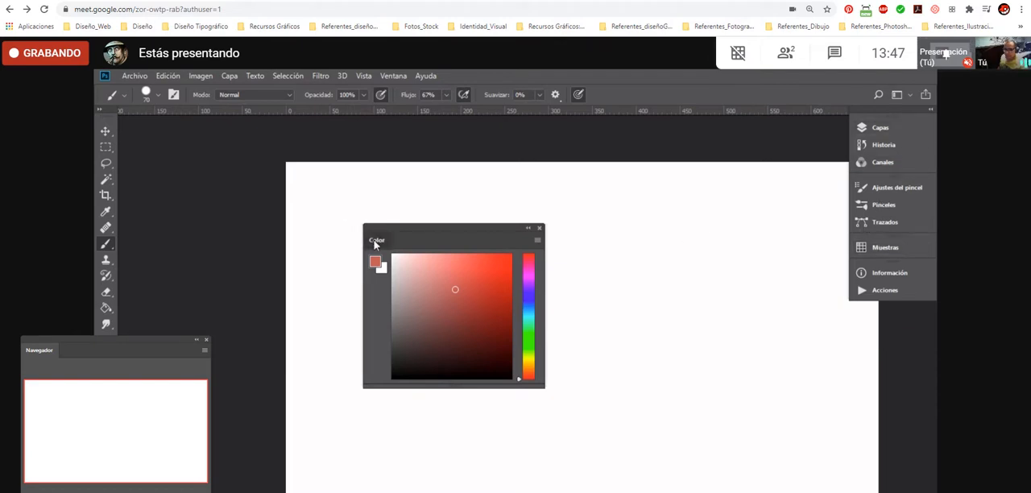
left_click_drag(376, 240, 134, 135)
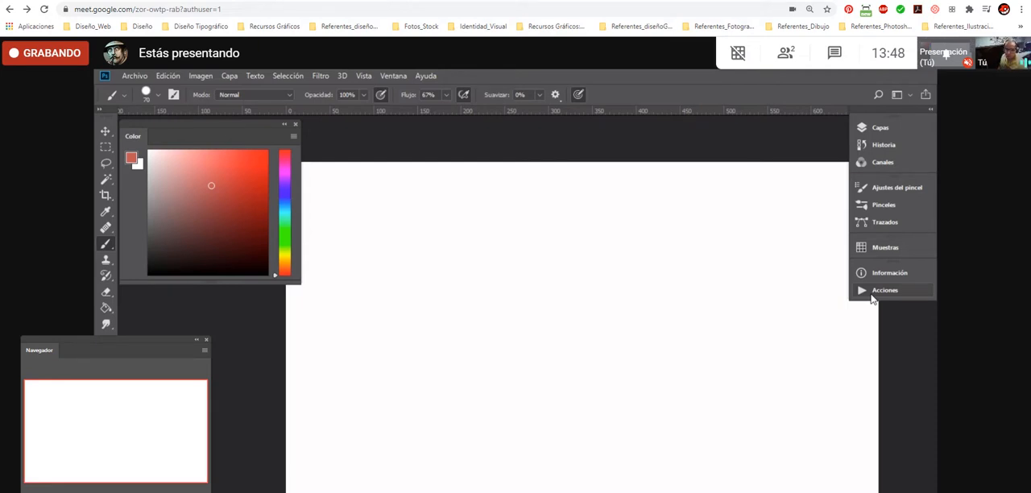
- Detach the Capas panel to float over the canvas, and expand the dock to show the full Canales, Trazados and Muestras panels
left_click_drag(899, 131, 671, 149)
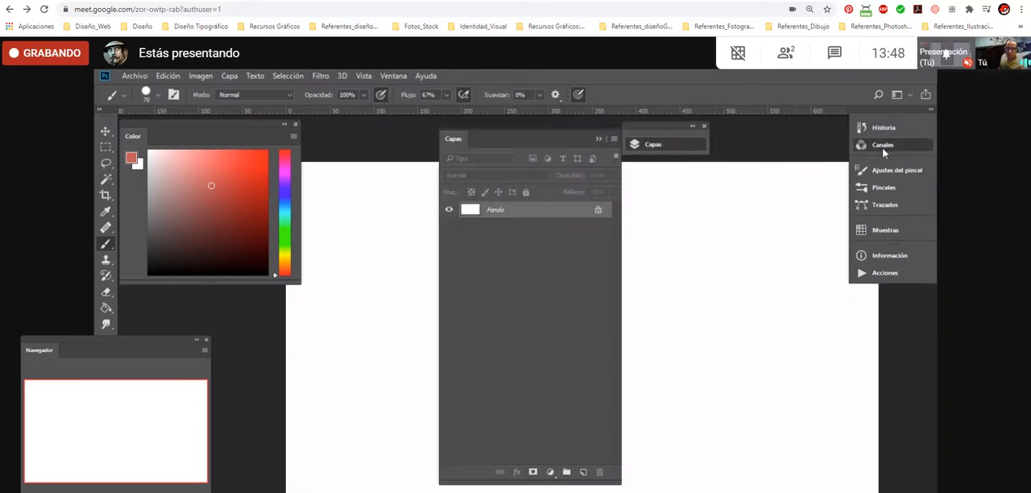
left_click(882, 147)
left_click(896, 206)
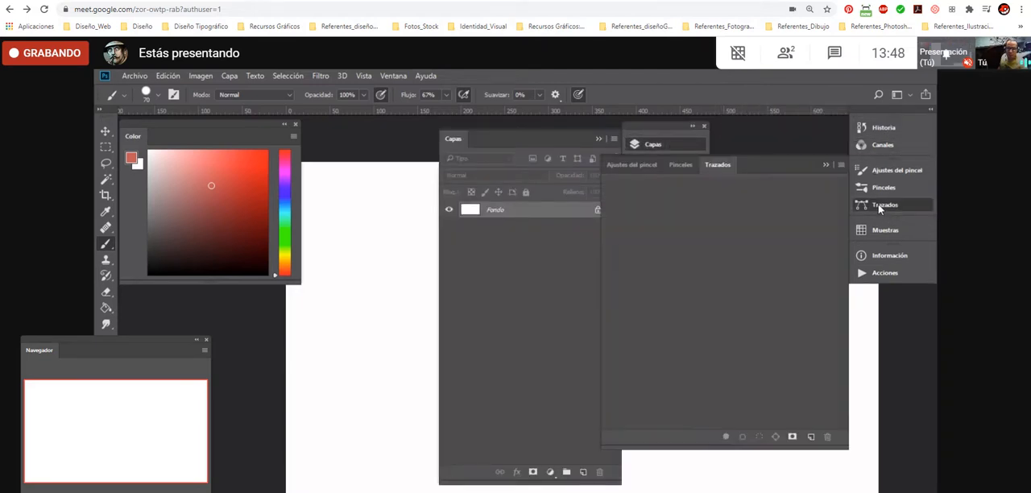
left_click(930, 111)
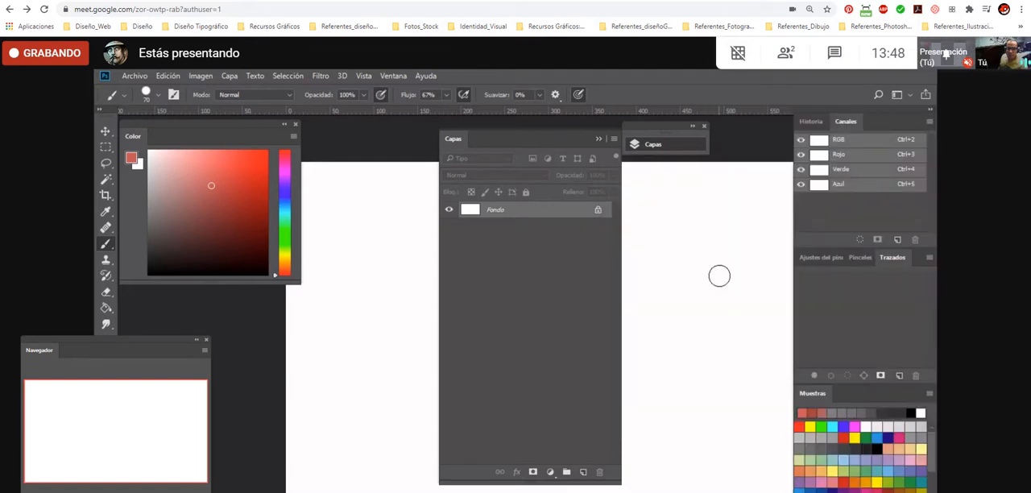
- Dock the floating Capas panel at the head of the panel dock and collapse the dock to icons only
left_click_drag(452, 139, 700, 160)
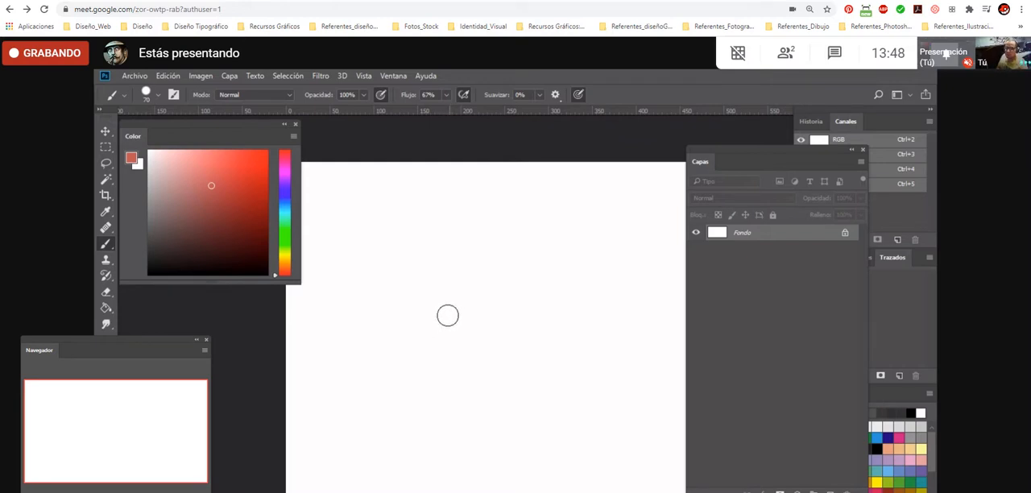
left_click_drag(700, 162, 651, 158)
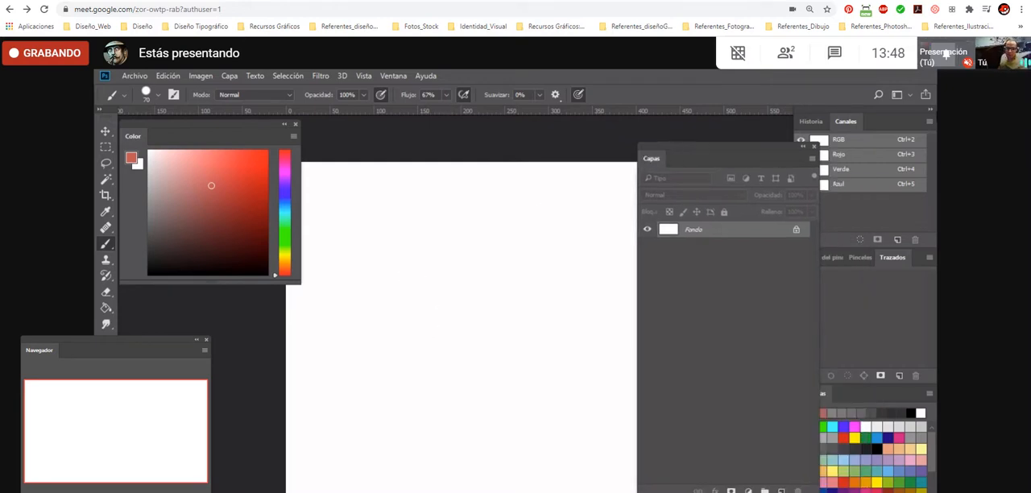
left_click(930, 113)
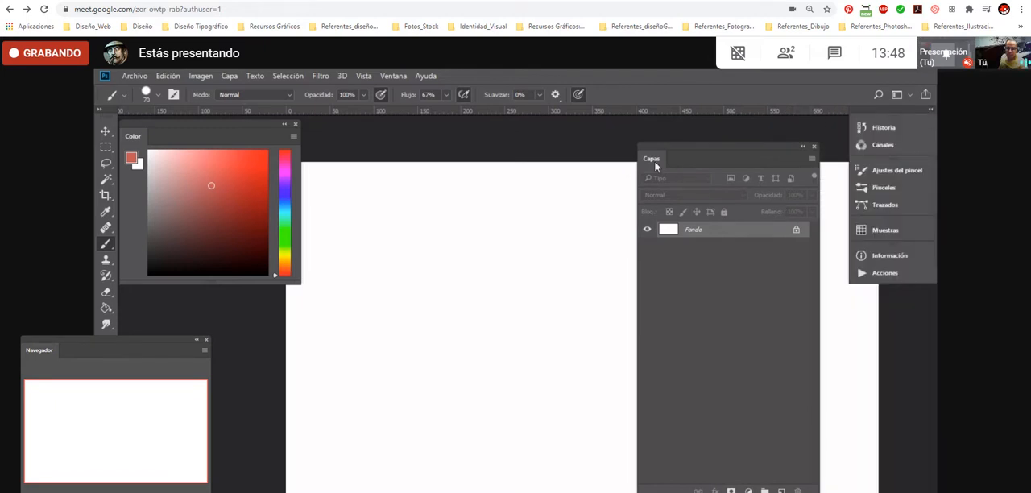
left_click_drag(683, 152, 873, 130)
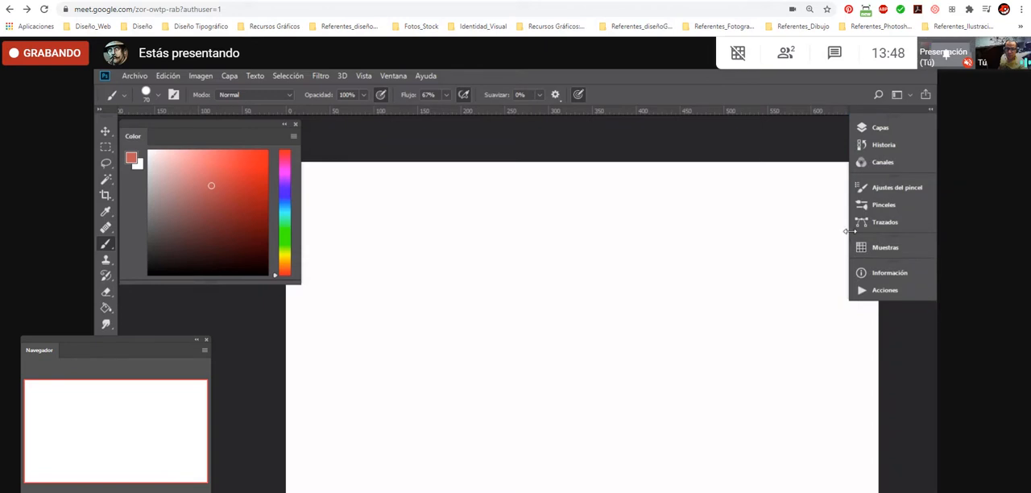
left_click_drag(850, 232, 912, 237)
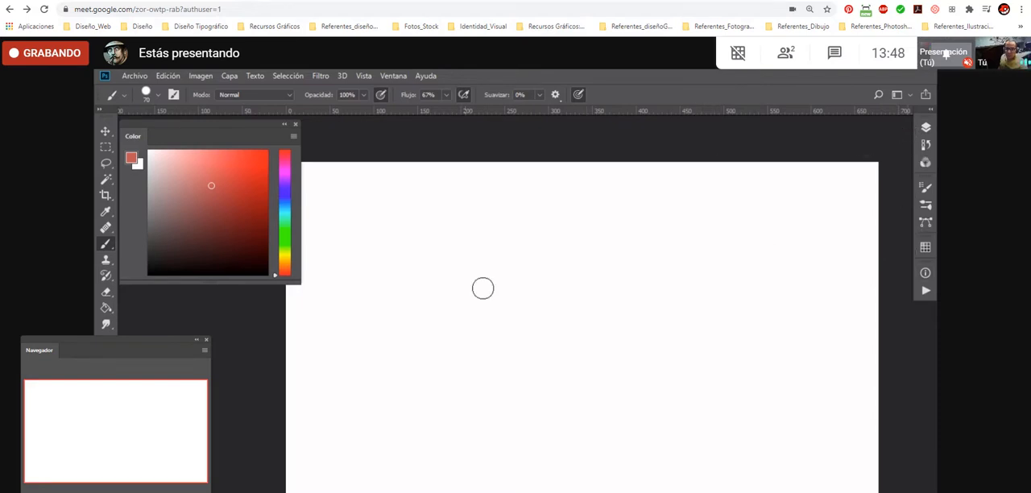
- Paint and undo a looping test stroke on the canvas, and shrink the floating Color panel slightly
mouse_move(705, 230)
left_mouse_down()
mouse_move(695, 269)
mouse_move(741, 286)
left_mouse_up()
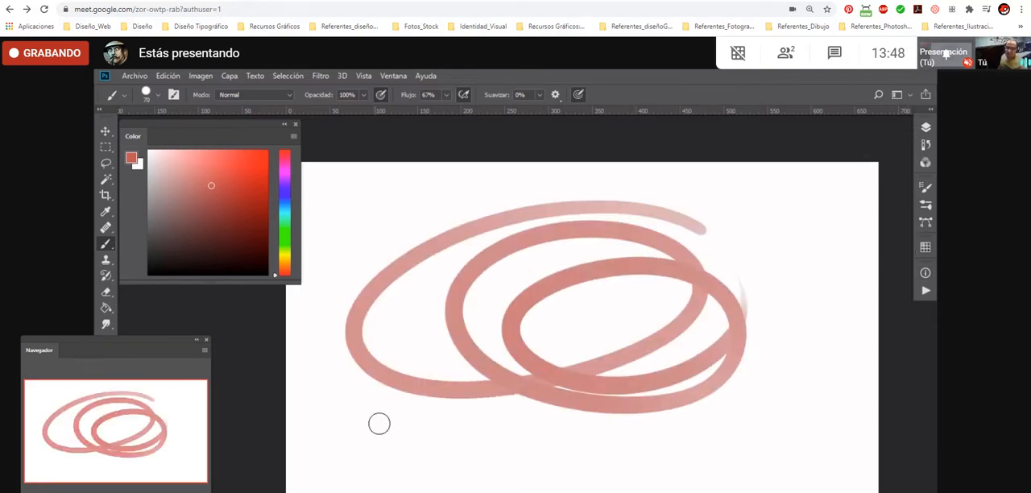
key("ctrl+z")
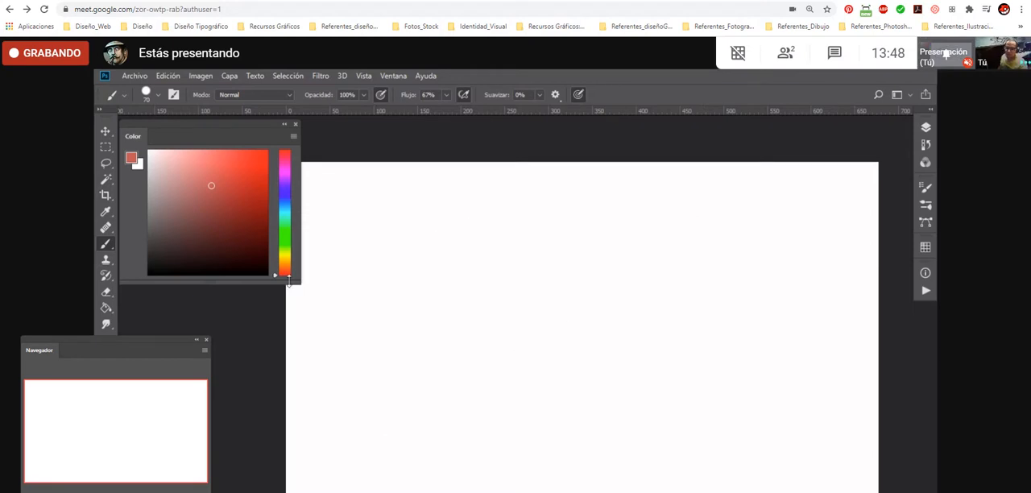
left_click_drag(300, 283, 274, 272)
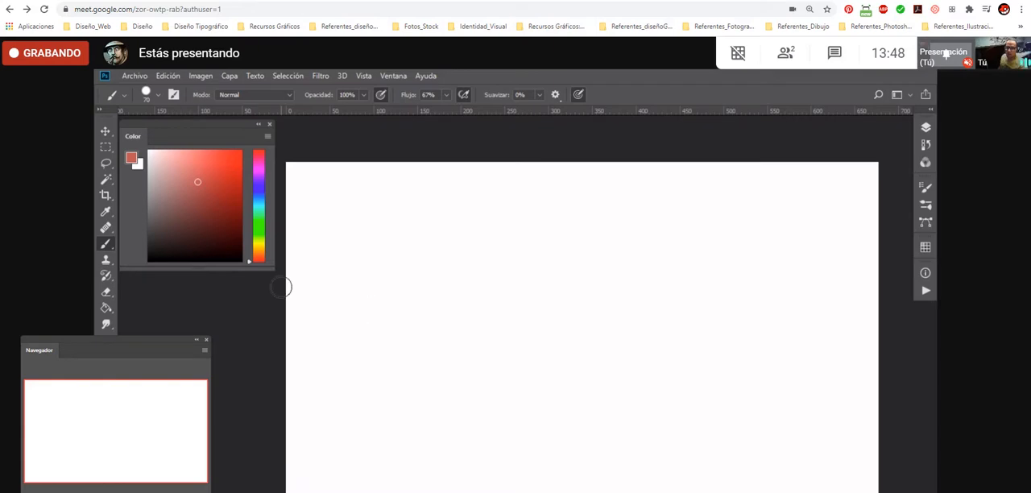
- Hide the Navegador panel and show it again
left_click(364, 76)
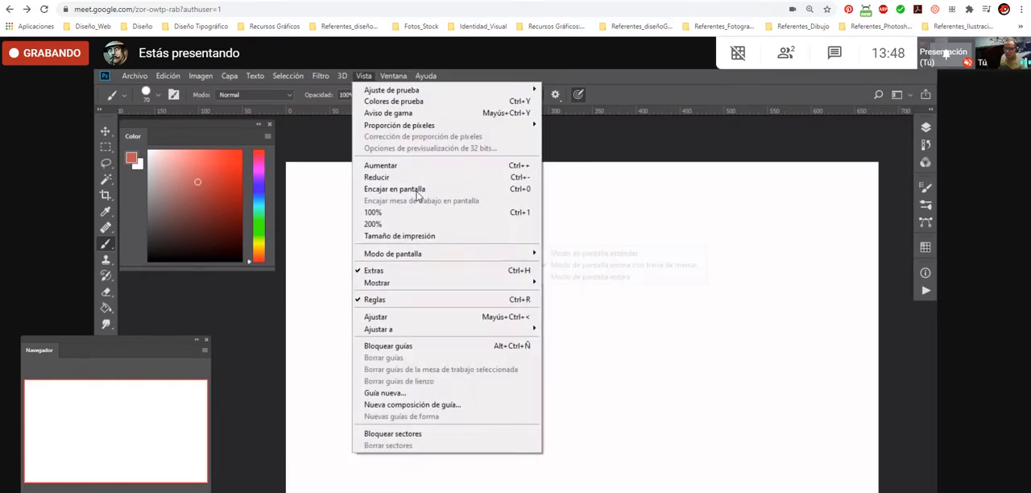
mouse_move(393, 75)
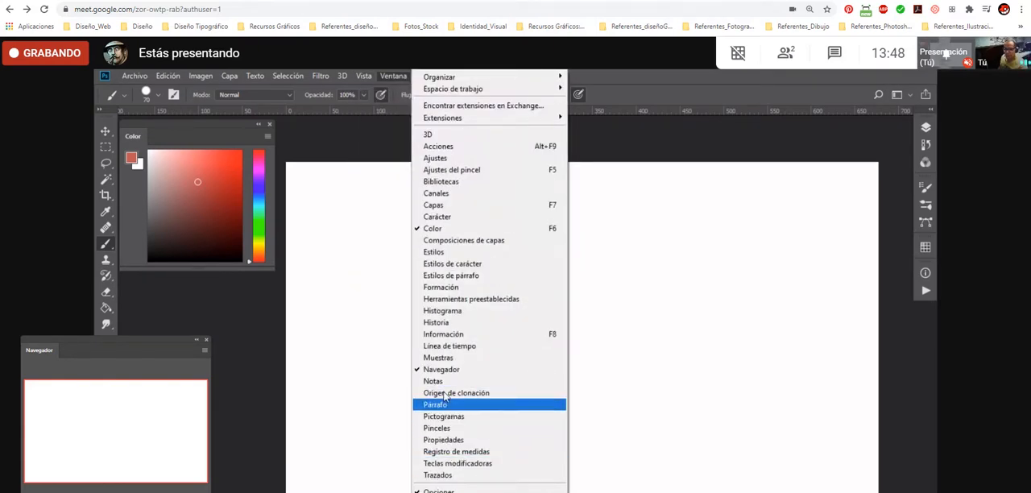
left_click(454, 370)
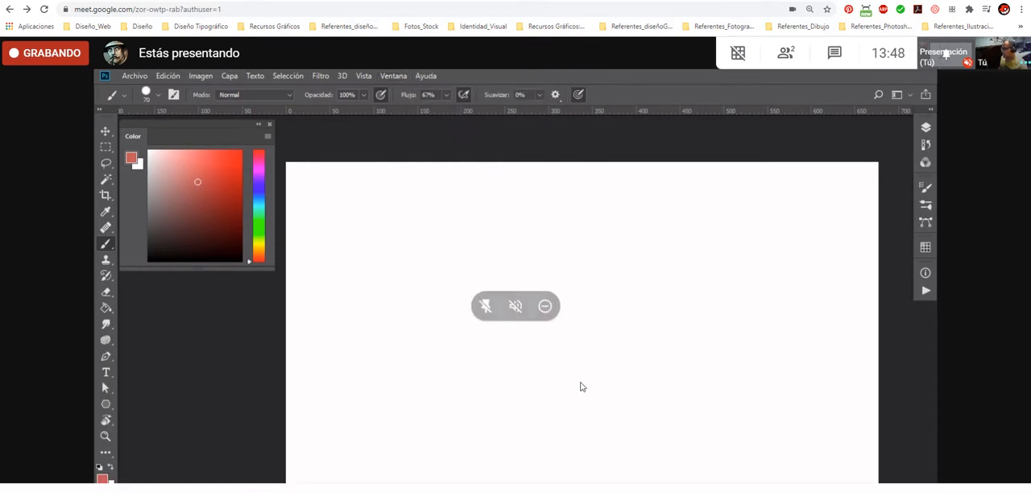
left_click(392, 76)
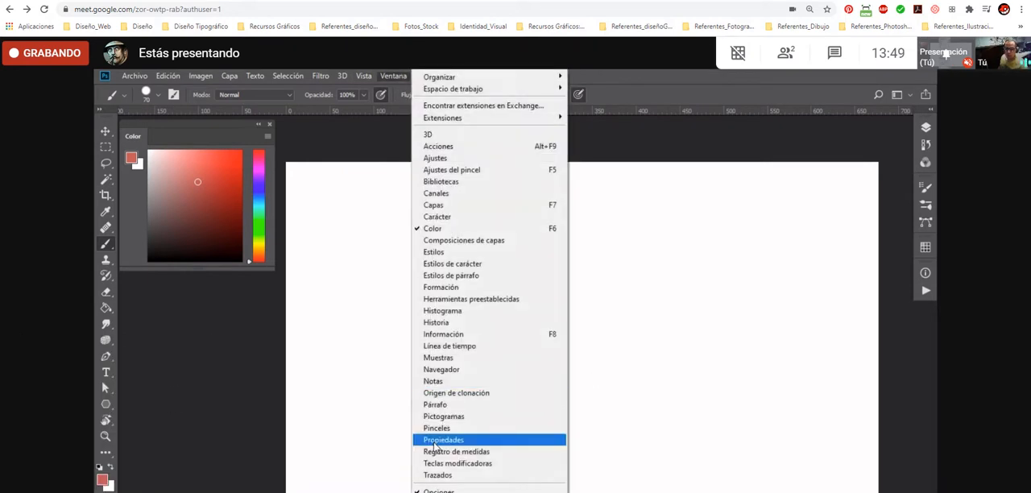
left_click(455, 369)
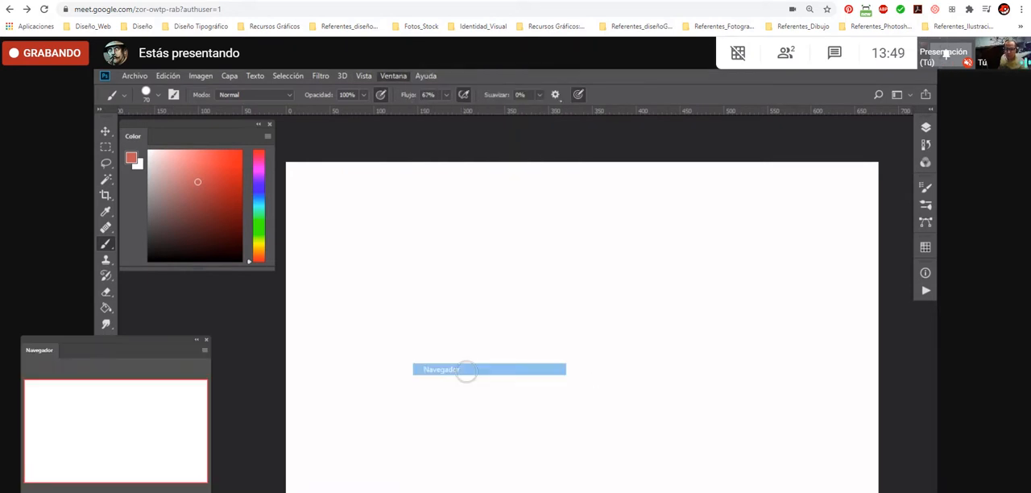
- Shrink the floating Navegador panel to about the Color panel's width and place it next to the toolbox, below the Color panel
left_click_drag(46, 351, 166, 337)
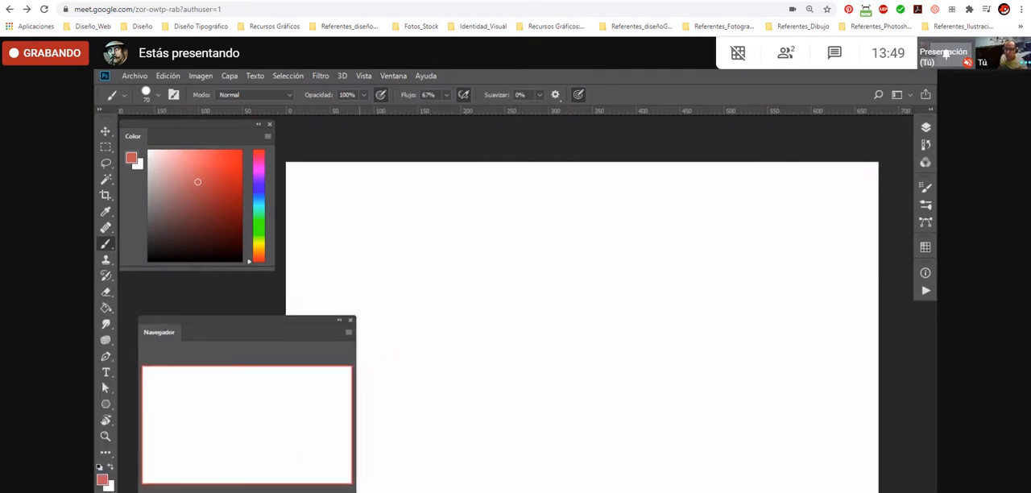
left_click_drag(356, 433, 273, 433)
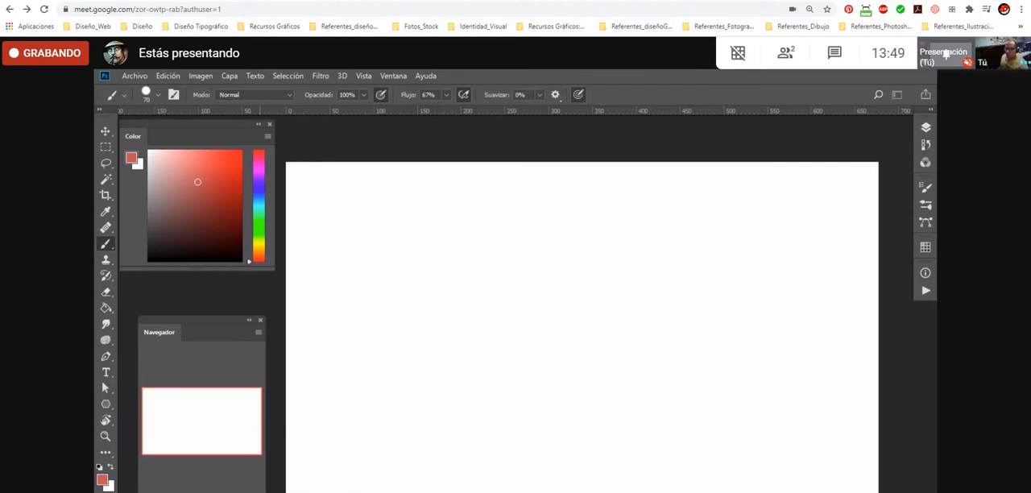
left_click_drag(267, 491, 289, 479)
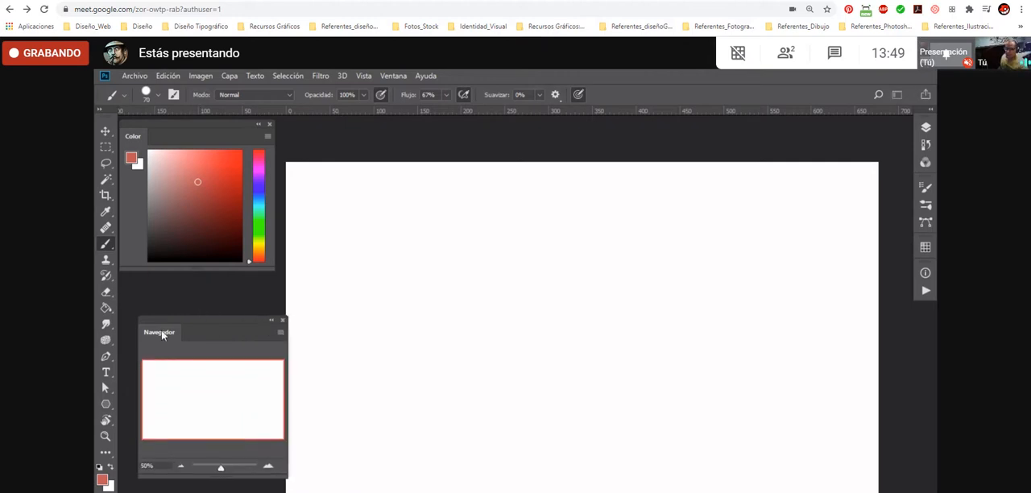
left_click_drag(159, 333, 142, 377)
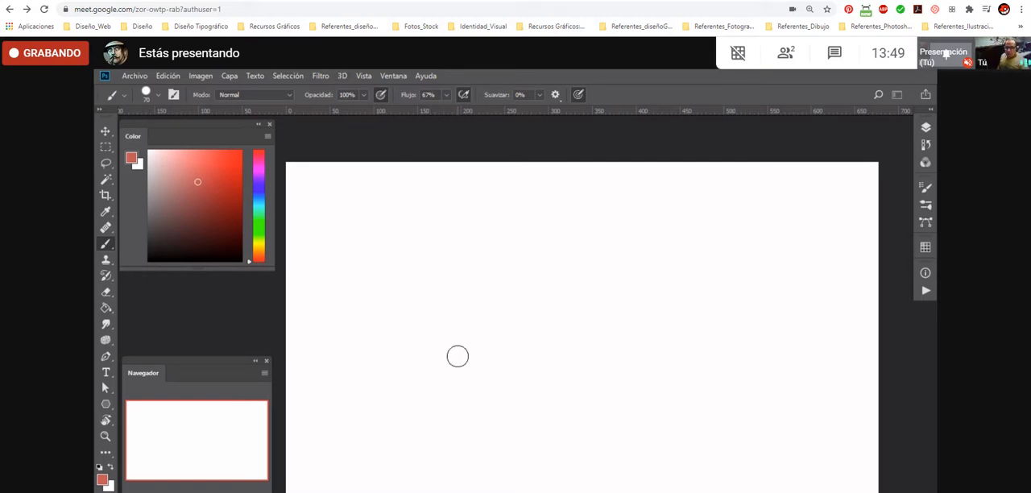
- Reduce the brush size to 10 and pick a dark grey foreground colour
key("bracketleft")
key("bracketleft")
key("bracketleft")
key("bracketleft")
key("bracketleft")
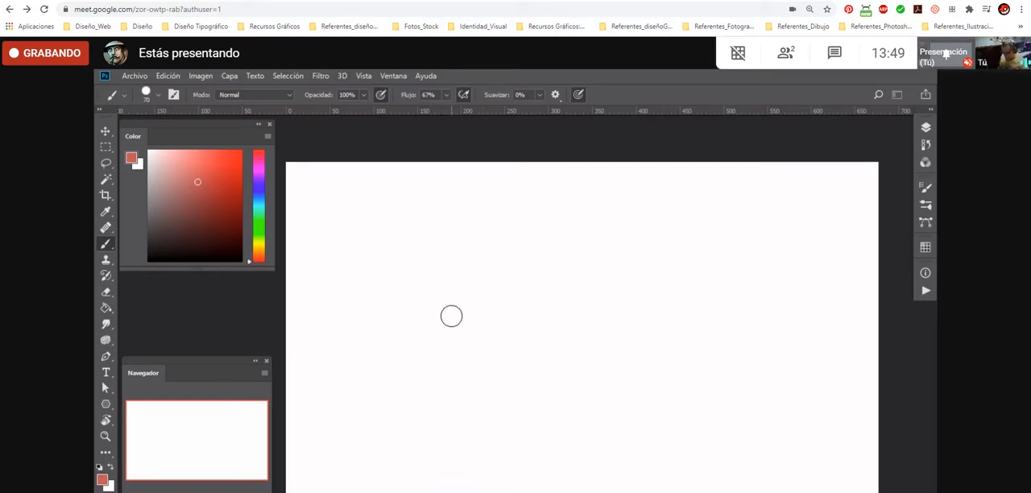
left_click(148, 240)
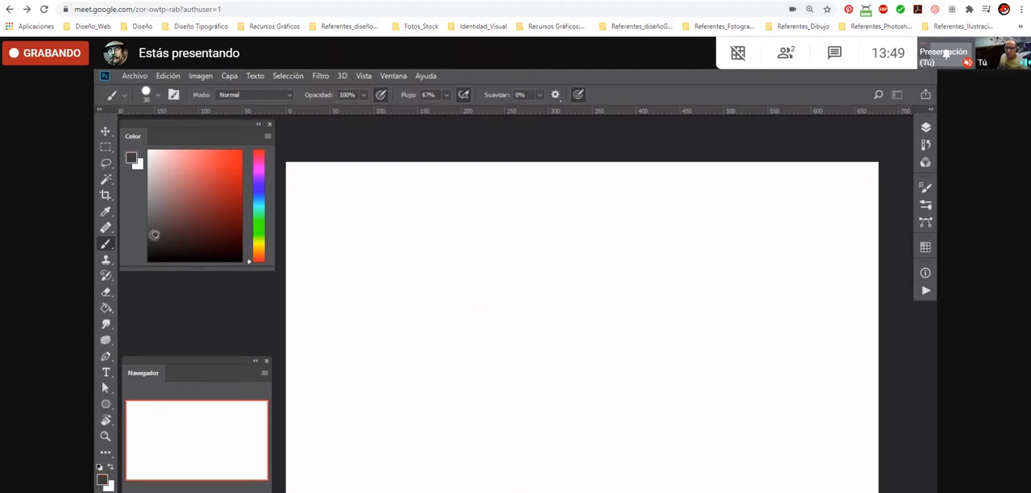
key("bracketleft")
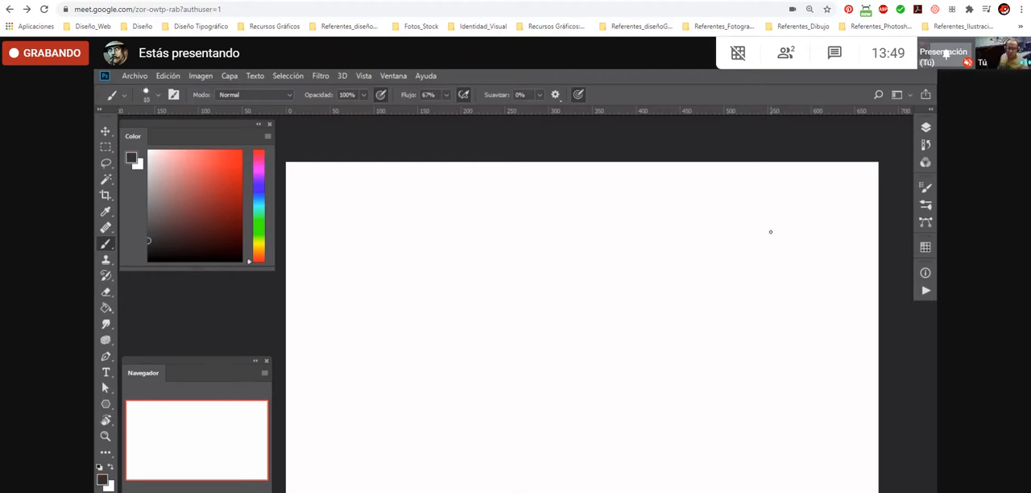
- Handwrite PANELES on the canvas near the panel dock, with a curved arrow above it pointing towards the dock
mouse_move(649, 259)
left_mouse_down()
mouse_move(672, 254)
mouse_move(667, 265)
mouse_move(726, 251)
left_mouse_up()
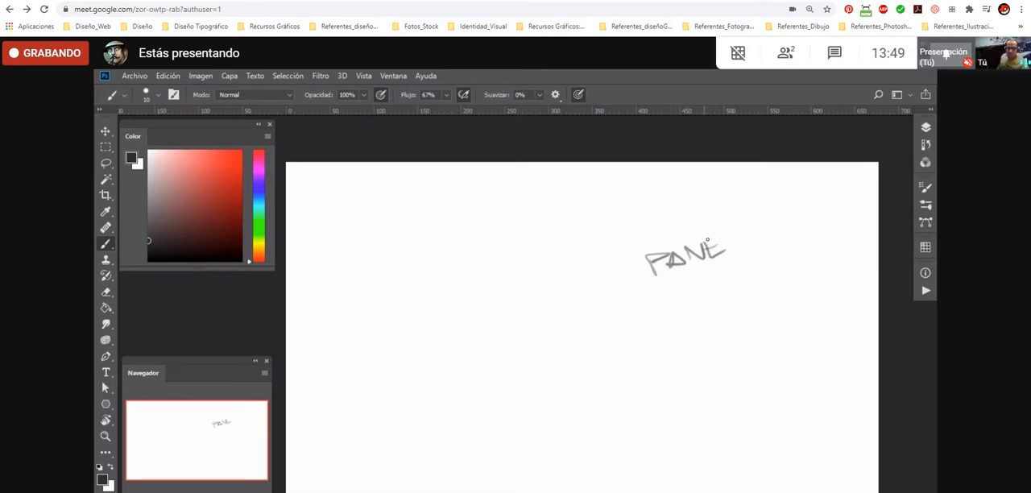
left_click_drag(790, 220, 778, 238)
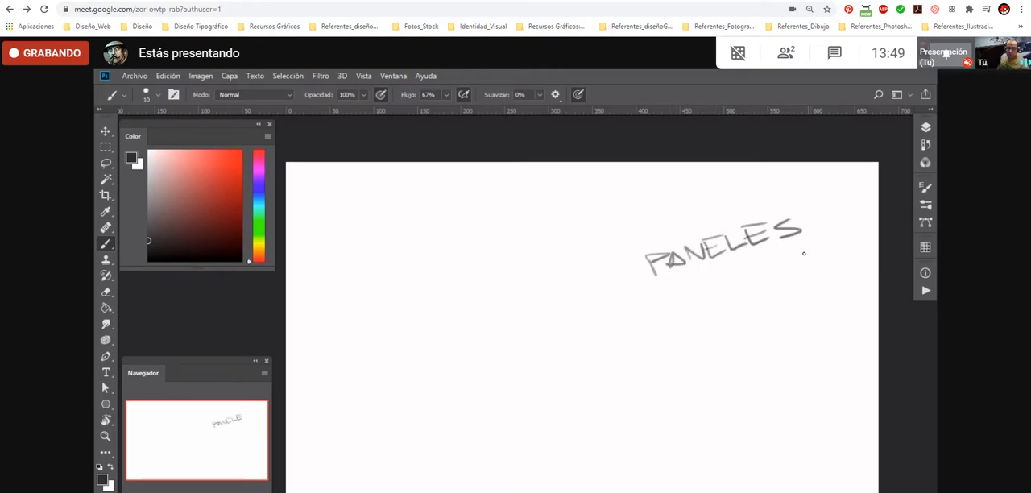
mouse_move(625, 245)
left_mouse_down()
mouse_move(669, 219)
mouse_move(806, 193)
left_mouse_up()
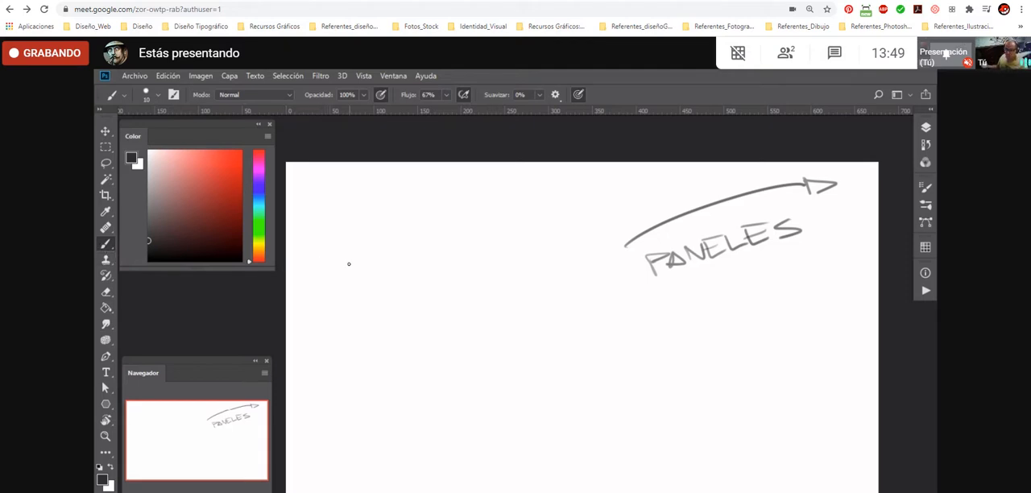
mouse_move(314, 255)
left_mouse_down()
mouse_move(329, 266)
mouse_move(357, 248)
left_mouse_up()
left_click_drag(334, 263, 354, 259)
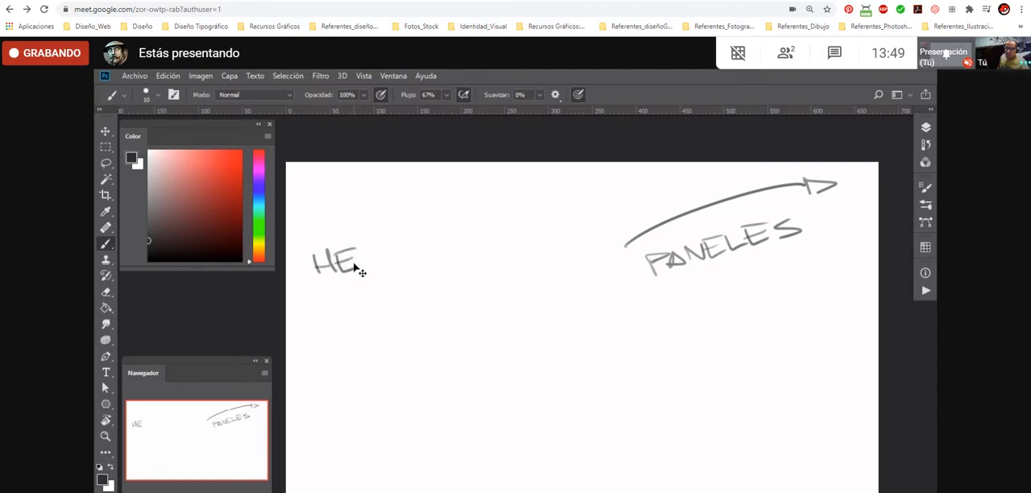
key("ctrl+z")
key("ctrl+z")
key("ctrl+z")
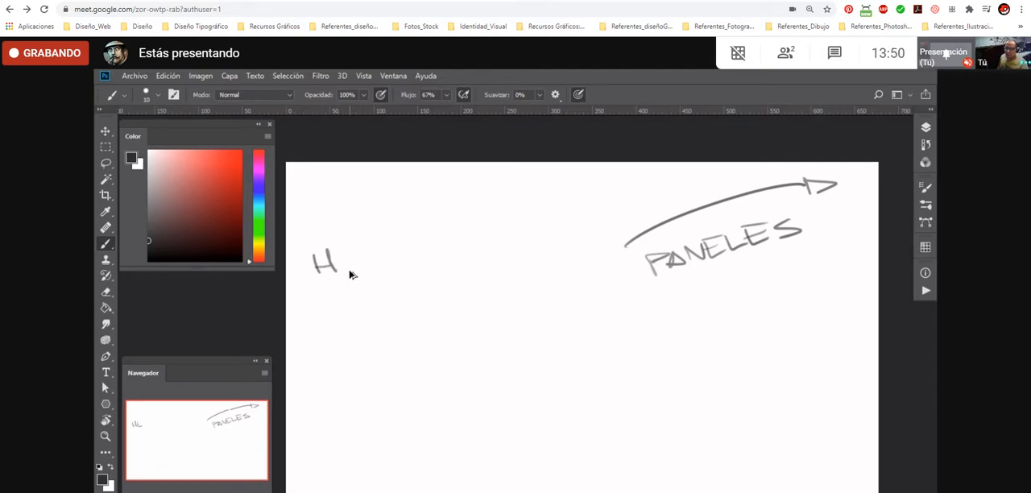
key("ctrl+z")
key("ctrl+z")
- Handwrite TOOLS on the canvas near the toolbox, with an arrow above it pointing towards the toolbox
left_click_drag(305, 260, 351, 256)
left_click_drag(373, 254, 372, 255)
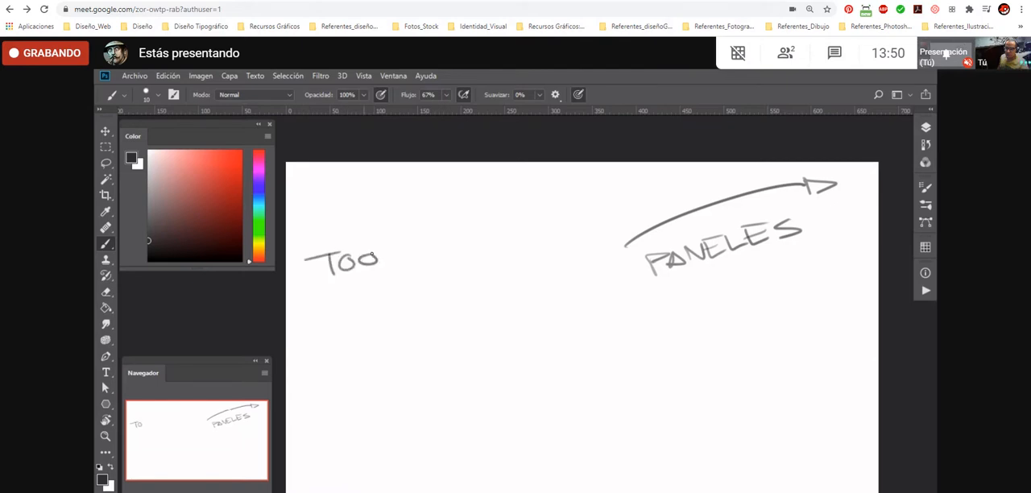
left_click_drag(435, 240, 409, 259)
mouse_move(435, 216)
left_mouse_down()
mouse_move(304, 230)
mouse_move(321, 239)
left_mouse_up()
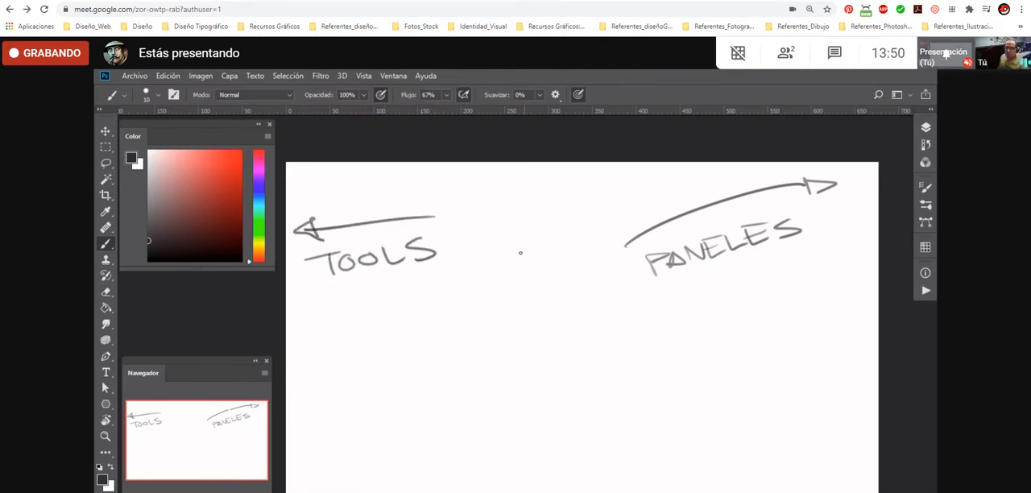
- Try to move the handwritten labels on the background layer downwards with the Move tool
key("v")
left_click_drag(610, 241, 621, 301)
key("Escape")
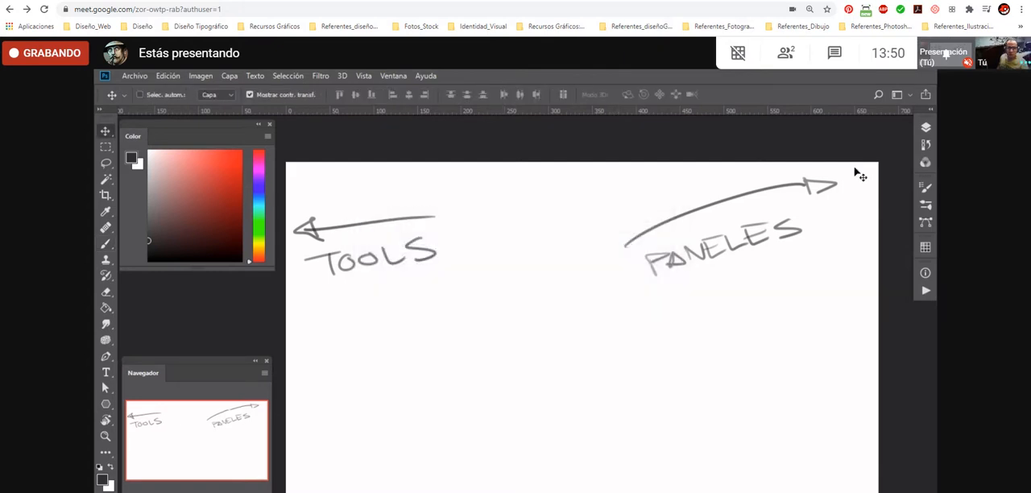
- Convert the locked Fondo layer into a regular layer named Capa 0 and move its content straight down
left_click(923, 129)
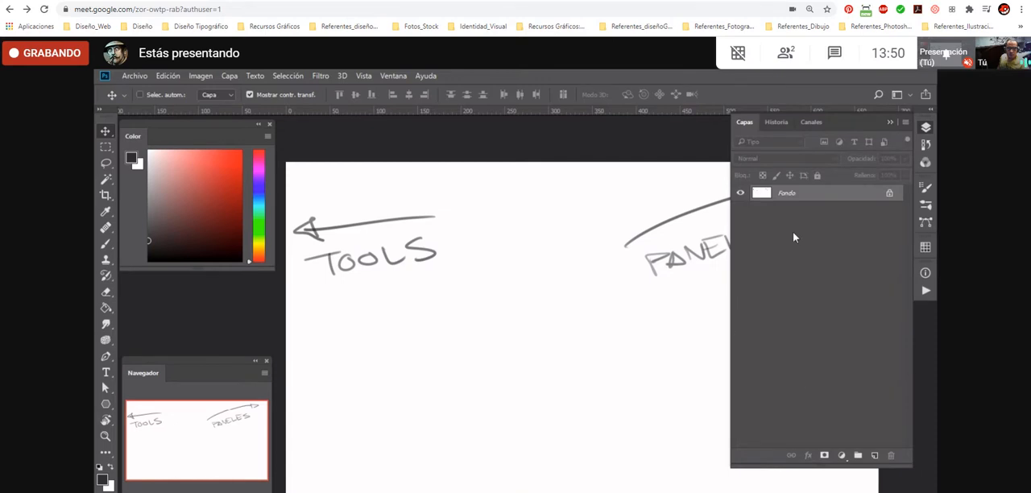
double_click(784, 201)
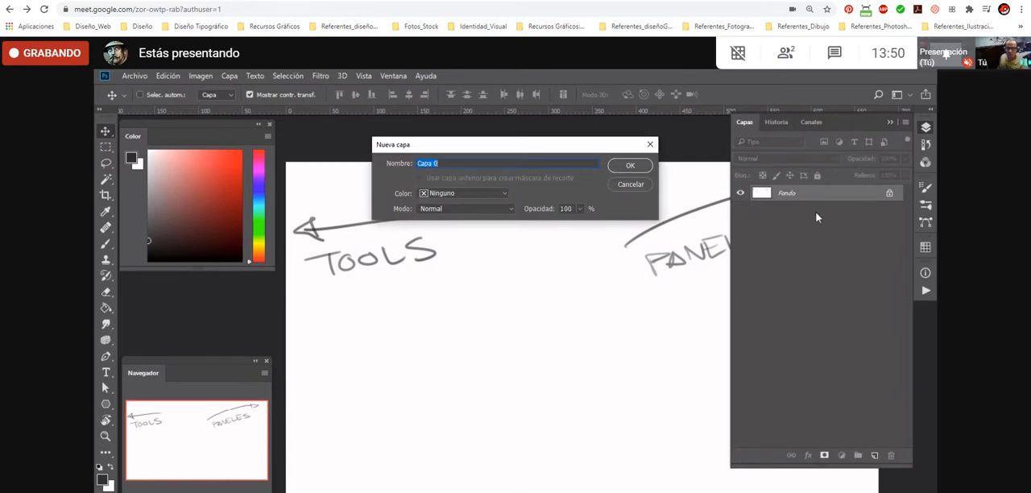
left_click(628, 166)
key("shift+v")
key("shift+v")
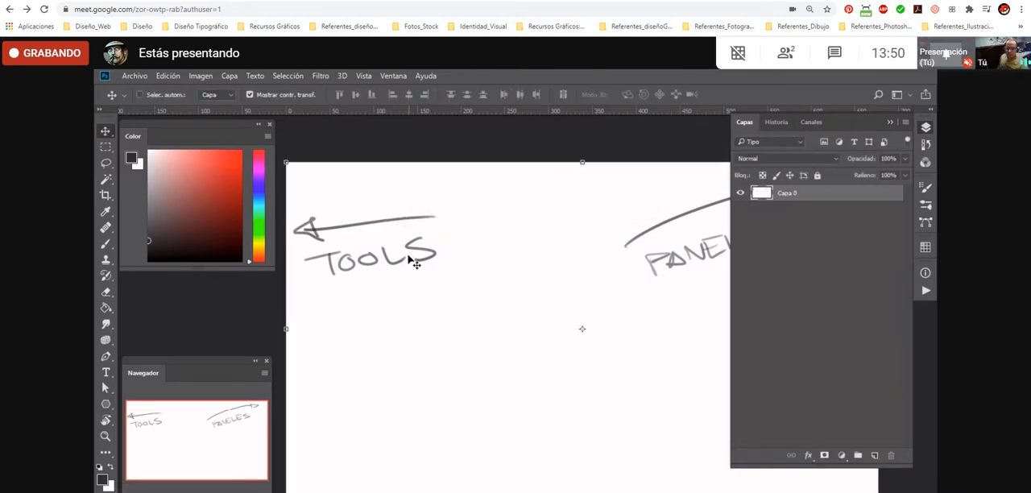
left_click_drag(386, 259, 387, 335)
- Add a new layer, fill it with white using the Paint Bucket, and place it beneath Capa 0
left_click(874, 456)
key("g")
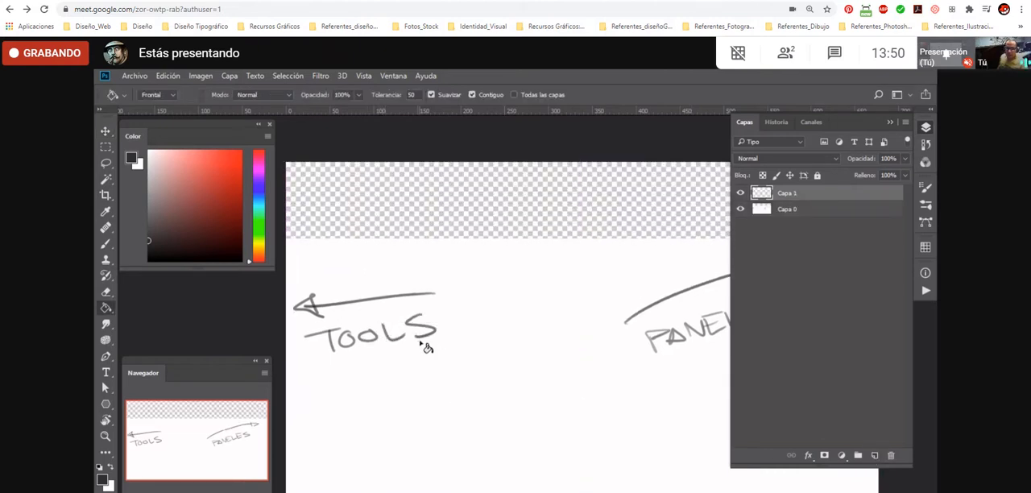
key("x")
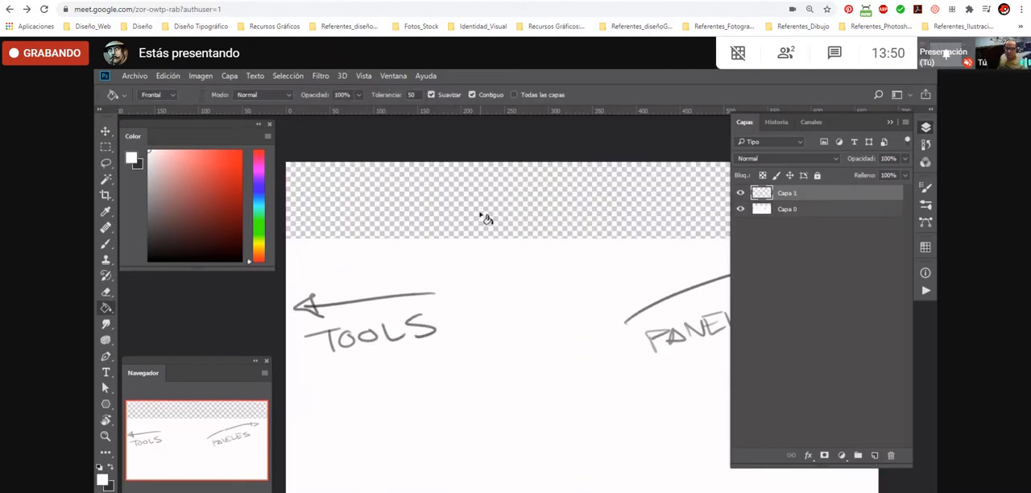
left_click(487, 219)
left_click_drag(804, 193, 782, 230)
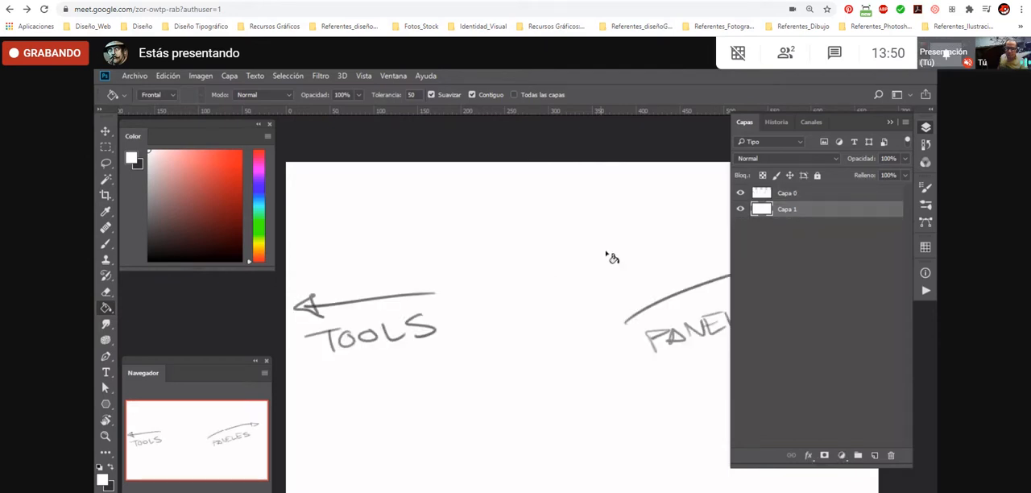
key("v")
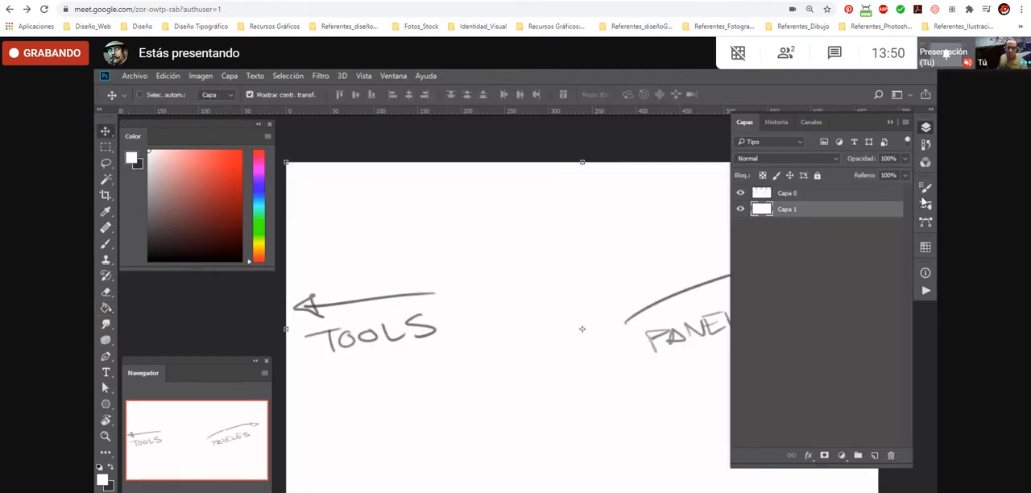
- Collapse the Capas panel and handwrite BARRA MENUS with an upward arrow near the canvas's top left corner using the dark brush
left_click(925, 130)
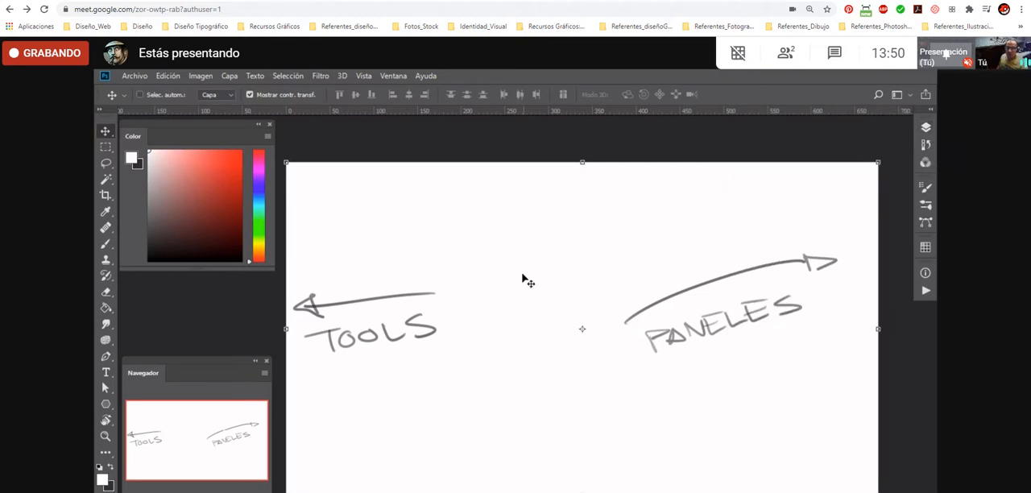
key("b")
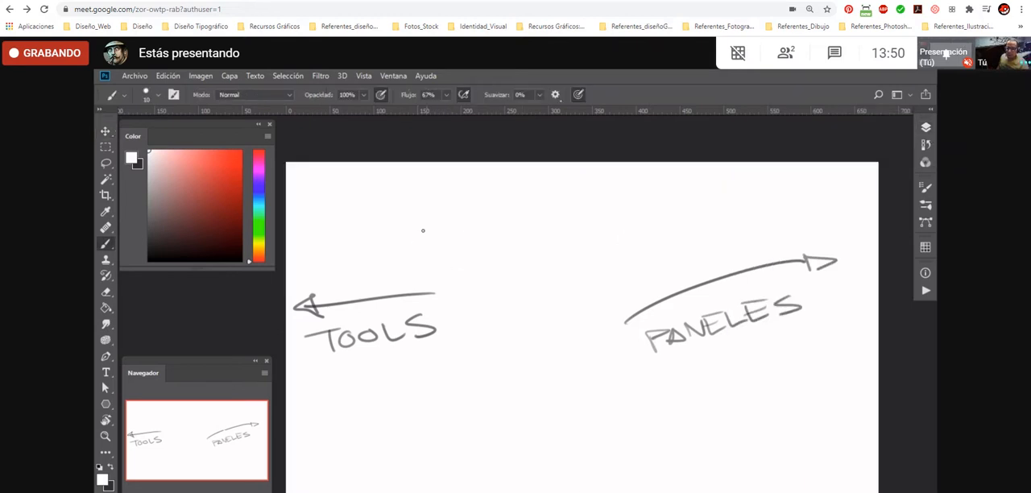
key("x")
mouse_move(339, 206)
left_mouse_down()
mouse_move(350, 224)
mouse_move(456, 206)
mouse_move(475, 232)
mouse_move(329, 238)
left_mouse_up()
left_click_drag(306, 187, 322, 191)
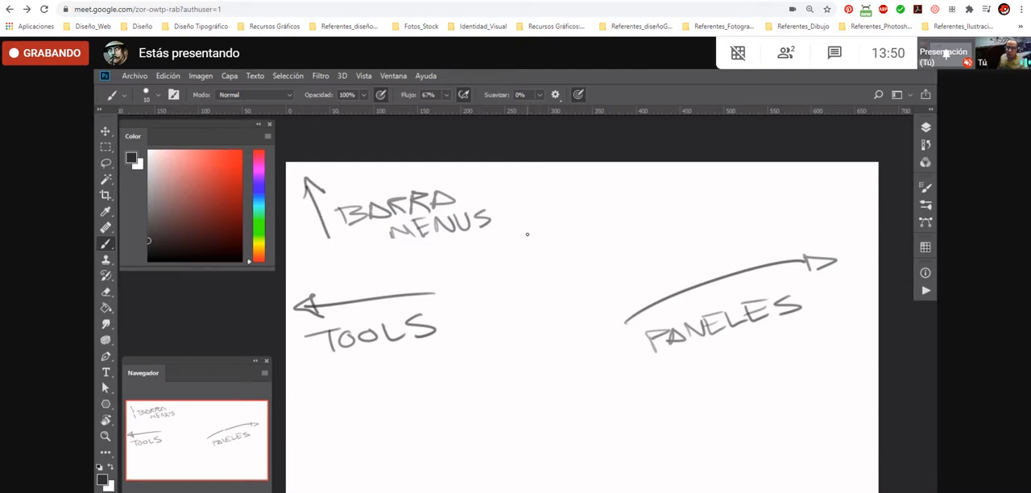
- Handwrite PANEL DE CONTROL beside the BARRA MENUS label, with an arrow pointing up towards the options bar
mouse_move(552, 194)
left_mouse_down()
mouse_move(640, 194)
mouse_move(622, 184)
mouse_move(653, 182)
mouse_move(654, 200)
mouse_move(707, 191)
left_mouse_up()
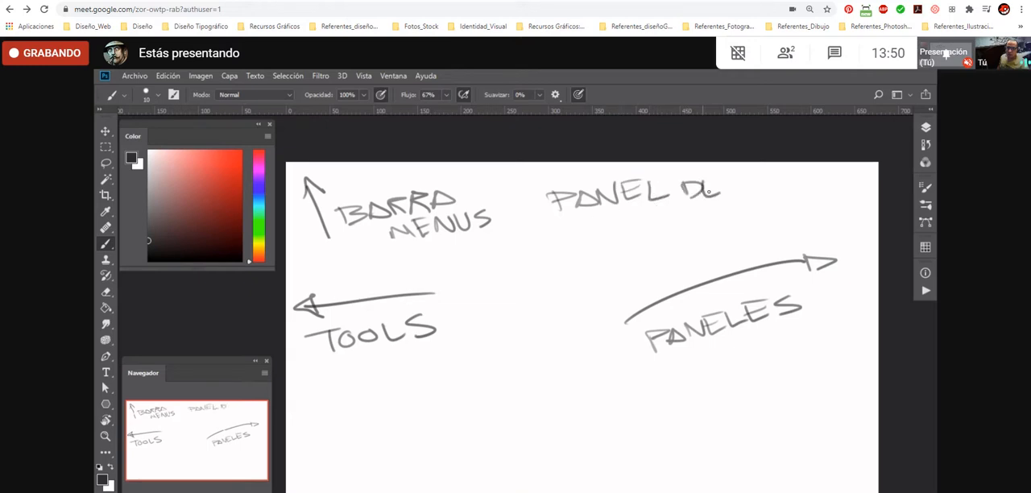
mouse_move(632, 226)
left_mouse_down()
mouse_move(649, 209)
mouse_move(658, 227)
left_mouse_up()
left_click_drag(651, 207, 692, 207)
left_click_drag(703, 204, 709, 216)
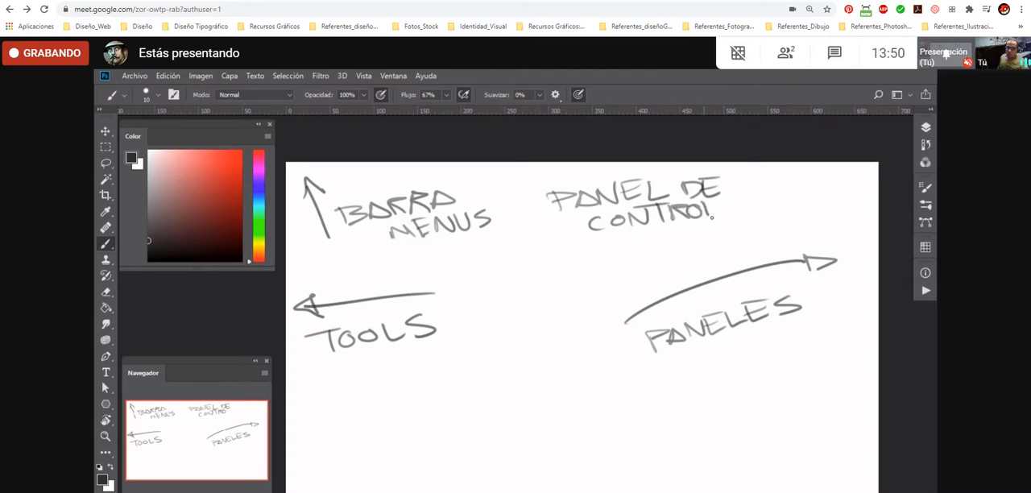
left_click_drag(530, 184, 545, 226)
left_click_drag(518, 178, 533, 180)
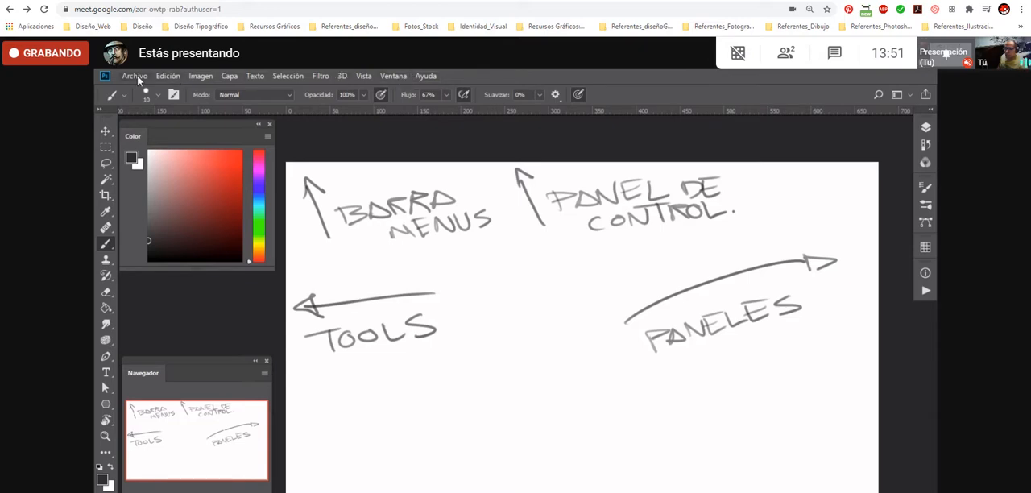
left_click(167, 76)
left_click(425, 76)
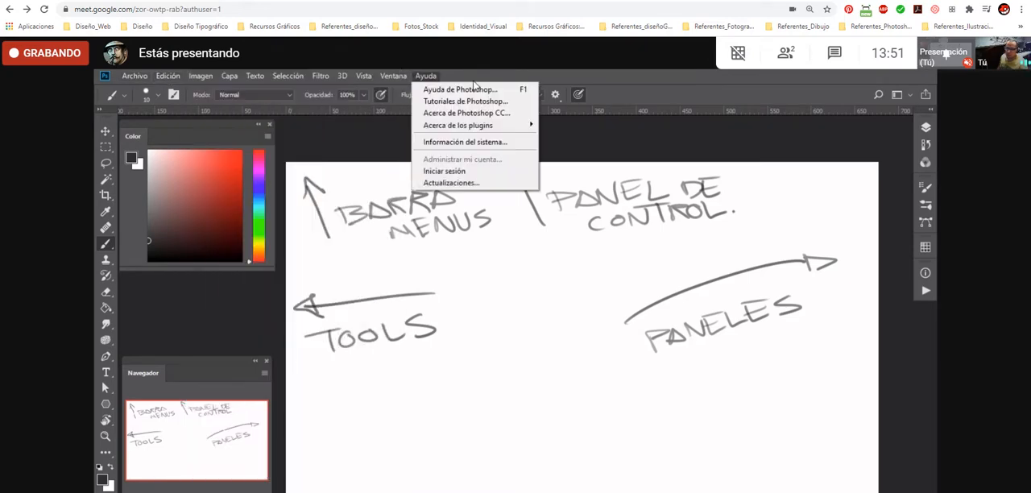
left_click(632, 94)
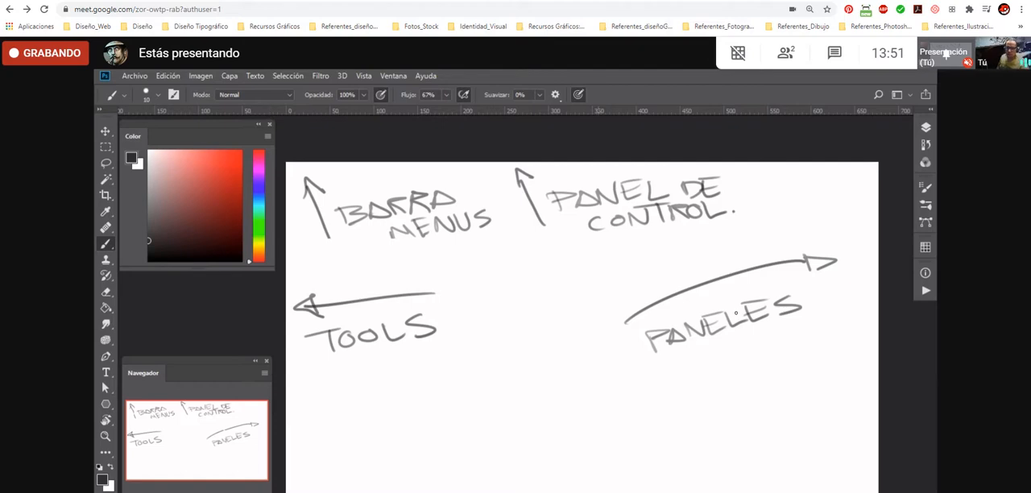
- Add a new layer above Capa 0 and fill it with white using the Paint Bucket
left_click(926, 128)
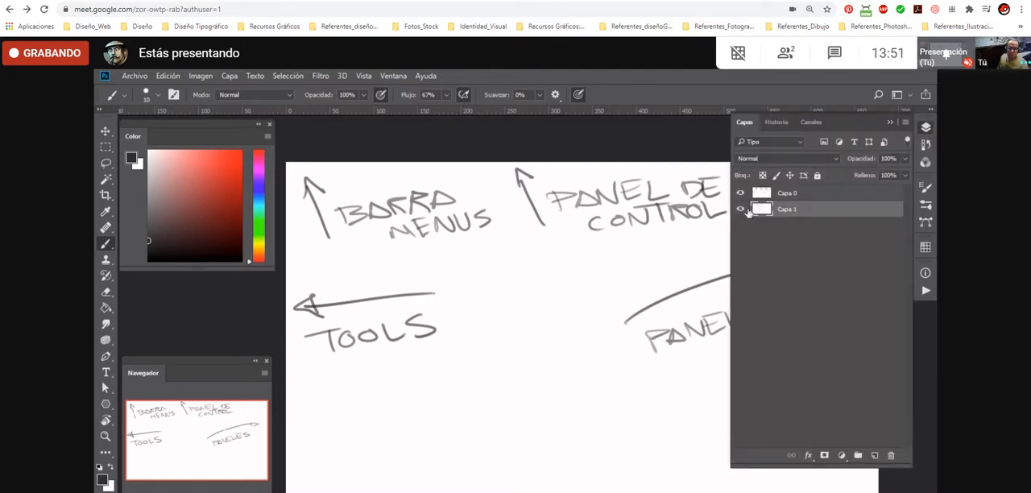
left_click(874, 455)
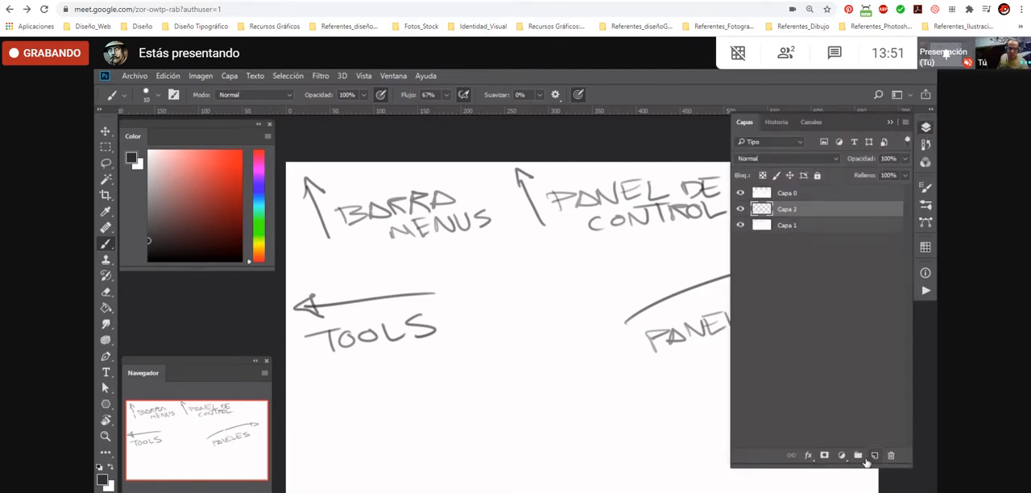
left_click_drag(809, 216, 807, 192)
key("g")
key("x")
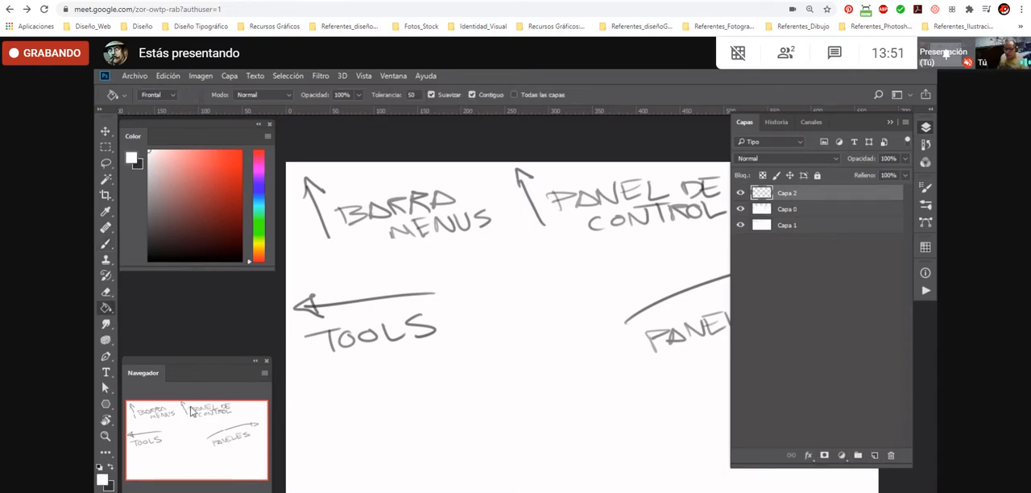
left_click(521, 427)
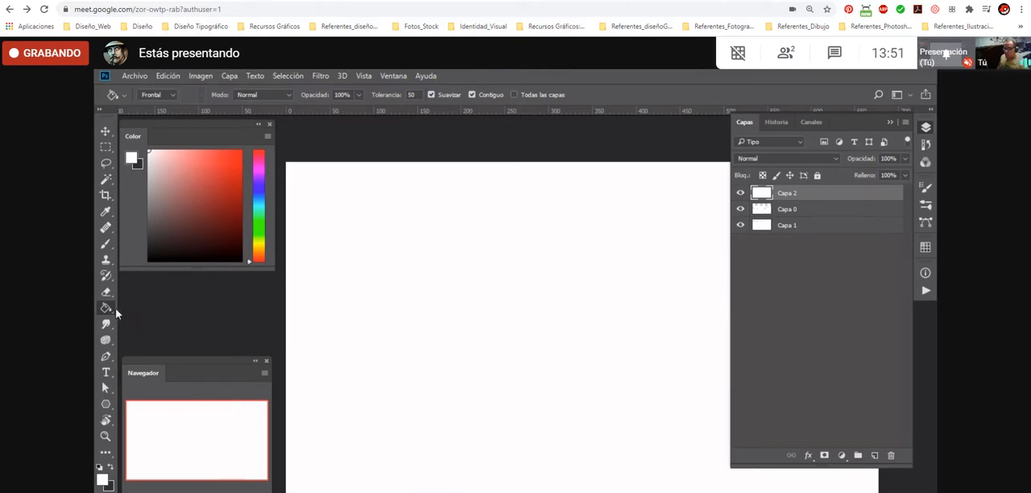
- Fill Capa 2 with dark grey, coral red and blue in turn using the Paint Bucket and the Color panel
left_click(750, 451)
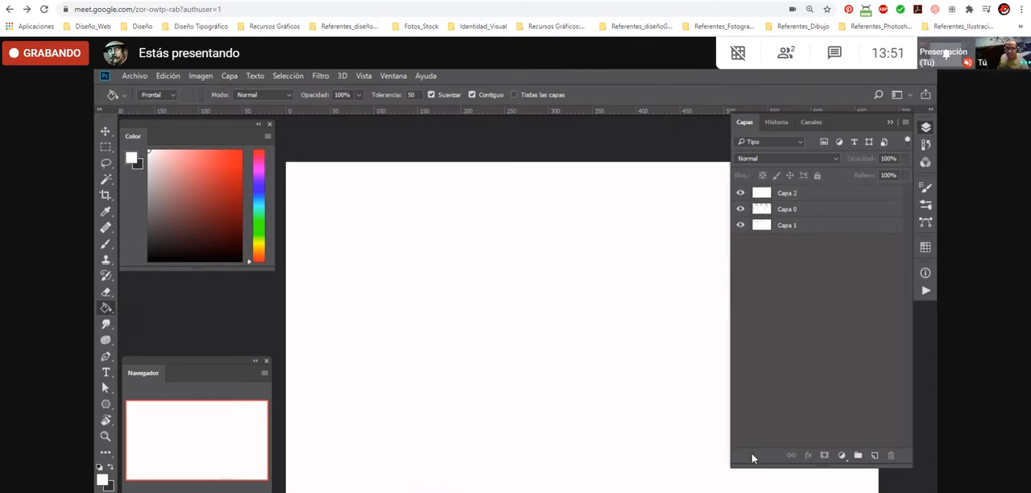
left_click(784, 193)
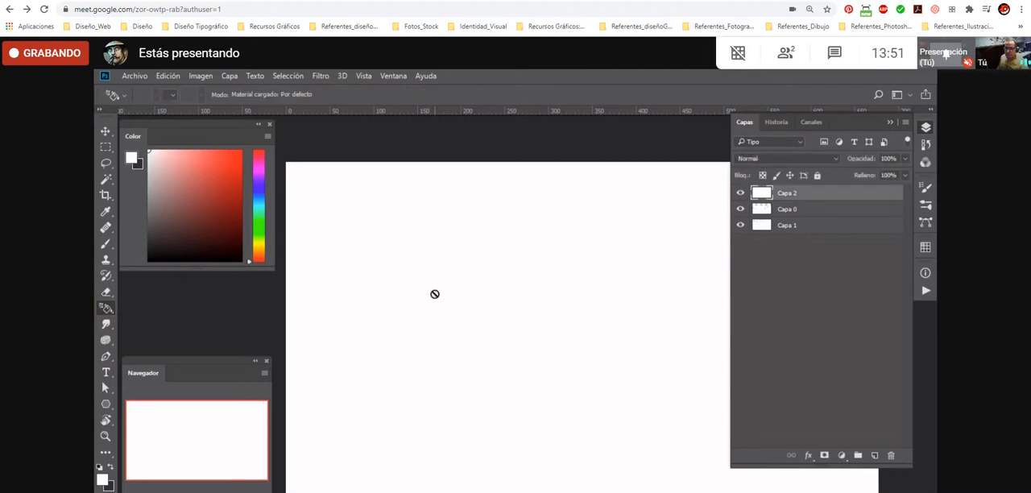
key("x")
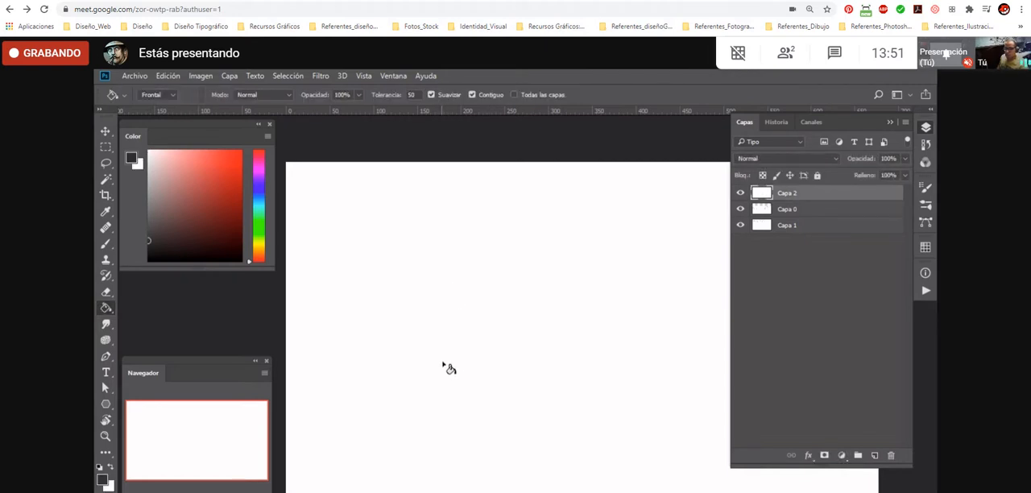
left_click(466, 428)
key("x")
left_click(204, 165)
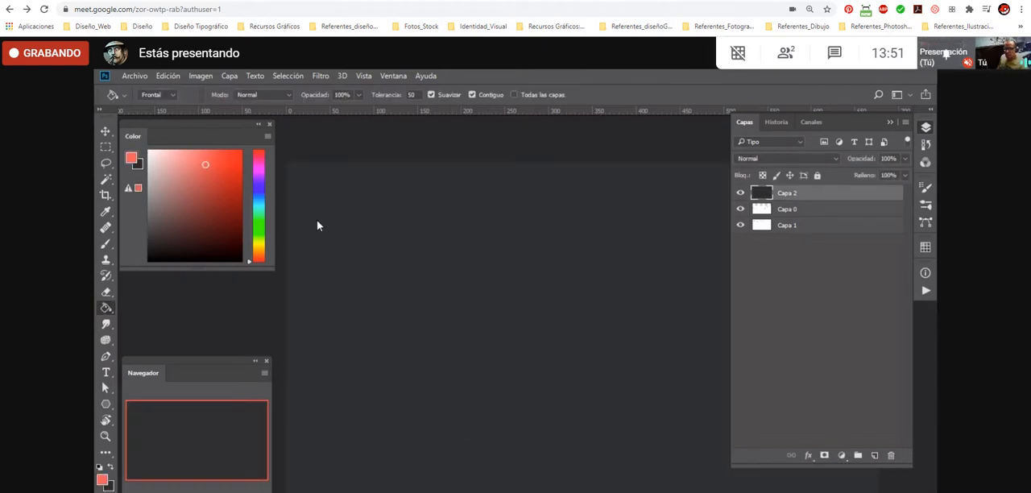
left_click(472, 380)
left_click_drag(255, 240, 255, 195)
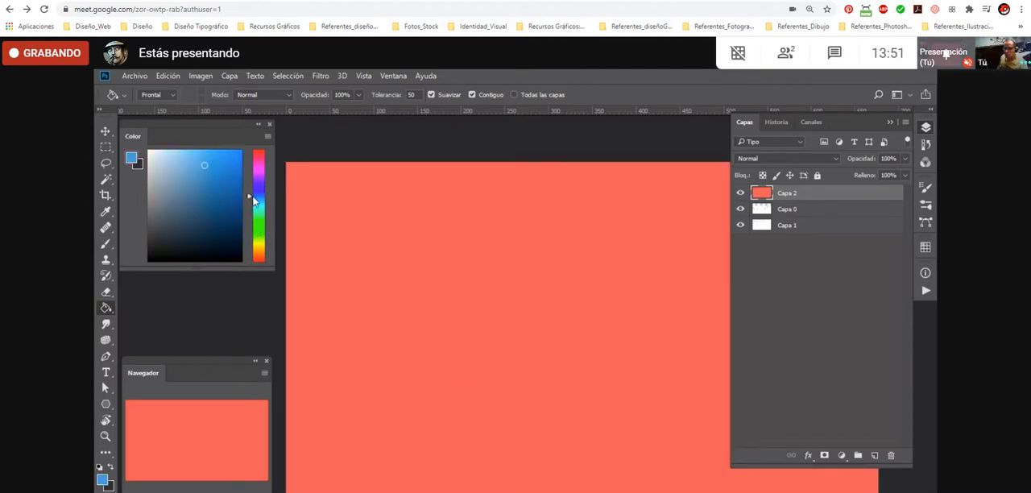
left_click(212, 158)
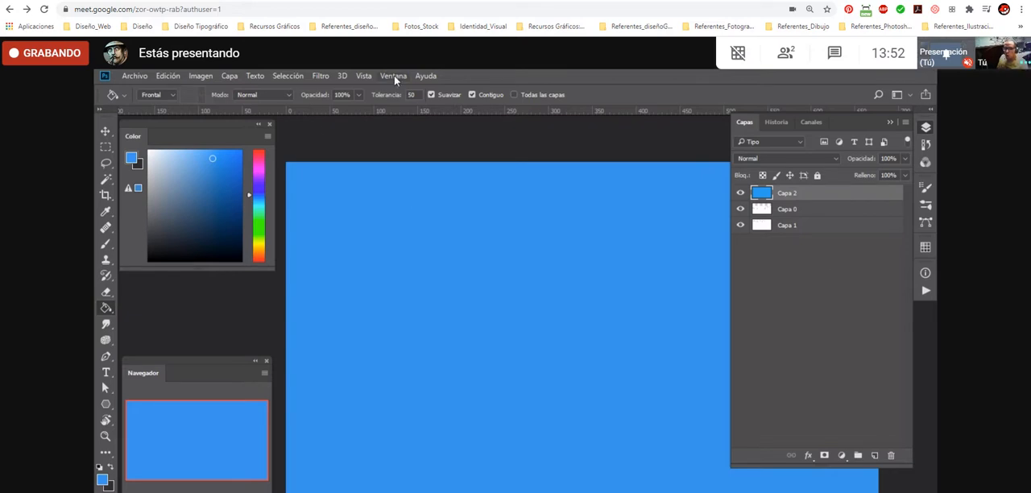
- Detach the Capas panel from its docked group and close it
left_click_drag(735, 126, 624, 157)
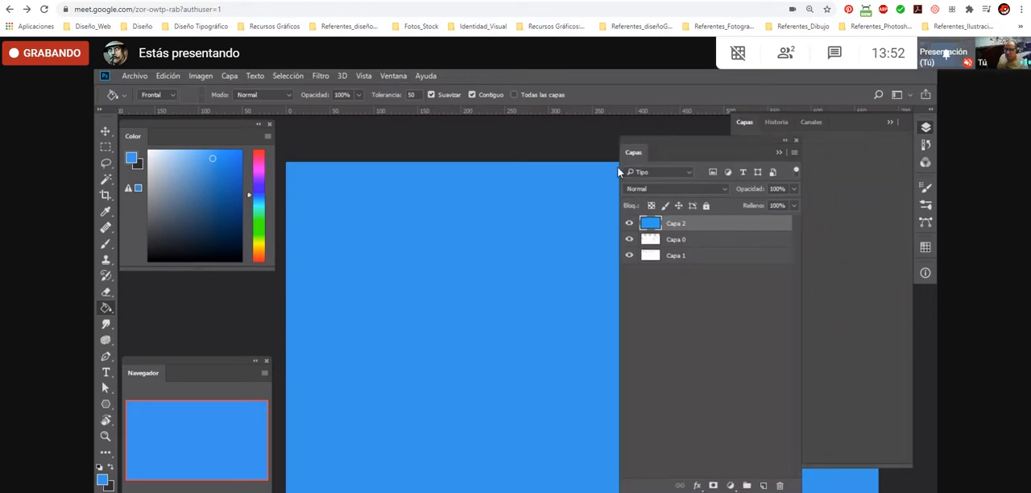
left_click(796, 140)
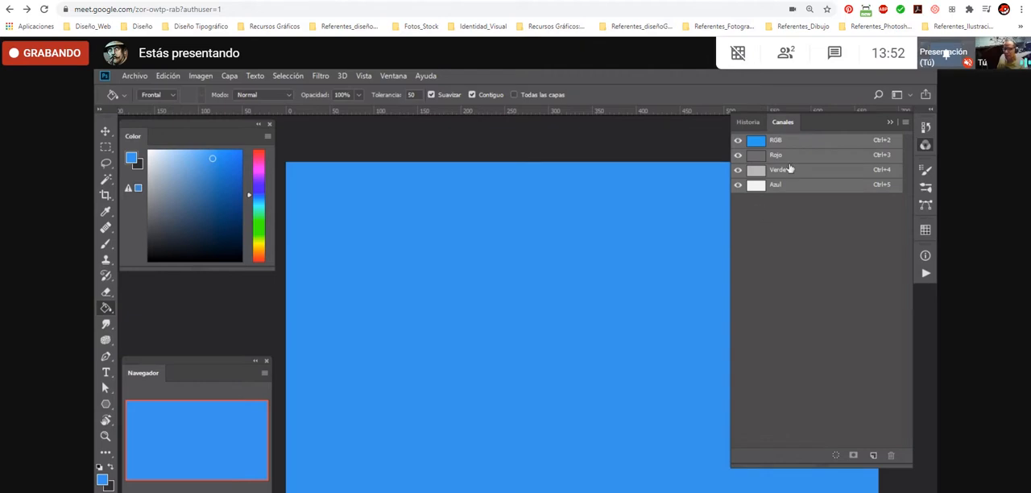
- Reopen the Capas panel and dock it back in the group with Historia and Canales
left_click(391, 75)
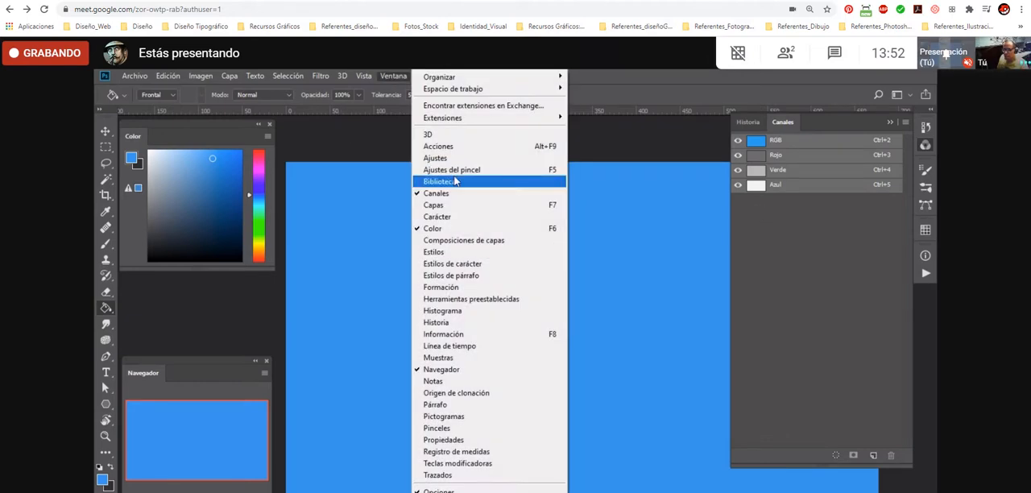
left_click(448, 205)
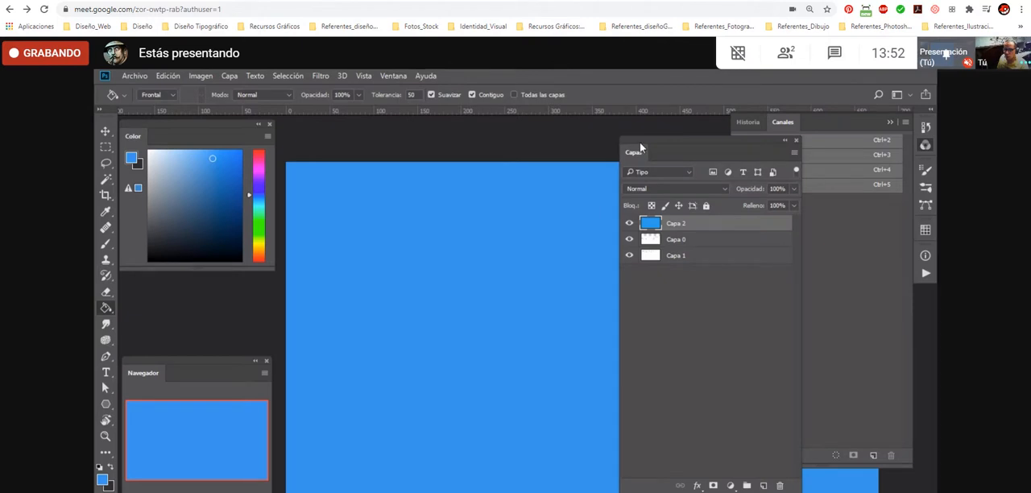
left_click_drag(640, 152, 904, 146)
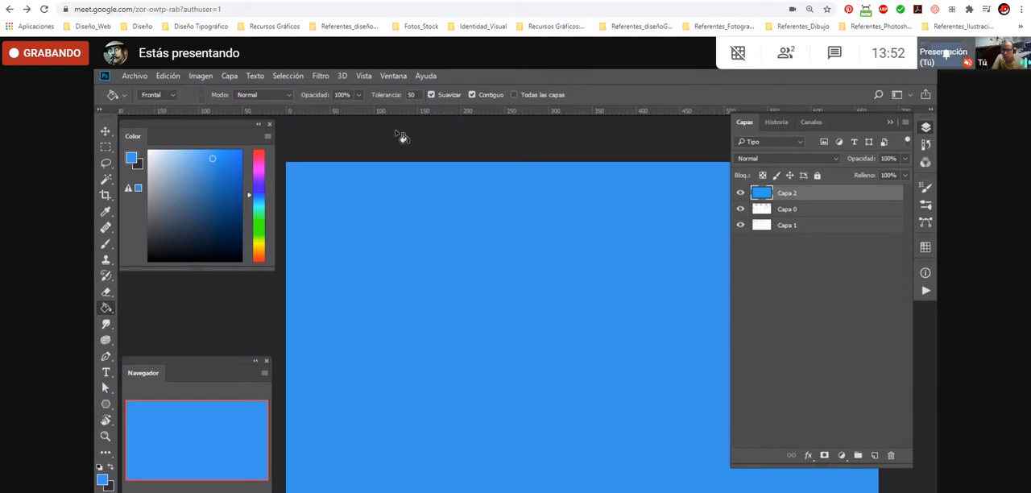
left_click(392, 77)
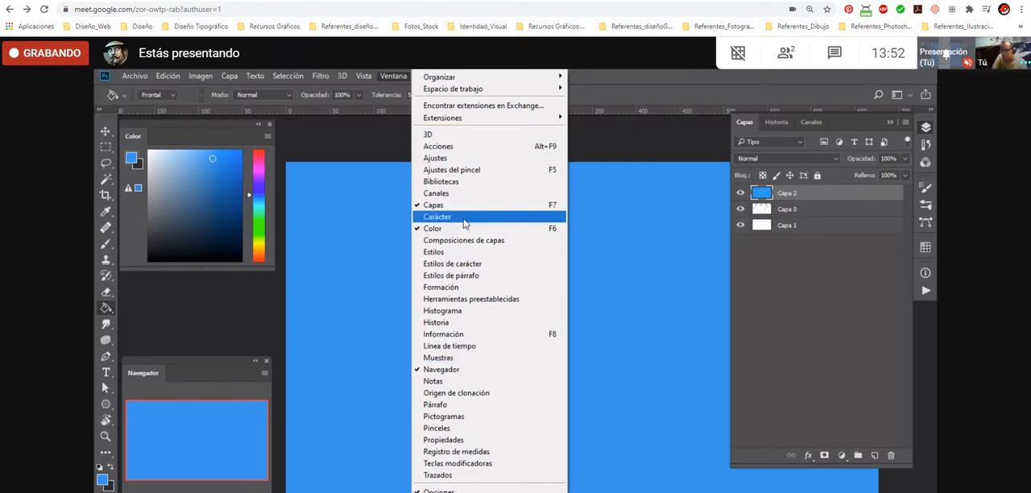
left_click(642, 244)
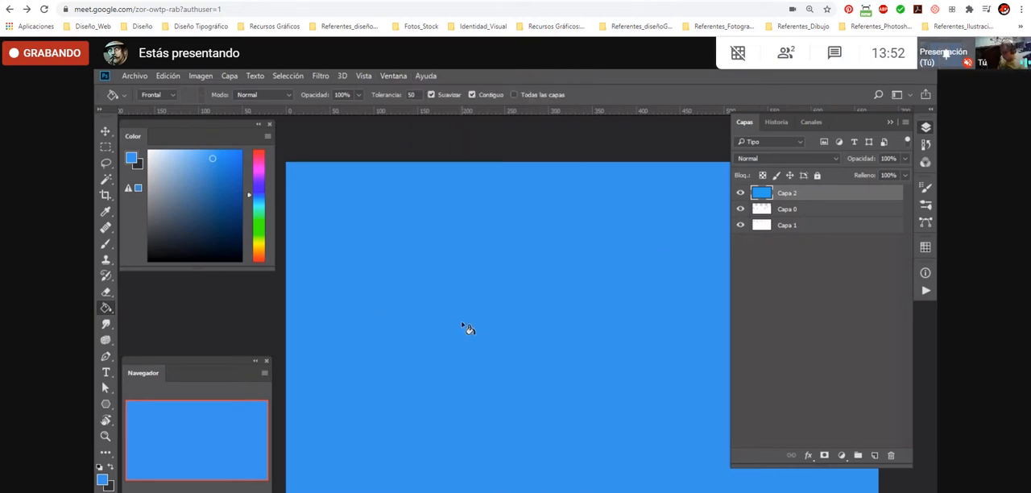
- Pick white in the Color panel and refill Capa 2 with the Paint Bucket
key("b")
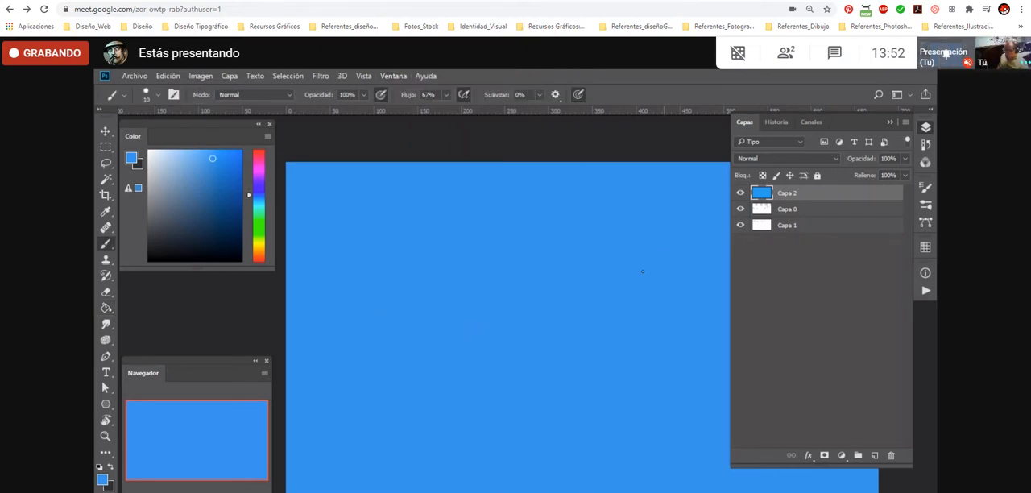
key("g")
left_click(148, 151)
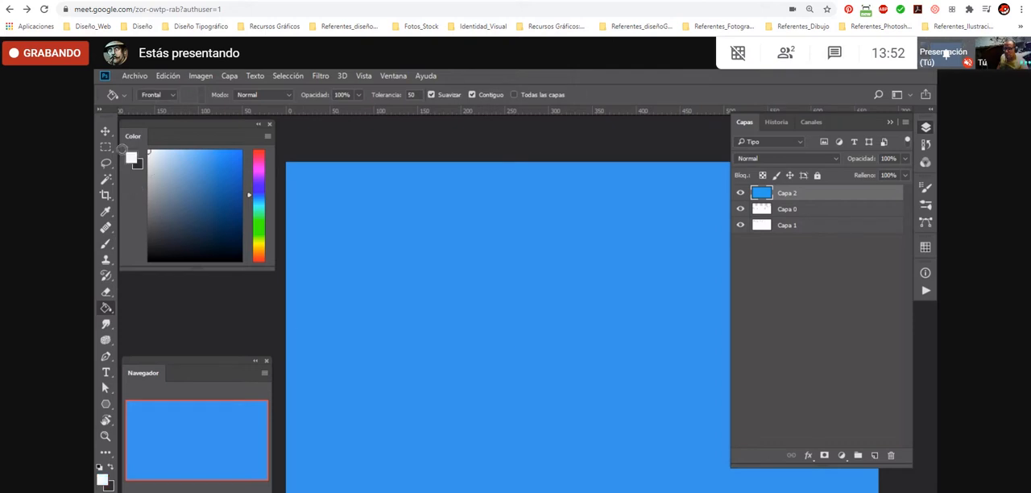
left_click(481, 414)
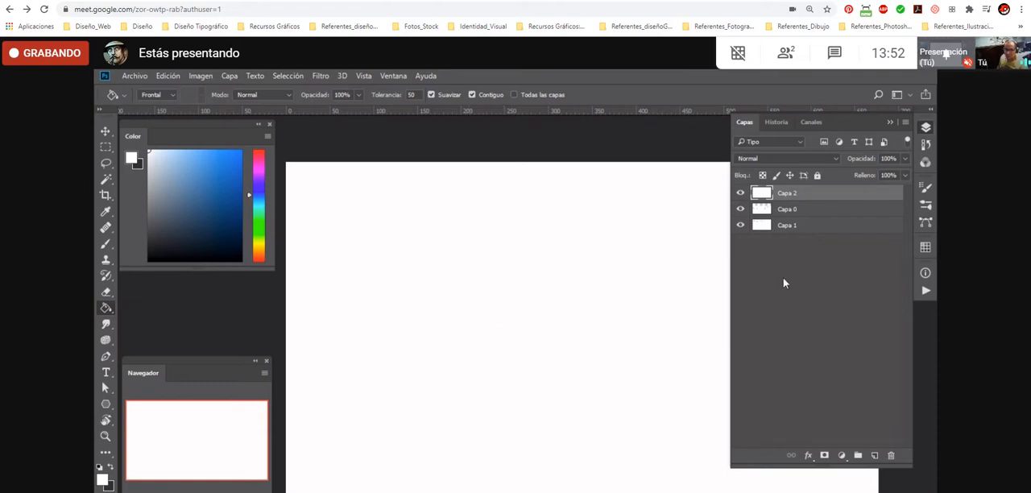
- Open Capa 2's name for editing and close it unchanged, and collapse and re-expand the Capas panel
double_click(787, 195)
key("Return")
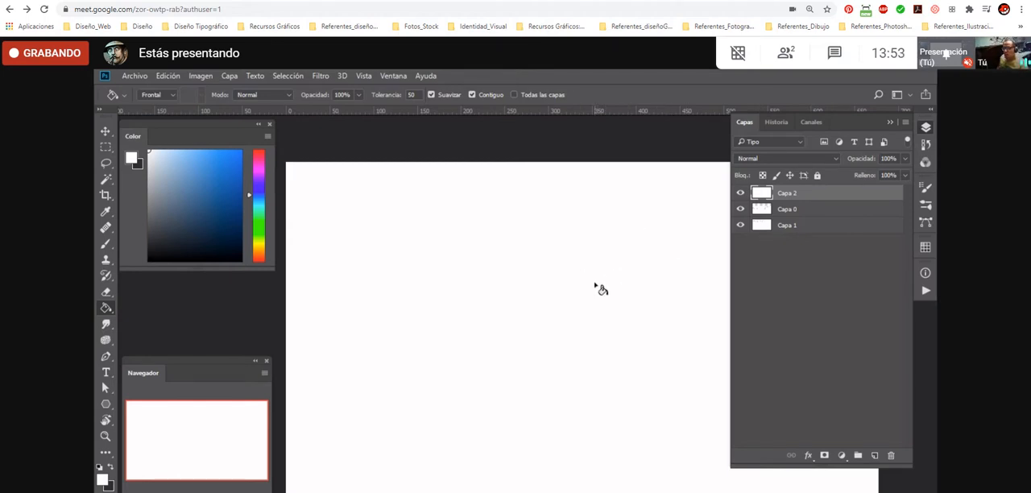
left_click(926, 127)
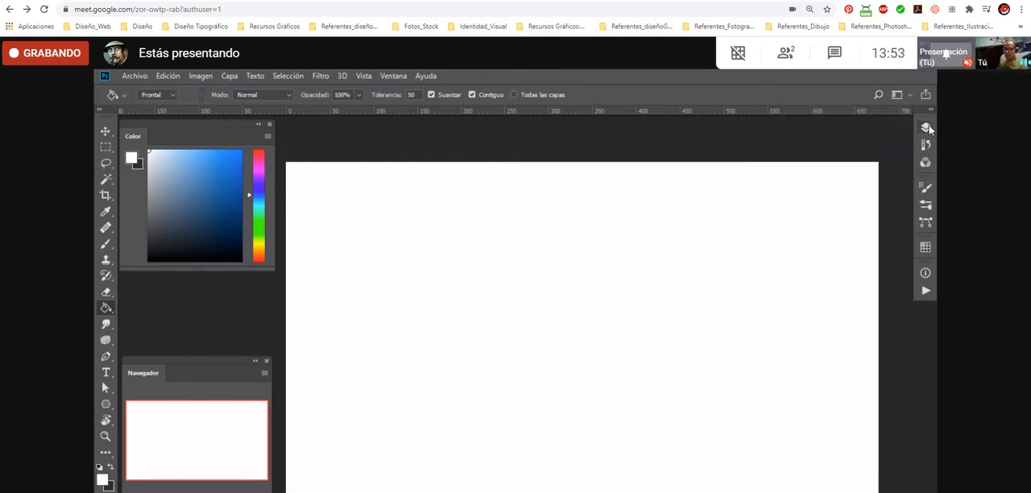
left_click(927, 126)
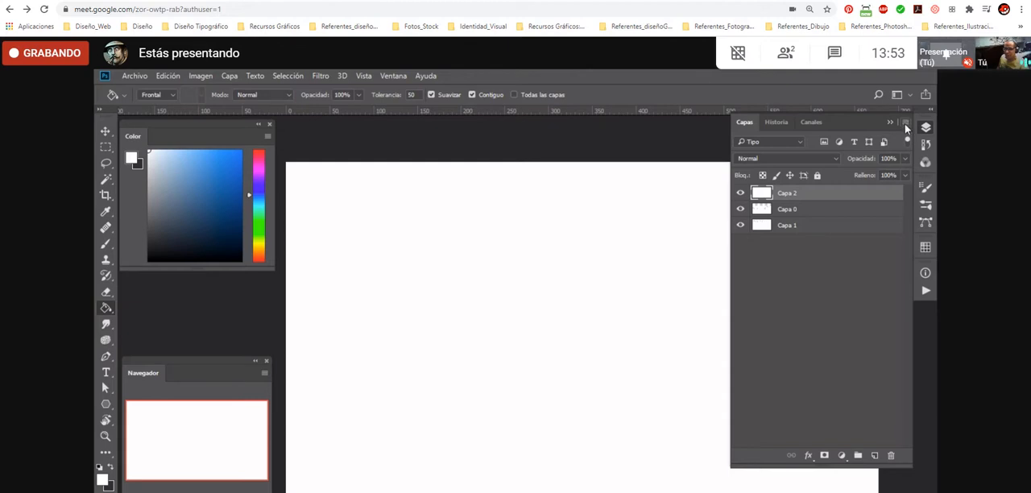
- Move the floating Color panel slightly lower and the floating Navegador panel slightly higher and to the right
left_click_drag(191, 128, 170, 225)
left_click(473, 231)
left_click(340, 217)
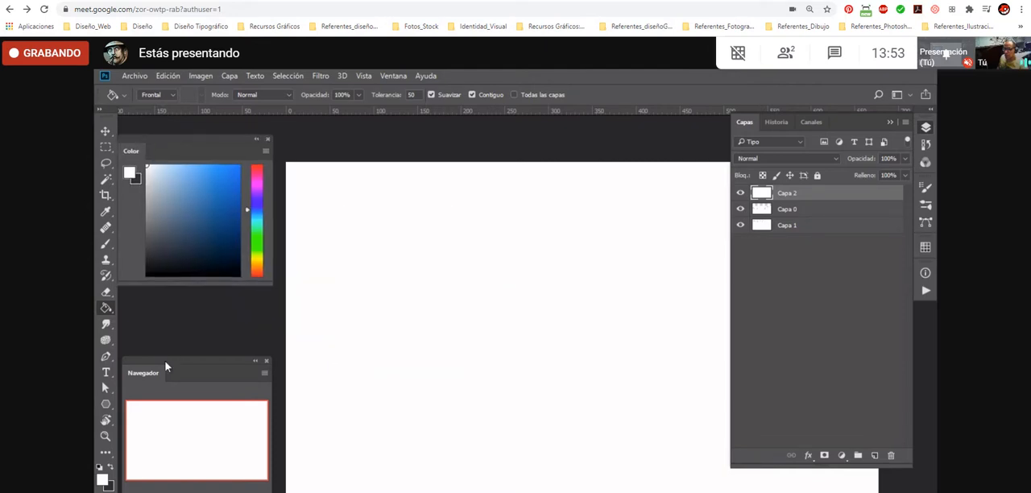
left_click_drag(166, 363, 212, 341)
left_click(493, 292)
left_click(489, 294)
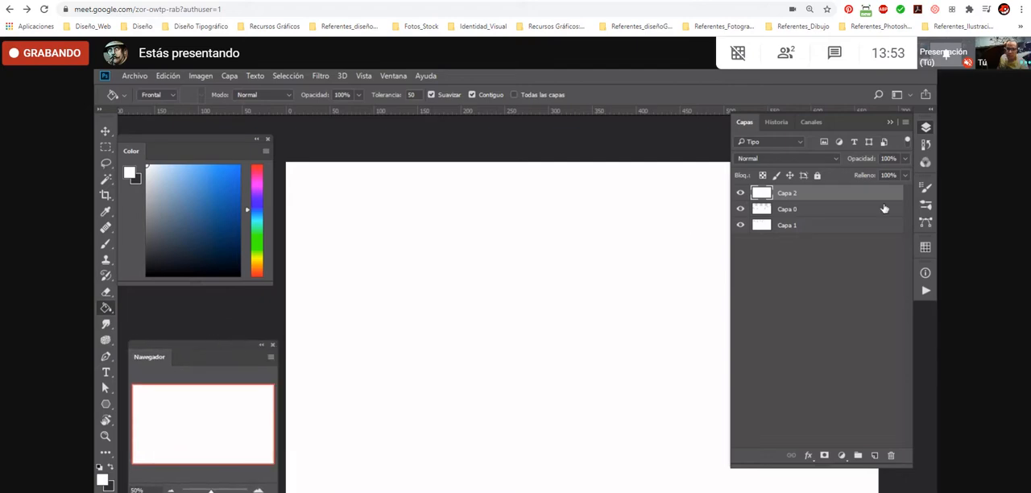
- Show the Historia panel to view the recorded actions, and return to the Capas panel
left_click(906, 122)
left_click(927, 131)
left_click(925, 145)
left_click(905, 123)
left_click(907, 123)
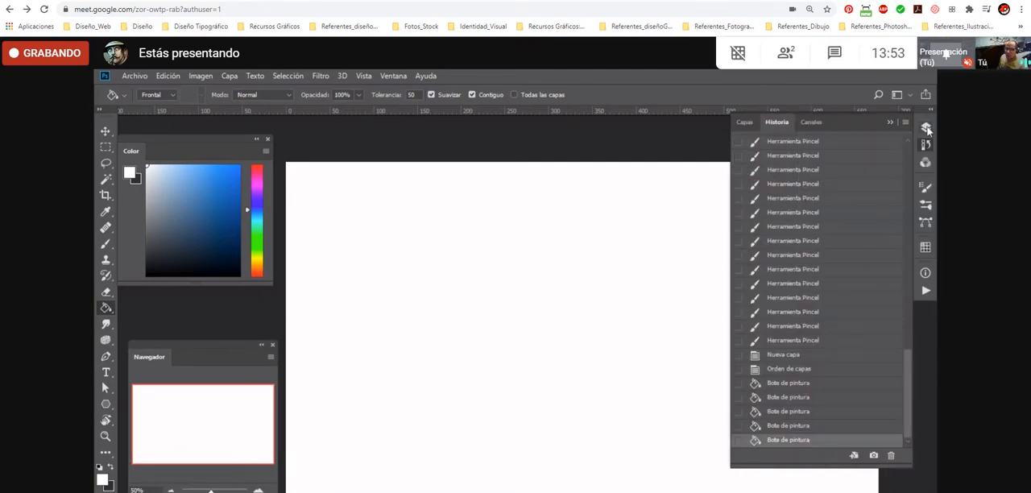
left_click(926, 127)
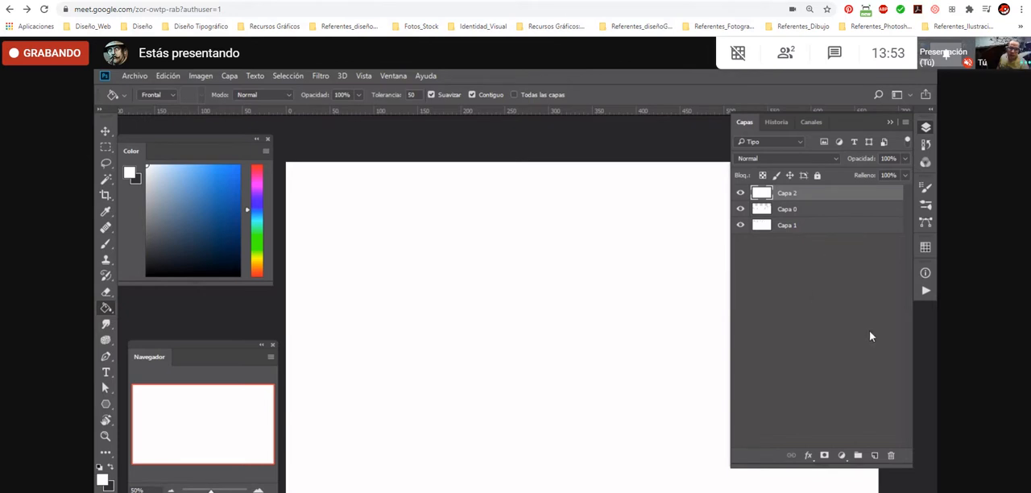
- View the Capas panel's options and close them, and collapse and re-expand the panel
left_click(904, 122)
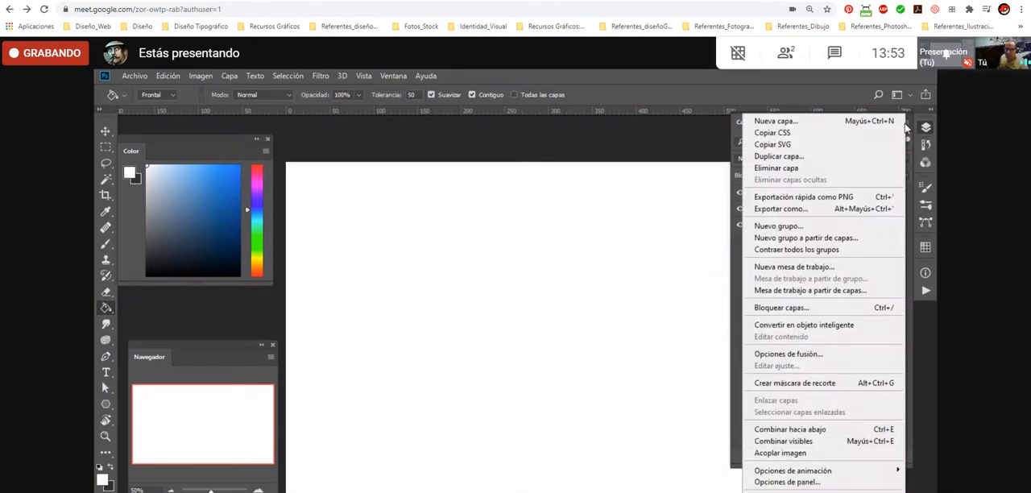
left_click(733, 252)
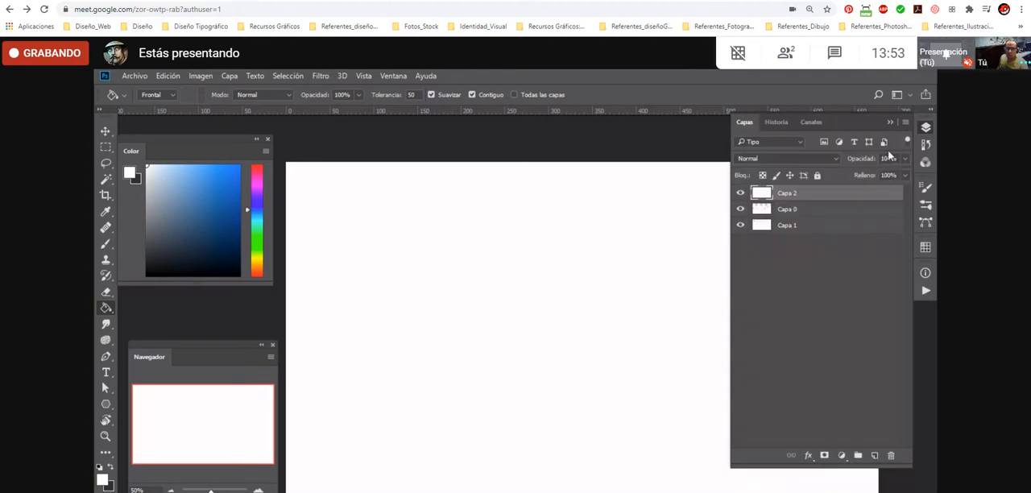
left_click(926, 128)
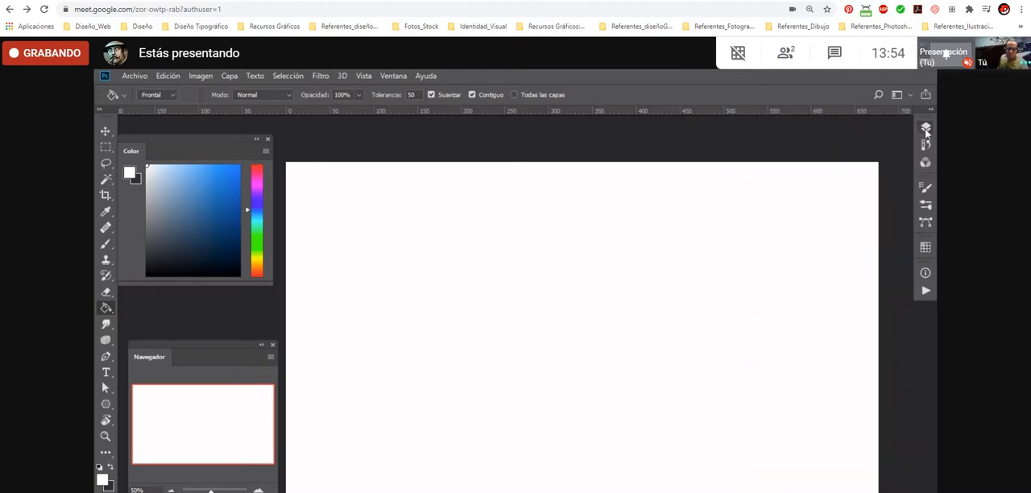
left_click(925, 129)
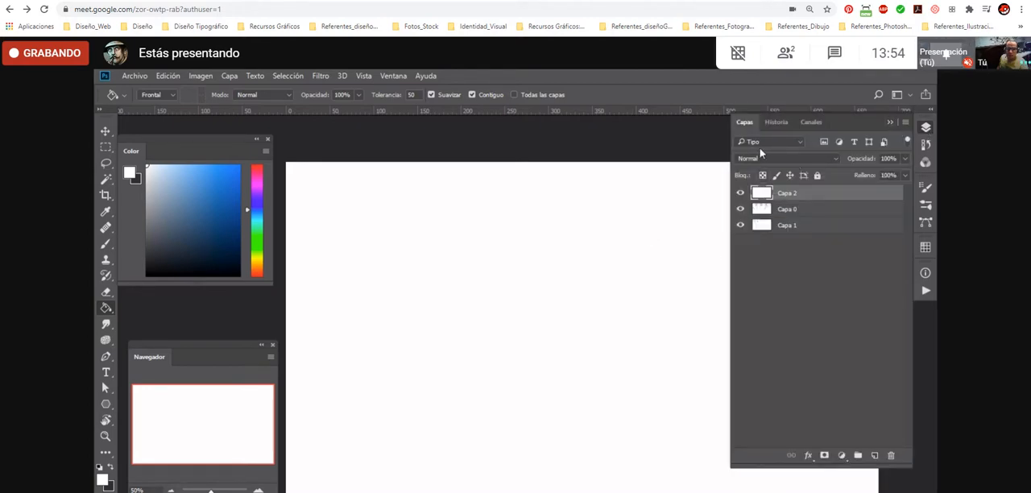
- Rename the layer Capa 2 as "fondo"
double_click(787, 193)
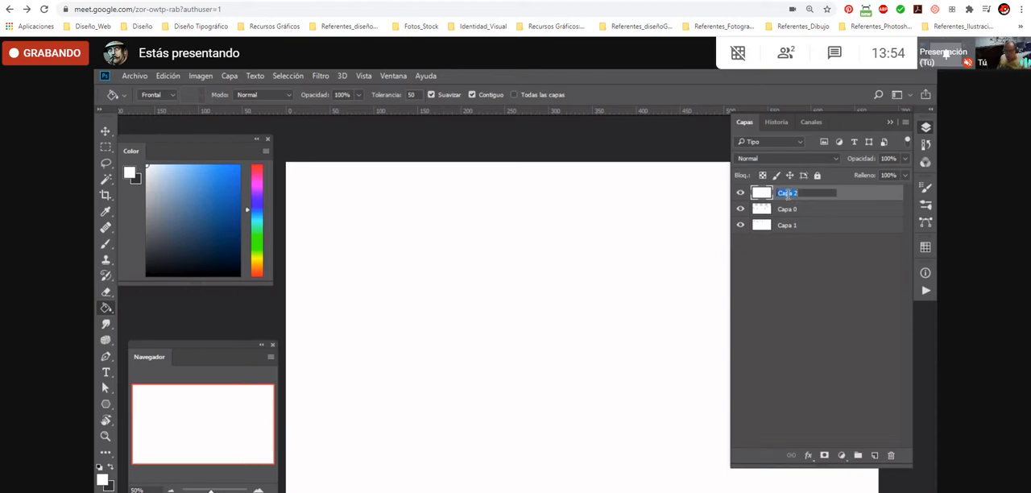
type("fondo")
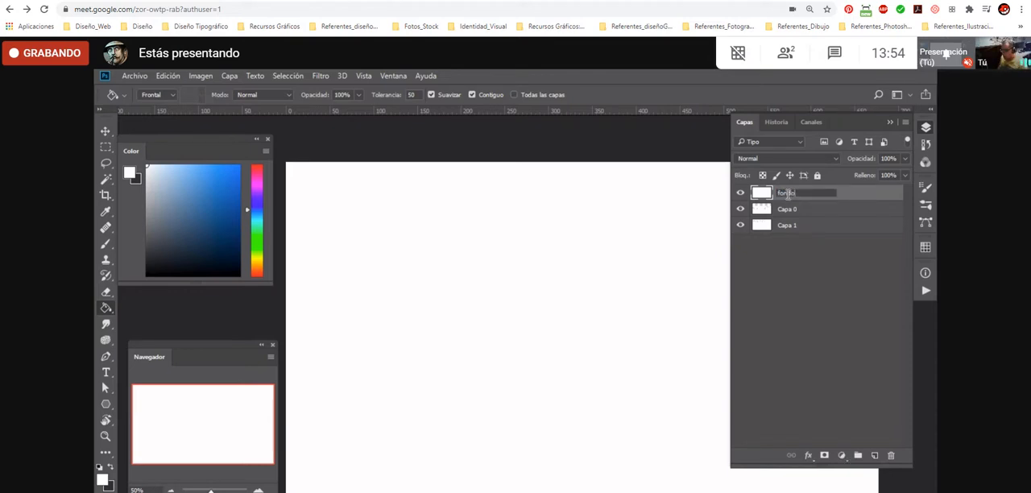
key("Return")
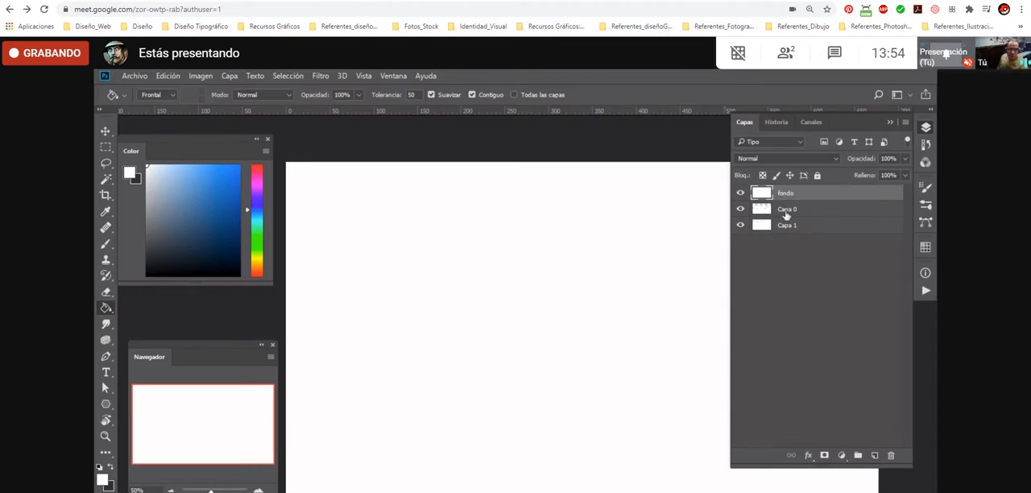
- Set the Capas panel's thumbnail size to the largest option
left_click(907, 122)
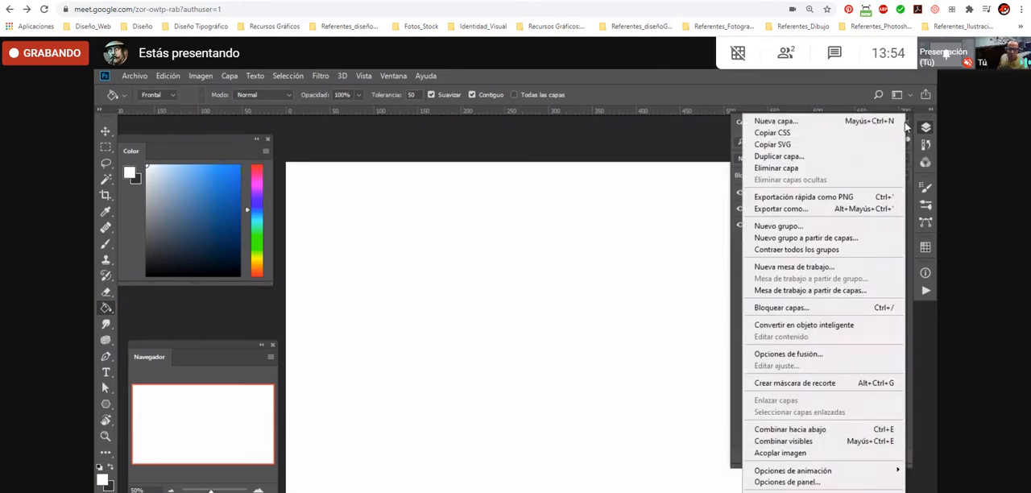
left_click(802, 483)
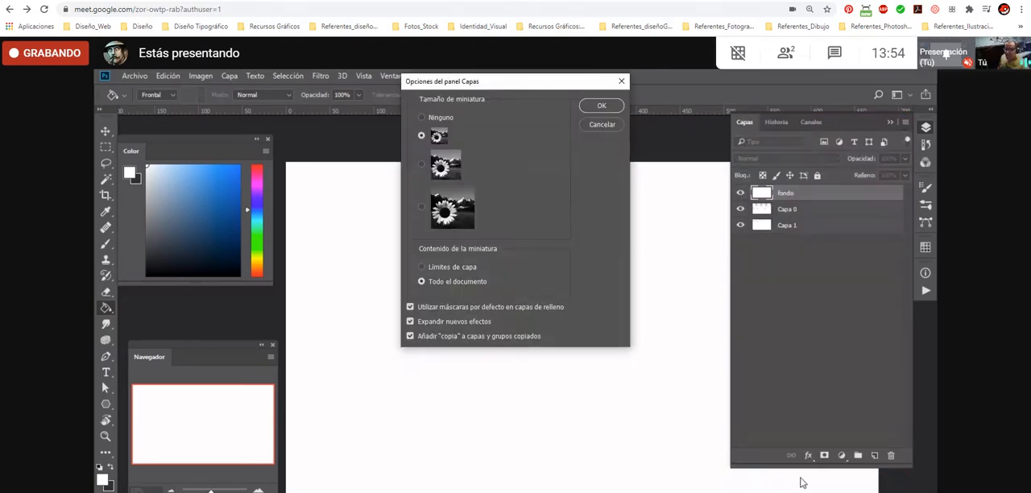
left_click(421, 166)
left_click(420, 210)
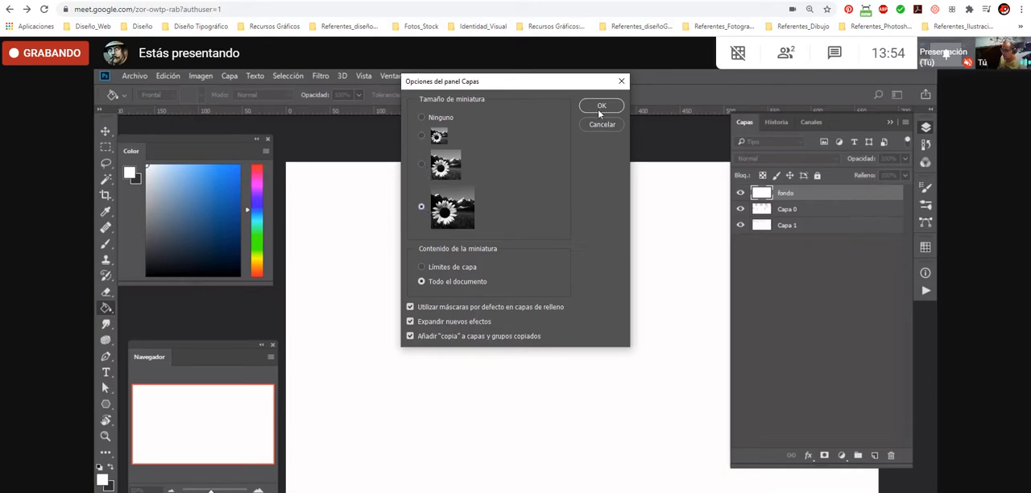
left_click(600, 107)
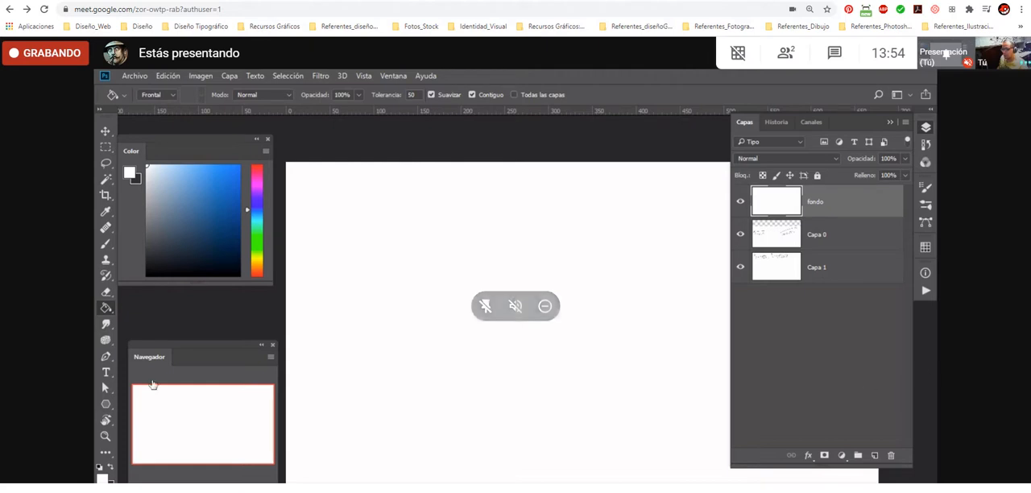
- Hide Capa 0 and Capa 1, and toggle the fondo layer's visibility, leaving only fondo shown
left_click(741, 234)
left_click(741, 268)
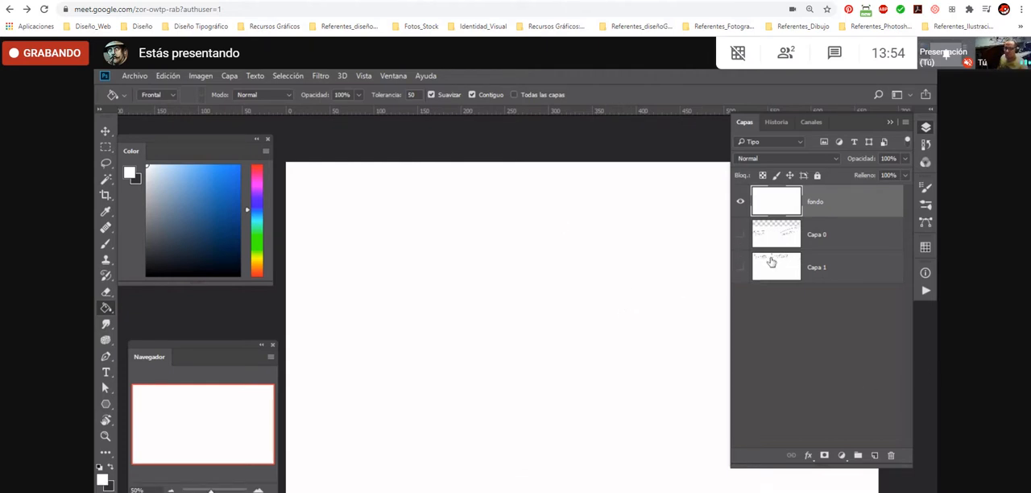
left_click(742, 202)
left_click(742, 203)
left_click(741, 203)
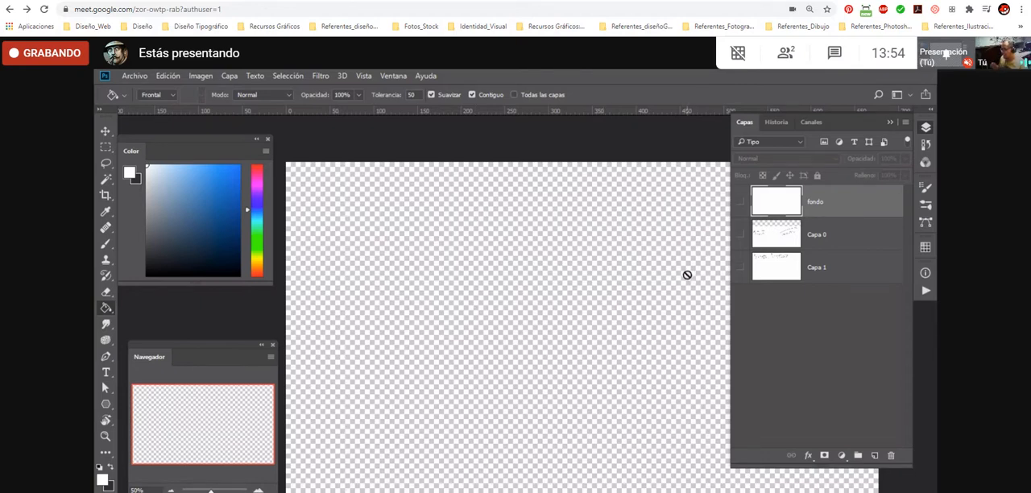
left_click(740, 202)
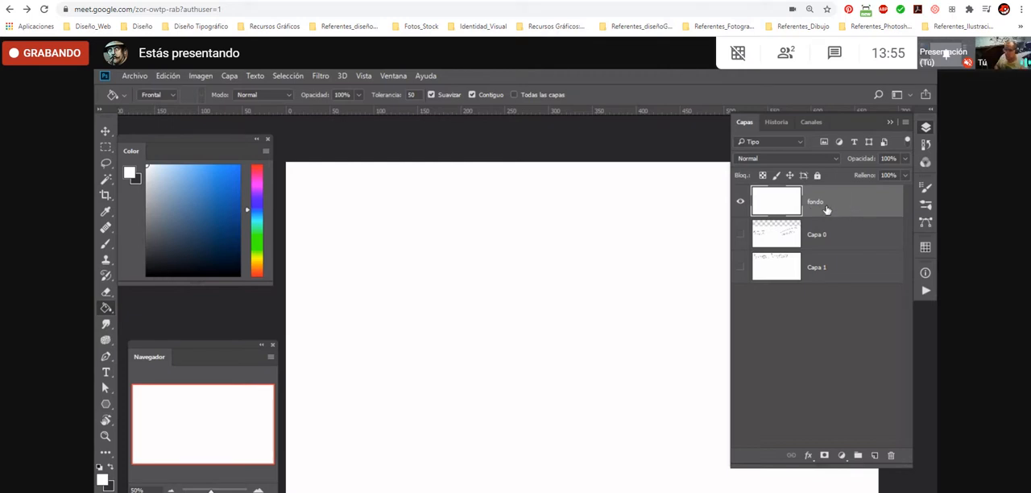
- Mark the fondo layer with the Rojo color label, and view and dismiss the layer's command list
right_click(741, 206)
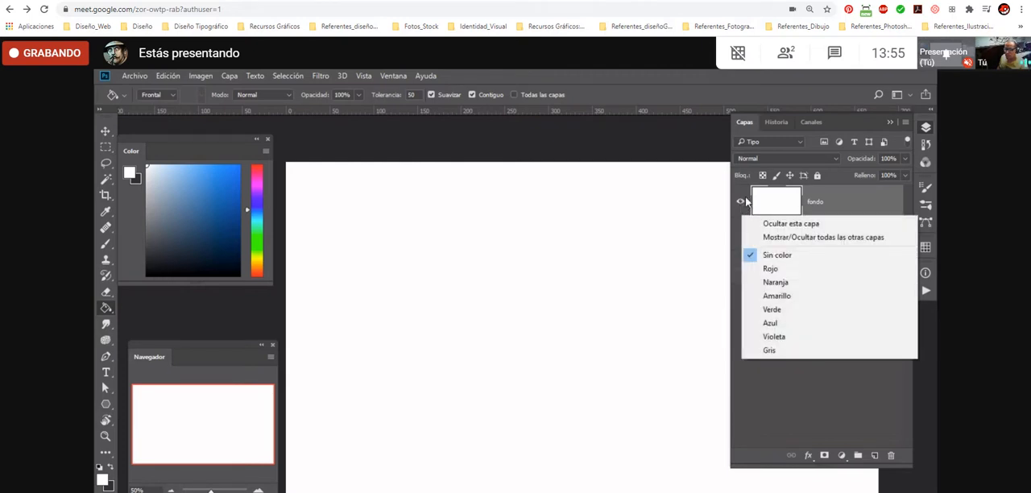
left_click(784, 269)
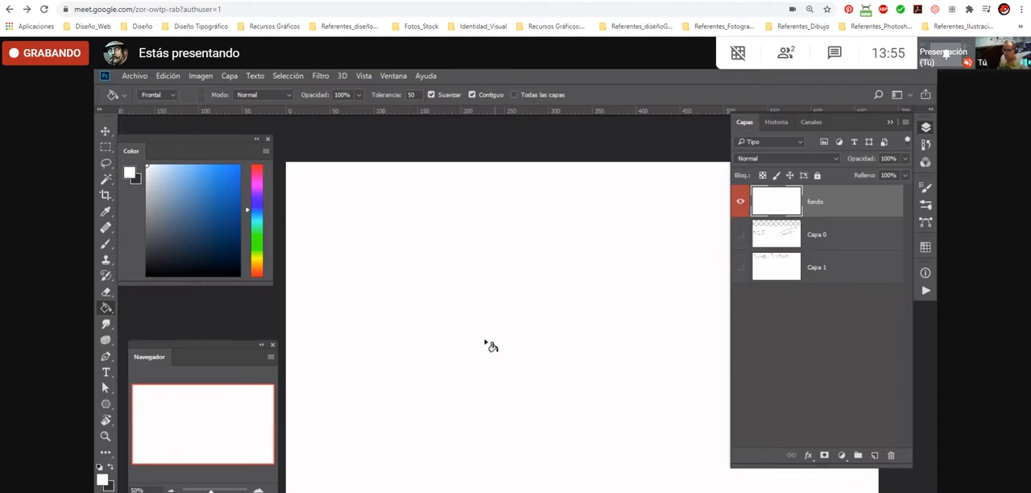
right_click(846, 206)
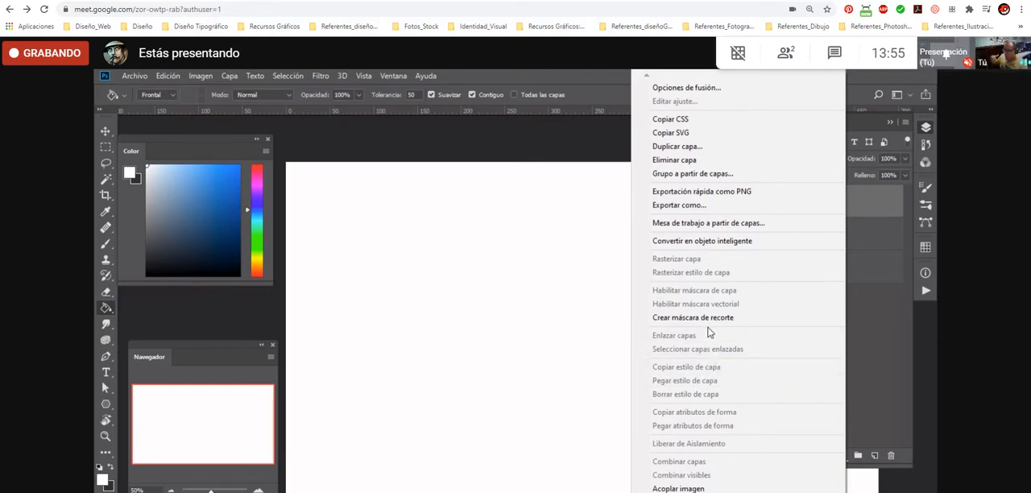
left_click(878, 318)
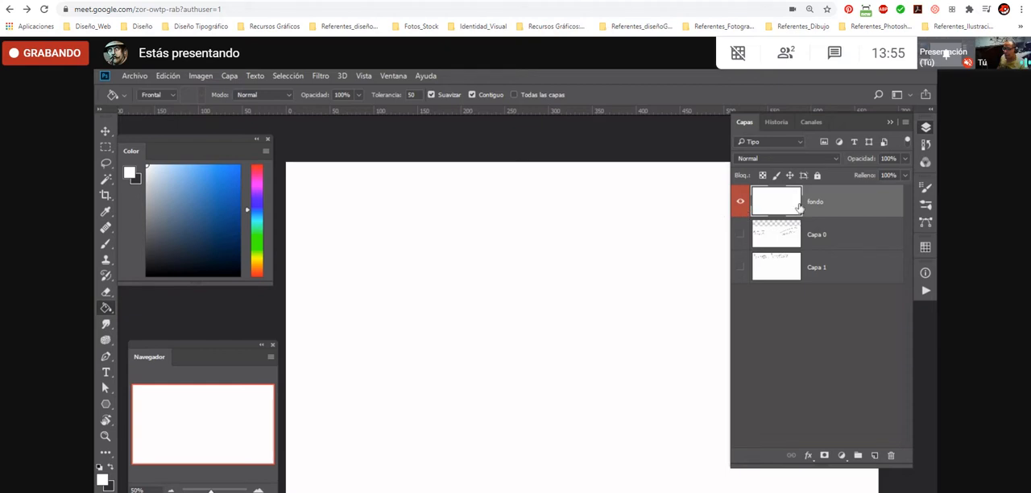
- Add a new empty layer above fondo and activate the Brush tool with its size enlarged to 35
left_click(874, 456)
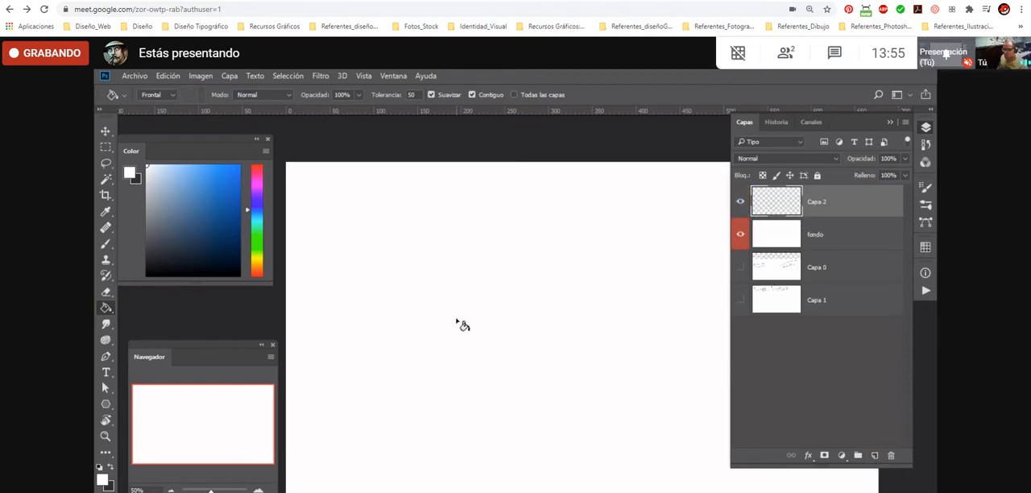
key("b")
key("bracketright")
key("bracketright")
key("bracketright")
key("bracketright")
key("bracketright")
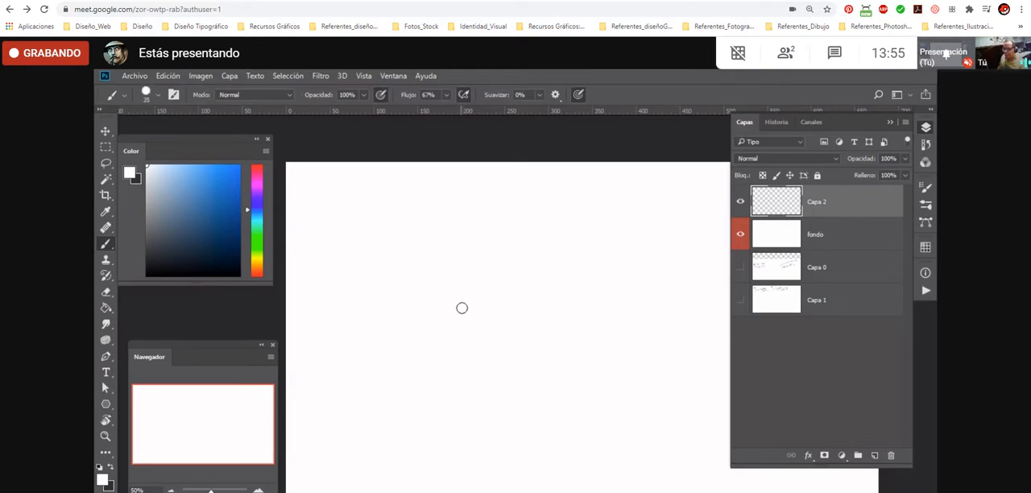
- Pick red and magenta as the two working colors, swapping foreground and background between the picks
key("x")
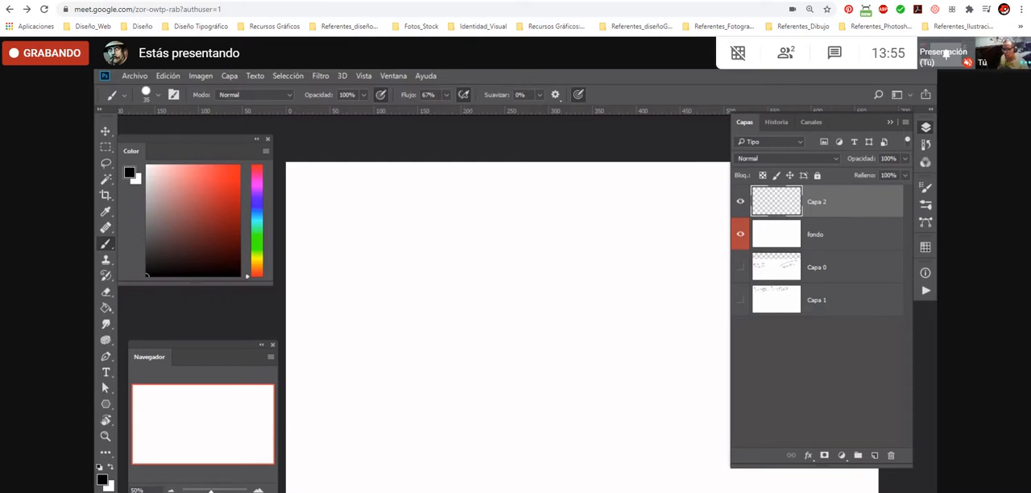
left_click(230, 176)
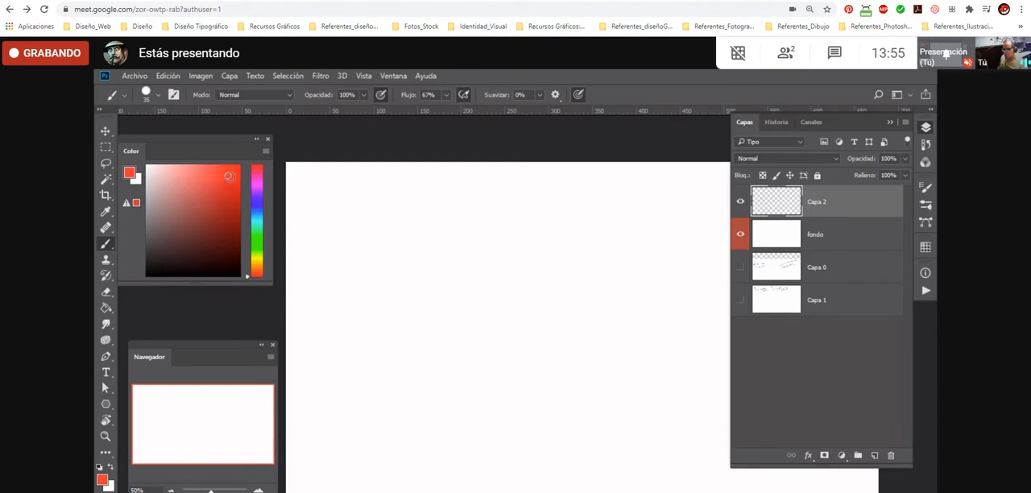
key("x")
left_click(256, 184)
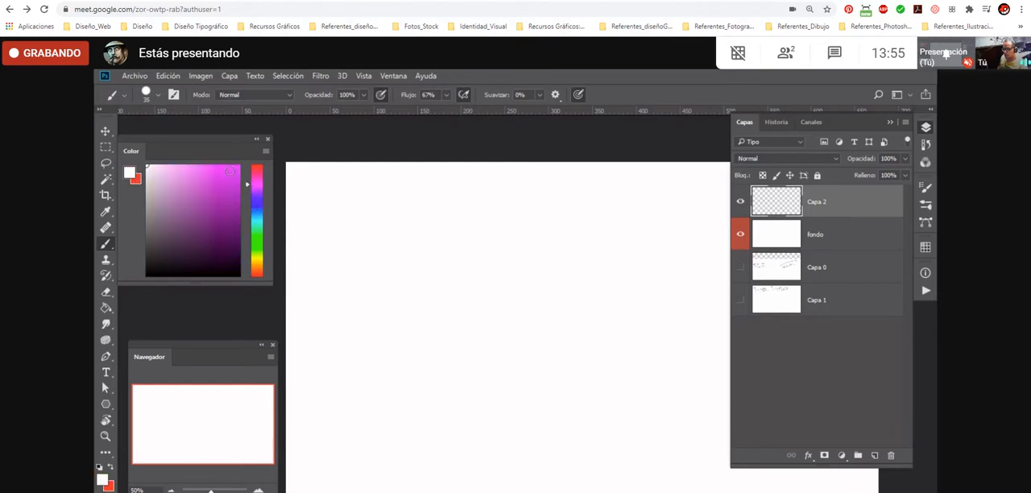
left_click(227, 174)
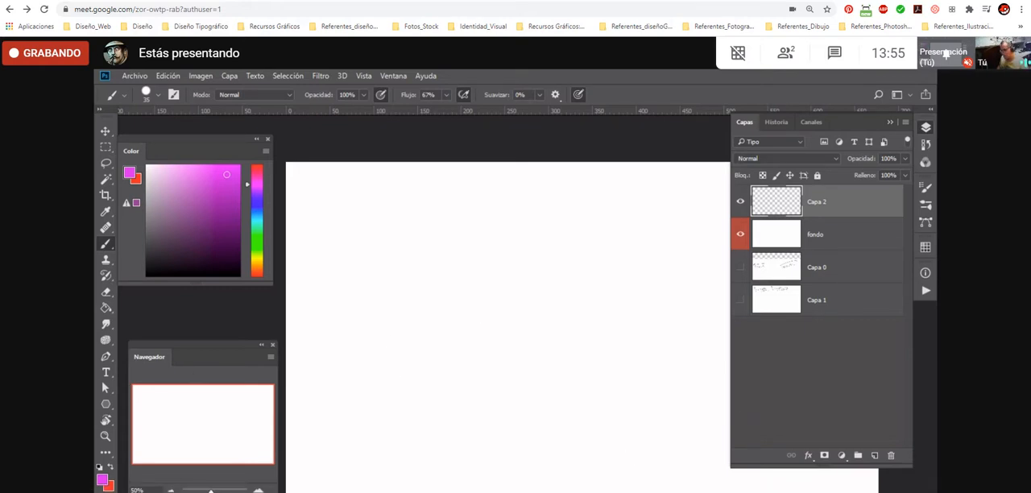
- Restore the default black and white colors, swap them back and forth with the Eraser active, and return to the Brush tool
left_click(101, 469)
key("e")
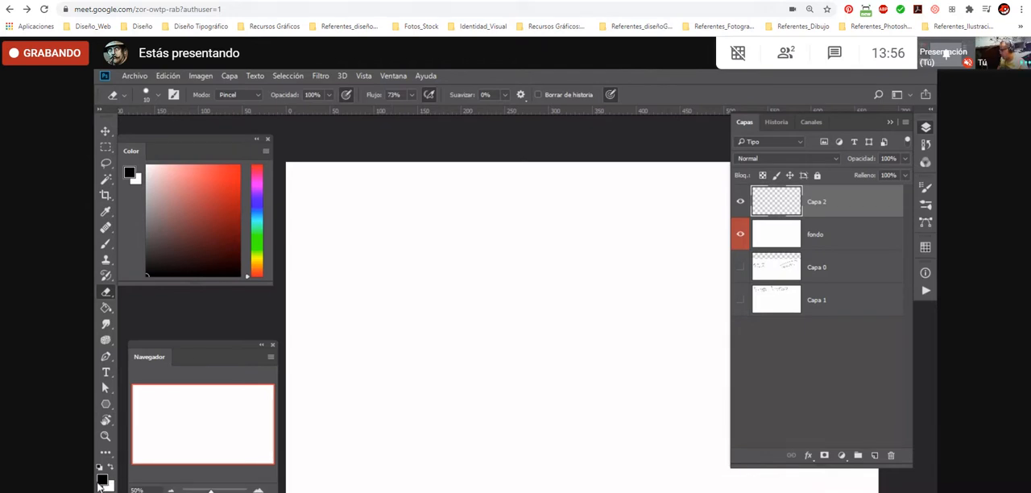
key("x")
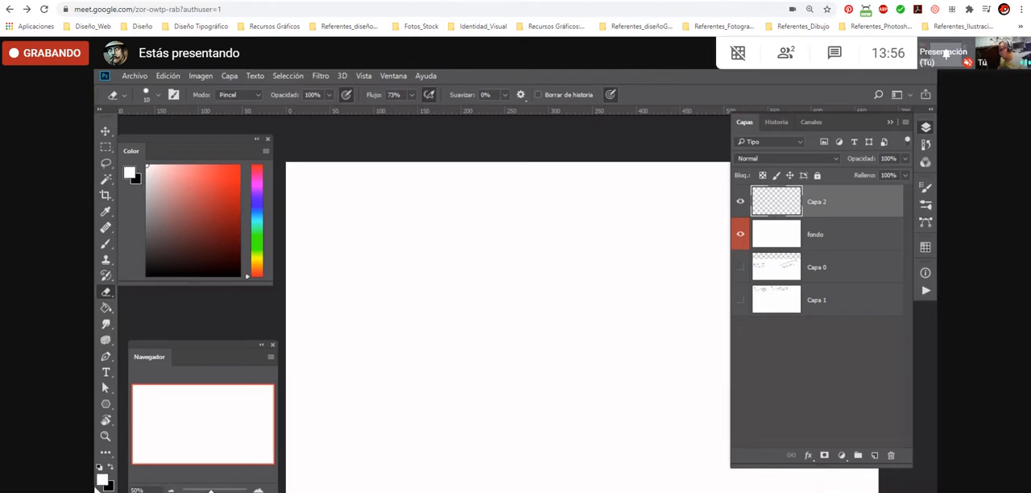
key("x")
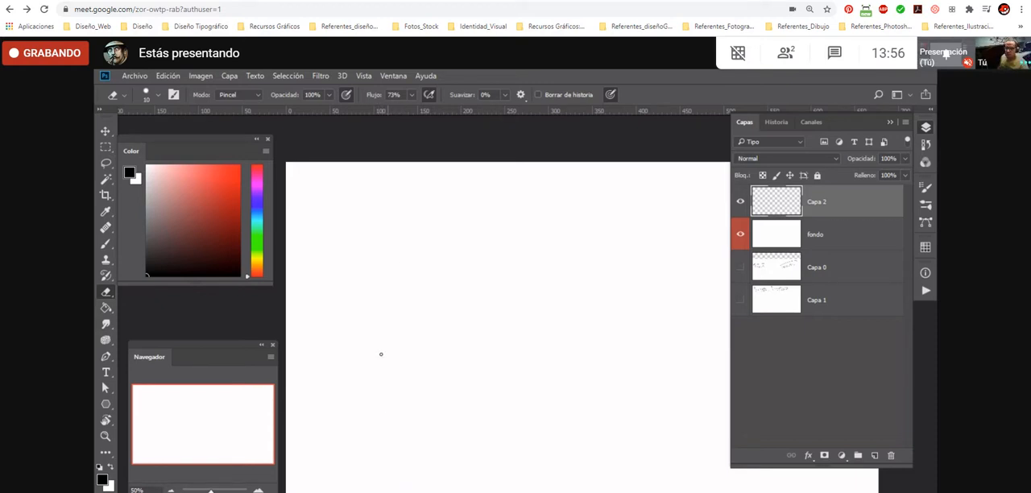
key("b")
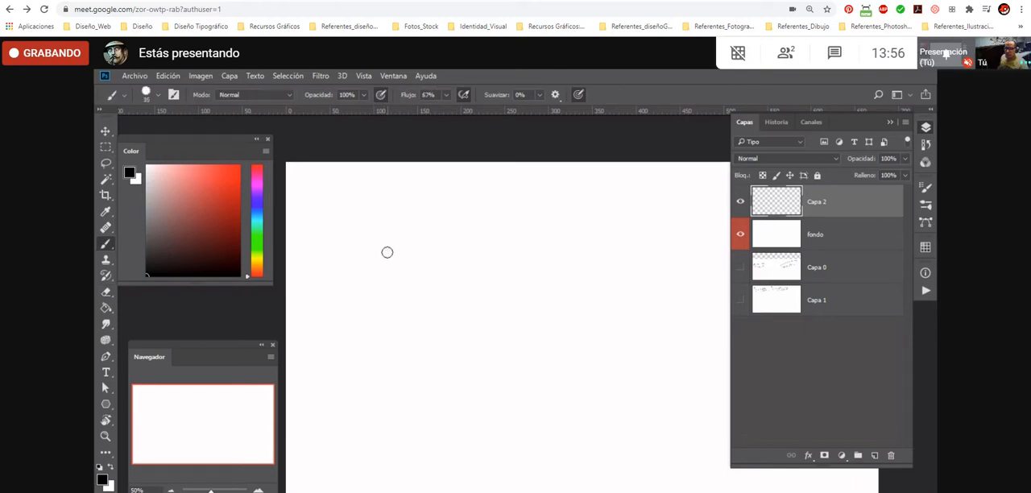
- Scribble a test zigzag of black brush strokes on the new layer and undo it
left_click_drag(388, 248, 395, 419)
mouse_move(391, 388)
left_mouse_down()
mouse_move(384, 293)
mouse_move(393, 365)
mouse_move(423, 240)
mouse_move(400, 355)
mouse_move(426, 316)
mouse_move(422, 377)
mouse_move(450, 272)
mouse_move(444, 328)
mouse_move(451, 320)
mouse_move(461, 341)
mouse_move(473, 311)
mouse_move(469, 375)
left_mouse_up()
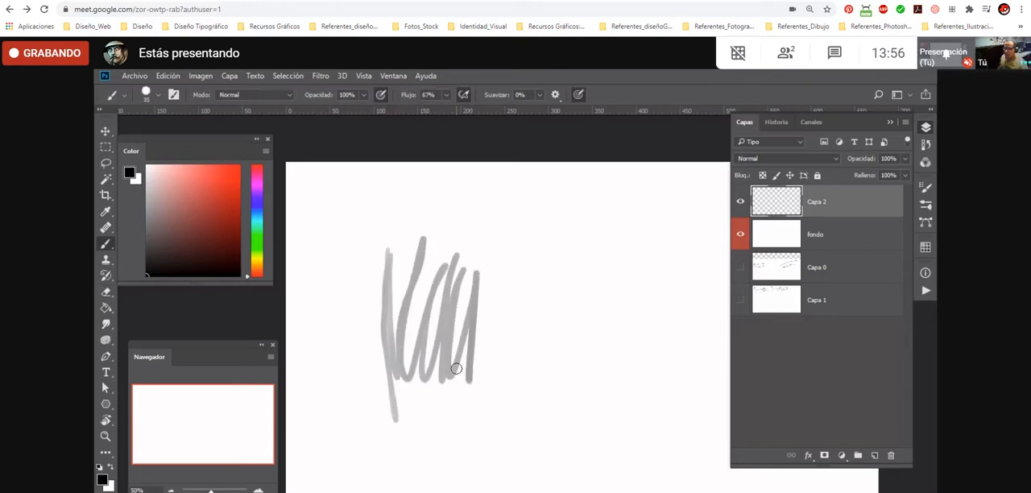
key("ctrl+z")
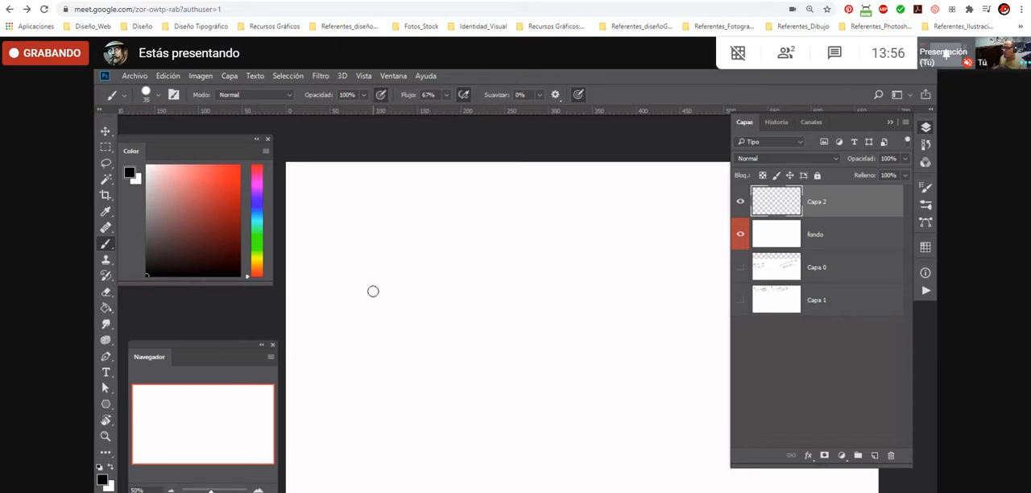
- Reduce the brush size to 10 and handwrite "B-PINCEL" in black near the canvas's upper-left corner
key("bracketleft")
left_click_drag(310, 200, 310, 202)
mouse_move(373, 176)
left_mouse_down()
mouse_move(454, 187)
mouse_move(437, 186)
mouse_move(455, 175)
mouse_move(478, 187)
left_mouse_up()
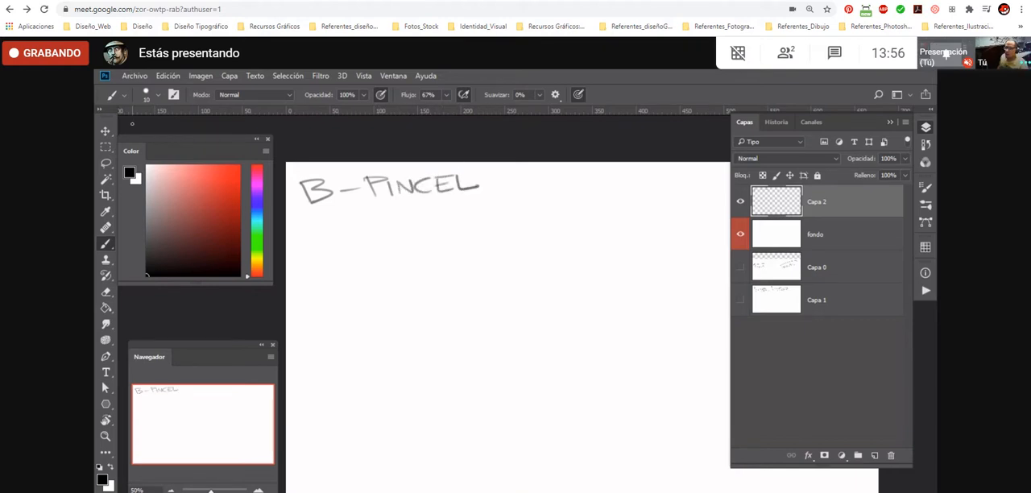
- Examine the Brush tool's saved tool presets and its brush preset picker, and show the picker again over the canvas
left_click(126, 96)
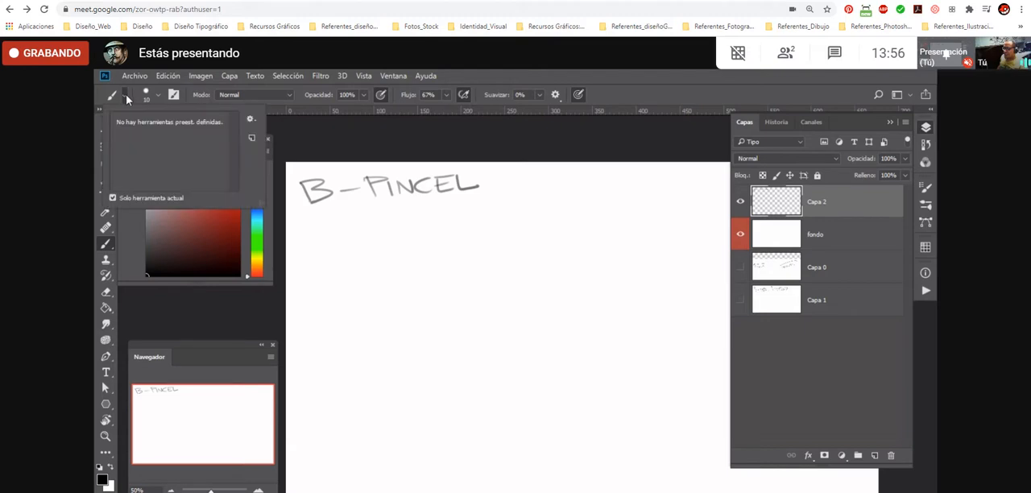
left_click(119, 98)
left_click(113, 98)
left_click(112, 96)
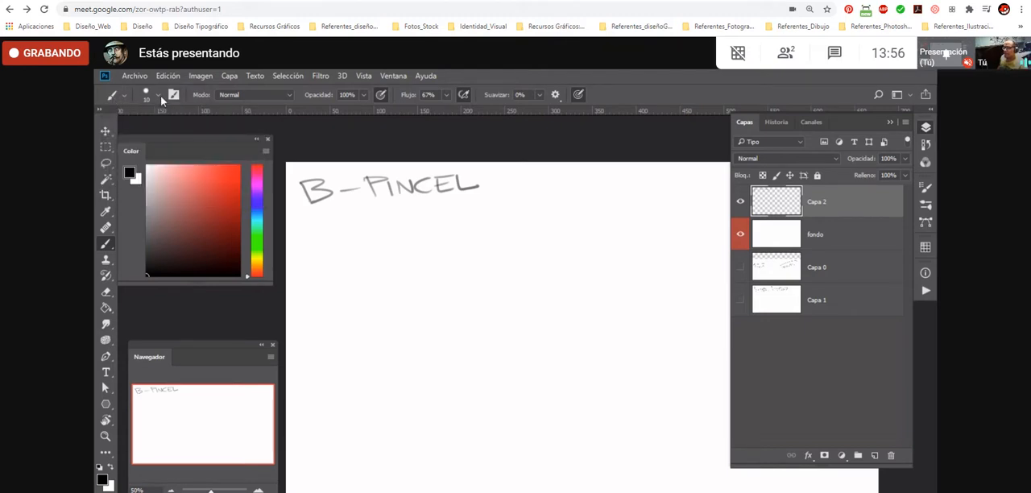
left_click(158, 96)
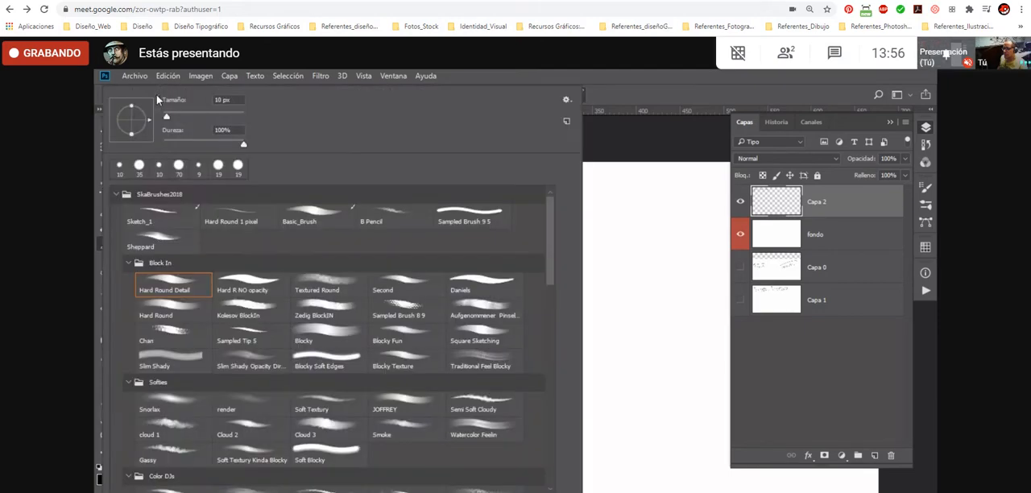
left_click(643, 207)
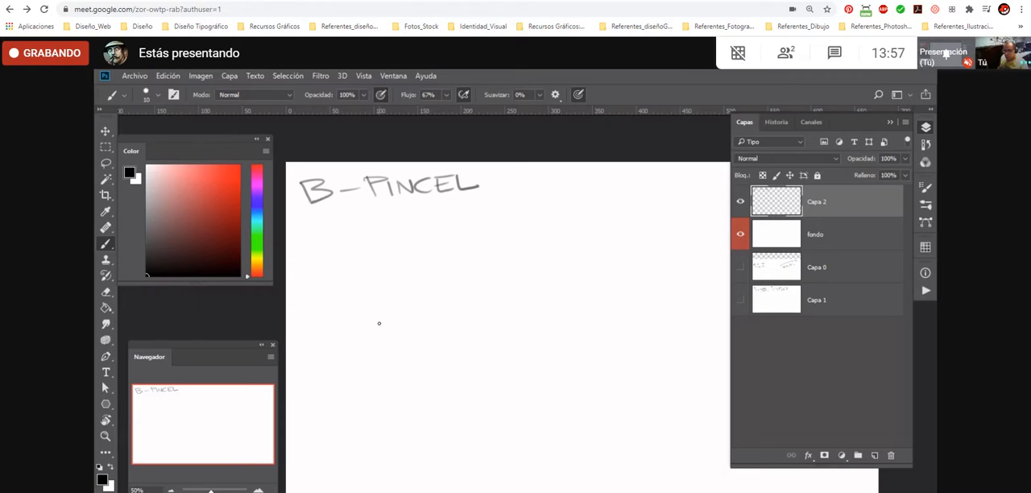
right_click(434, 325)
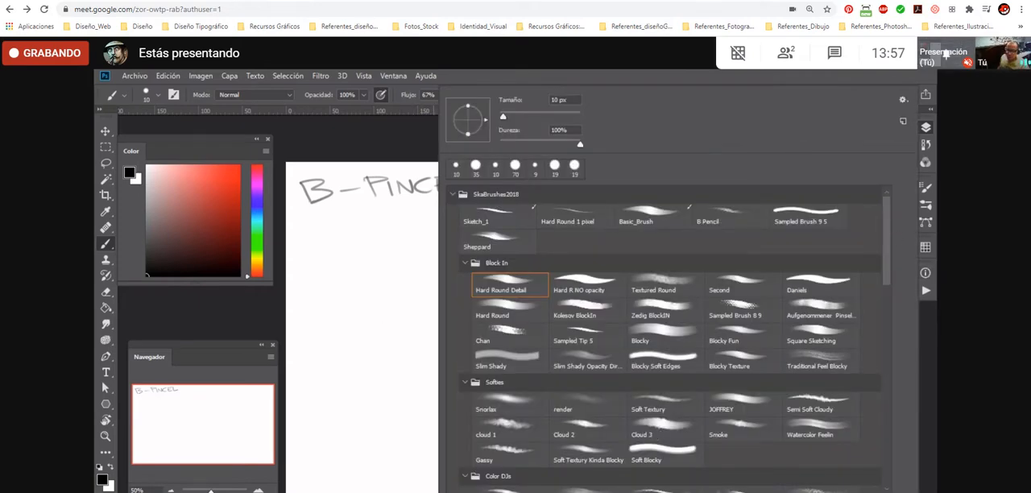
- Shrink the brush preset picker, look through its brushes, and set the brush size to 16 px
left_click_drag(913, 491, 889, 403)
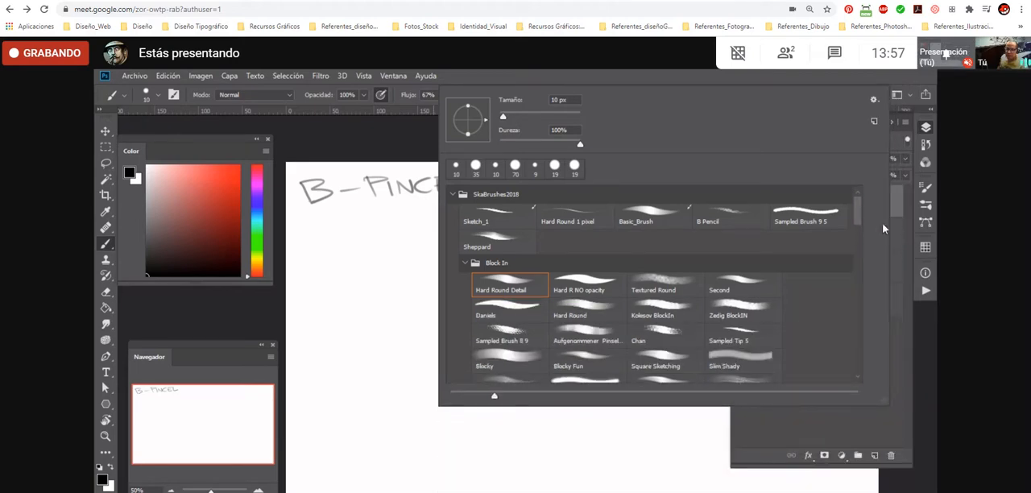
scroll(859, 217, "down", 5)
scroll(866, 201, "up", 5)
mouse_move(504, 120)
left_mouse_down()
mouse_move(542, 115)
mouse_move(510, 121)
left_mouse_up()
- Paint a test stroke across the middle of the canvas and undo it
left_click(347, 263)
mouse_move(347, 262)
left_mouse_down()
mouse_move(325, 300)
mouse_move(417, 274)
mouse_move(377, 325)
mouse_move(431, 316)
mouse_move(487, 330)
left_mouse_up()
key("ctrl+z")
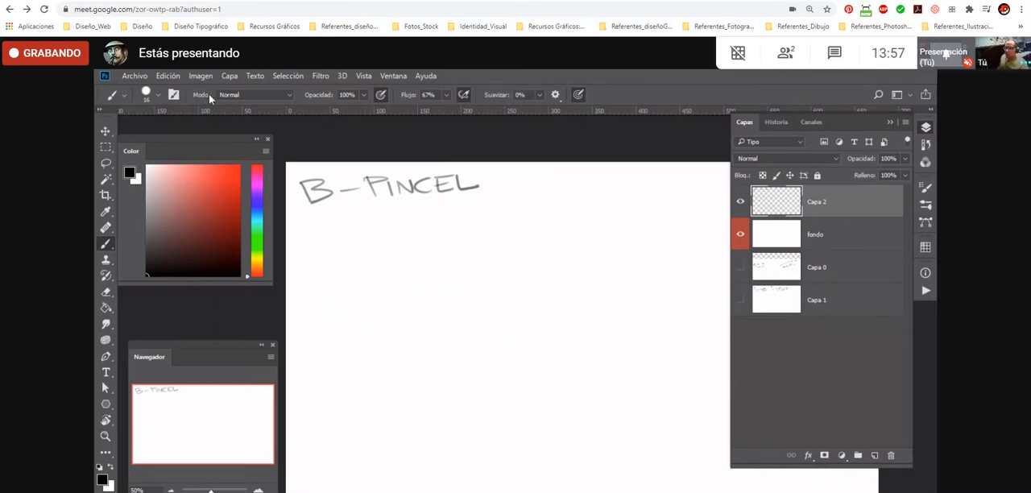
- Show the Brush tool's list of blending modes and leave it at Normal
left_click(264, 95)
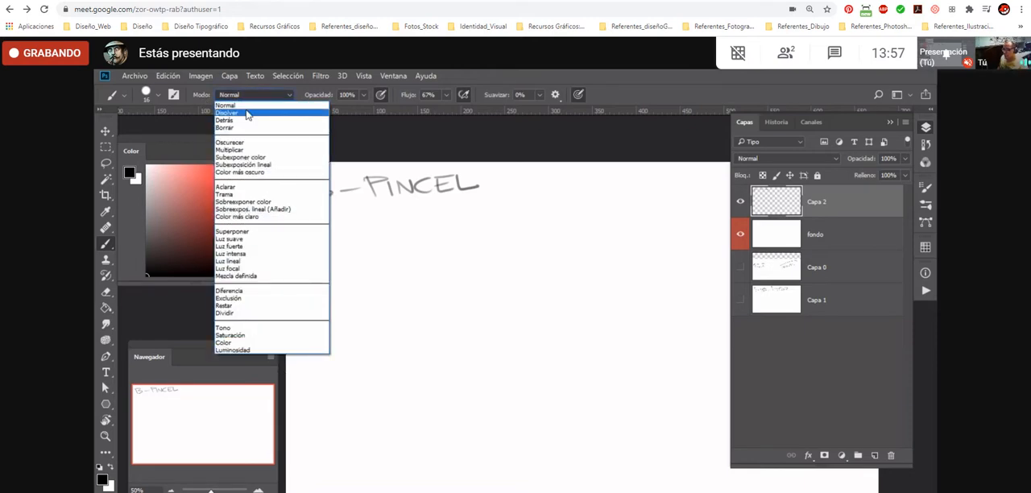
left_click(278, 95)
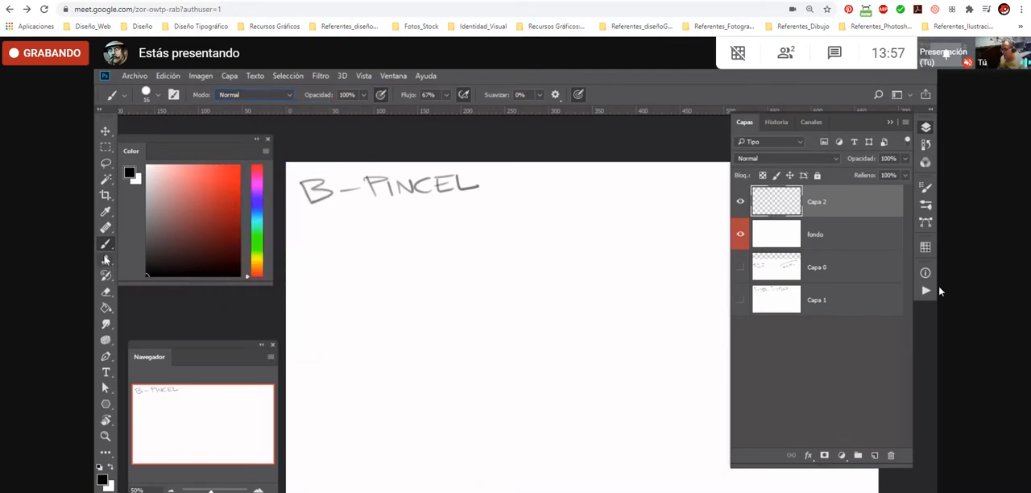
- Rename the Capa 2 layer as sketch_1
double_click(816, 200)
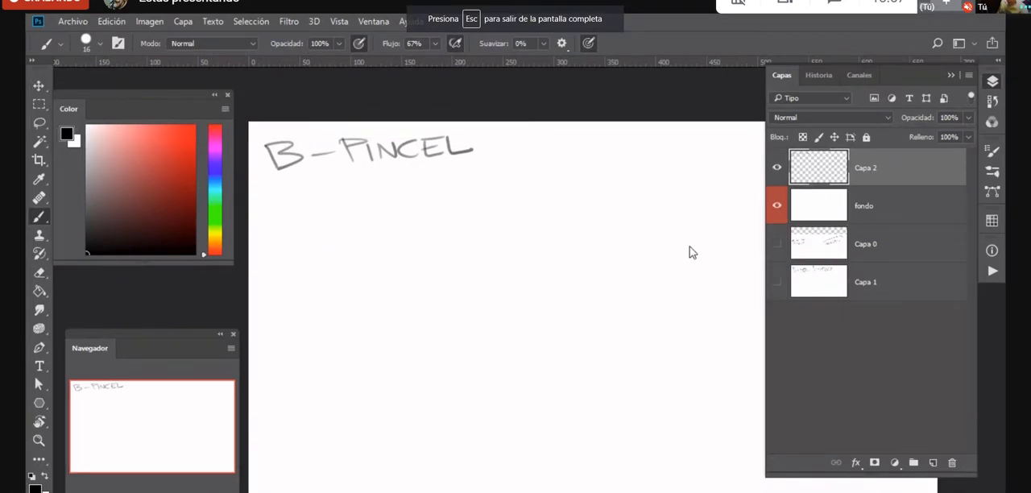
double_click(869, 169)
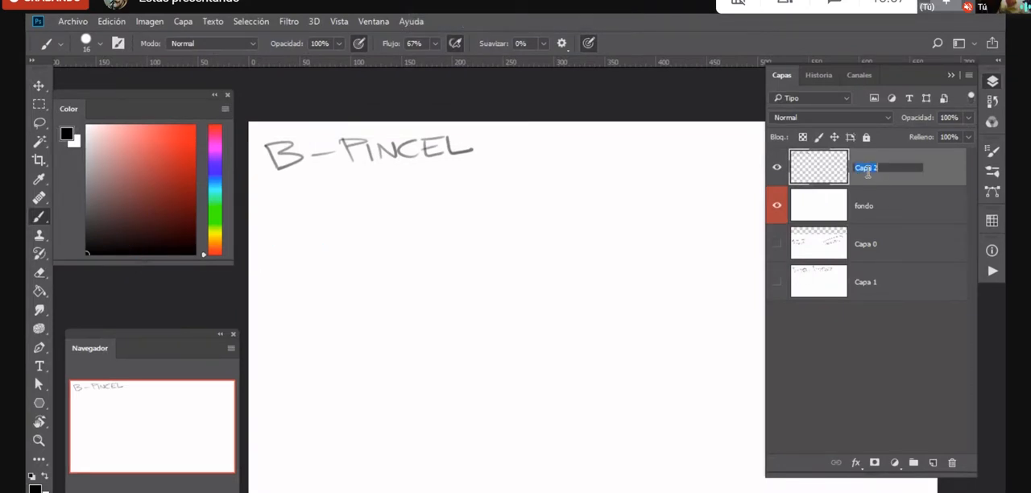
type("ch_1")
key("Return")
- Make the Capa 0 and Capa 1 layers visible, merge them into one layer, and hide it
left_click(870, 286)
left_click(859, 262, "shift")
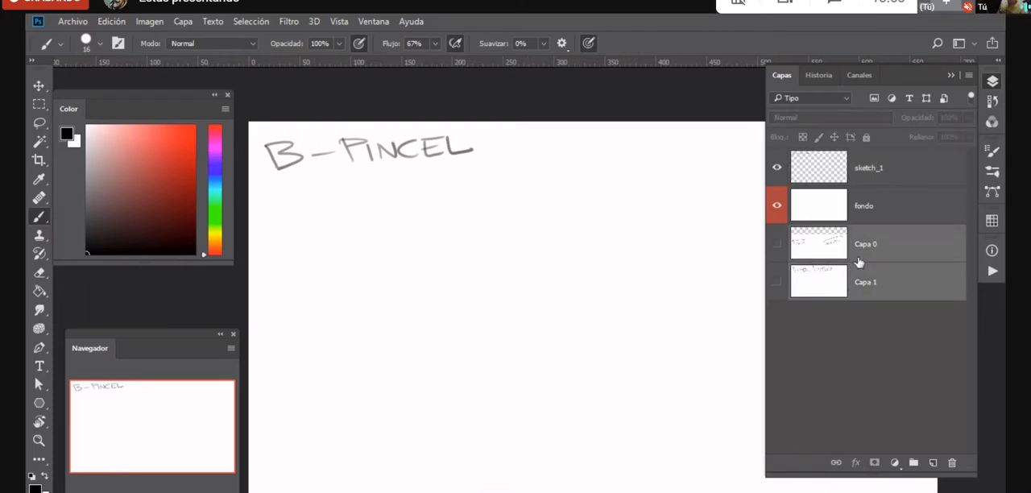
left_click(777, 245)
left_click(778, 282)
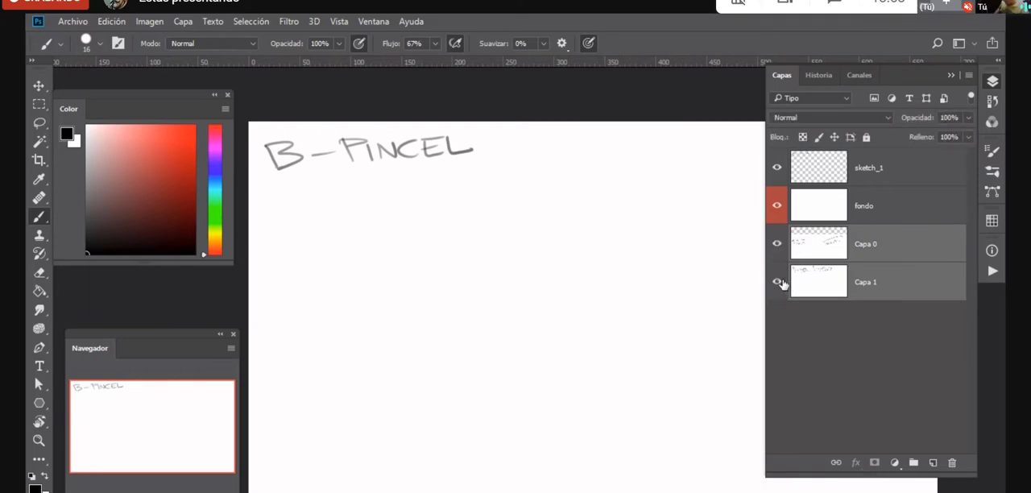
key("ctrl+e")
left_click(776, 244)
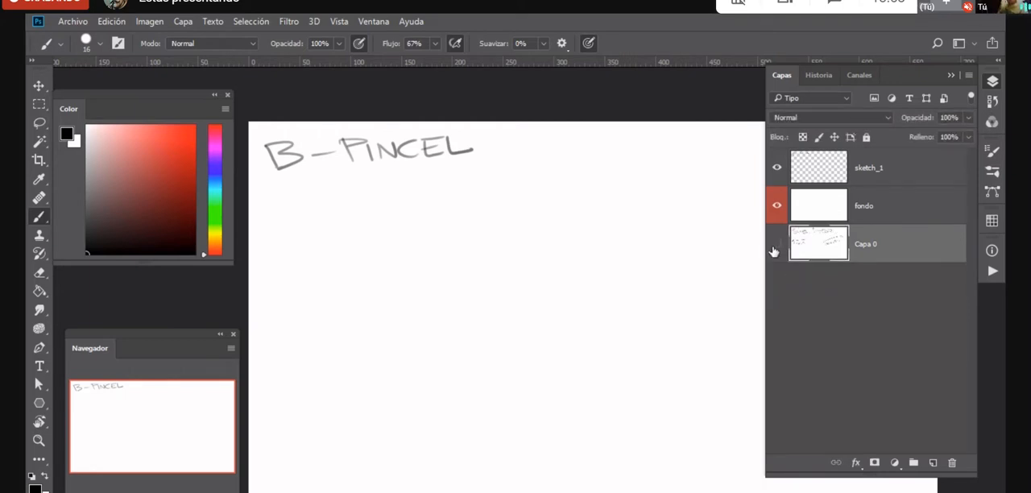
- Activate the sketch_1 layer and review the brush's blending modes, keeping Normal
left_click(872, 175)
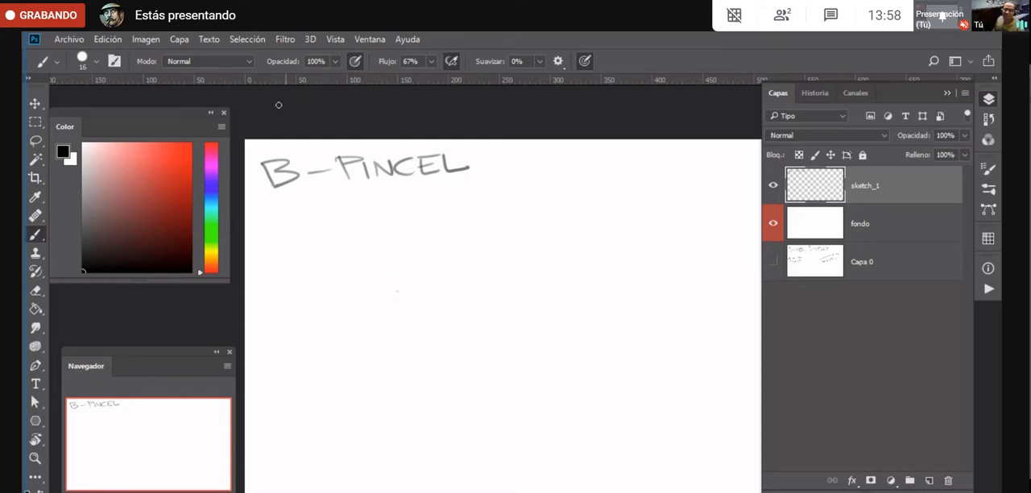
left_click(219, 64)
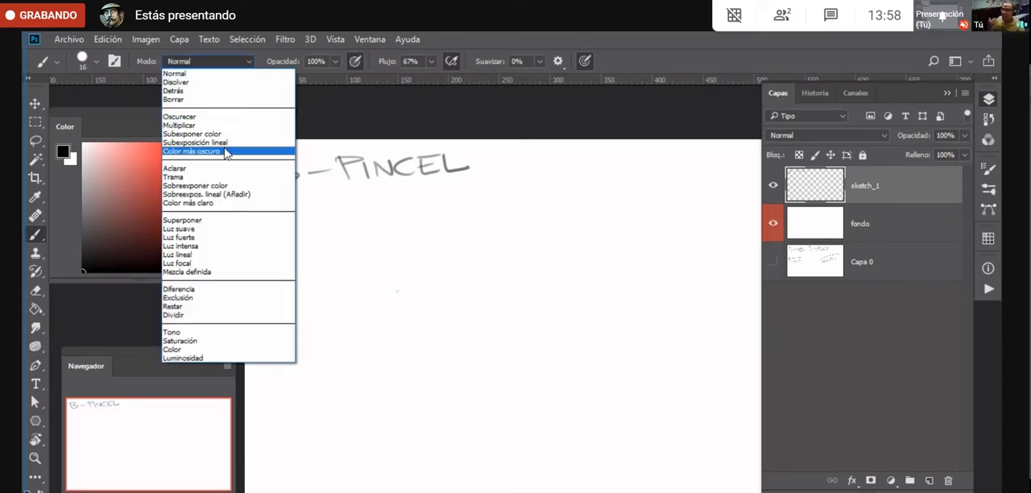
left_click(201, 57)
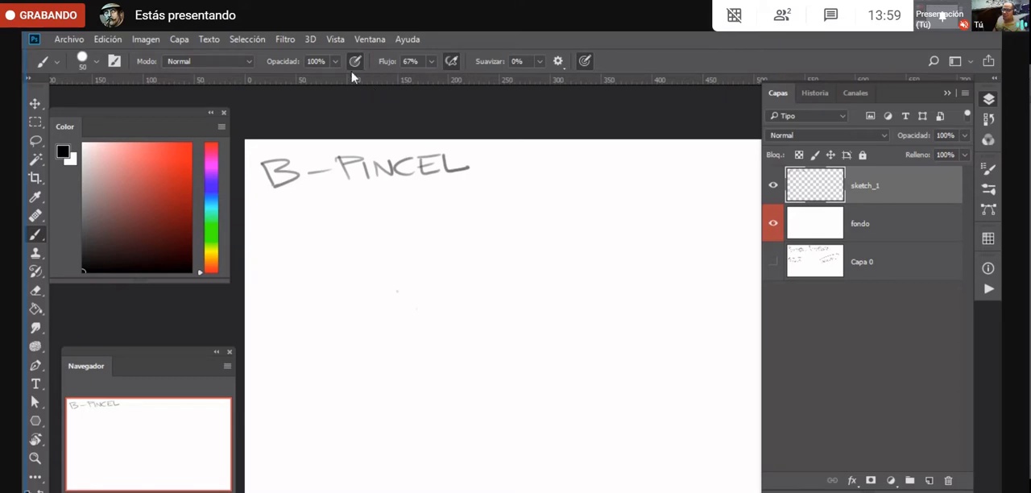
- Build up a dark patch below the B-PINCEL lettering with overlapping size 50 strokes, using pen pressure for opacity
left_click_drag(360, 249, 380, 443)
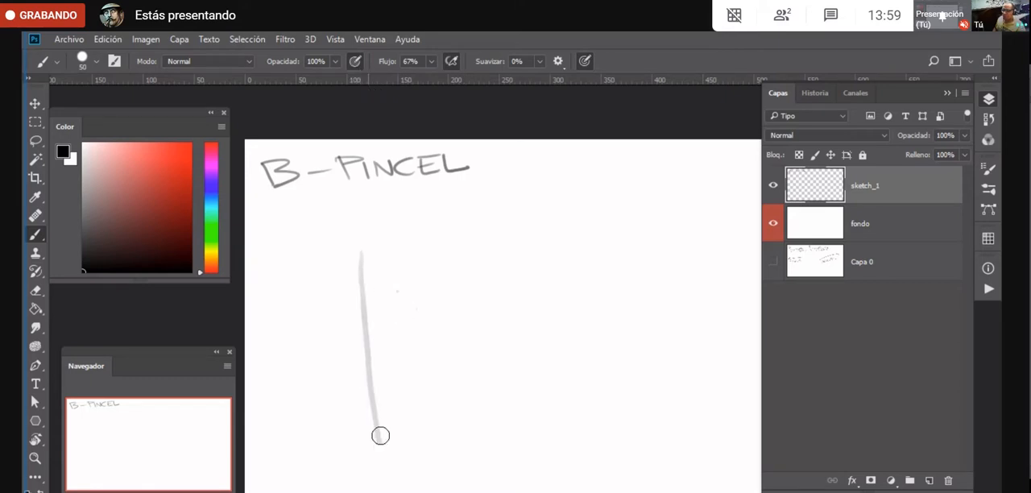
mouse_move(375, 378)
left_mouse_down()
mouse_move(366, 264)
mouse_move(389, 352)
mouse_move(396, 276)
mouse_move(438, 444)
mouse_move(419, 260)
mouse_move(435, 246)
mouse_move(481, 444)
mouse_move(479, 311)
mouse_move(483, 329)
left_mouse_up()
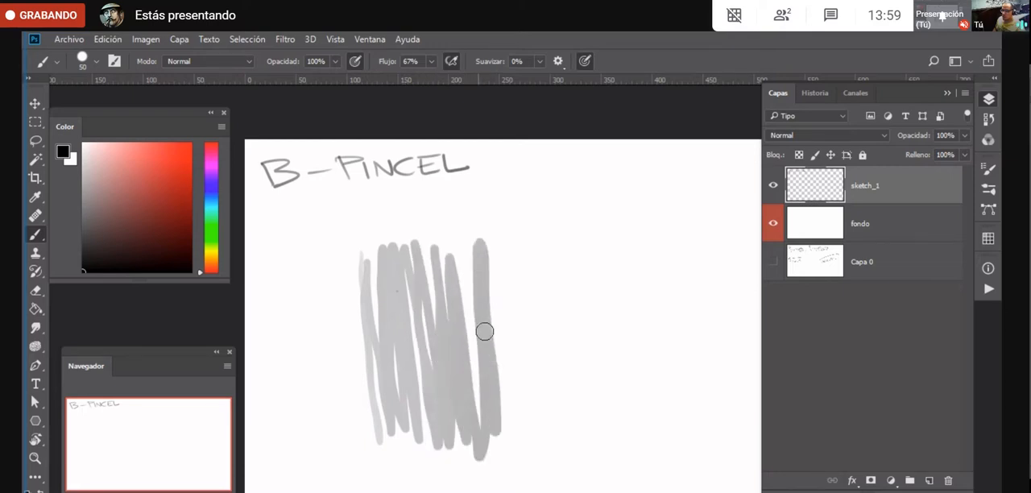
mouse_move(365, 277)
left_mouse_down()
mouse_move(388, 388)
mouse_move(404, 273)
mouse_move(432, 431)
mouse_move(433, 265)
mouse_move(444, 437)
mouse_move(465, 362)
mouse_move(474, 388)
mouse_move(463, 242)
mouse_move(469, 436)
left_mouse_up()
mouse_move(405, 273)
left_mouse_down()
mouse_move(431, 260)
mouse_move(390, 328)
mouse_move(416, 289)
mouse_move(418, 313)
mouse_move(403, 329)
mouse_move(443, 304)
mouse_move(411, 358)
mouse_move(437, 311)
mouse_move(403, 406)
mouse_move(476, 293)
mouse_move(409, 417)
mouse_move(422, 429)
mouse_move(490, 336)
mouse_move(407, 265)
mouse_move(395, 272)
mouse_move(420, 254)
mouse_move(389, 265)
mouse_move(450, 260)
mouse_move(383, 290)
mouse_move(459, 265)
mouse_move(385, 312)
mouse_move(416, 324)
mouse_move(397, 332)
mouse_move(474, 298)
mouse_move(413, 341)
mouse_move(496, 311)
mouse_move(403, 375)
mouse_move(494, 327)
mouse_move(412, 395)
mouse_move(504, 351)
mouse_move(428, 425)
mouse_move(452, 418)
mouse_move(458, 445)
mouse_move(494, 420)
mouse_move(483, 463)
left_mouse_up()
mouse_move(410, 258)
left_mouse_down()
mouse_move(379, 299)
mouse_move(435, 255)
mouse_move(432, 280)
mouse_move(385, 350)
mouse_move(433, 277)
mouse_move(391, 394)
mouse_move(420, 323)
mouse_move(457, 295)
mouse_move(412, 415)
mouse_move(469, 303)
mouse_move(450, 367)
mouse_move(464, 356)
mouse_move(468, 373)
mouse_move(486, 346)
mouse_move(483, 441)
mouse_move(495, 403)
left_mouse_up()
mouse_move(391, 270)
left_mouse_down()
mouse_move(440, 276)
mouse_move(404, 338)
mouse_move(468, 282)
mouse_move(423, 369)
mouse_move(424, 255)
mouse_move(382, 283)
mouse_move(468, 269)
mouse_move(384, 339)
mouse_move(394, 262)
mouse_move(456, 254)
mouse_move(385, 363)
mouse_move(412, 337)
mouse_move(393, 257)
mouse_move(378, 314)
mouse_move(404, 314)
mouse_move(395, 329)
mouse_move(373, 297)
mouse_move(390, 290)
mouse_move(395, 389)
mouse_move(428, 385)
mouse_move(454, 355)
left_mouse_up()
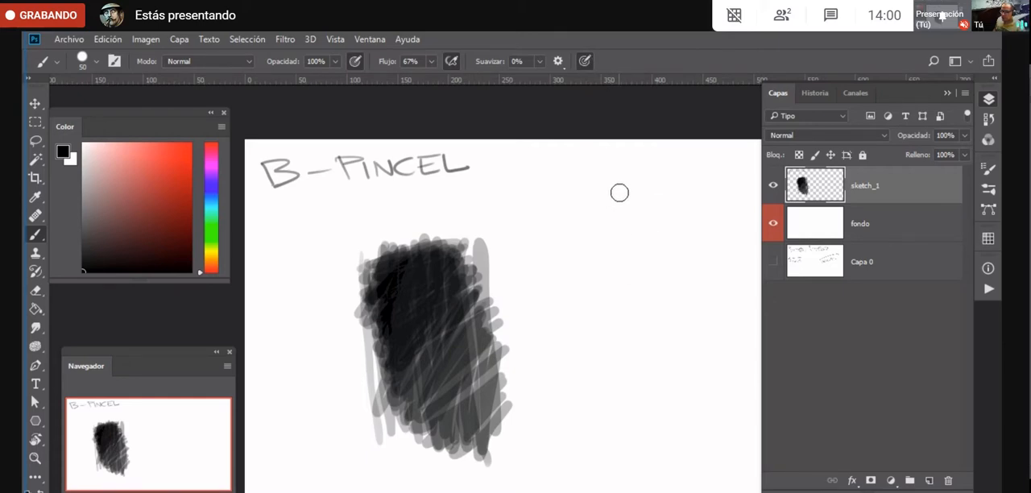
- With pressure controlling only opacity, paint a winding line beside the dark patch and a column of pale grey strokes on its other side
mouse_move(620, 193)
left_mouse_down()
mouse_move(561, 258)
mouse_move(590, 297)
mouse_move(549, 346)
mouse_move(571, 360)
mouse_move(589, 350)
mouse_move(606, 327)
mouse_move(613, 278)
mouse_move(642, 281)
mouse_move(636, 312)
mouse_move(657, 311)
mouse_move(667, 278)
mouse_move(686, 284)
mouse_move(689, 301)
mouse_move(656, 370)
mouse_move(589, 404)
mouse_move(576, 429)
mouse_move(528, 432)
mouse_move(573, 477)
mouse_move(607, 443)
mouse_move(638, 436)
mouse_move(637, 396)
mouse_move(556, 392)
mouse_move(518, 337)
mouse_move(513, 303)
mouse_move(510, 241)
mouse_move(523, 228)
mouse_move(534, 246)
mouse_move(533, 281)
mouse_move(544, 254)
mouse_move(535, 225)
mouse_move(517, 200)
mouse_move(453, 202)
mouse_move(481, 216)
mouse_move(558, 195)
left_mouse_up()
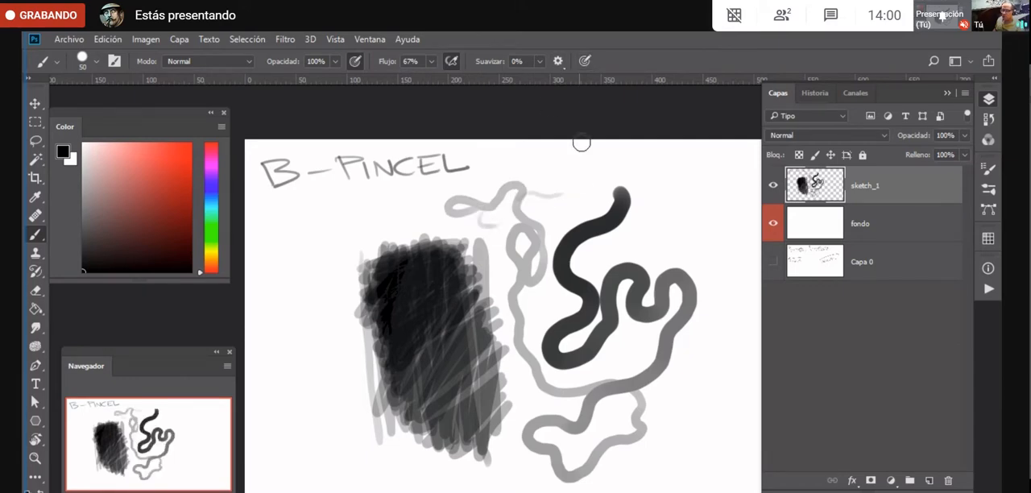
mouse_move(335, 216)
left_mouse_down()
mouse_move(312, 267)
mouse_move(301, 326)
left_mouse_up()
mouse_move(298, 231)
left_mouse_down()
mouse_move(278, 331)
mouse_move(292, 274)
mouse_move(322, 295)
mouse_move(290, 349)
mouse_move(298, 387)
mouse_move(299, 349)
mouse_move(319, 351)
mouse_move(285, 416)
mouse_move(322, 368)
mouse_move(292, 451)
left_mouse_up()
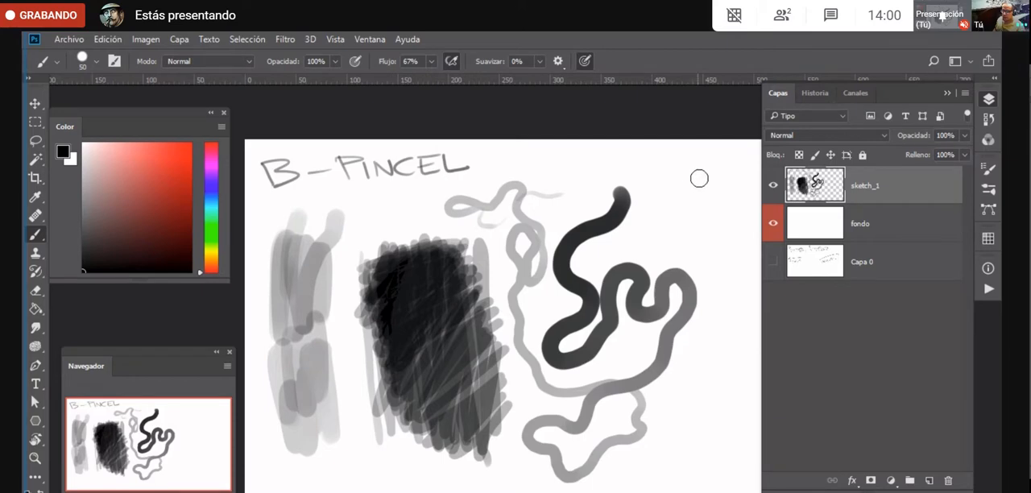
- With pressure controlling size instead of opacity, paint tapered solid black lines around the existing strokes
mouse_move(683, 187)
left_mouse_down()
mouse_move(661, 206)
mouse_move(722, 172)
left_mouse_up()
mouse_move(702, 214)
left_mouse_down()
mouse_move(725, 187)
mouse_move(730, 265)
mouse_move(724, 349)
mouse_move(720, 275)
mouse_move(693, 415)
left_mouse_up()
left_click_drag(688, 377, 683, 411)
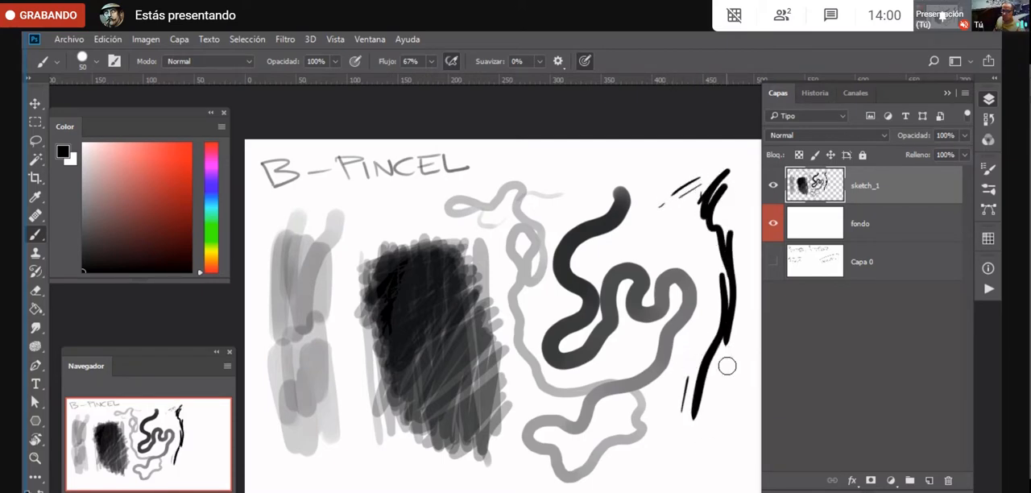
mouse_move(727, 366)
left_mouse_down()
mouse_move(714, 407)
mouse_move(672, 460)
mouse_move(620, 484)
mouse_move(540, 456)
mouse_move(354, 491)
mouse_move(330, 379)
left_mouse_up()
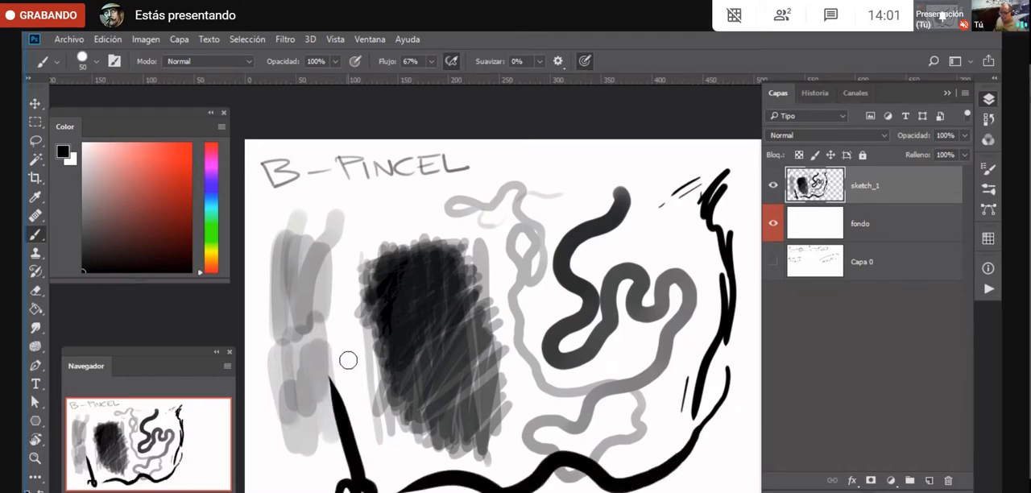
mouse_move(352, 350)
left_mouse_down()
mouse_move(372, 451)
mouse_move(337, 286)
left_mouse_up()
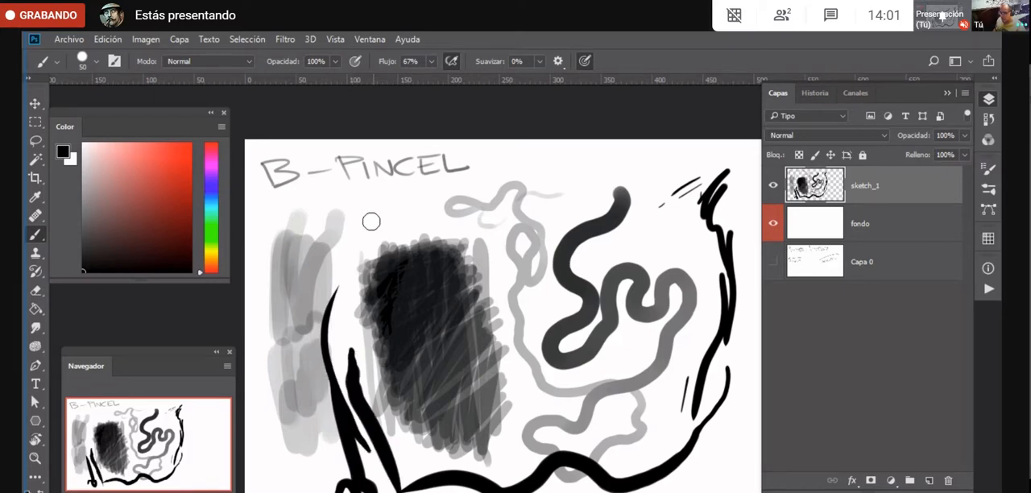
mouse_move(337, 330)
left_mouse_down()
mouse_move(336, 283)
mouse_move(467, 173)
mouse_move(529, 175)
mouse_move(476, 192)
mouse_move(458, 219)
mouse_move(628, 182)
left_mouse_up()
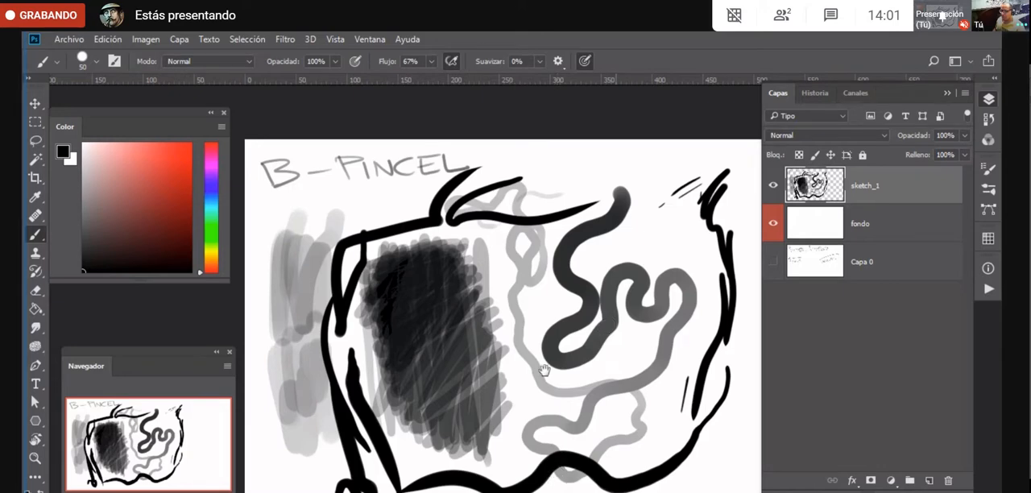
- With both pressure controls off, scribble thick uniform black strokes over the winding line and beside the black outline
left_click_drag(544, 370, 467, 359)
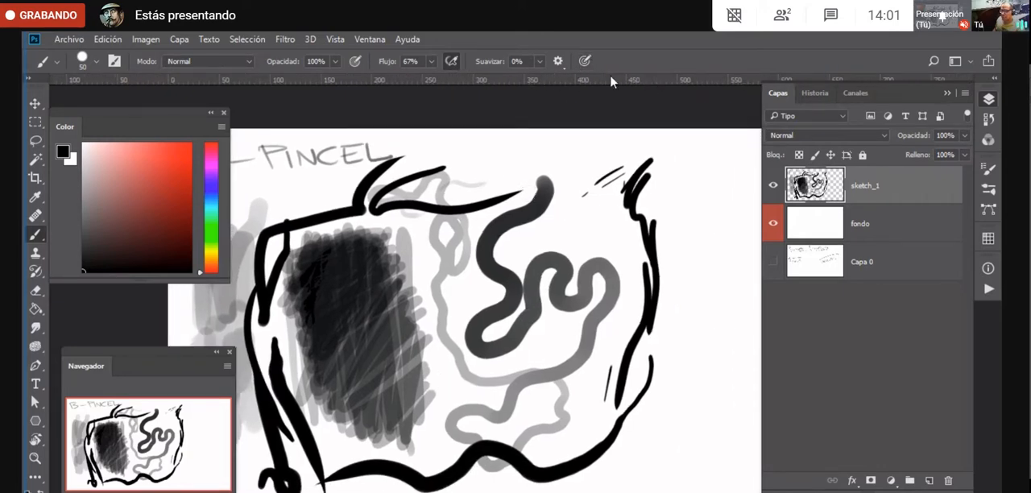
mouse_move(695, 223)
left_mouse_down()
mouse_move(684, 305)
mouse_move(697, 330)
mouse_move(713, 333)
mouse_move(671, 454)
mouse_move(594, 334)
mouse_move(605, 272)
mouse_move(641, 299)
mouse_move(583, 240)
mouse_move(560, 255)
mouse_move(552, 236)
mouse_move(514, 377)
mouse_move(473, 292)
mouse_move(445, 309)
mouse_move(528, 333)
mouse_move(576, 370)
mouse_move(515, 297)
mouse_move(506, 233)
mouse_move(470, 233)
mouse_move(531, 246)
mouse_move(433, 278)
mouse_move(433, 232)
mouse_move(476, 195)
mouse_move(485, 236)
mouse_move(533, 239)
mouse_move(547, 266)
mouse_move(554, 333)
mouse_move(599, 359)
left_mouse_up()
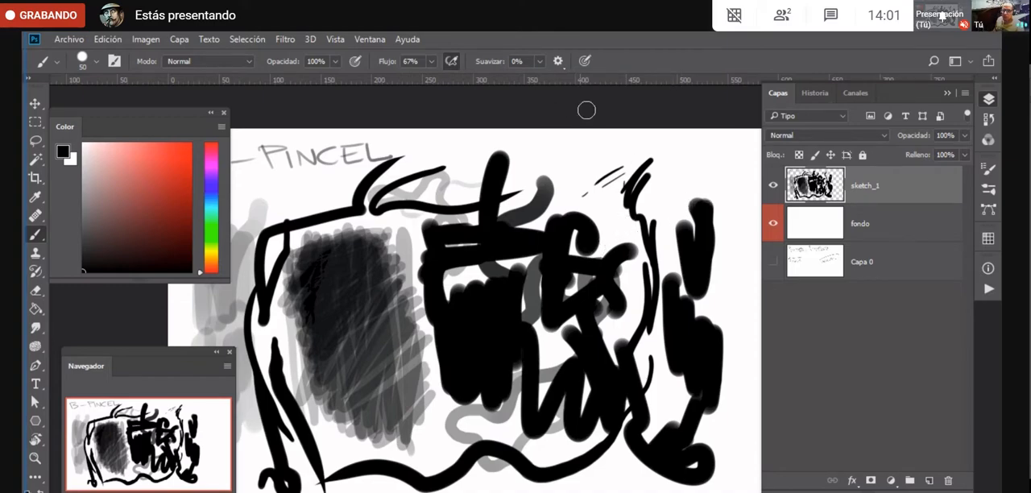
- Add a new layer named sketch_2 above sketch_1 and hide the sketch_1 layer
left_click(929, 480)
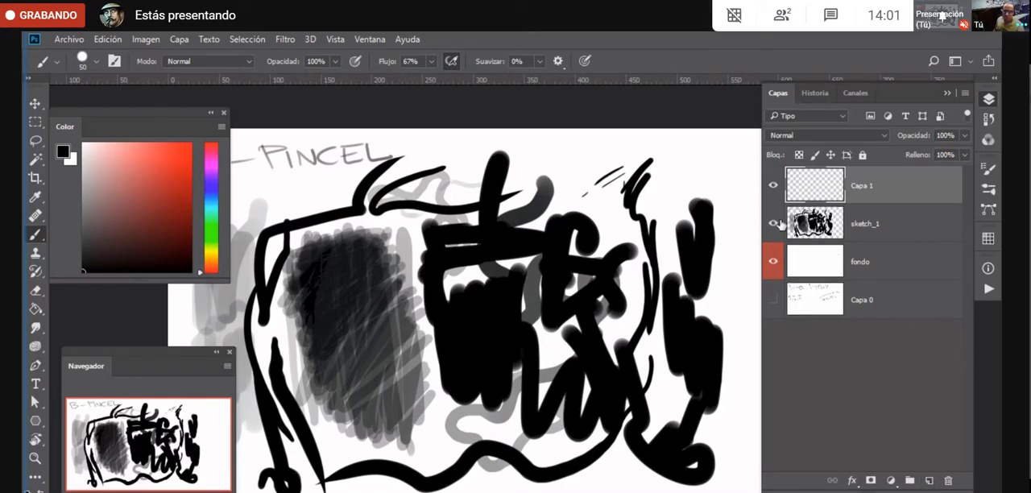
left_click(773, 223)
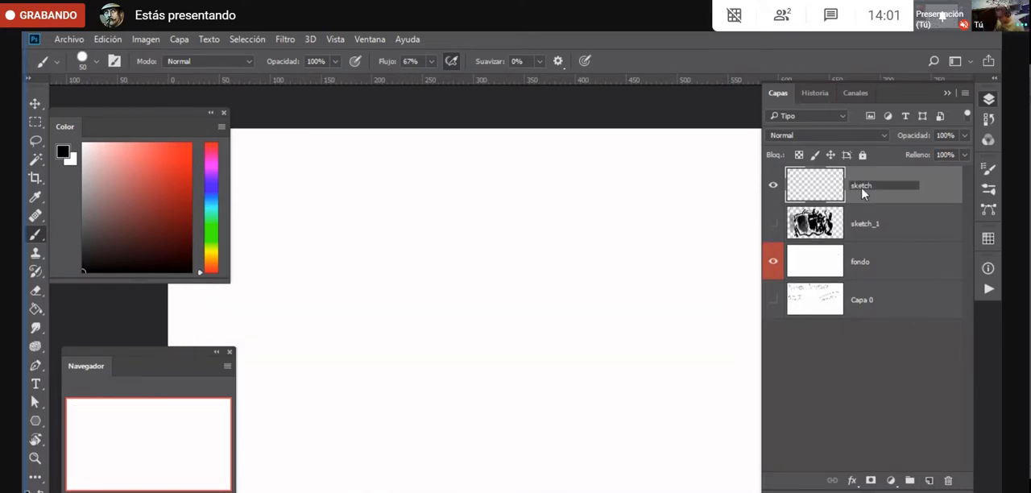
type("_2")
key("Return")
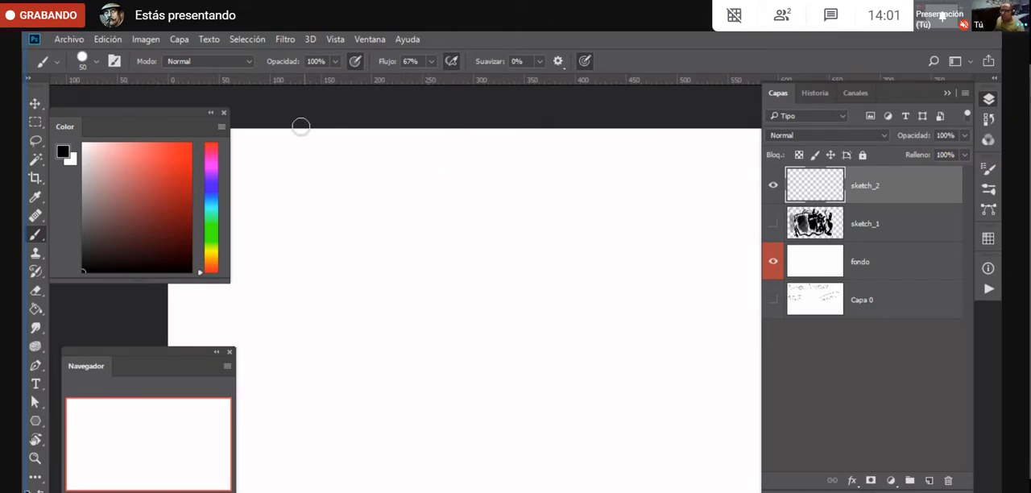
- With pressure controlling both size and opacity, paint rows of overlapping grey zigzags on the sketch_2 layer at 100% opacity
mouse_move(313, 251)
left_mouse_down()
mouse_move(382, 212)
mouse_move(365, 285)
mouse_move(412, 233)
mouse_move(446, 283)
mouse_move(500, 277)
mouse_move(555, 177)
mouse_move(583, 171)
left_mouse_up()
mouse_move(357, 189)
left_mouse_down()
mouse_move(344, 227)
mouse_move(430, 217)
mouse_move(474, 252)
mouse_move(497, 203)
mouse_move(531, 189)
mouse_move(456, 262)
mouse_move(331, 308)
mouse_move(337, 351)
mouse_move(415, 348)
mouse_move(462, 283)
mouse_move(515, 258)
left_mouse_up()
left_click_drag(343, 362, 332, 405)
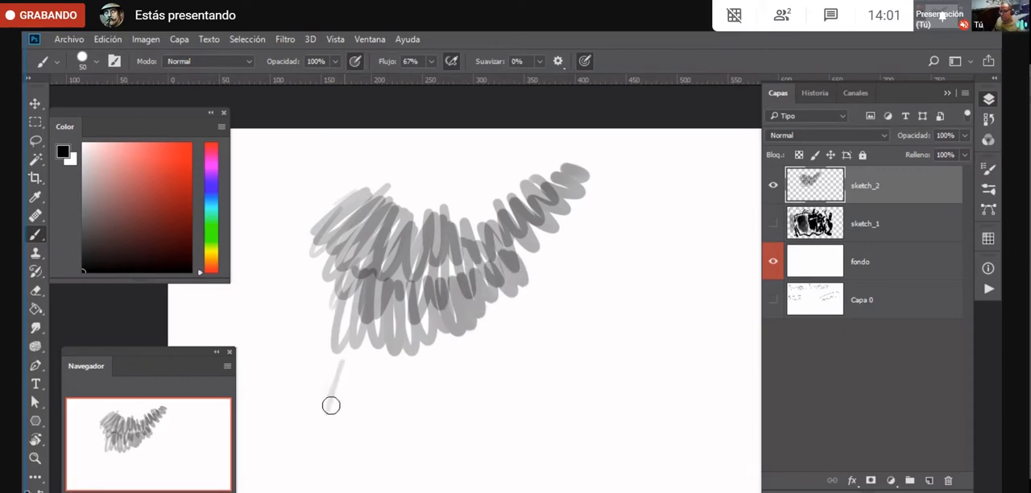
mouse_move(355, 368)
left_mouse_down()
mouse_move(366, 395)
mouse_move(400, 427)
mouse_move(456, 410)
mouse_move(487, 382)
mouse_move(479, 358)
left_mouse_up()
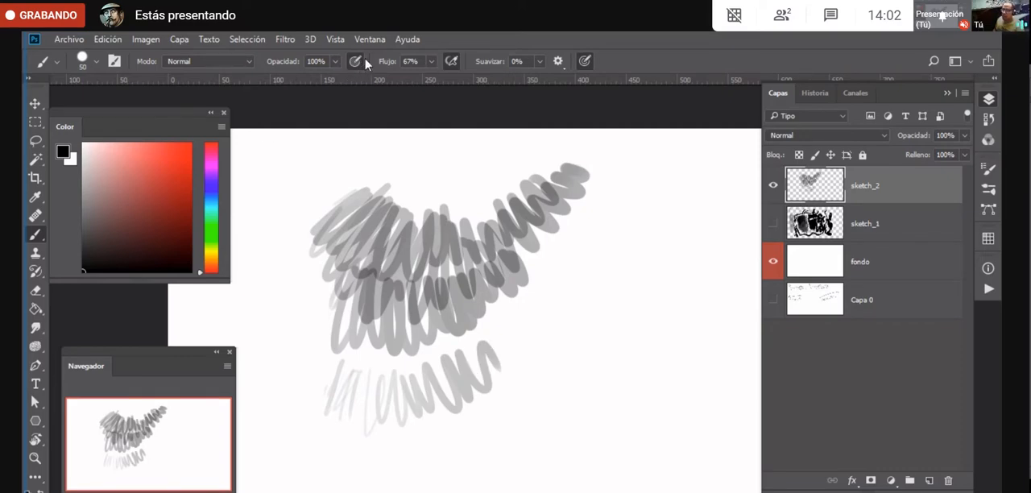
- Set the brush opacity to 40% and paint a grey patch beside the zigzags, layering more strokes over it
left_click(336, 63)
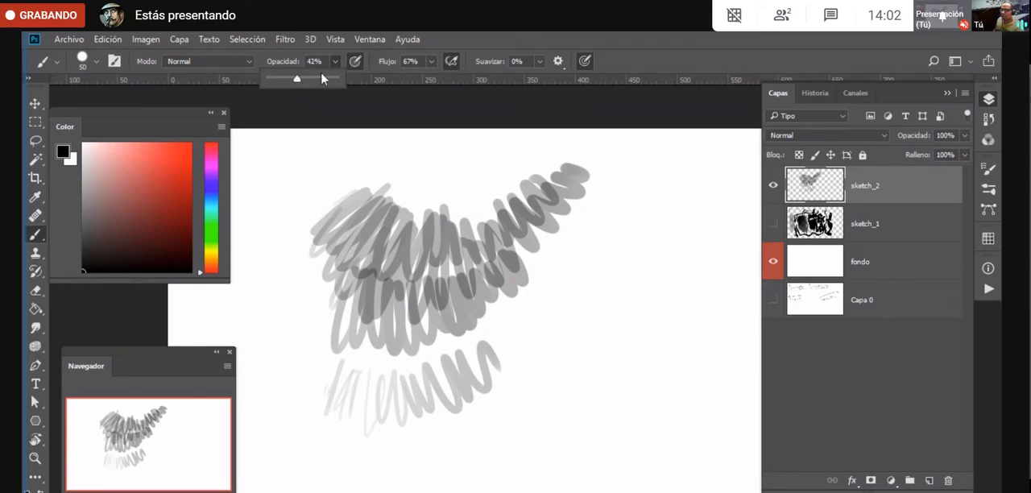
left_click(323, 62)
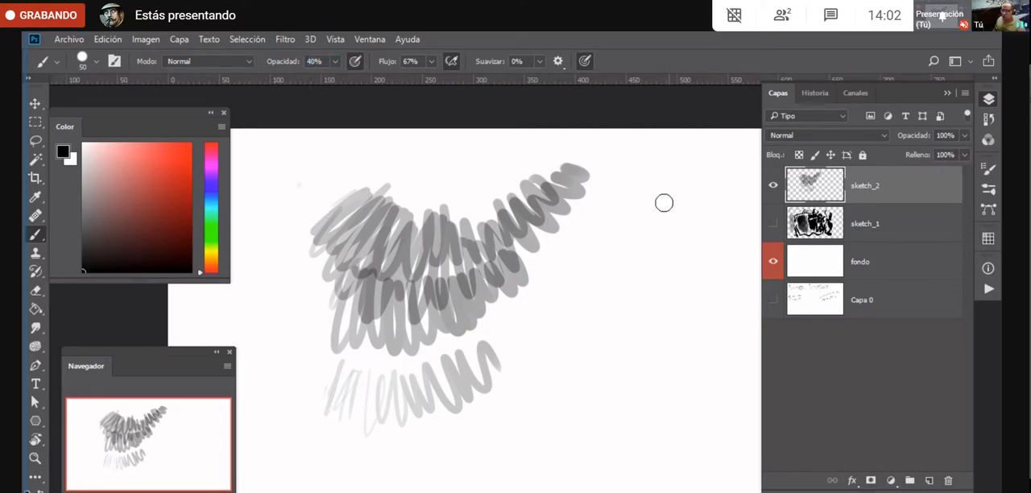
mouse_move(647, 204)
left_mouse_down()
mouse_move(569, 345)
mouse_move(577, 403)
mouse_move(638, 341)
mouse_move(621, 381)
mouse_move(589, 414)
mouse_move(550, 328)
mouse_move(534, 491)
left_mouse_up()
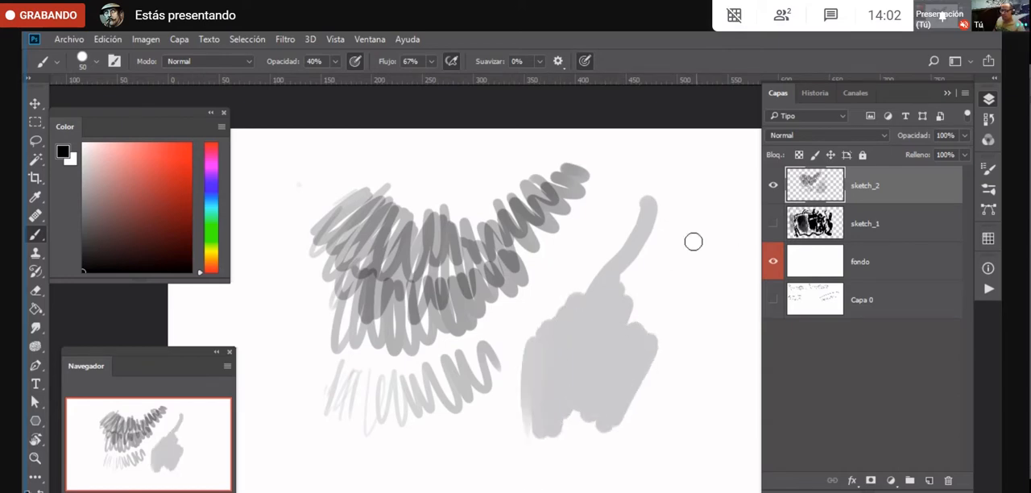
mouse_move(693, 240)
left_mouse_down()
mouse_move(668, 290)
mouse_move(675, 322)
mouse_move(665, 335)
mouse_move(640, 304)
mouse_move(571, 424)
mouse_move(624, 398)
mouse_move(636, 407)
mouse_move(603, 423)
mouse_move(572, 351)
mouse_move(556, 380)
mouse_move(597, 420)
mouse_move(624, 367)
mouse_move(651, 382)
mouse_move(606, 364)
mouse_move(627, 374)
mouse_move(639, 323)
mouse_move(610, 294)
mouse_move(642, 307)
mouse_move(661, 300)
mouse_move(617, 307)
mouse_move(559, 352)
left_mouse_up()
- Lower the brush opacity to 23% and paint faint strokes around the upper part of the zigzags
left_click(336, 62)
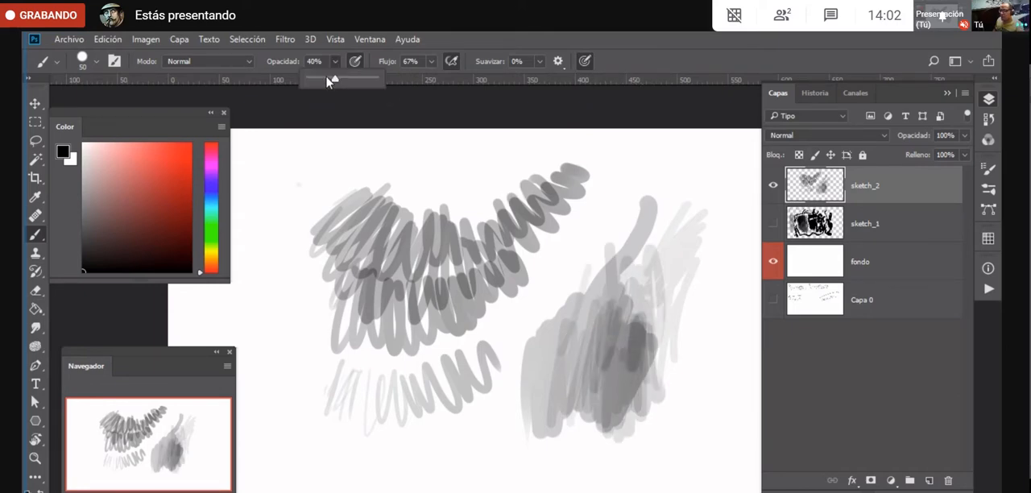
mouse_move(288, 229)
left_mouse_down()
mouse_move(269, 207)
mouse_move(310, 177)
mouse_move(279, 250)
mouse_move(277, 288)
mouse_move(298, 308)
mouse_move(256, 305)
mouse_move(265, 280)
mouse_move(291, 266)
mouse_move(304, 277)
mouse_move(321, 242)
mouse_move(341, 237)
mouse_move(348, 253)
mouse_move(305, 219)
mouse_move(340, 191)
mouse_move(343, 204)
mouse_move(355, 156)
mouse_move(385, 178)
mouse_move(489, 176)
left_mouse_up()
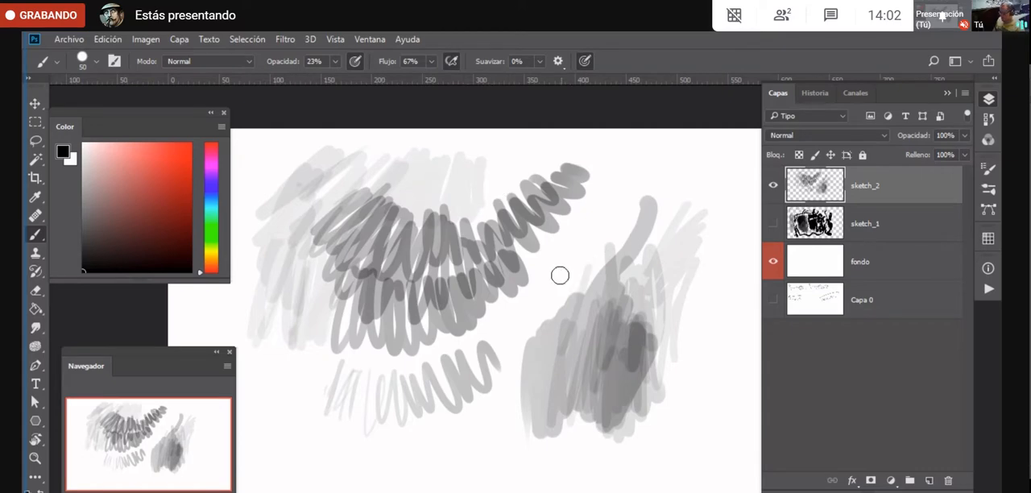
- Clear all the test strokes from the sketch_2 layer and remove the selection
key("Delete")
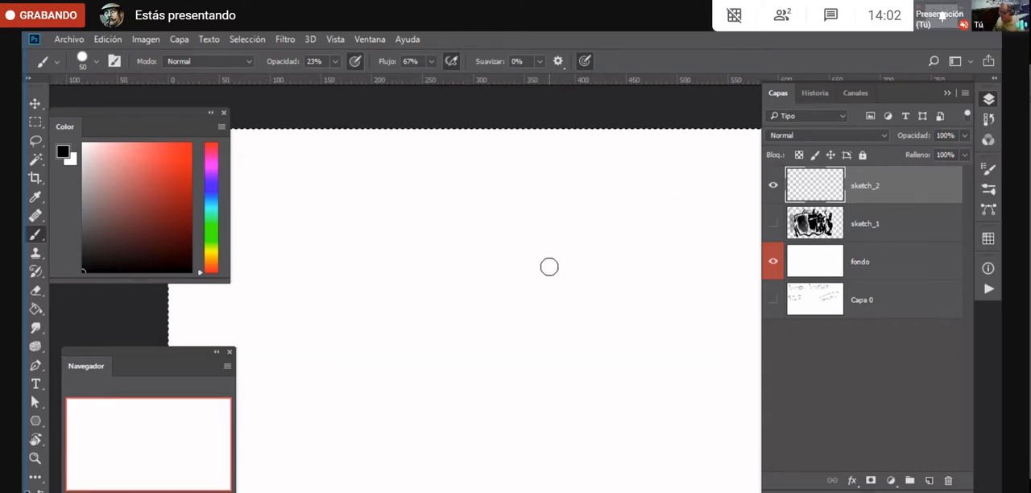
key("ctrl+d")
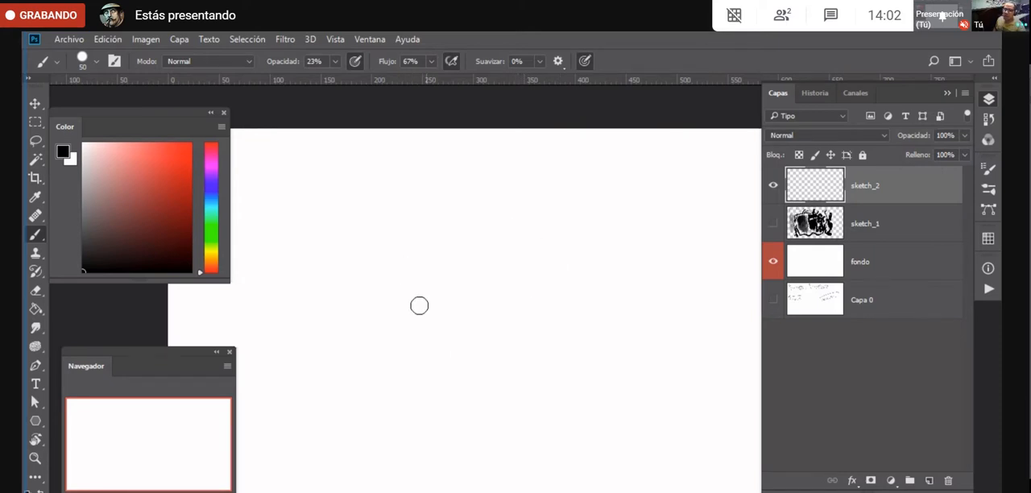
- Sketch a faint L-shaped block at 23% opacity on the sketch_2 layer, clear the layer and deselect
mouse_move(400, 260)
left_mouse_down()
mouse_move(416, 366)
mouse_move(416, 237)
mouse_move(481, 217)
mouse_move(493, 253)
mouse_move(486, 385)
mouse_move(465, 395)
mouse_move(491, 380)
mouse_move(410, 343)
mouse_move(408, 253)
mouse_move(465, 396)
mouse_move(437, 355)
mouse_move(440, 319)
mouse_move(424, 386)
mouse_move(433, 368)
mouse_move(396, 267)
mouse_move(428, 352)
mouse_move(482, 406)
mouse_move(528, 377)
left_mouse_up()
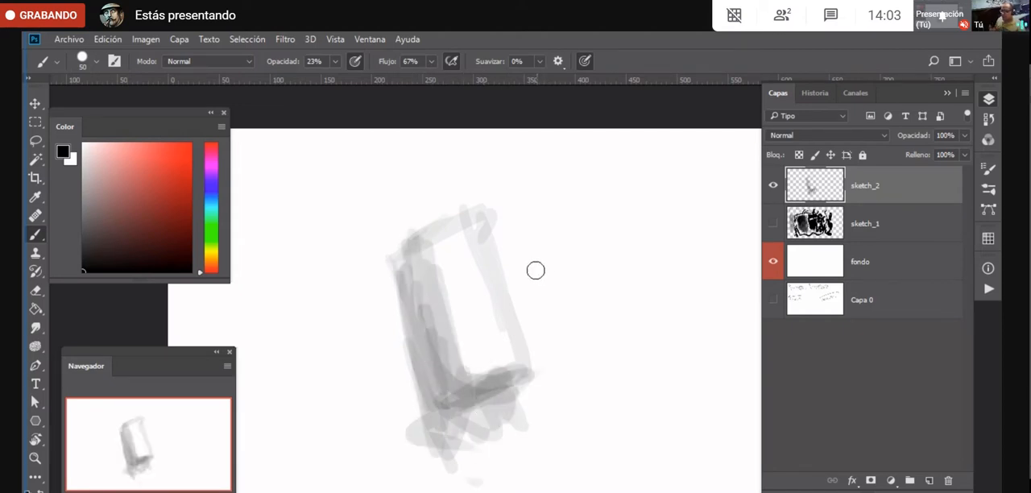
key("ctrl+a")
key("ctrl+x")
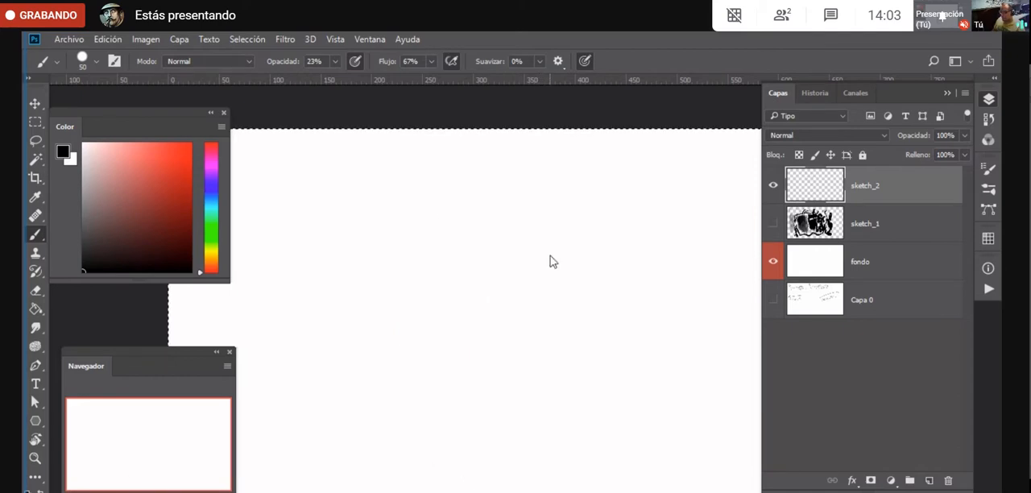
key("ctrl+d")
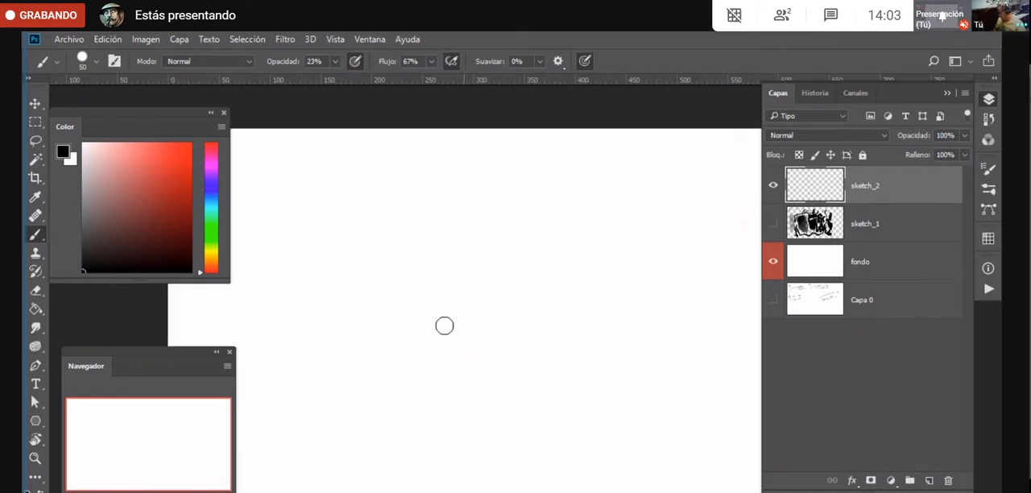
- With a size 90 brush at 38% opacity, layer overlapping vertical strokes on sketch_2 into a dark-to-light grey gradation
key("b")
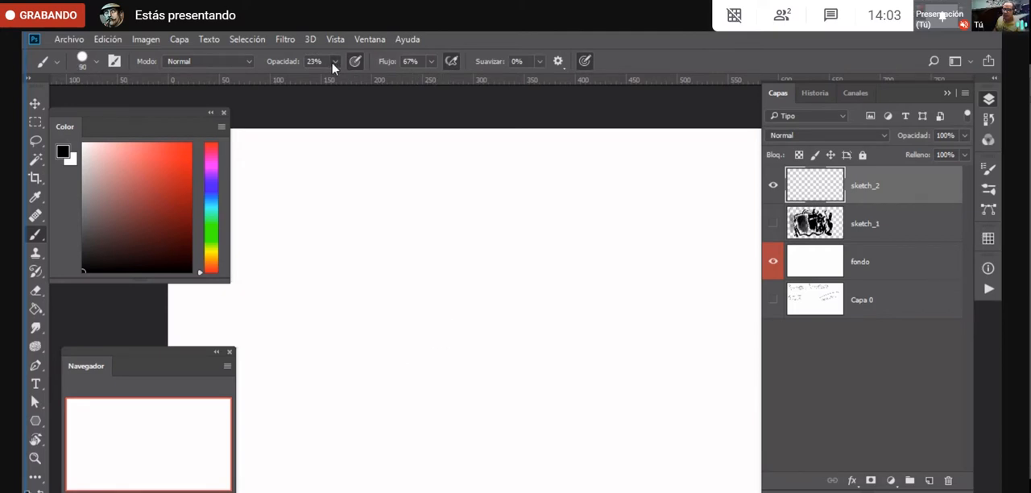
left_click_drag(334, 67, 344, 81)
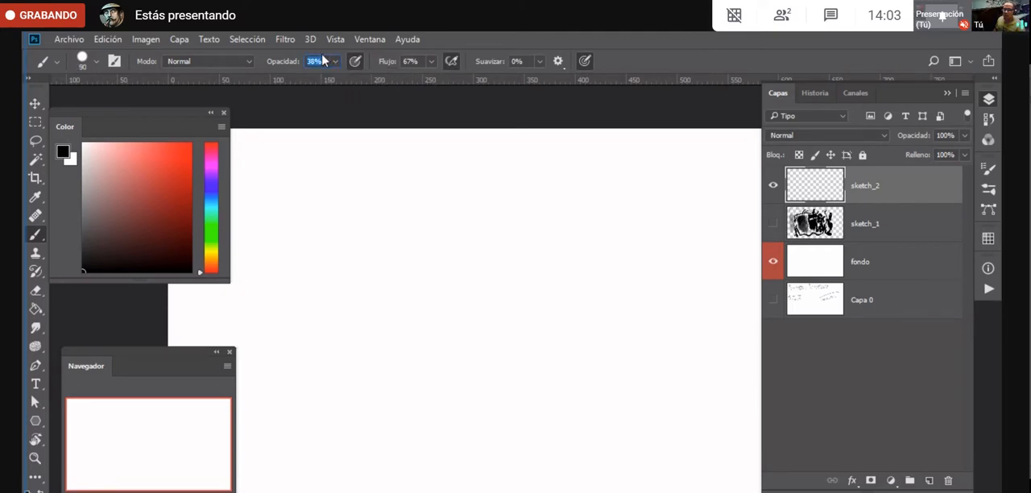
mouse_move(334, 375)
left_mouse_down()
mouse_move(320, 251)
mouse_move(389, 249)
mouse_move(444, 298)
mouse_move(553, 357)
mouse_move(613, 274)
left_mouse_up()
mouse_move(325, 345)
left_mouse_down()
mouse_move(328, 228)
mouse_move(364, 271)
mouse_move(393, 343)
mouse_move(447, 368)
mouse_move(483, 234)
mouse_move(509, 366)
mouse_move(529, 221)
mouse_move(554, 377)
left_mouse_up()
mouse_move(321, 232)
left_mouse_down()
mouse_move(346, 369)
mouse_move(378, 269)
mouse_move(422, 268)
mouse_move(457, 375)
mouse_move(487, 238)
mouse_move(366, 376)
mouse_move(406, 373)
mouse_move(440, 240)
mouse_move(456, 222)
mouse_move(348, 279)
mouse_move(390, 374)
mouse_move(430, 318)
mouse_move(445, 236)
left_mouse_up()
mouse_move(311, 227)
left_mouse_down()
mouse_move(410, 362)
mouse_move(444, 235)
left_mouse_up()
mouse_move(311, 227)
left_mouse_down()
mouse_move(352, 347)
mouse_move(415, 370)
mouse_move(459, 320)
mouse_move(490, 318)
mouse_move(510, 240)
left_mouse_up()
mouse_move(348, 235)
left_mouse_down()
mouse_move(373, 336)
mouse_move(437, 233)
mouse_move(461, 238)
mouse_move(366, 339)
mouse_move(371, 372)
left_mouse_up()
mouse_move(329, 308)
left_mouse_down()
mouse_move(377, 245)
mouse_move(384, 298)
mouse_move(324, 281)
mouse_move(341, 356)
mouse_move(370, 335)
mouse_move(385, 356)
mouse_move(348, 383)
mouse_move(328, 339)
mouse_move(402, 253)
mouse_move(412, 270)
mouse_move(325, 273)
mouse_move(346, 350)
mouse_move(373, 362)
mouse_move(323, 253)
mouse_move(343, 258)
mouse_move(370, 295)
mouse_move(319, 335)
mouse_move(323, 347)
mouse_move(364, 303)
mouse_move(335, 246)
left_mouse_up()
mouse_move(459, 333)
left_mouse_down()
mouse_move(456, 252)
mouse_move(476, 359)
mouse_move(498, 261)
left_mouse_up()
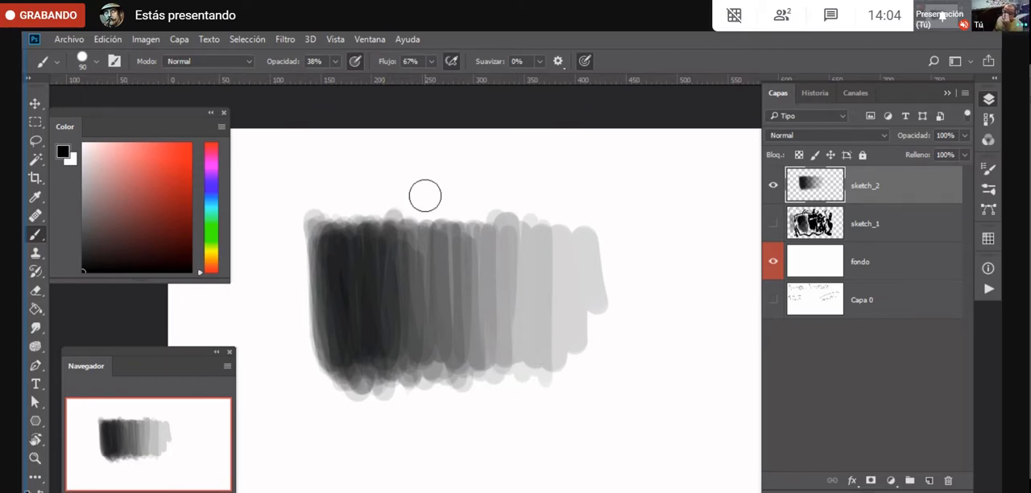
- Raise the brush opacity to 100%, and hide and show the sketch_2 layer to check its contents
left_click(335, 62)
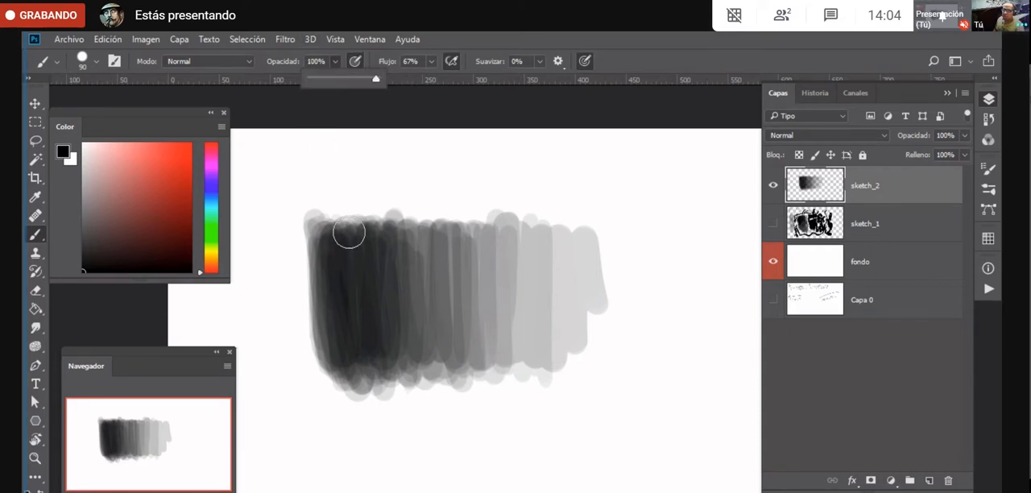
left_click(772, 186)
left_click(772, 186)
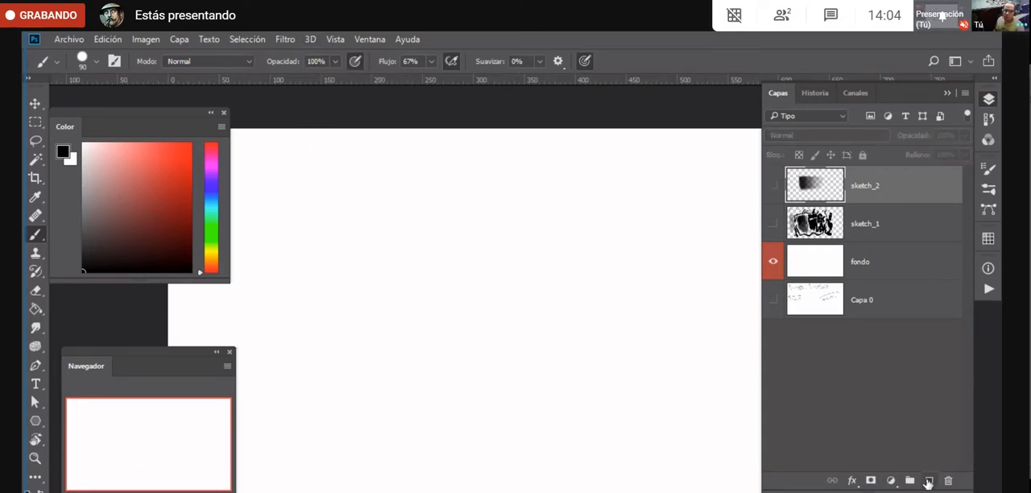
left_click(772, 186)
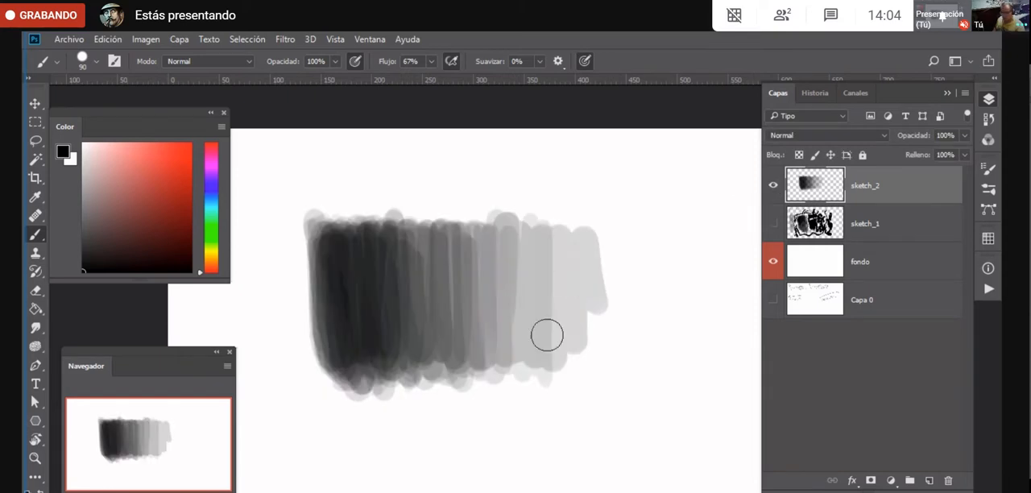
- Move the grey gradation up towards the canvas's upper edge and reduce its height with Free Transform
key("v")
left_click_drag(510, 354, 522, 292)
key("b")
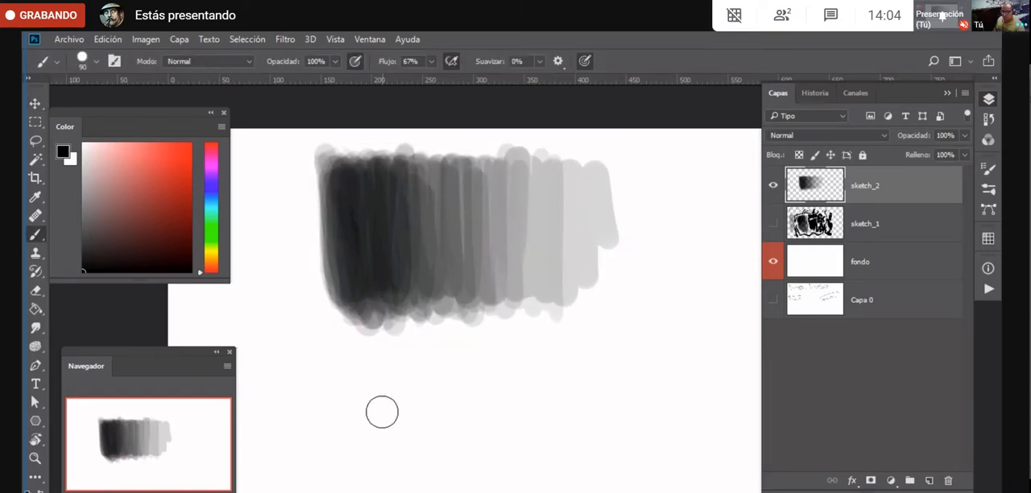
key("ctrl+t")
left_click_drag(466, 332, 466, 306)
key("Return")
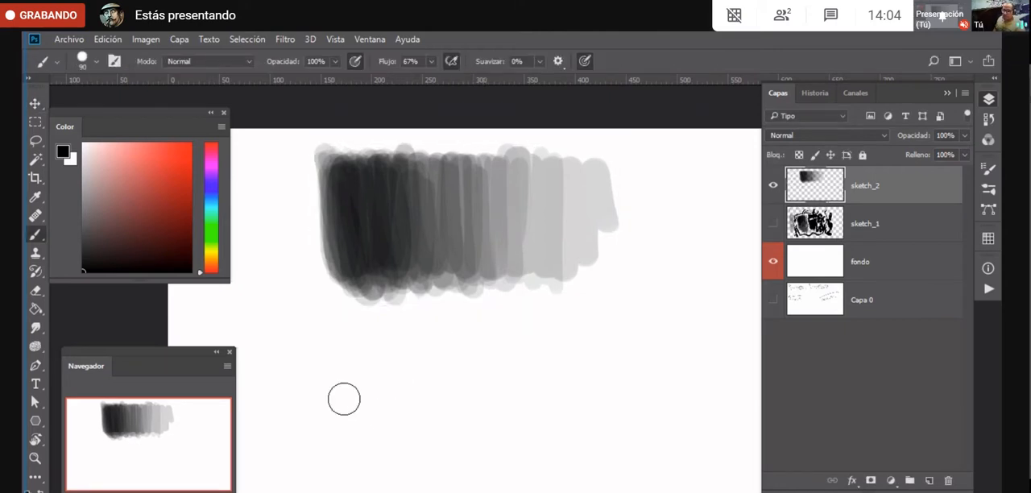
- Paint a second block of vertical grey strokes below the gradation at 100% opacity, darkening both ends and the left part with further passes
mouse_move(337, 366)
left_mouse_down()
mouse_move(338, 435)
mouse_move(343, 362)
mouse_move(393, 468)
mouse_move(409, 454)
mouse_move(432, 364)
mouse_move(472, 454)
mouse_move(491, 467)
mouse_move(552, 371)
mouse_move(585, 426)
mouse_move(617, 435)
left_mouse_up()
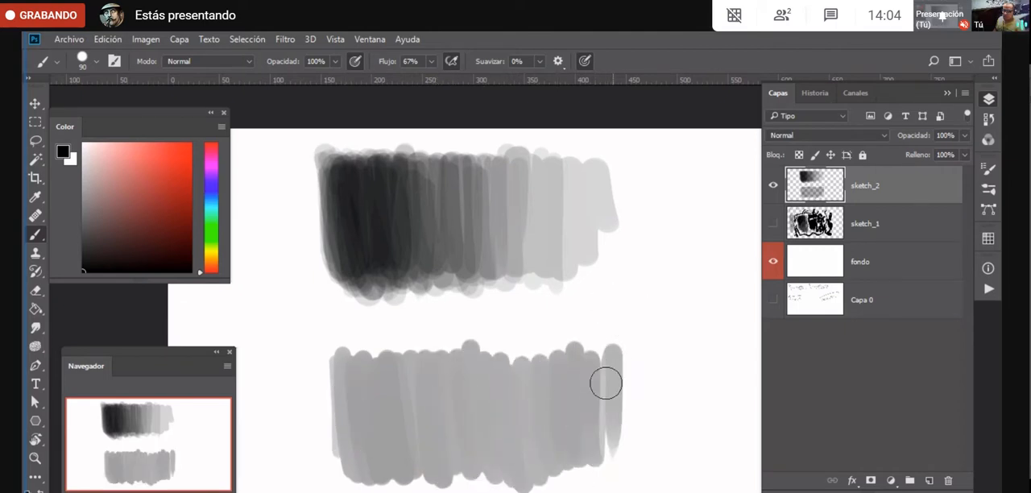
mouse_move(619, 357)
left_mouse_down()
mouse_move(617, 477)
mouse_move(602, 371)
mouse_move(593, 367)
mouse_move(588, 471)
mouse_move(568, 442)
mouse_move(584, 450)
mouse_move(636, 406)
mouse_move(611, 421)
mouse_move(605, 447)
mouse_move(571, 409)
left_mouse_up()
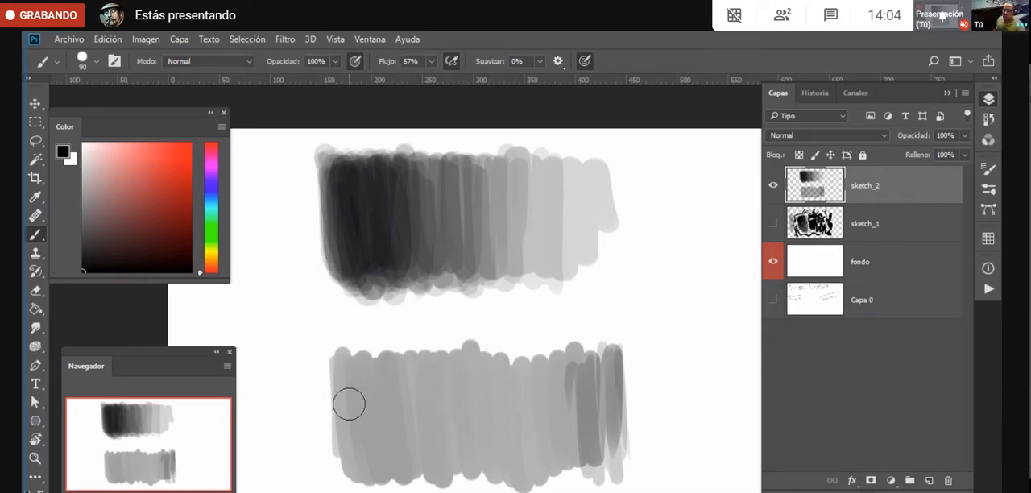
left_click_drag(347, 403, 377, 330)
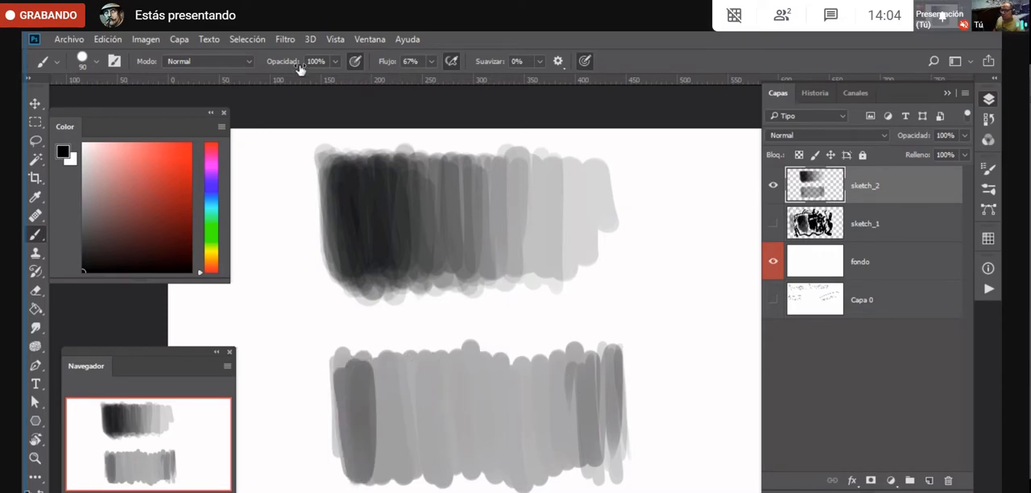
mouse_move(348, 371)
left_mouse_down()
mouse_move(401, 478)
mouse_move(411, 478)
mouse_move(443, 448)
mouse_move(468, 359)
mouse_move(481, 374)
mouse_move(500, 473)
mouse_move(513, 447)
mouse_move(516, 358)
mouse_move(525, 474)
mouse_move(526, 382)
mouse_move(537, 466)
left_mouse_up()
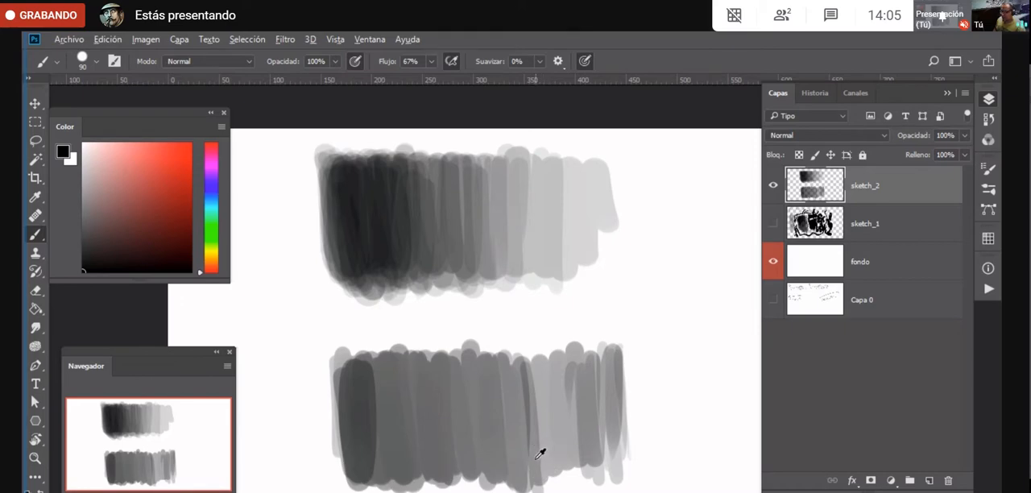
- Sample a mid grey from the lower block and paint it over the block's middle and right part
left_click(537, 457, "alt")
left_click_drag(92, 258, 76, 274)
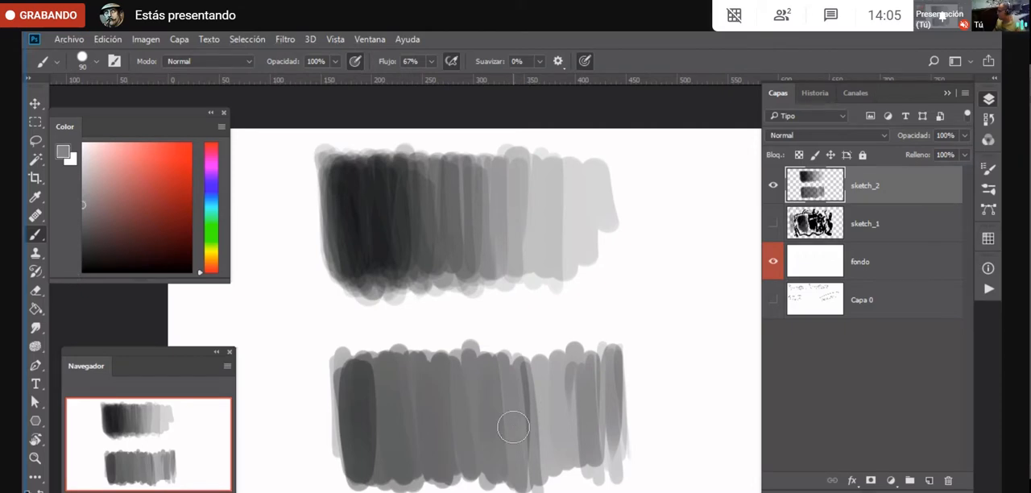
mouse_move(525, 481)
left_mouse_down()
mouse_move(539, 373)
mouse_move(585, 460)
mouse_move(608, 451)
mouse_move(561, 370)
mouse_move(567, 377)
mouse_move(551, 370)
mouse_move(521, 469)
mouse_move(490, 362)
mouse_move(465, 405)
mouse_move(531, 465)
mouse_move(550, 465)
mouse_move(592, 423)
left_mouse_up()
mouse_move(467, 365)
left_mouse_down()
mouse_move(452, 401)
mouse_move(446, 480)
mouse_move(448, 410)
mouse_move(473, 424)
left_mouse_up()
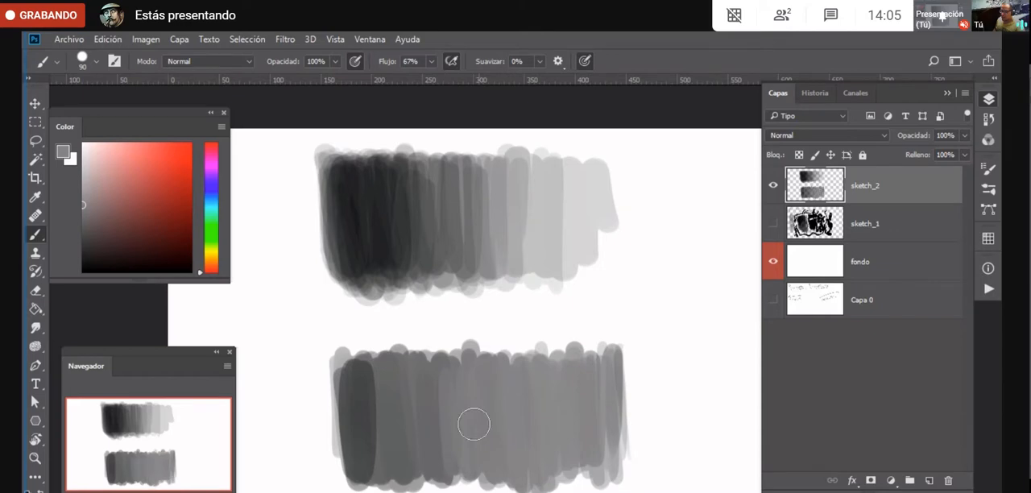
- Sample darker greys from the lower block's left side and blend them towards its middle
left_click(362, 391, "alt")
mouse_move(362, 363)
left_mouse_down()
mouse_move(381, 473)
mouse_move(381, 364)
mouse_move(403, 393)
mouse_move(414, 457)
mouse_move(416, 403)
left_mouse_up()
left_click(416, 403, "alt")
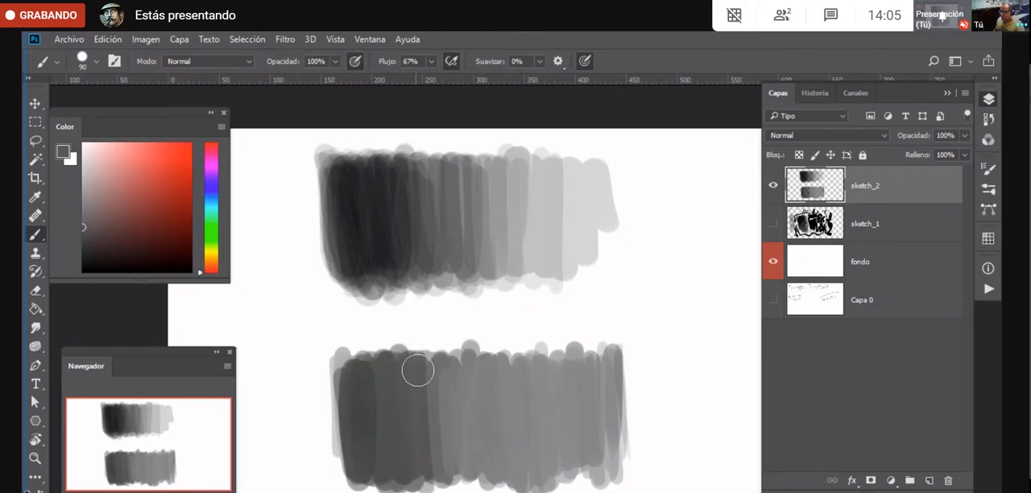
mouse_move(414, 368)
left_mouse_down()
mouse_move(443, 486)
mouse_move(463, 408)
mouse_move(480, 483)
mouse_move(506, 440)
mouse_move(594, 362)
left_mouse_up()
left_click(462, 398, "alt")
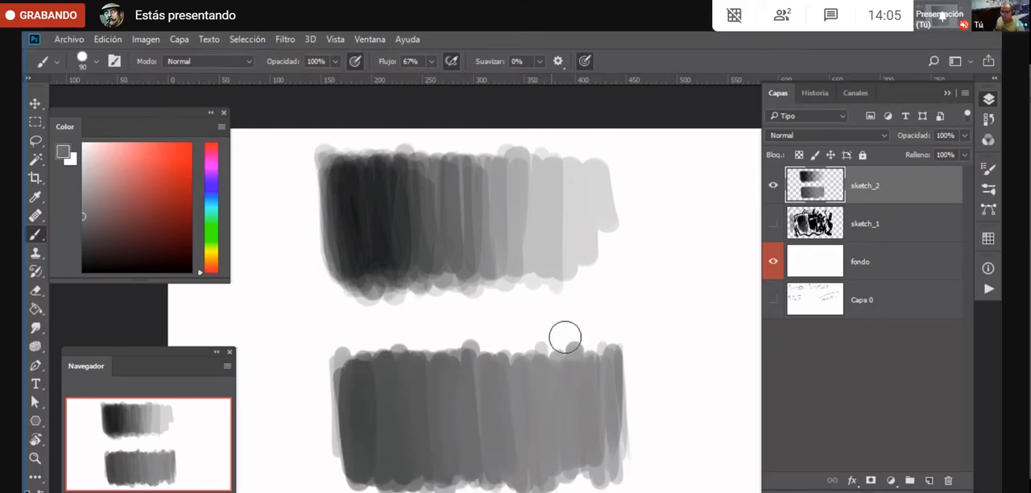
- Sample the upper gradation's lightest grey and lighten the lower block's right end, blending it inwards with sampled intermediate greys
left_click(588, 202, "alt")
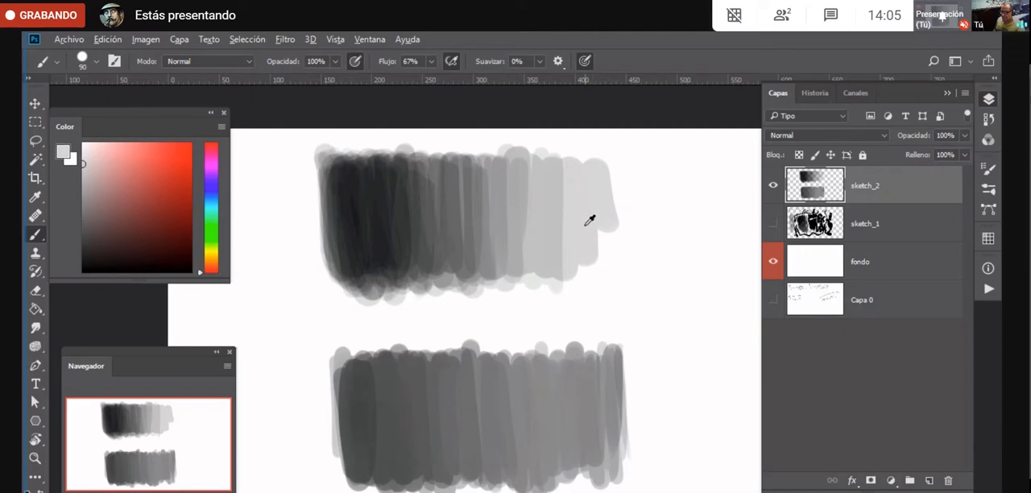
mouse_move(610, 438)
left_mouse_down()
mouse_move(606, 363)
mouse_move(584, 466)
mouse_move(570, 373)
mouse_move(569, 427)
mouse_move(579, 371)
mouse_move(550, 378)
mouse_move(538, 478)
mouse_move(520, 369)
mouse_move(506, 481)
left_mouse_up()
left_click(595, 405, "alt")
left_click(509, 413, "alt")
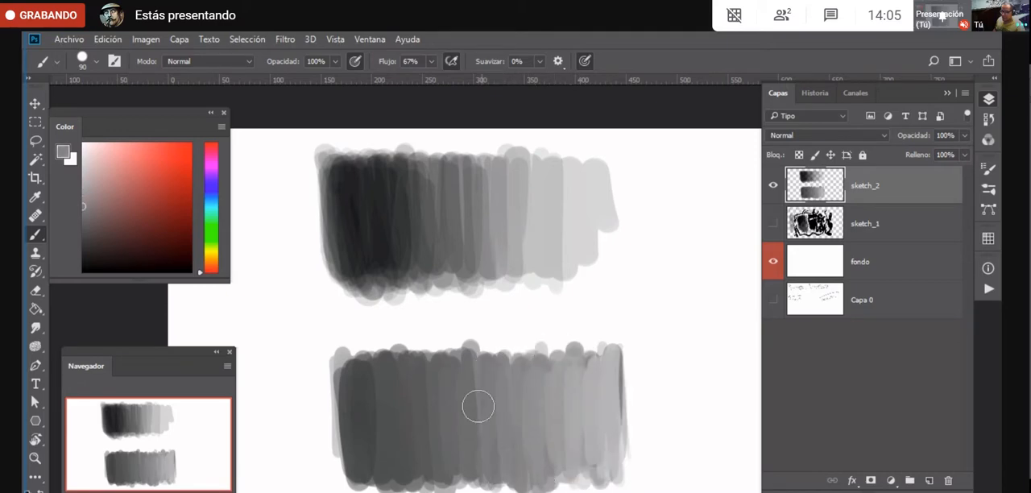
left_click_drag(479, 405, 472, 421)
- Sample the darkest tone of the upper gradation and darken the lower block's left end, blending it inwards with sampled greys
left_click(368, 414, "alt")
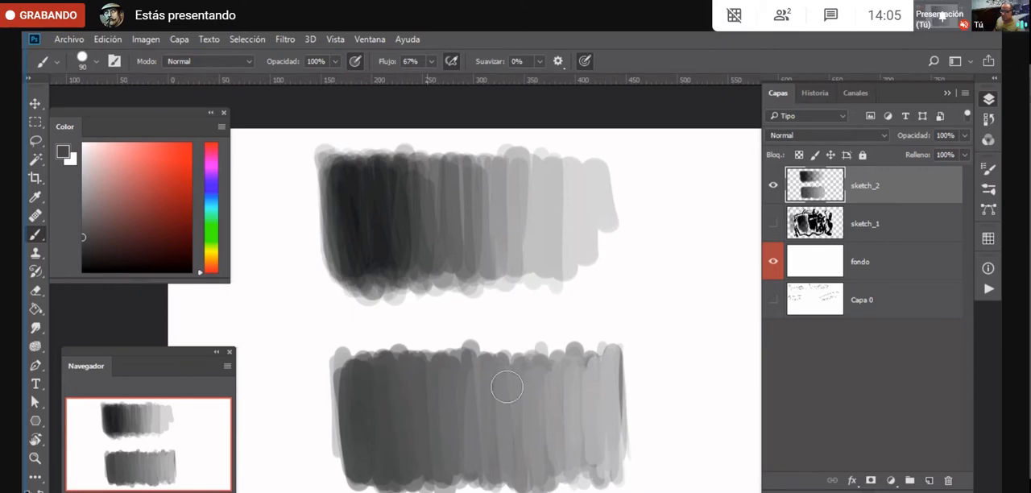
left_click(359, 221, "alt")
mouse_move(349, 414)
left_mouse_down()
mouse_move(369, 479)
mouse_move(379, 364)
mouse_move(416, 467)
mouse_move(418, 387)
mouse_move(433, 477)
left_mouse_up()
left_click(387, 410, "alt")
left_click(374, 424, "alt")
left_click(408, 418, "alt")
left_click(436, 424, "alt")
left_click_drag(439, 370, 461, 464)
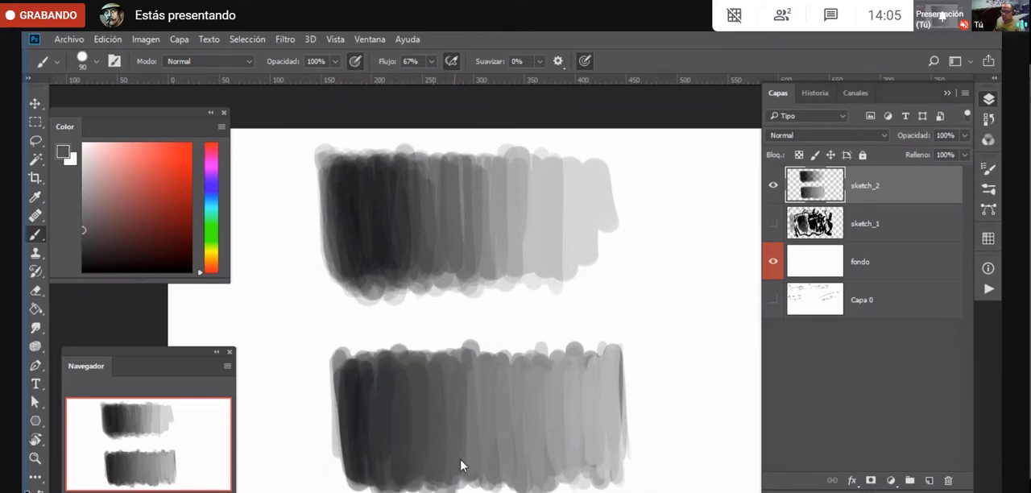
- Sample dark greys from the lower block again and smooth the transition beside its darkest strokes
left_click(458, 406, "alt")
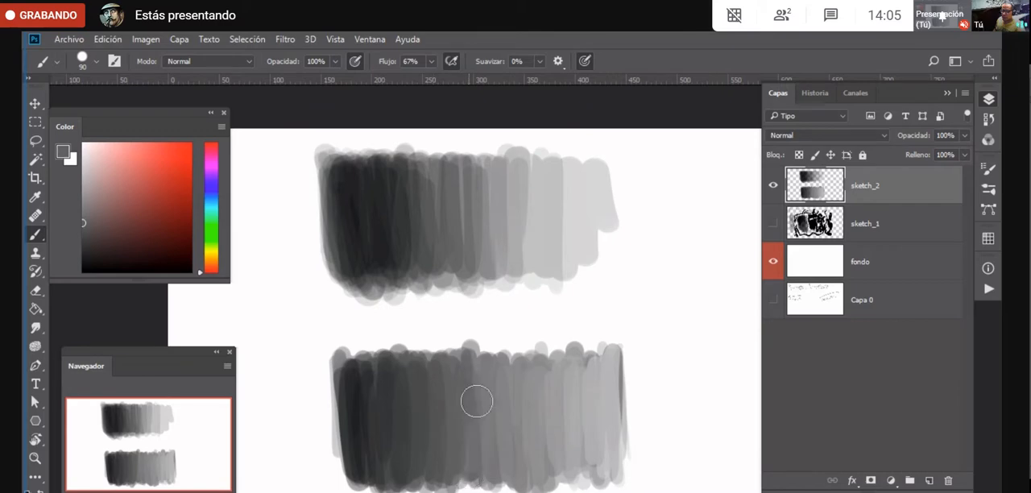
left_click(369, 414, "alt")
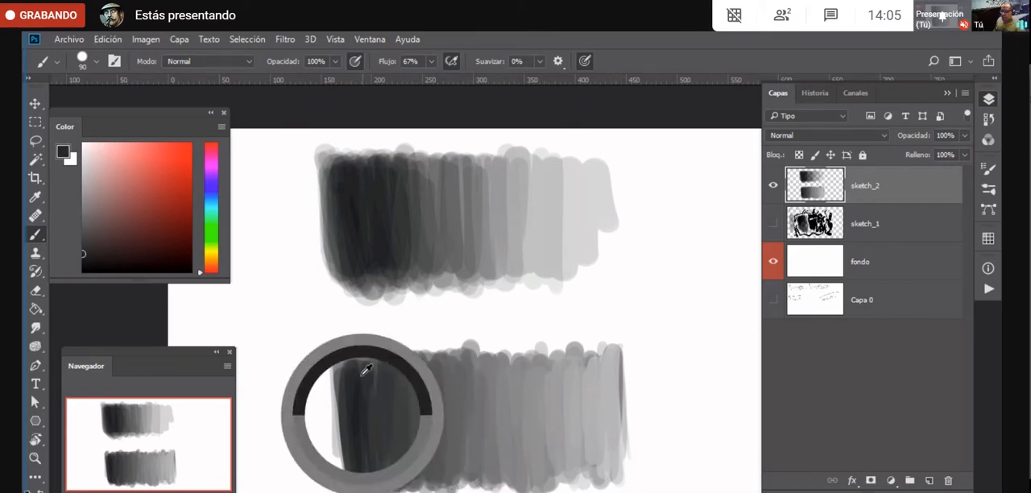
left_click(381, 411, "alt")
left_click_drag(395, 481, 377, 443)
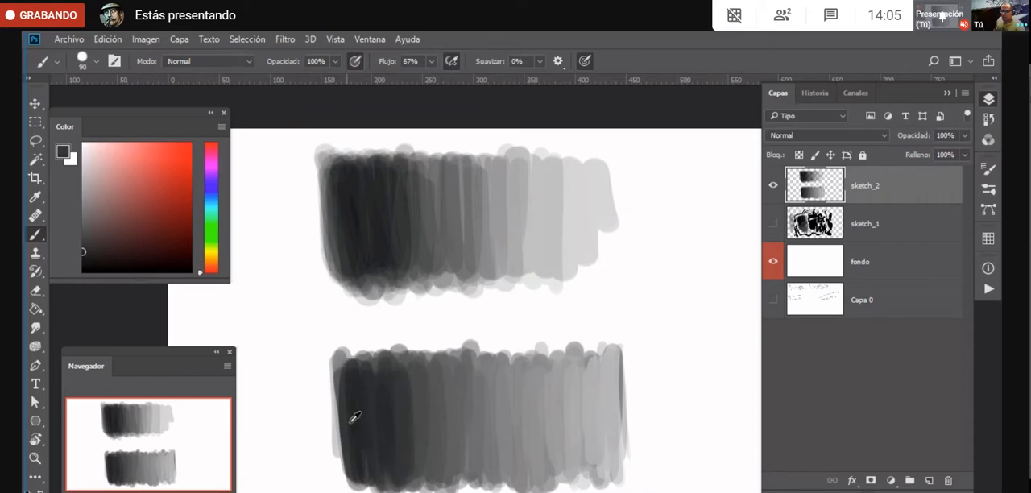
- Make a tall rectangular marquee selection in the empty area to the right of both grey gradations
left_click_drag(591, 434, 476, 437)
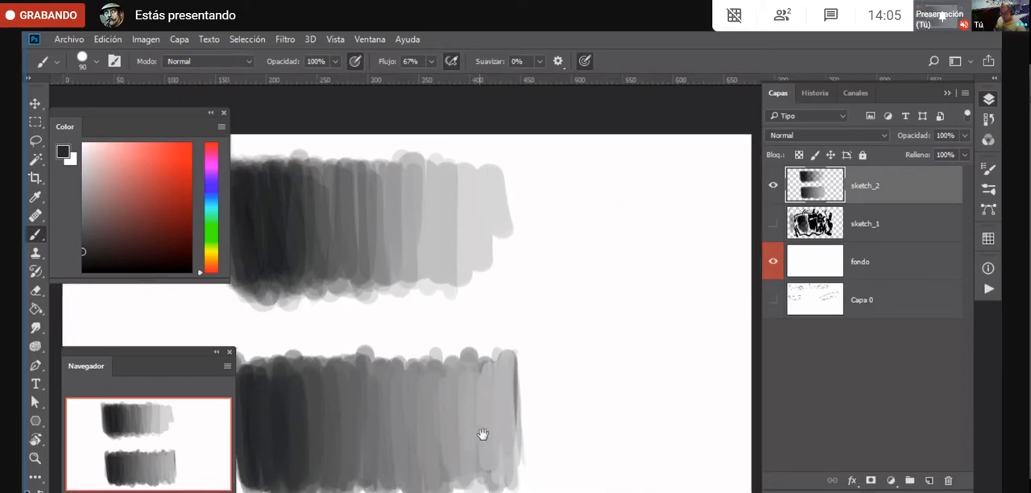
key("m")
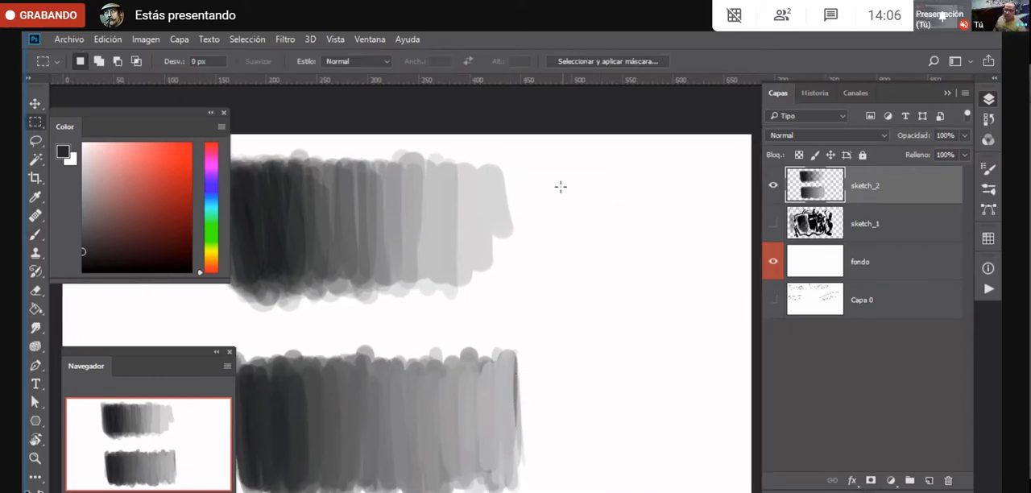
mouse_move(562, 160)
left_mouse_down()
mouse_move(621, 438)
mouse_move(689, 491)
left_mouse_up()
- Show the tools grouped with the Paint Bucket and choose the Gradient tool
key("g")
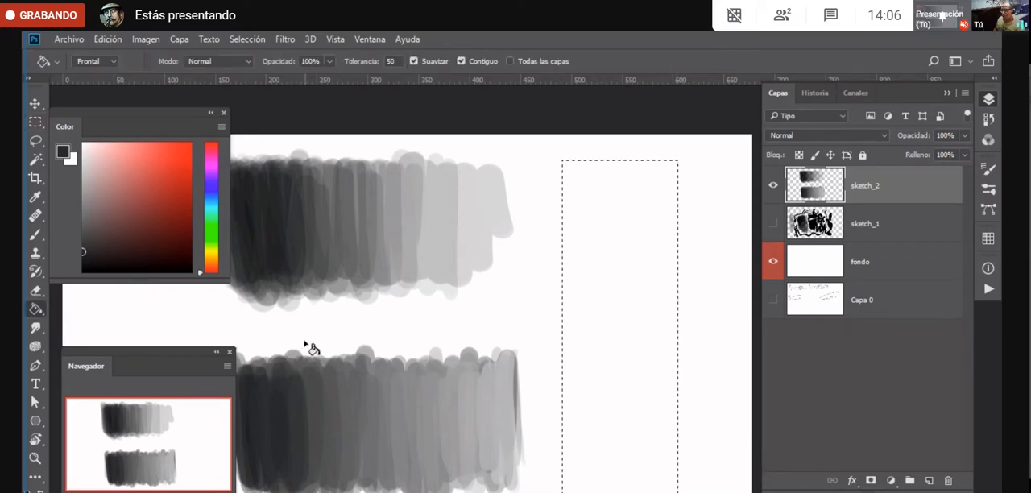
right_click(35, 314)
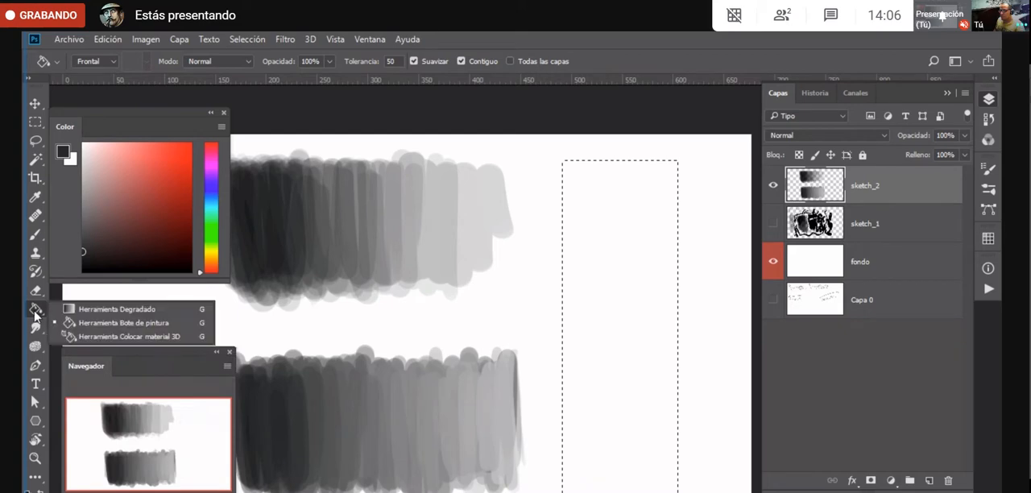
left_click(84, 309)
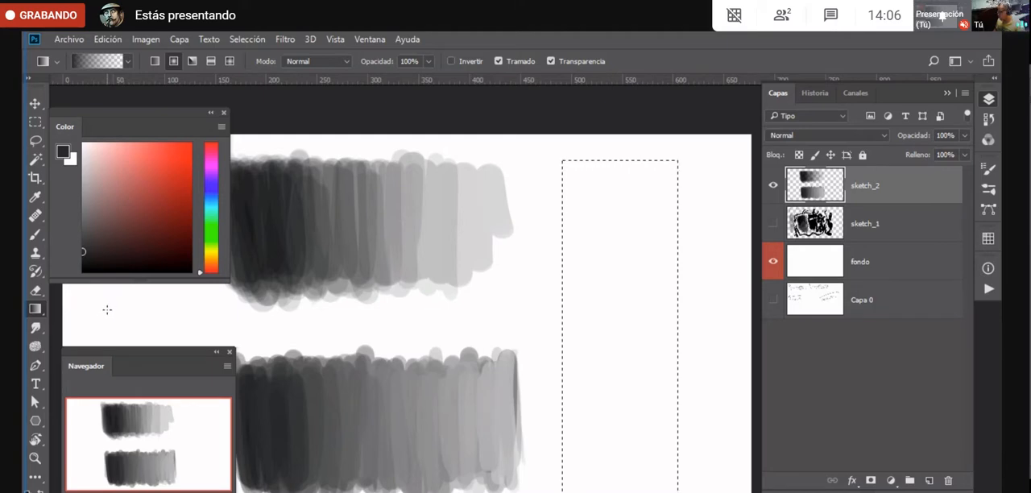
- Cycle repeatedly through the Gradient, Paint Bucket and 3D Material Drop tools, ending on the Paint Bucket
key("shift+g")
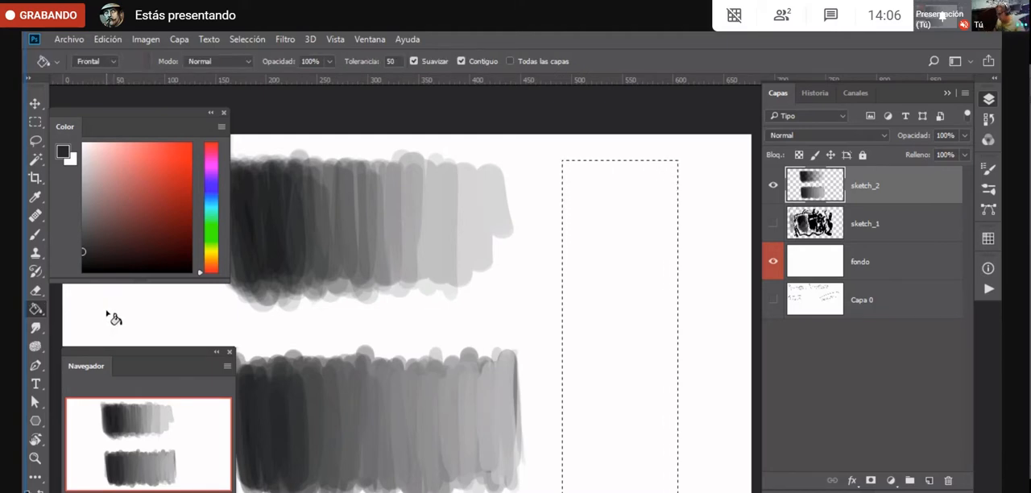
key("shift+g")
key("shift+g")
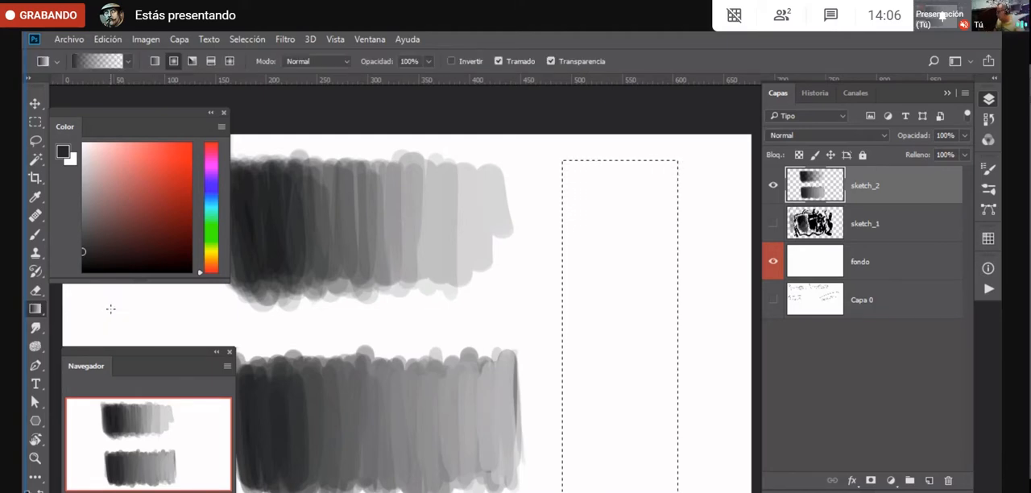
key("shift+g")
key("shift+g")
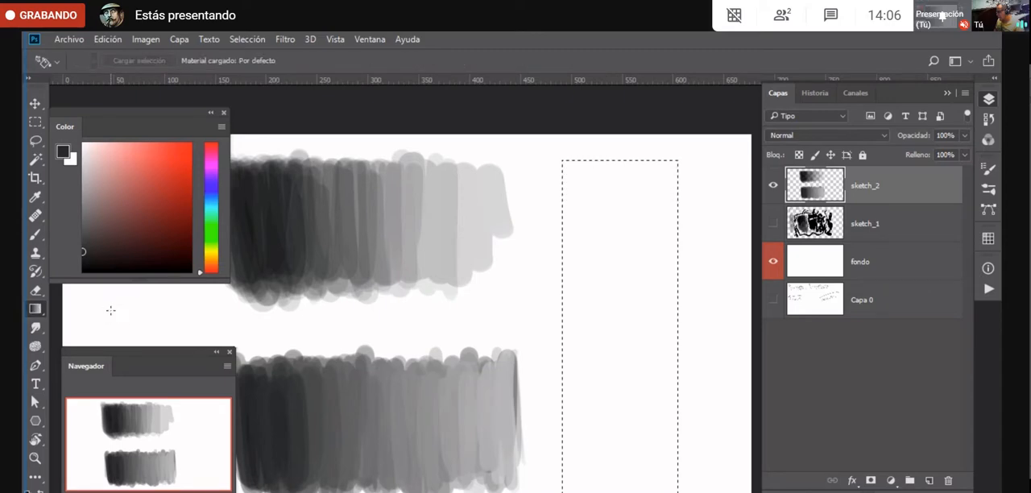
key("shift+g")
key("shift+g")
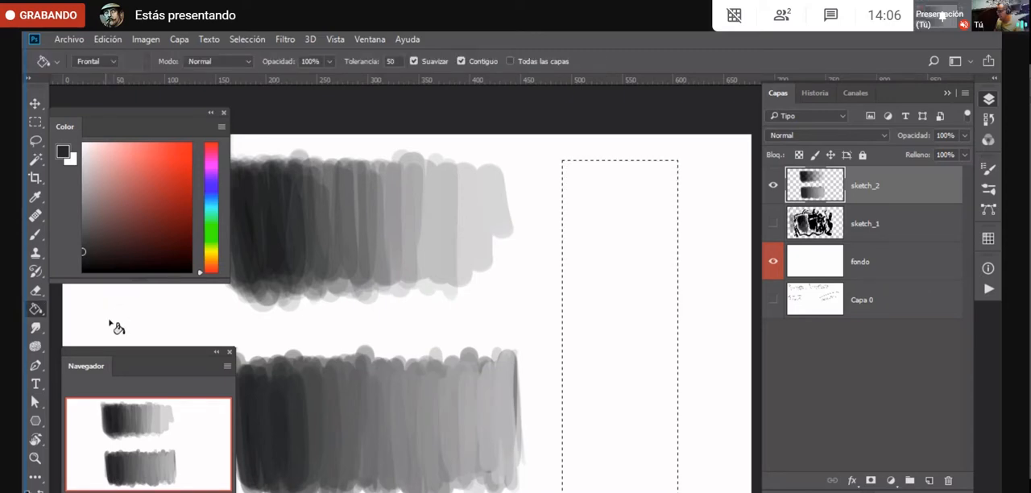
- Switch to the Gradient tool and fill the tall marquee selection with a radial dark-grey-to-transparent gradient centred near its upper end
key("shift+g")
key("shift+g")
key("shift+g")
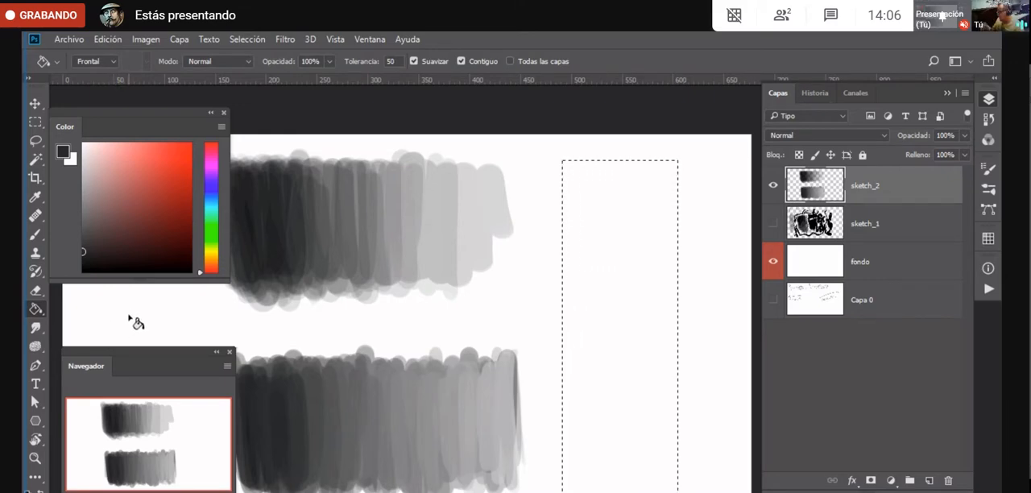
key("shift+g")
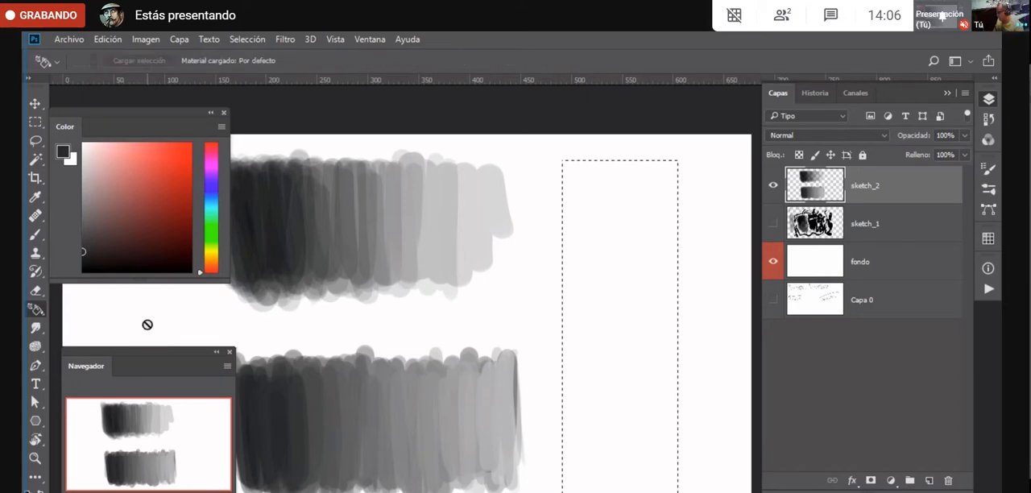
key("shift+g")
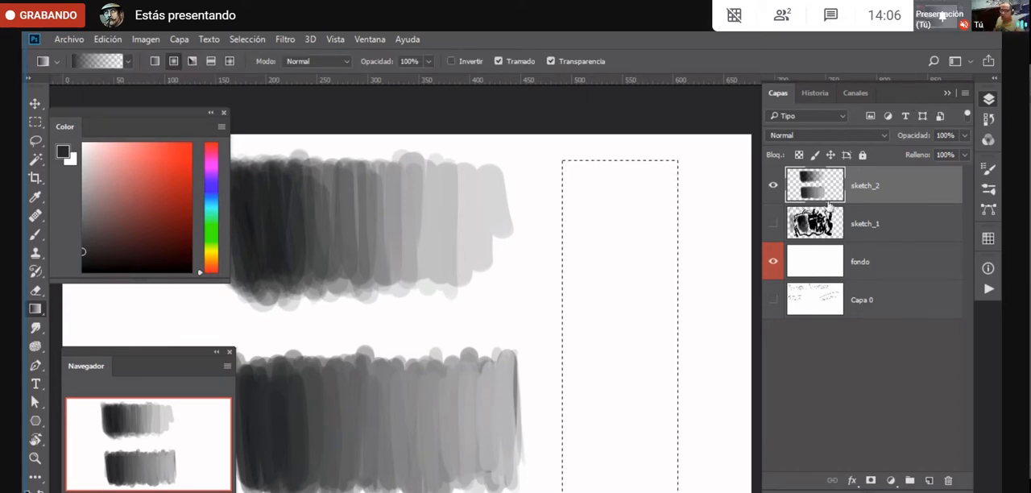
left_click_drag(671, 482, 673, 481)
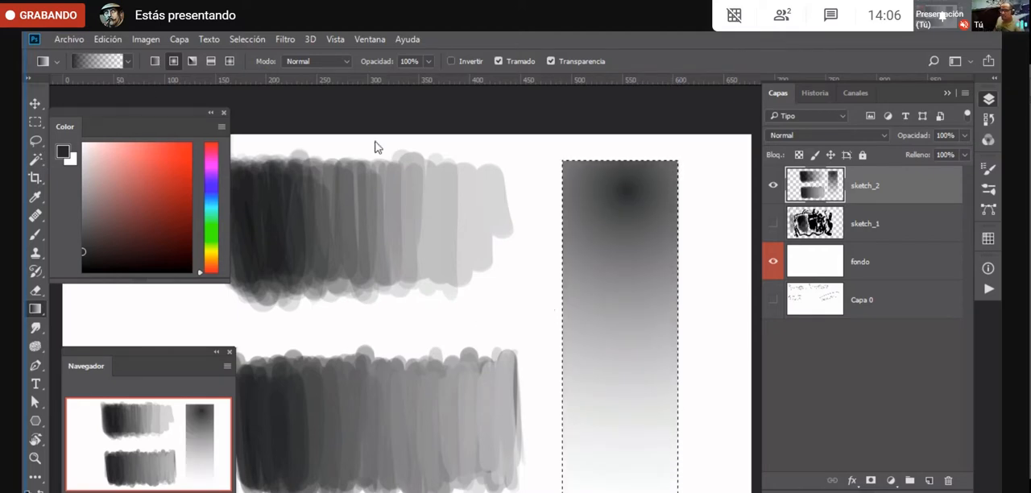
- Fill the selection with a vertical linear gradient, dark at the top, then deselect and return to the Brush
left_click(153, 61)
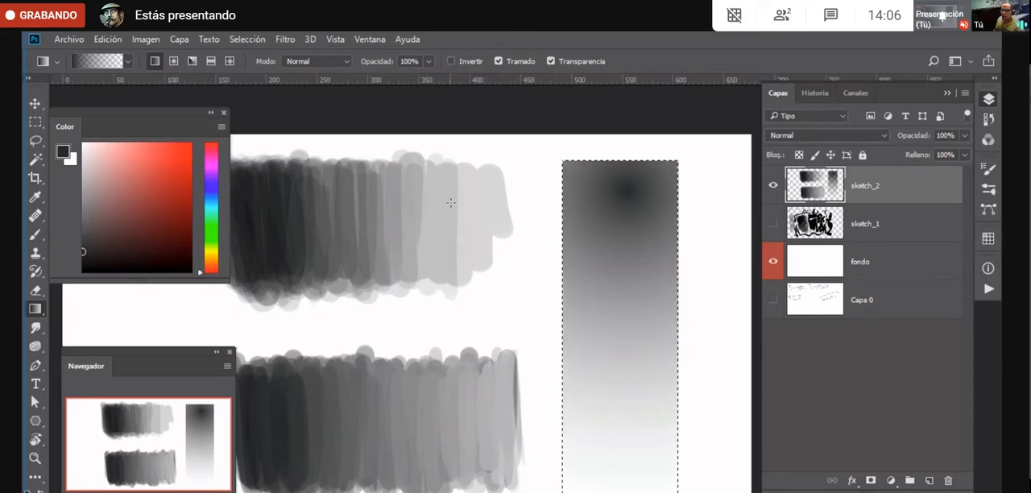
left_click_drag(610, 180, 611, 483)
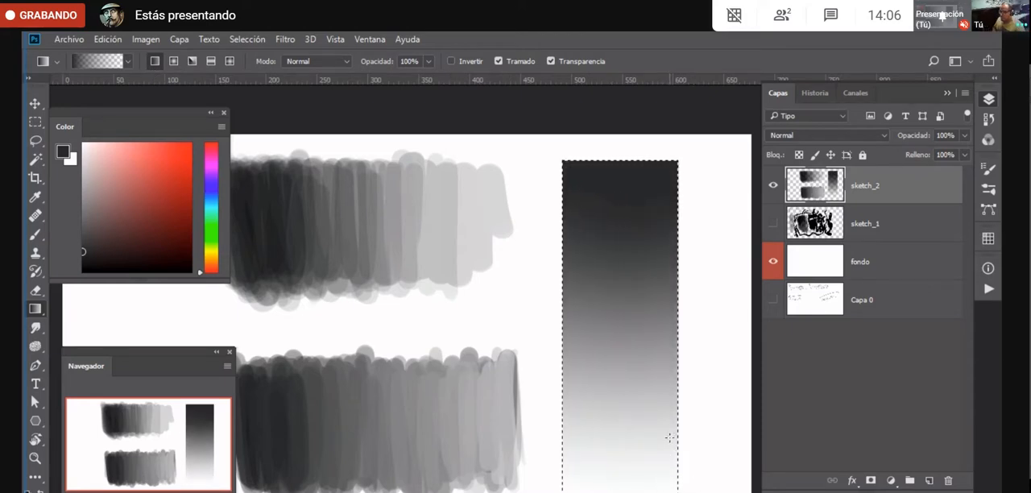
key("ctrl+d")
key("b")
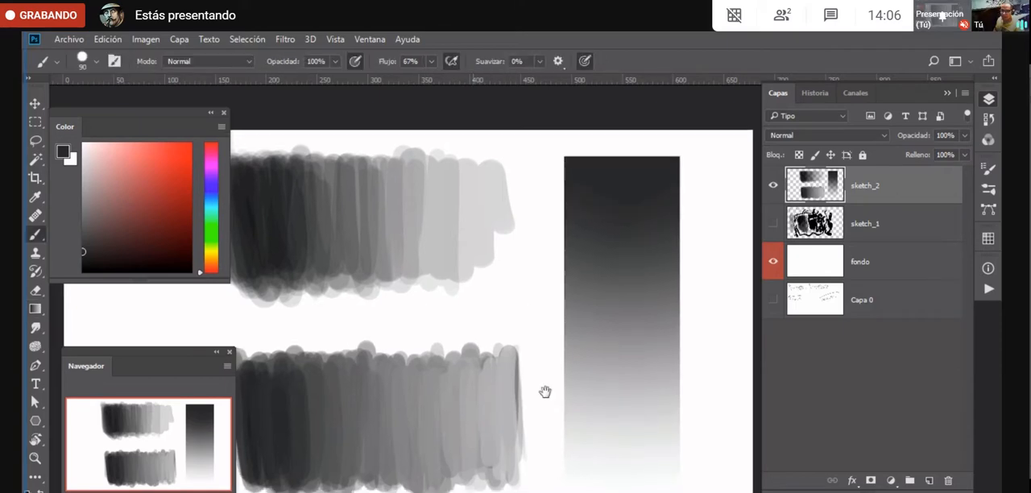
- Reset the working colors to black and white and blend black and sampled dark greys into the lower block's darkest strokes
left_click_drag(546, 391, 647, 368)
key("d")
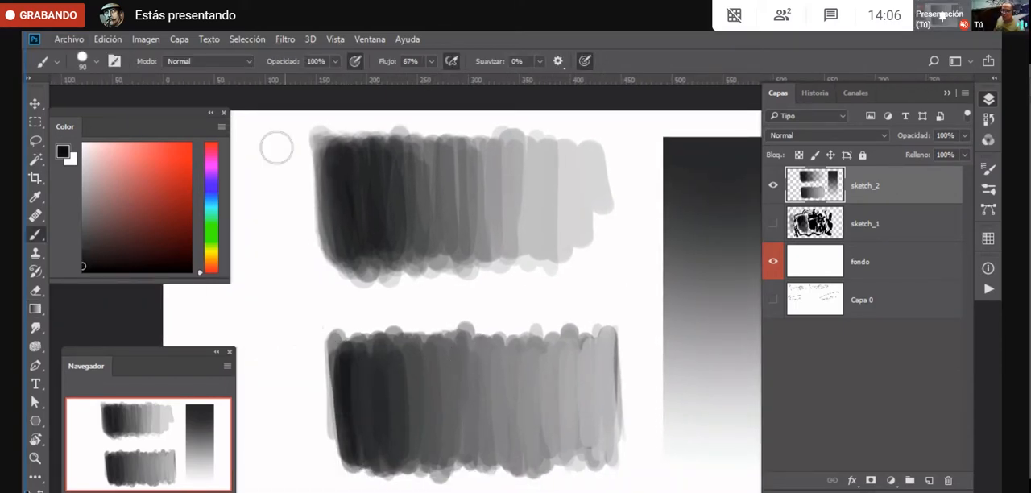
mouse_move(346, 362)
left_mouse_down()
mouse_move(373, 418)
mouse_move(378, 403)
left_mouse_up()
left_click(376, 408, "alt")
mouse_move(385, 352)
left_mouse_down()
mouse_move(418, 439)
mouse_move(436, 447)
left_mouse_up()
left_click(414, 405, "alt")
left_click(439, 392, "alt")
- Sample successive mid-greys from the lower block and paint over its middle strokes to soften the steps between tones
mouse_move(447, 389)
left_mouse_down()
mouse_move(453, 351)
mouse_move(479, 368)
left_mouse_up()
left_click(461, 391, "alt")
left_click_drag(481, 330, 466, 443)
left_click(458, 387, "alt")
left_click(517, 390, "alt")
left_click_drag(496, 360, 500, 372)
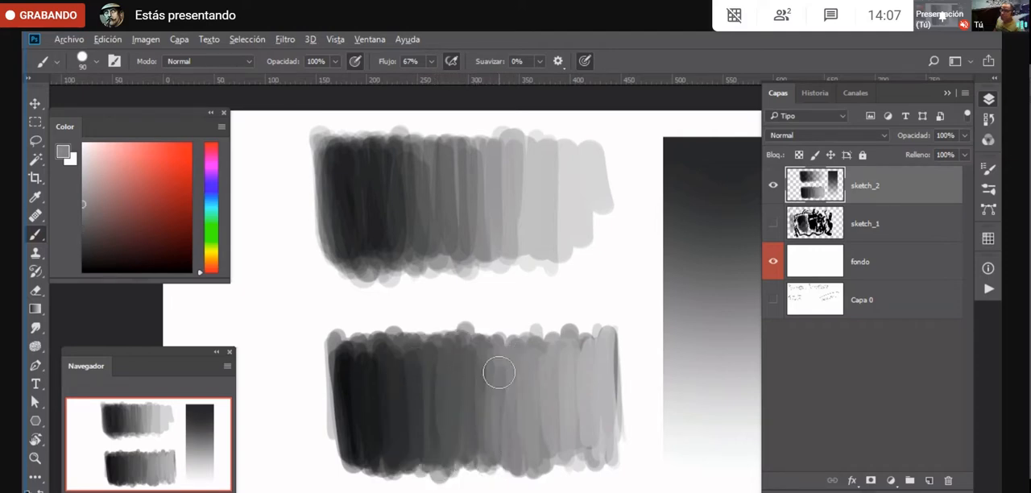
left_click(489, 385, "alt")
- Smooth the lower block's dark half with sampled dark greys and deepen its darkest edge with near-black strokes
mouse_move(435, 367)
left_mouse_down()
mouse_move(409, 460)
mouse_move(401, 446)
left_mouse_up()
left_click(396, 368, "alt")
mouse_move(402, 392)
left_mouse_down()
mouse_move(423, 363)
mouse_move(429, 411)
left_mouse_up()
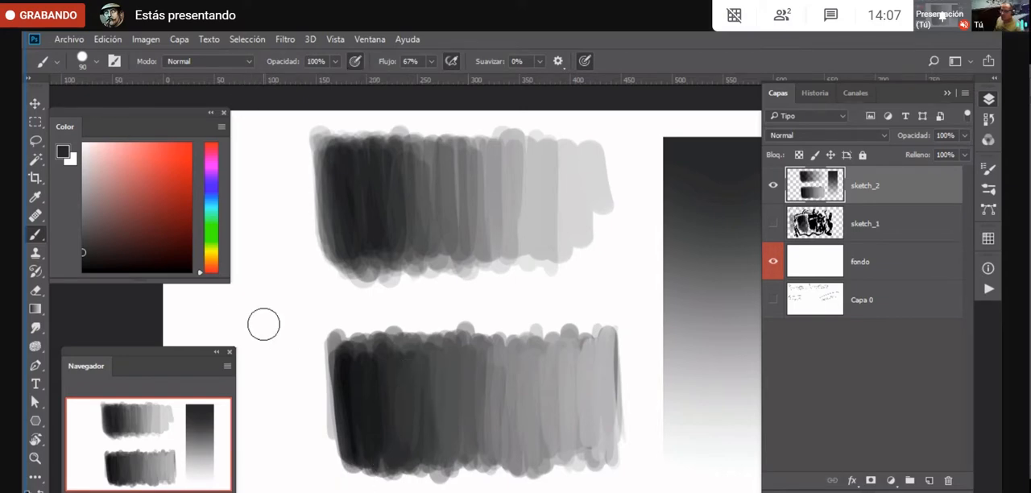
left_click(344, 369, "alt")
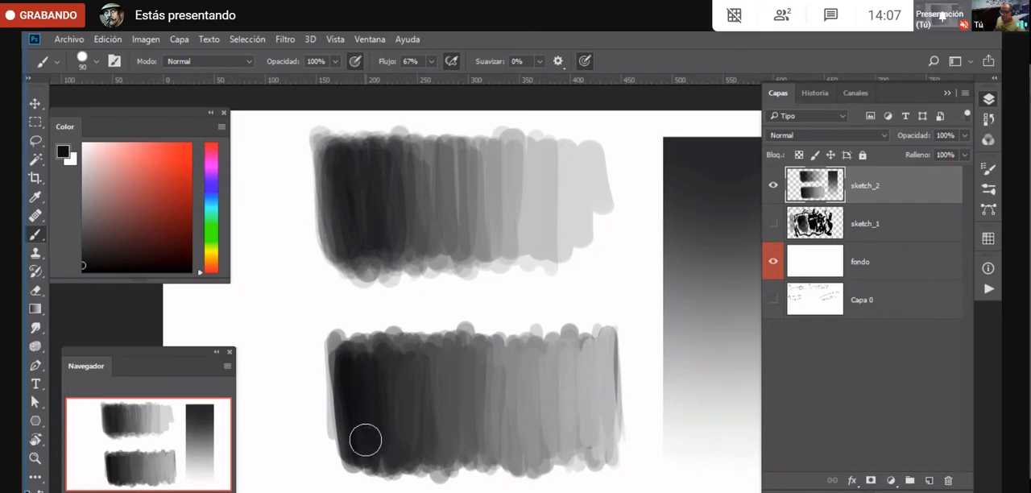
left_click(82, 270)
left_click_drag(347, 368, 359, 443)
- Sample progressively lighter greys from the dark edge toward the middle of the lower block, blending each tone into its neighbour
left_click(381, 387, "alt")
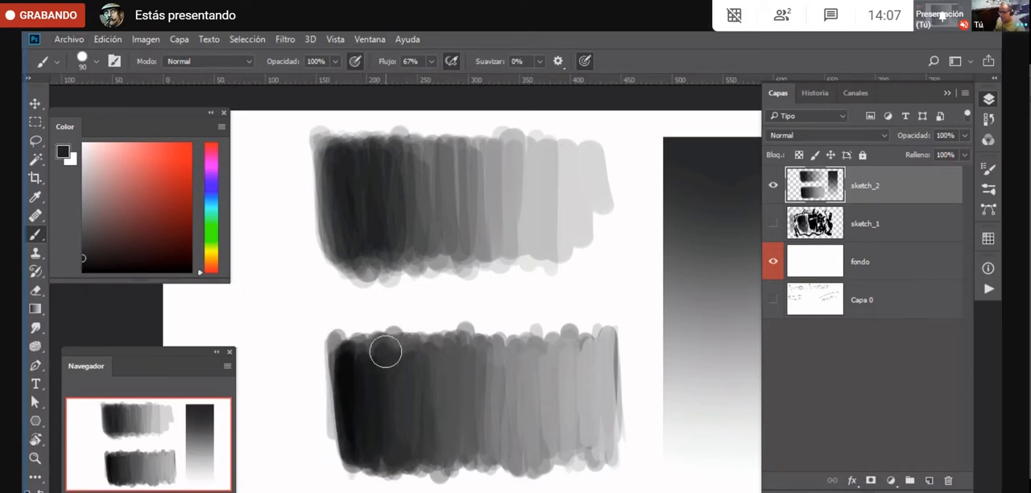
left_click(401, 395, "alt")
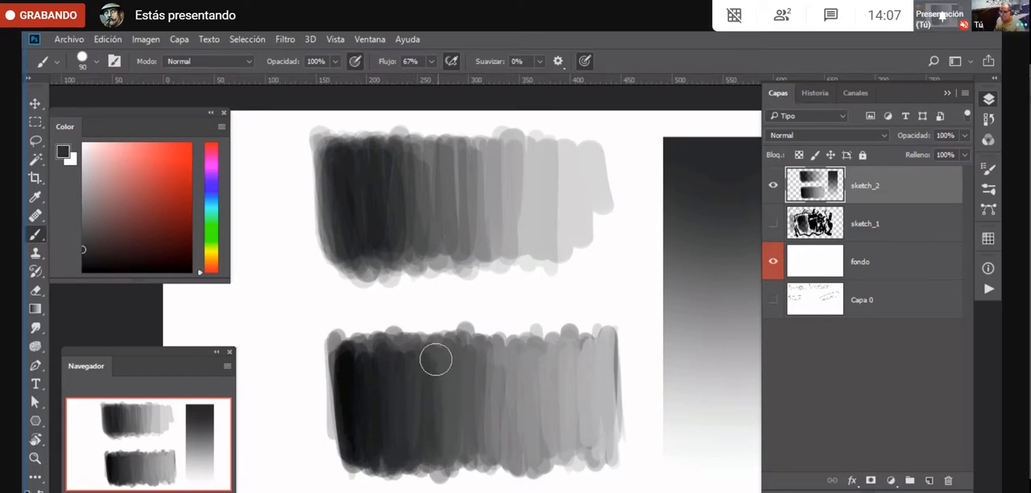
left_click(439, 389, "alt")
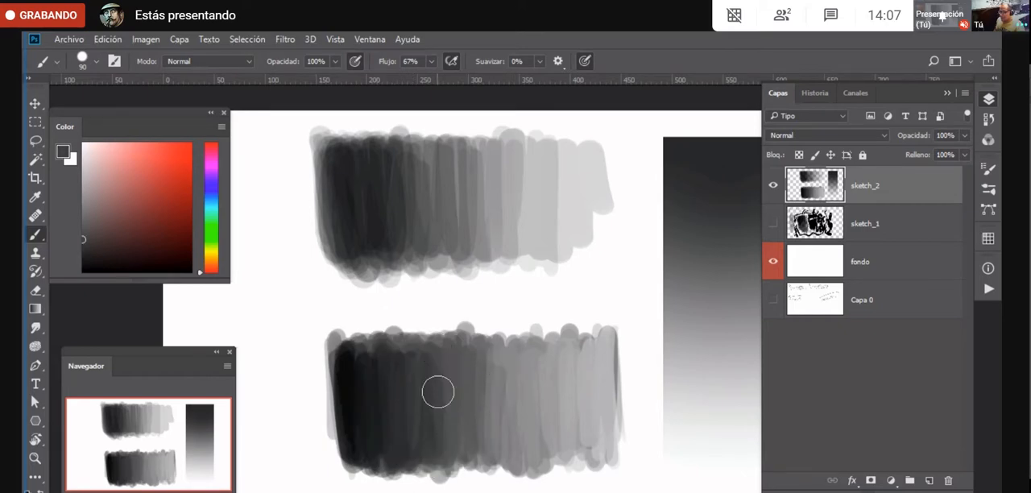
left_click(456, 407, "alt")
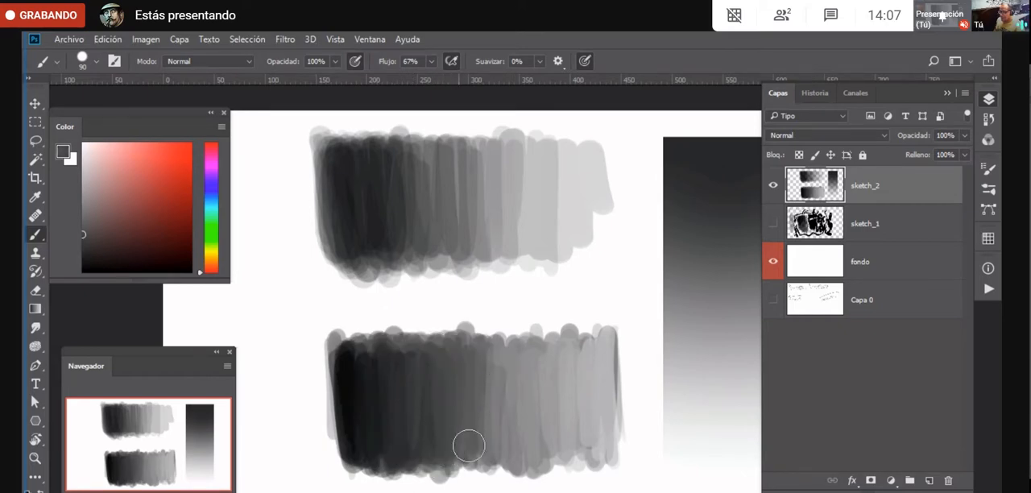
left_click(481, 389, "alt")
left_click_drag(496, 354, 507, 444)
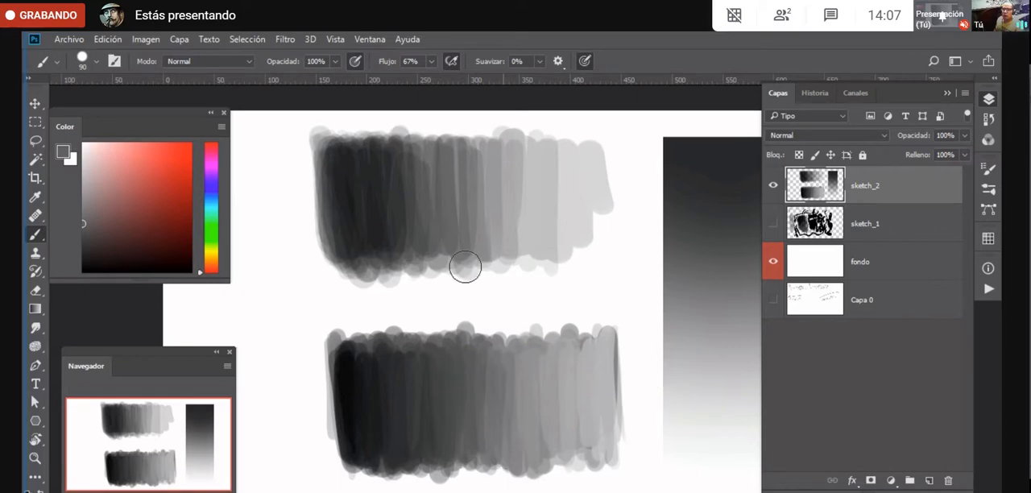
- Move the sketch_2 layer's artwork to the right to free canvas space beside the gradations, and return to the Brush
key("v")
mouse_move(405, 373)
left_mouse_down()
mouse_move(533, 370)
mouse_move(519, 361)
left_mouse_up()
left_click_drag(642, 299, 504, 345)
left_click_drag(382, 380, 628, 375)
key("b")
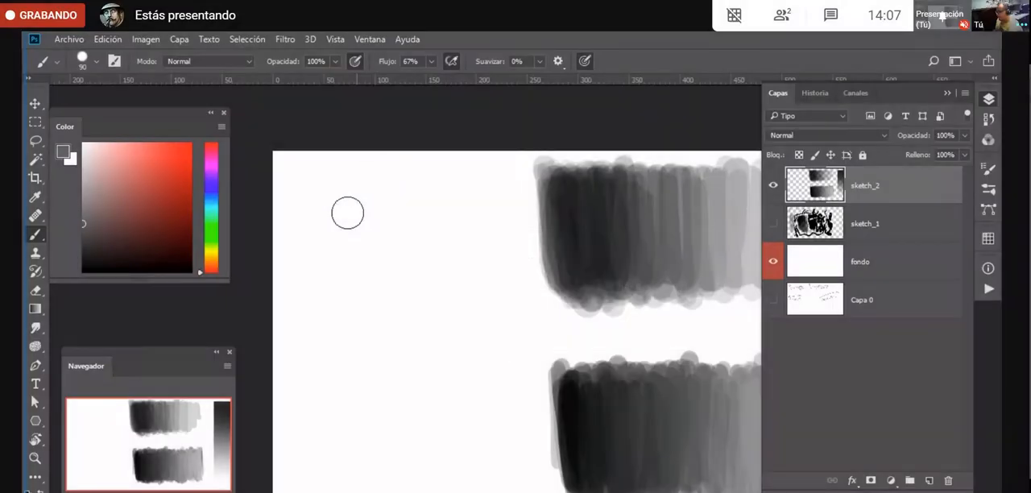
- Switch to the Google Meet window and open the meeting's participant list
key("alt+Tab")
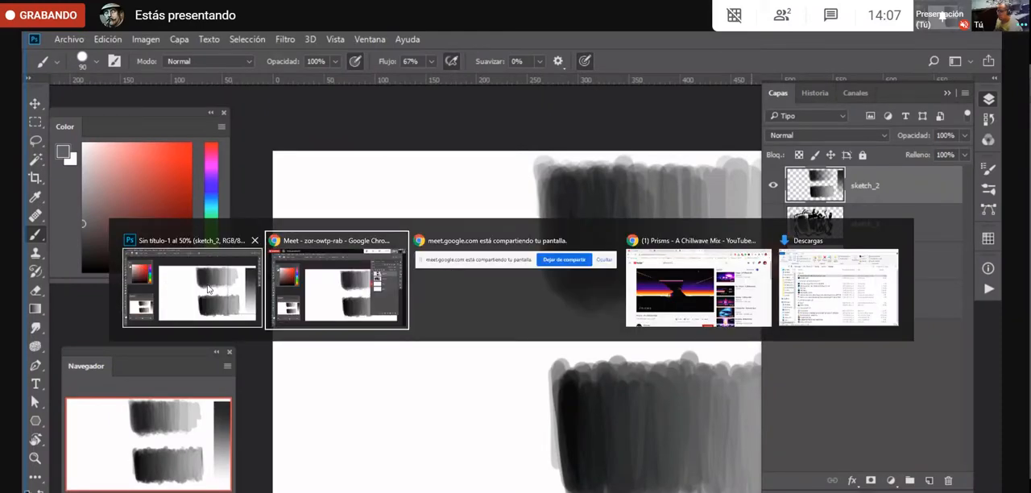
left_click(783, 16)
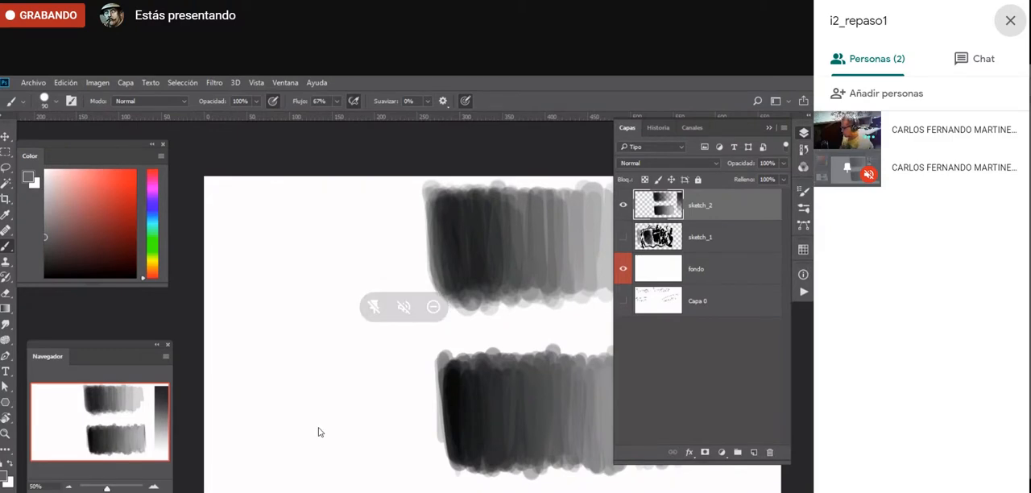
- Paint a dark grey test patch in the empty area beside the gradations, set the foreground color to black and paint over it
left_click(302, 262)
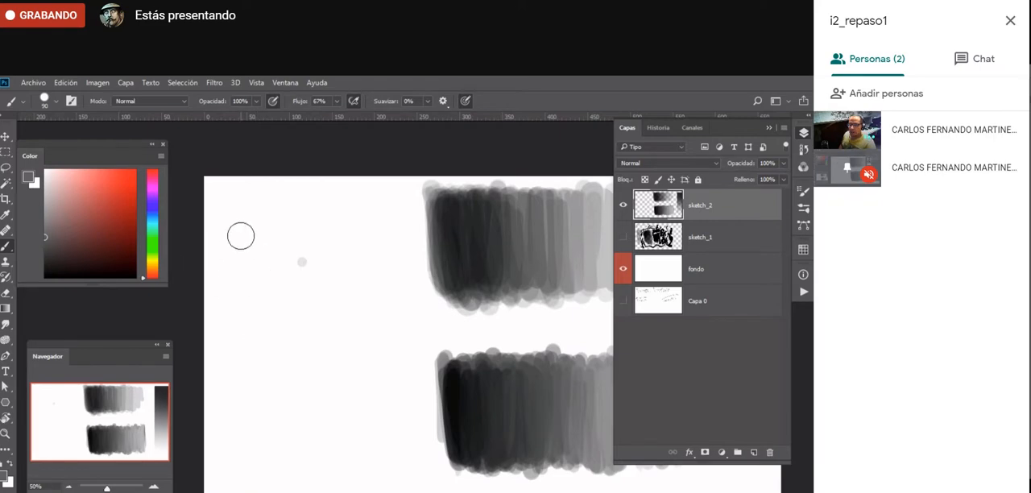
mouse_move(263, 229)
left_mouse_down()
mouse_move(334, 227)
mouse_move(288, 239)
mouse_move(322, 239)
mouse_move(266, 236)
mouse_move(266, 250)
mouse_move(311, 230)
mouse_move(274, 227)
left_mouse_up()
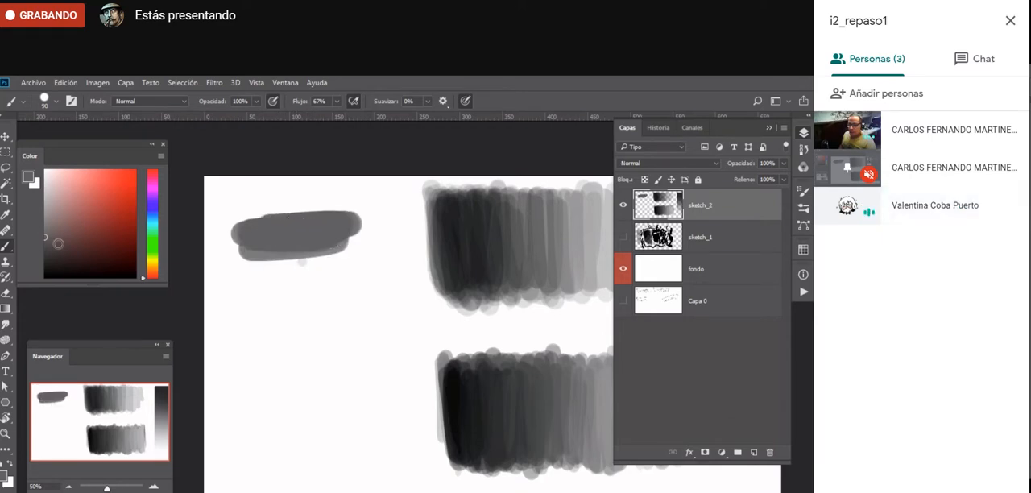
left_click_drag(58, 243, 13, 284)
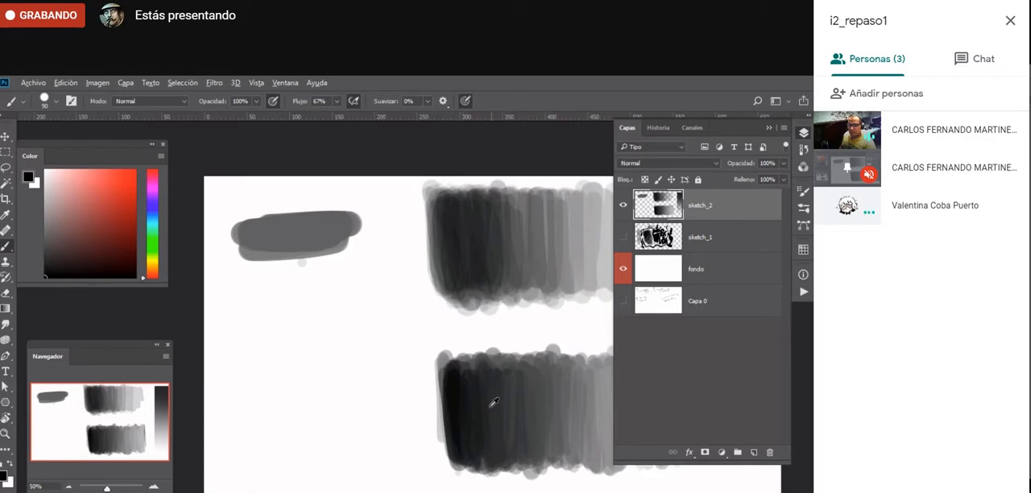
mouse_move(273, 227)
left_mouse_down()
mouse_move(244, 228)
mouse_move(300, 245)
mouse_move(284, 220)
mouse_move(297, 218)
mouse_move(256, 236)
mouse_move(240, 223)
mouse_move(291, 241)
left_mouse_up()
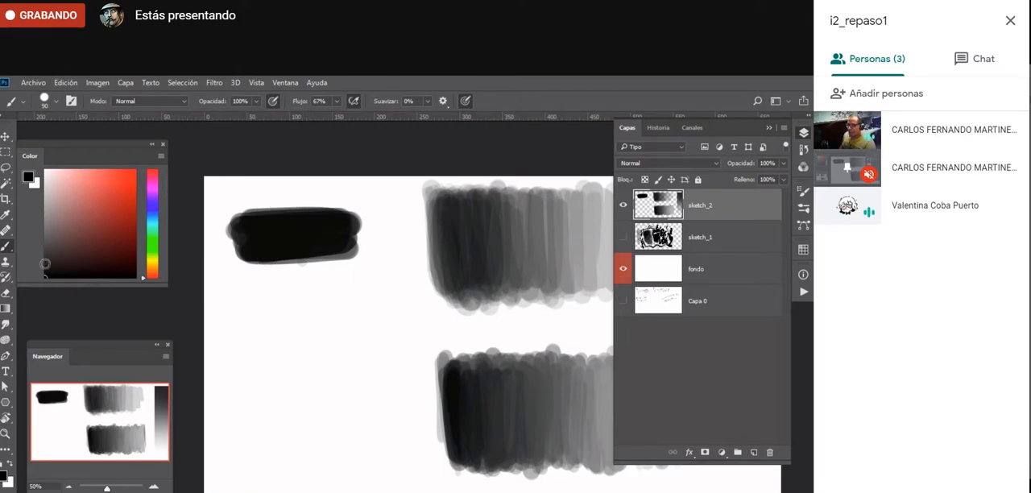
- Paint horizontal black test bars below the patch, overlapping strokes of varying pressure to build up their darkness
mouse_move(272, 269)
left_mouse_down()
mouse_move(342, 265)
mouse_move(258, 252)
left_mouse_up()
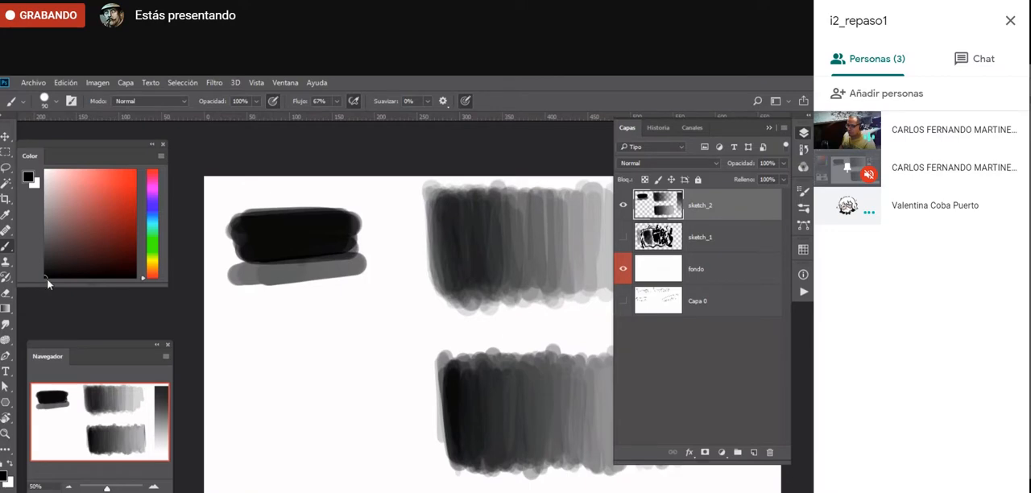
mouse_move(257, 301)
left_mouse_down()
mouse_move(343, 305)
mouse_move(235, 309)
mouse_move(370, 301)
mouse_move(220, 311)
mouse_move(356, 311)
mouse_move(230, 323)
mouse_move(349, 314)
left_mouse_up()
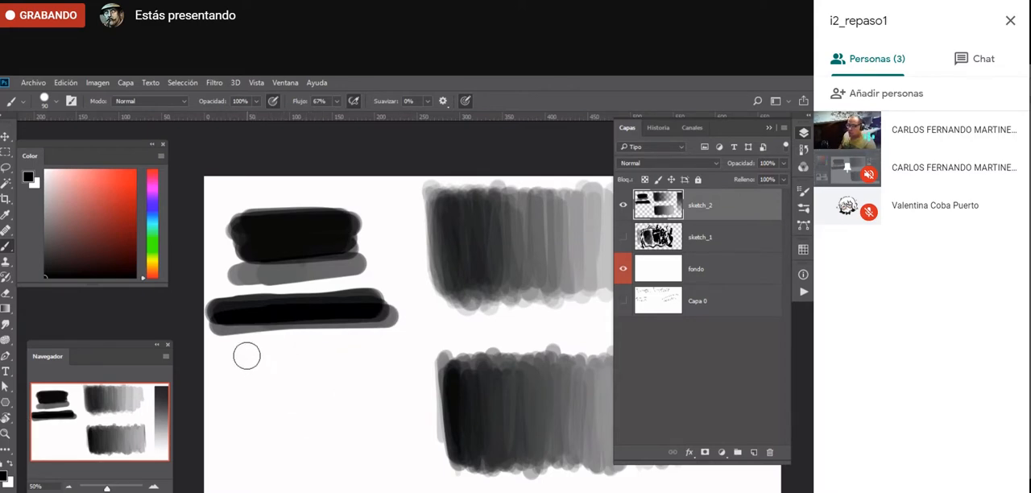
left_click_drag(231, 357, 398, 354)
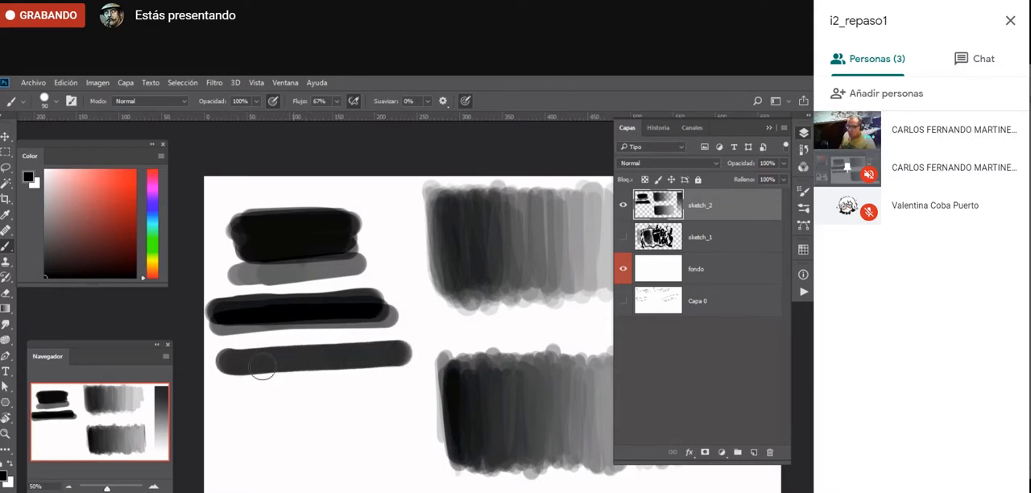
mouse_move(261, 367)
left_mouse_down()
mouse_move(220, 363)
mouse_move(415, 361)
left_mouse_up()
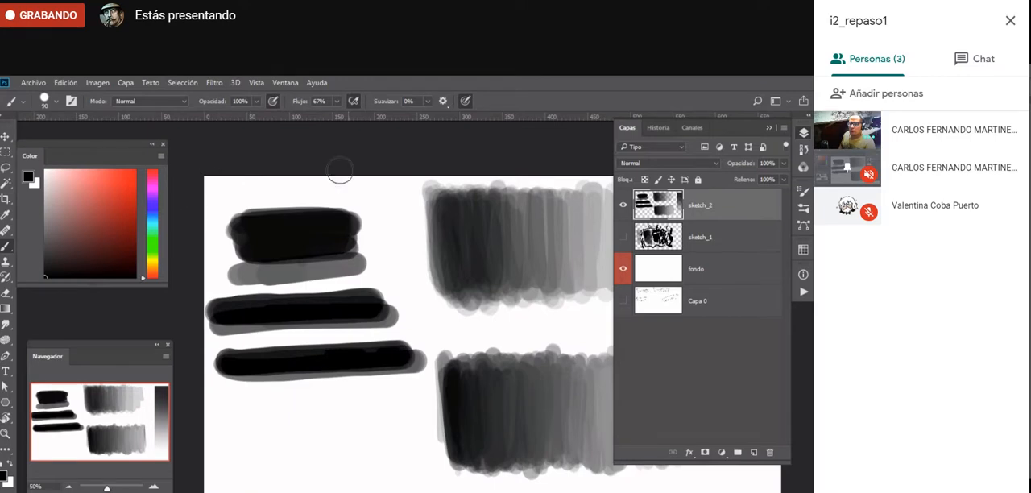
- Set the Brush opacity to 65%, paint a test bar below the others, undo and redo it, and restore opacity to 100%
left_click_drag(258, 100, 238, 119)
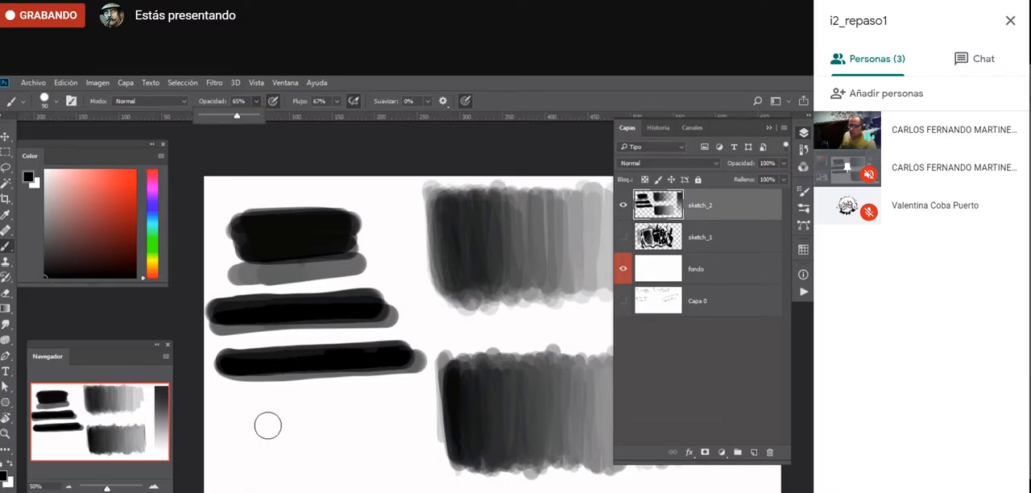
mouse_move(239, 421)
left_mouse_down()
mouse_move(404, 413)
mouse_move(223, 421)
mouse_move(394, 414)
mouse_move(353, 416)
left_mouse_up()
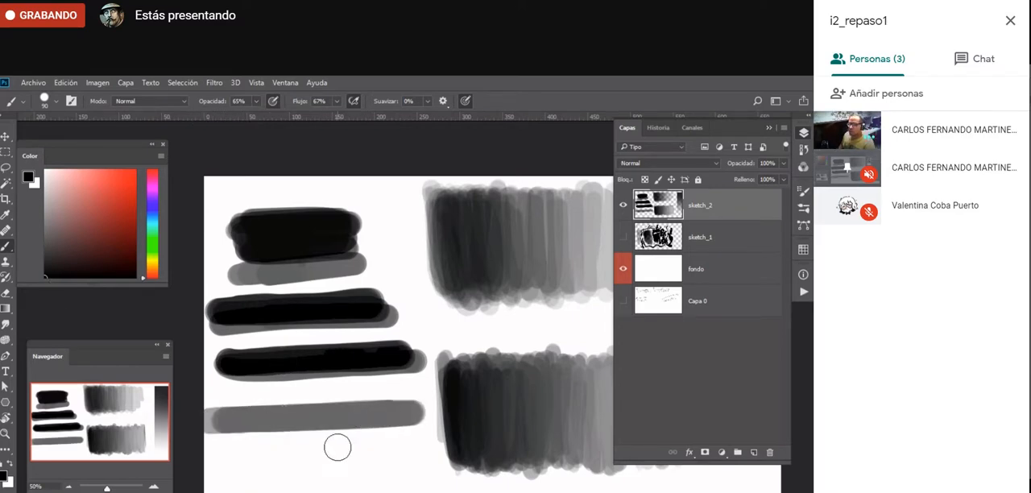
key("ctrl+z")
key("ctrl+shift+z")
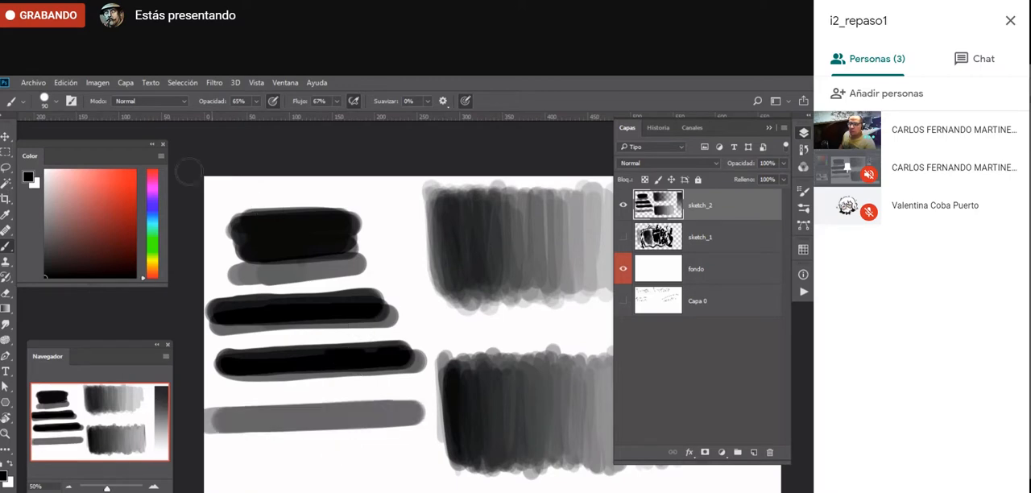
left_click_drag(258, 116, 282, 115)
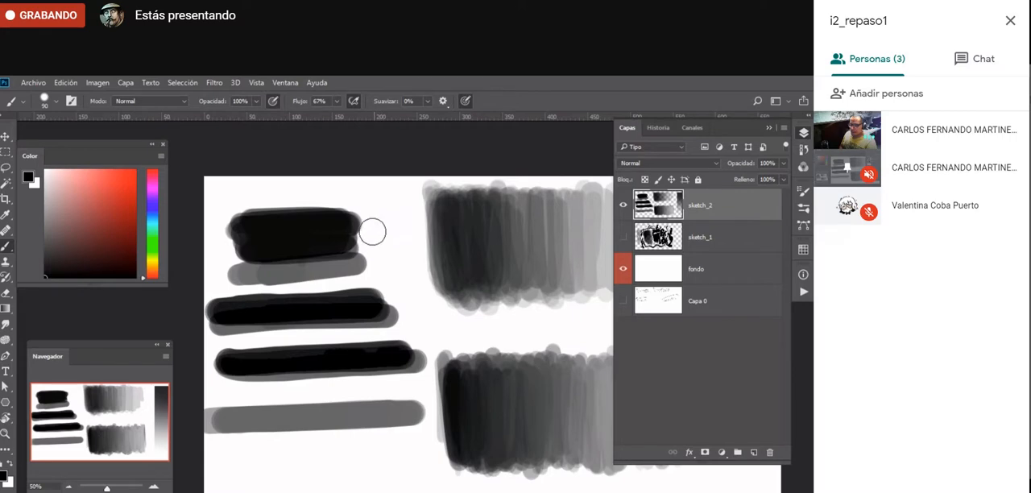
- Lasso all the test bars beside the gradations, delete them and deselect
key("l")
mouse_move(373, 208)
left_mouse_down()
mouse_move(214, 218)
mouse_move(193, 308)
mouse_move(203, 445)
mouse_move(261, 468)
mouse_move(438, 436)
left_mouse_up()
left_click_drag(436, 370, 377, 211)
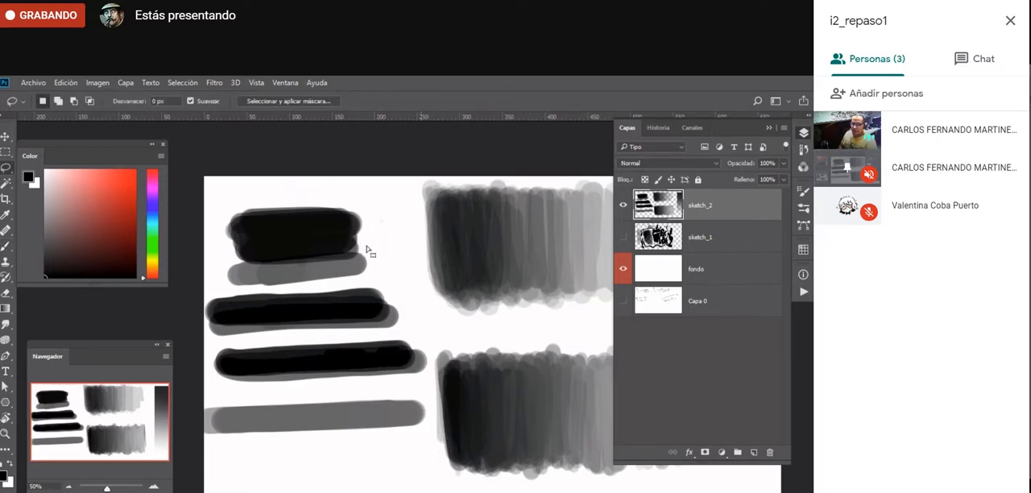
key("Delete")
key("ctrl+d")
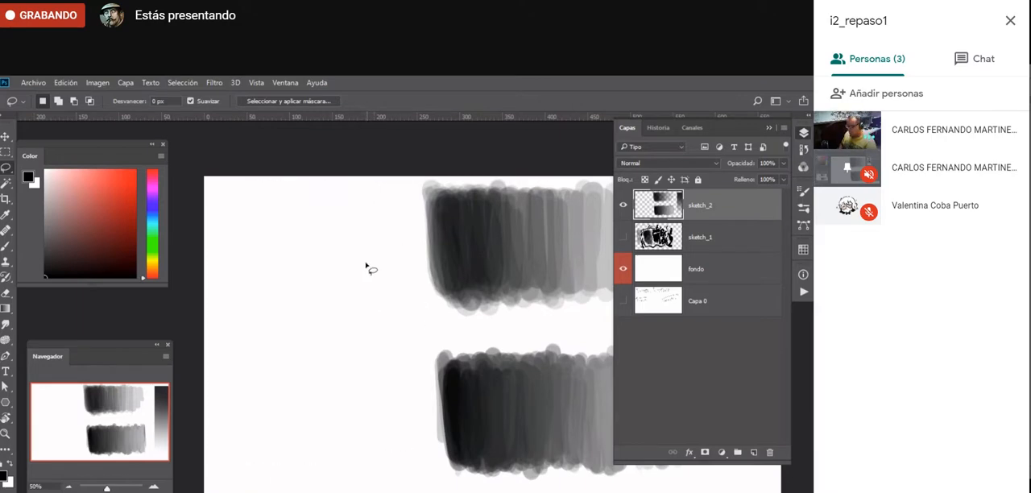
- Paint an overlapping black test bar in the cleared area, set the Brush flow to 100% and paint a second bar below it
key("b")
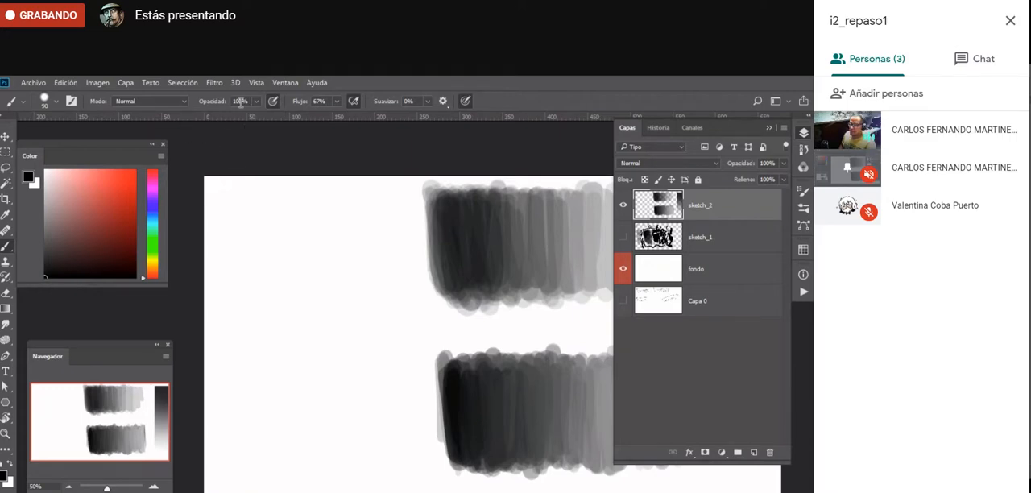
mouse_move(233, 230)
left_mouse_down()
mouse_move(351, 228)
mouse_move(238, 240)
mouse_move(327, 240)
left_mouse_up()
mouse_move(248, 248)
left_mouse_down()
mouse_move(352, 238)
mouse_move(221, 253)
mouse_move(360, 243)
mouse_move(258, 249)
left_mouse_up()
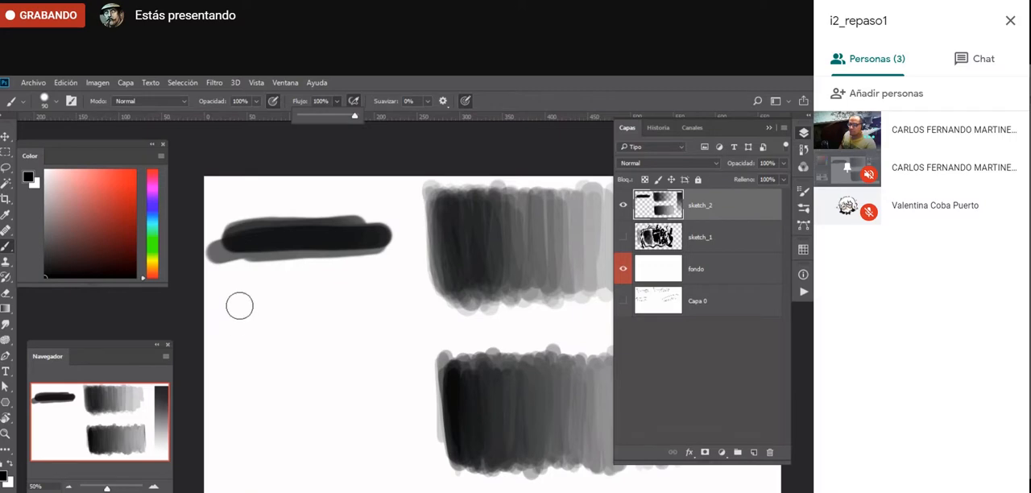
left_click(339, 104)
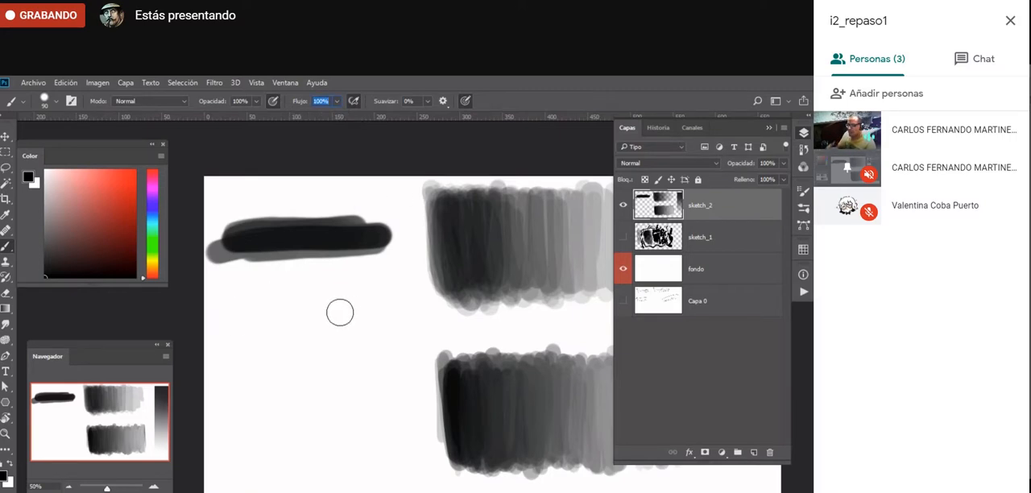
left_click(234, 311)
mouse_move(235, 311)
left_mouse_down()
mouse_move(360, 310)
mouse_move(225, 316)
mouse_move(394, 313)
mouse_move(228, 319)
mouse_move(375, 312)
mouse_move(229, 319)
mouse_move(295, 318)
left_mouse_up()
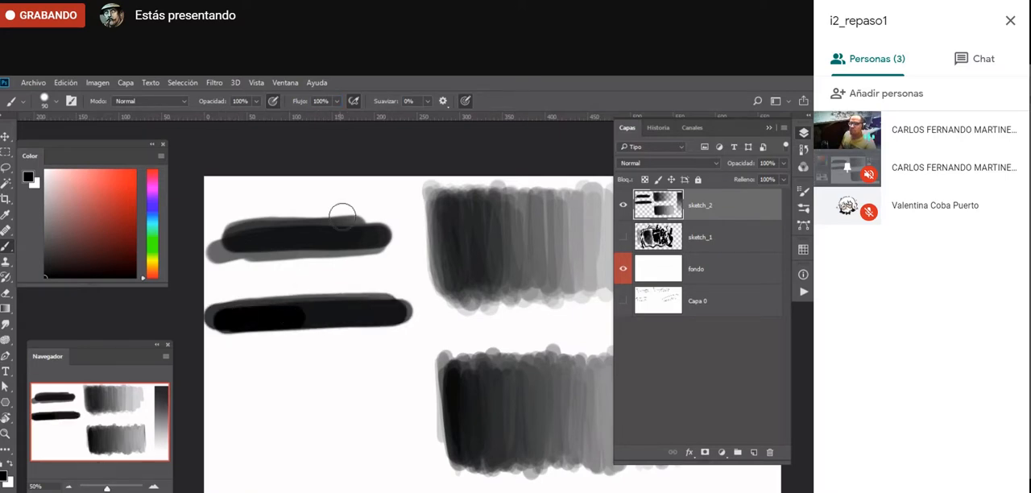
- Paint a layered test patch below the bars with Brush flow at 21%, and another beneath it with flow at 1%
left_click(338, 101)
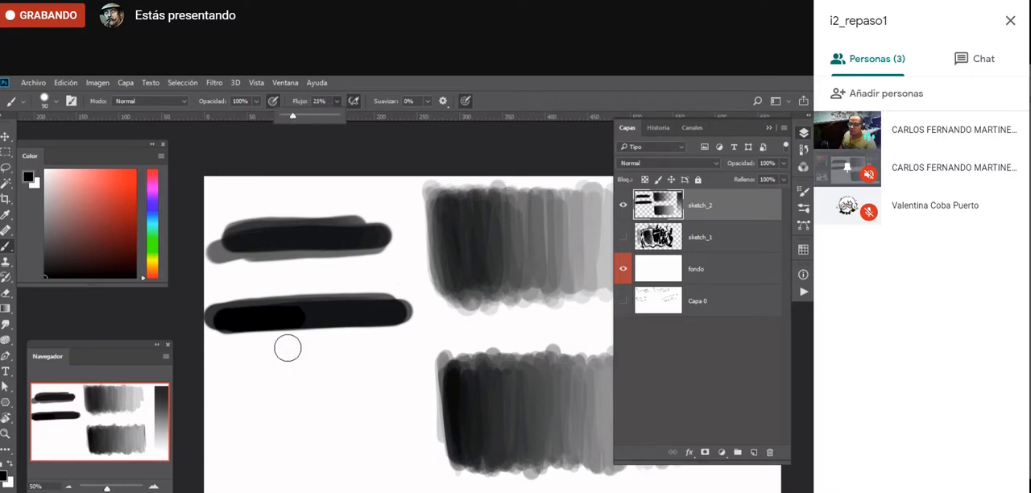
mouse_move(217, 364)
left_mouse_down()
mouse_move(388, 354)
mouse_move(226, 376)
mouse_move(393, 367)
mouse_move(360, 375)
mouse_move(216, 383)
mouse_move(392, 376)
mouse_move(218, 391)
mouse_move(398, 388)
mouse_move(219, 404)
mouse_move(390, 398)
mouse_move(234, 411)
mouse_move(356, 412)
left_mouse_up()
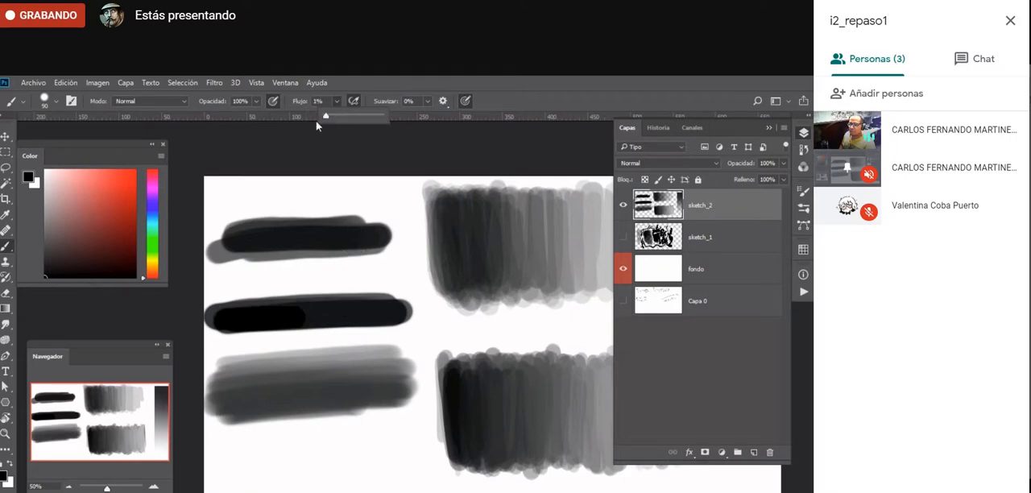
mouse_move(227, 445)
left_mouse_down()
mouse_move(404, 445)
mouse_move(213, 462)
mouse_move(398, 455)
mouse_move(248, 464)
mouse_move(394, 460)
mouse_move(260, 465)
mouse_move(394, 460)
mouse_move(224, 480)
mouse_move(400, 469)
mouse_move(297, 474)
mouse_move(382, 468)
mouse_move(309, 473)
left_mouse_up()
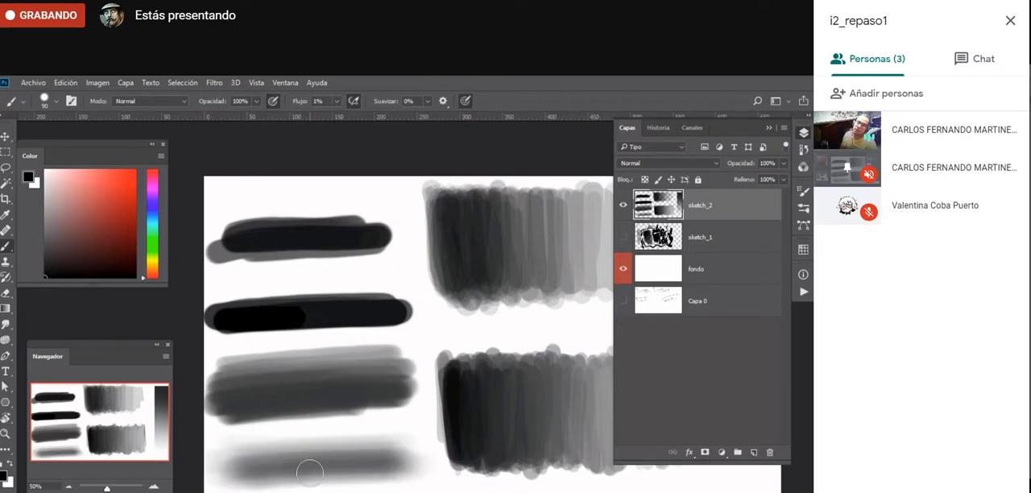
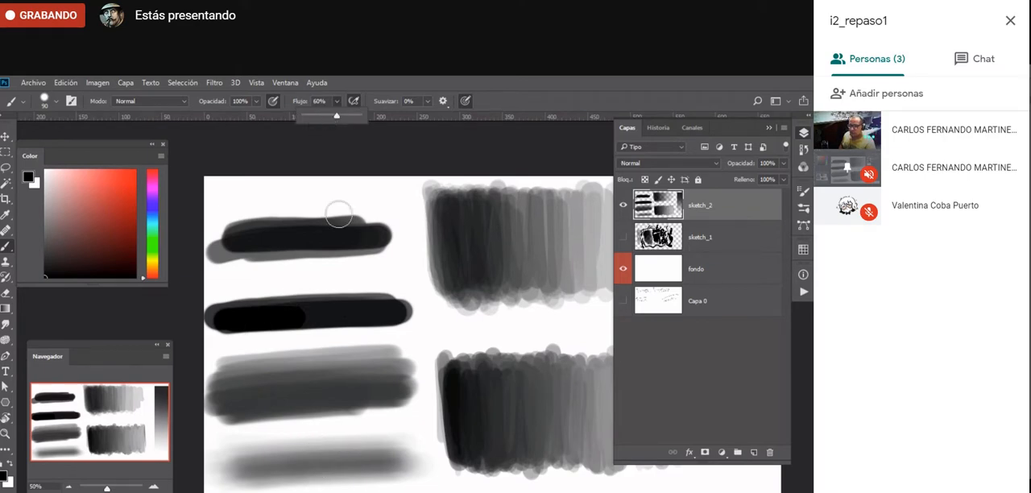
- Paint a layered black test bar above the existing bars with the Brush flow at 60%
mouse_move(216, 197)
left_mouse_down()
mouse_move(386, 191)
mouse_move(219, 197)
mouse_move(242, 200)
left_mouse_up()
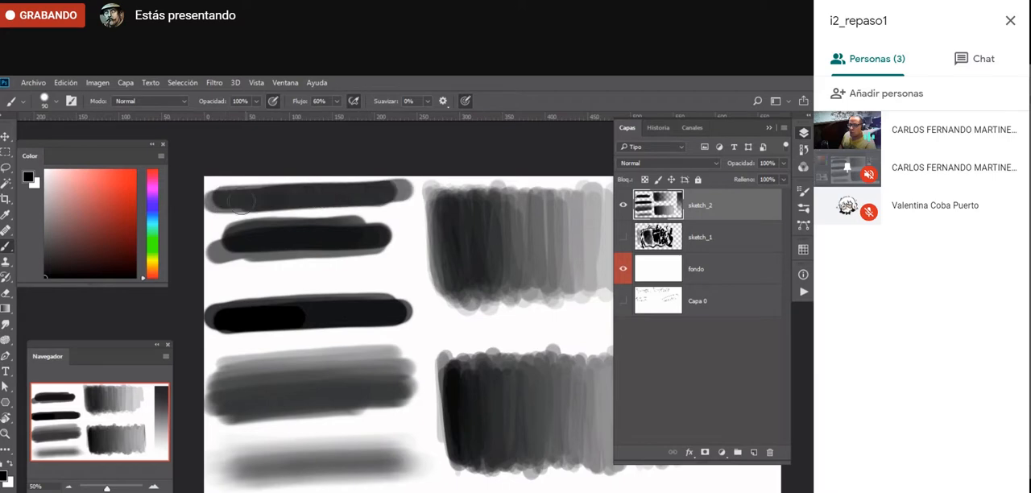
mouse_move(310, 196)
left_mouse_down()
mouse_move(402, 191)
mouse_move(258, 198)
left_mouse_up()
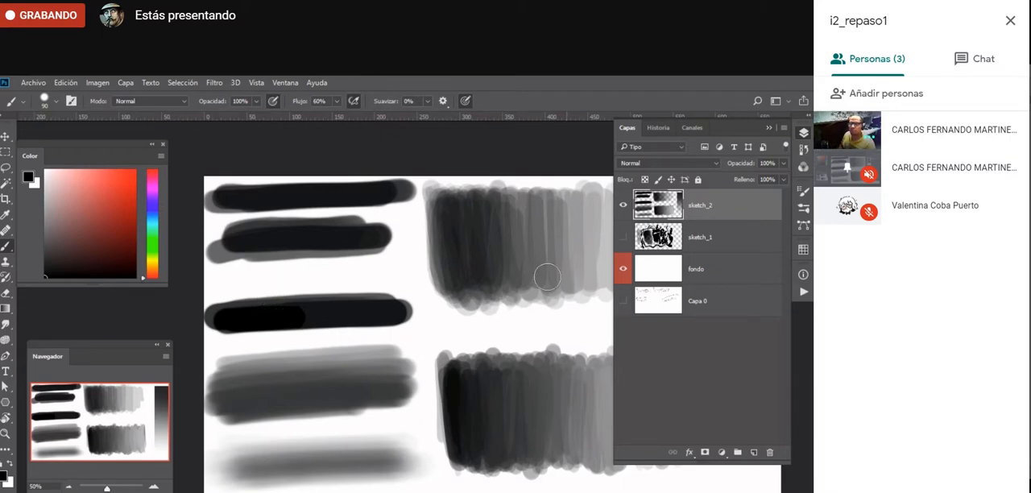
- Add a new layer above sketch_2 and hide sketch_2 to get a blank canvas
left_click(755, 451)
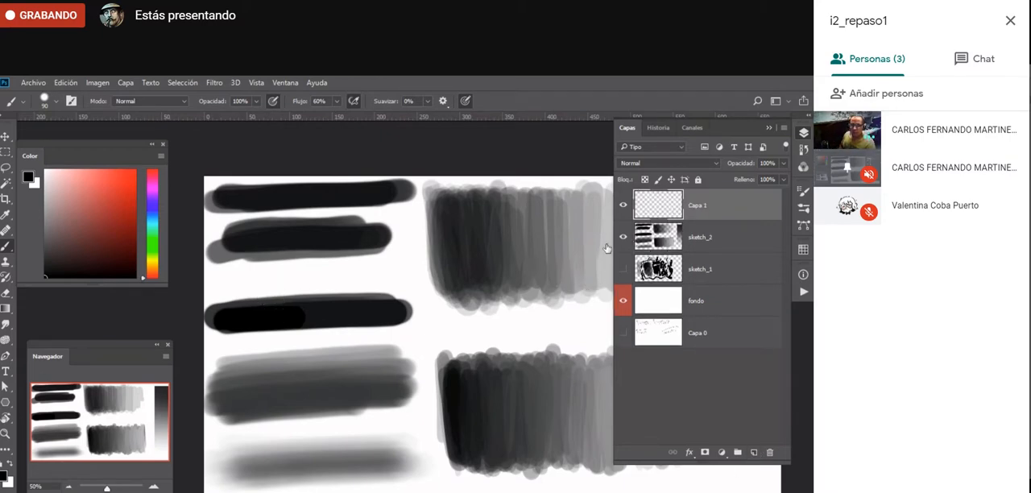
left_click(623, 237)
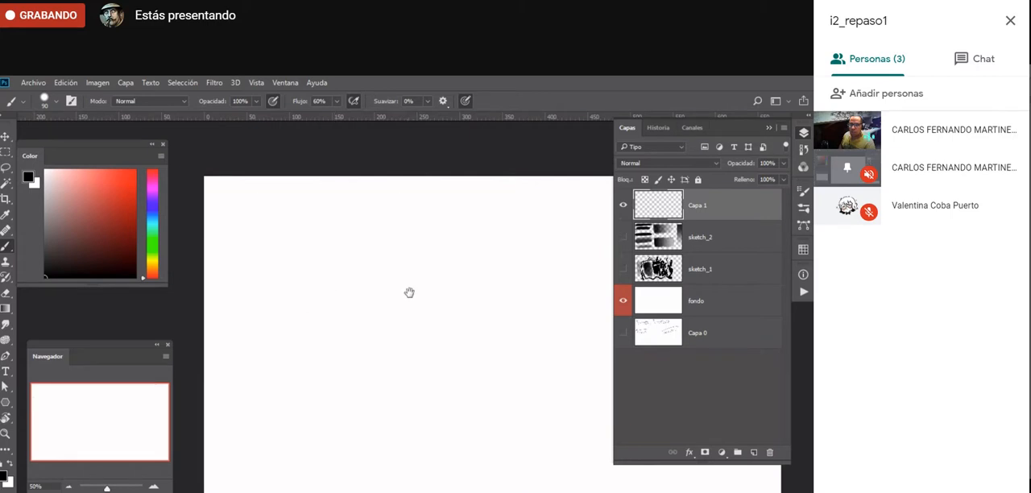
mouse_move(410, 292)
left_mouse_down()
mouse_move(345, 318)
mouse_move(376, 315)
mouse_move(368, 276)
left_mouse_up()
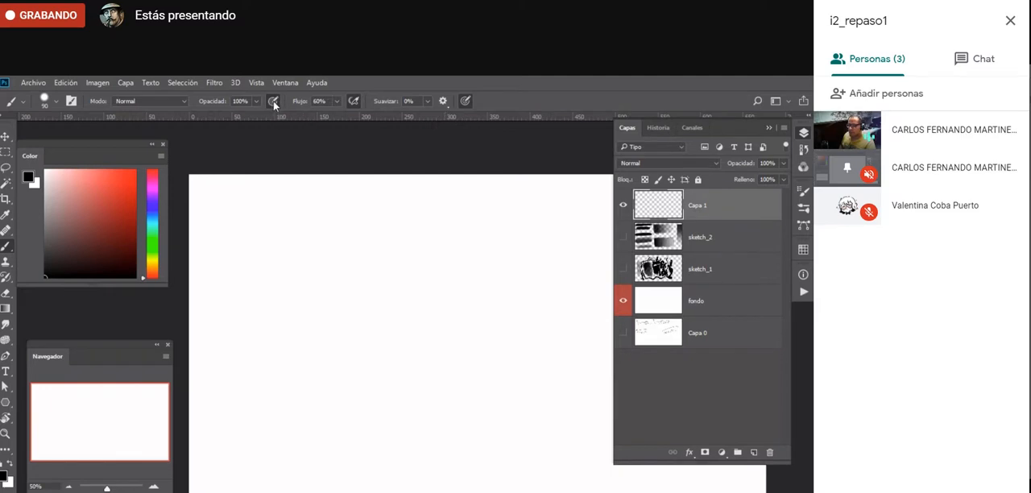
- Paint test scribbles with pen pressure controlling opacity and size, plus a wide one with pressure controlling opacity only
mouse_move(269, 244)
left_mouse_down()
mouse_move(318, 290)
mouse_move(456, 269)
left_mouse_up()
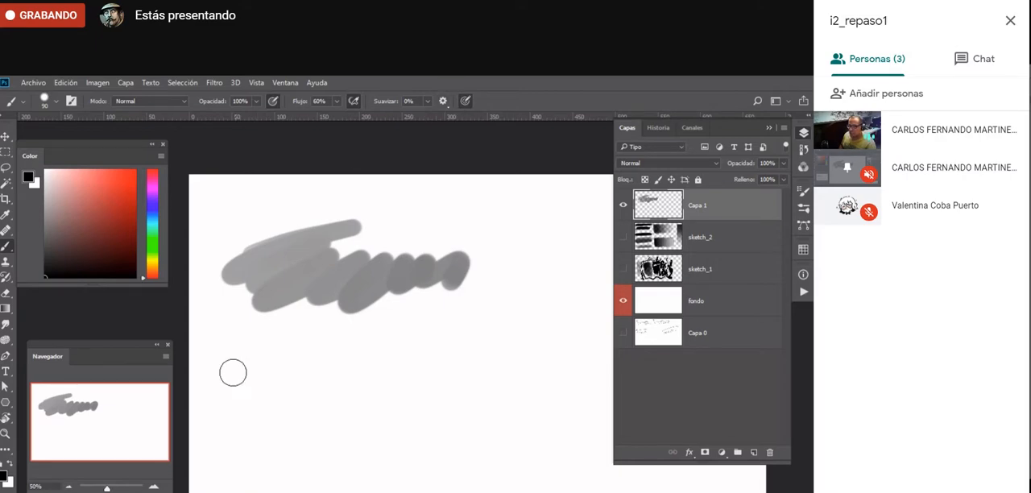
mouse_move(224, 364)
left_mouse_down()
mouse_move(227, 393)
mouse_move(278, 384)
mouse_move(264, 410)
mouse_move(305, 402)
mouse_move(331, 366)
mouse_move(358, 353)
mouse_move(359, 386)
mouse_move(444, 411)
mouse_move(397, 434)
mouse_move(459, 441)
mouse_move(472, 320)
mouse_move(524, 348)
left_mouse_up()
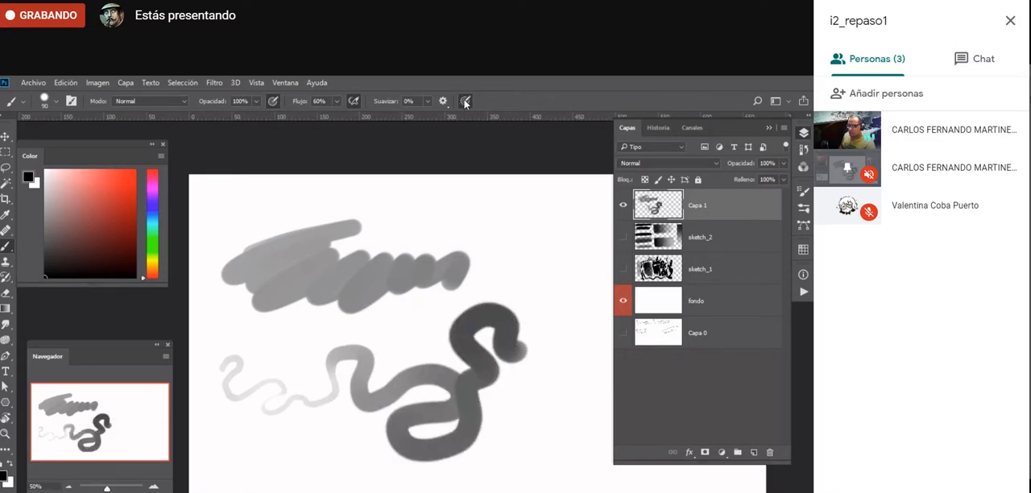
mouse_move(400, 202)
left_mouse_down()
mouse_move(539, 220)
mouse_move(574, 343)
left_mouse_up()
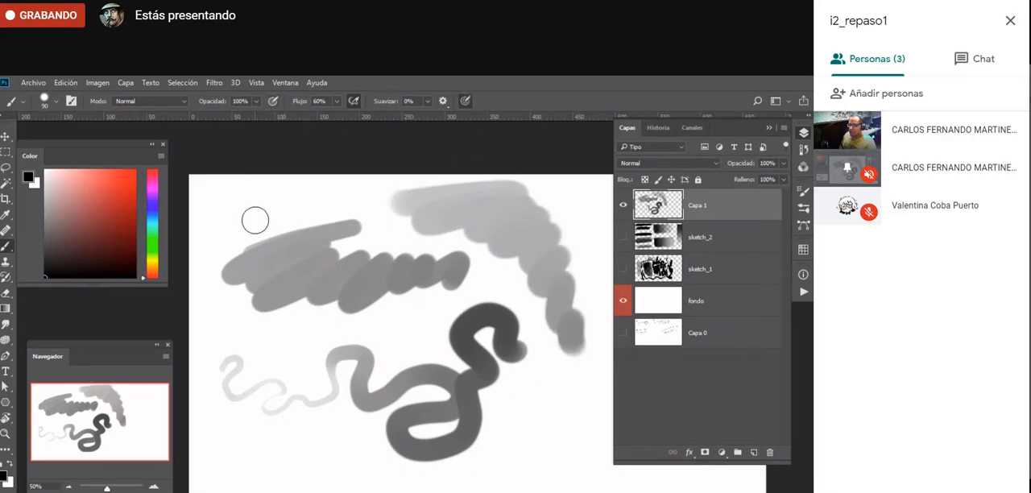
- Paint several curving solid black test strokes across the scribbles with pen pressure controlling only the brush size
mouse_move(244, 203)
left_mouse_down()
mouse_move(241, 229)
mouse_move(301, 225)
mouse_move(297, 278)
mouse_move(330, 390)
mouse_move(295, 342)
mouse_move(566, 303)
left_mouse_up()
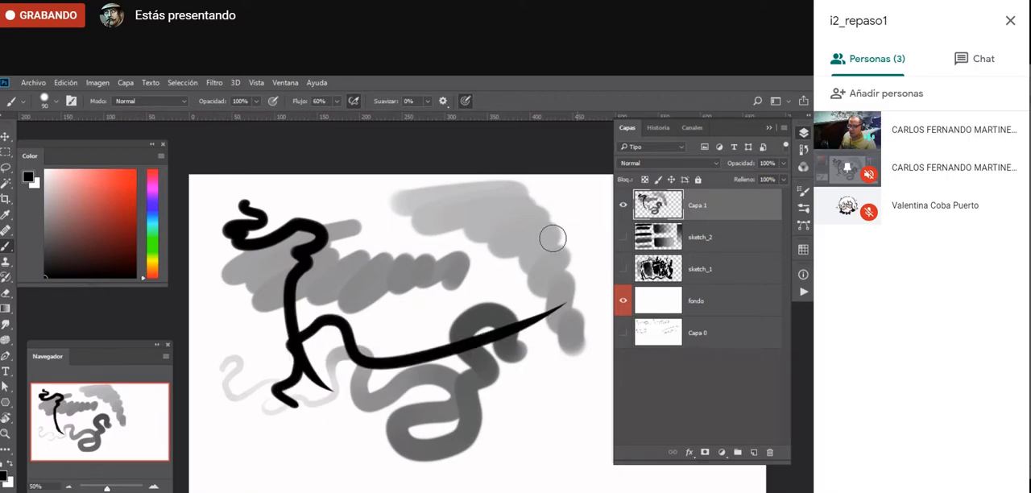
left_click_drag(439, 306, 421, 205)
left_click_drag(450, 260, 322, 407)
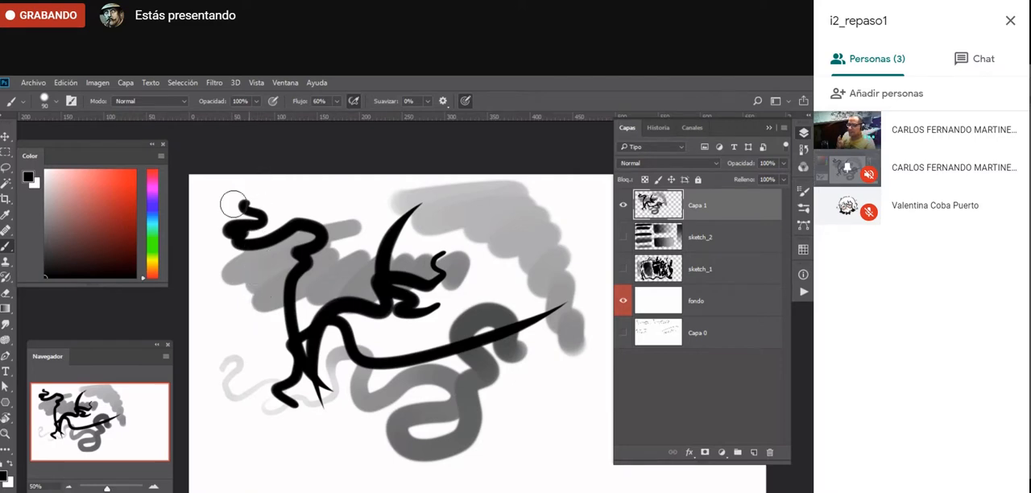
- Select the whole canvas, delete all test strokes on the new layer and deselect
key("ctrl+a")
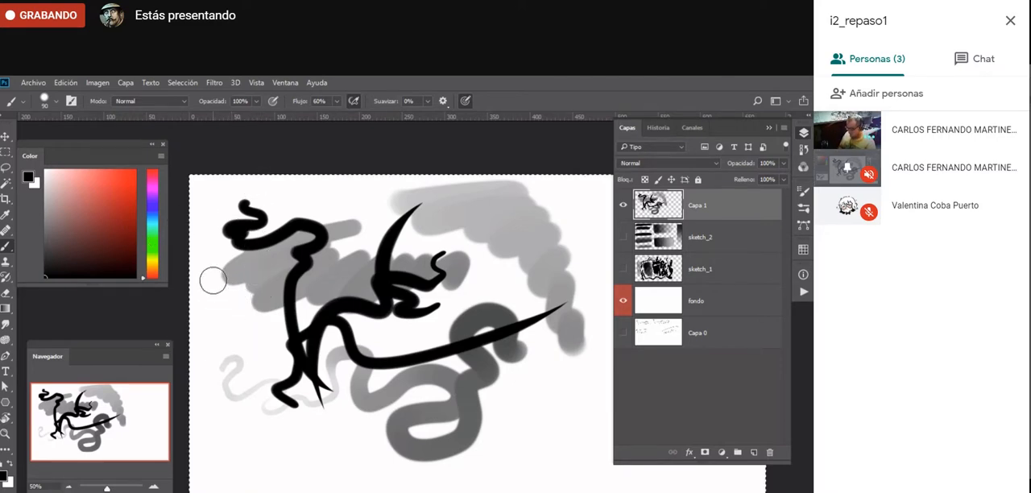
key("Delete")
key("ctrl+d")
- Return to the Brush tool, reduce its size to 20 and switch to full-screen view without panels
key("shift+b")
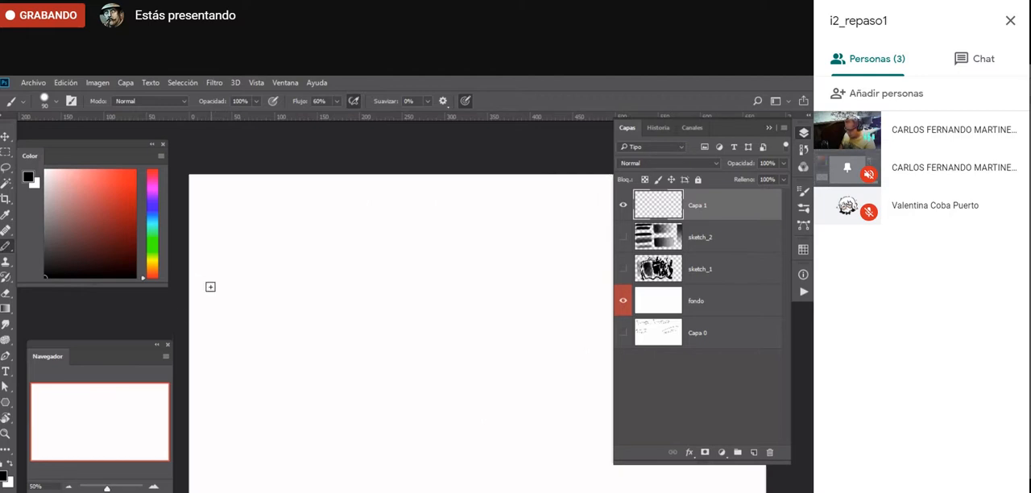
key("shift+b")
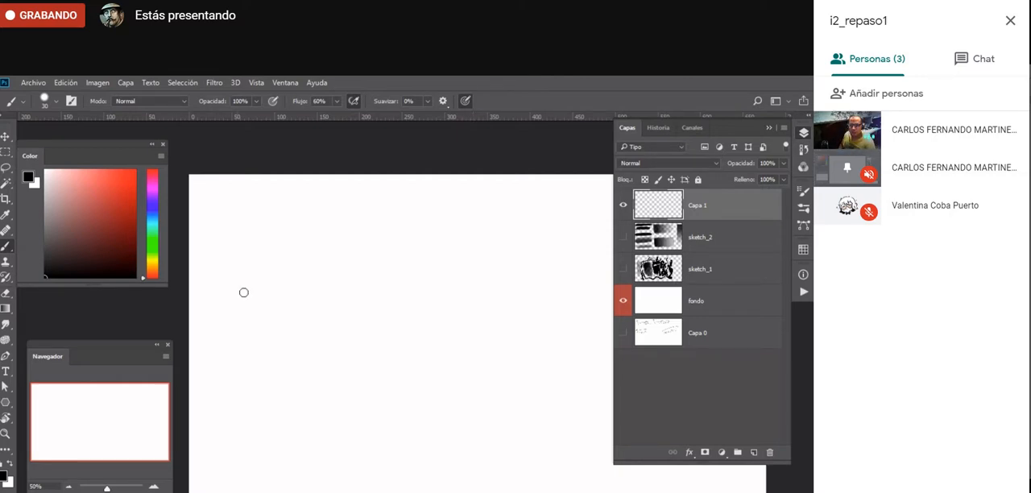
left_click_drag(350, 355, 318, 357)
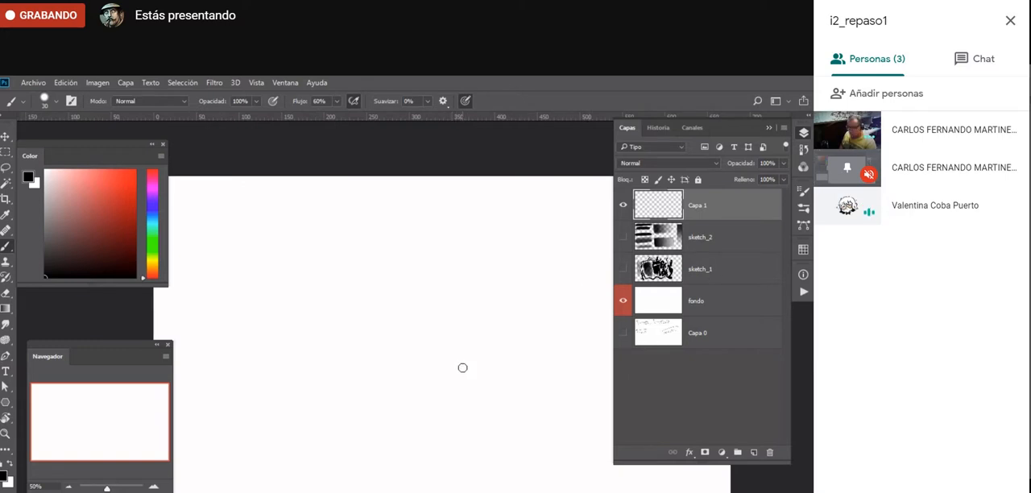
key("bracketleft")
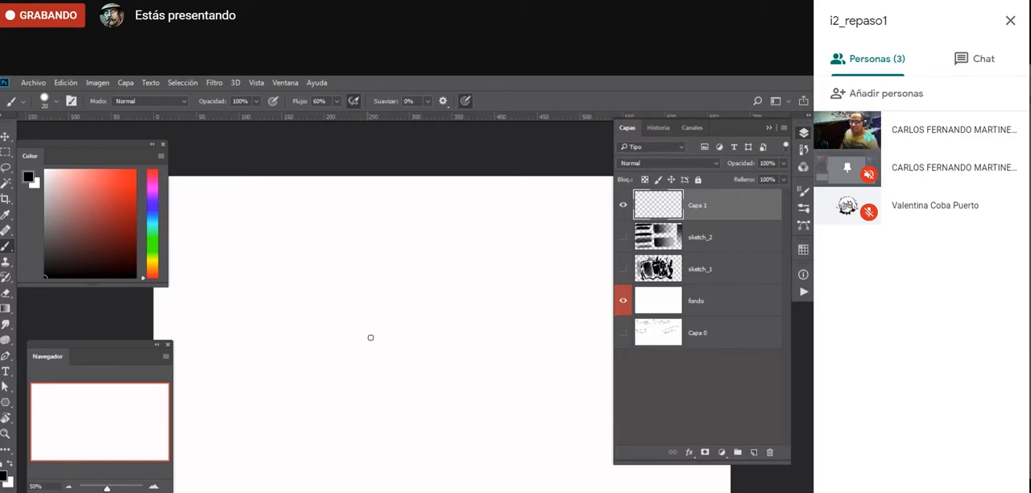
key("f")
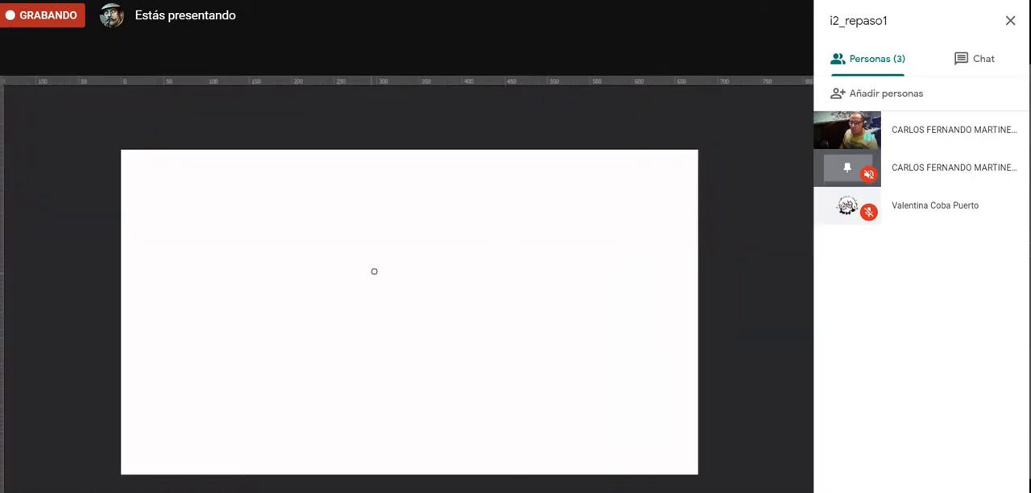
- Undo a first loose outline, and sketch the eel's brow line, faceted head shape and both eyes
mouse_move(304, 254)
left_mouse_down()
mouse_move(249, 288)
mouse_move(478, 270)
mouse_move(435, 387)
mouse_move(221, 357)
mouse_move(208, 332)
left_mouse_up()
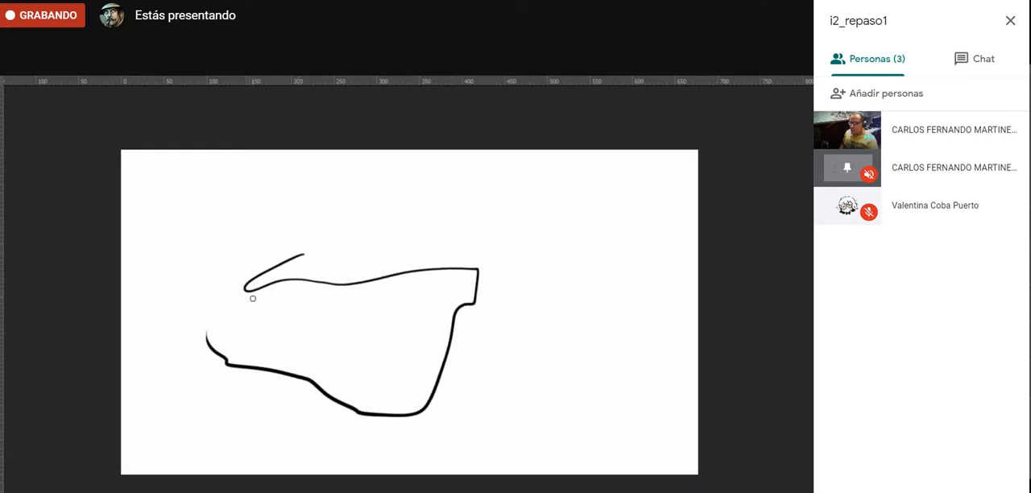
key("ctrl+z")
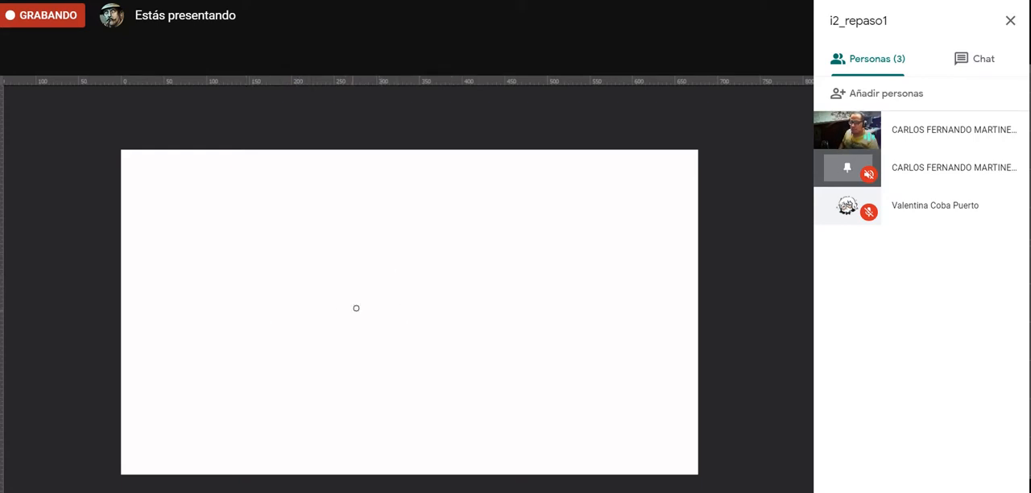
mouse_move(267, 302)
left_mouse_down()
mouse_move(404, 247)
mouse_move(496, 247)
mouse_move(538, 271)
mouse_move(345, 280)
left_mouse_up()
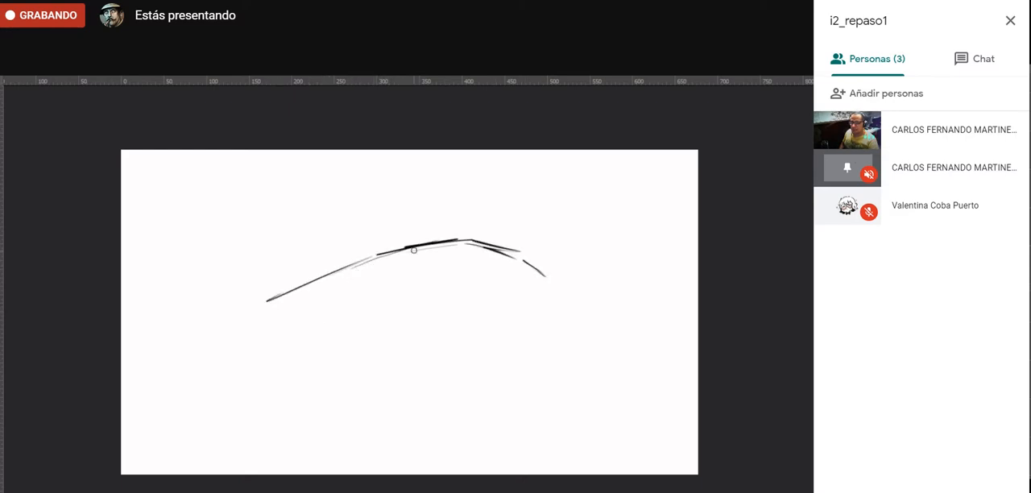
mouse_move(413, 251)
left_mouse_down()
mouse_move(378, 297)
mouse_move(453, 361)
mouse_move(520, 350)
mouse_move(552, 323)
mouse_move(461, 246)
mouse_move(504, 256)
mouse_move(468, 368)
mouse_move(451, 371)
mouse_move(400, 282)
mouse_move(441, 267)
left_mouse_up()
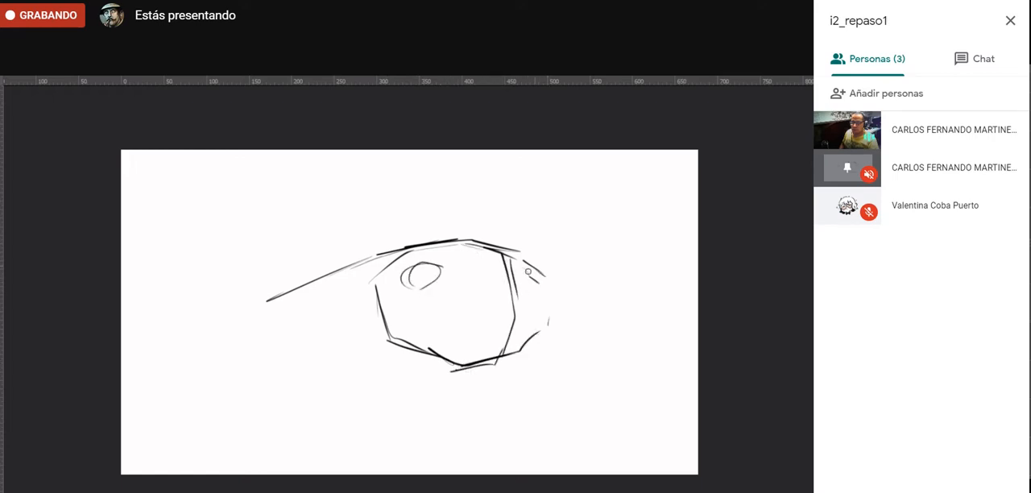
left_click_drag(528, 271, 541, 266)
left_click_drag(441, 266, 402, 284)
- Sketch the eel's mouth line and lower jaw, and add curved gill folds behind the head
mouse_move(384, 318)
left_mouse_down()
mouse_move(512, 330)
mouse_move(529, 325)
mouse_move(551, 282)
mouse_move(521, 325)
left_mouse_up()
mouse_move(457, 331)
left_mouse_down()
mouse_move(375, 311)
mouse_move(425, 330)
mouse_move(554, 316)
mouse_move(506, 354)
mouse_move(395, 359)
left_mouse_up()
mouse_move(354, 323)
left_mouse_down()
mouse_move(379, 351)
mouse_move(451, 364)
mouse_move(371, 343)
left_mouse_up()
left_click_drag(342, 288, 377, 353)
mouse_move(377, 353)
left_mouse_down()
mouse_move(333, 308)
mouse_move(326, 335)
left_mouse_up()
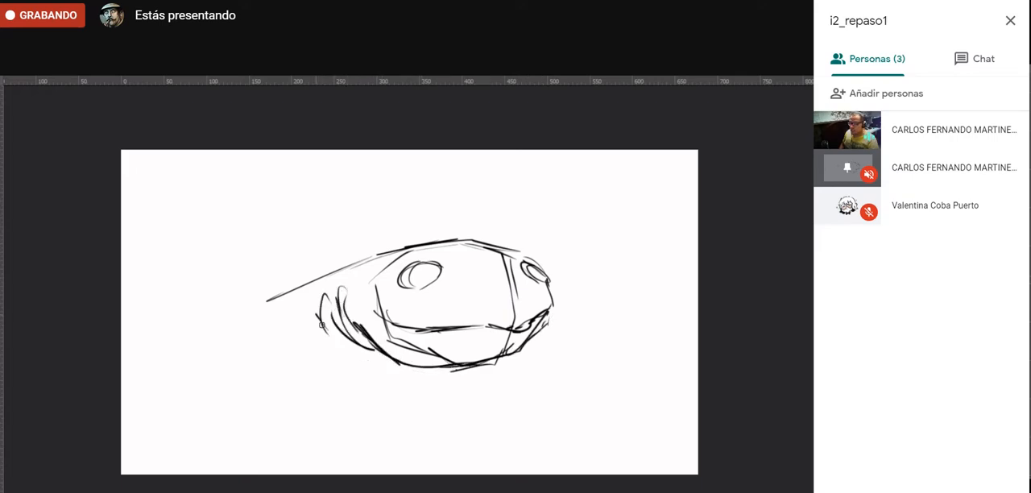
left_click_drag(322, 297, 317, 354)
left_click_drag(309, 308, 311, 349)
- Sketch the long raised ridge running along the eel's back from the top of the head
mouse_move(495, 244)
left_mouse_down()
mouse_move(393, 223)
mouse_move(294, 264)
left_mouse_up()
mouse_move(362, 230)
left_mouse_down()
mouse_move(235, 279)
mouse_move(221, 305)
left_mouse_up()
mouse_move(222, 307)
left_mouse_down()
mouse_move(319, 275)
mouse_move(265, 299)
left_mouse_up()
left_click_drag(282, 288, 406, 247)
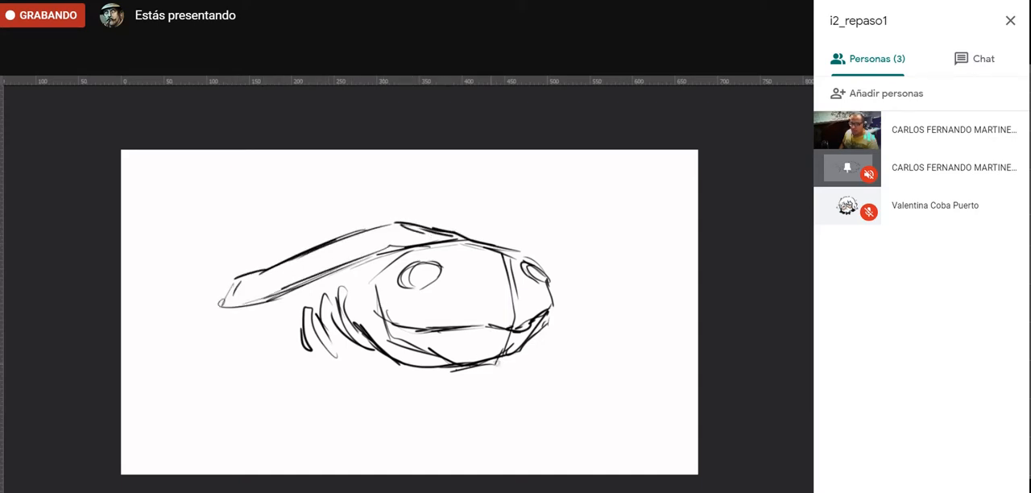
- Sketch the eel's belly line and the rounded rear contour of the body, joining it to the back ridge
left_click_drag(498, 361, 344, 396)
mouse_move(271, 302)
left_mouse_down()
mouse_move(211, 320)
mouse_move(191, 344)
left_mouse_up()
mouse_move(195, 321)
left_mouse_down()
mouse_move(188, 385)
mouse_move(233, 429)
left_mouse_up()
left_click_drag(330, 423, 236, 437)
left_click_drag(368, 397, 296, 414)
mouse_move(327, 403)
left_mouse_down()
mouse_move(274, 432)
mouse_move(181, 381)
mouse_move(200, 322)
mouse_move(235, 303)
left_mouse_up()
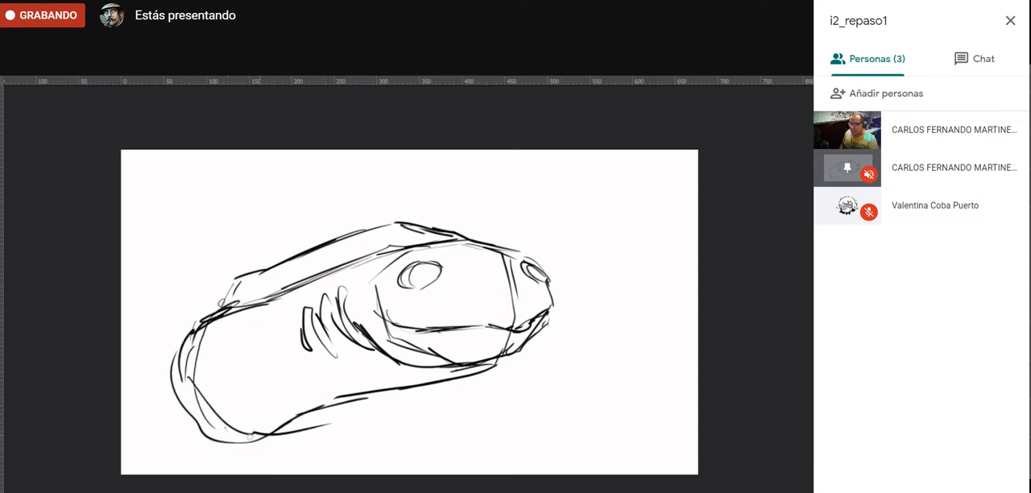
left_click_drag(245, 439, 351, 430)
- Leave full-screen view and rename the eel drawing's layer to sketch_anguila
key("f")
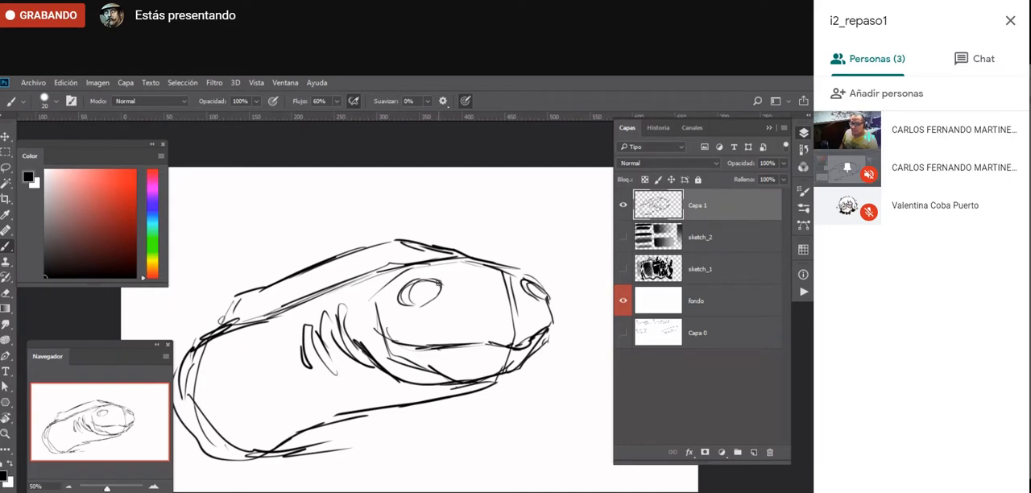
double_click(694, 207)
type("sket")
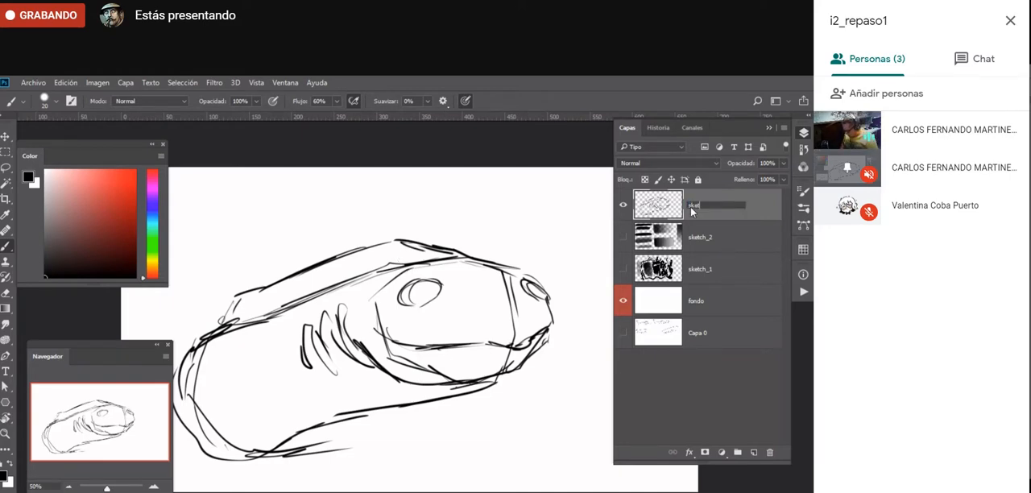
type("ch_anguila")
key("Return")
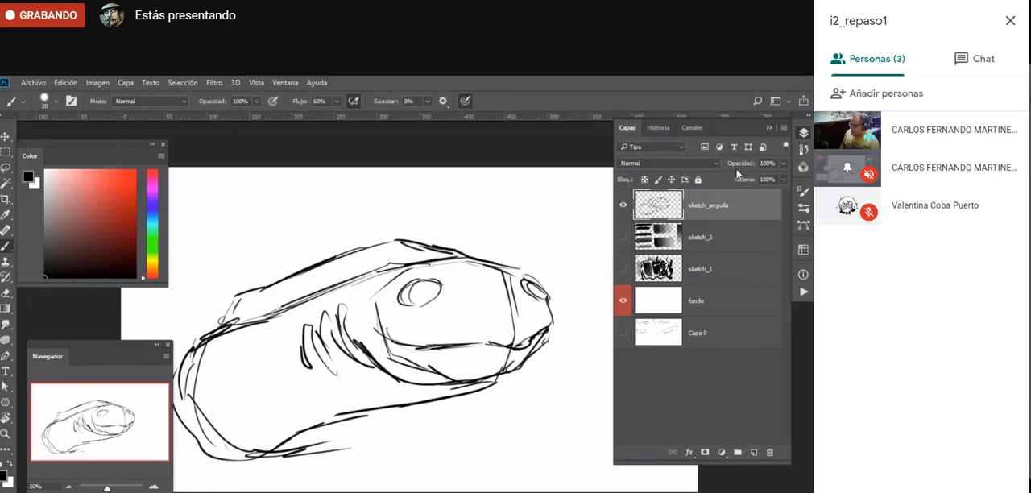
- Lower the opacity of the sketch_anguila layer to 30%
left_click(783, 163)
left_click_drag(749, 175, 741, 180)
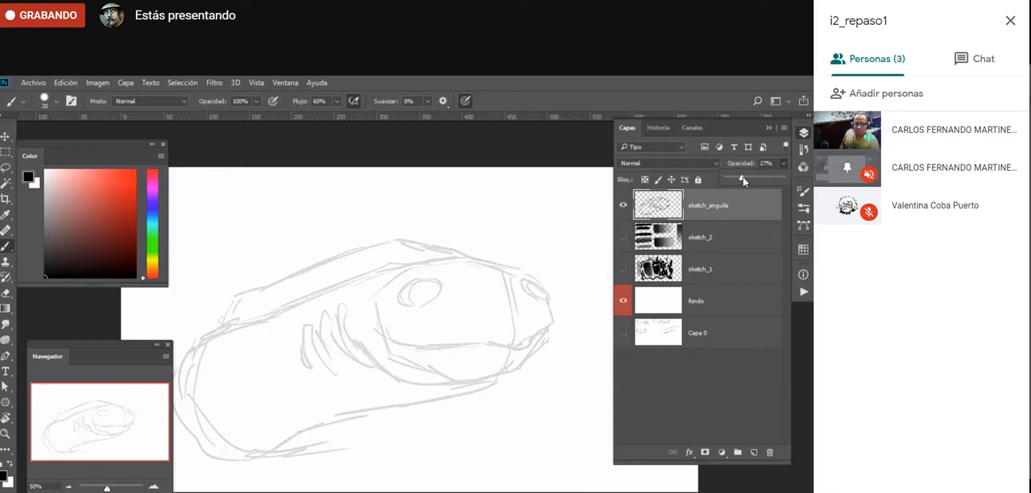
left_click(734, 205)
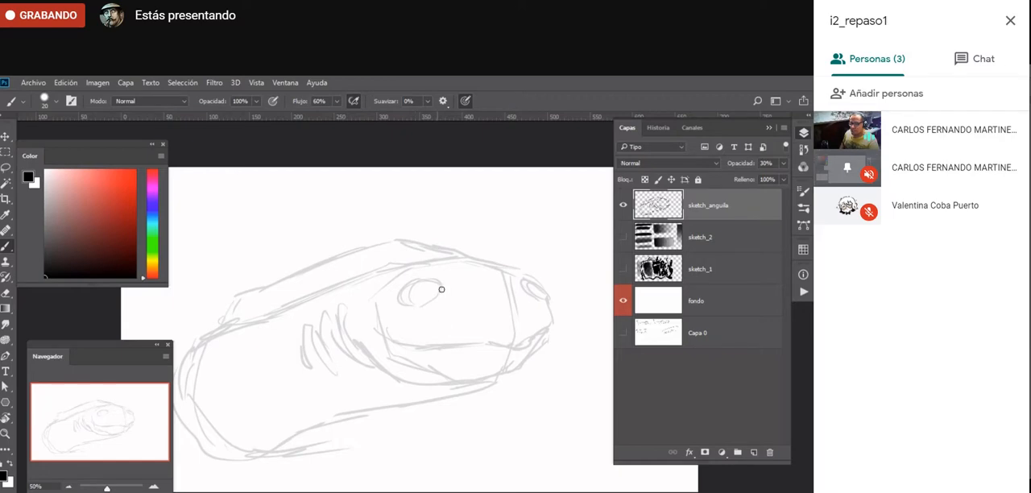
- Add strokes around the eyes, hatching along the belly and lines on the back, and restore the layer opacity to 100%
left_click_drag(392, 307, 418, 315)
left_click_drag(520, 284, 530, 303)
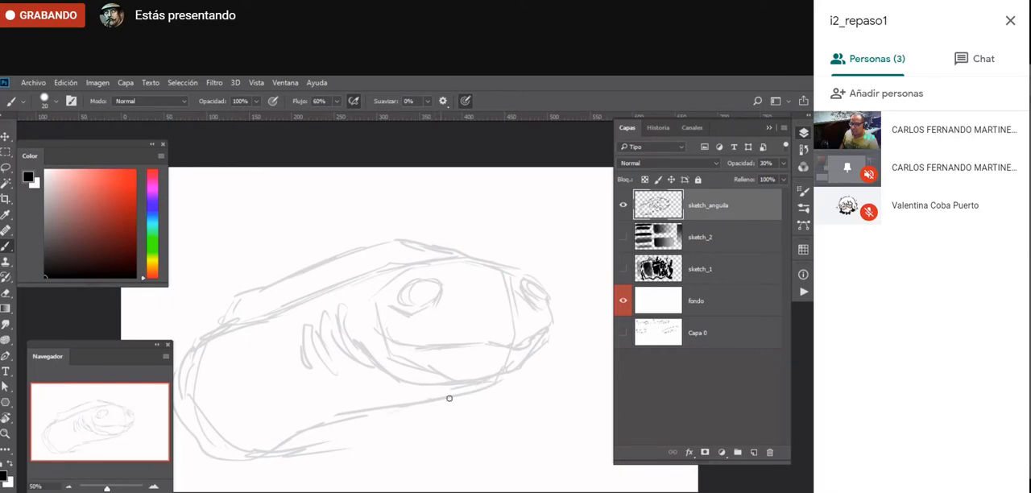
mouse_move(450, 398)
left_mouse_down()
mouse_move(345, 393)
mouse_move(306, 403)
mouse_move(348, 425)
mouse_move(301, 428)
mouse_move(301, 442)
mouse_move(390, 383)
mouse_move(415, 396)
left_mouse_up()
left_click_drag(338, 425, 311, 462)
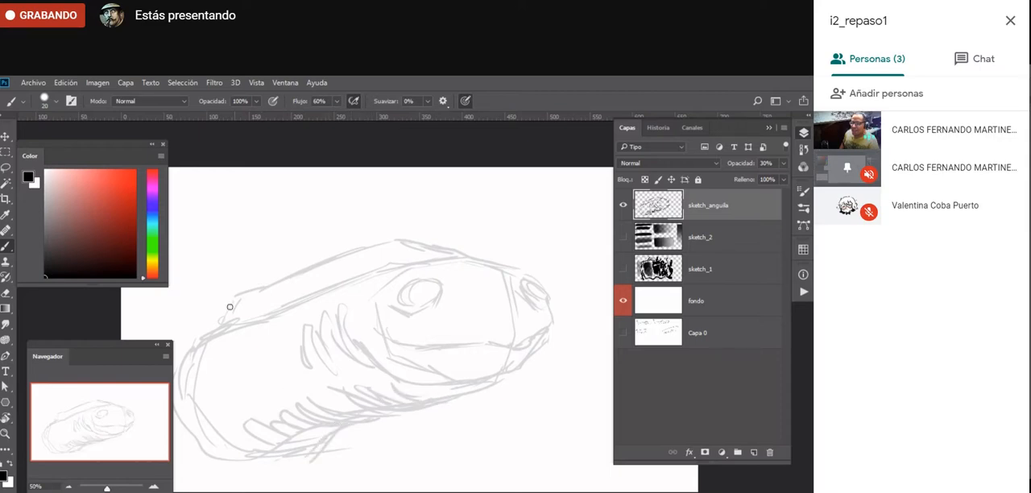
mouse_move(229, 307)
left_mouse_down()
mouse_move(201, 309)
mouse_move(336, 256)
left_mouse_up()
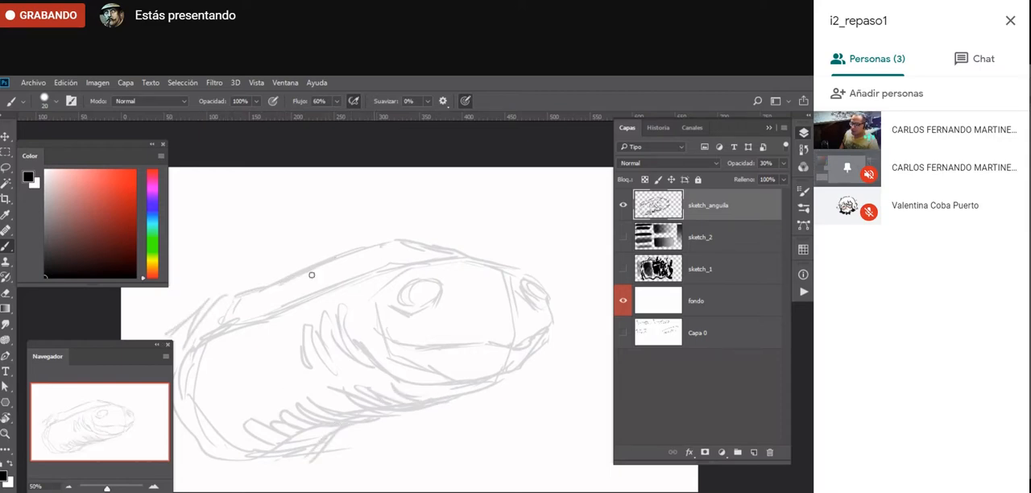
left_click_drag(259, 469, 232, 470)
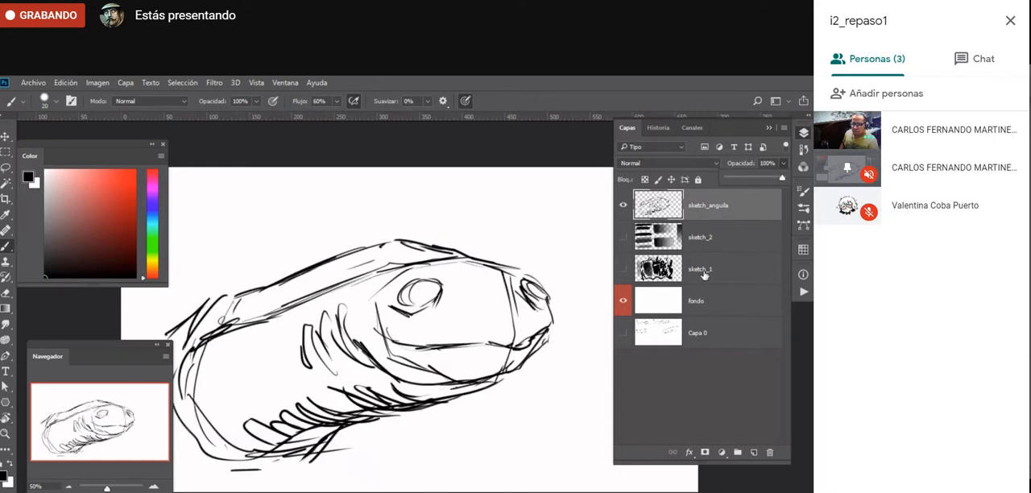
left_click(728, 206)
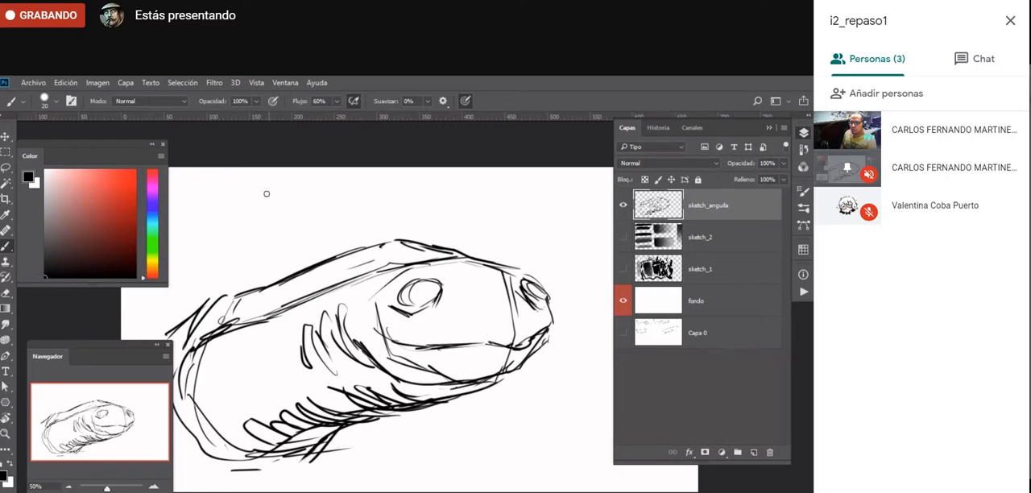
- Hand-letter "CTRL+U" above the eel with the Brush and open the Hue/Saturation adjustment for the sketch_anguila layer
mouse_move(260, 195)
left_mouse_down()
mouse_move(273, 204)
mouse_move(301, 188)
left_mouse_up()
mouse_move(288, 190)
left_mouse_down()
mouse_move(313, 202)
mouse_move(366, 192)
left_mouse_up()
mouse_move(354, 182)
left_mouse_down()
mouse_move(354, 203)
mouse_move(393, 178)
left_mouse_up()
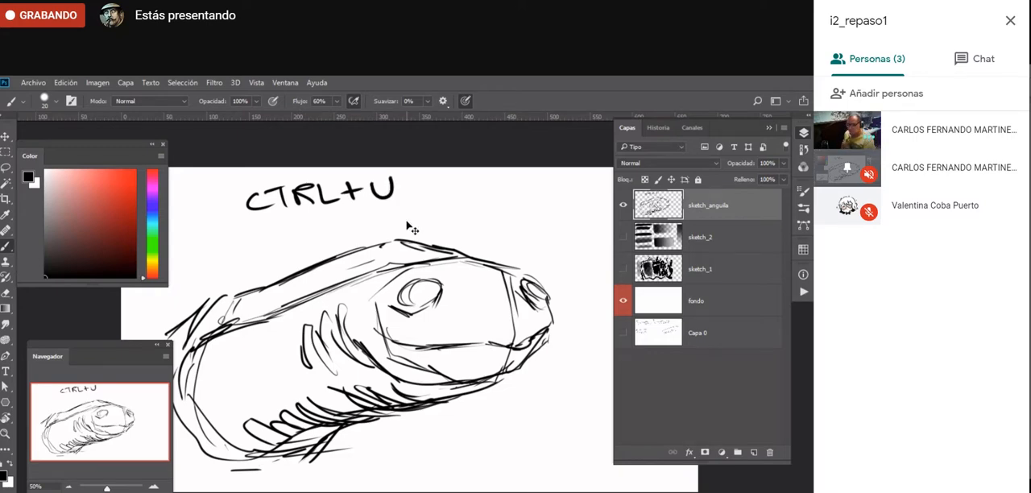
key("ctrl+u")
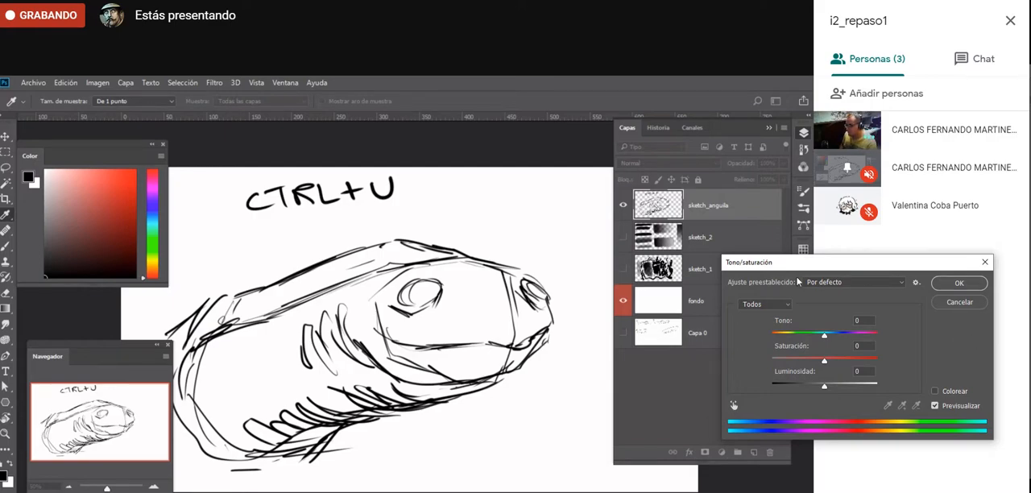
- Set Hue to 0 and Lightness to +81 in the Hue/Saturation adjustment and apply it to the sketch_anguila layer
left_click_drag(825, 268, 575, 202)
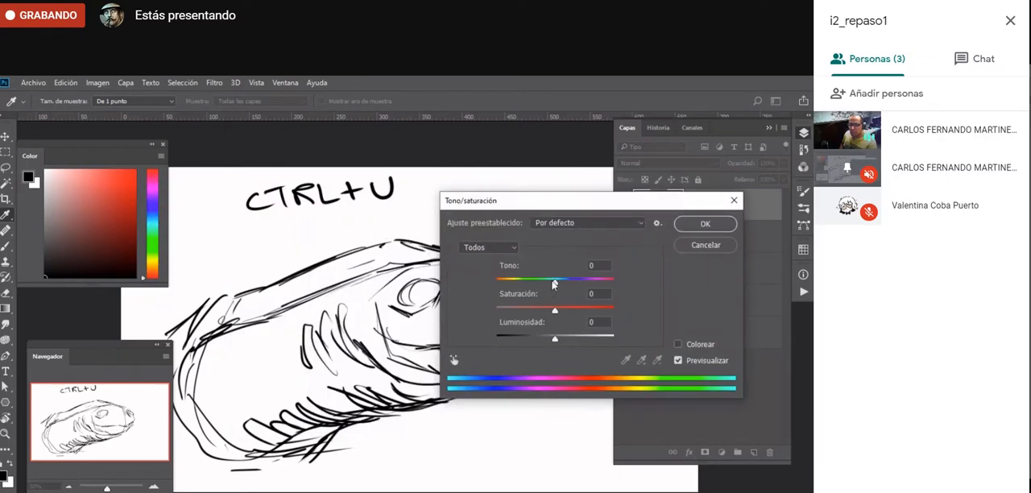
left_click_drag(553, 284, 548, 284)
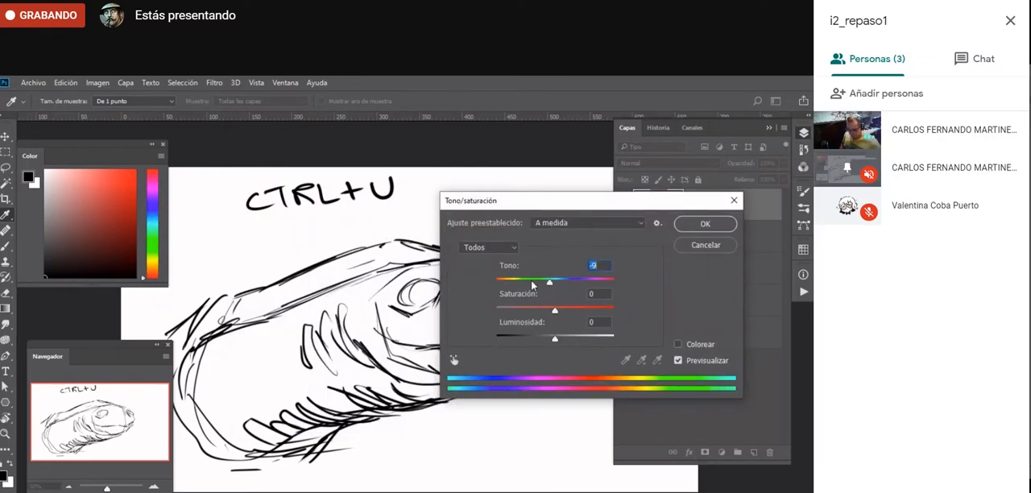
type("0")
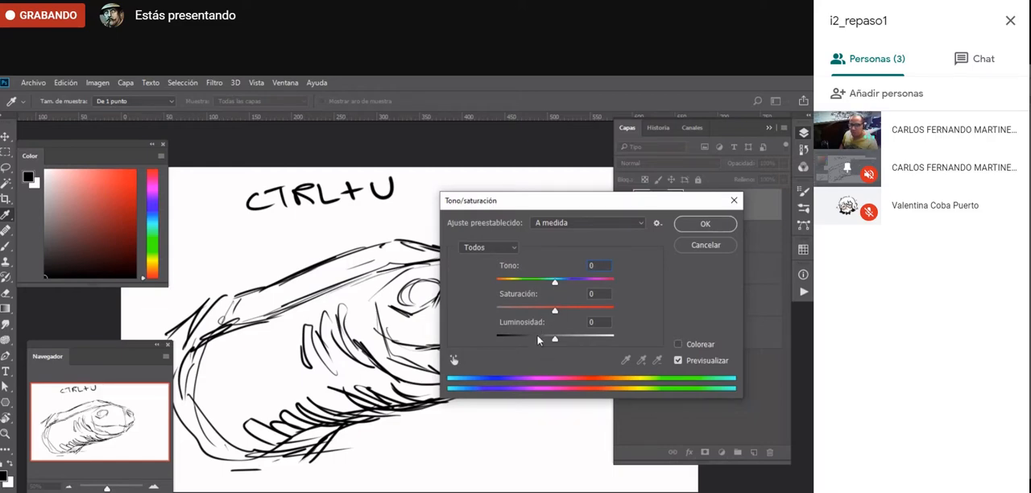
left_click_drag(512, 205, 566, 192)
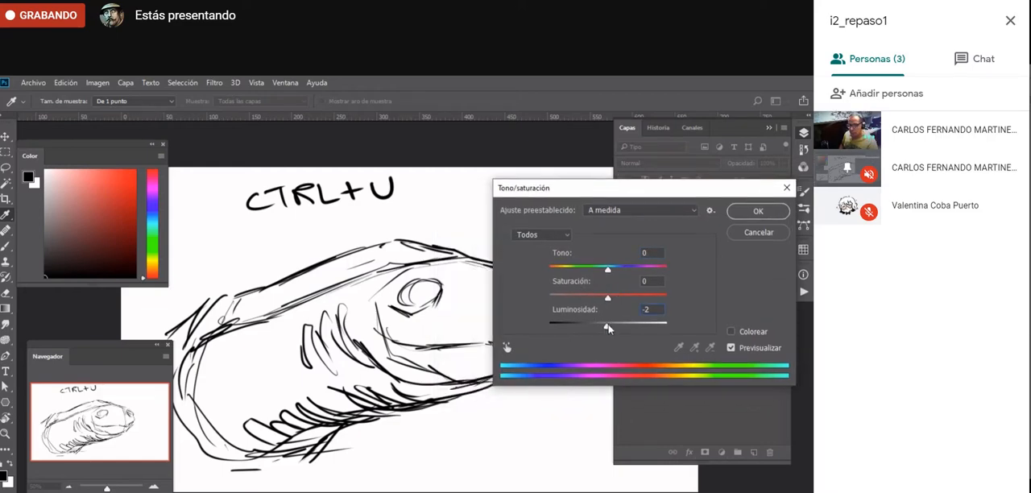
left_click_drag(608, 328, 655, 327)
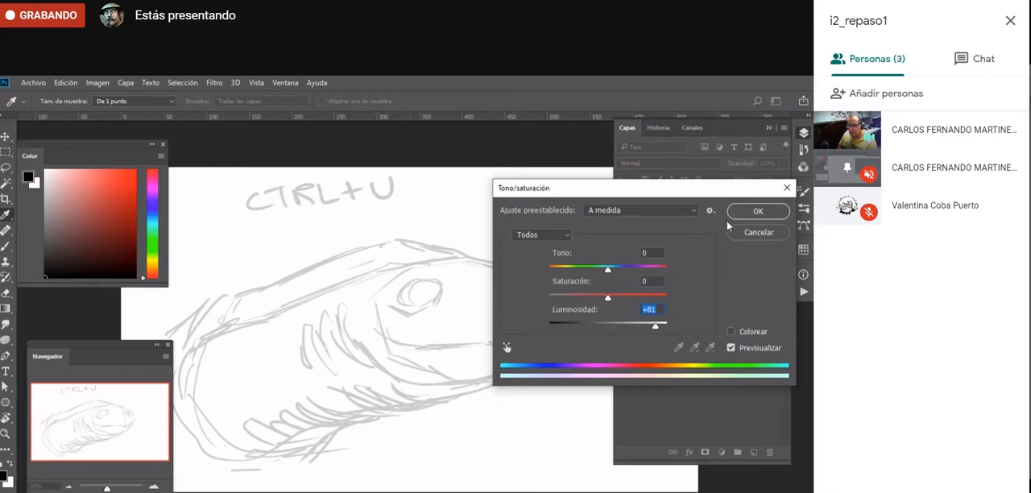
left_click(751, 213)
- Lasso the eel without the lettering, scale it down to about 69%, reposition it near the canvas centre and deselect
key("z")
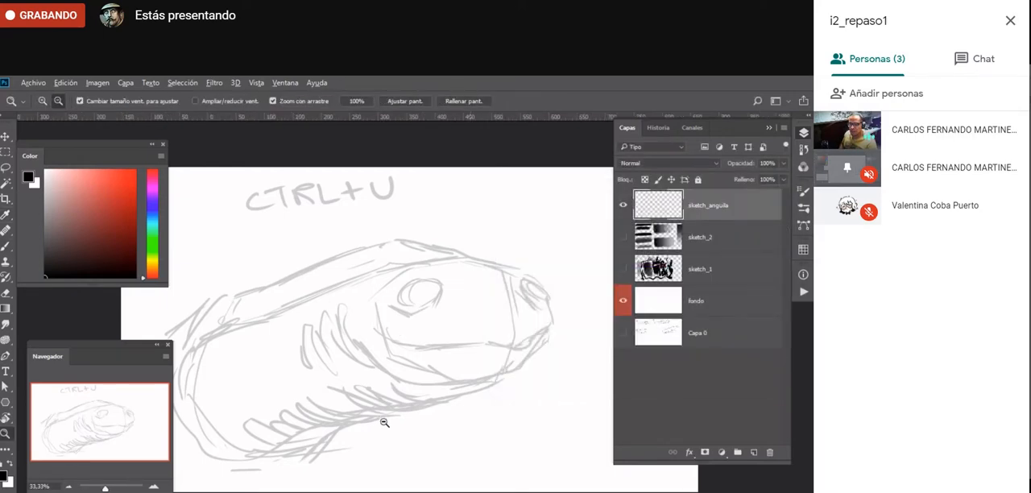
left_click(406, 379, "alt")
key("l")
mouse_move(403, 286)
left_mouse_down()
mouse_move(234, 463)
mouse_move(407, 287)
left_mouse_up()
key("ctrl+t")
left_click_drag(545, 283, 494, 317)
left_click_drag(436, 375, 483, 363)
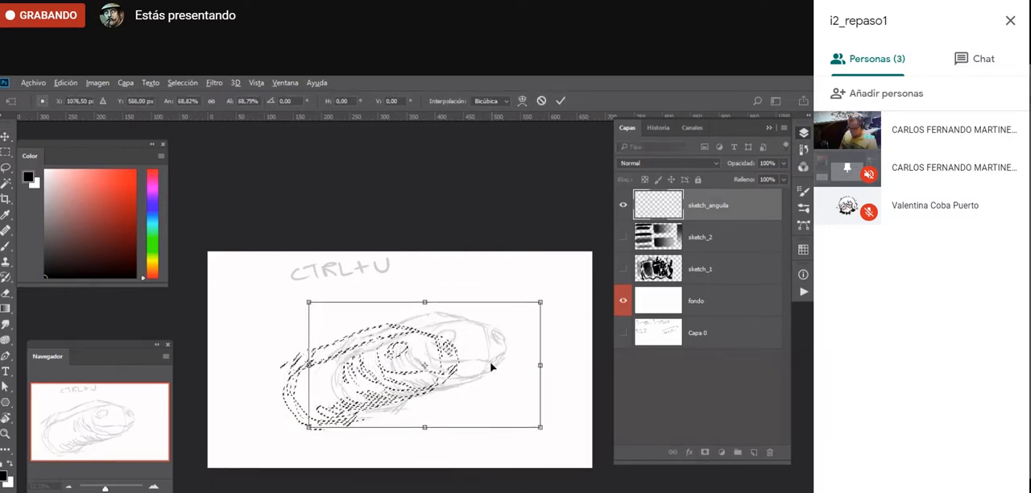
key("Return")
key("ctrl+t")
left_click_drag(506, 311, 494, 318)
key("Return")
key("ctrl+d")
- Return to the Brush and pick a light gray foreground colour and a dark gray background colour
key("b")
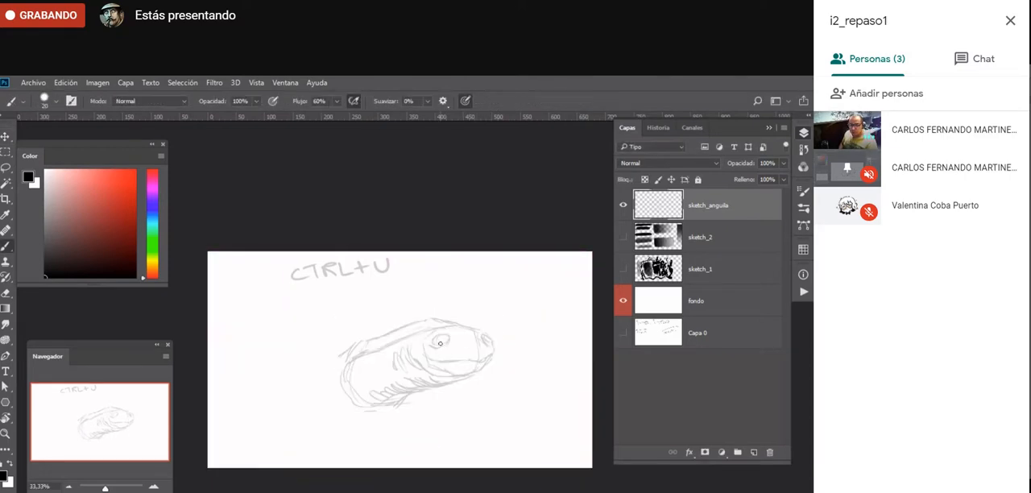
key("x")
left_click_drag(46, 202, 46, 183)
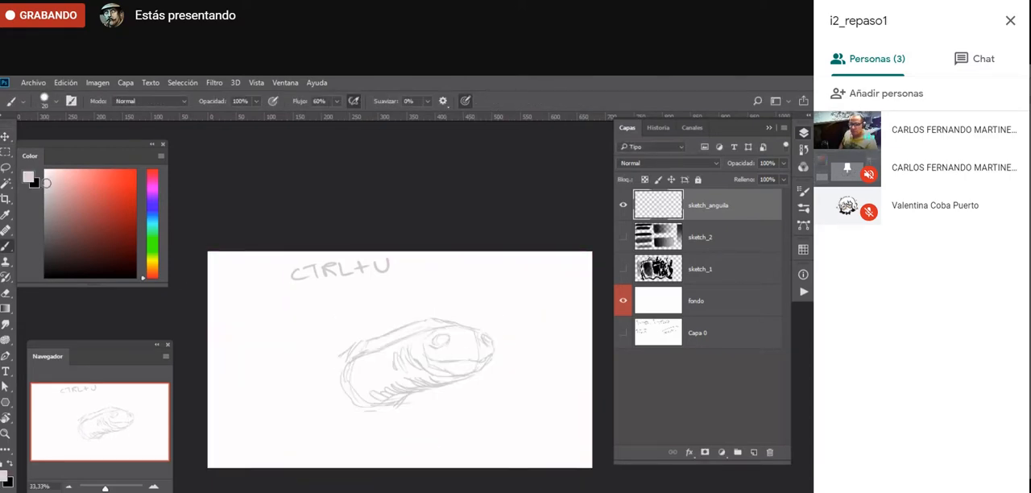
key("x")
left_click(48, 236)
left_click(45, 184)
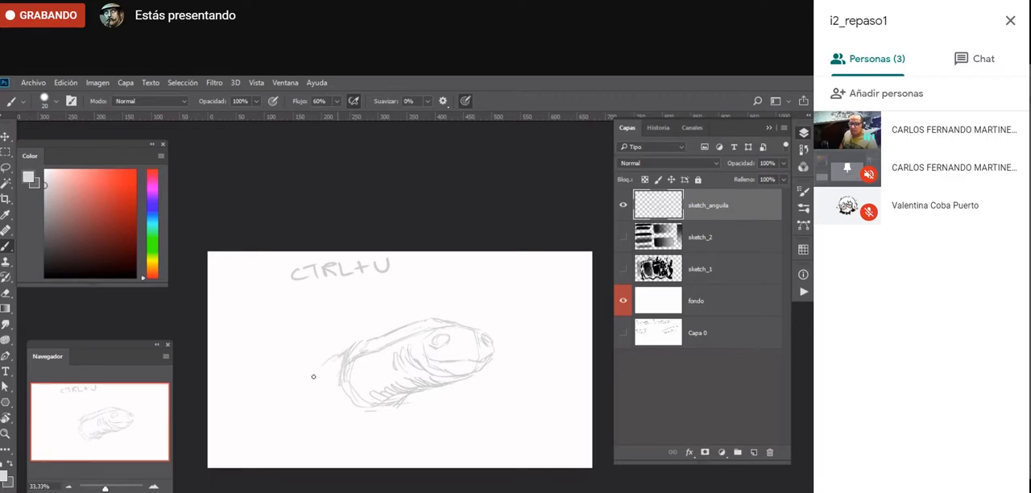
- Sketch the curved body behind the head, a coil beneath it and a pointed horn on the head in light gray
mouse_move(313, 376)
left_mouse_down()
mouse_move(354, 362)
mouse_move(308, 411)
left_mouse_up()
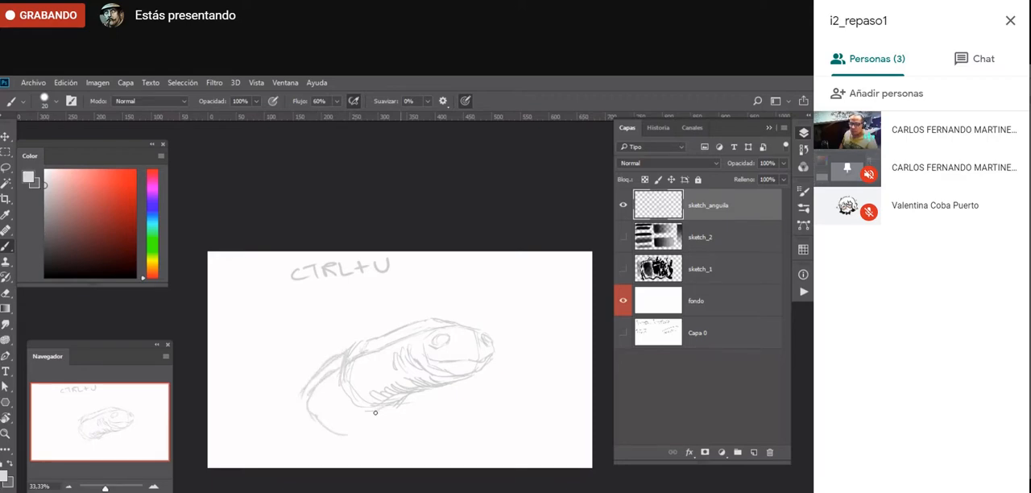
mouse_move(376, 408)
left_mouse_down()
mouse_move(382, 435)
mouse_move(352, 446)
mouse_move(464, 411)
left_mouse_up()
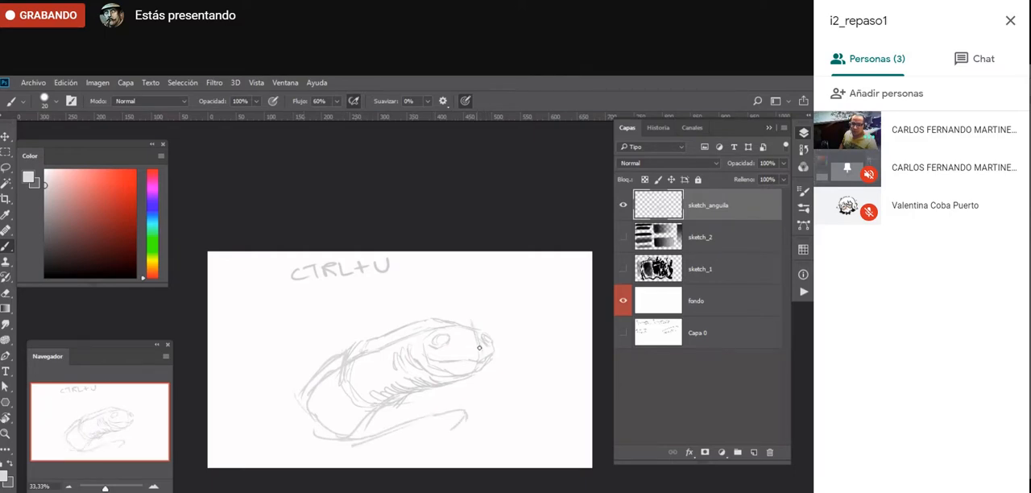
mouse_move(483, 324)
left_mouse_down()
mouse_move(459, 299)
mouse_move(444, 316)
left_mouse_up()
mouse_move(364, 436)
left_mouse_down()
mouse_move(456, 409)
mouse_move(465, 422)
left_mouse_up()
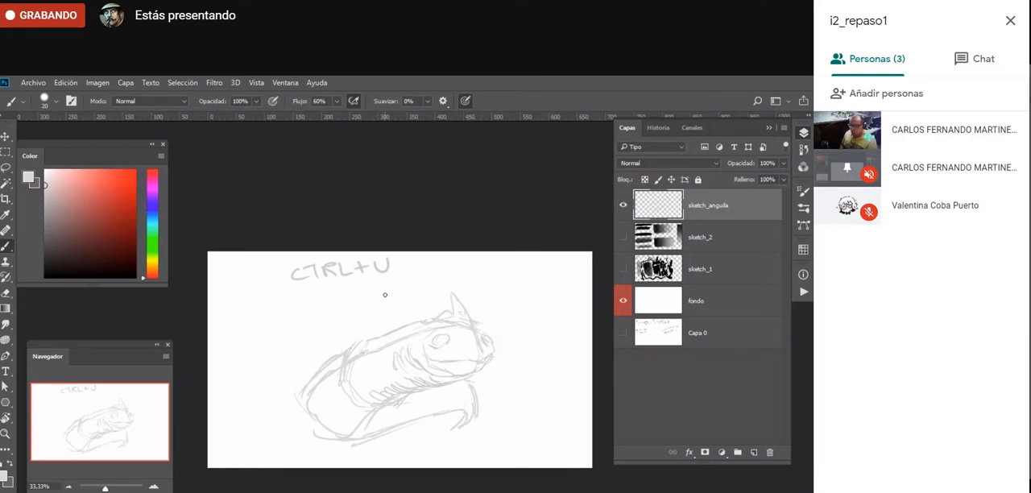
- Lasso the "CTRL+U" lettering above the eel, delete it and deselect
key("l")
mouse_move(415, 247)
left_mouse_down()
mouse_move(376, 306)
mouse_move(439, 249)
left_mouse_up()
left_click_drag(388, 319, 398, 290)
key("Delete")
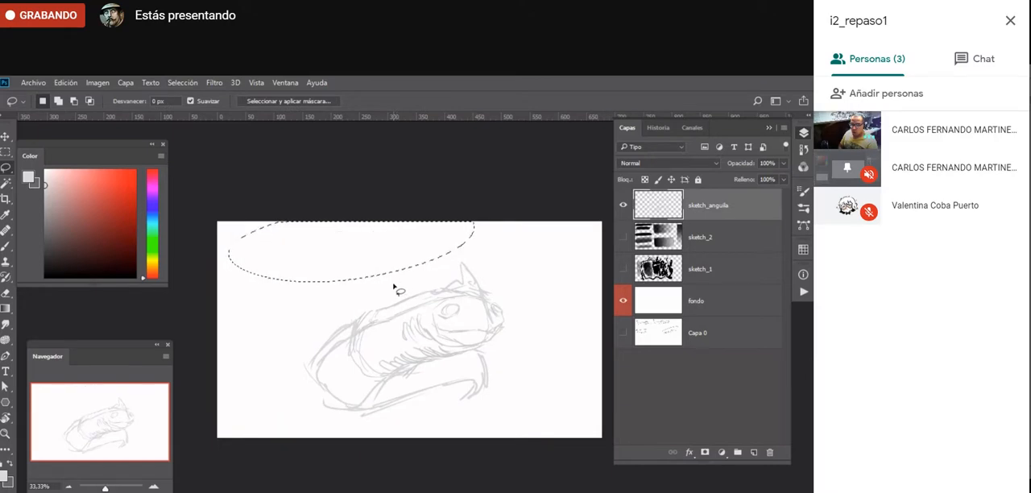
key("ctrl+d")
- Move the drawing up and to the right, and brush a long lower coil tapering toward the canvas's lower left
key("v")
left_click_drag(379, 363, 422, 334)
mouse_move(417, 366)
left_mouse_down()
mouse_move(386, 362)
mouse_move(395, 370)
left_mouse_up()
key("b")
mouse_move(482, 373)
left_mouse_down()
mouse_move(404, 400)
mouse_move(267, 400)
left_mouse_up()
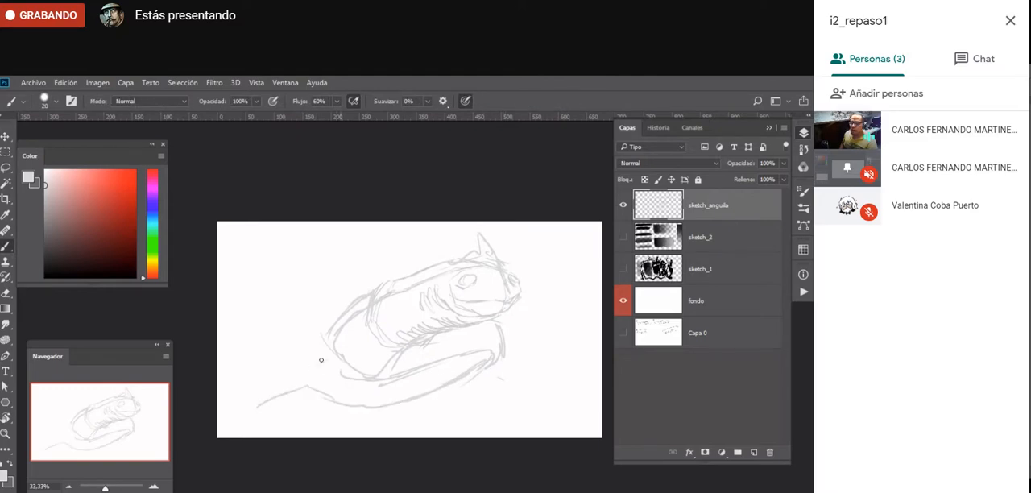
mouse_move(427, 366)
left_mouse_down()
mouse_move(348, 400)
mouse_move(295, 398)
left_mouse_up()
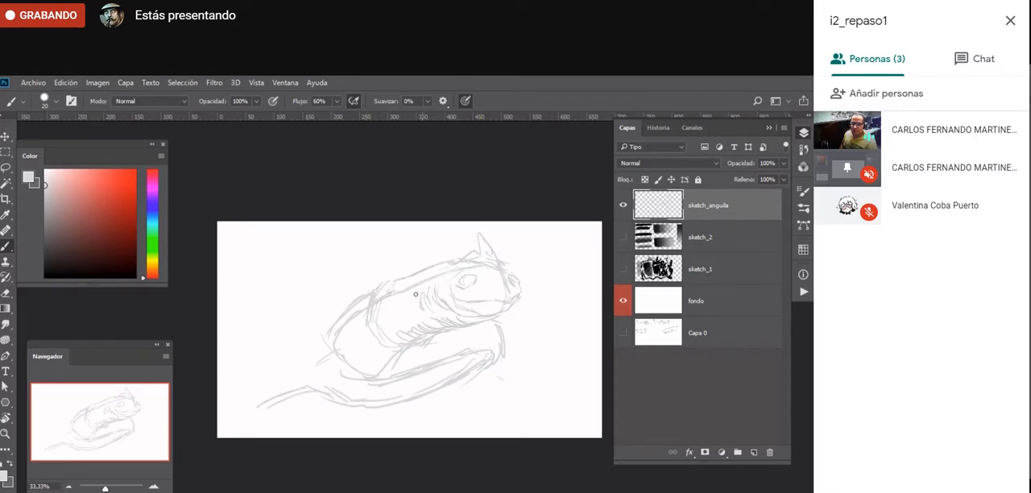
- Soften the inner body lines, add crest spikes behind the horn and a tail toward the lower right, and erase the old left tail
key("e")
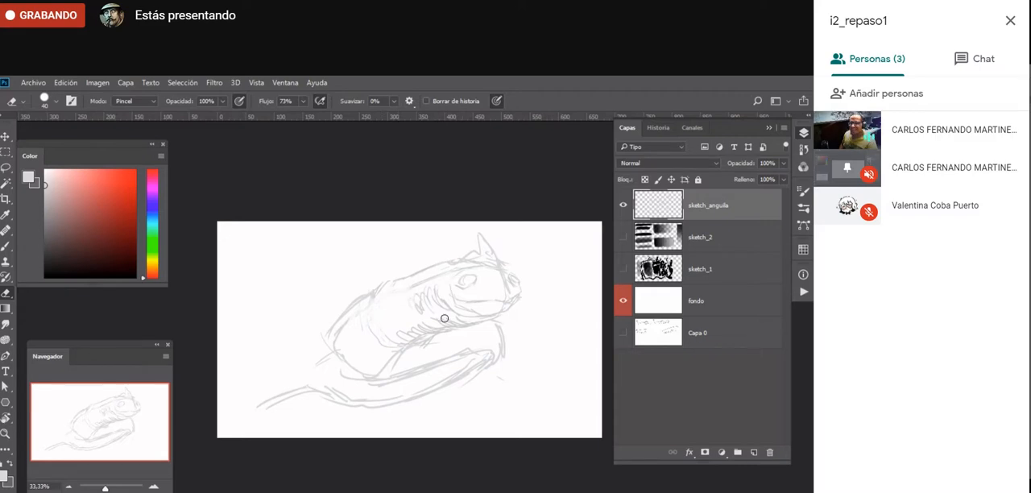
key("b")
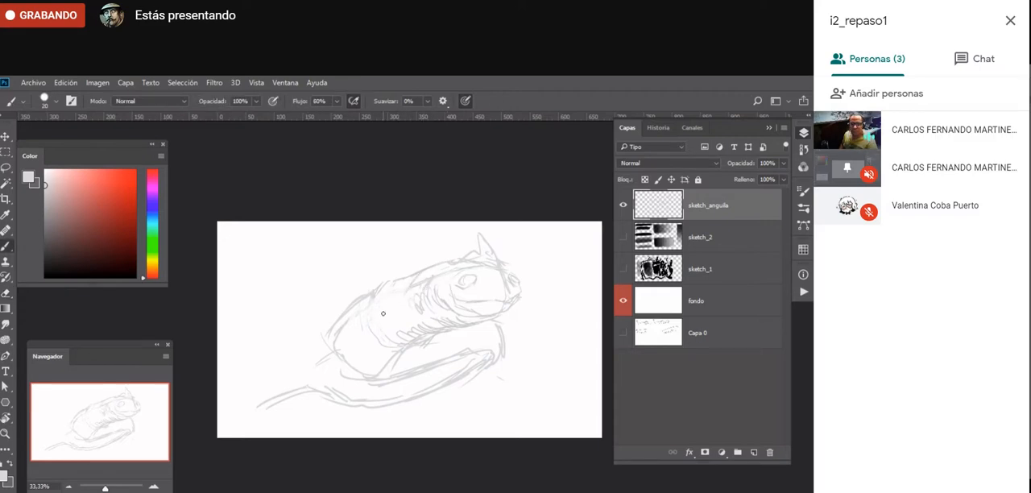
mouse_move(484, 249)
left_mouse_down()
mouse_move(451, 242)
mouse_move(467, 258)
mouse_move(439, 262)
left_mouse_up()
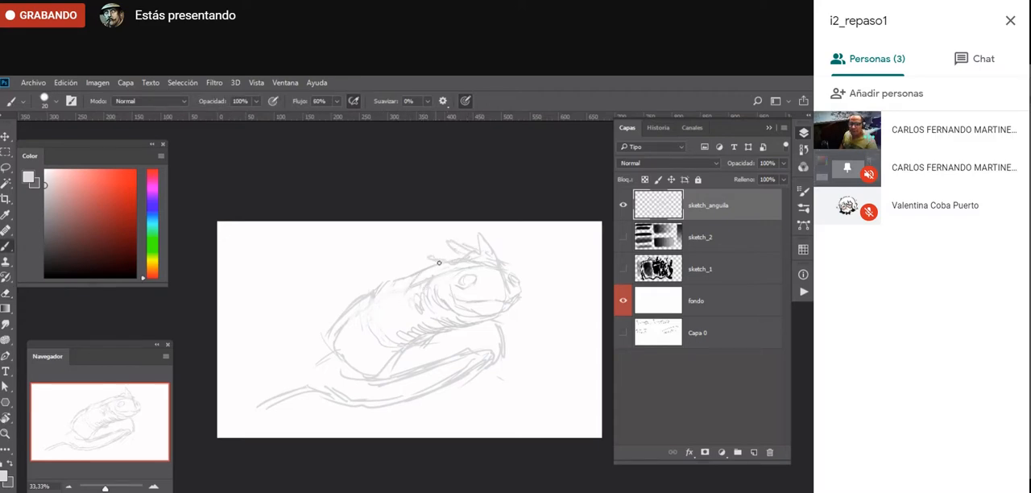
mouse_move(375, 290)
left_mouse_down()
mouse_move(337, 348)
mouse_move(347, 373)
mouse_move(392, 375)
mouse_move(478, 352)
mouse_move(480, 367)
mouse_move(385, 406)
mouse_move(407, 386)
mouse_move(469, 375)
mouse_move(435, 407)
mouse_move(510, 388)
mouse_move(543, 401)
left_mouse_up()
key("e")
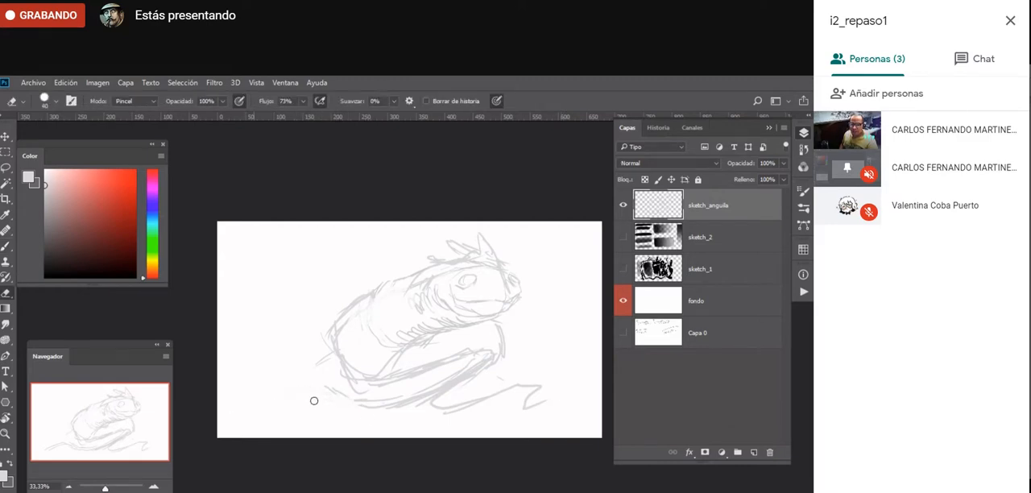
- Move the drawing toward the left of the canvas and erase the lower coil lines
key("v")
mouse_move(472, 362)
left_mouse_down()
mouse_move(392, 371)
mouse_move(399, 361)
left_mouse_up()
key("e")
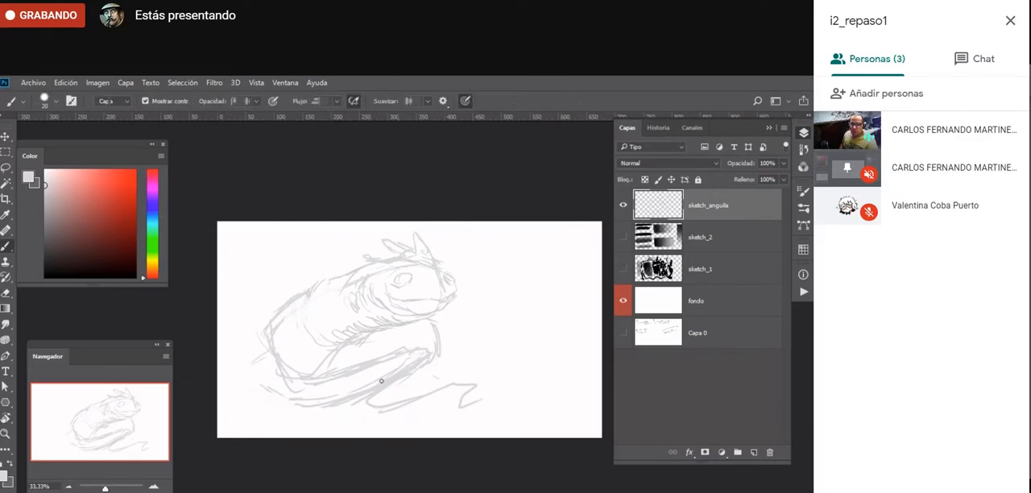
left_click_drag(353, 406, 292, 414)
key("b")
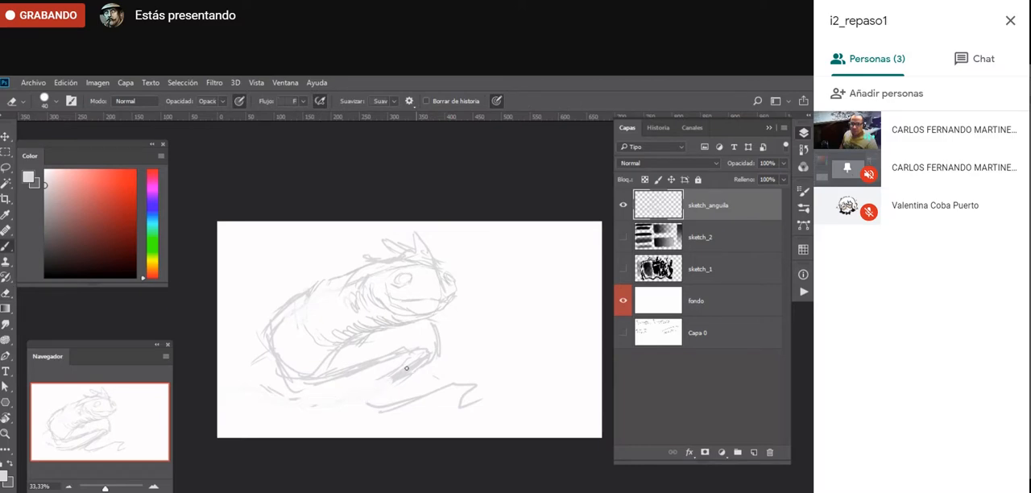
- Brush a new folded coil under the body and extend it right into a tail with a forked fin
left_click_drag(387, 381, 351, 408)
mouse_move(381, 365)
left_mouse_down()
mouse_move(361, 395)
mouse_move(364, 350)
mouse_move(382, 394)
mouse_move(426, 387)
mouse_move(447, 345)
mouse_move(470, 340)
mouse_move(485, 350)
mouse_move(485, 382)
left_mouse_up()
mouse_move(469, 347)
left_mouse_down()
mouse_move(477, 395)
mouse_move(507, 401)
mouse_move(483, 369)
mouse_move(496, 401)
mouse_move(545, 364)
left_mouse_up()
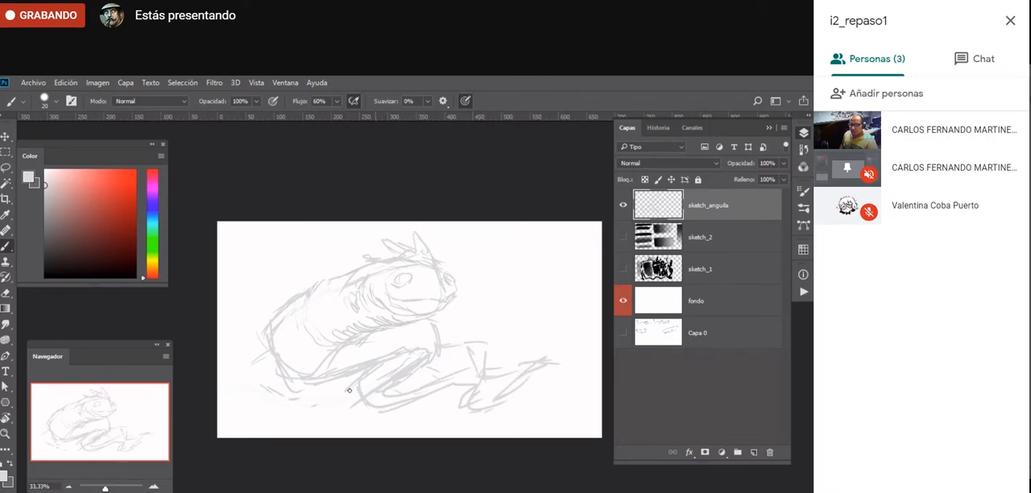
- Scale the whole drawing down to about 94% and shift it slightly down and to the right
key("v")
left_click_drag(557, 232, 545, 237)
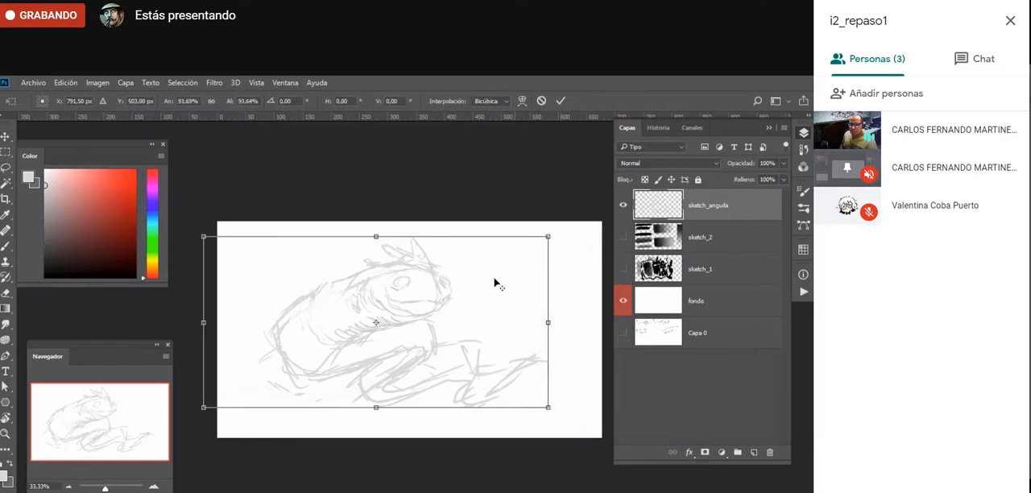
left_click_drag(430, 309, 442, 317)
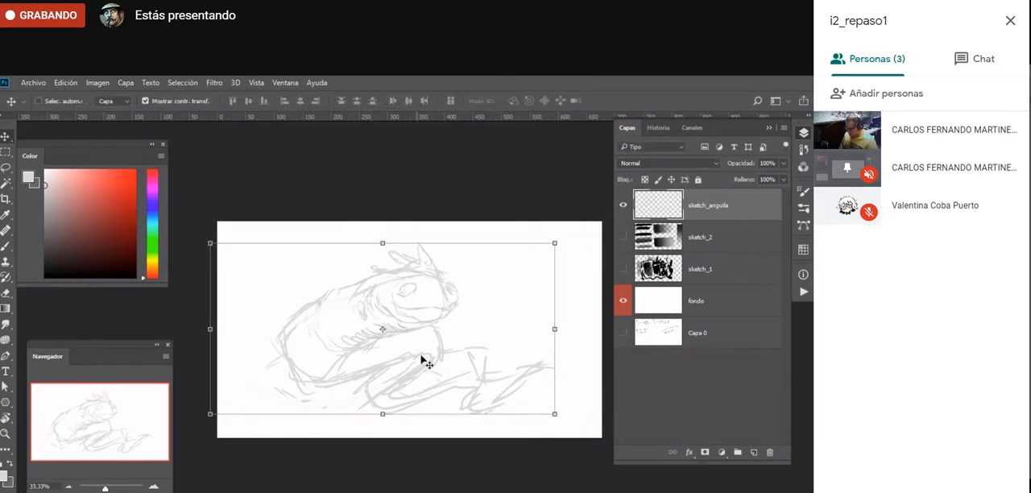
key("Return")
- Draw the mouth line and two fangs in dark gray with a size 15 brush, and clean up the snout with the Eraser
key("b")
left_click(375, 361, "alt")
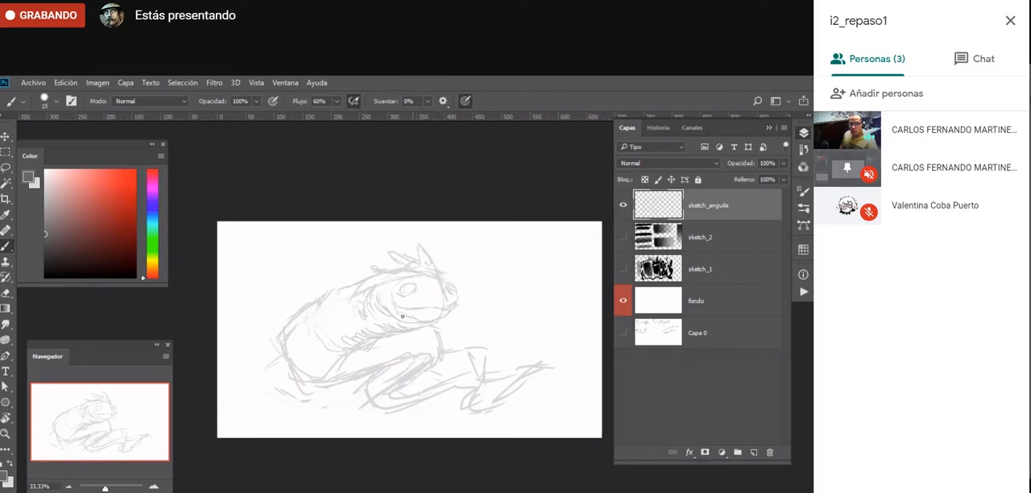
left_click_drag(403, 317, 423, 333)
left_click_drag(456, 300, 450, 316)
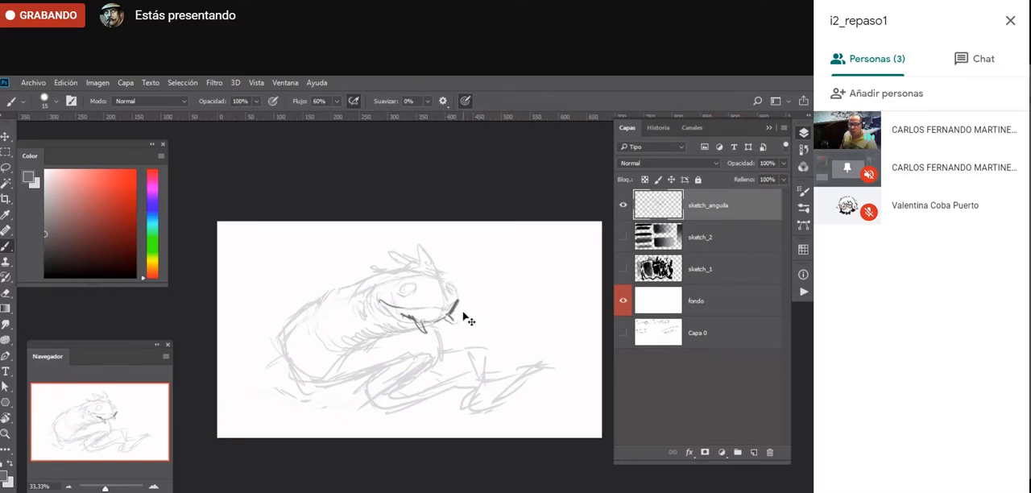
mouse_move(379, 300)
left_mouse_down()
mouse_move(402, 313)
mouse_move(456, 299)
mouse_move(435, 317)
left_mouse_up()
key("e")
key("b")
- Switch to full-screen view and outline the near eye in dark gray
key("z")
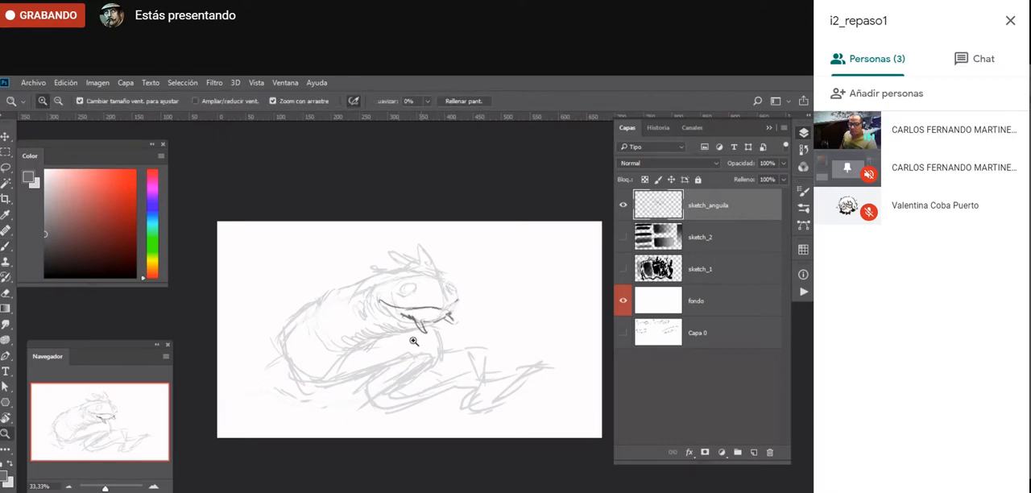
left_click(414, 342)
key("f")
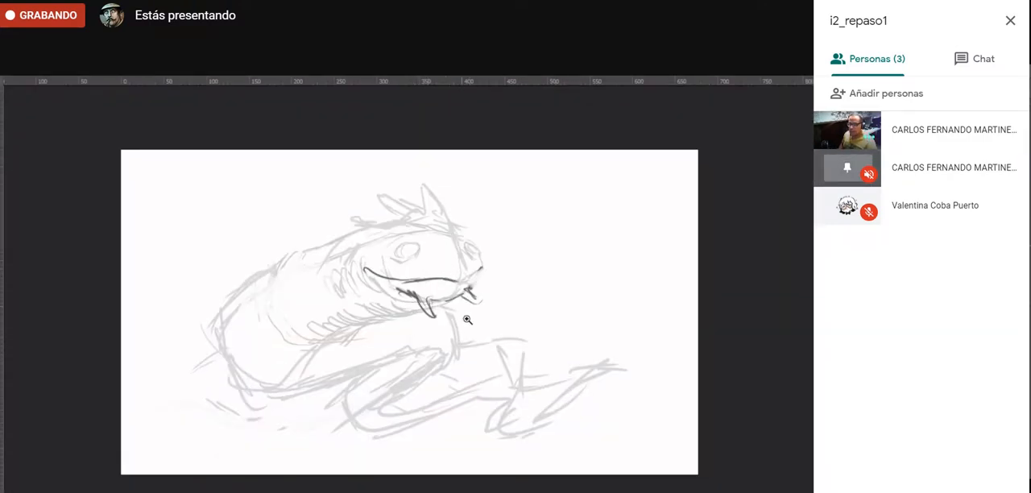
left_click(410, 239)
left_click(417, 243)
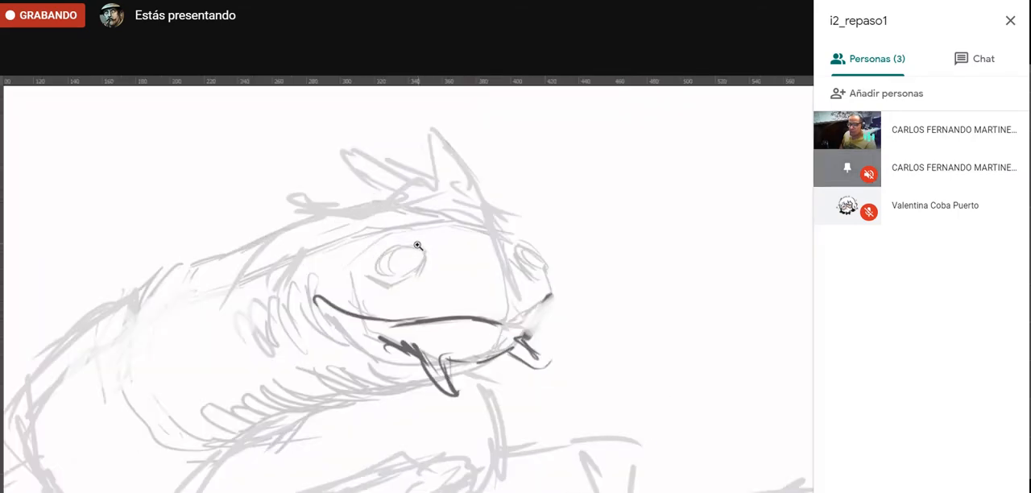
left_click(417, 244)
left_click(418, 256)
key("b")
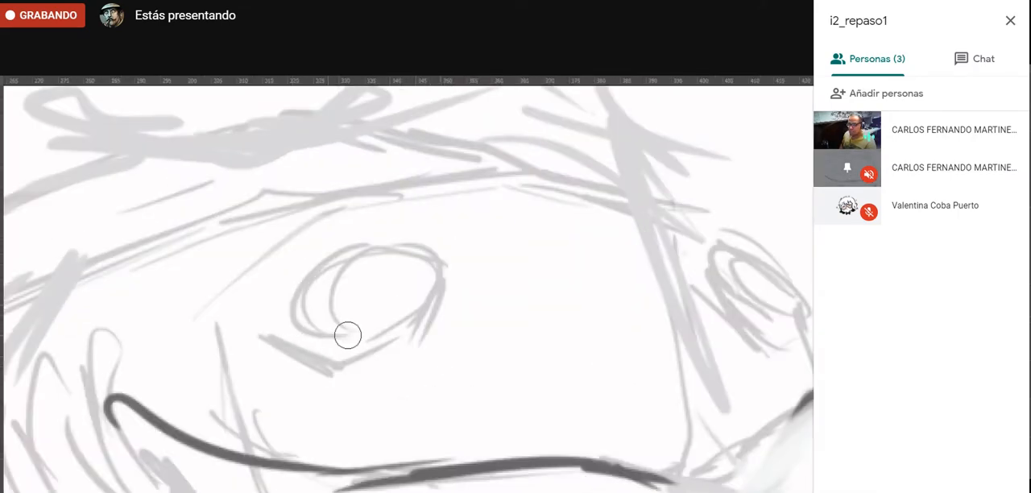
mouse_move(307, 325)
left_mouse_down()
mouse_move(420, 299)
mouse_move(355, 264)
mouse_move(340, 274)
left_mouse_up()
- Draw small rounded spots along the creature's back and side in dark gray
key("z")
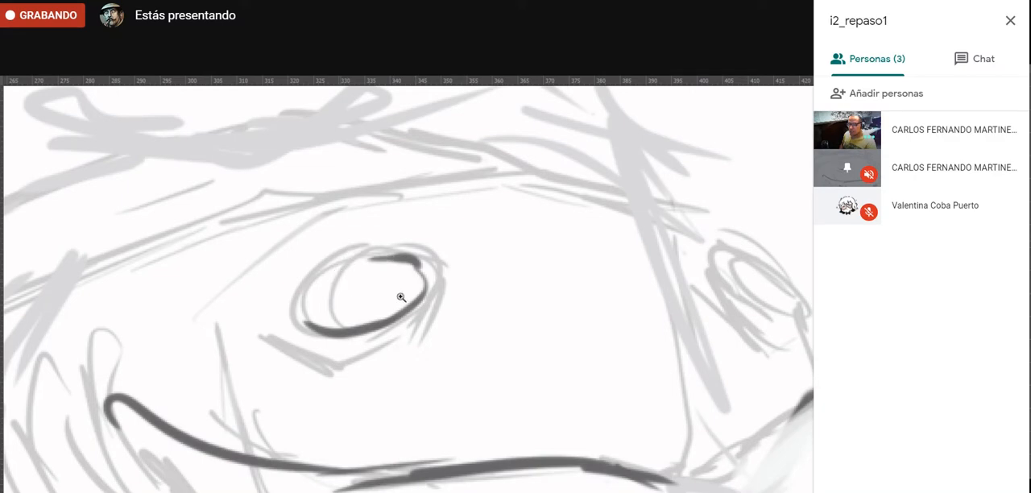
left_click(364, 442, "alt")
left_click(363, 443, "alt")
left_click(363, 443, "alt")
left_click(364, 445, "alt")
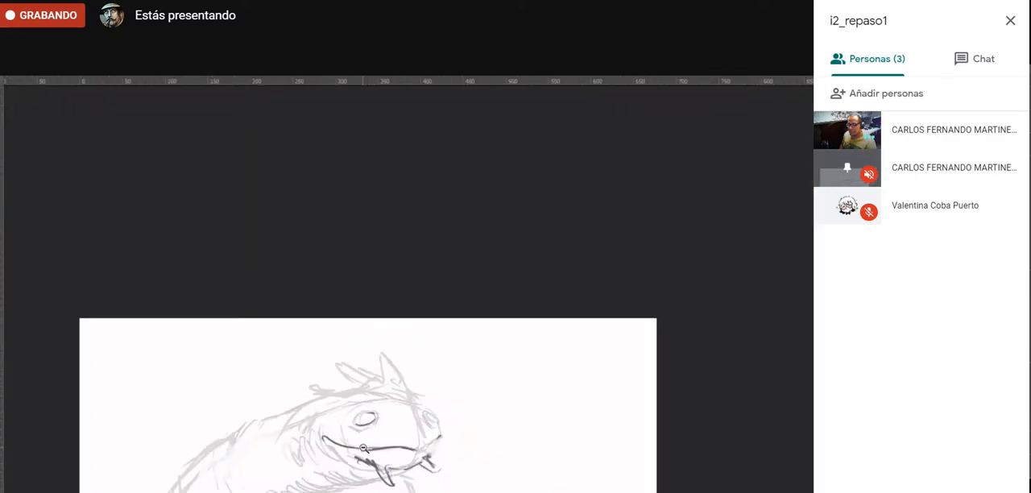
left_click(368, 443, "alt")
mouse_move(373, 439)
left_mouse_down()
mouse_move(374, 305)
mouse_move(363, 326)
mouse_move(375, 322)
left_mouse_up()
left_click(363, 330)
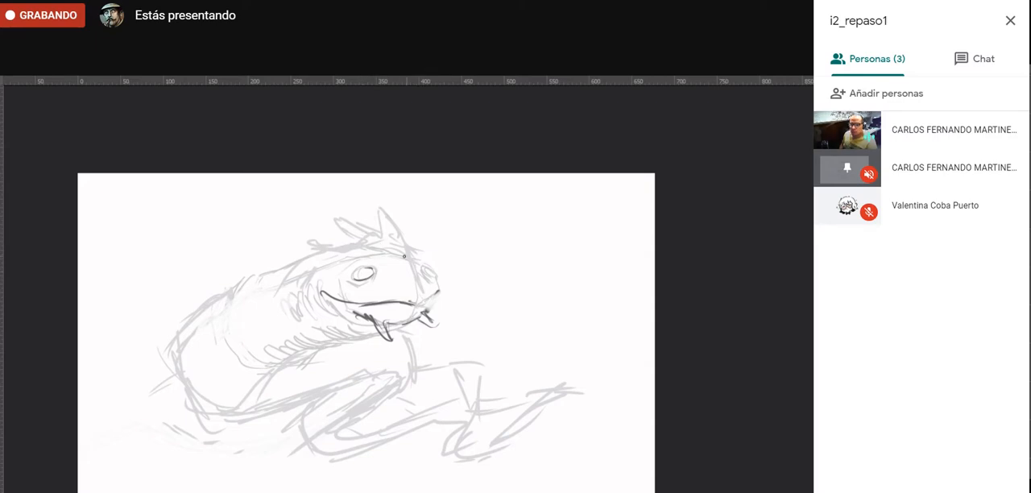
mouse_move(278, 311)
left_mouse_down()
mouse_move(281, 325)
mouse_move(265, 322)
mouse_move(271, 338)
mouse_move(253, 335)
left_mouse_up()
mouse_move(256, 286)
left_mouse_down()
mouse_move(226, 315)
mouse_move(240, 329)
mouse_move(224, 337)
mouse_move(221, 322)
mouse_move(194, 390)
left_mouse_up()
left_click_drag(206, 347, 196, 368)
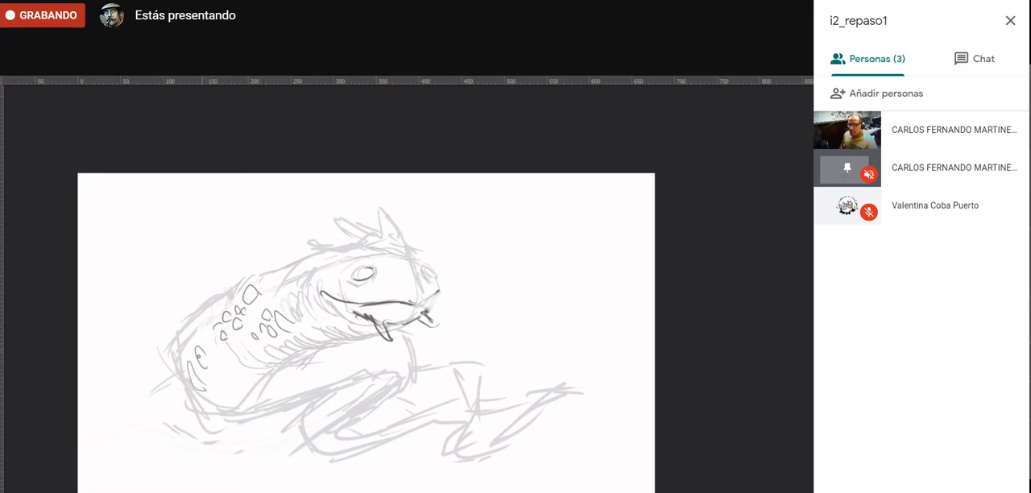
- Draw pointed spines in dark gray over the light sketch, from the top of the head down along the back
mouse_move(326, 248)
left_mouse_down()
mouse_move(293, 232)
mouse_move(322, 250)
mouse_move(367, 239)
left_mouse_up()
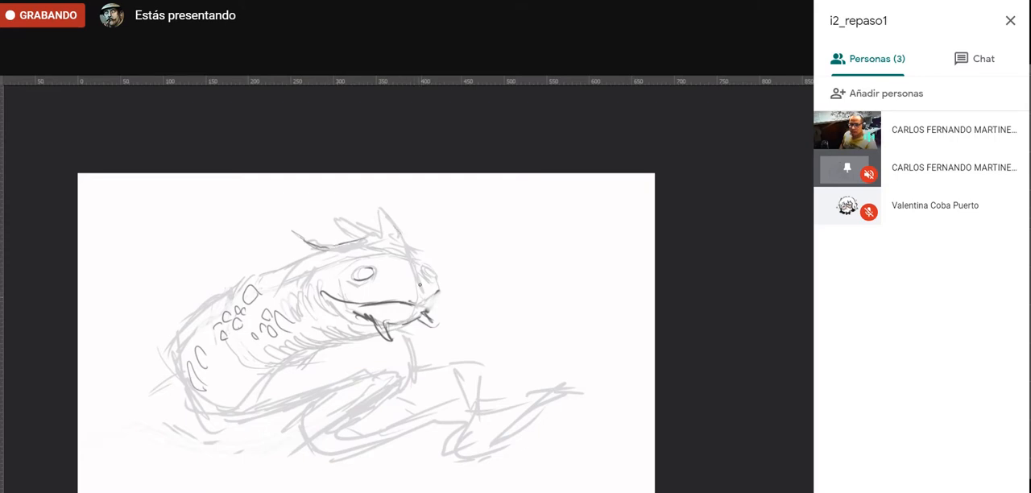
mouse_move(421, 272)
left_mouse_down()
mouse_move(393, 203)
mouse_move(402, 240)
left_mouse_up()
left_click_drag(392, 208, 399, 243)
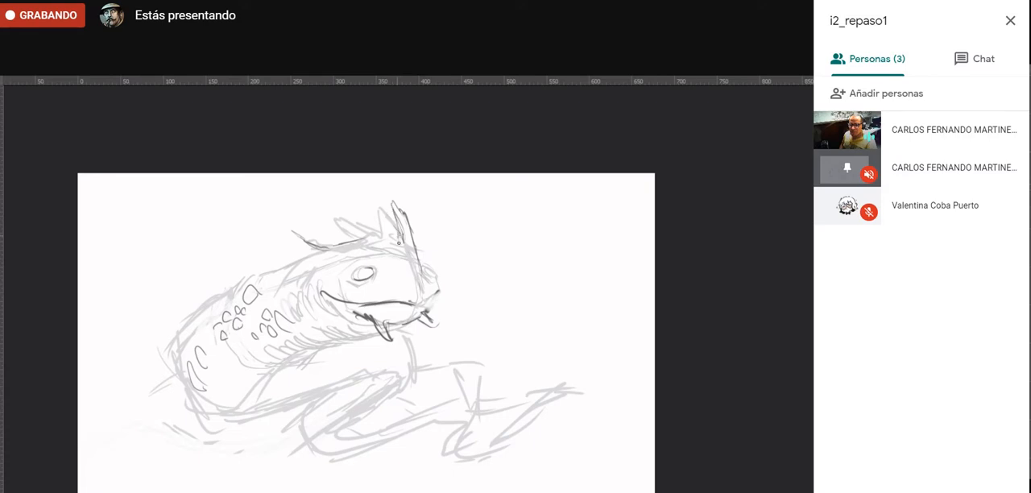
mouse_move(385, 208)
left_mouse_down()
mouse_move(370, 229)
mouse_move(339, 219)
mouse_move(345, 234)
mouse_move(334, 248)
mouse_move(369, 231)
mouse_move(280, 228)
left_mouse_up()
left_click_drag(281, 228, 313, 252)
mouse_move(236, 240)
left_mouse_down()
mouse_move(297, 259)
mouse_move(237, 241)
mouse_move(287, 263)
mouse_move(197, 265)
mouse_move(231, 271)
mouse_move(160, 334)
mouse_move(188, 327)
mouse_move(171, 341)
mouse_move(164, 369)
mouse_move(184, 337)
left_mouse_up()
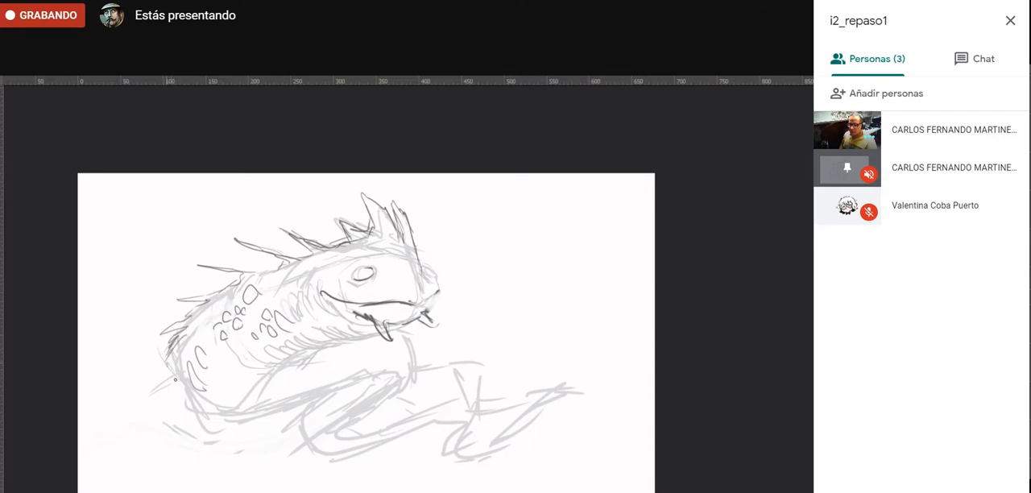
- Outline the lower body in dark gray and add short curved folds along the belly and throat
mouse_move(182, 366)
left_mouse_down()
mouse_move(173, 395)
mouse_move(238, 424)
left_mouse_up()
mouse_move(306, 344)
left_mouse_down()
mouse_move(328, 342)
mouse_move(277, 352)
left_mouse_up()
mouse_move(299, 355)
left_mouse_down()
mouse_move(258, 366)
mouse_move(253, 384)
mouse_move(292, 356)
mouse_move(228, 371)
mouse_move(266, 370)
mouse_move(229, 380)
mouse_move(252, 387)
mouse_move(228, 406)
mouse_move(214, 401)
mouse_move(249, 396)
mouse_move(211, 409)
left_mouse_up()
mouse_move(263, 391)
left_mouse_down()
mouse_move(232, 420)
mouse_move(278, 387)
mouse_move(258, 418)
mouse_move(286, 390)
mouse_move(269, 414)
left_mouse_up()
mouse_move(283, 410)
left_mouse_down()
mouse_move(266, 415)
mouse_move(370, 392)
left_mouse_up()
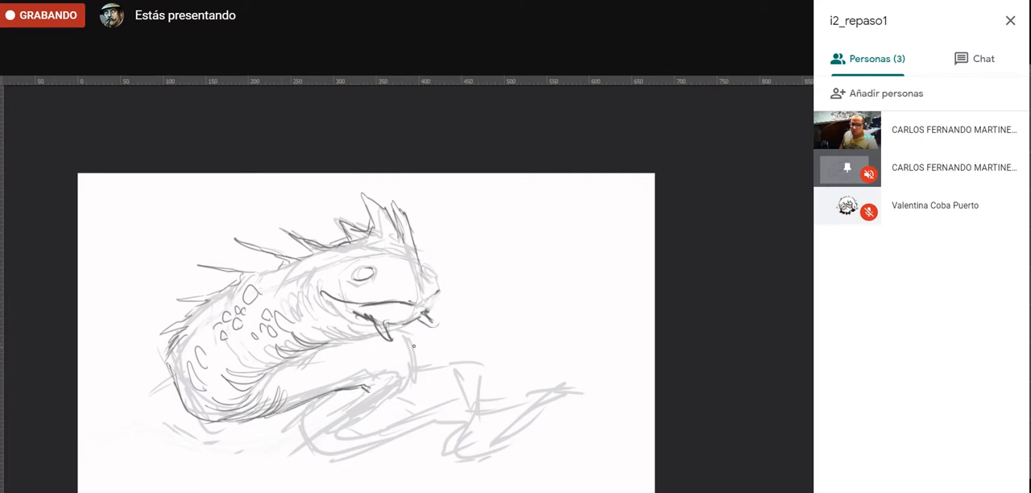
- Outline the folded body coil below the head and the tail section that extends from it, adding crease lines at the bend
mouse_move(411, 339)
left_mouse_down()
mouse_move(411, 386)
mouse_move(382, 410)
mouse_move(379, 381)
mouse_move(347, 387)
mouse_move(368, 368)
mouse_move(387, 368)
mouse_move(380, 389)
mouse_move(398, 385)
mouse_move(346, 405)
mouse_move(363, 414)
mouse_move(338, 432)
mouse_move(355, 430)
mouse_move(332, 451)
left_mouse_up()
mouse_move(298, 412)
left_mouse_down()
mouse_move(329, 462)
mouse_move(349, 463)
mouse_move(361, 440)
left_mouse_up()
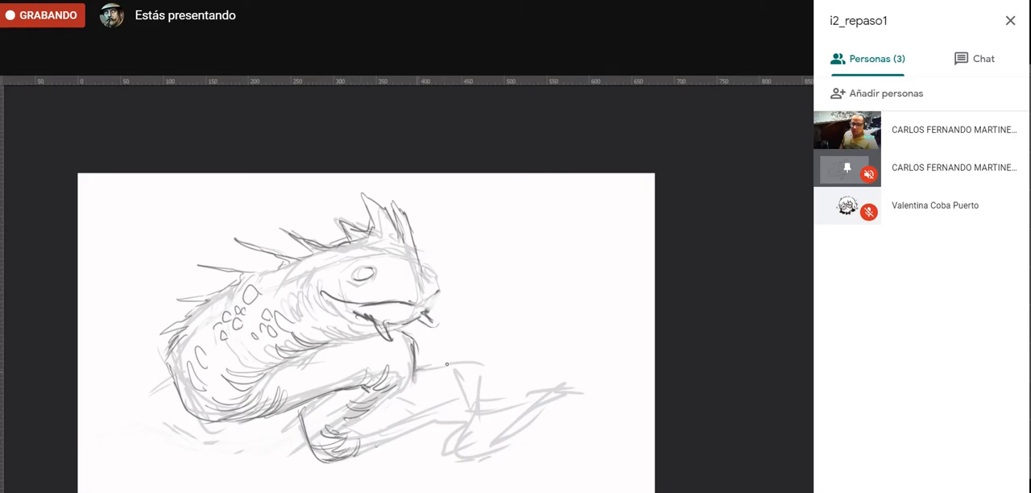
left_click_drag(415, 373, 483, 373)
mouse_move(360, 454)
left_mouse_down()
mouse_move(442, 417)
mouse_move(421, 426)
mouse_move(465, 420)
left_mouse_up()
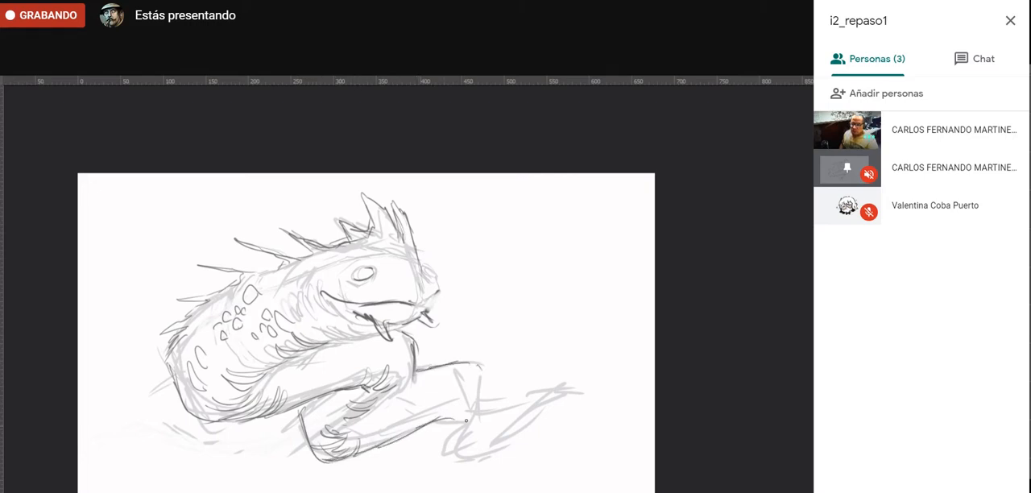
mouse_move(481, 366)
left_mouse_down()
mouse_move(467, 428)
mouse_move(456, 450)
left_mouse_up()
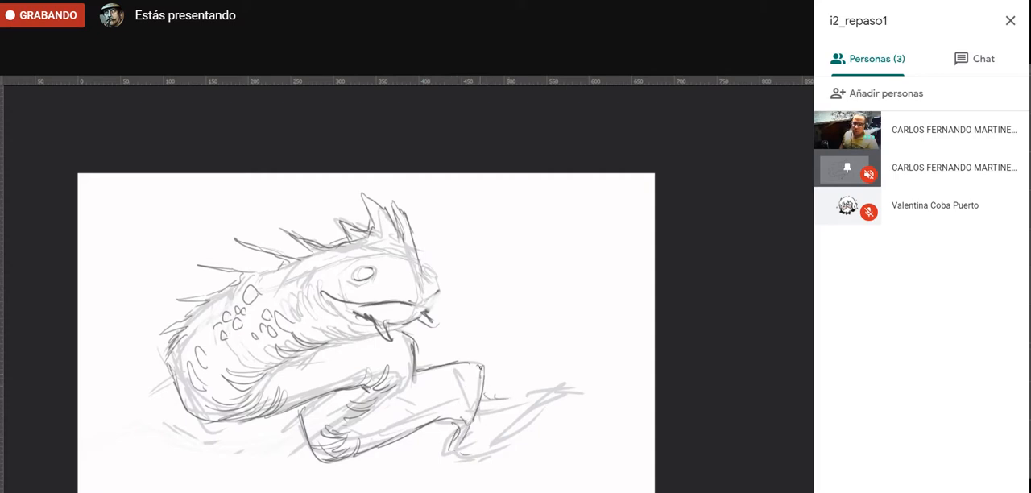
- Draw the wide, split tail fin in dark gray at the end of the tail, with a pointed tip and a notched lower edge
left_click_drag(515, 392, 560, 349)
left_click_drag(498, 458, 455, 460)
mouse_move(457, 456)
left_mouse_down()
mouse_move(490, 451)
mouse_move(552, 392)
left_mouse_up()
left_click_drag(519, 431, 555, 395)
left_click_drag(490, 398, 589, 375)
left_click_drag(543, 402, 556, 392)
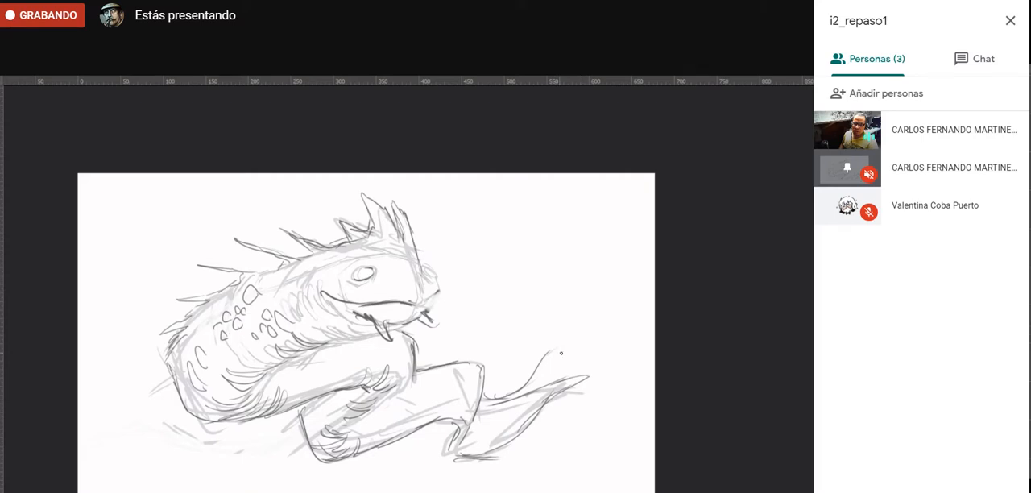
left_click_drag(548, 352, 622, 348)
left_click_drag(612, 358, 624, 351)
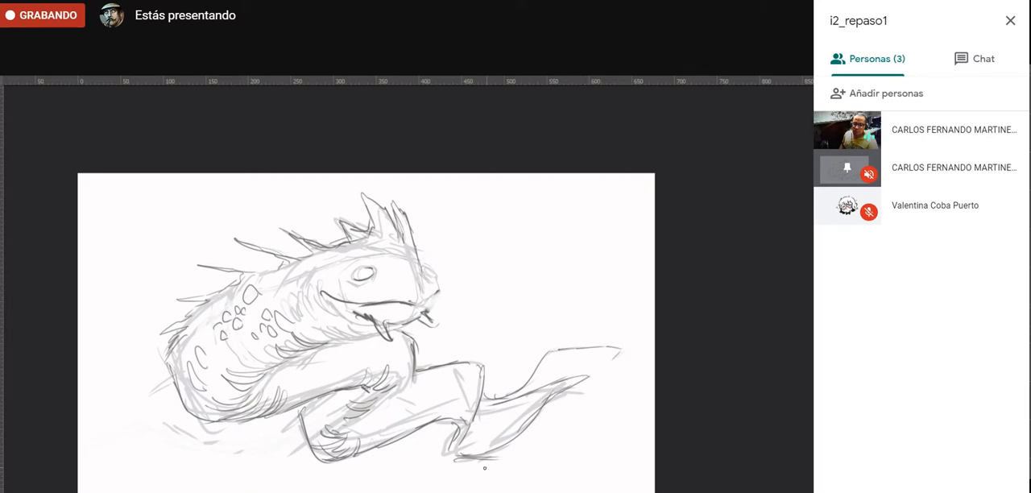
mouse_move(471, 460)
left_mouse_down()
mouse_move(526, 451)
mouse_move(567, 417)
mouse_move(565, 401)
mouse_move(577, 411)
mouse_move(625, 354)
mouse_move(602, 364)
mouse_move(626, 353)
mouse_move(611, 370)
left_mouse_up()
key("e")
key("b")
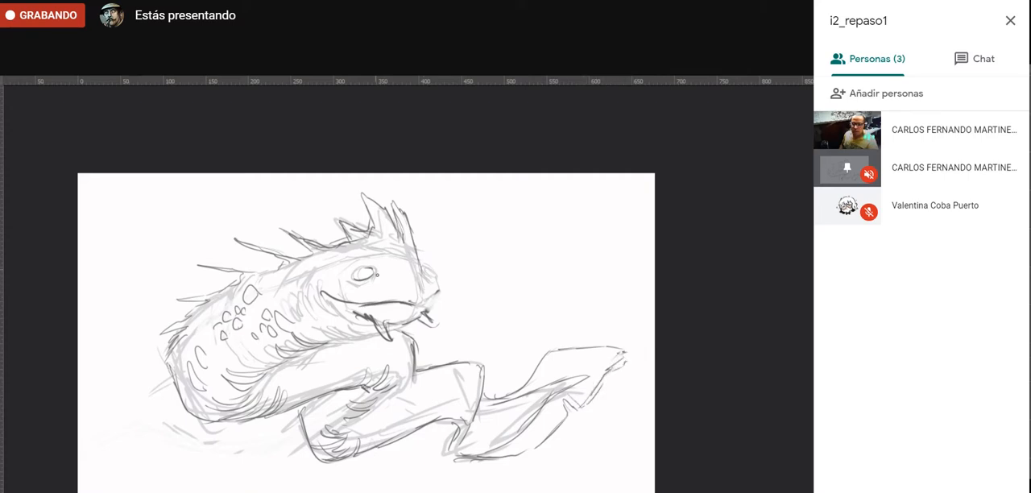
- Erase both eyes and redraw them as round eyes with pupils, placing the near eye just above the mouth corner
key("e")
left_click_drag(367, 274, 373, 283)
left_click_drag(436, 270, 426, 275)
key("b")
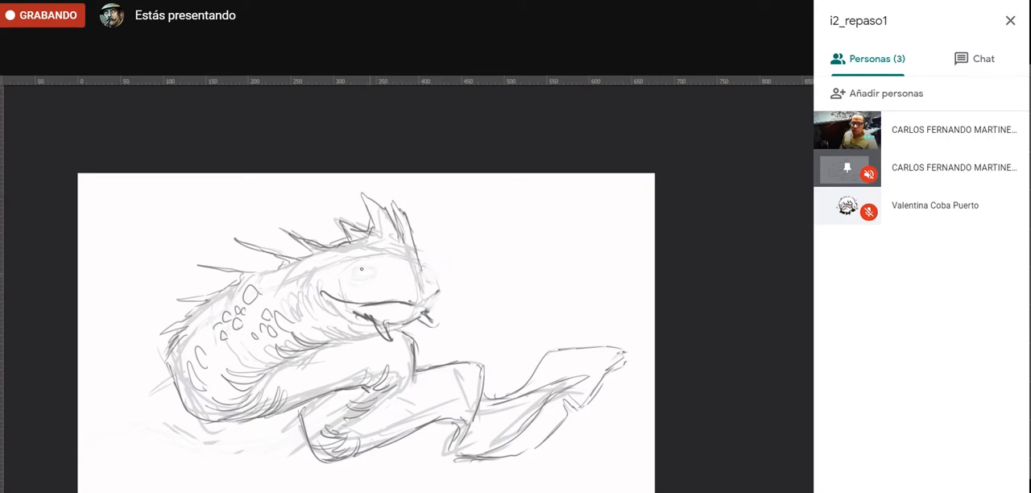
mouse_move(344, 286)
left_mouse_down()
mouse_move(348, 272)
mouse_move(333, 278)
left_mouse_up()
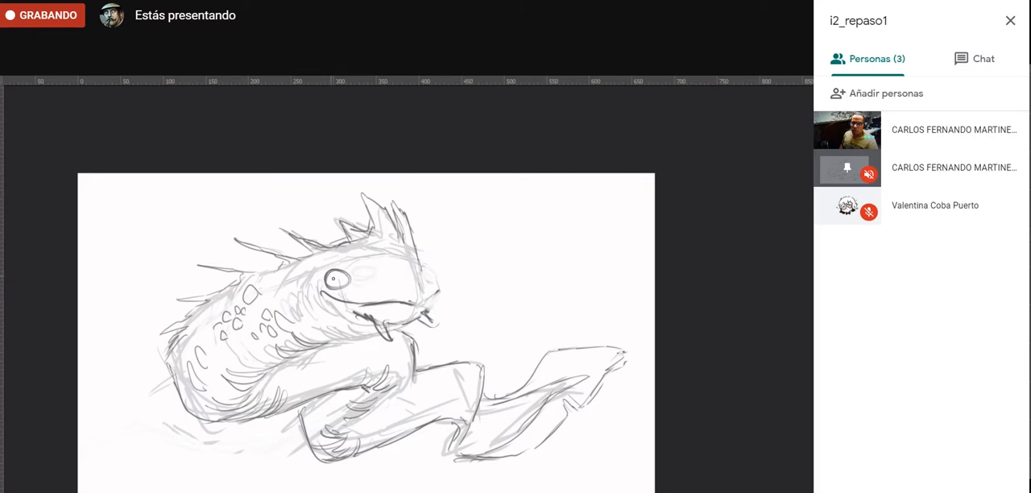
mouse_move(428, 266)
left_mouse_down()
mouse_move(433, 279)
mouse_move(442, 270)
mouse_move(439, 282)
left_mouse_up()
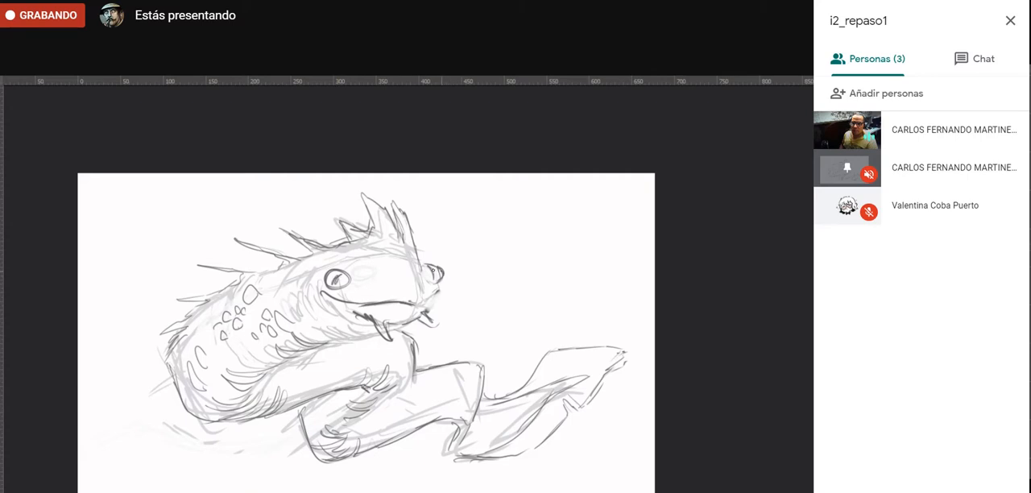
- Darken the mouth line, add small fangs and chin details, and draw the far brow and small spots on the snout
mouse_move(311, 291)
left_mouse_down()
mouse_move(359, 308)
mouse_move(427, 306)
mouse_move(445, 290)
mouse_move(439, 325)
left_mouse_up()
left_click_drag(348, 324, 345, 313)
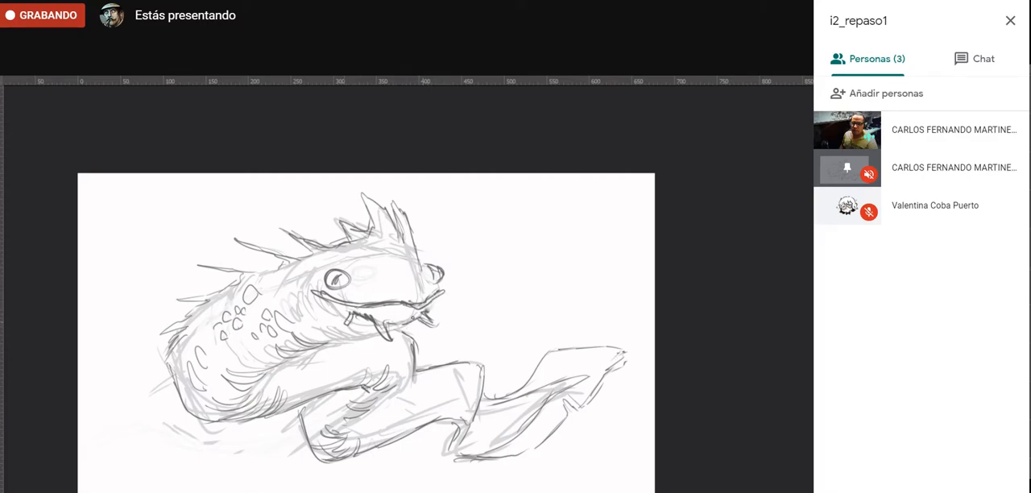
left_click_drag(429, 315, 445, 307)
mouse_move(417, 265)
left_mouse_down()
mouse_move(422, 287)
mouse_move(400, 276)
mouse_move(437, 288)
mouse_move(426, 267)
mouse_move(449, 283)
mouse_move(438, 270)
left_mouse_up()
key("e")
key("b")
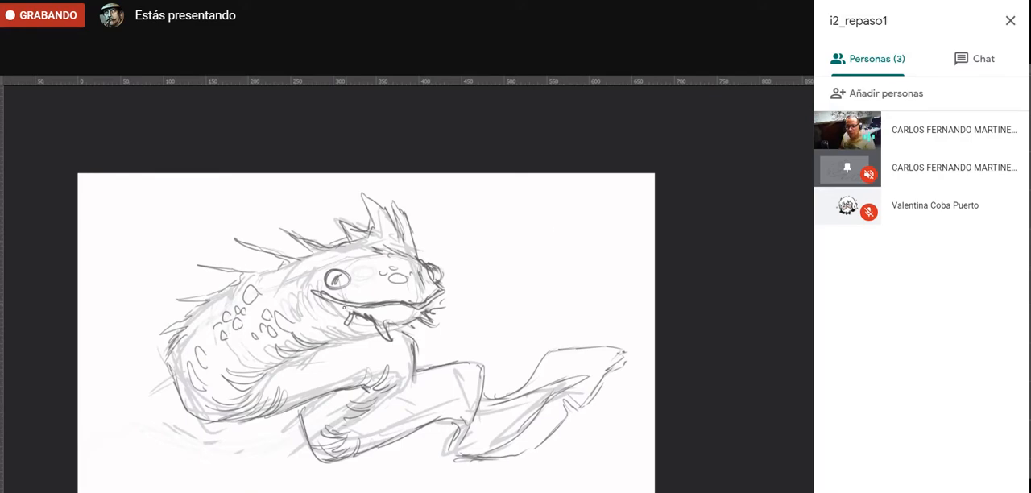
left_click_drag(320, 342, 357, 336)
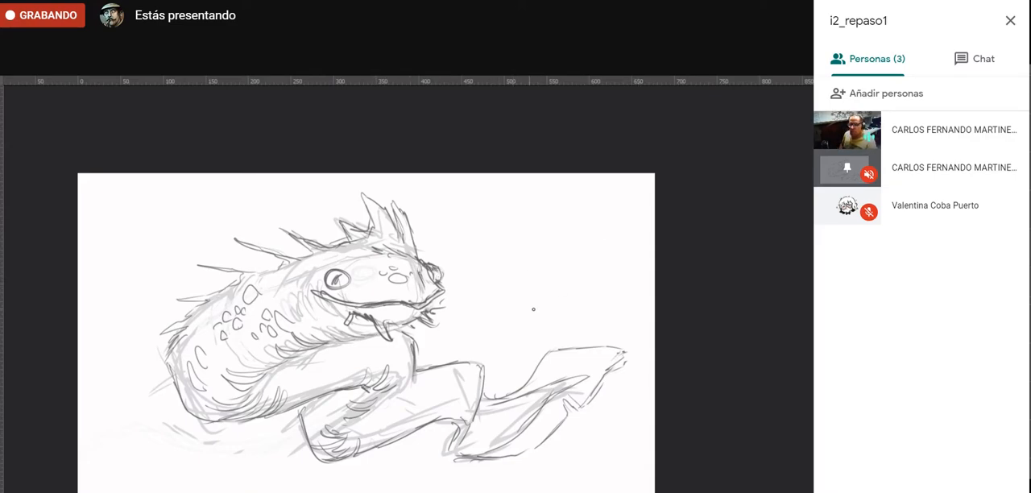
- Draw a trial curve in the empty area beside the head, repeatedly undoing and redrawing its end stroke
left_click(555, 280)
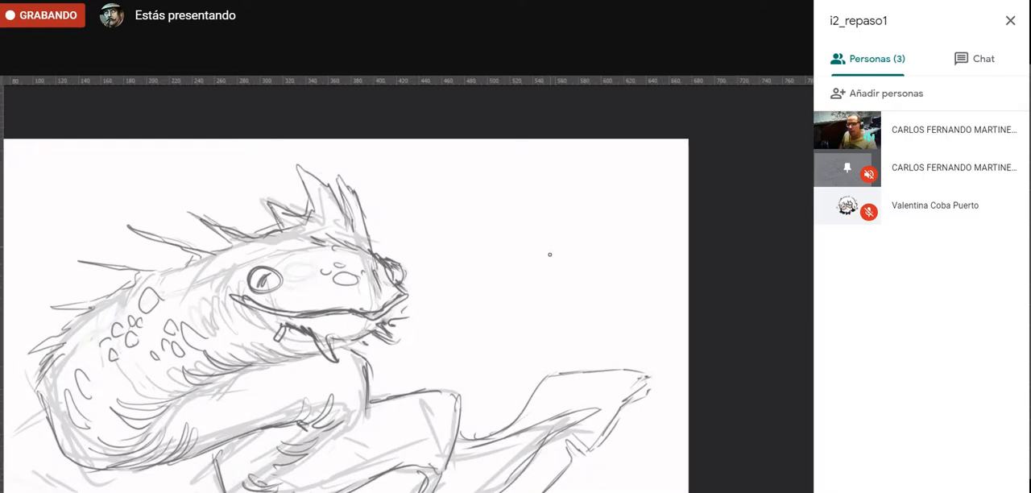
mouse_move(473, 325)
left_mouse_down()
mouse_move(552, 261)
mouse_move(565, 226)
left_mouse_up()
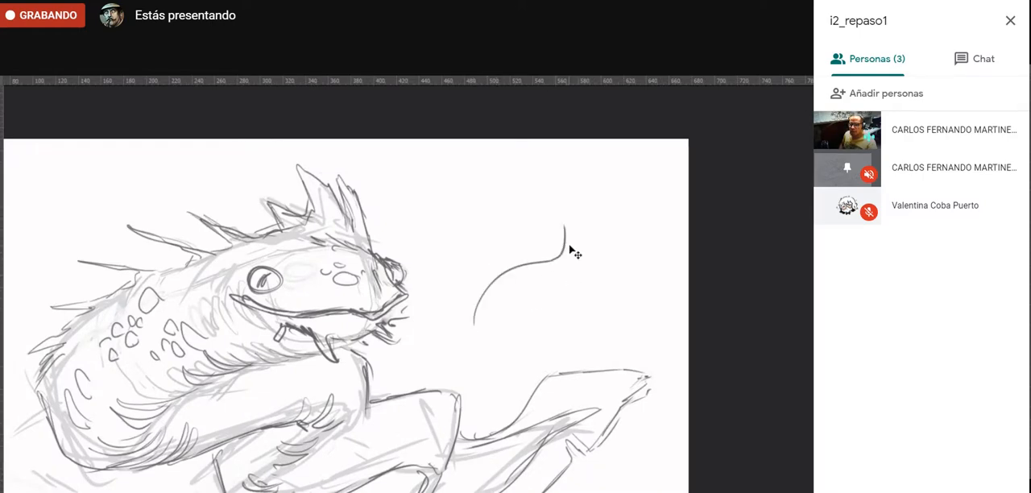
key("ctrl+z")
left_click_drag(567, 239, 569, 223)
key("ctrl+z")
left_click_drag(549, 266, 537, 222)
key("ctrl+z")
left_click_drag(558, 263, 564, 224)
key("ctrl+z")
left_click_drag(559, 259, 570, 227)
key("ctrl+z")
left_click_drag(544, 268, 620, 254)
key("ctrl+z")
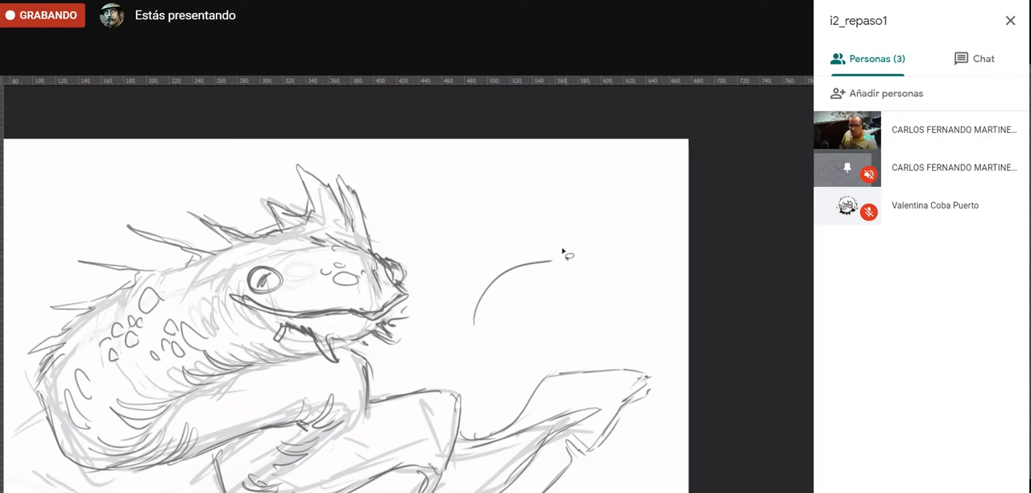
- Lasso the leftover trial curve, delete it and deselect
mouse_move(569, 231)
left_mouse_down()
mouse_move(472, 341)
mouse_move(568, 232)
left_mouse_up()
key("Delete")
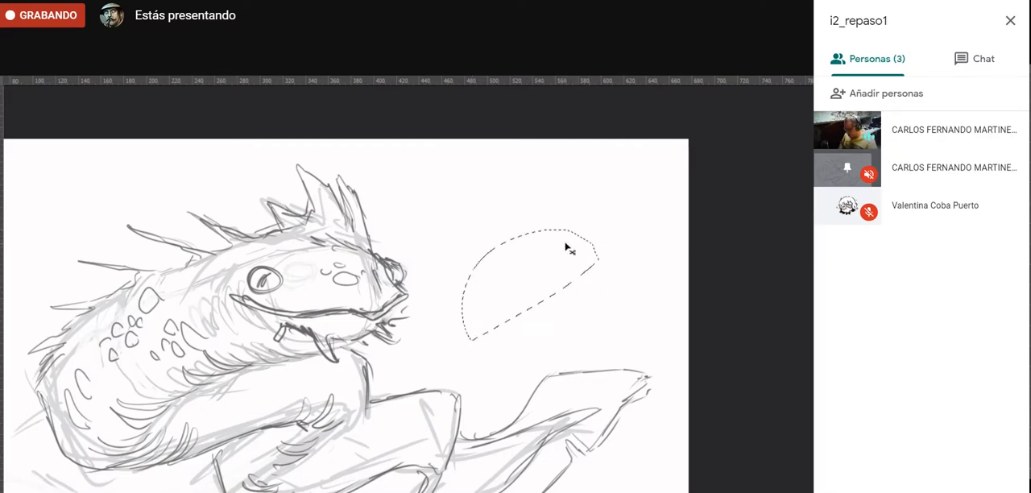
key("ctrl+d")
key("b")
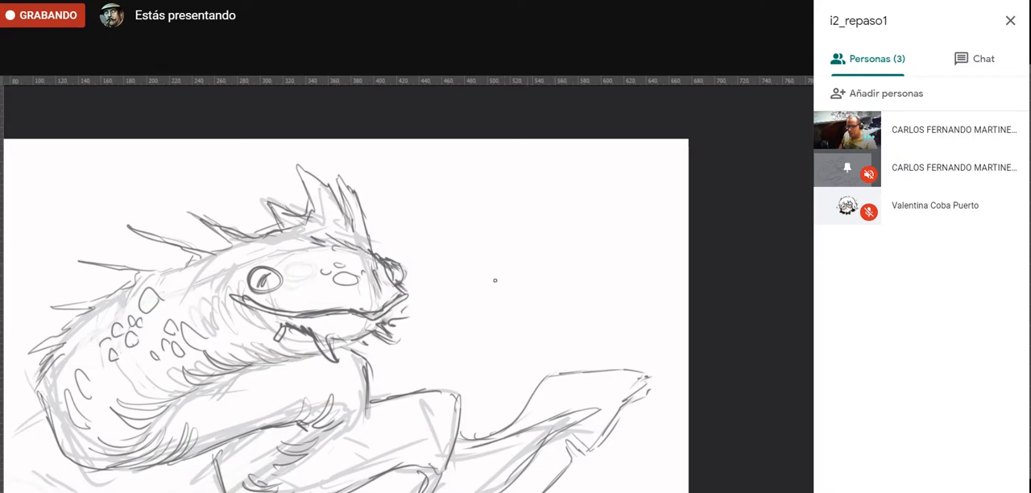
- Sketch a small angular creature head with eyes, a jagged crest and a pointed chin in the empty area beside the main creature
mouse_move(557, 249)
left_mouse_down()
mouse_move(490, 286)
mouse_move(502, 347)
mouse_move(517, 363)
mouse_move(512, 396)
left_mouse_up()
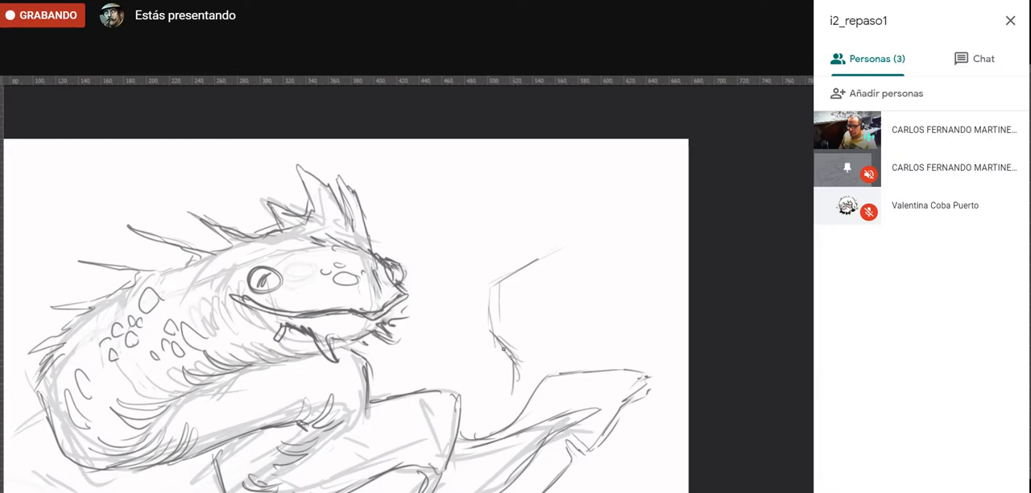
mouse_move(493, 335)
left_mouse_down()
mouse_move(485, 287)
mouse_move(567, 250)
mouse_move(567, 295)
mouse_move(536, 324)
mouse_move(529, 354)
left_mouse_up()
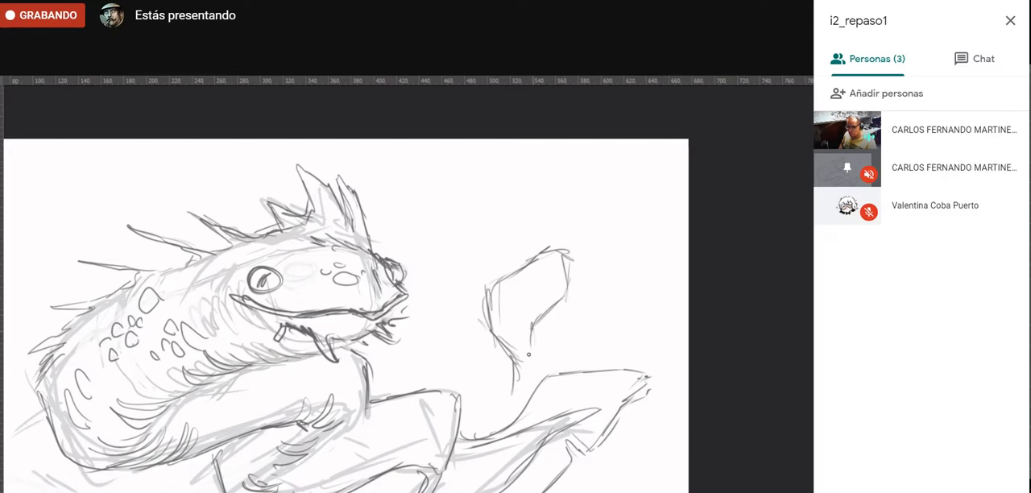
mouse_move(562, 309)
left_mouse_down()
mouse_move(550, 334)
mouse_move(566, 310)
left_mouse_up()
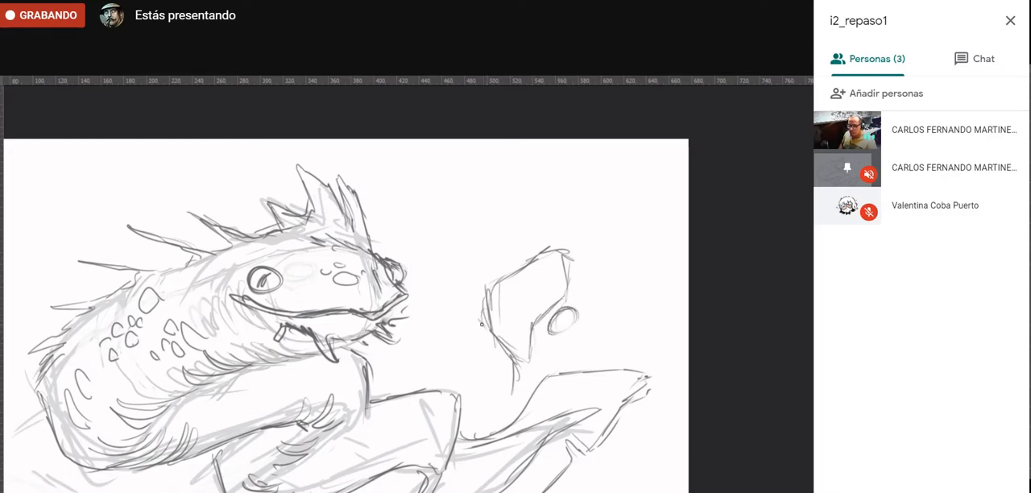
mouse_move(491, 320)
left_mouse_down()
mouse_move(500, 354)
mouse_move(540, 337)
mouse_move(504, 354)
mouse_move(515, 330)
left_mouse_up()
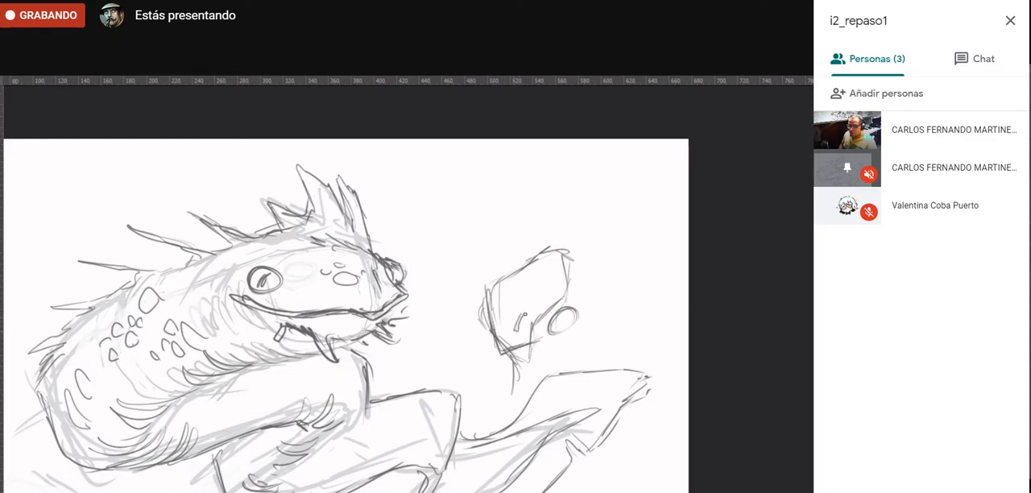
mouse_move(536, 256)
left_mouse_down()
mouse_move(571, 255)
mouse_move(568, 296)
left_mouse_up()
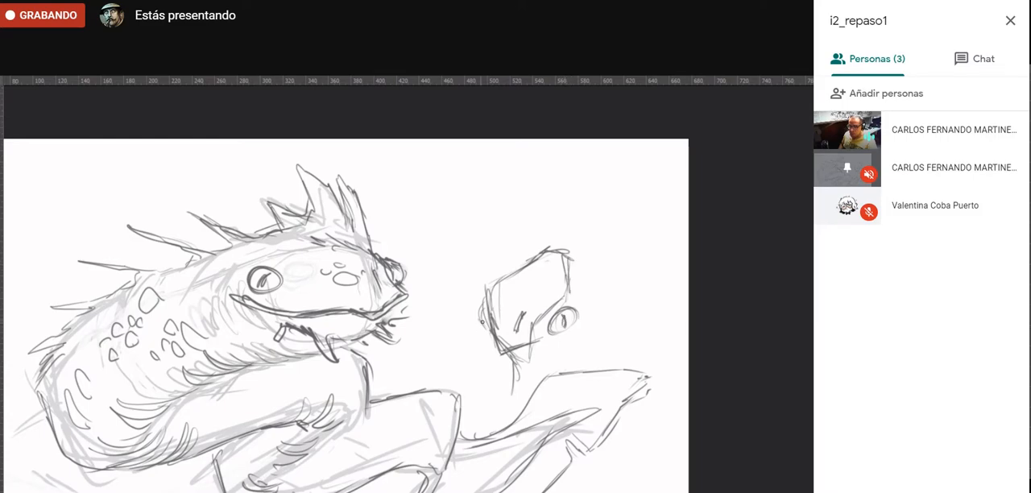
left_click_drag(510, 354, 556, 339)
mouse_move(514, 269)
left_mouse_down()
mouse_move(525, 242)
mouse_move(574, 223)
left_mouse_up()
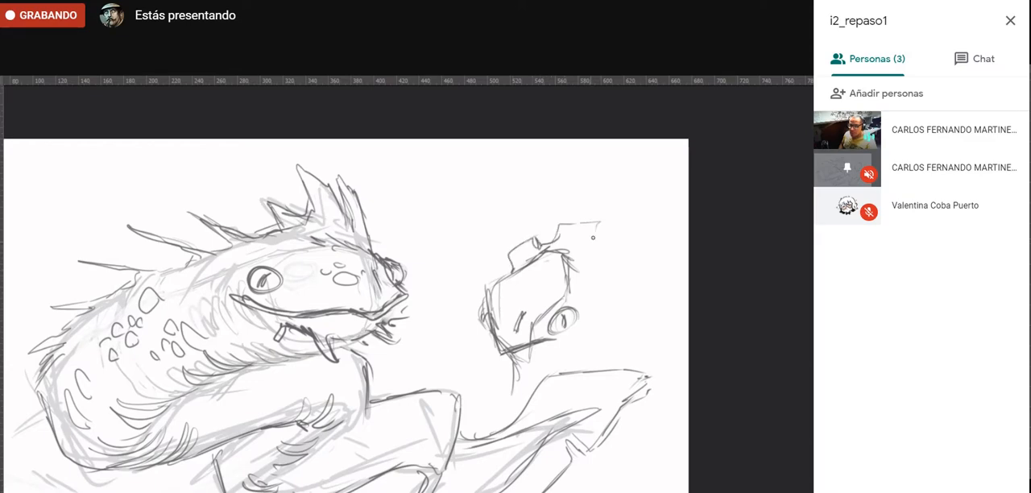
mouse_move(601, 254)
left_mouse_down()
mouse_move(624, 267)
mouse_move(618, 280)
mouse_move(533, 345)
mouse_move(580, 314)
left_mouse_up()
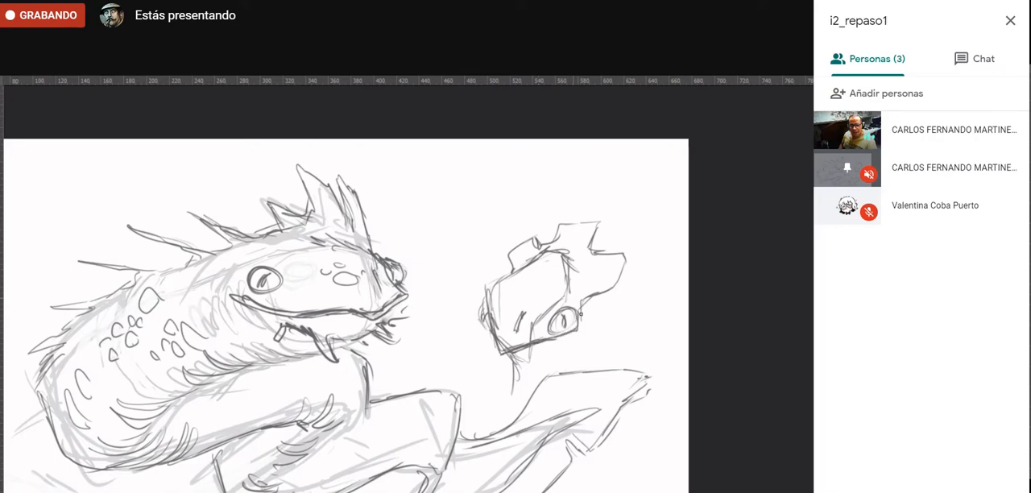
mouse_move(501, 353)
left_mouse_down()
mouse_move(545, 361)
mouse_move(523, 379)
left_mouse_up()
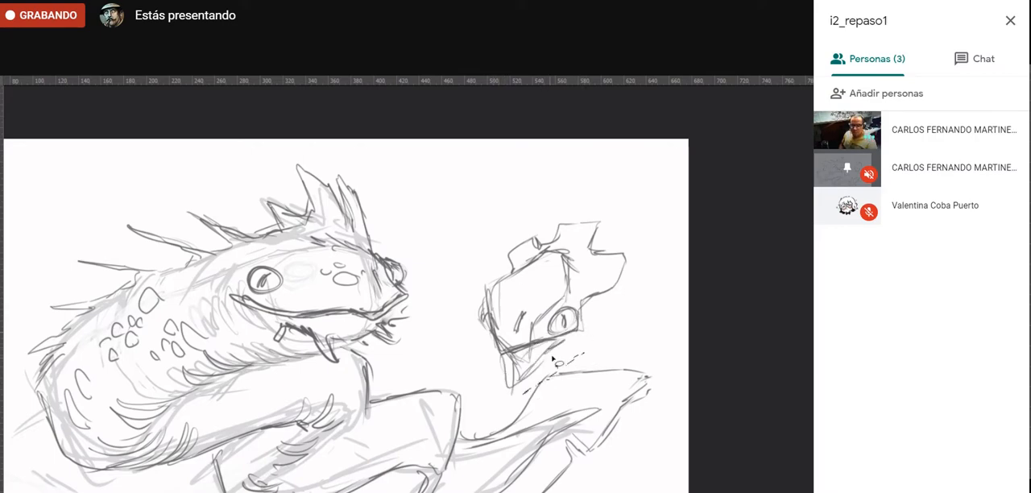
- Lasso the small head sketch, lighten it with Hue/Saturation at Lightness +66, and delete it and deselect
mouse_move(495, 411)
left_mouse_down()
mouse_move(618, 191)
mouse_move(640, 262)
mouse_move(588, 361)
left_mouse_up()
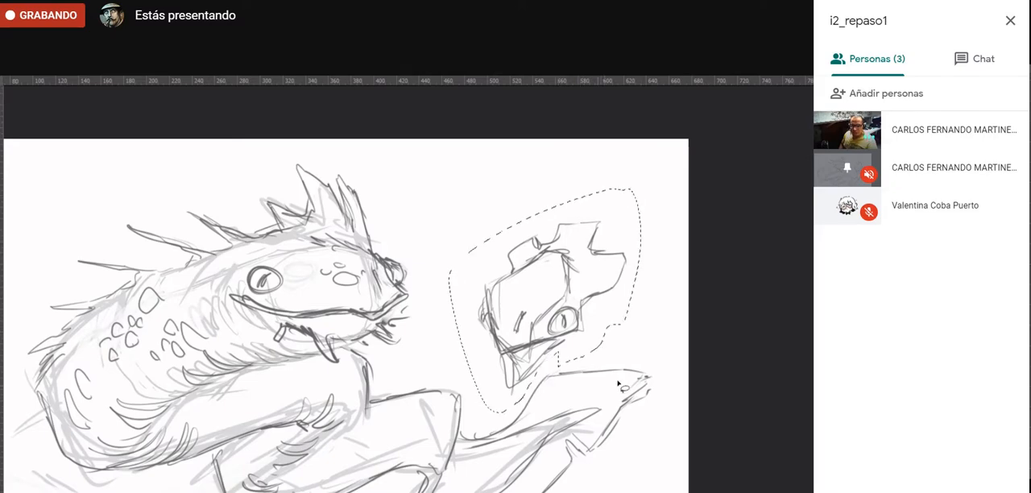
key("ctrl+u")
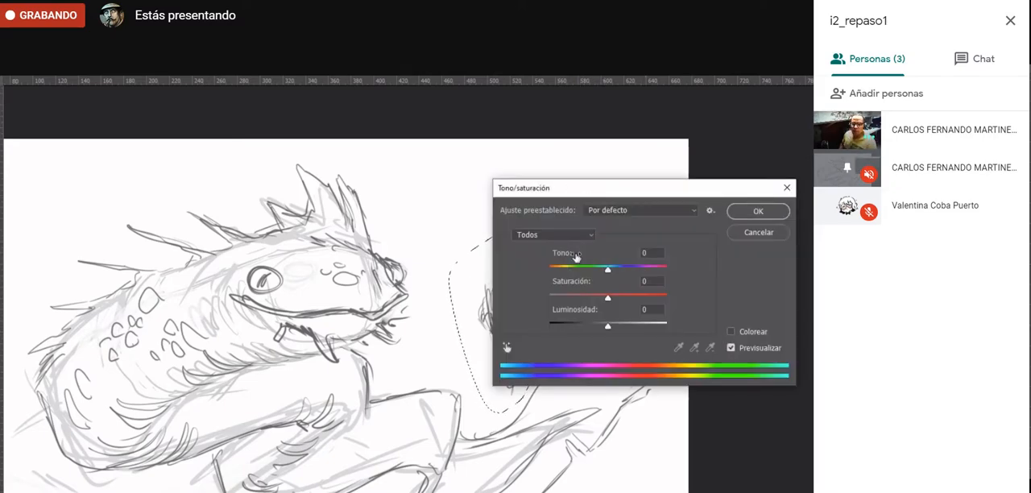
left_click_drag(653, 322, 650, 328)
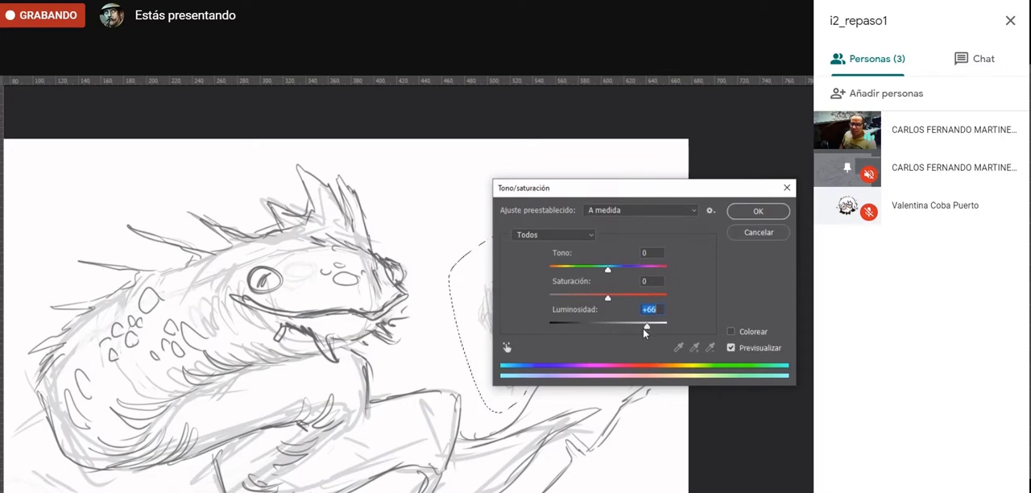
left_click_drag(651, 188, 609, 334)
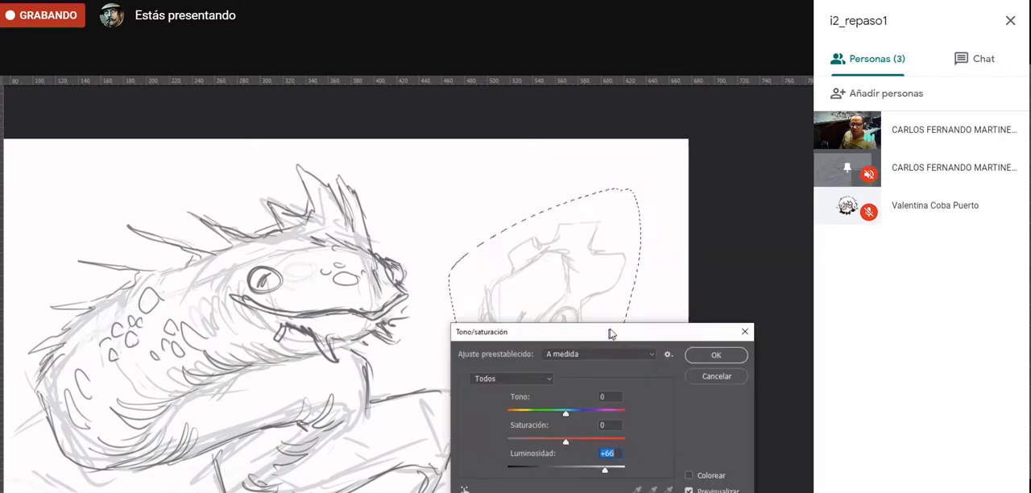
left_click(719, 354)
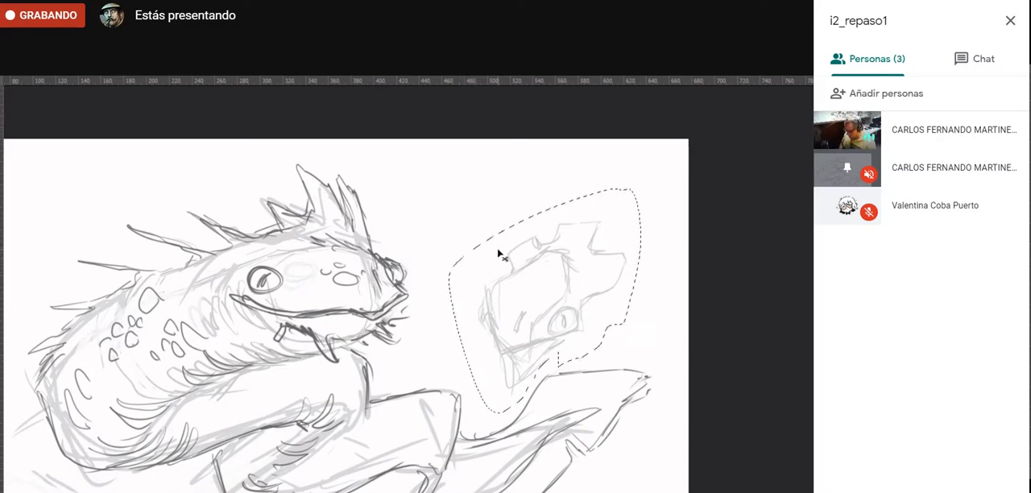
key("Delete")
key("ctrl+d")
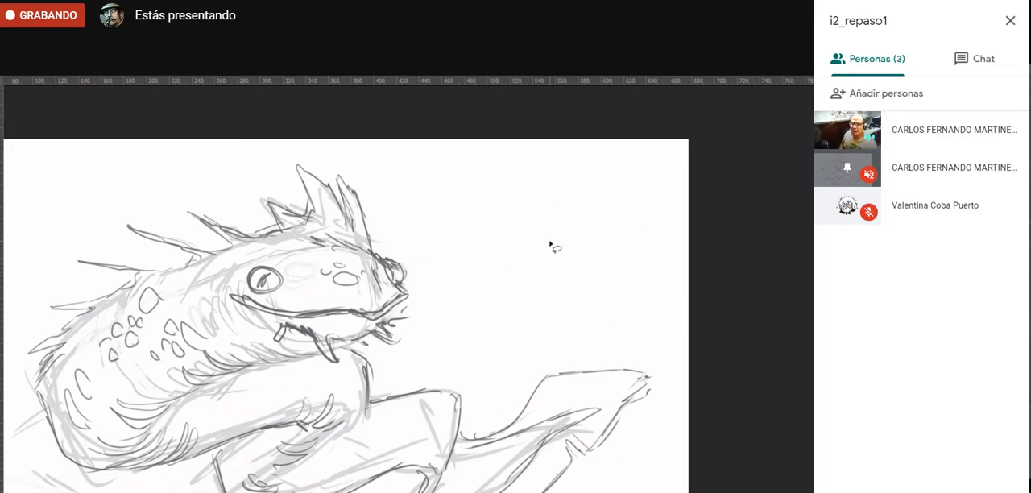
- Add a new layer above sketch_anguila and name it dibujo_anguilla
key("b")
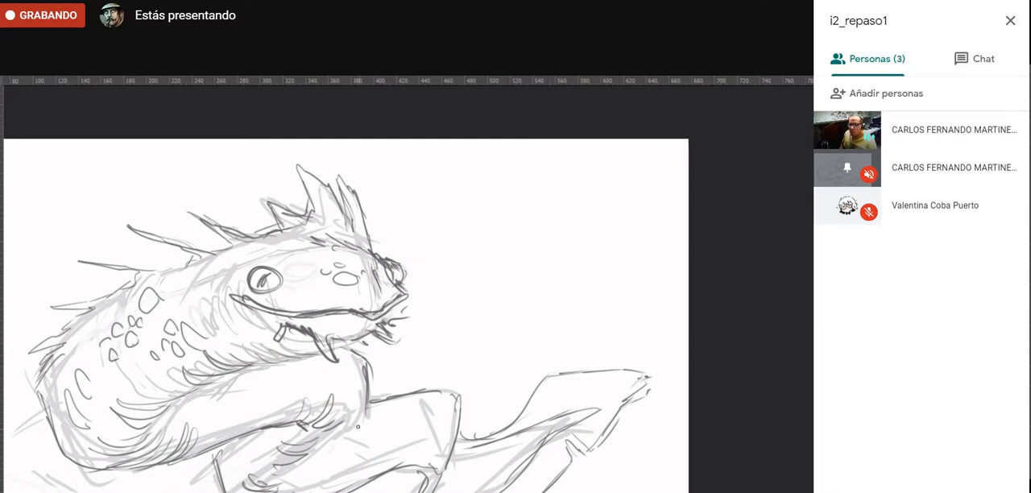
mouse_move(345, 439)
left_mouse_down()
mouse_move(364, 417)
mouse_move(299, 464)
left_mouse_up()
key("f")
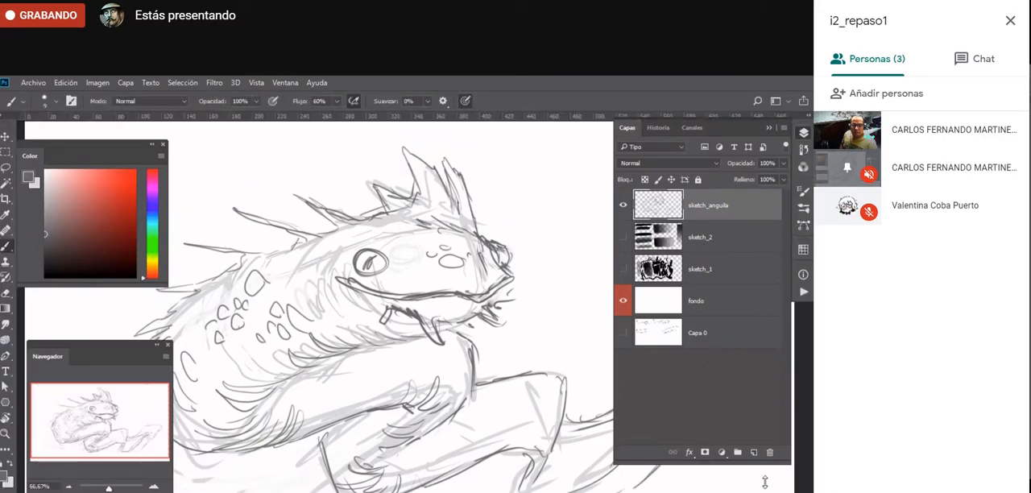
left_click(754, 453)
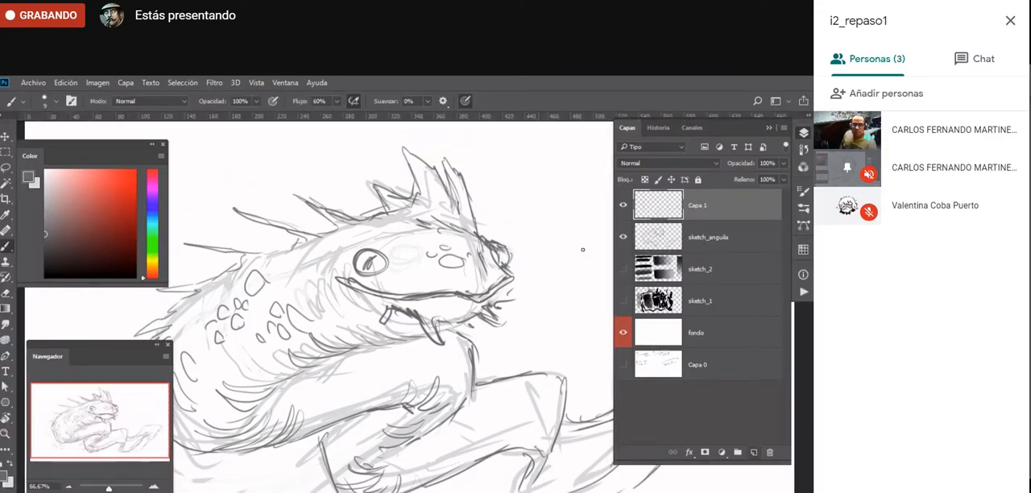
double_click(697, 205)
type("dibujo_anguila")
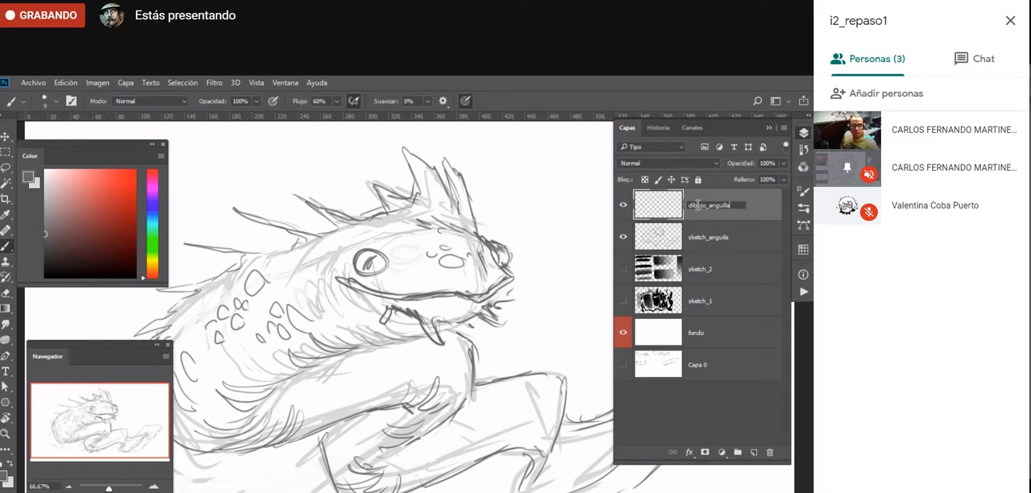
key("Return")
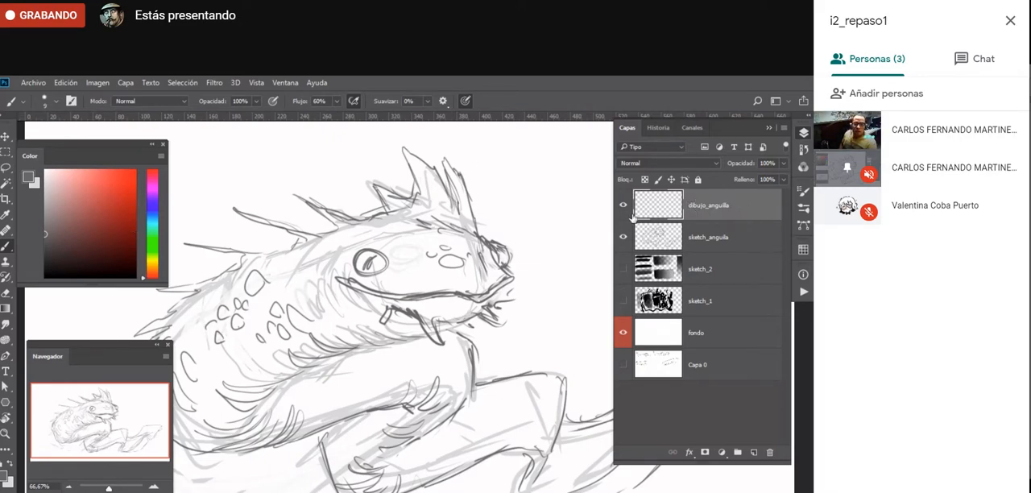
- Lower the sketch_anguila layer's opacity to 43% and the dibujo_anguilla layer's opacity to 64%
left_click(722, 237)
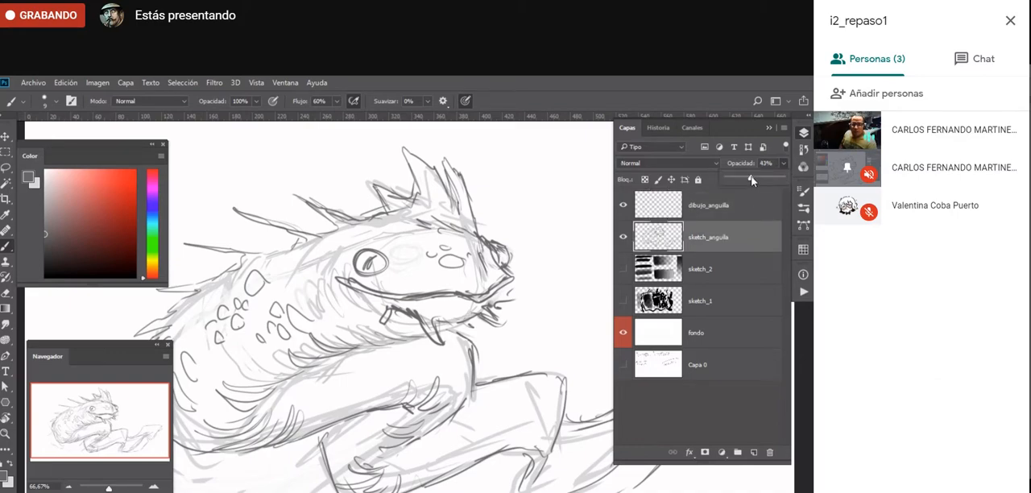
left_click(715, 211)
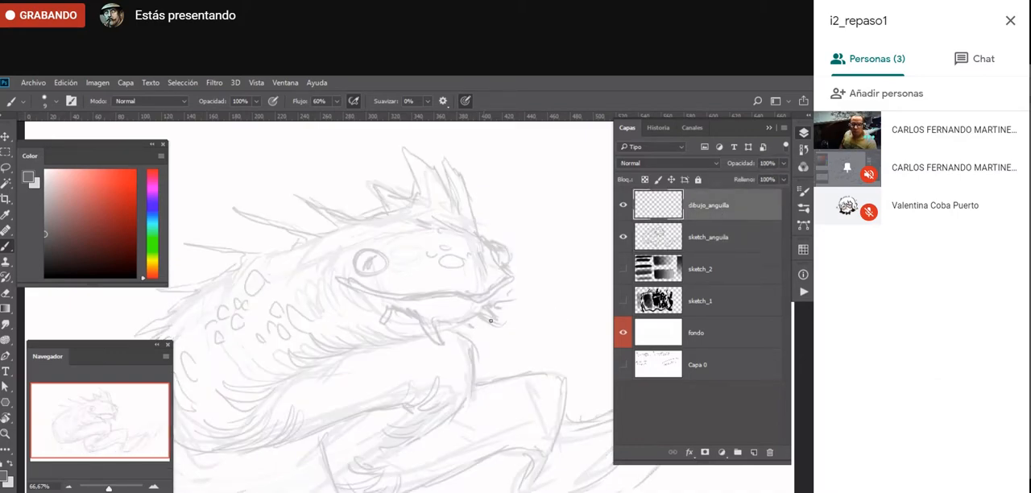
left_click(783, 163)
left_click_drag(785, 177, 762, 176)
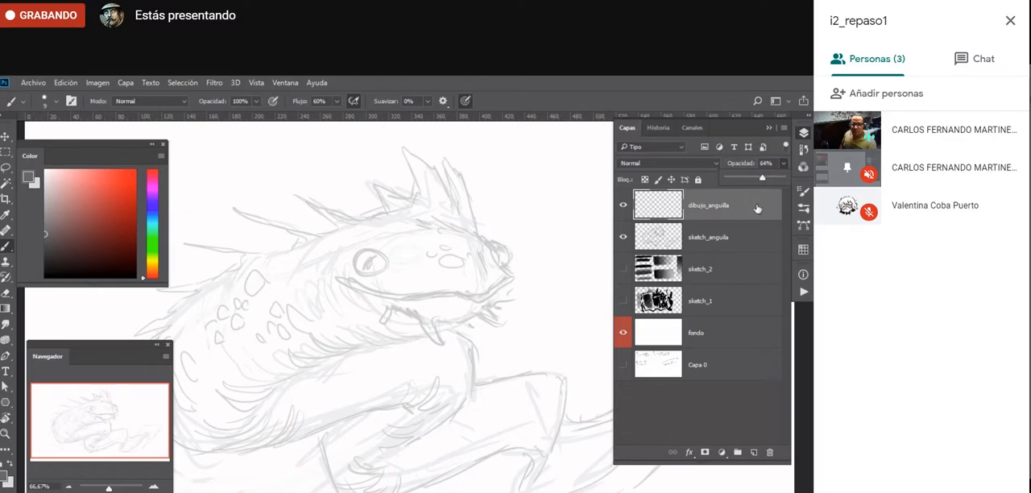
left_click(758, 208)
- Set up the Brush with the default black foreground colour for drawing the head on dibujo_anguilla
key("z")
left_click(463, 225)
key("b")
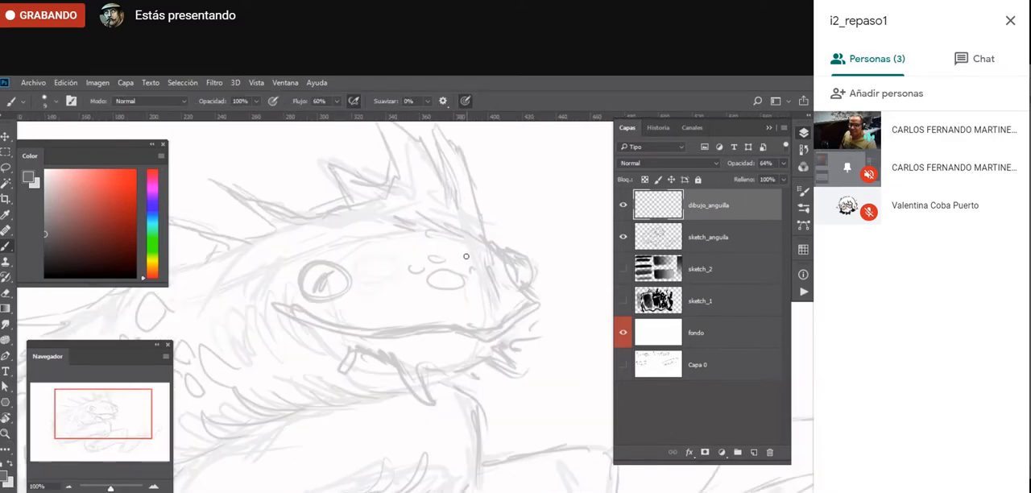
key("d")
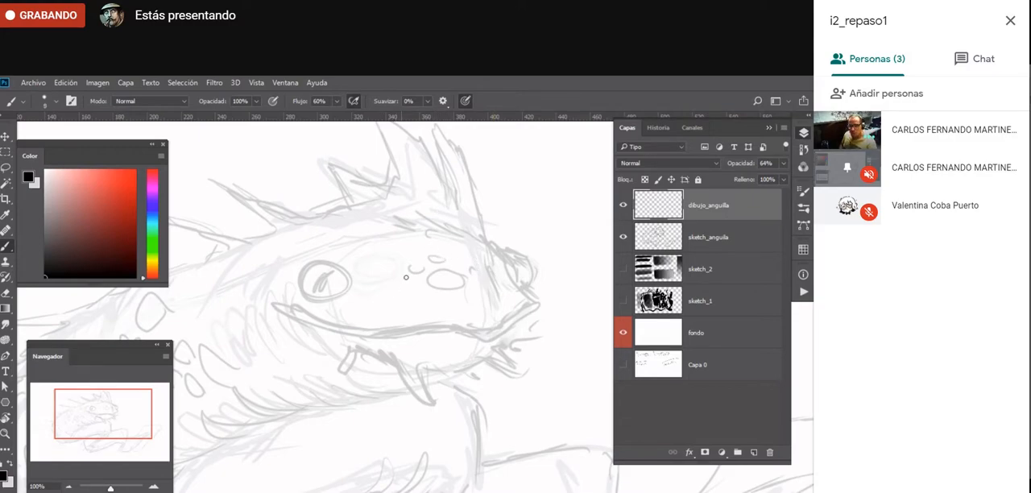
key("f")
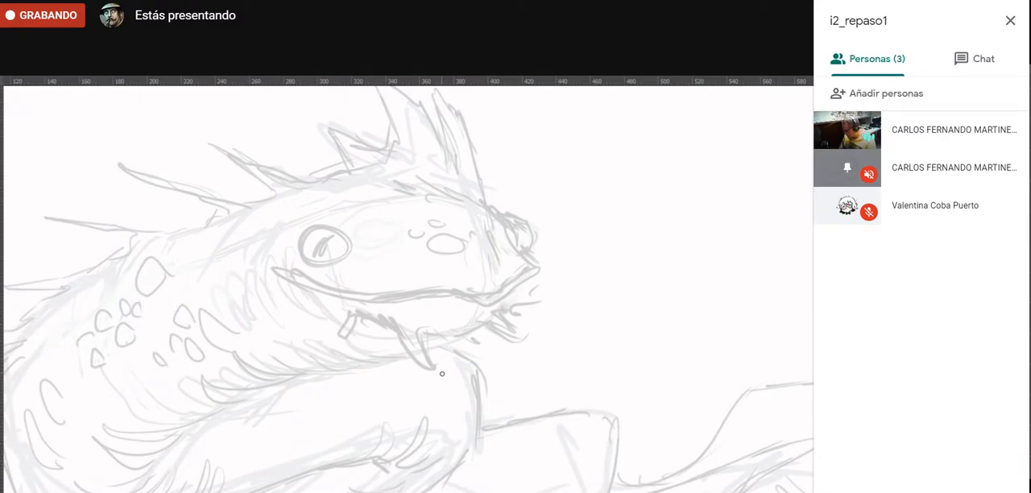
left_click_drag(378, 281, 402, 325)
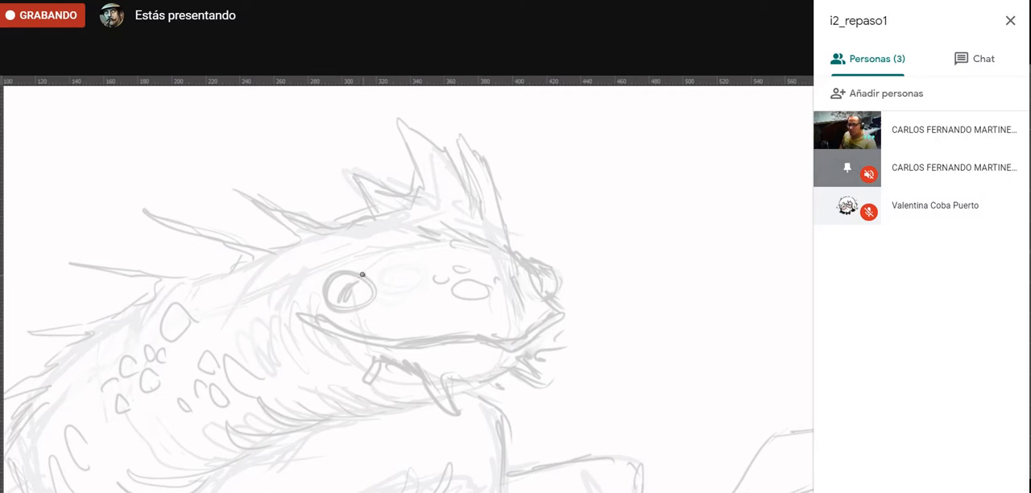
- Trace the upper outline of the near eye in black, undoing trial strokes on it and in the empty area beside the head
mouse_move(361, 275)
left_mouse_down()
mouse_move(326, 271)
mouse_move(321, 295)
mouse_move(362, 311)
left_mouse_up()
key("ctrl+z")
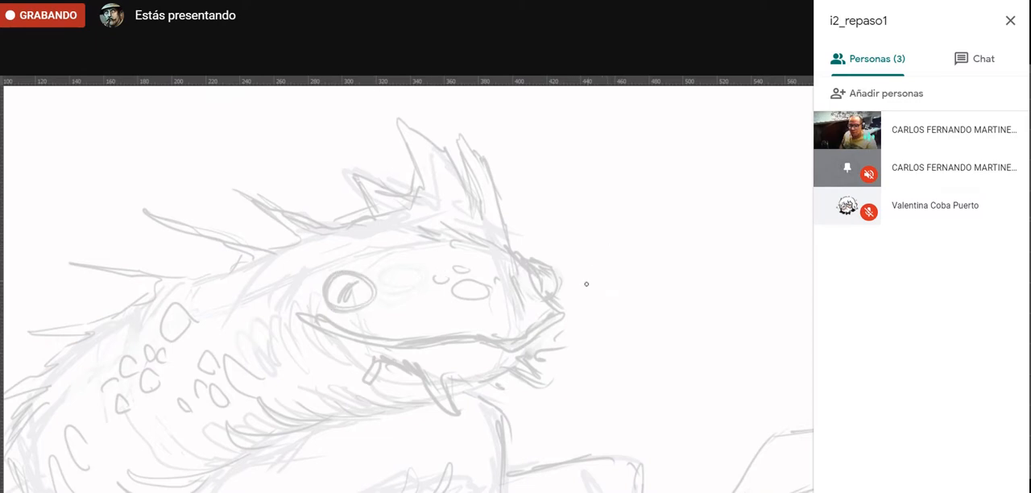
mouse_move(576, 309)
left_mouse_down()
mouse_move(632, 234)
mouse_move(613, 247)
mouse_move(627, 217)
left_mouse_up()
key("ctrl+z")
key("ctrl+z")
key("ctrl+z")
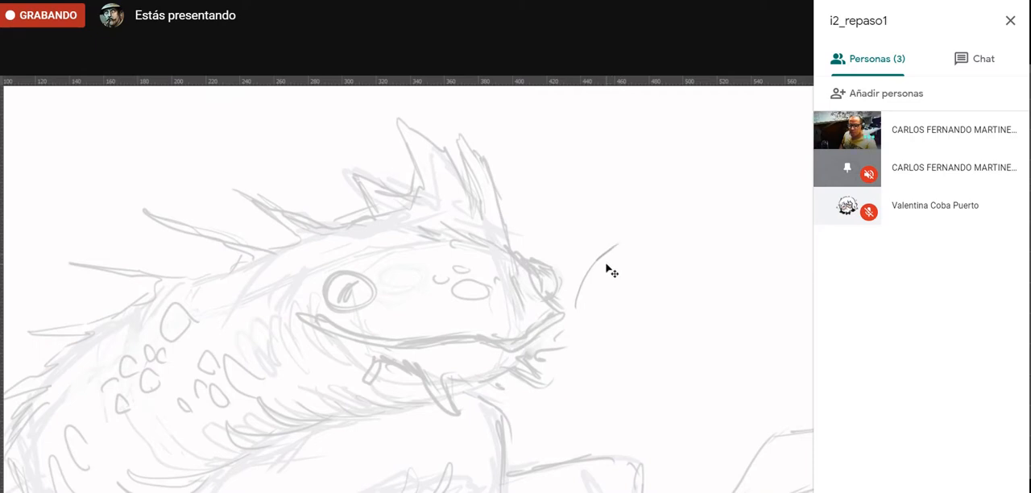
key("ctrl+z")
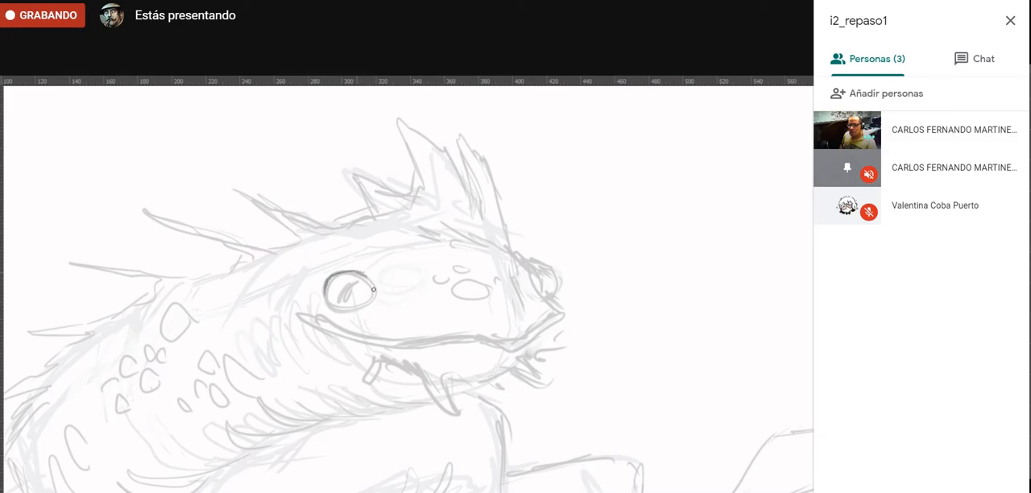
left_click_drag(372, 288, 367, 274)
- Lower the sketch_anguila layer's opacity to 25% and make dibujo_anguilla the active layer again
key("Tab")
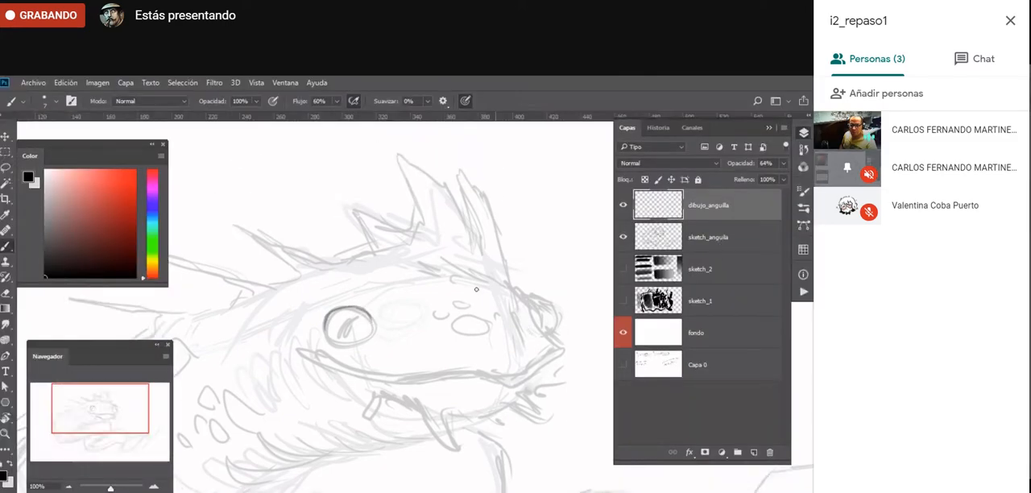
left_click(476, 289, "ctrl")
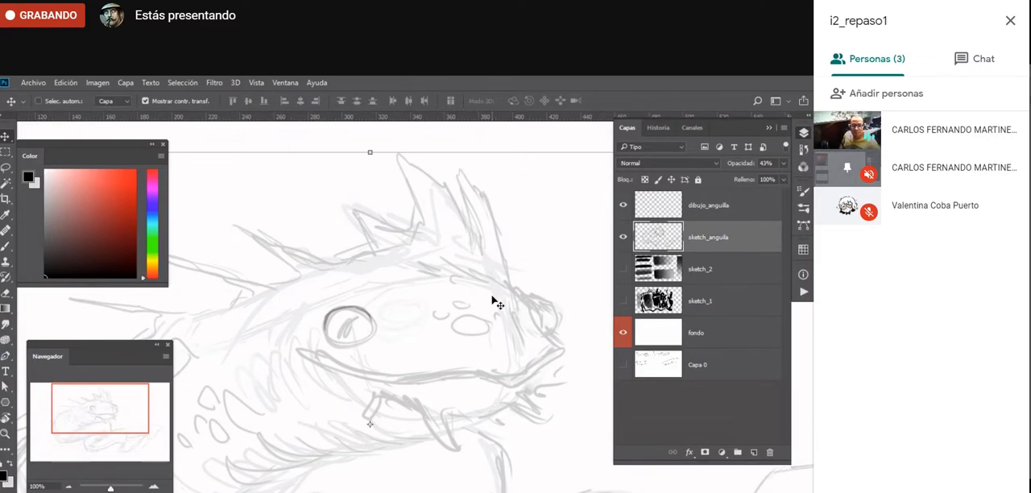
key("5")
key("4")
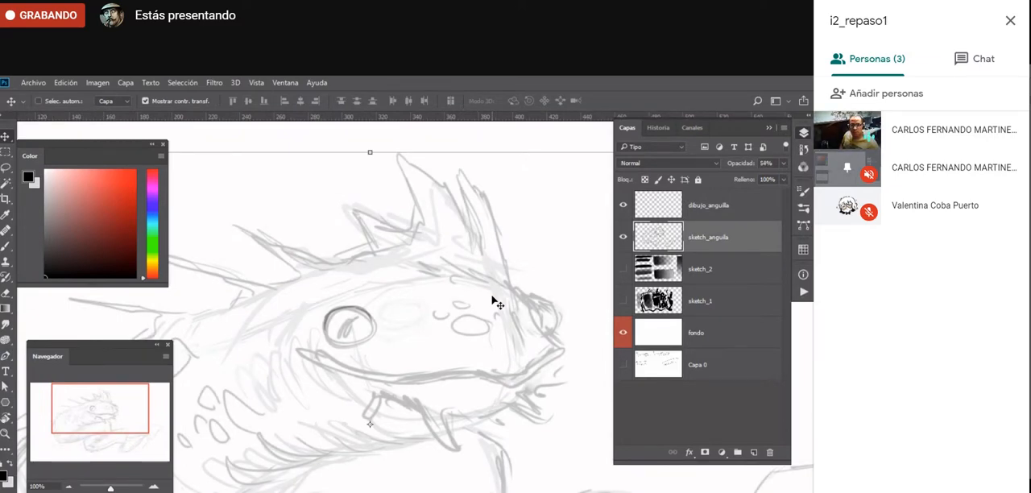
key("2")
key("5")
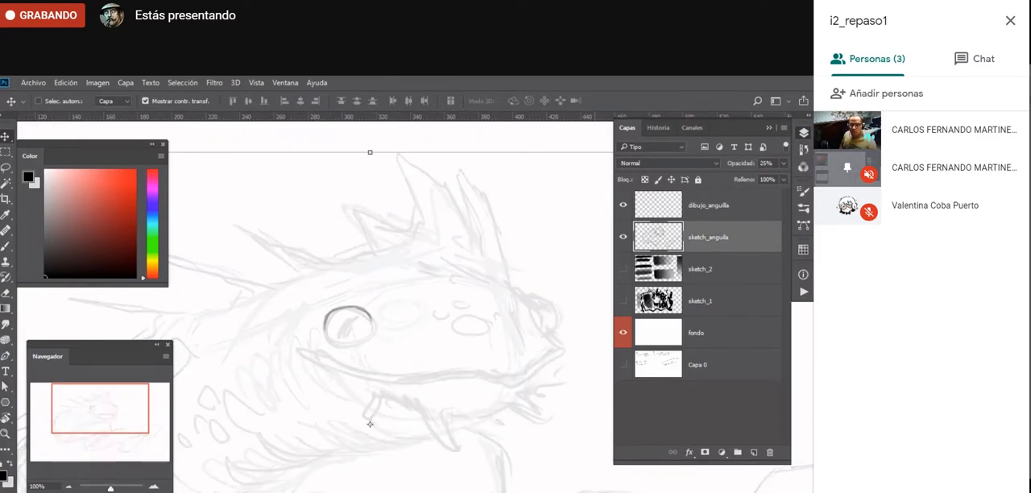
left_click(325, 324, "ctrl")
- Complete the near eye's round outline with the Brush and draw the eyelid folds beneath and around it
key("z")
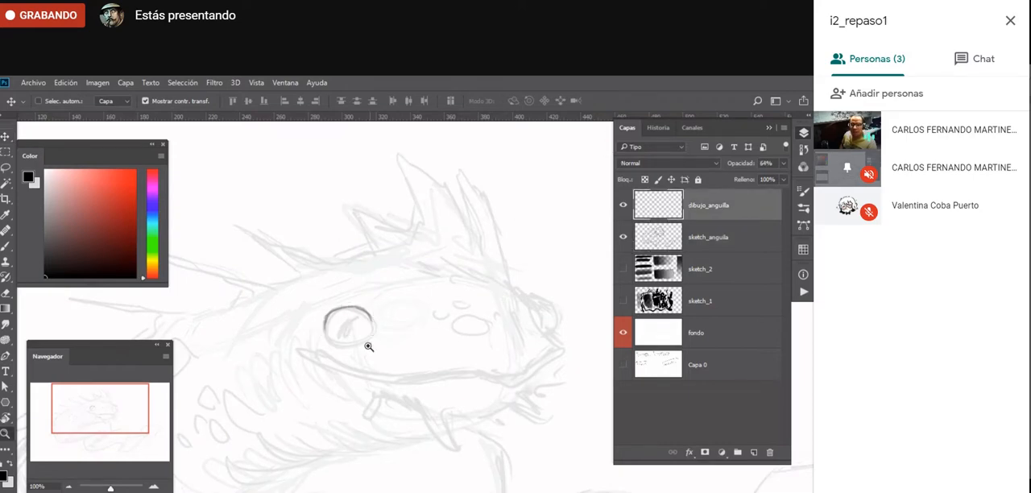
left_click(361, 349)
key("Tab")
key("b")
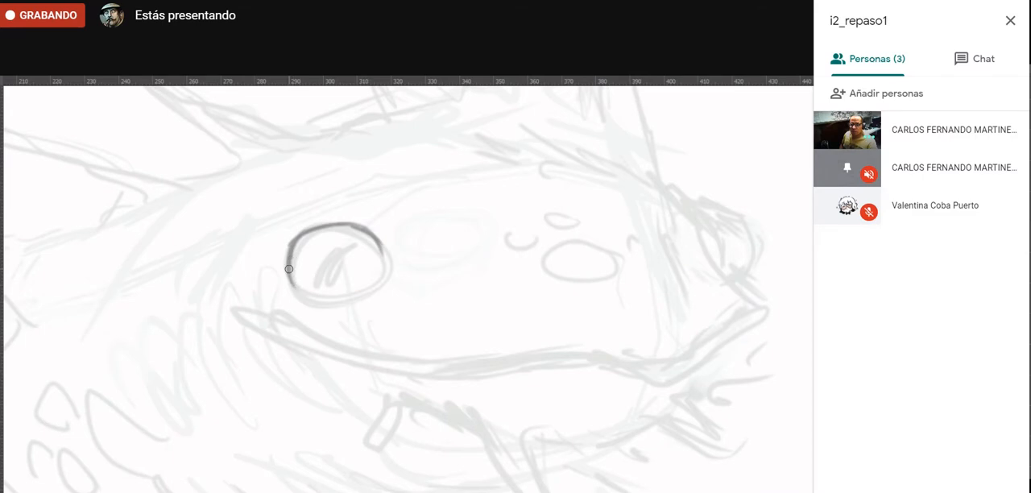
mouse_move(287, 273)
left_mouse_down()
mouse_move(369, 287)
mouse_move(339, 300)
mouse_move(376, 269)
mouse_move(354, 295)
mouse_move(382, 257)
mouse_move(376, 279)
mouse_move(382, 243)
mouse_move(325, 307)
mouse_move(291, 310)
mouse_move(341, 314)
mouse_move(391, 289)
mouse_move(395, 265)
mouse_move(402, 269)
mouse_move(394, 294)
mouse_move(315, 324)
mouse_move(281, 313)
mouse_move(270, 278)
left_mouse_up()
mouse_move(399, 267)
left_mouse_down()
mouse_move(386, 228)
mouse_move(370, 221)
left_mouse_up()
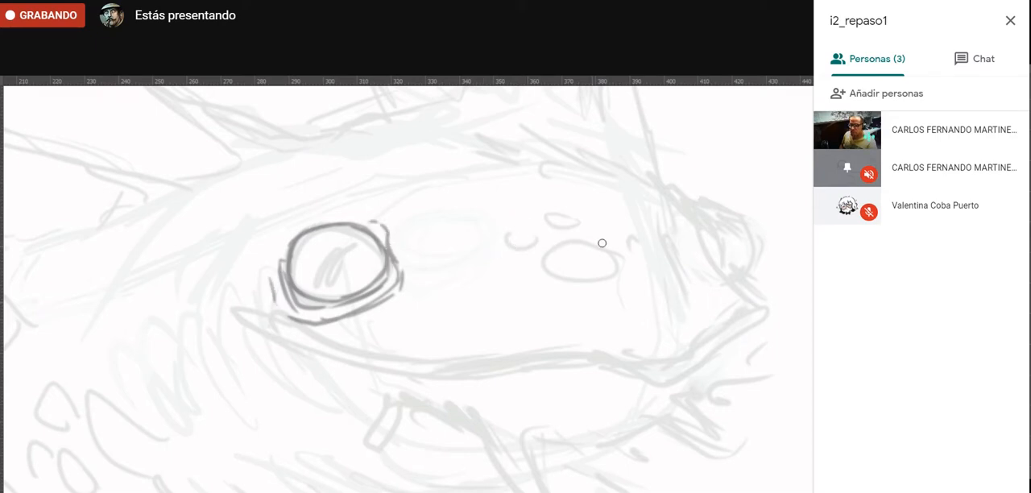
- Draw the large oval scale on the snout with the small angular scales surrounding it
mouse_move(573, 212)
left_mouse_down()
mouse_move(545, 225)
mouse_move(583, 219)
mouse_move(507, 255)
mouse_move(522, 246)
mouse_move(515, 232)
left_mouse_up()
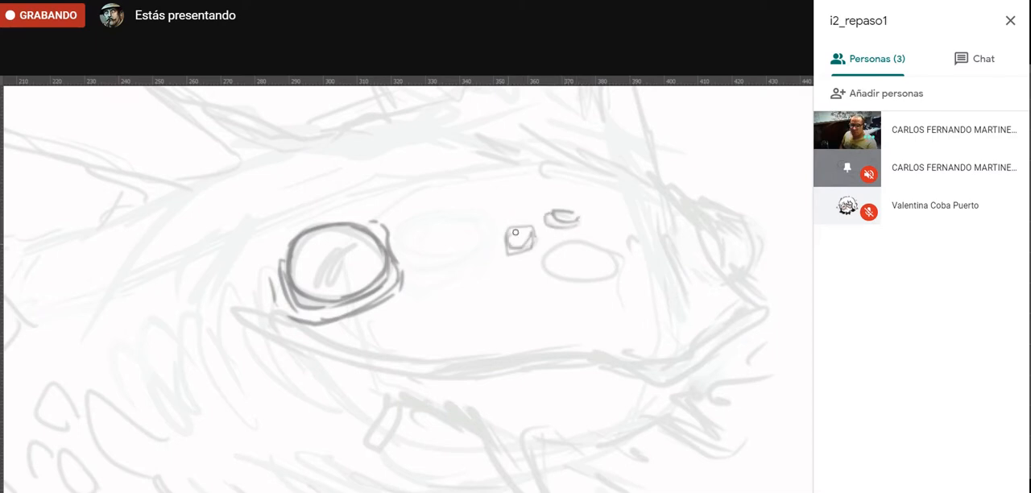
mouse_move(582, 242)
left_mouse_down()
mouse_move(540, 275)
mouse_move(618, 266)
mouse_move(613, 248)
mouse_move(592, 243)
mouse_move(568, 246)
mouse_move(560, 263)
mouse_move(595, 257)
left_mouse_up()
mouse_move(536, 274)
left_mouse_down()
mouse_move(508, 278)
mouse_move(540, 285)
mouse_move(542, 295)
left_mouse_up()
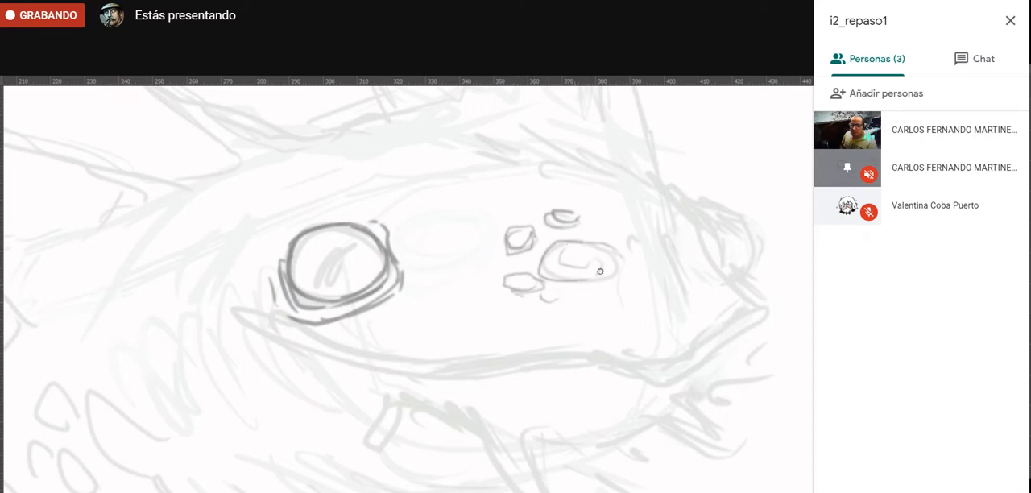
mouse_move(627, 242)
left_mouse_down()
mouse_move(633, 233)
mouse_move(640, 250)
left_mouse_up()
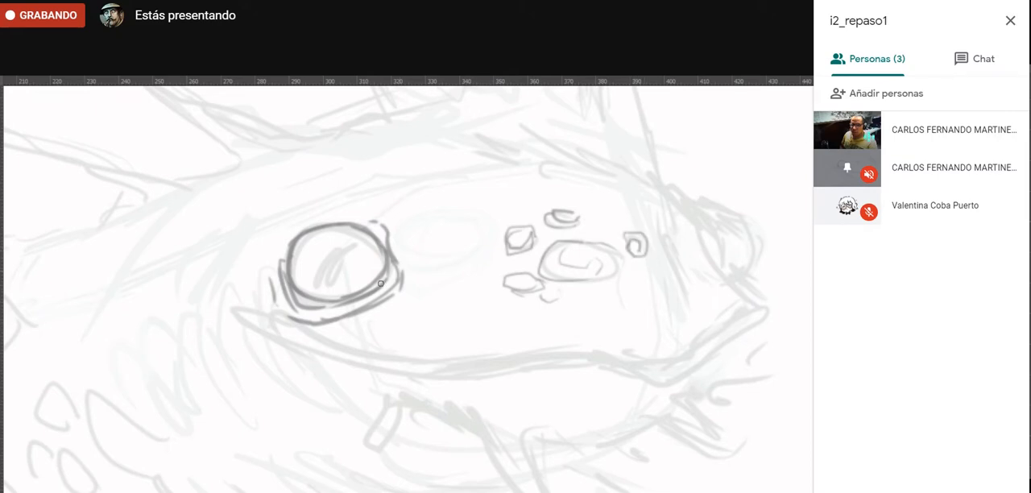
- Add wrinkle lines around the near eye and trace the inner edge and lower lid of the far eye
mouse_move(359, 303)
left_mouse_down()
mouse_move(374, 311)
mouse_move(386, 320)
mouse_move(405, 294)
mouse_move(417, 240)
left_mouse_up()
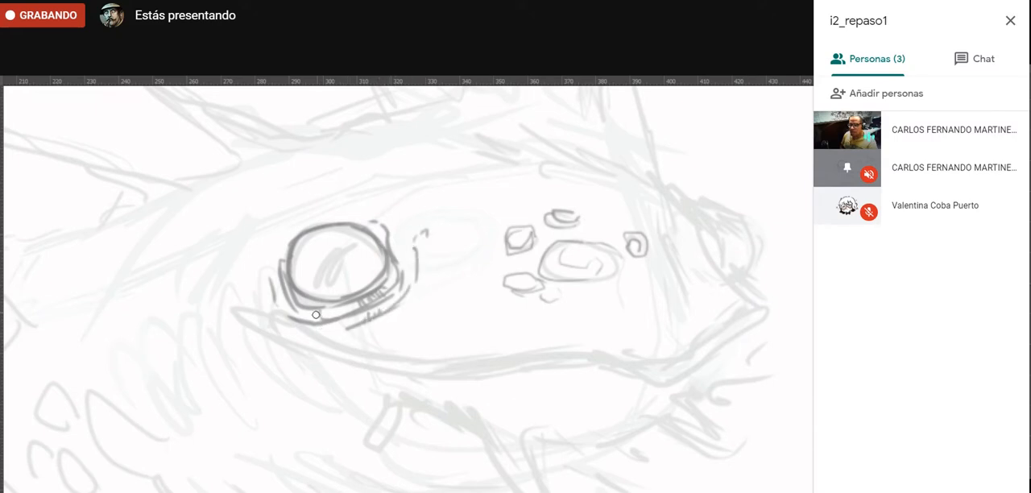
left_click_drag(268, 292, 267, 270)
left_click_drag(259, 303, 257, 263)
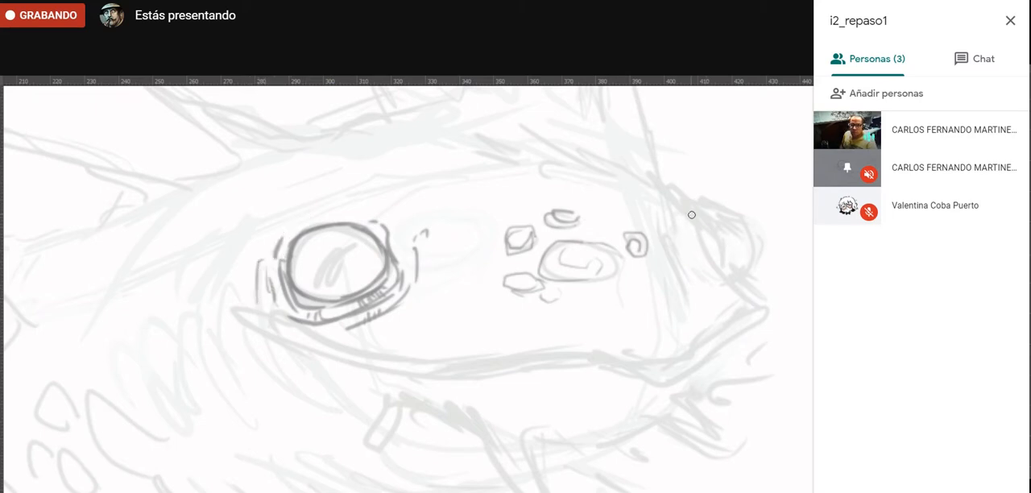
mouse_move(665, 182)
left_mouse_down()
mouse_move(701, 200)
mouse_move(728, 260)
mouse_move(754, 270)
mouse_move(730, 274)
mouse_move(703, 234)
mouse_move(700, 255)
mouse_move(755, 283)
left_mouse_up()
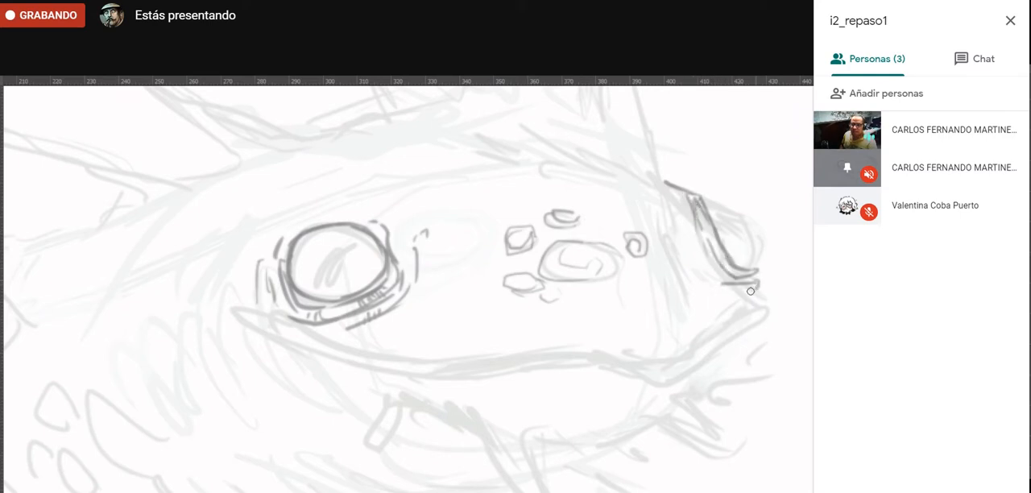
- Trace the long wavy mouth line from the corner below the near eye to the snout tip, redrawing its uneven sections
mouse_move(245, 314)
left_mouse_down()
mouse_move(308, 358)
mouse_move(286, 343)
mouse_move(475, 380)
mouse_move(444, 377)
mouse_move(563, 356)
left_mouse_up()
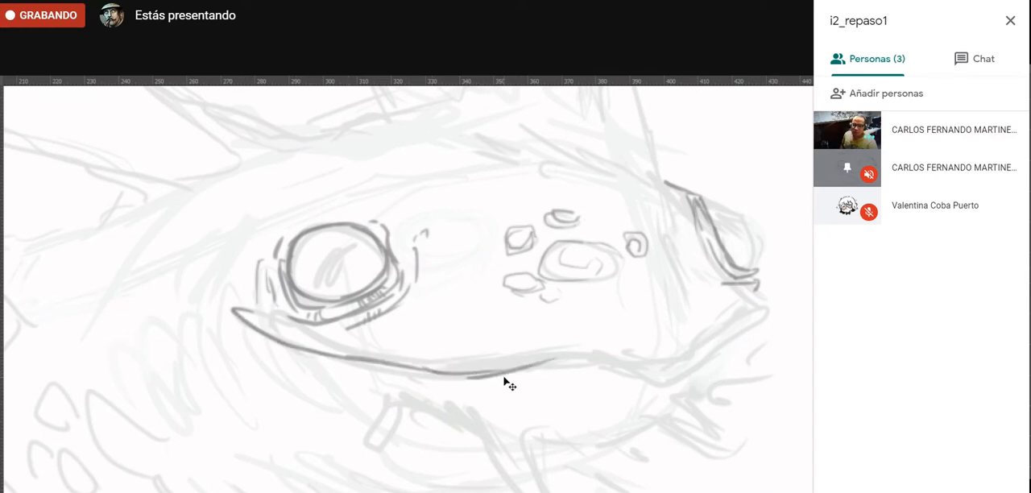
key("ctrl+z")
mouse_move(500, 369)
left_mouse_down()
mouse_move(621, 361)
mouse_move(636, 371)
mouse_move(616, 361)
left_mouse_up()
key("ctrl+z")
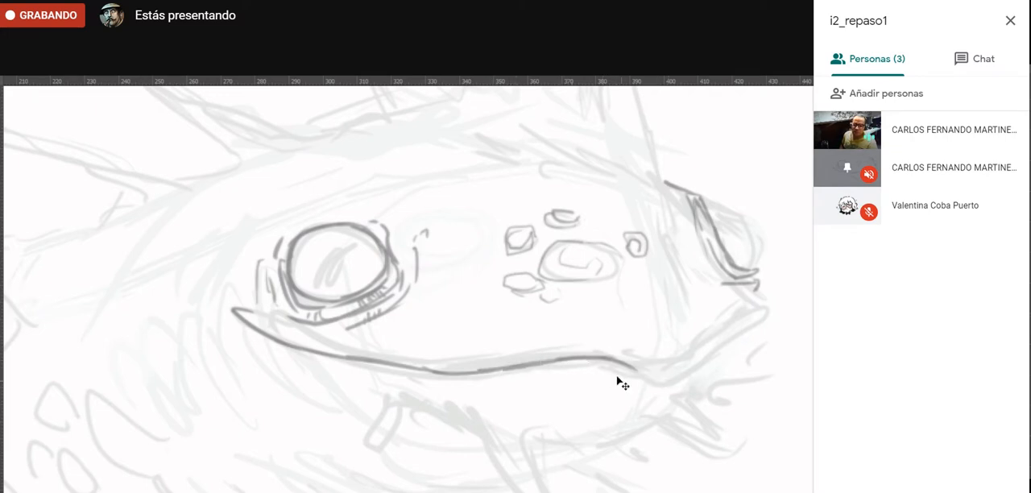
mouse_move(617, 362)
left_mouse_down()
mouse_move(680, 379)
mouse_move(668, 384)
mouse_move(767, 314)
left_mouse_up()
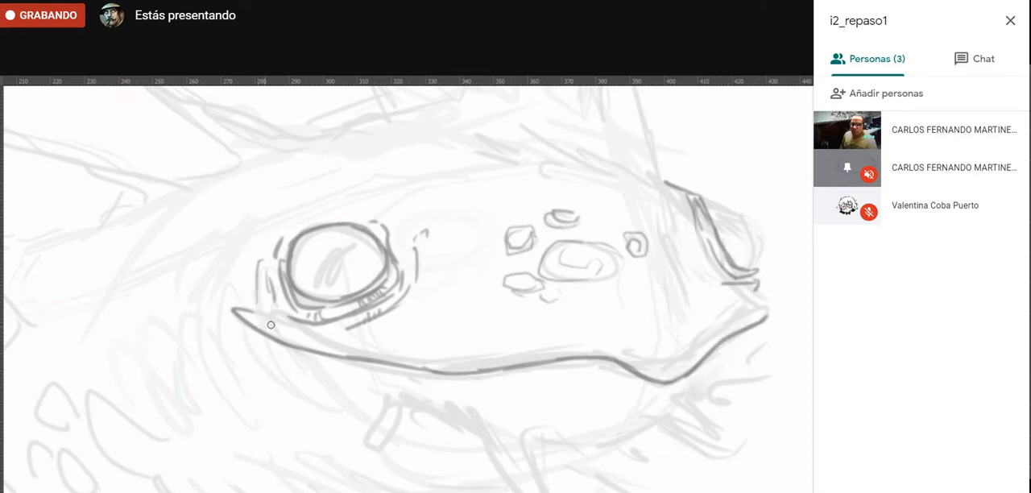
- Draw the upper edge of the lip along the mouth line and divide the lip into segments with short cross strokes
mouse_move(271, 325)
left_mouse_down()
mouse_move(336, 352)
mouse_move(321, 337)
mouse_move(534, 366)
mouse_move(400, 355)
mouse_move(468, 366)
mouse_move(459, 365)
mouse_move(411, 354)
mouse_move(464, 358)
mouse_move(583, 340)
left_mouse_up()
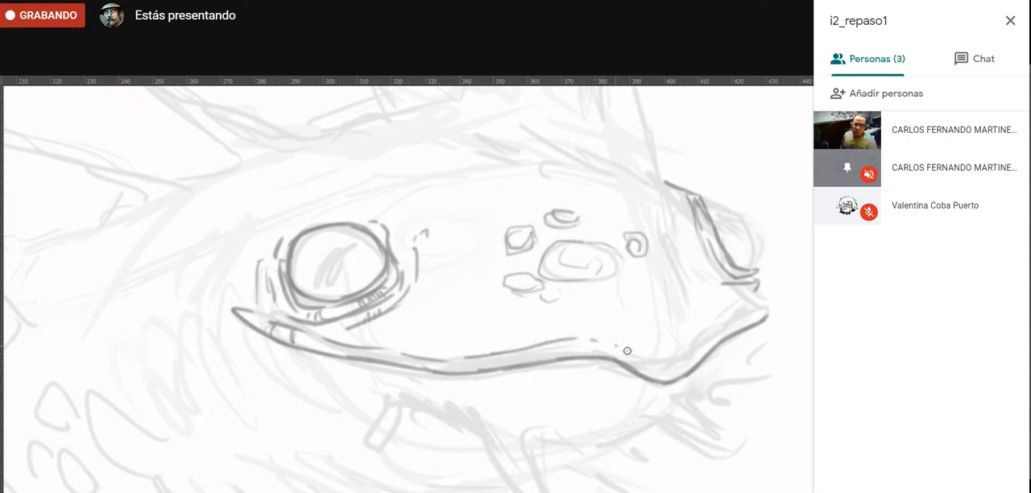
left_click_drag(671, 360, 713, 323)
mouse_move(294, 332)
left_mouse_down()
mouse_move(330, 339)
mouse_move(328, 353)
mouse_move(383, 349)
mouse_move(396, 366)
mouse_move(432, 358)
mouse_move(435, 370)
mouse_move(471, 358)
mouse_move(476, 373)
mouse_move(495, 353)
mouse_move(502, 372)
mouse_move(529, 351)
mouse_move(595, 346)
mouse_move(587, 340)
mouse_move(621, 352)
mouse_move(612, 345)
mouse_move(616, 361)
mouse_move(678, 368)
mouse_move(662, 363)
mouse_move(667, 381)
mouse_move(692, 368)
left_mouse_up()
left_click_drag(697, 335, 714, 344)
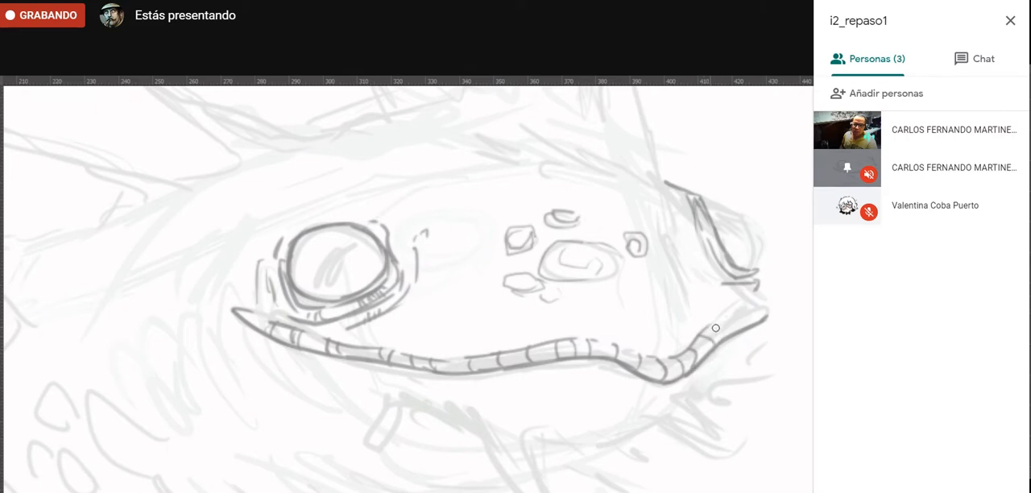
mouse_move(717, 311)
left_mouse_down()
mouse_move(739, 333)
mouse_move(750, 320)
mouse_move(737, 308)
mouse_move(709, 323)
mouse_move(753, 295)
mouse_move(745, 308)
mouse_move(772, 302)
left_mouse_up()
- Draw three short barbels hanging from the lower jaw: one near the mouth corner, one mid-jaw and one towards the snout
left_click_drag(294, 360, 382, 378)
key("ctrl+z")
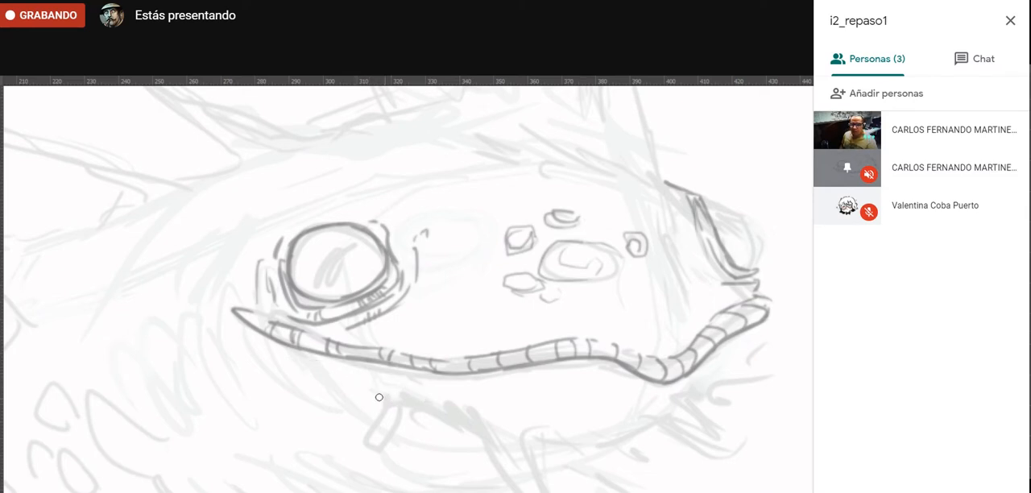
mouse_move(383, 408)
left_mouse_down()
mouse_move(352, 452)
mouse_move(369, 451)
mouse_move(390, 425)
mouse_move(383, 441)
mouse_move(405, 412)
left_mouse_up()
mouse_move(482, 429)
left_mouse_down()
mouse_move(518, 487)
mouse_move(500, 469)
mouse_move(523, 438)
mouse_move(531, 461)
mouse_move(539, 427)
left_mouse_up()
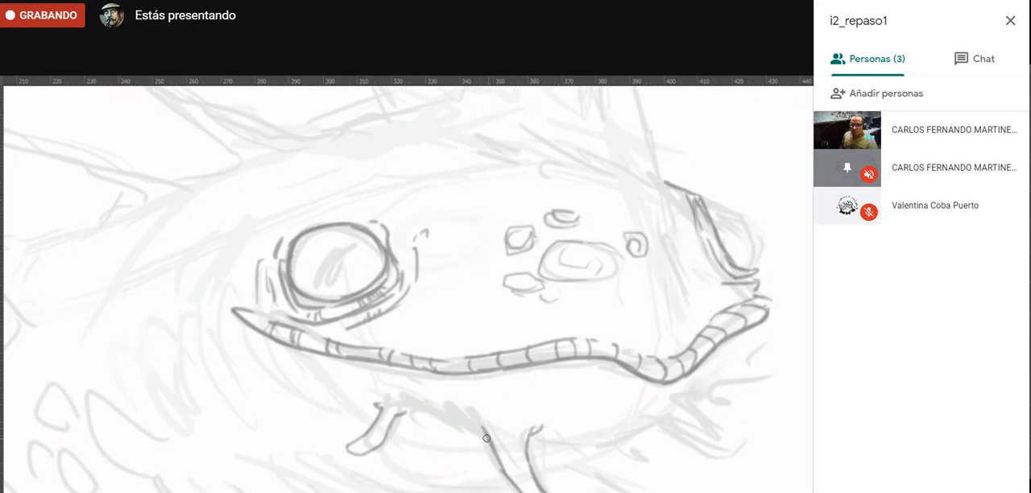
mouse_move(661, 412)
left_mouse_down()
mouse_move(719, 468)
mouse_move(697, 413)
mouse_move(738, 443)
mouse_move(700, 430)
mouse_move(721, 453)
mouse_move(723, 429)
mouse_move(673, 412)
left_mouse_up()
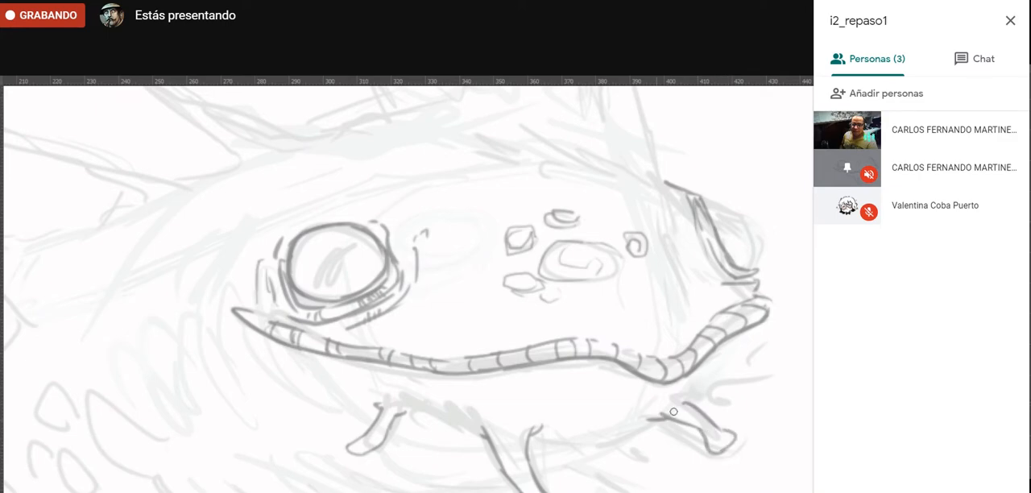
- Draw a forked barbel projecting below the snout tip and close the rounded end of the long mid-jaw barbel
left_click_drag(568, 385, 291, 379)
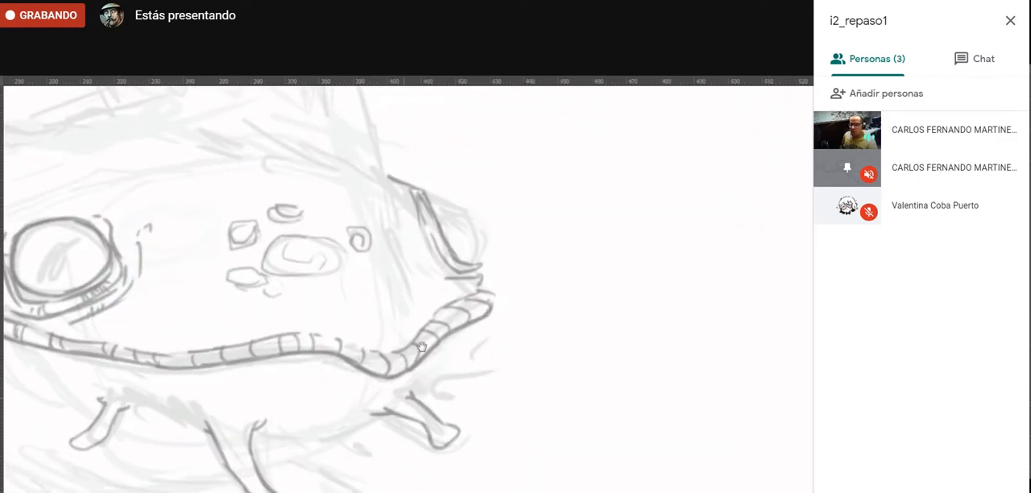
mouse_move(420, 404)
left_mouse_down()
mouse_move(437, 383)
mouse_move(485, 376)
left_mouse_up()
left_click_drag(477, 324, 448, 367)
key("ctrl+z")
mouse_move(475, 325)
left_mouse_down()
mouse_move(455, 361)
mouse_move(491, 364)
mouse_move(485, 380)
left_mouse_up()
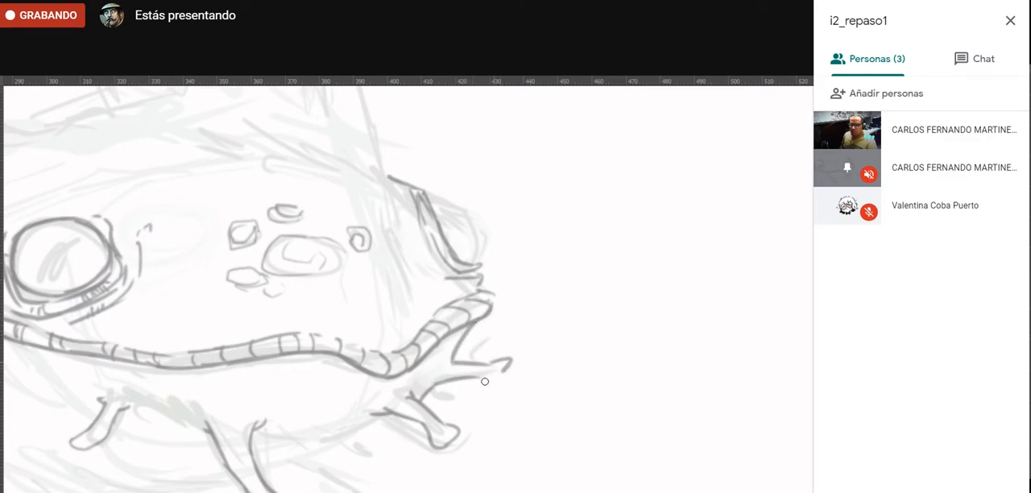
key("space")
left_click_drag(262, 427, 560, 374)
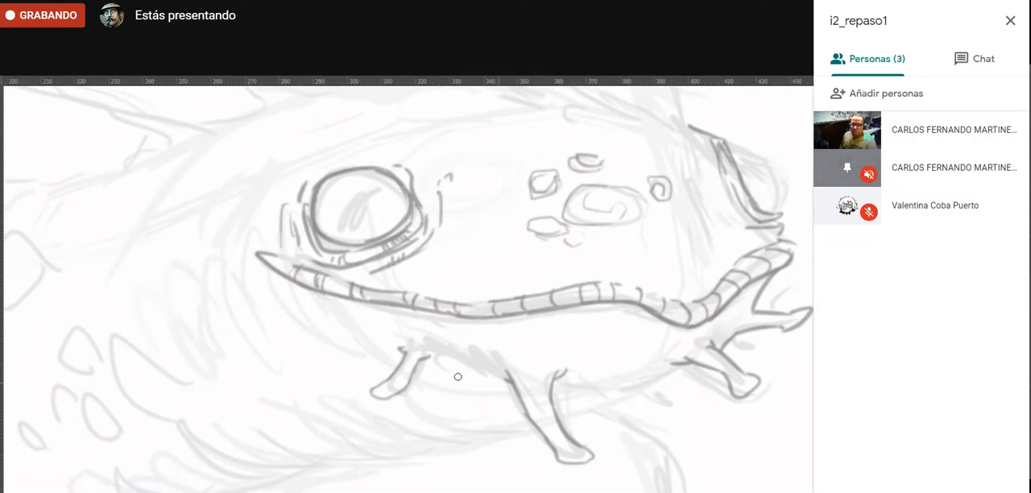
- Draw the tall front horn rising from beside the far eye, with its inner edge and small wrinkle marks
key("space")
left_click_drag(244, 305, 246, 478)
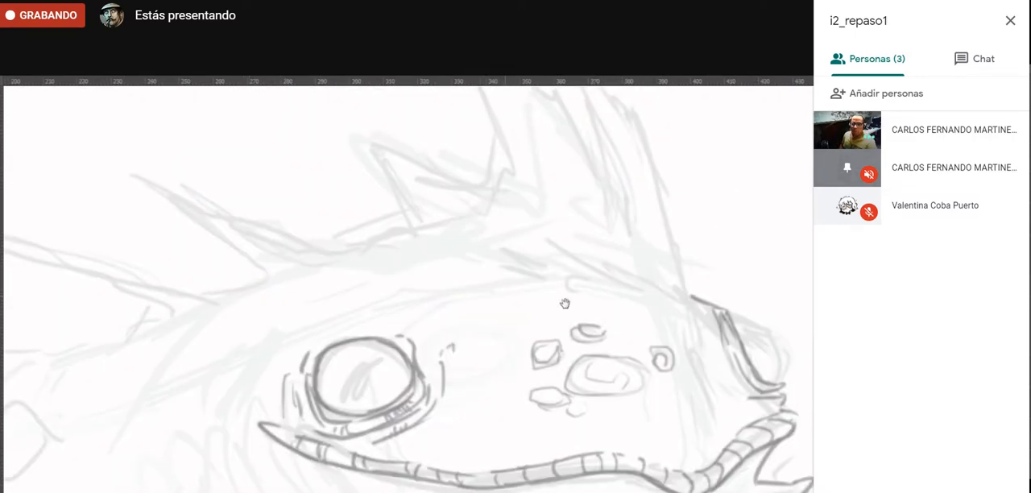
left_click(467, 443, "alt")
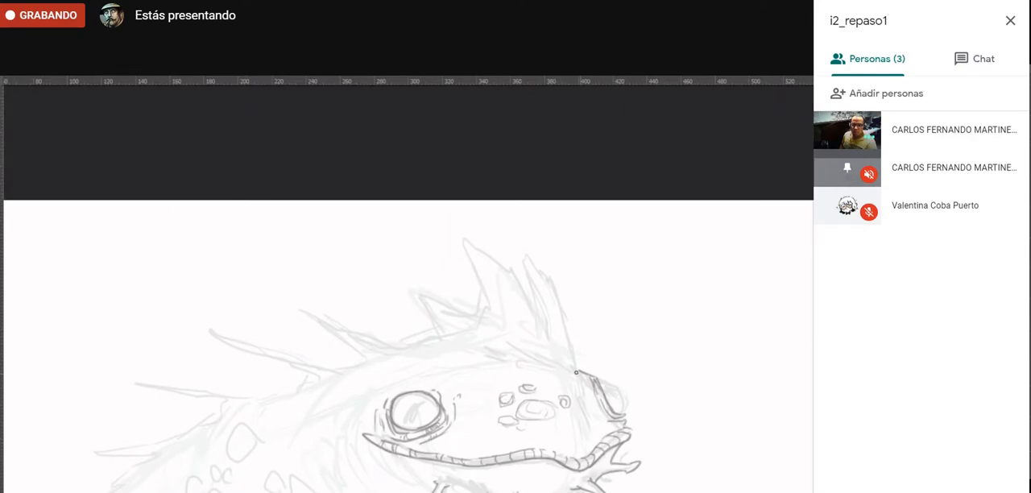
mouse_move(589, 439)
left_mouse_down()
mouse_move(554, 302)
mouse_move(514, 242)
left_mouse_up()
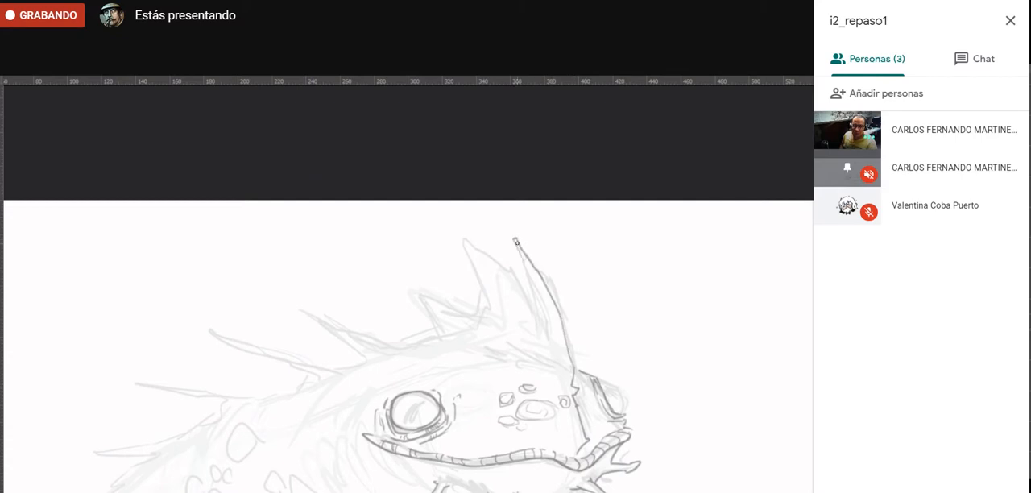
left_click_drag(515, 239, 536, 290)
mouse_move(542, 298)
left_mouse_down()
mouse_move(548, 353)
mouse_move(511, 286)
mouse_move(451, 243)
mouse_move(516, 275)
mouse_move(510, 268)
mouse_move(544, 322)
left_mouse_up()
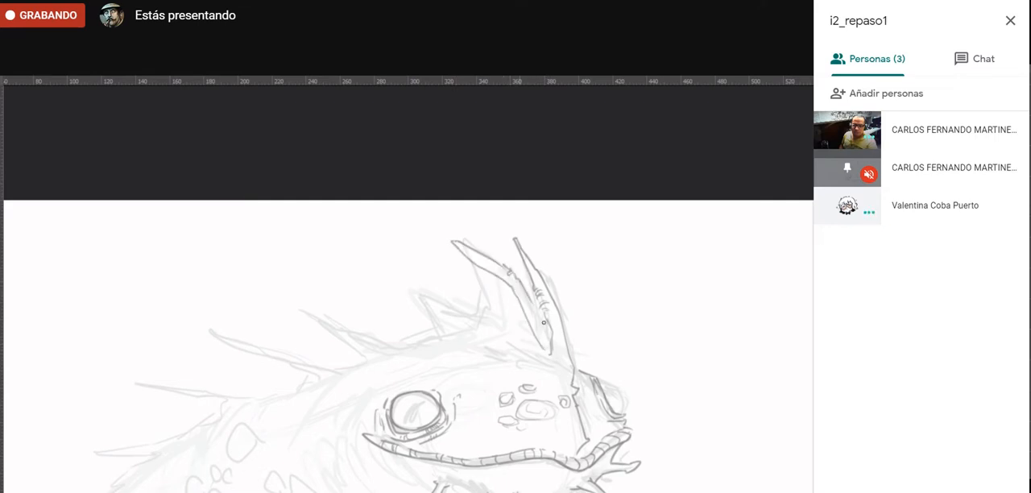
- Draw the curved membrane edge linking the second horn to a shorter pointed crest spike behind it
left_click_drag(454, 246, 480, 281)
key("ctrl+z")
mouse_move(463, 250)
left_mouse_down()
mouse_move(485, 287)
mouse_move(474, 269)
mouse_move(484, 323)
mouse_move(477, 272)
mouse_move(489, 298)
mouse_move(471, 331)
mouse_move(480, 323)
mouse_move(462, 317)
mouse_move(491, 306)
mouse_move(471, 321)
mouse_move(425, 295)
left_mouse_up()
key("ctrl+z")
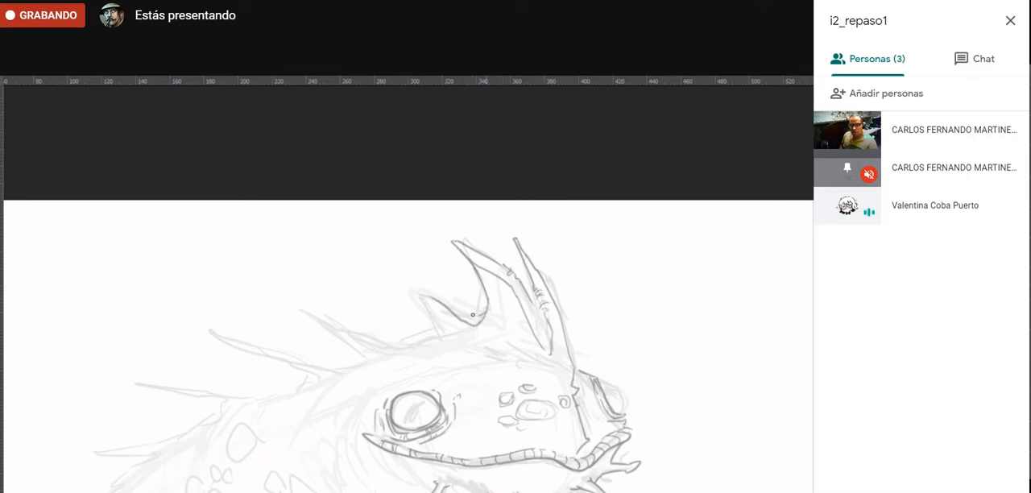
mouse_move(460, 310)
left_mouse_down()
mouse_move(414, 294)
mouse_move(436, 329)
left_mouse_up()
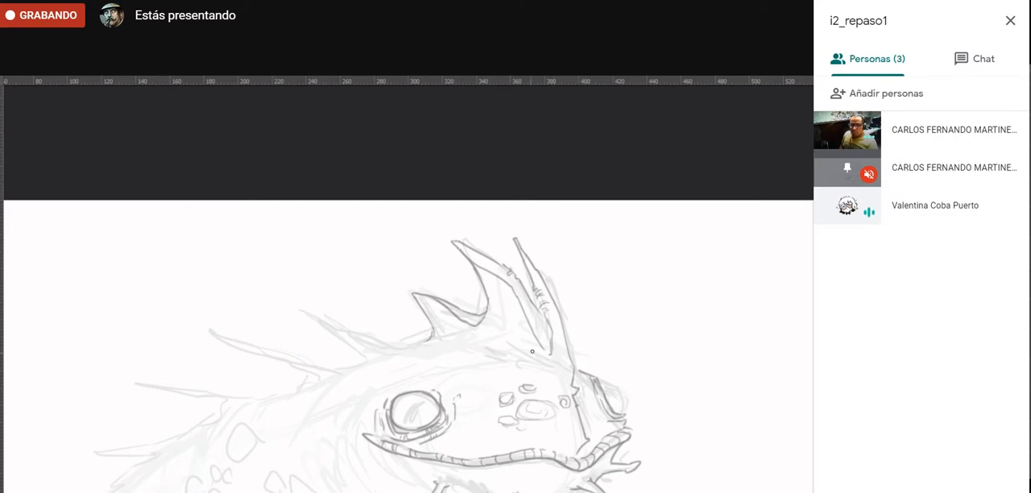
- Extend the crest outline backwards from the shorter spike in a low curve to the start of the next spike
scroll(396, 324, "up", 2)
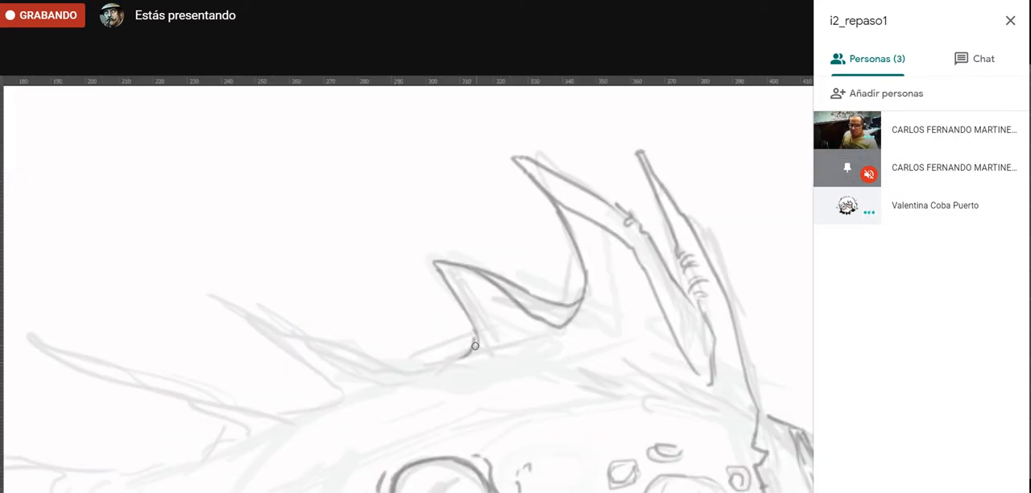
mouse_move(475, 340)
left_mouse_down()
mouse_move(449, 368)
mouse_move(410, 363)
mouse_move(446, 364)
mouse_move(377, 383)
mouse_move(391, 378)
mouse_move(385, 365)
mouse_move(338, 357)
mouse_move(364, 369)
mouse_move(367, 335)
left_mouse_up()
left_click_drag(424, 350, 529, 325)
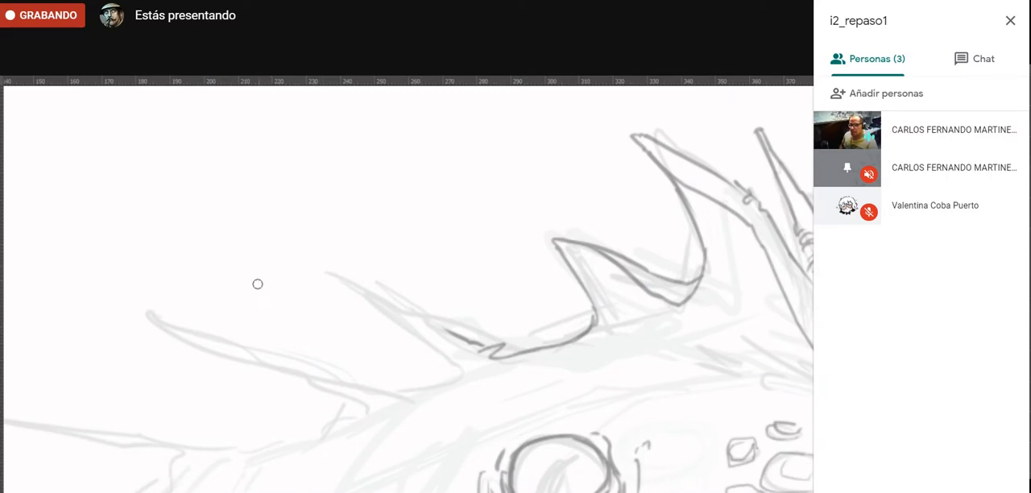
- Paint a thick curved demonstration line with rough overlapping strokes in the empty area above the creature's back
mouse_move(218, 311)
left_mouse_down()
mouse_move(251, 199)
mouse_move(240, 229)
mouse_move(317, 162)
mouse_move(445, 135)
left_mouse_up()
left_click_drag(282, 144, 379, 145)
left_click_drag(309, 153, 489, 128)
left_click_drag(455, 129, 535, 141)
- Reduce the Eraser size and trim the rough edges and stray ends of the thick demonstration line into a tapered curve
key("e")
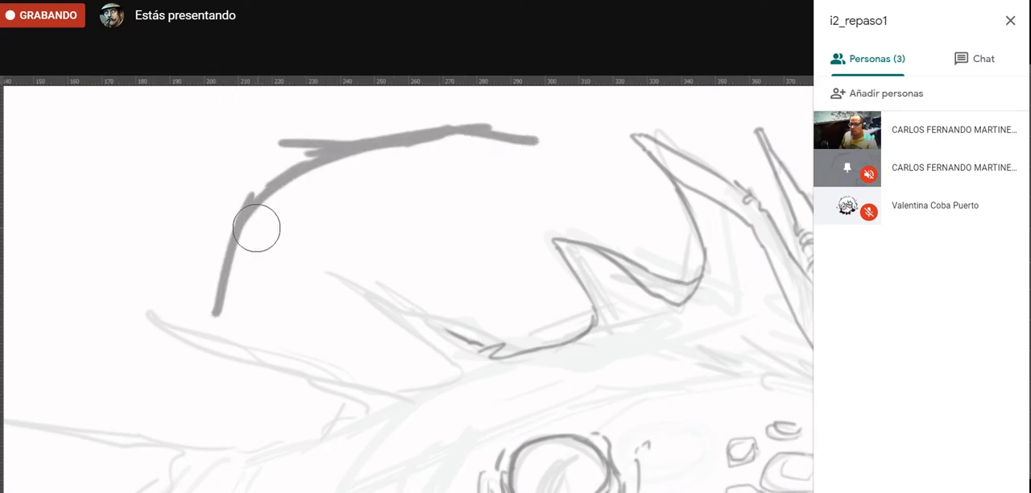
key("bracketleft")
key("bracketleft")
key("bracketleft")
key("bracketleft")
key("bracketleft")
left_click_drag(215, 281, 255, 165)
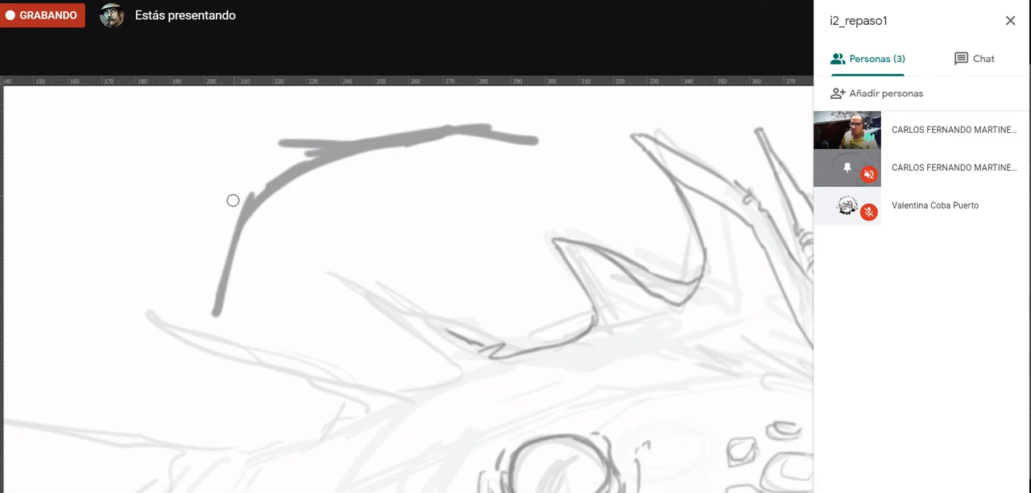
mouse_move(232, 208)
left_mouse_down()
mouse_move(290, 152)
mouse_move(314, 145)
left_mouse_up()
left_click_drag(252, 196, 352, 136)
mouse_move(307, 158)
left_mouse_down()
mouse_move(359, 136)
mouse_move(363, 107)
left_mouse_up()
left_click_drag(314, 157, 479, 107)
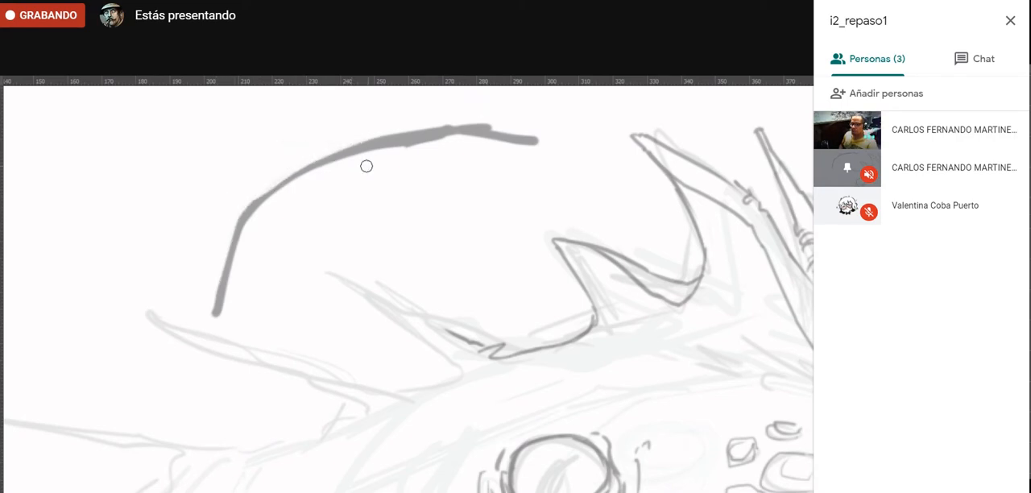
left_click_drag(366, 167, 475, 142)
mouse_move(404, 130)
left_mouse_down()
mouse_move(522, 110)
mouse_move(460, 120)
mouse_move(544, 111)
mouse_move(487, 118)
mouse_move(576, 141)
left_mouse_up()
left_click_drag(502, 130, 536, 140)
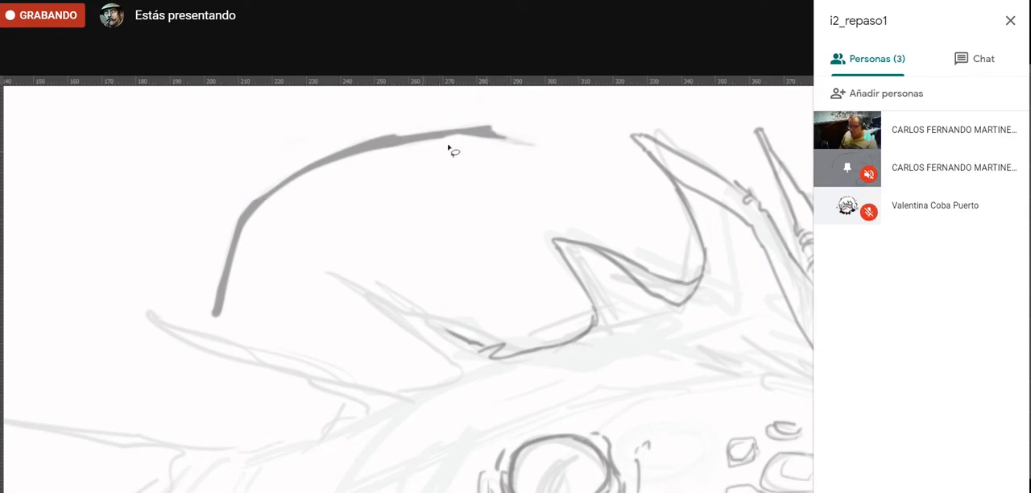
- Lasso the demonstration line, delete it and clear the selection
mouse_move(432, 107)
left_mouse_down()
mouse_move(200, 320)
mouse_move(579, 161)
mouse_move(421, 102)
mouse_move(435, 93)
left_mouse_up()
key("Delete")
key("ctrl+d")
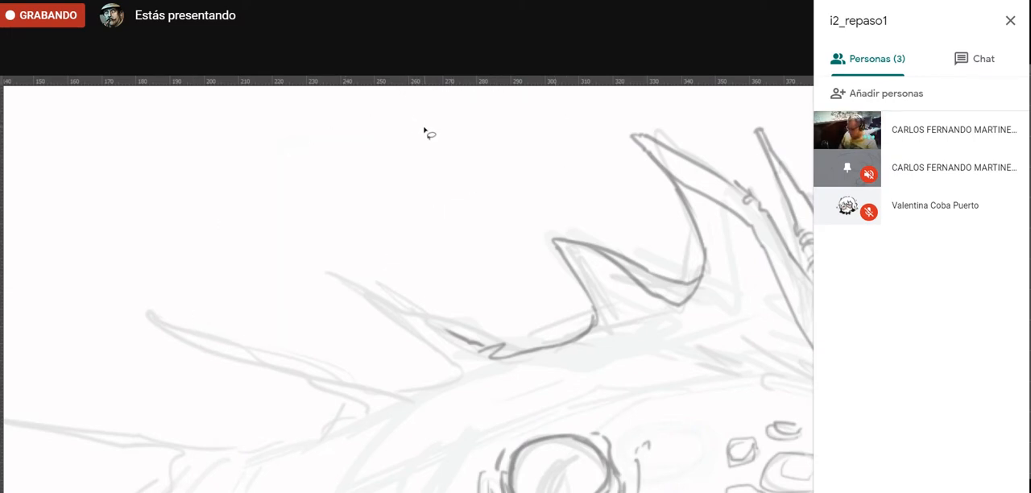
- Redraw the low curve at the base of the rear crest spike with the Brush, undoing the unsatisfactory strokes
key("b")
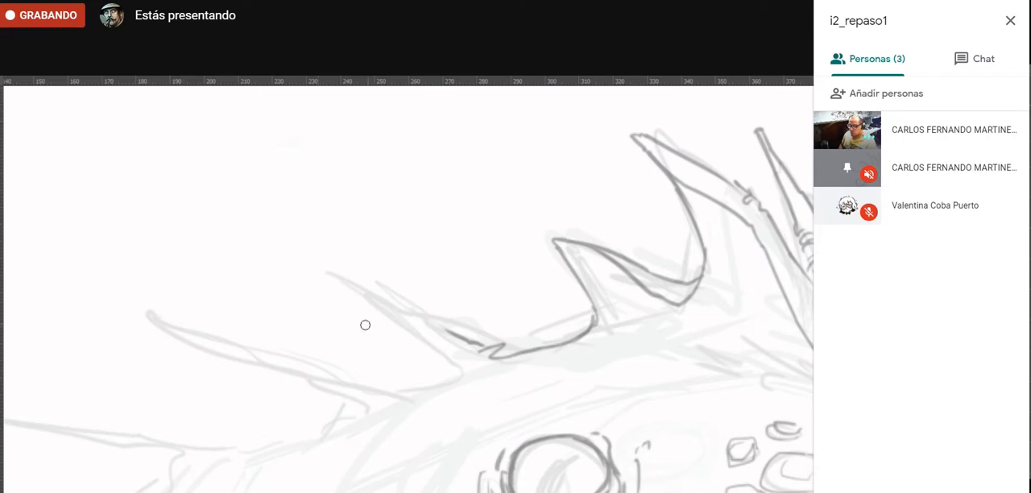
mouse_move(352, 400)
left_mouse_down()
mouse_move(239, 390)
mouse_move(412, 346)
mouse_move(218, 368)
mouse_move(229, 373)
left_mouse_up()
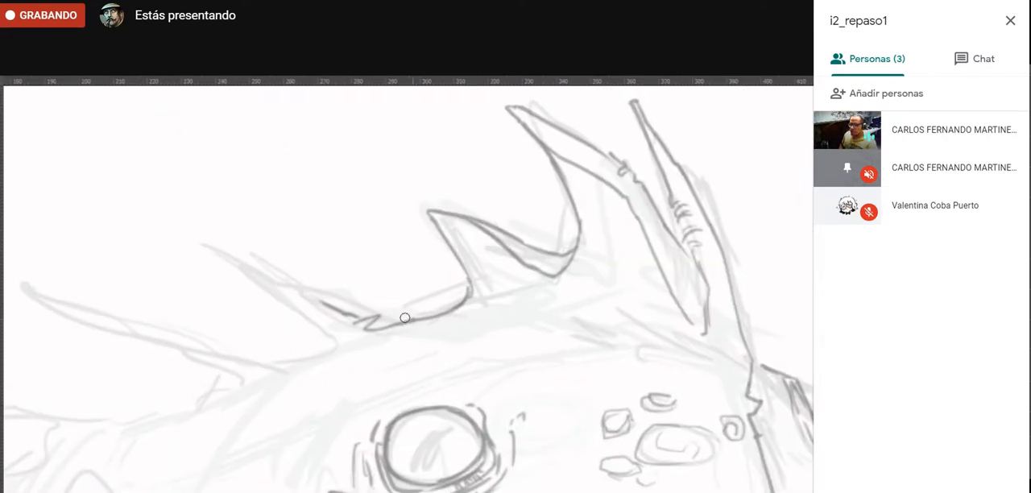
left_click_drag(407, 320, 338, 311)
key("ctrl+z")
left_click_drag(419, 319, 298, 293)
key("ctrl+z")
left_click_drag(390, 314, 290, 292)
mouse_move(294, 449)
left_mouse_down()
mouse_move(300, 295)
mouse_move(311, 265)
left_mouse_up()
left_click(300, 442, "ctrl")
- Move the line-art layer aside to show it apart from the faded sketch, and undo the move
key("v")
left_click_drag(388, 304, 621, 274)
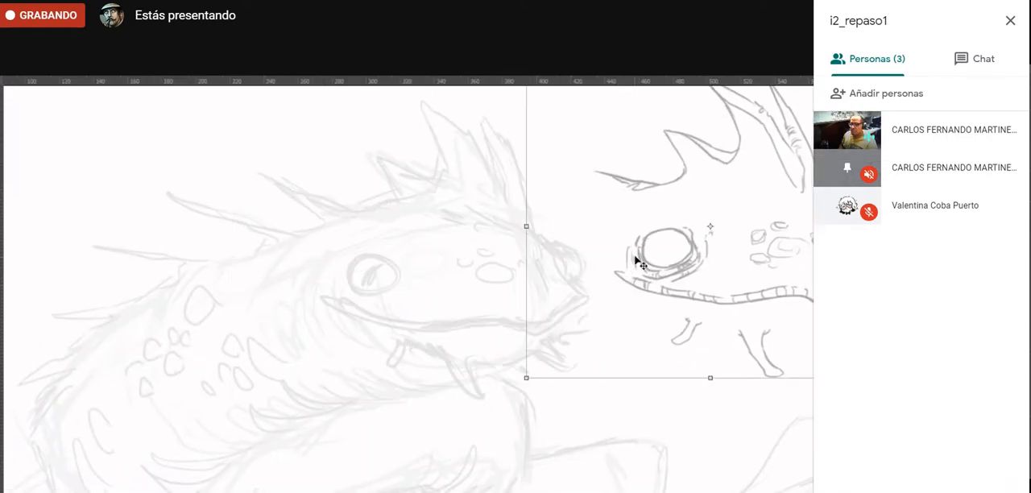
key("ctrl+z")
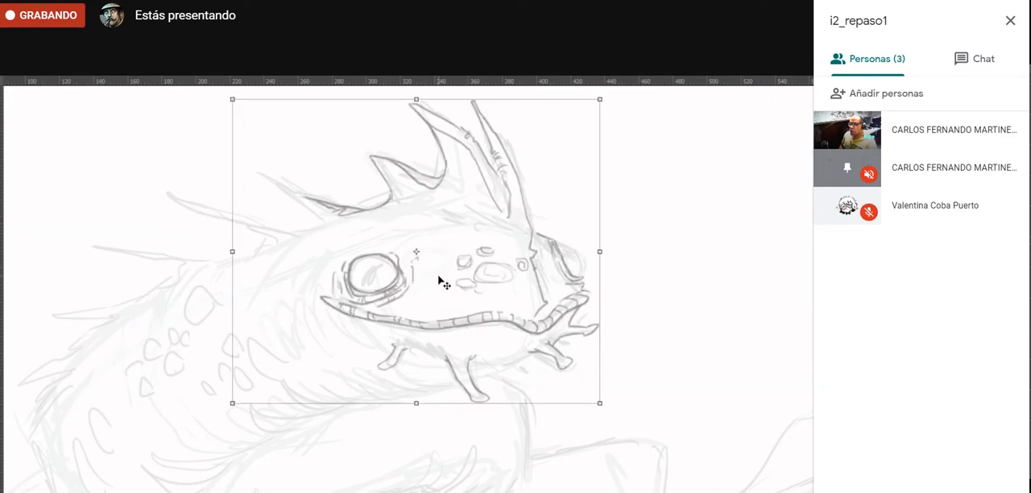
- Draw the pointed rear spike of the crest with the Brush and a long jointed spine behind it
left_click_drag(376, 241, 509, 325)
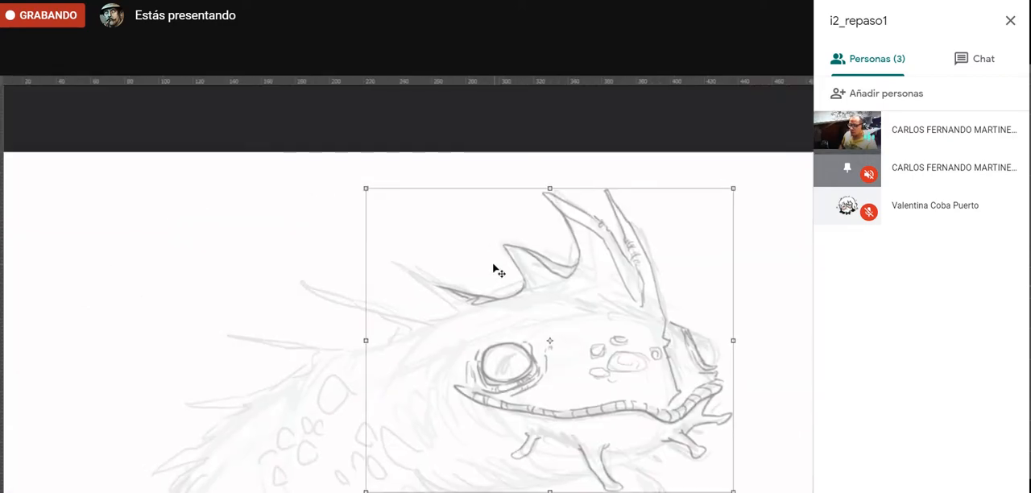
key("b")
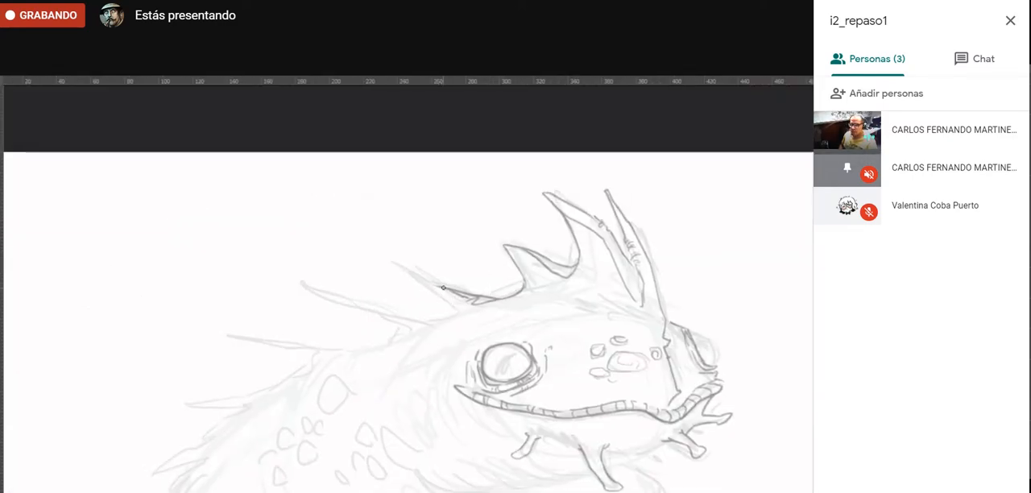
mouse_move(436, 286)
left_mouse_down()
mouse_move(414, 272)
mouse_move(438, 292)
left_mouse_up()
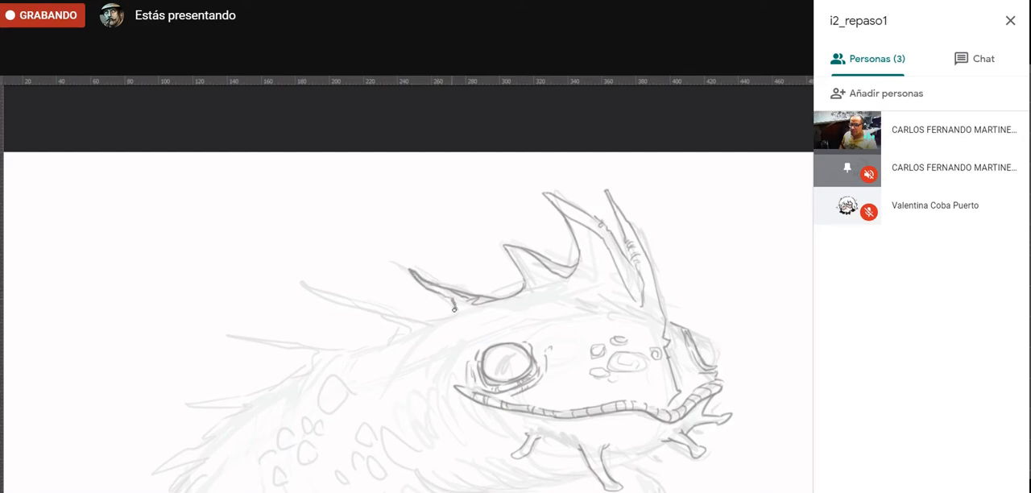
left_click_drag(424, 305, 318, 253)
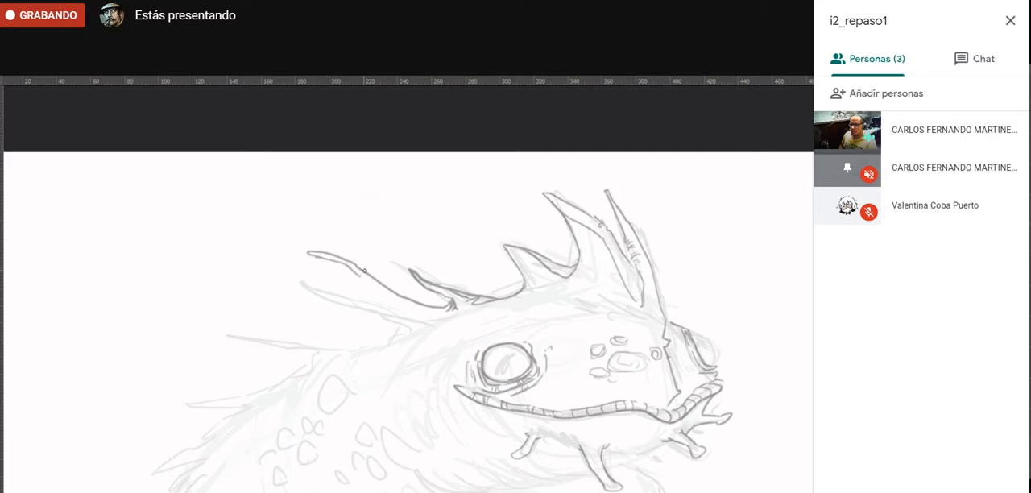
mouse_move(368, 284)
left_mouse_down()
mouse_move(404, 306)
mouse_move(395, 321)
mouse_move(272, 299)
mouse_move(256, 309)
mouse_move(278, 326)
mouse_move(357, 321)
left_mouse_up()
- Draw a loop-tipped spine with folds at its base and another jointed spine rising from the rear of the crest
left_click_drag(279, 313, 274, 309)
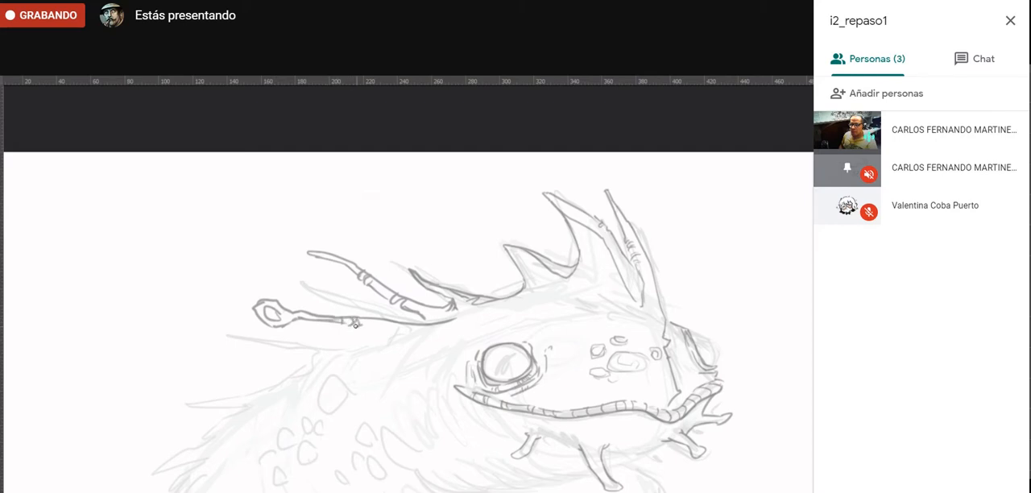
left_click_drag(382, 326, 441, 340)
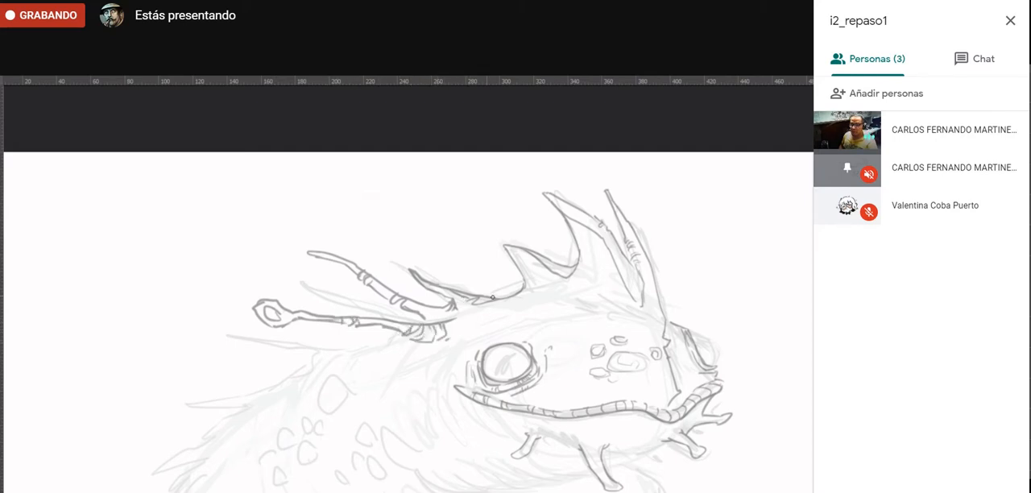
left_click_drag(516, 295, 446, 260)
- Draw a line running back from the loop-tipped spine's base and thin the heavy lines around it with the Eraser
mouse_move(389, 338)
left_mouse_down()
mouse_move(395, 264)
mouse_move(415, 297)
left_mouse_up()
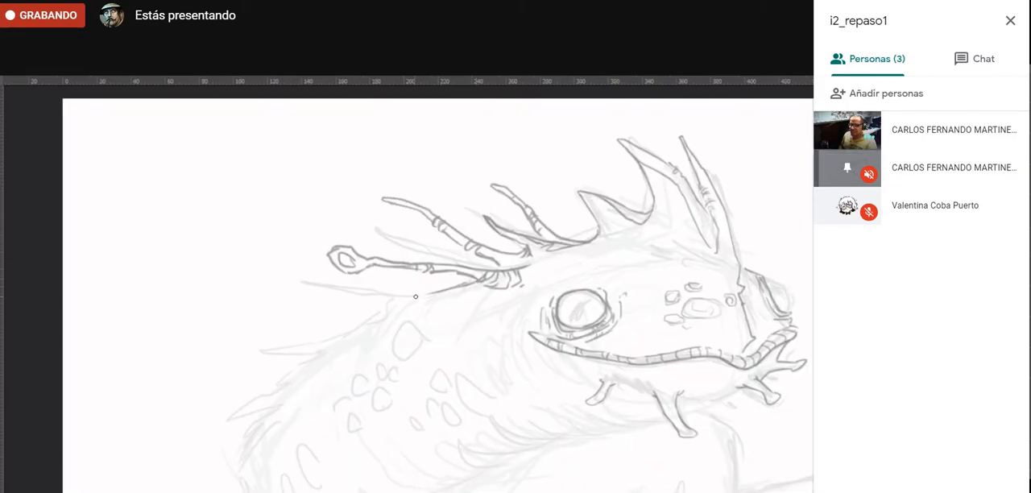
left_click(478, 277, "ctrl")
left_click(478, 277, "ctrl")
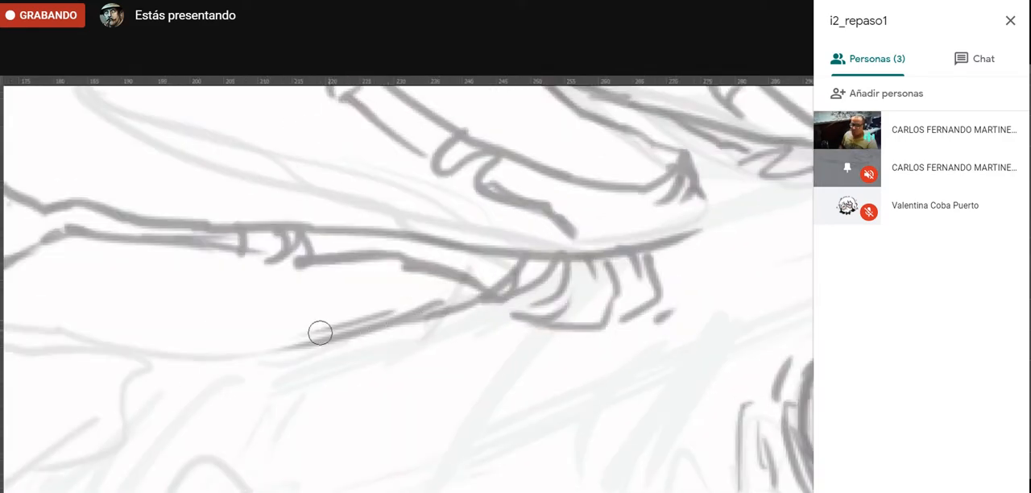
mouse_move(321, 332)
left_mouse_down()
mouse_move(405, 305)
mouse_move(435, 296)
left_mouse_up()
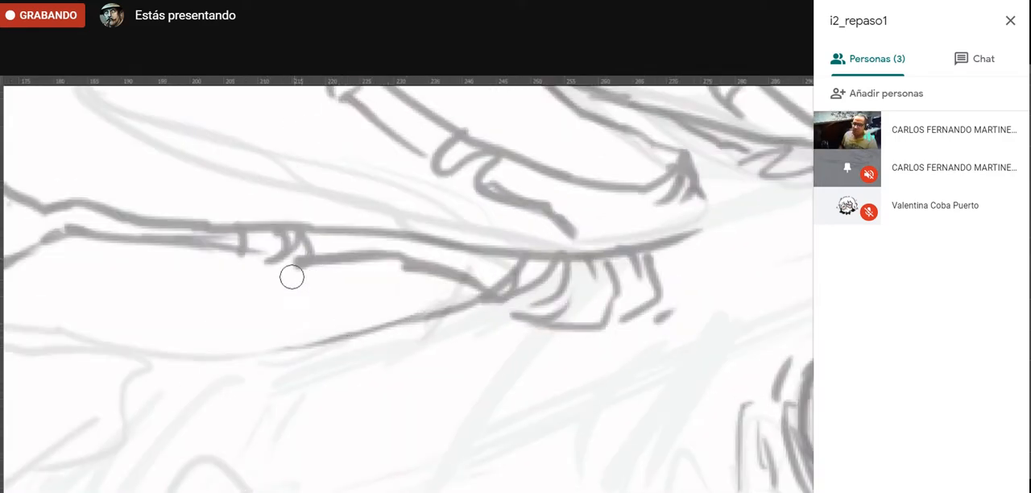
mouse_move(305, 280)
left_mouse_down()
mouse_move(370, 261)
mouse_move(333, 247)
mouse_move(409, 245)
left_mouse_up()
mouse_move(326, 248)
left_mouse_down()
mouse_move(418, 248)
mouse_move(513, 301)
left_mouse_up()
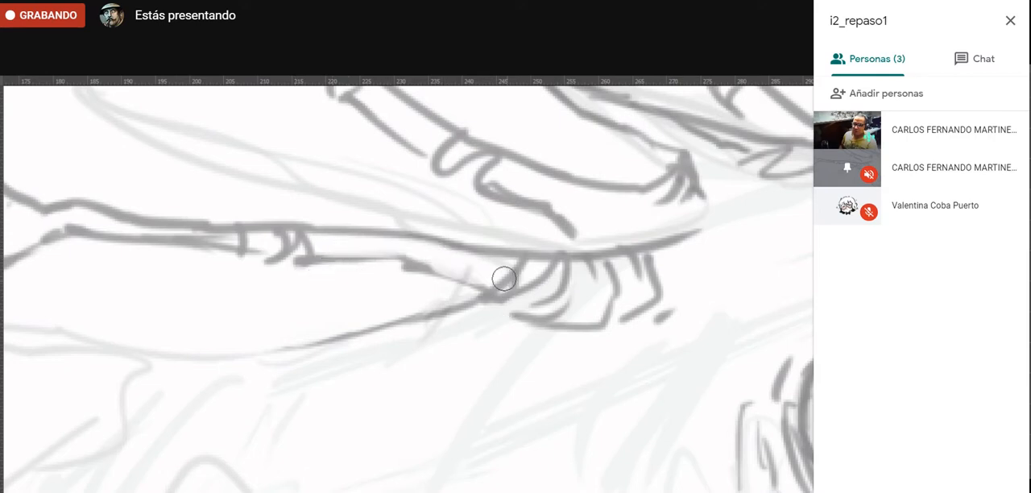
left_click_drag(587, 209, 507, 370)
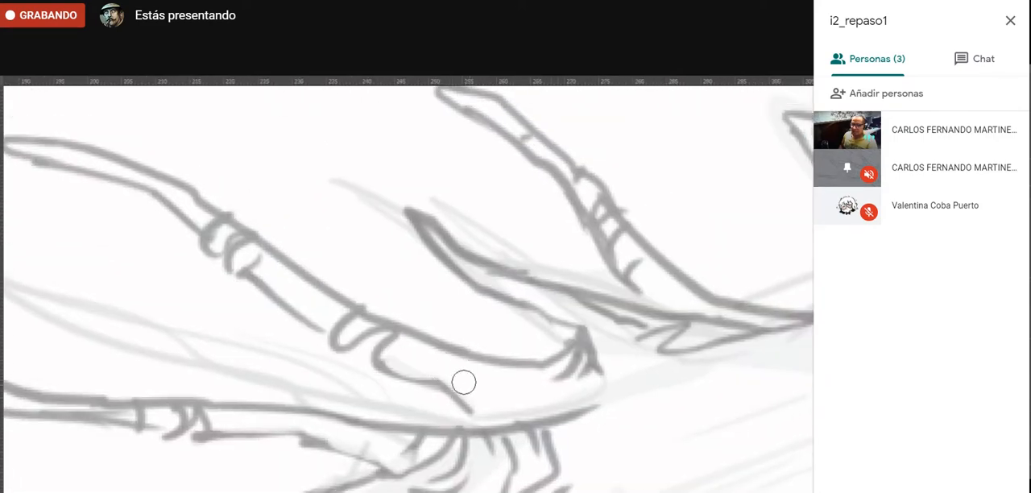
scroll(357, 482, "down", 5)
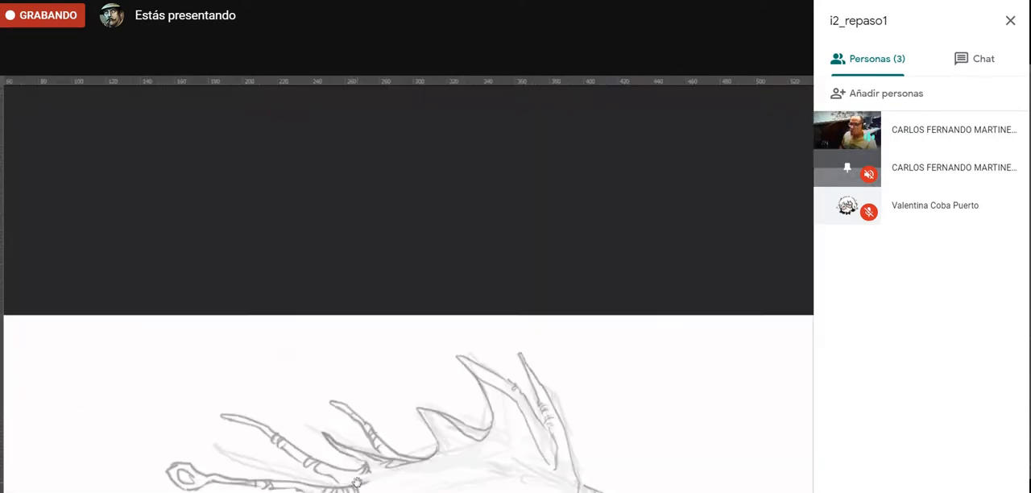
- Draw a slender pointed spine beneath the loop-tipped spine, extending back from the base of the crest
left_click_drag(357, 482, 499, 284)
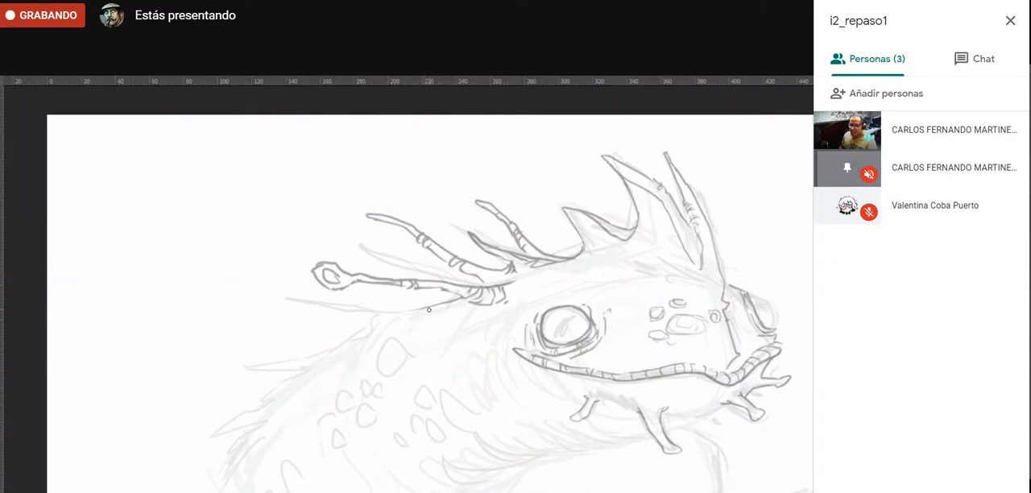
mouse_move(390, 312)
left_mouse_down()
mouse_move(276, 311)
mouse_move(384, 322)
left_mouse_up()
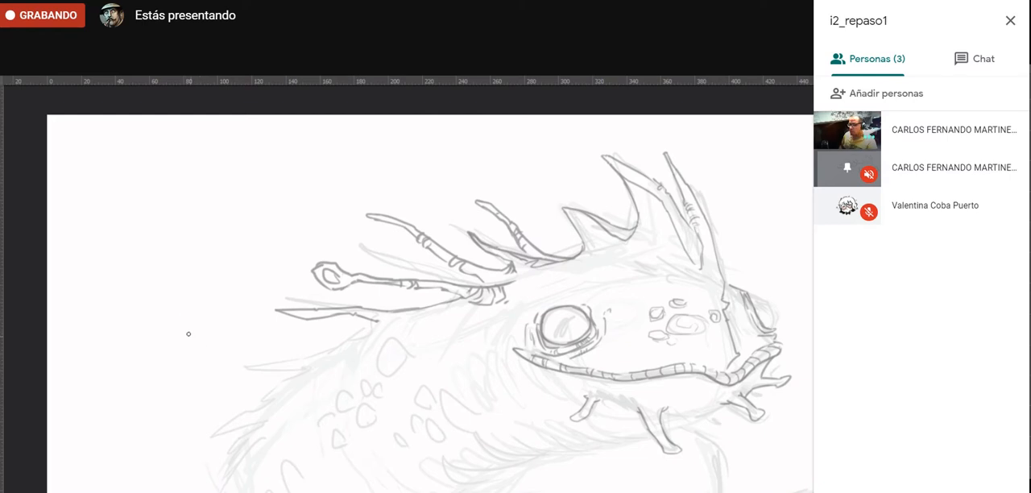
left_click_drag(177, 358, 303, 271)
key("ctrl+z")
mouse_move(194, 314)
left_mouse_down()
mouse_move(200, 247)
mouse_move(227, 235)
mouse_move(218, 228)
mouse_move(290, 207)
left_mouse_up()
key("ctrl+z")
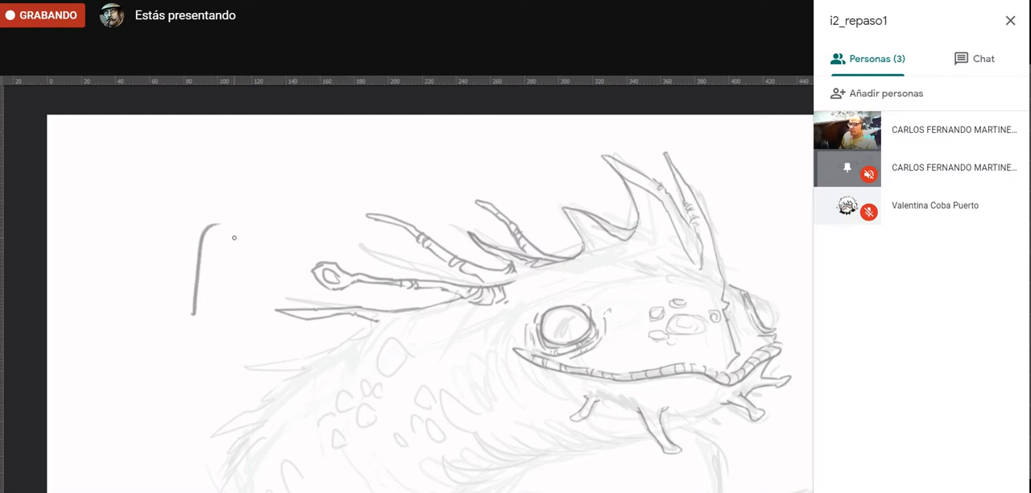
key("ctrl+z")
left_click_drag(480, 393, 429, 367)
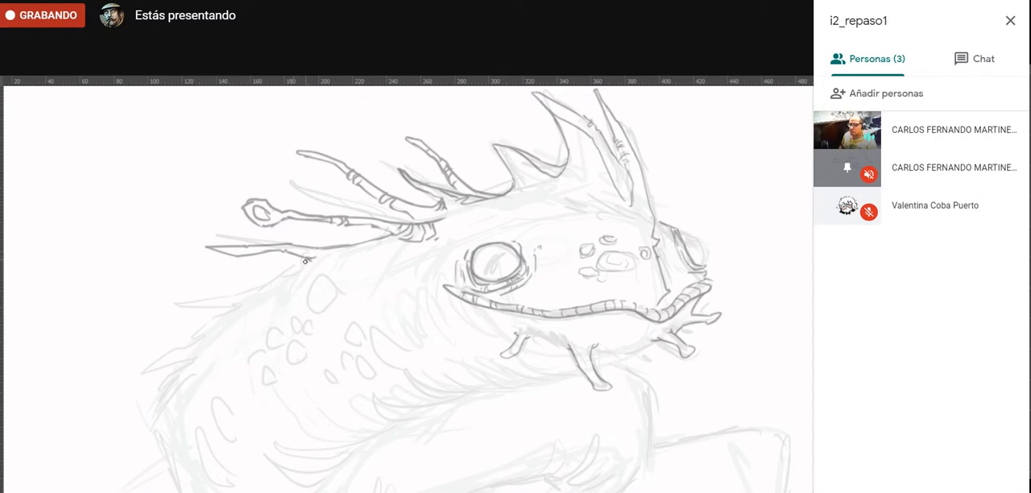
left_click_drag(296, 271, 258, 287)
key("ctrl+z")
key("ctrl+z")
- Draw the upper back contour and a broad-tipped spine crossing behind the loop-tipped one, erasing the overlapping line near their bases
left_click_drag(305, 258, 236, 306)
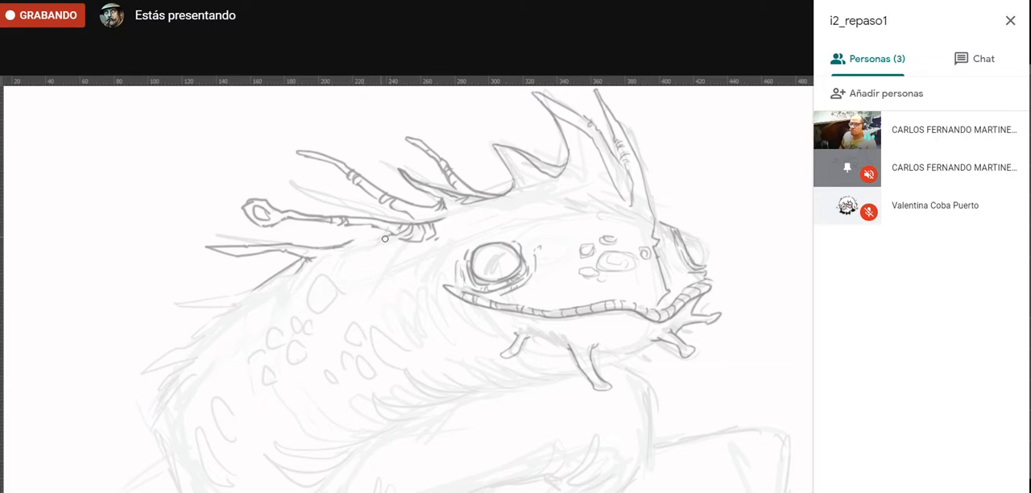
mouse_move(353, 239)
left_mouse_down()
mouse_move(231, 168)
mouse_move(258, 171)
mouse_move(250, 179)
mouse_move(197, 159)
mouse_move(239, 156)
mouse_move(370, 228)
mouse_move(349, 245)
left_mouse_up()
key("b")
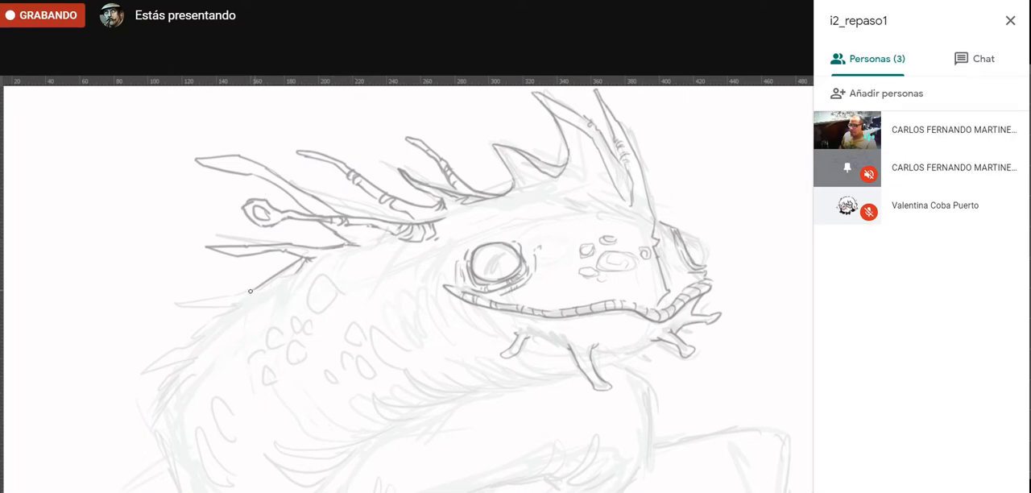
- Draw pointed spikes down the creature's back and a long thin spine extending behind the loop-tipped one
mouse_move(206, 301)
left_mouse_down()
mouse_move(170, 306)
mouse_move(241, 304)
left_mouse_up()
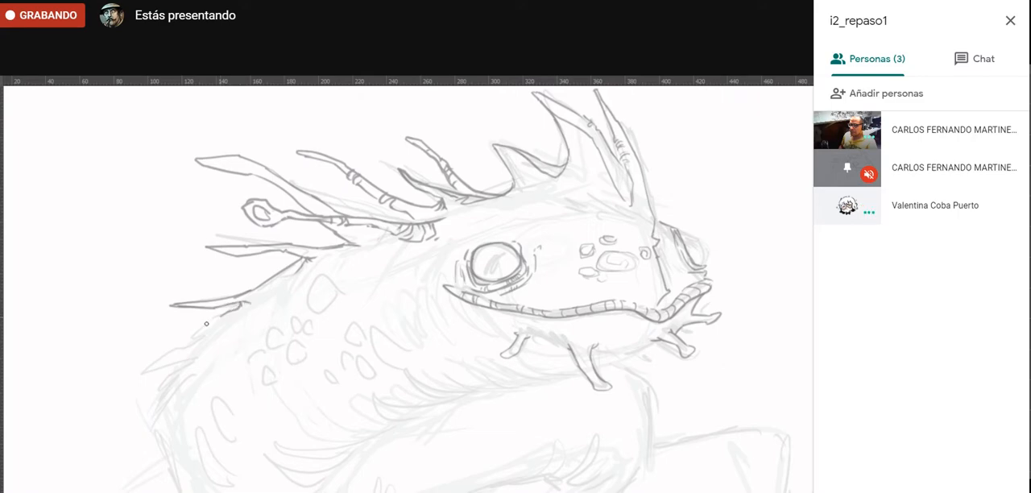
mouse_move(169, 339)
left_mouse_down()
mouse_move(219, 328)
mouse_move(138, 381)
mouse_move(185, 360)
left_mouse_up()
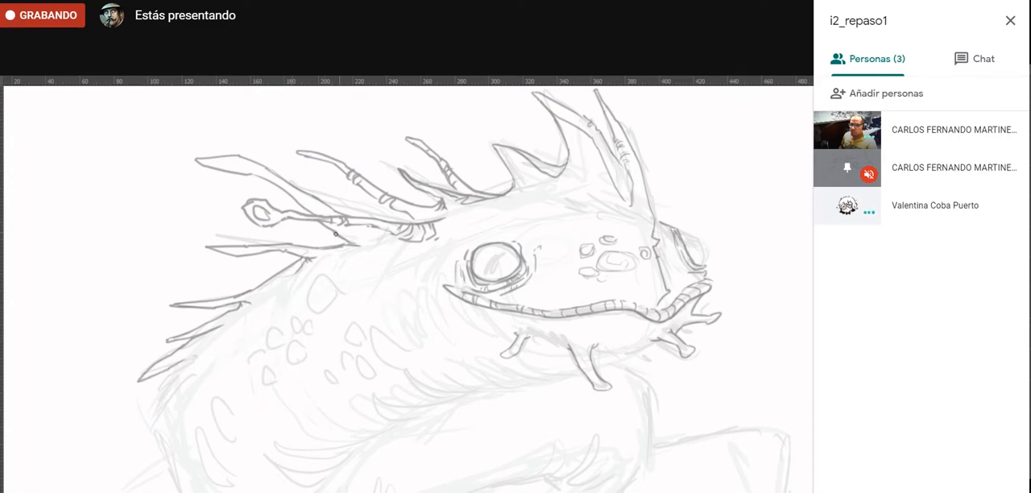
mouse_move(314, 235)
left_mouse_down()
mouse_move(135, 234)
mouse_move(261, 240)
left_mouse_up()
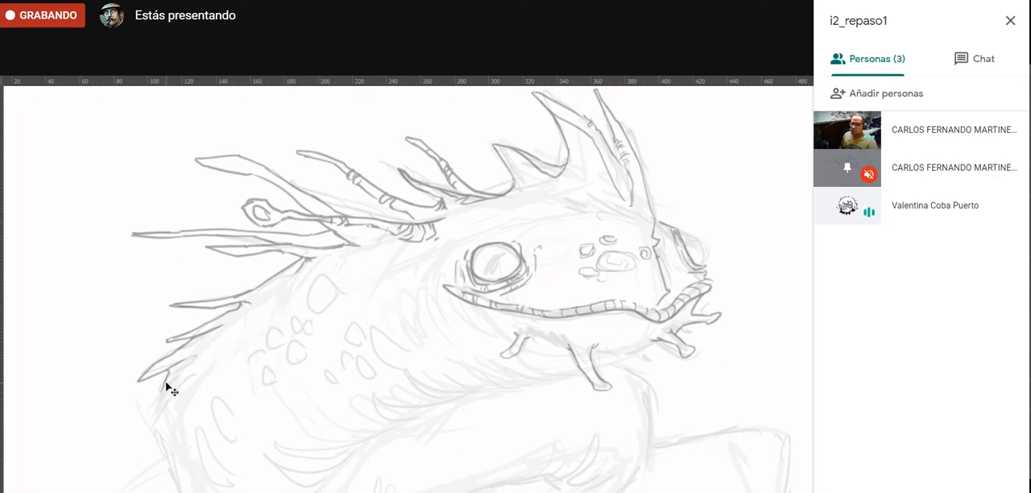
- Draw a cluster of overlapping pointed scales hanging down the rear of the back, below the spikes
left_click_drag(238, 346, 282, 247)
mouse_move(203, 274)
left_mouse_down()
mouse_move(187, 344)
mouse_move(215, 281)
left_mouse_up()
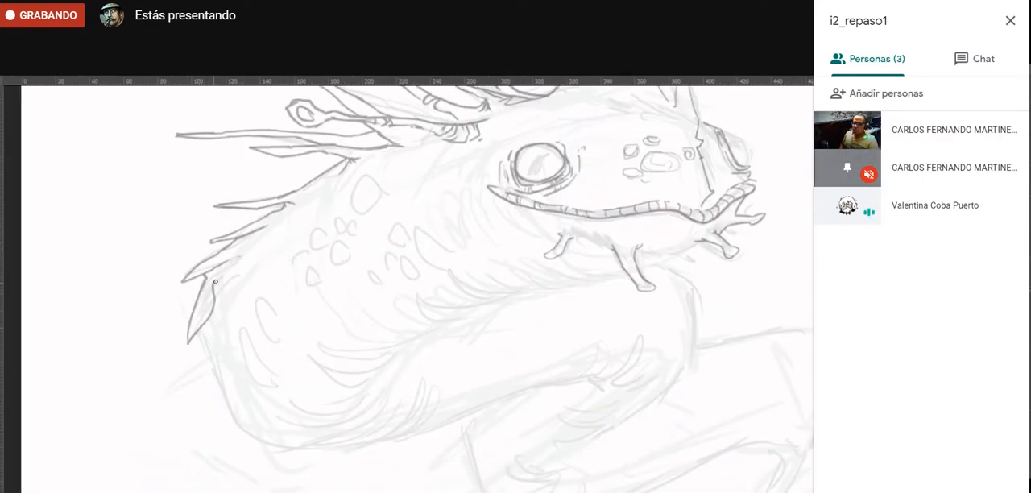
mouse_move(198, 342)
left_mouse_down()
mouse_move(217, 340)
mouse_move(222, 318)
left_mouse_up()
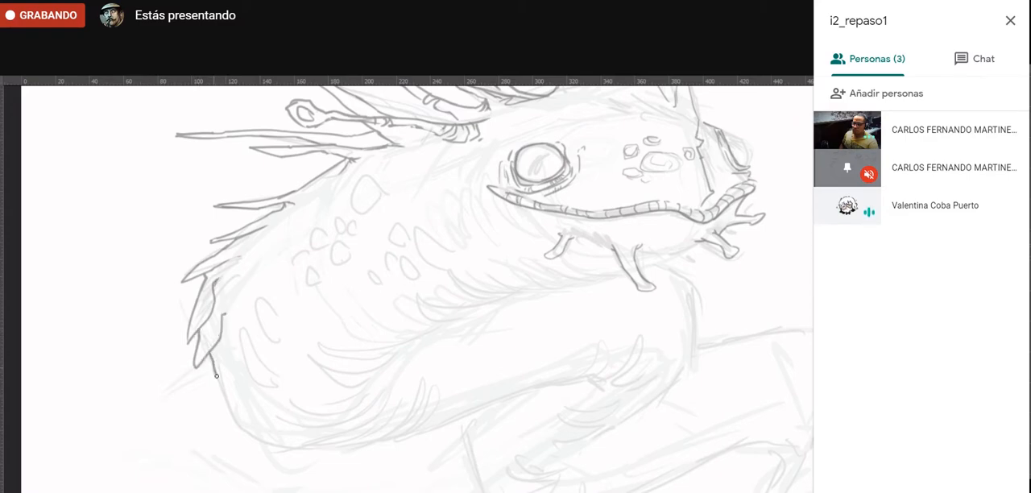
left_click_drag(216, 376, 224, 331)
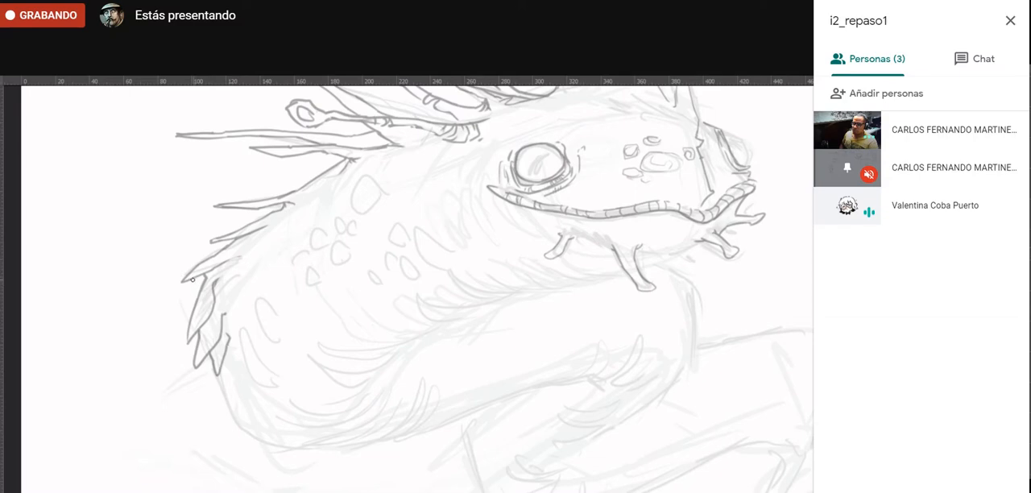
mouse_move(192, 279)
left_mouse_down()
mouse_move(176, 326)
mouse_move(194, 316)
mouse_move(174, 359)
mouse_move(198, 342)
mouse_move(188, 385)
mouse_move(207, 358)
mouse_move(220, 383)
left_mouse_up()
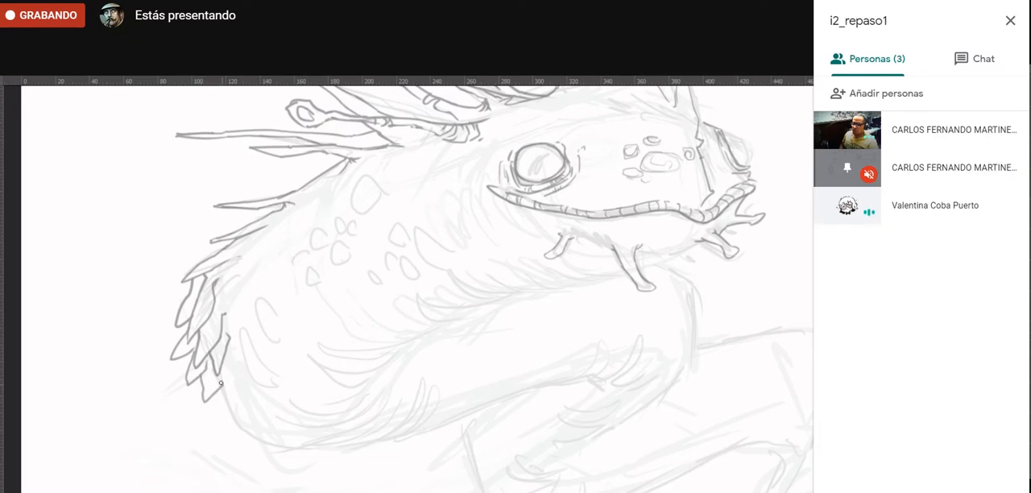
left_click_drag(179, 357, 175, 390)
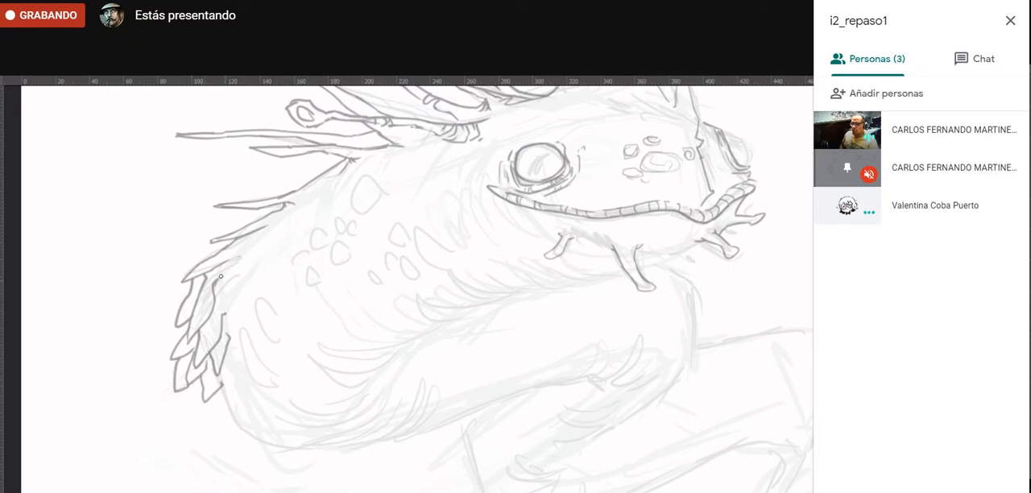
mouse_move(188, 296)
left_mouse_down()
mouse_move(154, 339)
mouse_move(184, 331)
left_mouse_up()
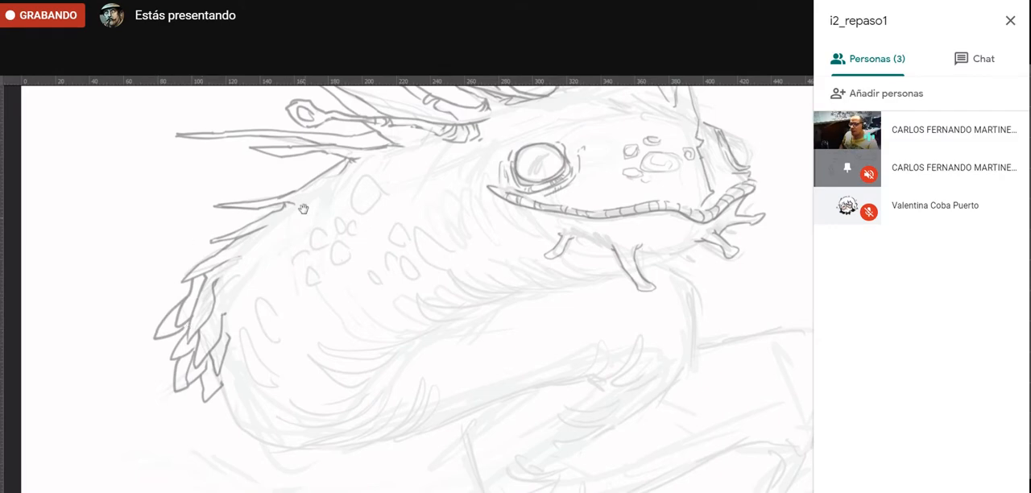
- Extend the scale cluster outward and downward, and fill in narrow scales where it meets the lowest back spike
mouse_move(306, 176)
left_mouse_down()
mouse_move(252, 332)
mouse_move(187, 259)
mouse_move(113, 232)
mouse_move(279, 165)
mouse_move(300, 145)
left_mouse_up()
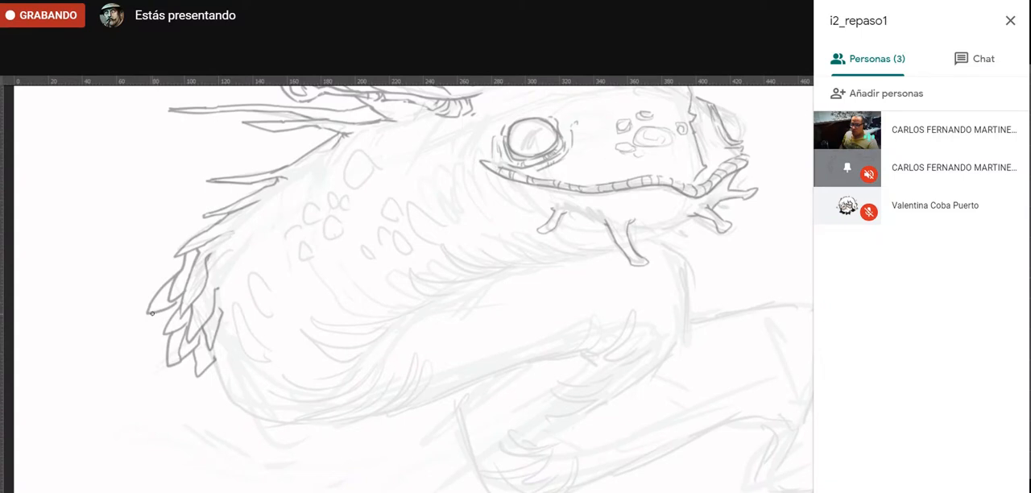
mouse_move(152, 312)
left_mouse_down()
mouse_move(141, 346)
mouse_move(165, 335)
mouse_move(148, 349)
mouse_move(146, 364)
mouse_move(166, 362)
mouse_move(158, 386)
mouse_move(187, 365)
mouse_move(182, 395)
mouse_move(202, 379)
mouse_move(193, 387)
mouse_move(202, 396)
mouse_move(216, 372)
mouse_move(197, 412)
left_mouse_up()
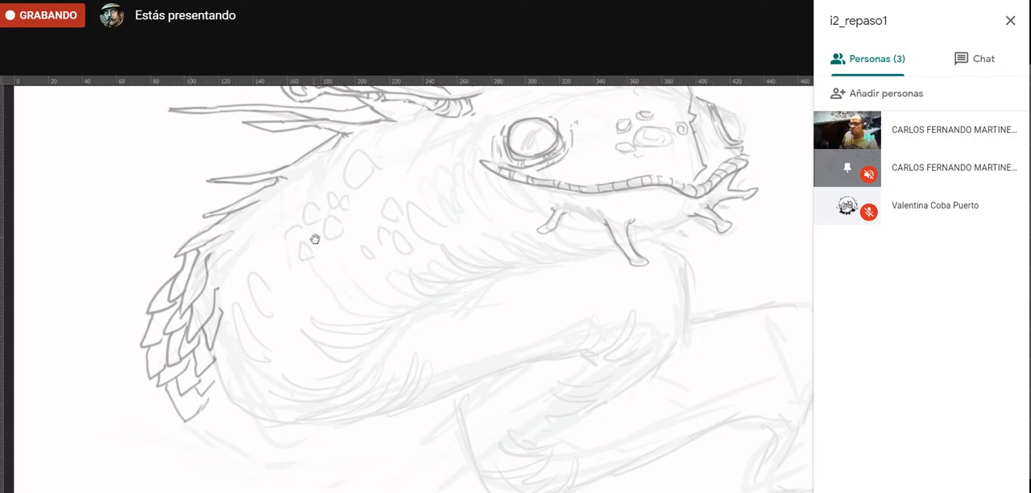
left_click_drag(306, 177, 264, 314)
left_click_drag(291, 185, 204, 303)
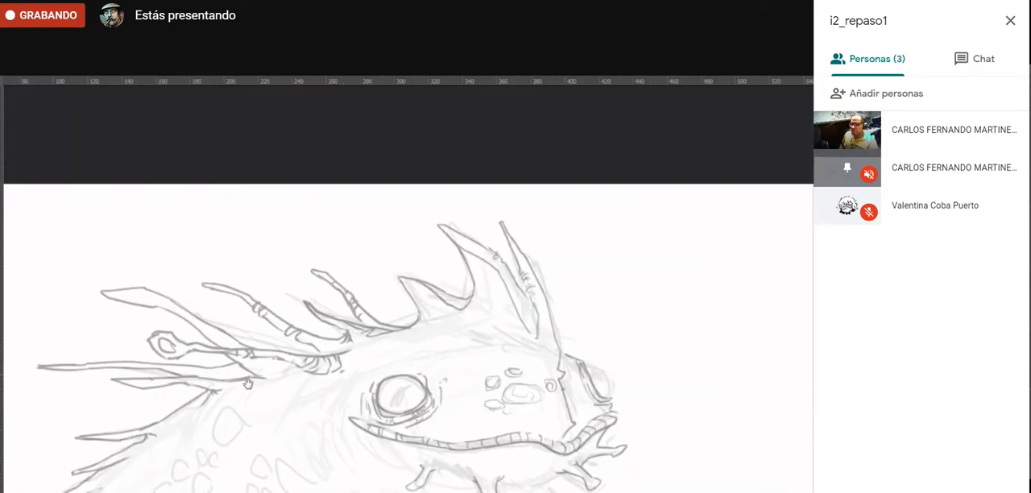
left_click_drag(248, 384, 351, 330)
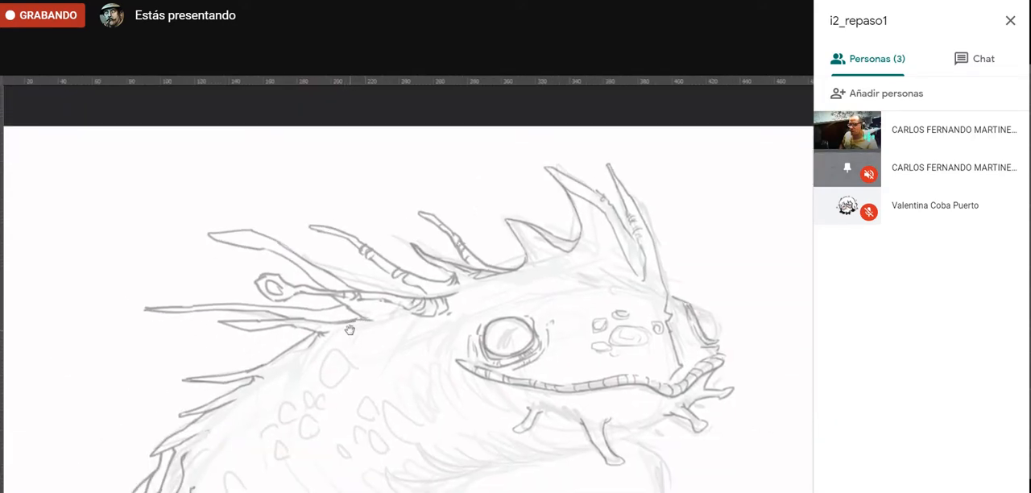
left_click_drag(261, 423, 362, 349)
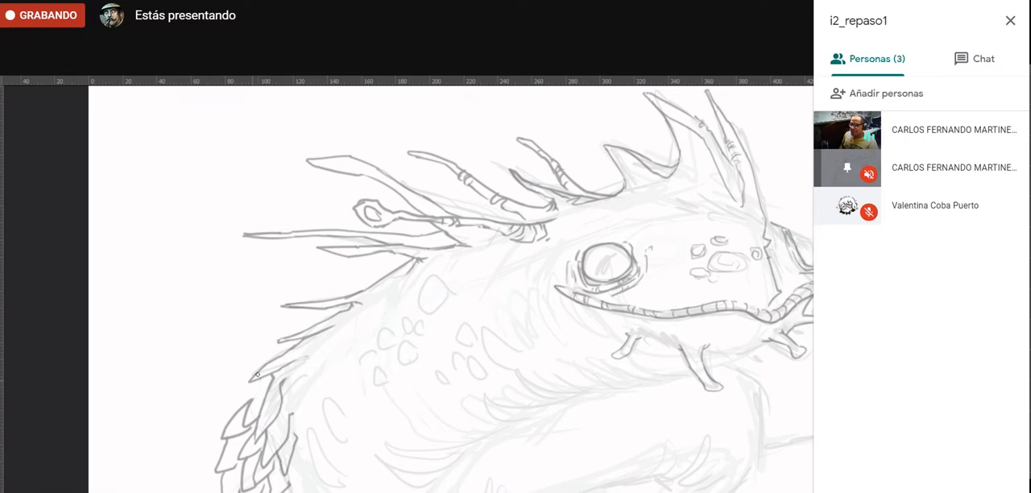
mouse_move(255, 373)
left_mouse_down()
mouse_move(223, 397)
mouse_move(267, 383)
mouse_move(228, 407)
mouse_move(264, 392)
left_mouse_up()
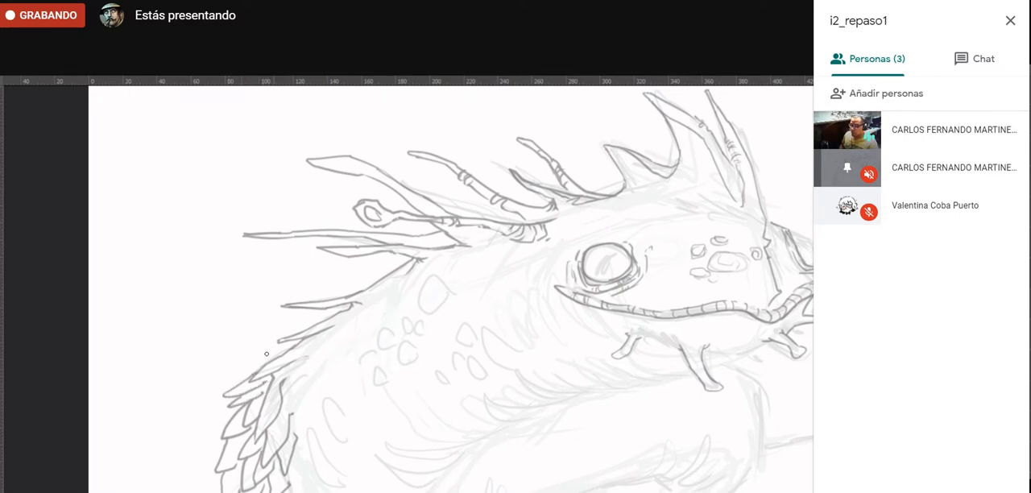
- Draw the contour under the lower jaw and a row of curved folds along the throat behind it
left_click_drag(436, 267, 309, 357)
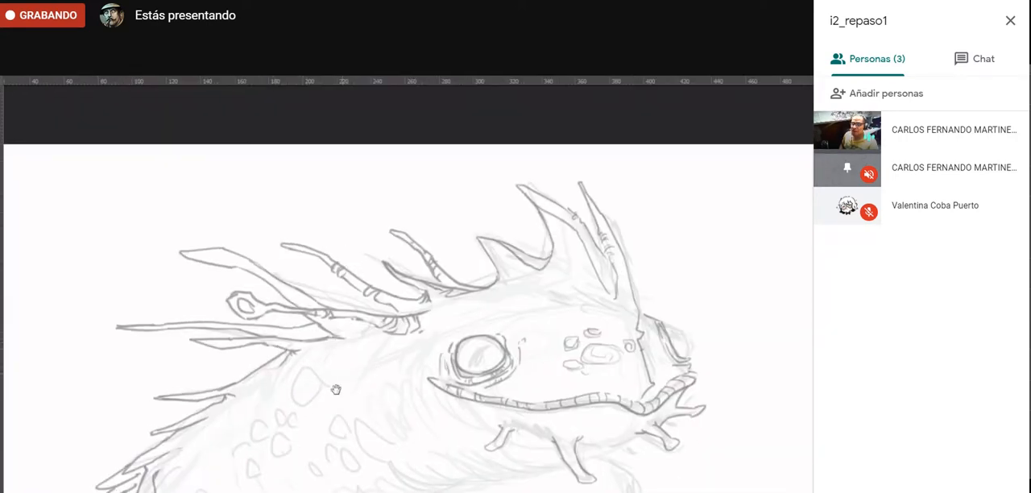
mouse_move(336, 390)
left_mouse_down()
mouse_move(205, 330)
mouse_move(213, 320)
left_mouse_up()
mouse_move(262, 413)
left_mouse_down()
mouse_move(274, 313)
mouse_move(346, 311)
left_mouse_up()
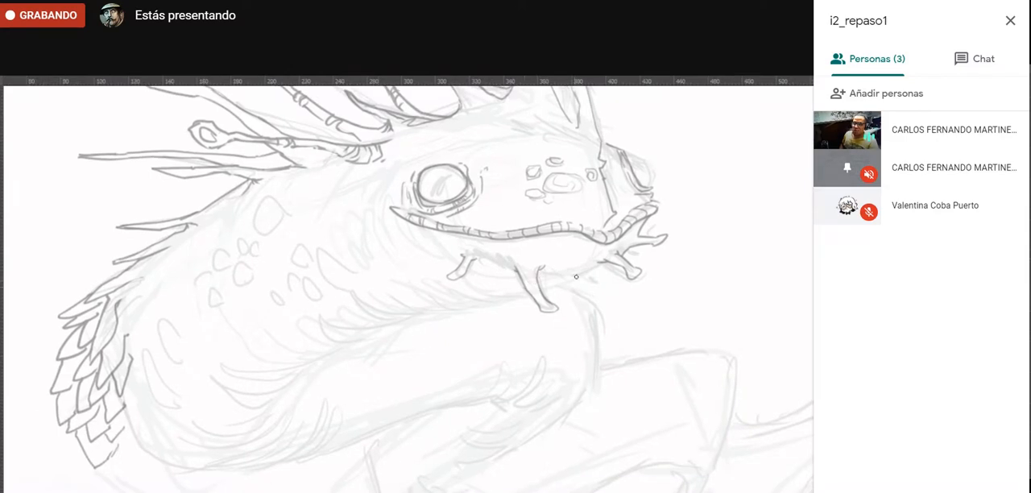
mouse_move(603, 265)
left_mouse_down()
mouse_move(488, 300)
mouse_move(427, 280)
left_mouse_up()
mouse_move(485, 297)
left_mouse_down()
mouse_move(443, 299)
mouse_move(398, 273)
mouse_move(439, 297)
mouse_move(478, 300)
mouse_move(408, 308)
mouse_move(379, 291)
mouse_move(468, 306)
mouse_move(375, 319)
mouse_move(343, 291)
mouse_move(404, 323)
mouse_move(380, 358)
left_mouse_up()
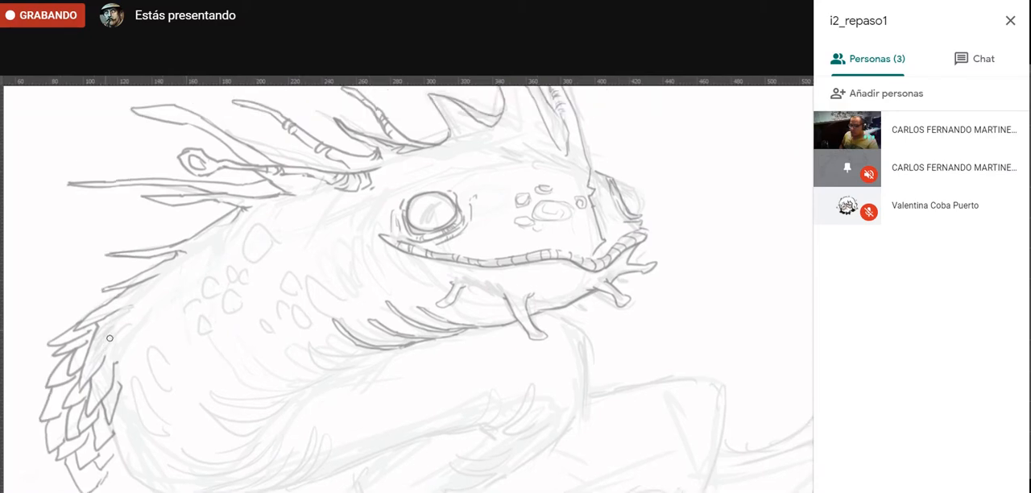
- Continue the throat contour down toward the belly with a further series of long curved folds
left_click_drag(346, 263, 262, 336)
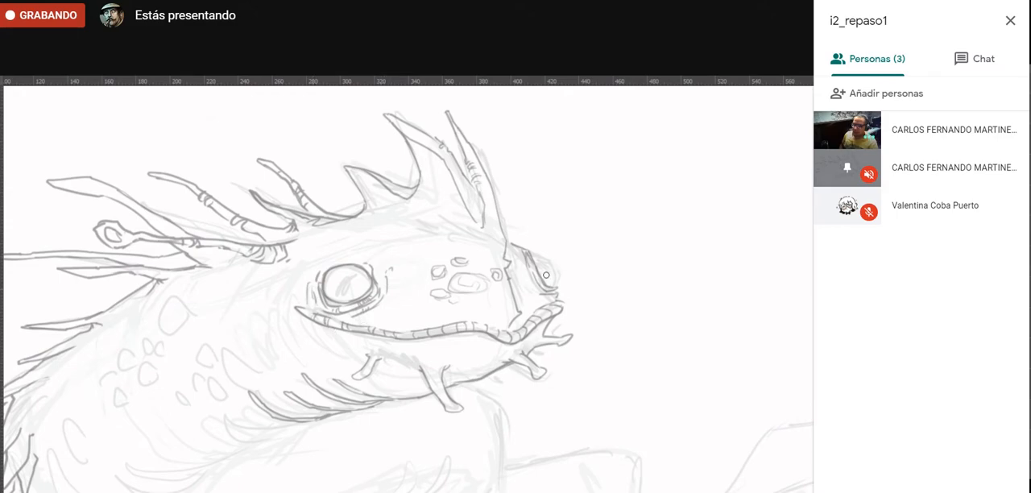
left_click_drag(330, 274, 562, 184)
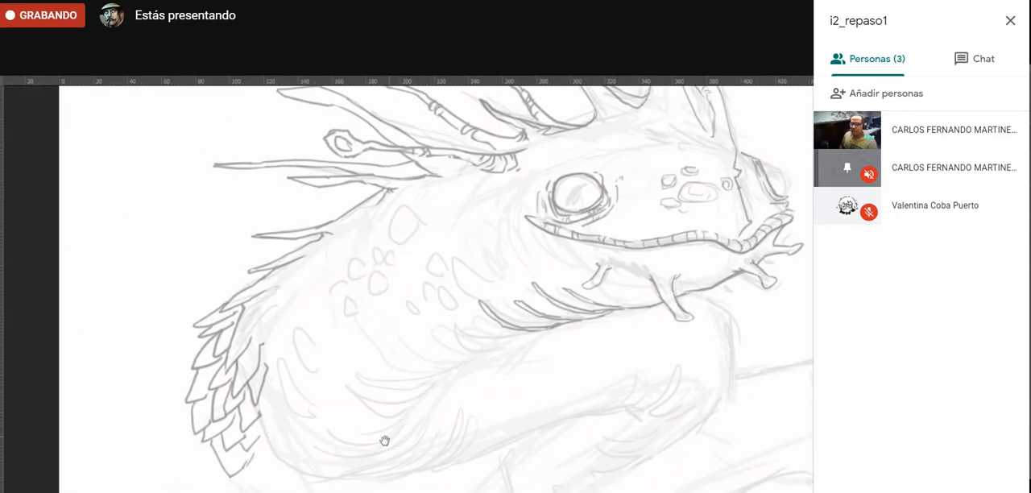
left_click_drag(385, 441, 340, 364)
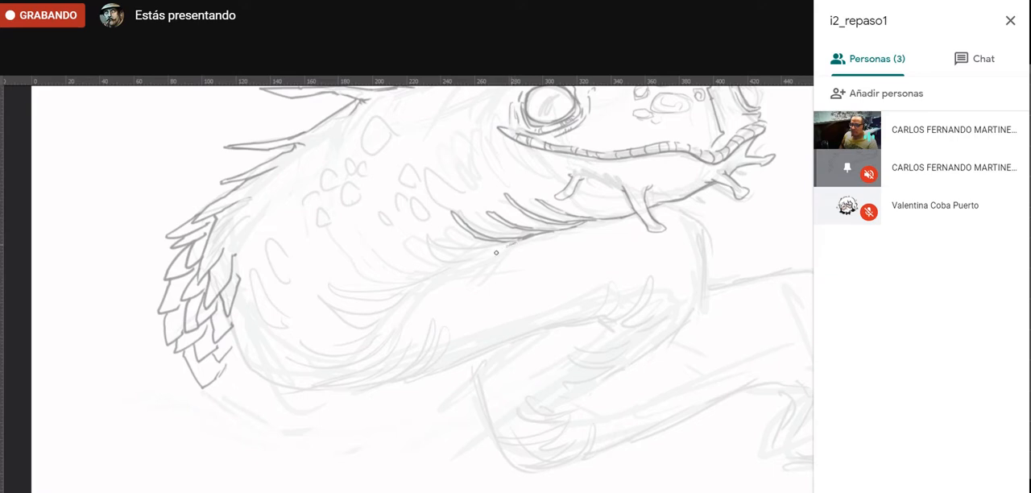
mouse_move(508, 244)
left_mouse_down()
mouse_move(471, 259)
mouse_move(412, 240)
mouse_move(479, 265)
mouse_move(362, 292)
mouse_move(329, 275)
mouse_move(373, 294)
mouse_move(419, 290)
left_mouse_up()
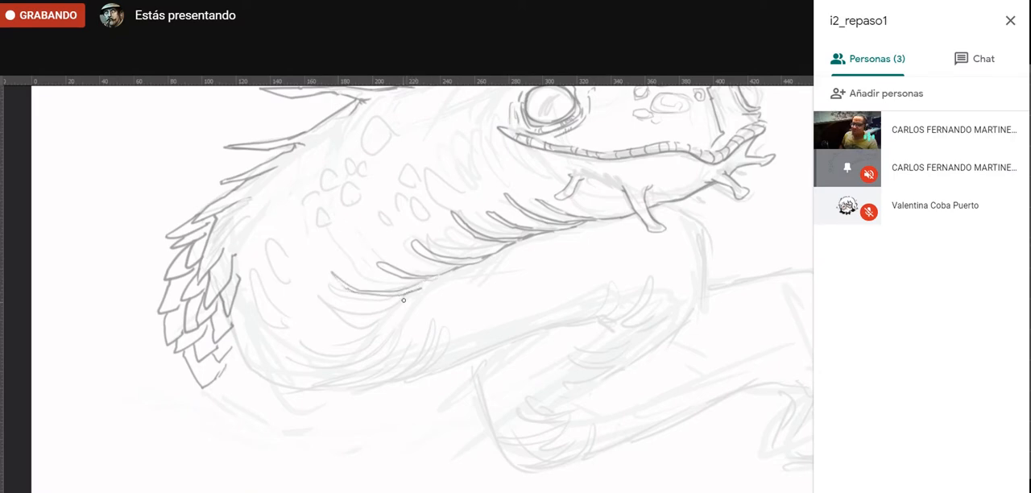
mouse_move(407, 297)
left_mouse_down()
mouse_move(371, 313)
mouse_move(336, 306)
mouse_move(372, 314)
mouse_move(411, 296)
mouse_move(367, 328)
mouse_move(321, 336)
mouse_move(401, 308)
left_mouse_up()
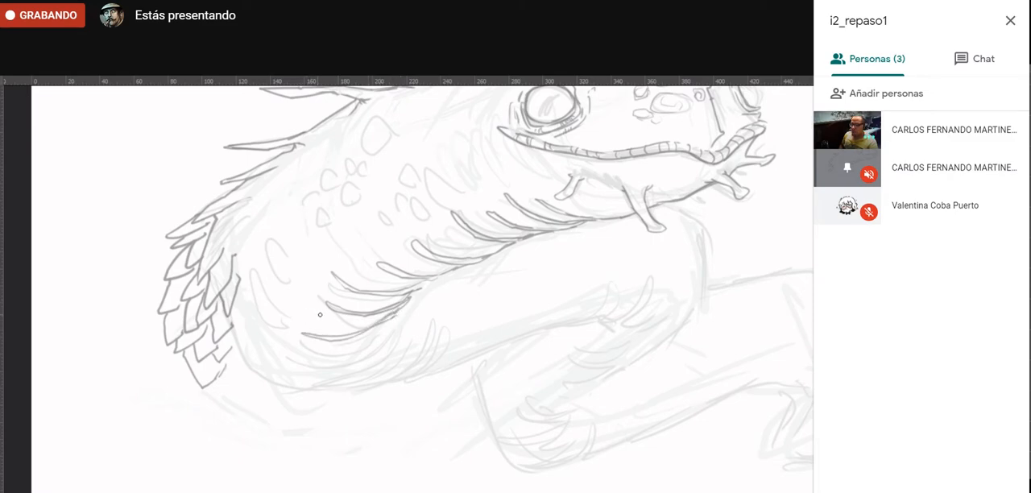
- Draw short curved folds across the lower flank, between the rear scales and the belly folds
left_click_drag(278, 295, 317, 323)
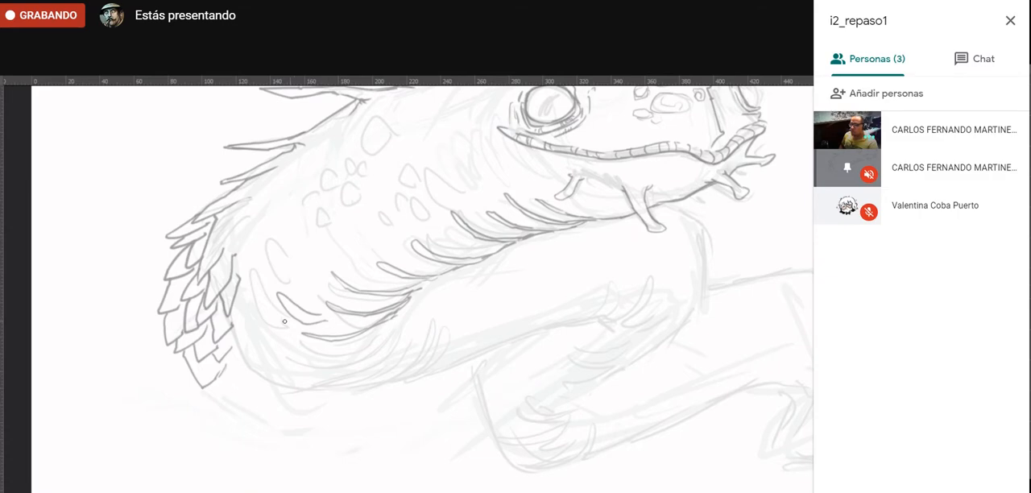
left_click_drag(249, 279, 275, 328)
mouse_move(294, 286)
left_mouse_down()
mouse_move(284, 268)
mouse_move(297, 286)
mouse_move(327, 293)
left_mouse_up()
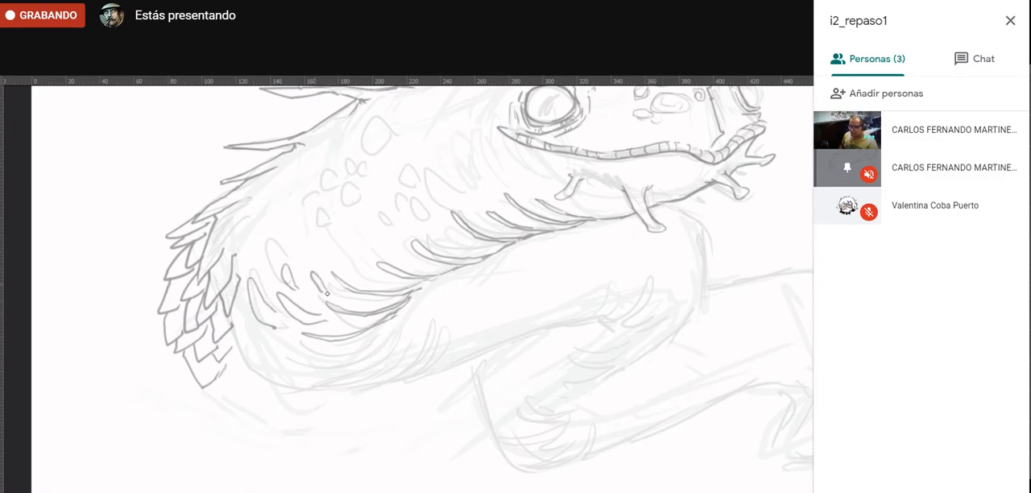
left_click_drag(338, 256, 361, 279)
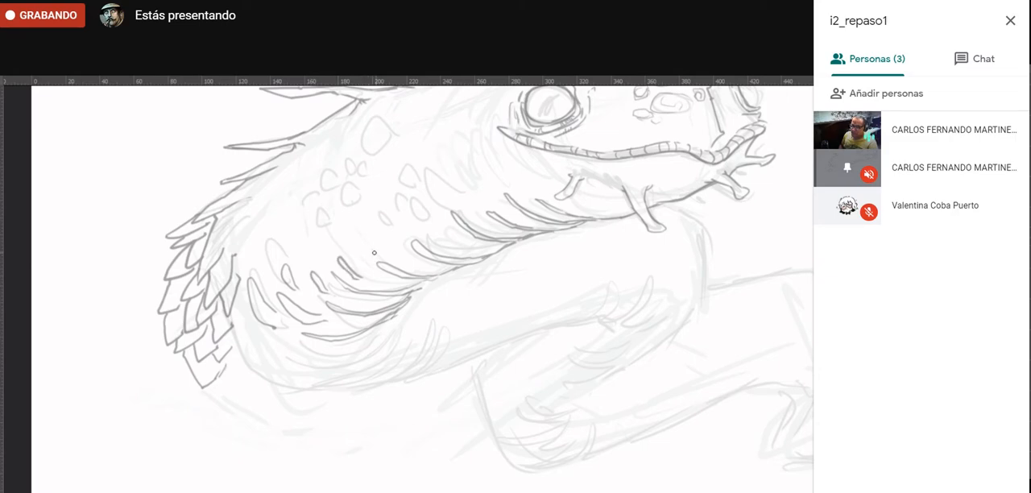
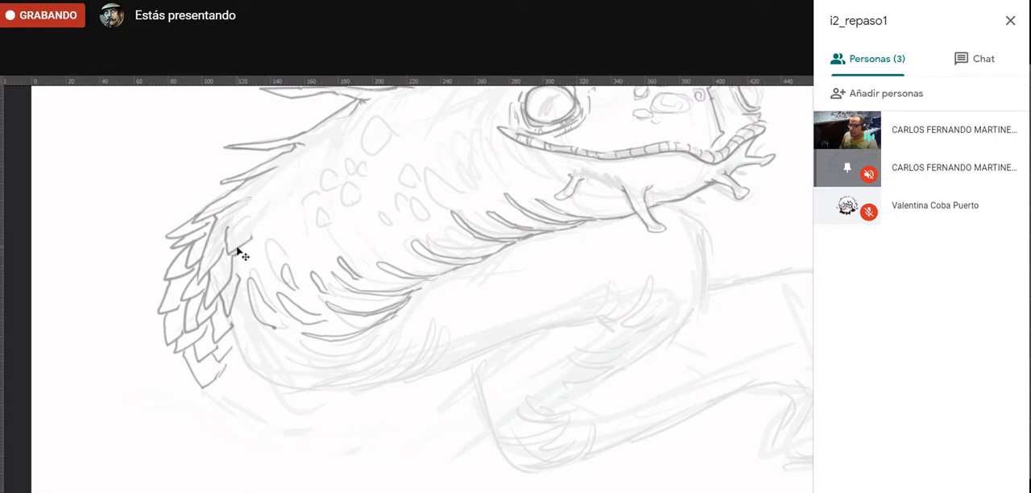
- Undo the last stroke and redraw the short scale lines where the rear scale cluster meets the back
key("ctrl+z")
mouse_move(232, 231)
left_mouse_down()
mouse_move(266, 211)
mouse_move(228, 223)
mouse_move(260, 207)
mouse_move(250, 199)
mouse_move(258, 192)
mouse_move(236, 203)
mouse_move(263, 198)
left_mouse_up()
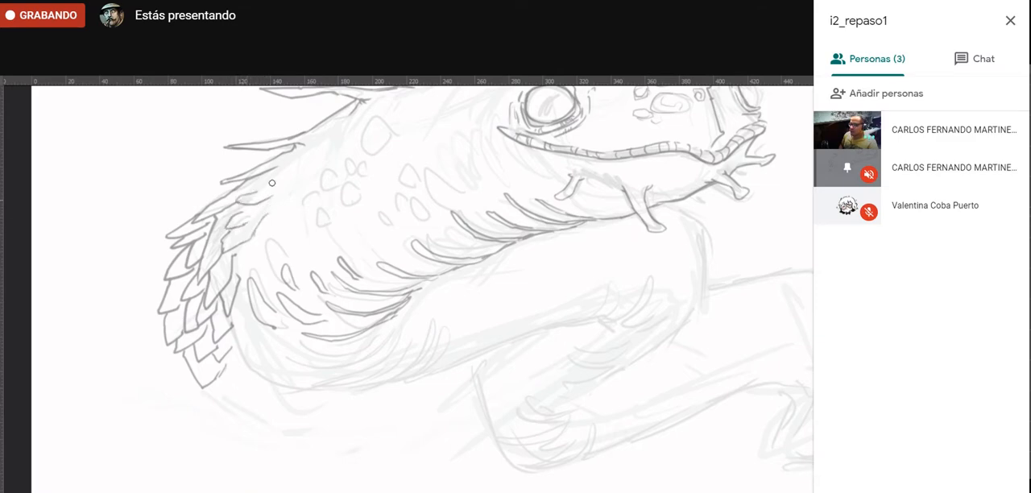
left_click_drag(290, 333, 237, 366)
- Outline the large spot on the upper back behind the head and the smaller spots around it
left_click_drag(376, 118, 304, 273)
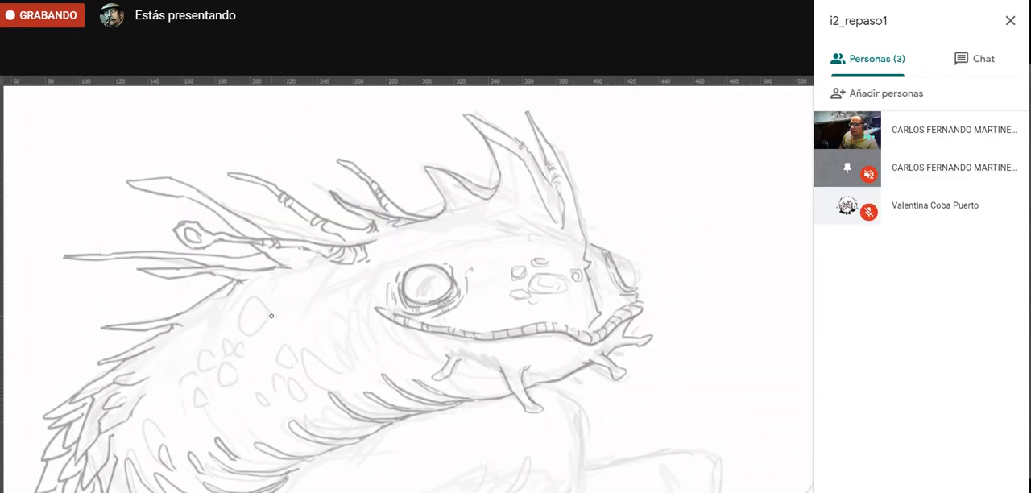
mouse_move(272, 317)
left_mouse_down()
mouse_move(242, 303)
mouse_move(265, 328)
left_mouse_up()
left_click_drag(319, 388, 340, 336)
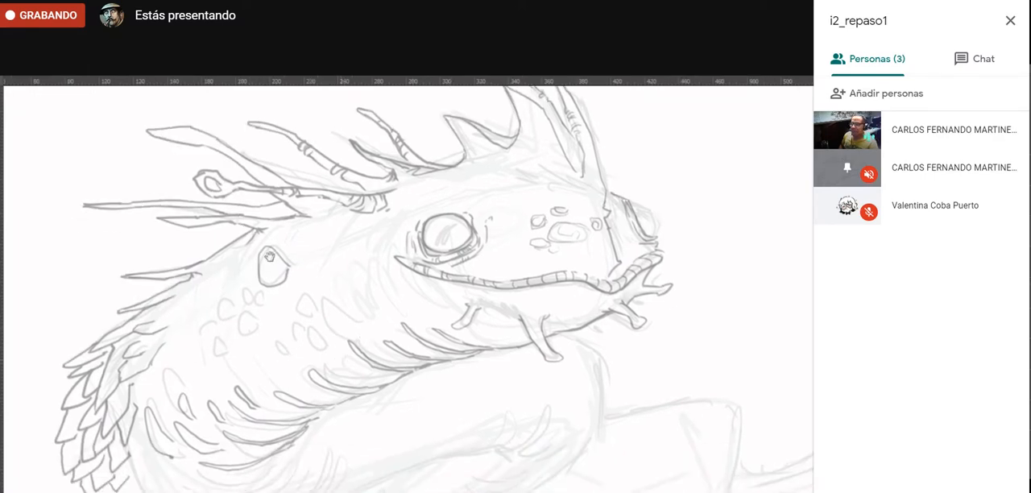
mouse_move(241, 289)
left_mouse_down()
mouse_move(257, 291)
mouse_move(232, 290)
mouse_move(226, 309)
mouse_move(274, 319)
mouse_move(309, 282)
mouse_move(268, 259)
mouse_move(290, 267)
left_mouse_up()
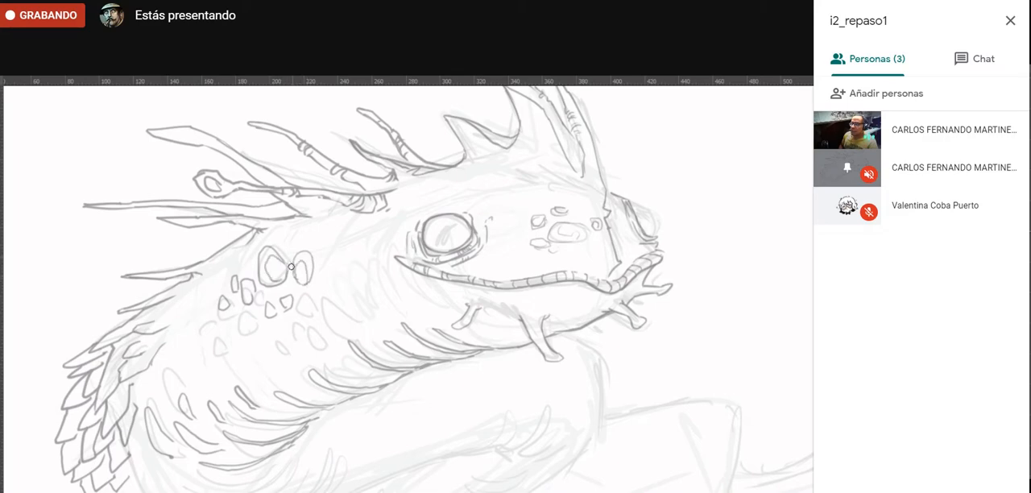
- Draw the underside contour of the first body coil from the rear scales to the inner bend, with curved folds at the bend
left_click_drag(267, 442, 243, 360)
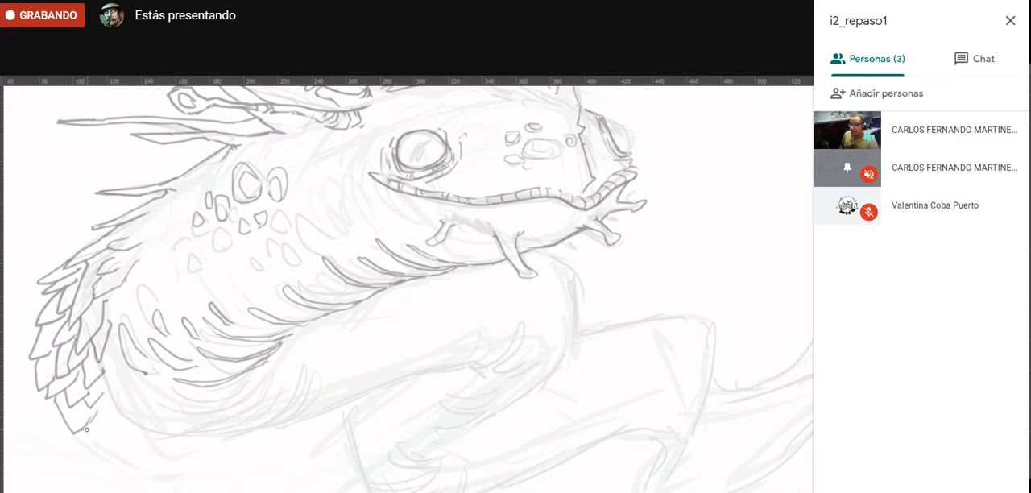
mouse_move(86, 429)
left_mouse_down()
mouse_move(188, 455)
mouse_move(173, 454)
mouse_move(476, 365)
mouse_move(459, 370)
mouse_move(487, 326)
mouse_move(491, 360)
mouse_move(475, 365)
mouse_move(540, 349)
left_mouse_up()
left_click_drag(478, 373, 546, 354)
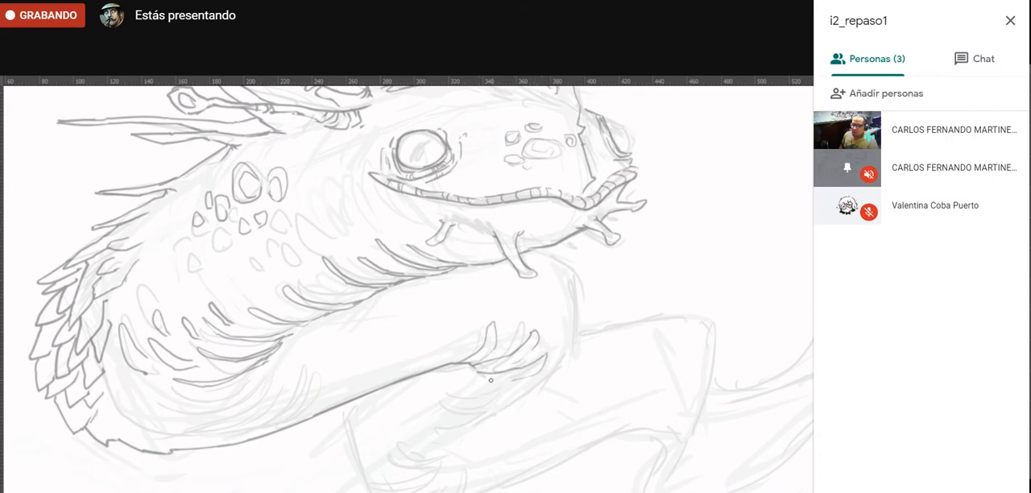
mouse_move(472, 376)
left_mouse_down()
mouse_move(511, 384)
mouse_move(476, 387)
left_mouse_up()
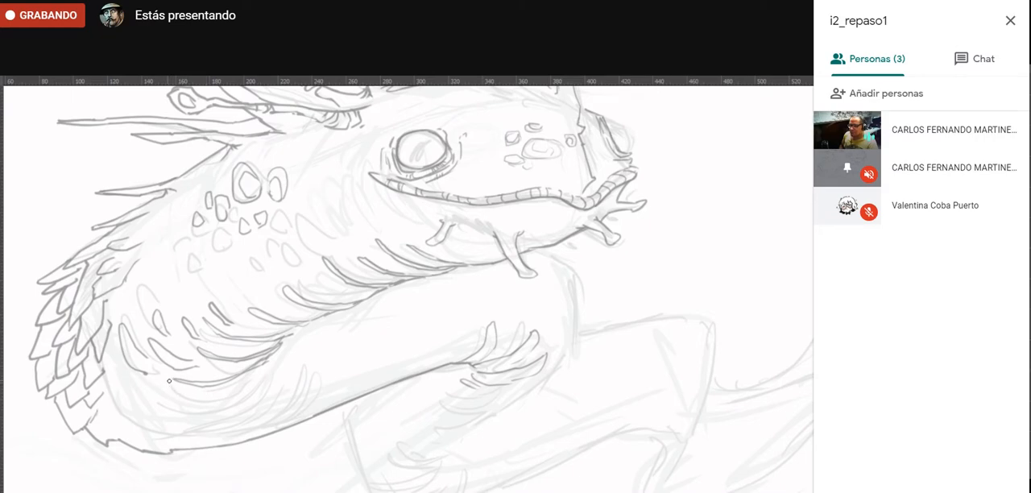
- Draw a series of curved folds along the lower belly, continuing with upright folds along the first coil's lower edge
mouse_move(145, 375)
left_mouse_down()
mouse_move(187, 398)
mouse_move(252, 381)
mouse_move(184, 411)
mouse_move(156, 406)
left_mouse_up()
mouse_move(155, 406)
left_mouse_down()
mouse_move(264, 369)
mouse_move(256, 392)
mouse_move(224, 414)
mouse_move(239, 416)
mouse_move(276, 365)
mouse_move(253, 420)
left_mouse_up()
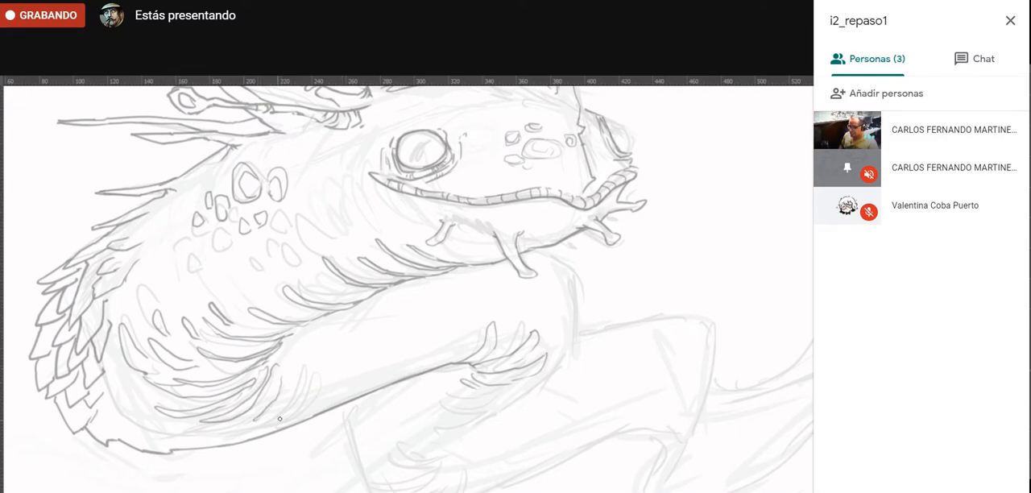
mouse_move(292, 399)
left_mouse_down()
mouse_move(307, 360)
mouse_move(290, 420)
mouse_move(319, 394)
mouse_move(326, 371)
mouse_move(334, 401)
mouse_move(337, 377)
mouse_move(344, 388)
mouse_move(360, 355)
mouse_move(360, 329)
mouse_move(360, 385)
mouse_move(379, 345)
mouse_move(408, 348)
left_mouse_up()
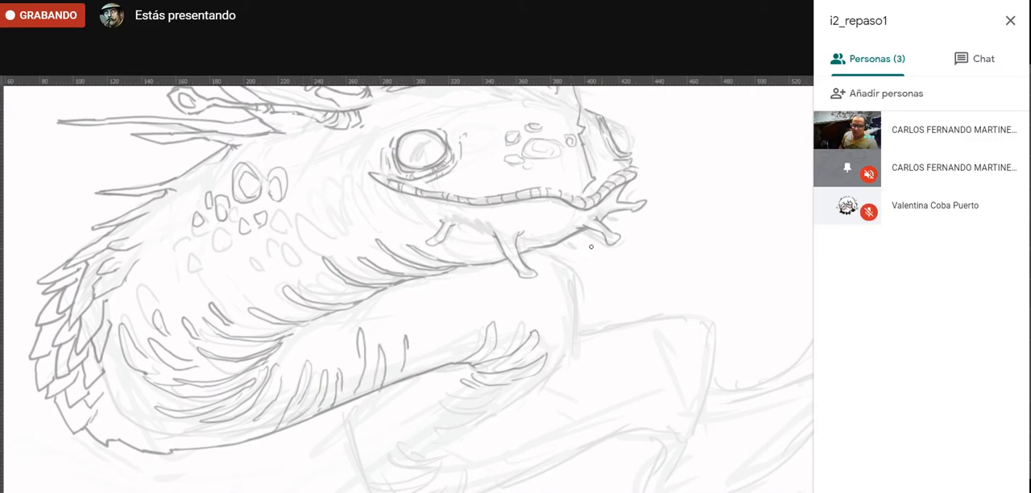
- Draw the outer contour of the body bend under the jaw and add more curved folds on its inner side
mouse_move(431, 427)
left_mouse_down()
mouse_move(391, 428)
mouse_move(286, 380)
left_mouse_up()
mouse_move(417, 204)
left_mouse_down()
mouse_move(443, 226)
mouse_move(434, 302)
mouse_move(445, 245)
mouse_move(442, 228)
mouse_move(427, 321)
mouse_move(325, 393)
left_mouse_up()
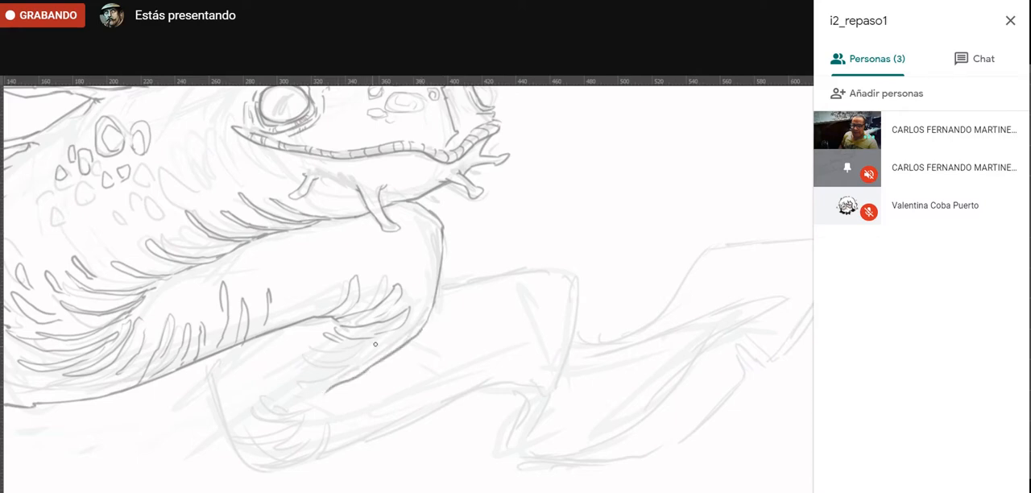
mouse_move(378, 342)
left_mouse_down()
mouse_move(336, 347)
mouse_move(319, 335)
mouse_move(350, 357)
mouse_move(324, 373)
left_mouse_up()
left_click_drag(325, 370, 304, 376)
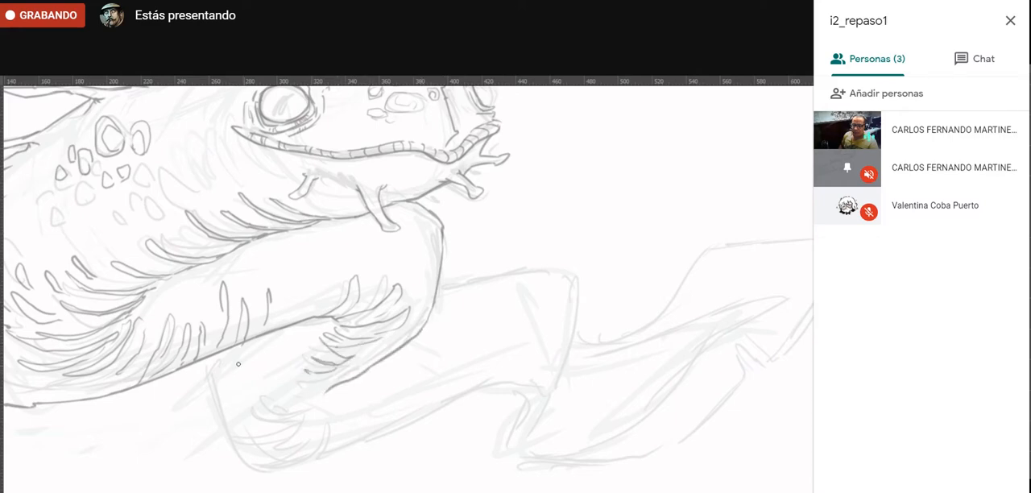
- Add small marks where the second coil emerges and pointed scales on the top and outer edge of the bend under the jaw
left_click_drag(214, 365, 203, 377)
left_click_drag(215, 368, 209, 380)
mouse_move(440, 217)
left_mouse_down()
mouse_move(435, 232)
mouse_move(417, 212)
left_mouse_up()
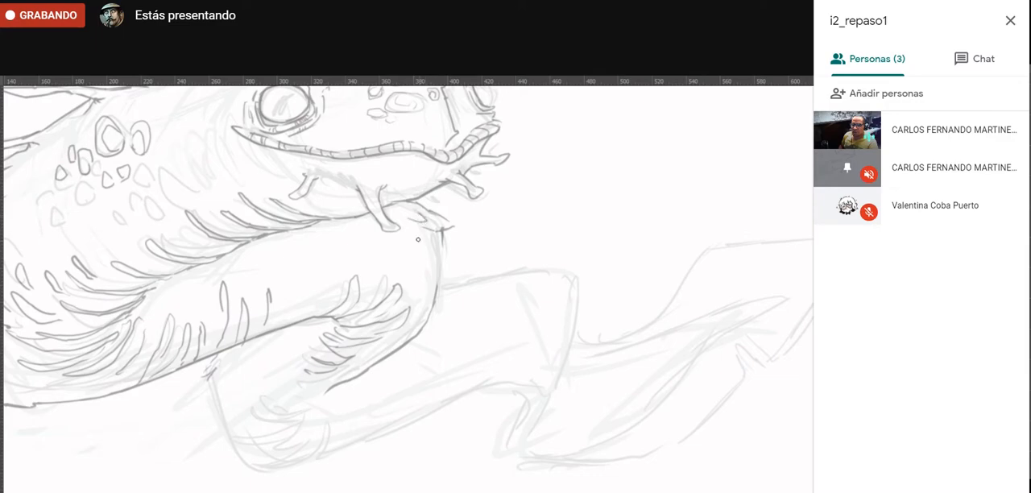
mouse_move(432, 256)
left_mouse_down()
mouse_move(406, 246)
mouse_move(447, 257)
mouse_move(443, 244)
left_mouse_up()
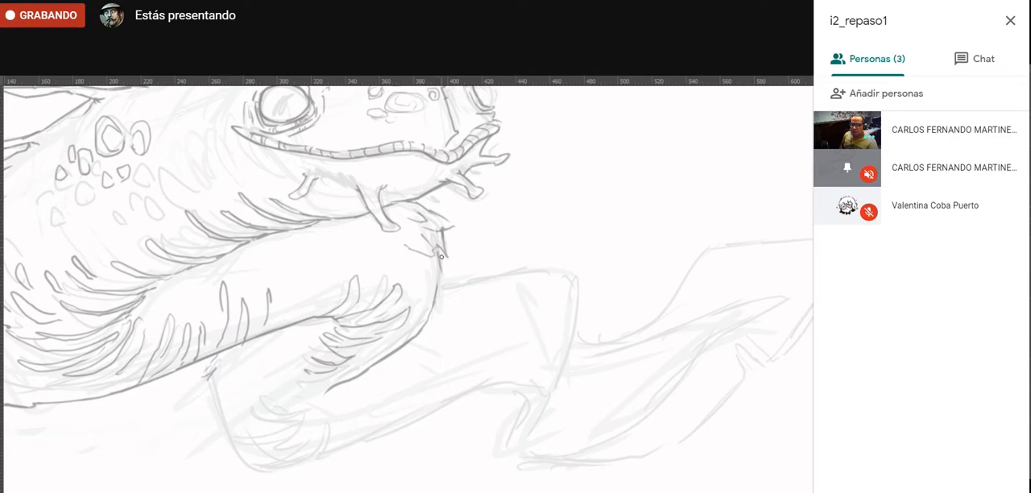
left_click_drag(322, 228, 498, 457)
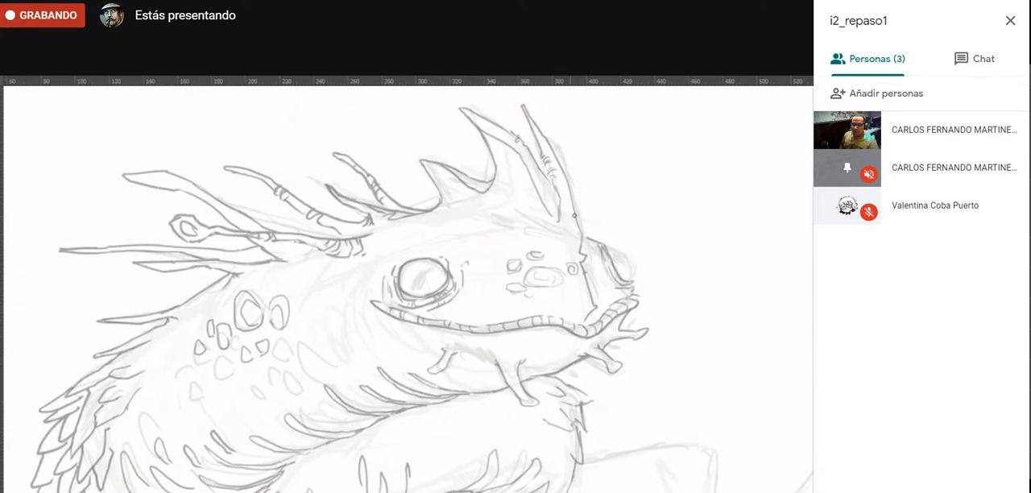
mouse_move(567, 211)
left_mouse_down()
mouse_move(415, 390)
mouse_move(556, 232)
left_mouse_up()
key("ctrl+z")
left_click_drag(444, 414, 321, 261)
- Add small scale strokes and folds inside the bend under the jaw, and draw overlapping scales down the second coil's outer edge
left_click_drag(468, 218, 463, 233)
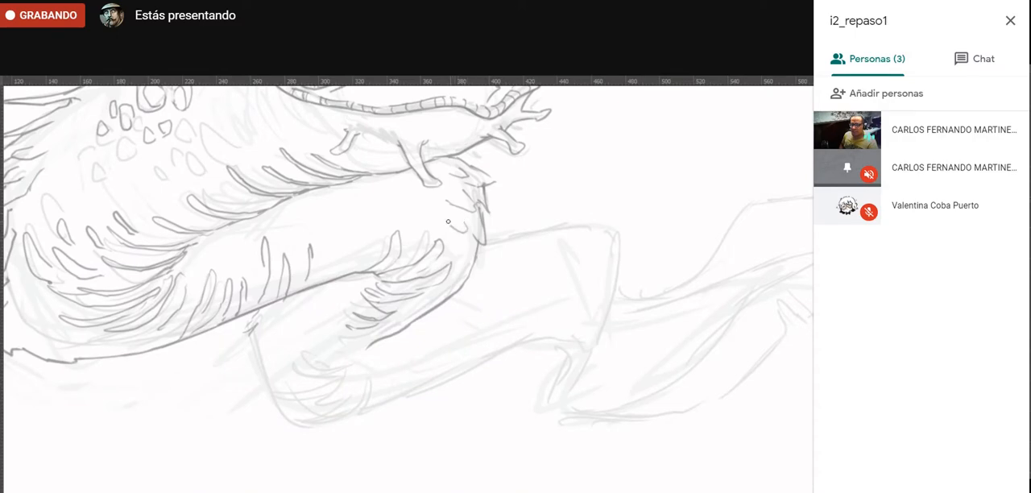
mouse_move(376, 332)
left_mouse_down()
mouse_move(339, 328)
mouse_move(369, 340)
left_mouse_up()
mouse_move(246, 344)
left_mouse_down()
mouse_move(235, 381)
mouse_move(261, 364)
mouse_move(256, 385)
mouse_move(276, 372)
mouse_move(271, 363)
mouse_move(252, 402)
left_mouse_up()
left_click_drag(270, 354, 290, 348)
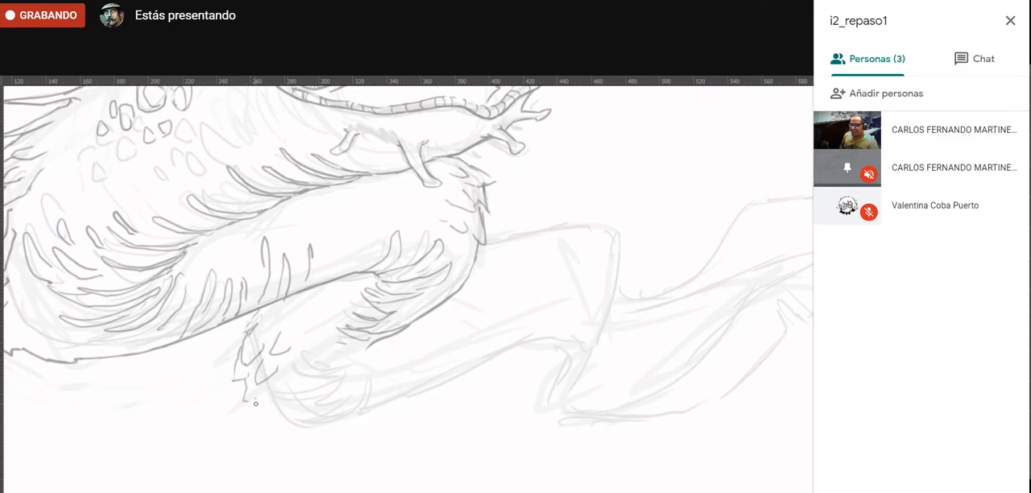
- Continue the scales around the base of the second coil, fill its bend with curved folds and draw its underside contour
mouse_move(265, 390)
left_mouse_down()
mouse_move(241, 384)
mouse_move(245, 418)
mouse_move(364, 355)
mouse_move(260, 415)
mouse_move(262, 426)
mouse_move(268, 413)
mouse_move(267, 426)
mouse_move(296, 432)
left_mouse_up()
mouse_move(301, 353)
left_mouse_down()
mouse_move(349, 362)
mouse_move(338, 376)
left_mouse_up()
mouse_move(352, 357)
left_mouse_down()
mouse_move(292, 386)
mouse_move(303, 396)
mouse_move(285, 392)
mouse_move(348, 380)
left_mouse_up()
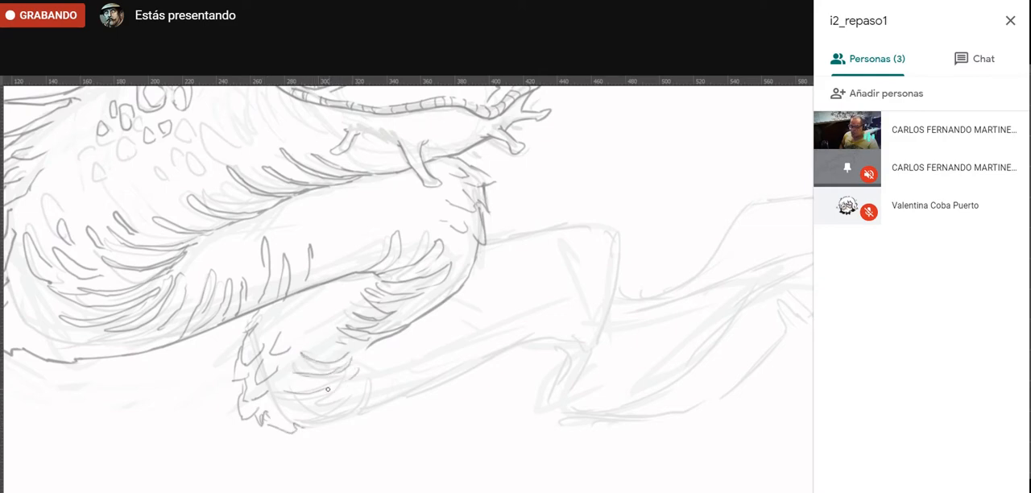
left_click_drag(296, 404, 339, 400)
mouse_move(361, 373)
left_mouse_down()
mouse_move(330, 406)
mouse_move(348, 418)
left_mouse_up()
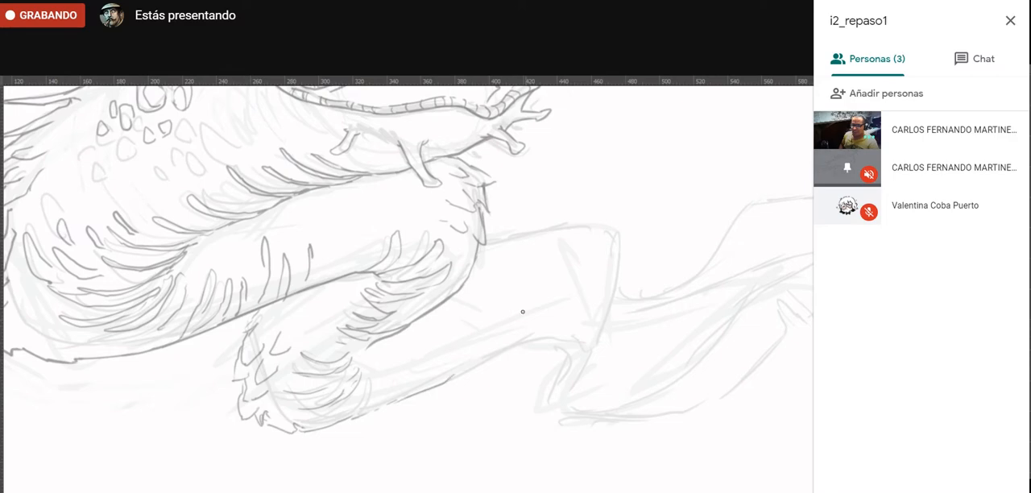
- Draw the upper contour of the rear body segment from the bend under the jaw to its rounded end, redoing the first attempt
left_click_drag(482, 242, 620, 214)
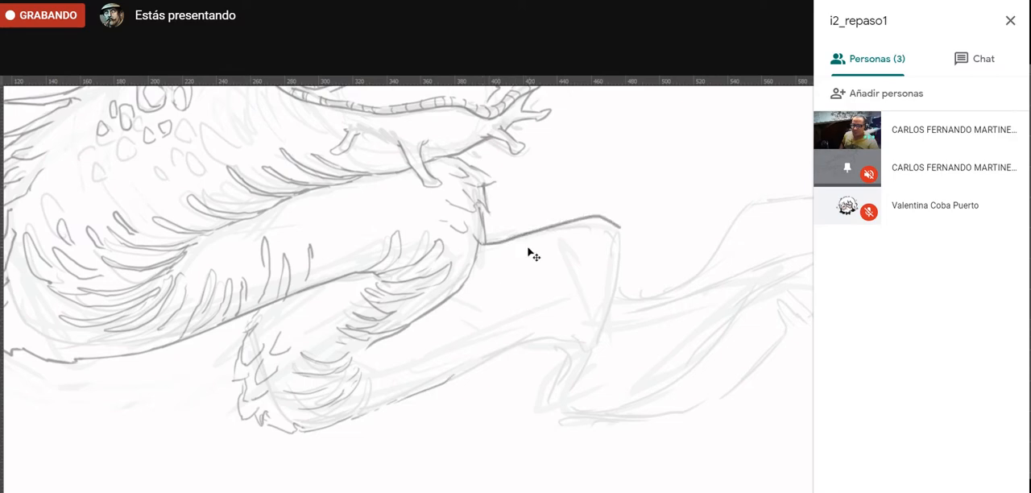
key("ctrl+z")
mouse_move(485, 242)
left_mouse_down()
mouse_move(612, 227)
mouse_move(631, 248)
mouse_move(615, 250)
left_mouse_up()
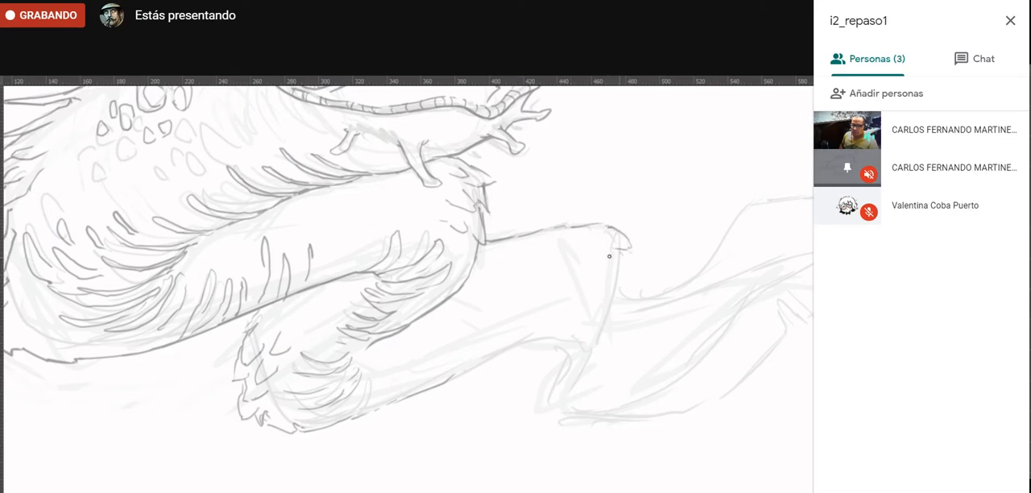
mouse_move(337, 264)
left_mouse_down()
mouse_move(637, 313)
mouse_move(668, 338)
left_mouse_up()
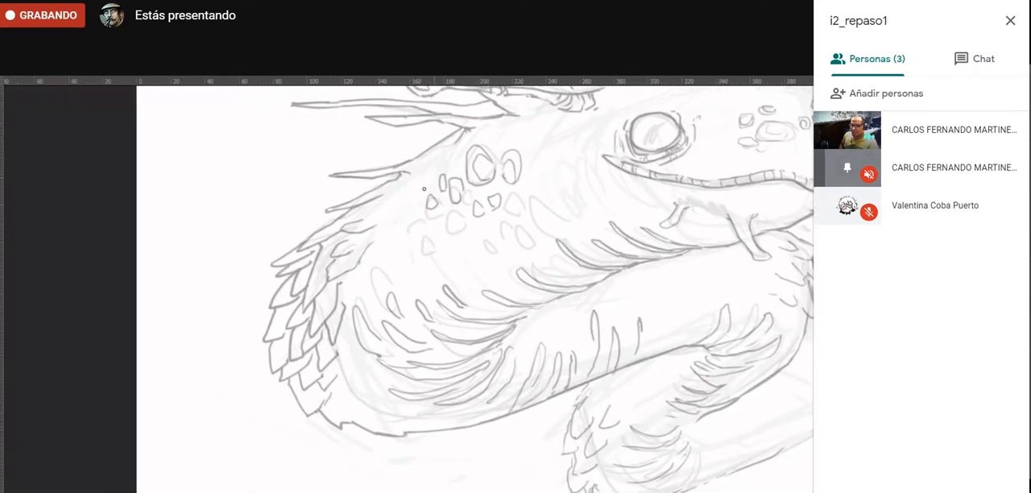
left_click_drag(452, 421, 27, 324)
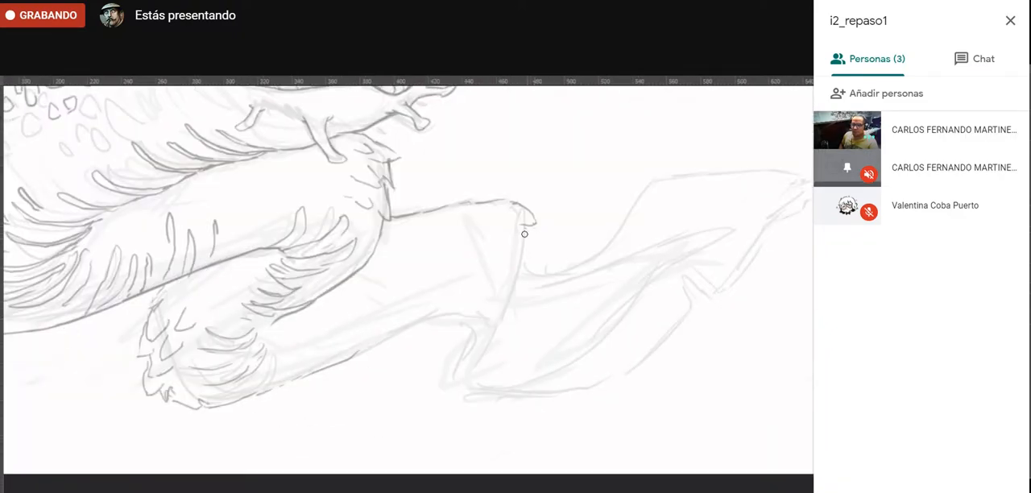
- Draw overlapping pointed scales down the rounded end of the rear body segment, with short scale marks inside it
left_click_drag(540, 242, 497, 231)
mouse_move(516, 263)
left_mouse_down()
mouse_move(529, 243)
mouse_move(512, 253)
mouse_move(525, 279)
mouse_move(532, 255)
mouse_move(513, 273)
left_mouse_up()
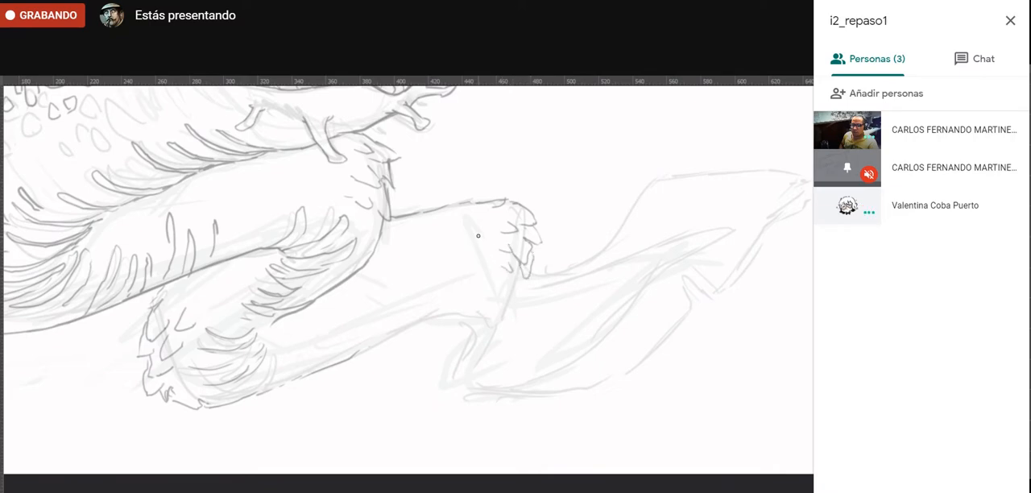
mouse_move(480, 235)
left_mouse_down()
mouse_move(493, 245)
mouse_move(487, 226)
left_mouse_up()
left_click_drag(522, 282, 523, 298)
- Complete the rear segment's underside contour down to the tail base and extend the scales along its outer end
mouse_move(356, 357)
left_mouse_down()
mouse_move(399, 330)
mouse_move(456, 316)
mouse_move(477, 330)
mouse_move(462, 364)
left_mouse_up()
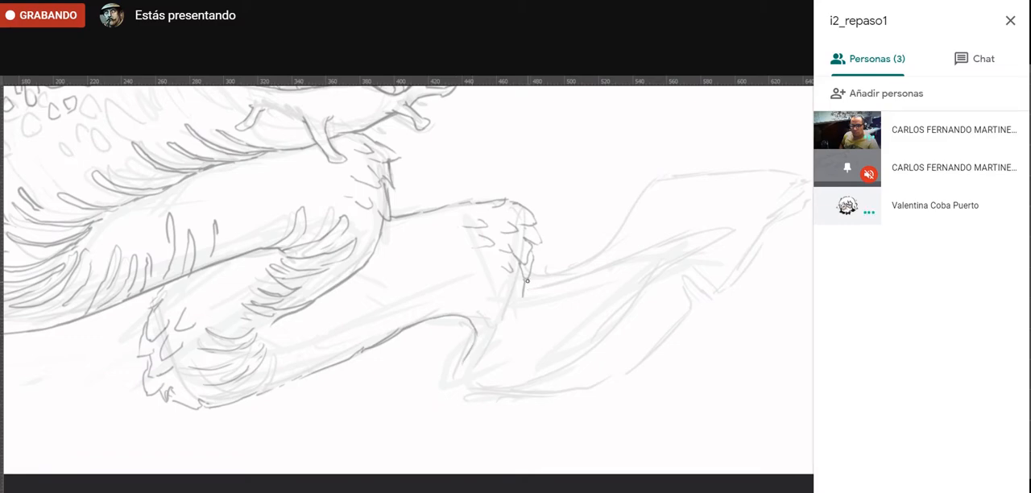
left_click_drag(527, 281, 518, 317)
mouse_move(472, 337)
left_mouse_down()
mouse_move(474, 329)
mouse_move(472, 338)
left_mouse_up()
key("b")
mouse_move(456, 379)
left_mouse_down()
mouse_move(453, 391)
mouse_move(494, 396)
left_mouse_up()
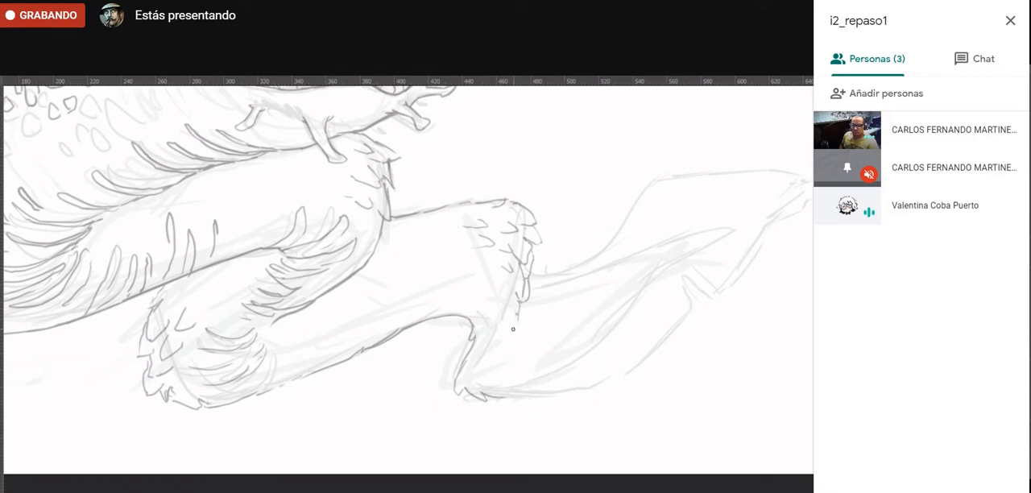
- Draw strokes at the tail base, the start of the fin's notched lower edge and the long inner contours of the tail
left_click_drag(486, 352, 483, 378)
left_click_drag(494, 400, 570, 394)
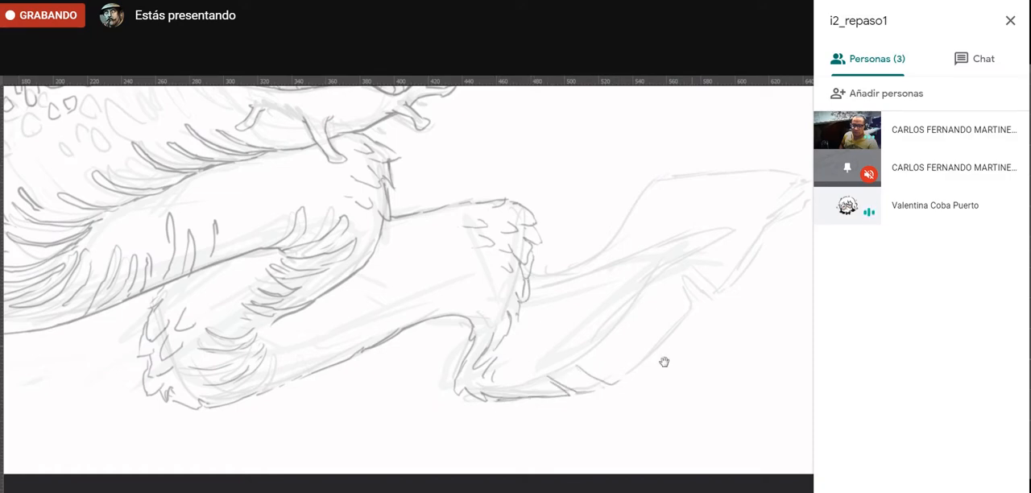
left_click_drag(663, 361, 587, 402)
mouse_move(420, 362)
left_mouse_down()
mouse_move(564, 296)
mouse_move(639, 278)
mouse_move(610, 302)
left_mouse_up()
mouse_move(432, 436)
left_mouse_down()
mouse_move(481, 411)
mouse_move(532, 351)
left_mouse_up()
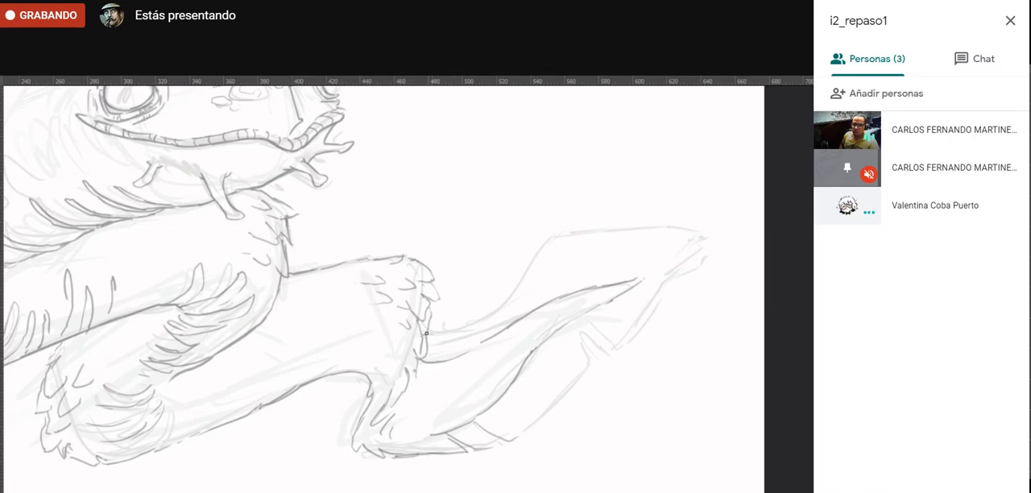
- Outline the upper and lower edges of the tail fin to its pointed tip, adding notches along both edges
mouse_move(425, 333)
left_mouse_down()
mouse_move(478, 333)
mouse_move(470, 326)
mouse_move(517, 293)
mouse_move(506, 302)
mouse_move(545, 247)
mouse_move(584, 226)
mouse_move(585, 244)
mouse_move(590, 230)
mouse_move(720, 234)
left_mouse_up()
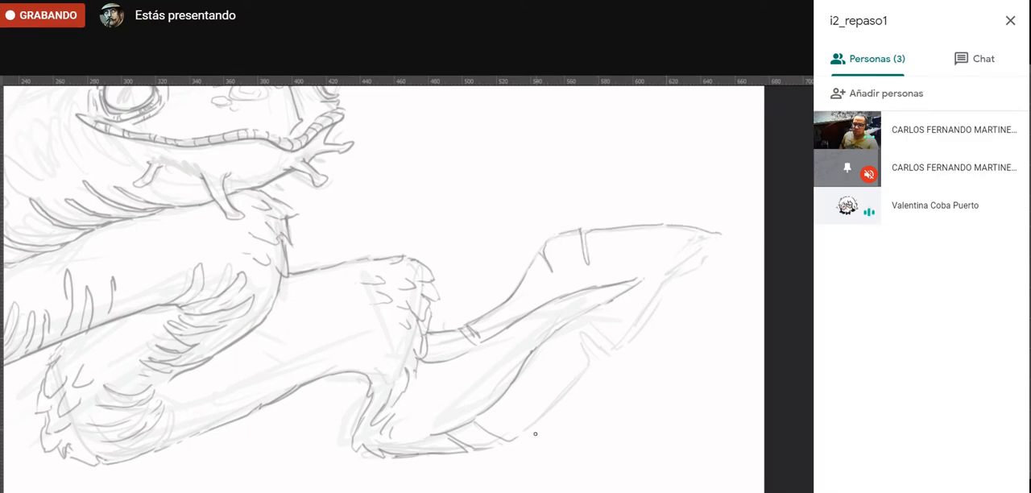
mouse_move(526, 434)
left_mouse_down()
mouse_move(590, 365)
mouse_move(580, 337)
mouse_move(601, 356)
left_mouse_up()
mouse_move(615, 315)
left_mouse_down()
mouse_move(639, 325)
mouse_move(724, 240)
left_mouse_up()
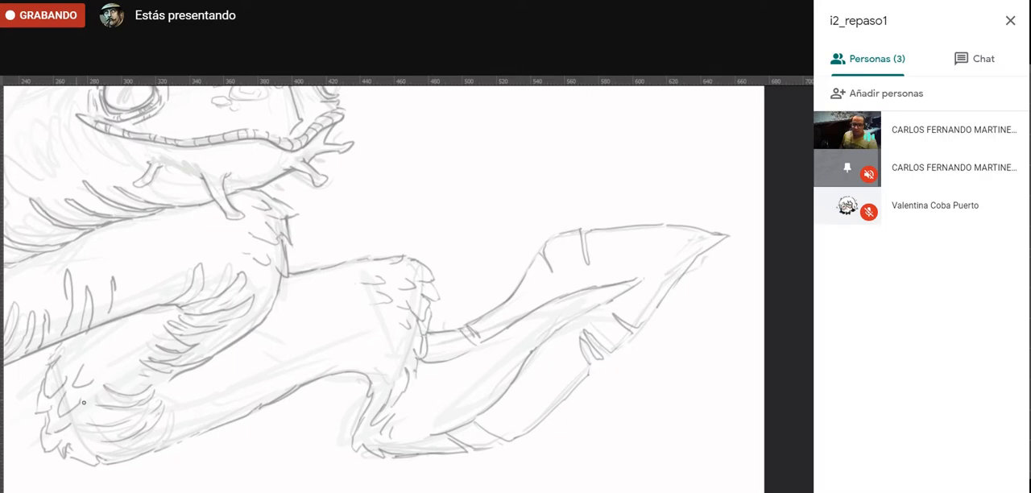
- Draw short upright folds along the rear segment's lower edge and touch up the inner edge of the second coil's bend
mouse_move(173, 413)
left_mouse_down()
mouse_move(167, 451)
mouse_move(178, 443)
left_mouse_up()
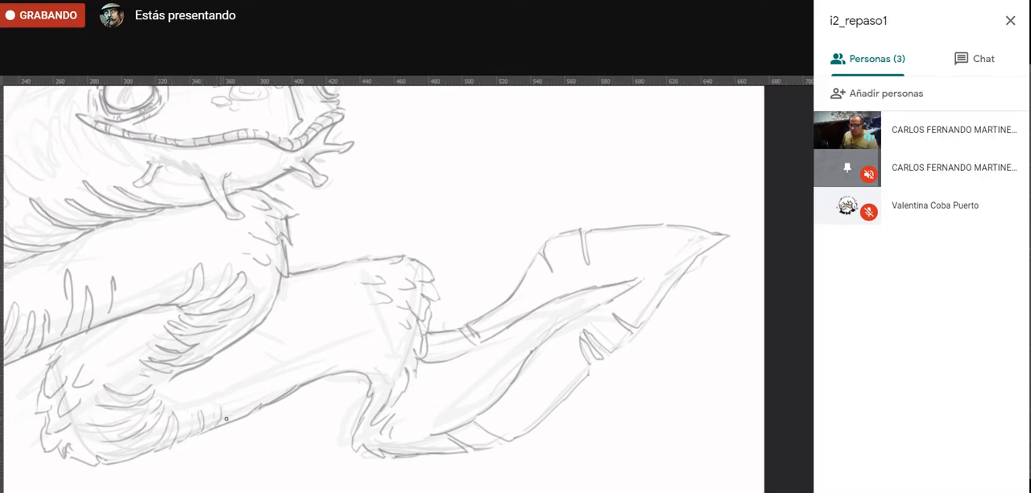
left_click_drag(261, 407, 263, 391)
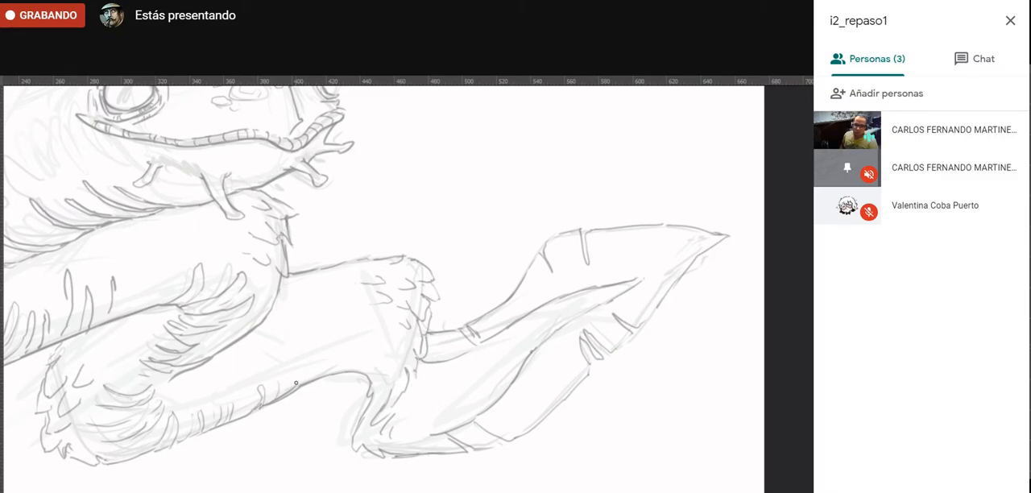
left_click_drag(289, 361, 291, 374)
mouse_move(358, 337)
left_mouse_down()
mouse_move(356, 367)
mouse_move(367, 374)
left_mouse_up()
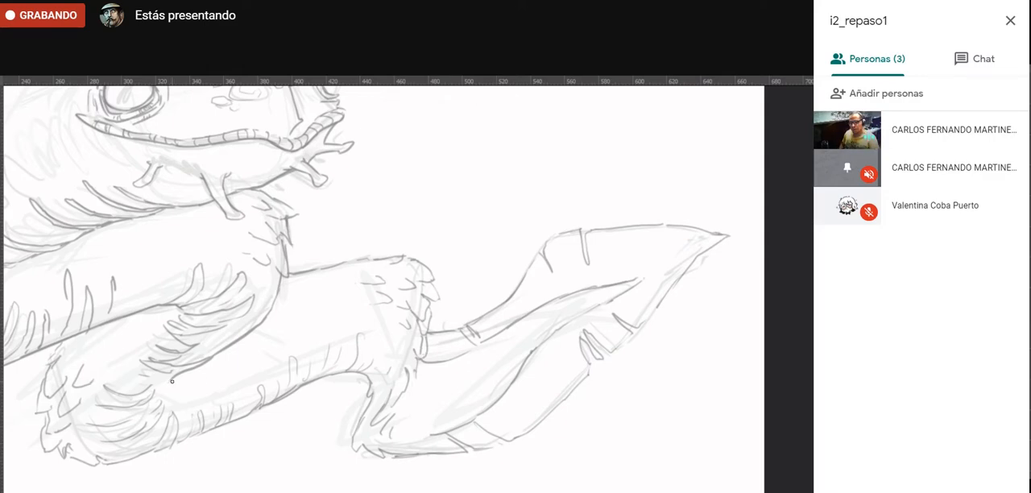
left_click_drag(159, 390, 179, 384)
left_click_drag(274, 340, 387, 386)
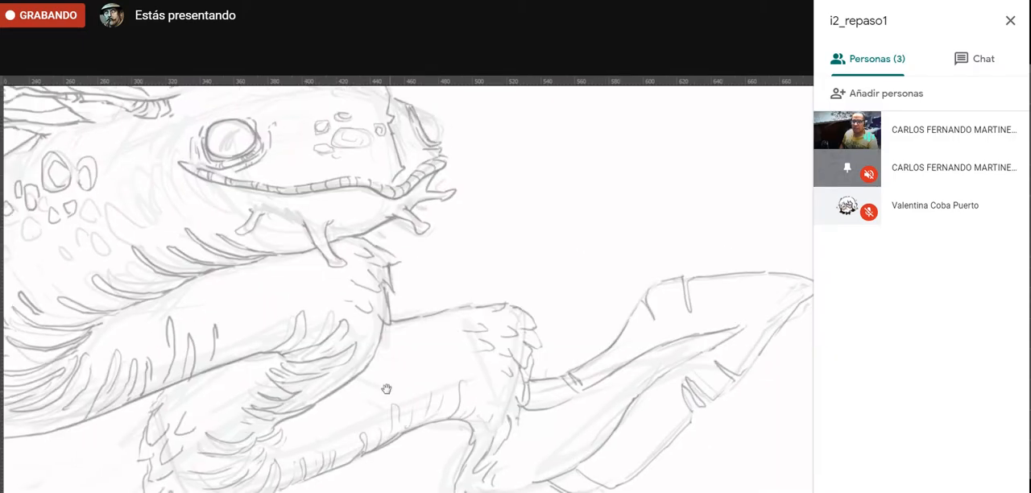
left_click_drag(245, 356, 318, 417)
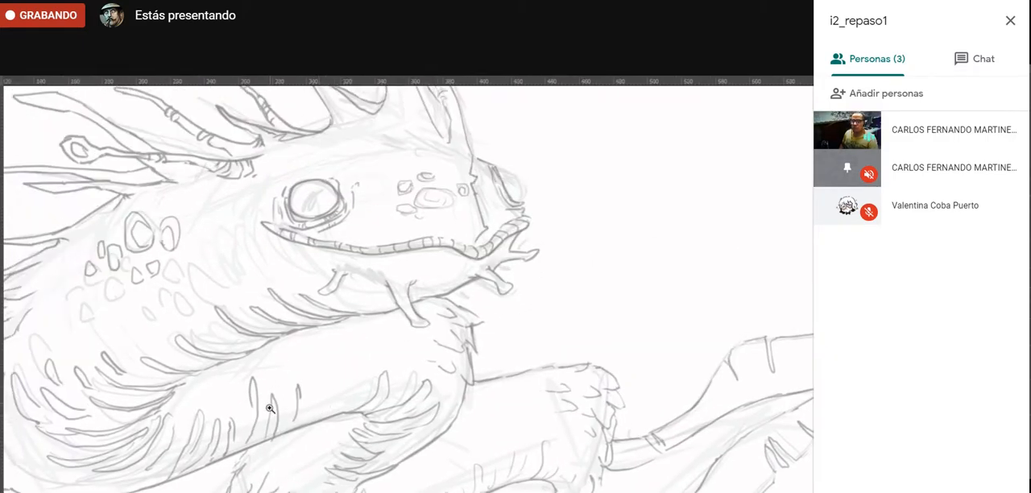
left_click(265, 467, "alt")
left_click(264, 480, "alt")
left_click(268, 483, "ctrl")
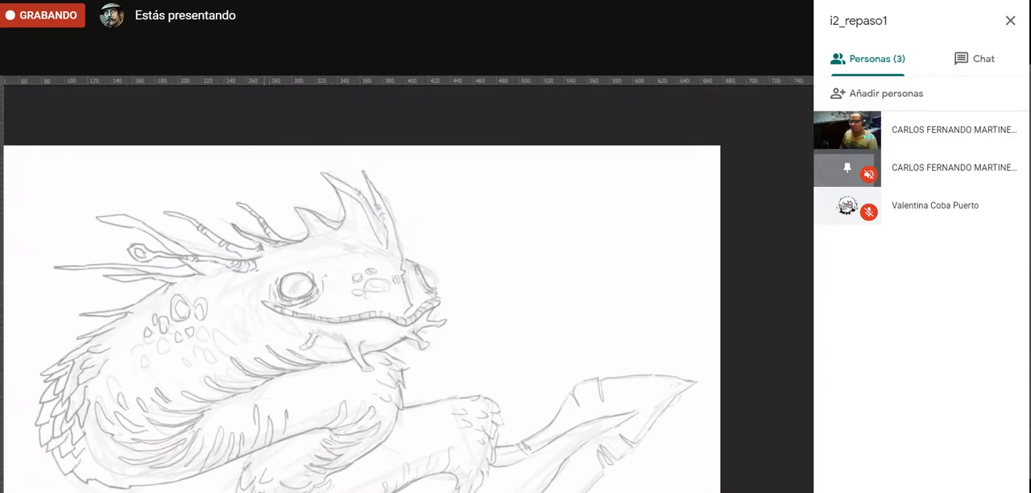
- Draw pointed scales down the second coil's outer edge and touch up the scales along the upper back
left_click_drag(264, 490, 206, 400)
left_click(179, 416)
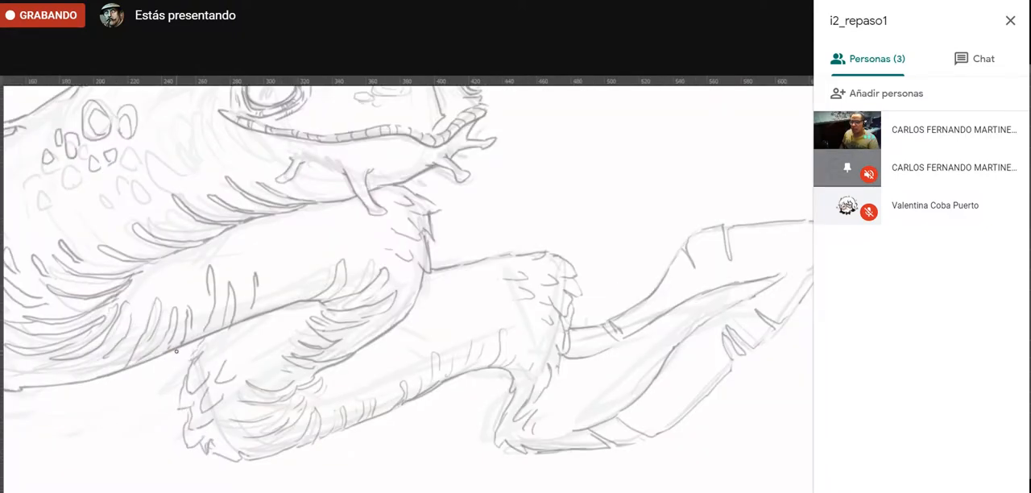
left_click_drag(169, 354, 177, 391)
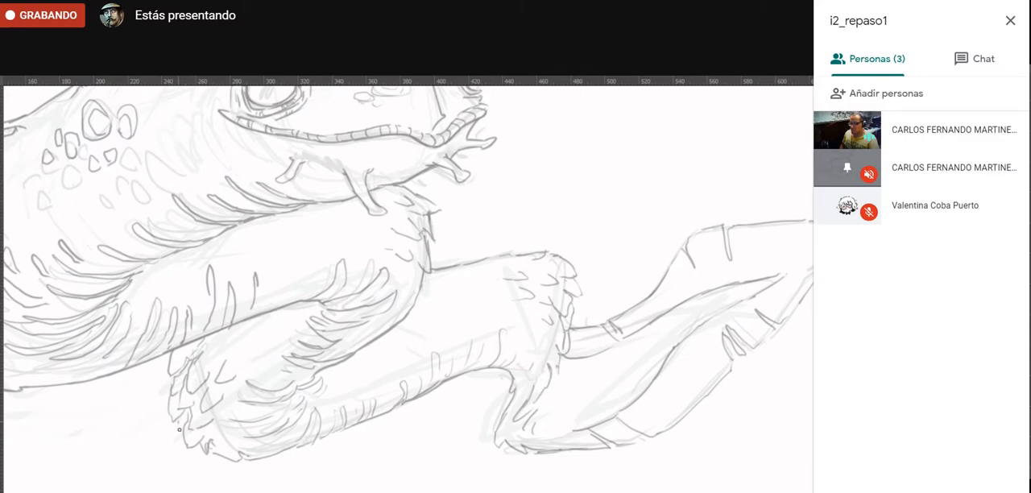
mouse_move(209, 343)
left_mouse_down()
mouse_move(206, 360)
mouse_move(227, 348)
left_mouse_up()
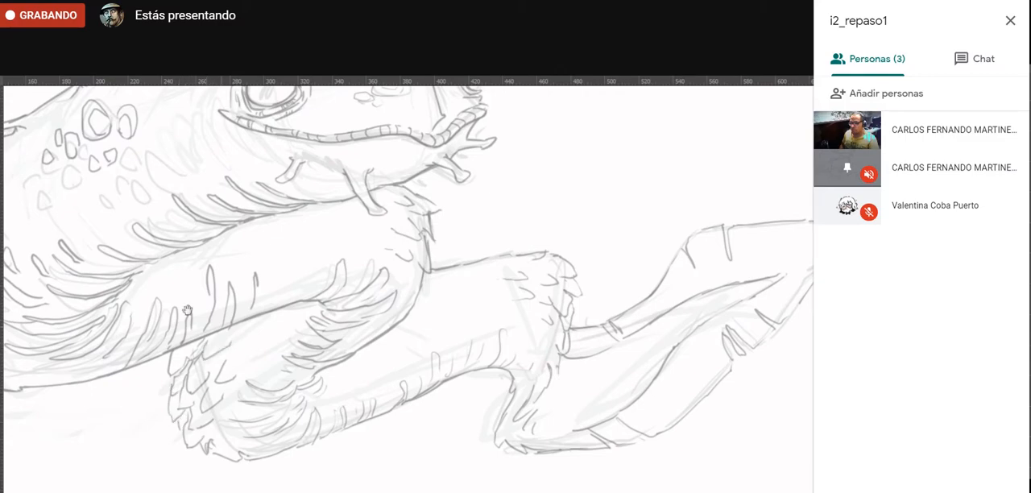
left_click_drag(163, 284, 453, 337)
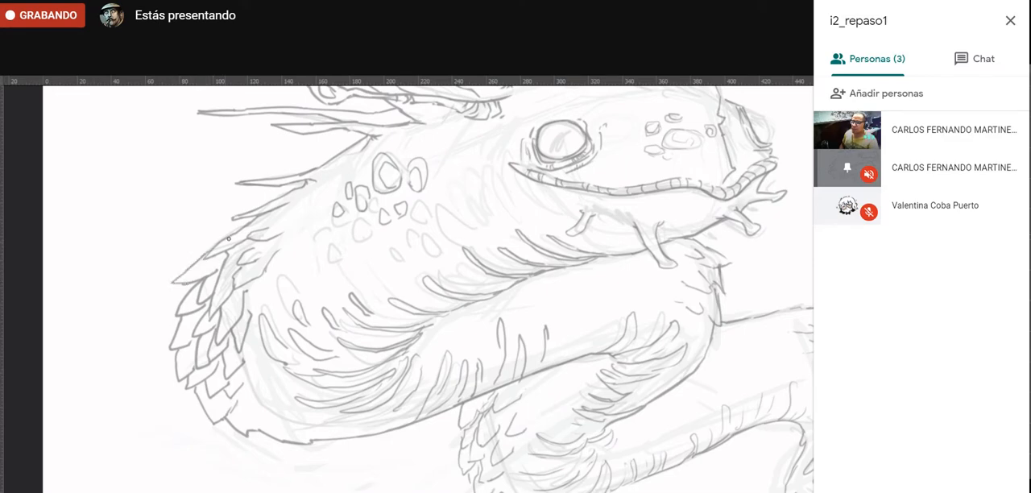
left_click_drag(214, 251, 184, 255)
- Hide the sketch_anguila layer, leaving only the dibujo_anguilla line drawing over the fondo background
left_click(265, 464, "alt")
left_click(265, 468, "alt")
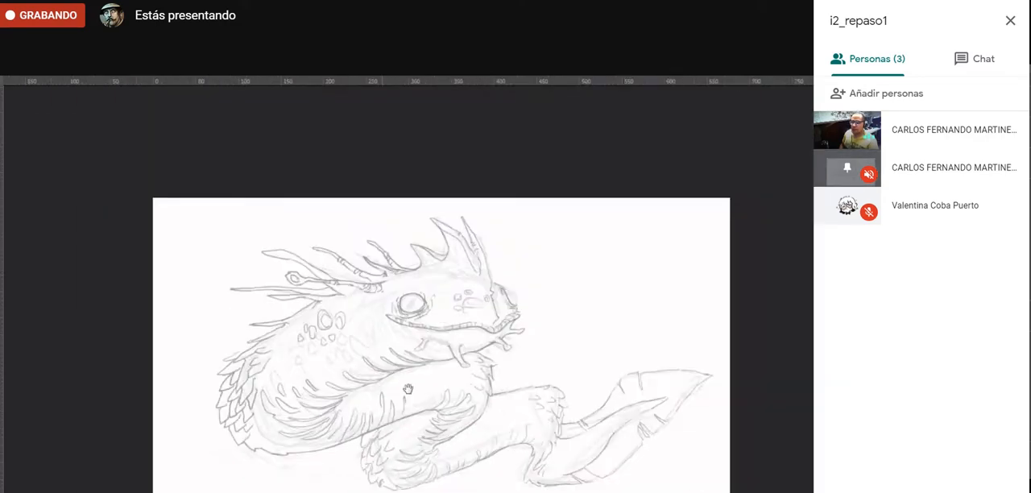
left_click_drag(424, 411, 363, 390)
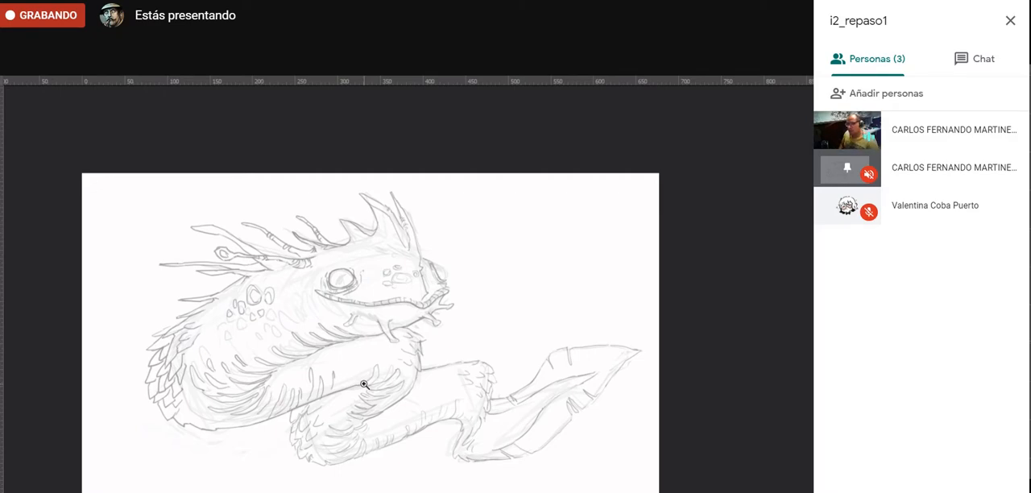
key("f")
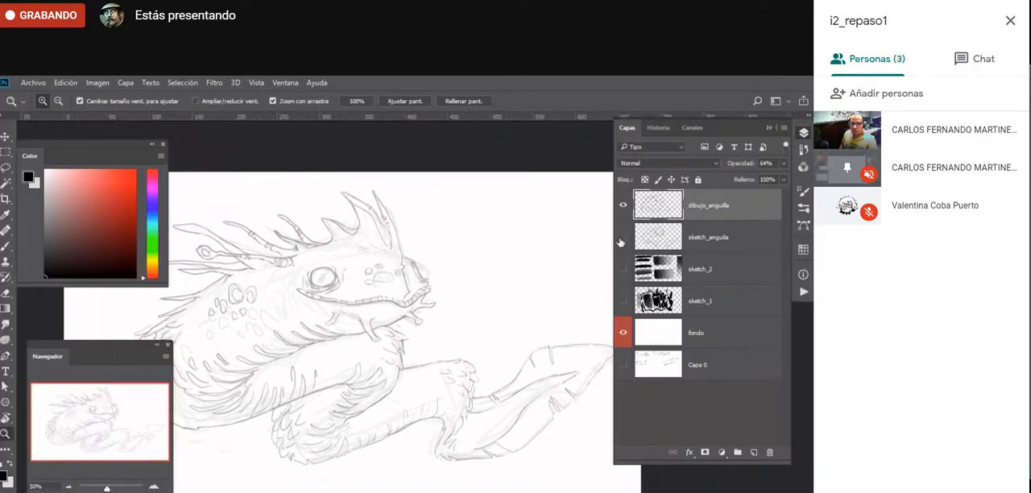
key("f")
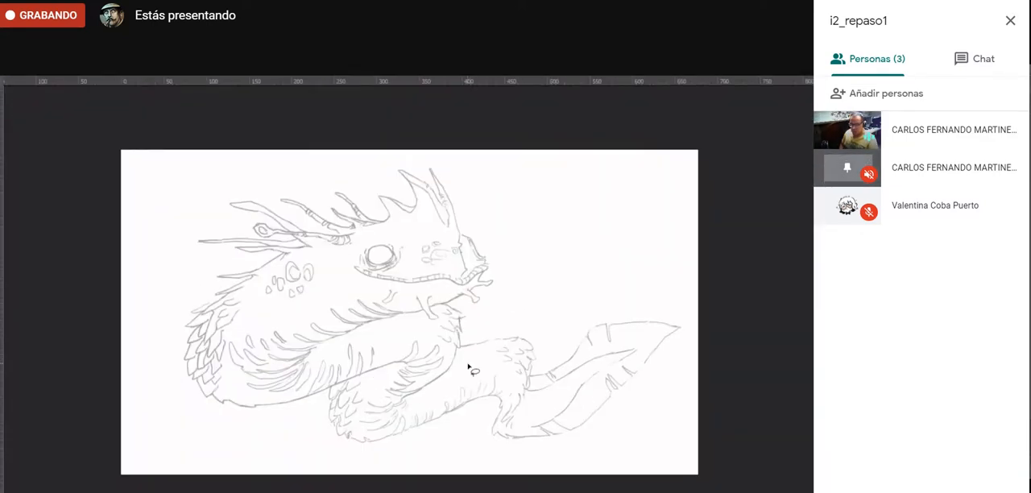
- Lasso a freehand selection around the creature's rear body segment and tail fin
left_click_drag(673, 302, 654, 299)
mouse_move(515, 310)
left_mouse_down()
mouse_move(395, 444)
mouse_move(525, 470)
mouse_move(650, 449)
mouse_move(695, 286)
left_mouse_up()
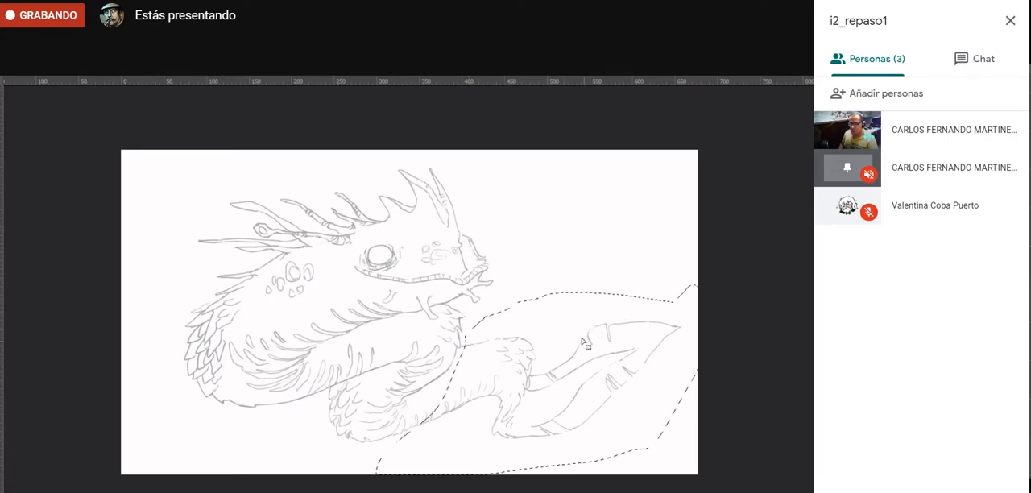
key("f")
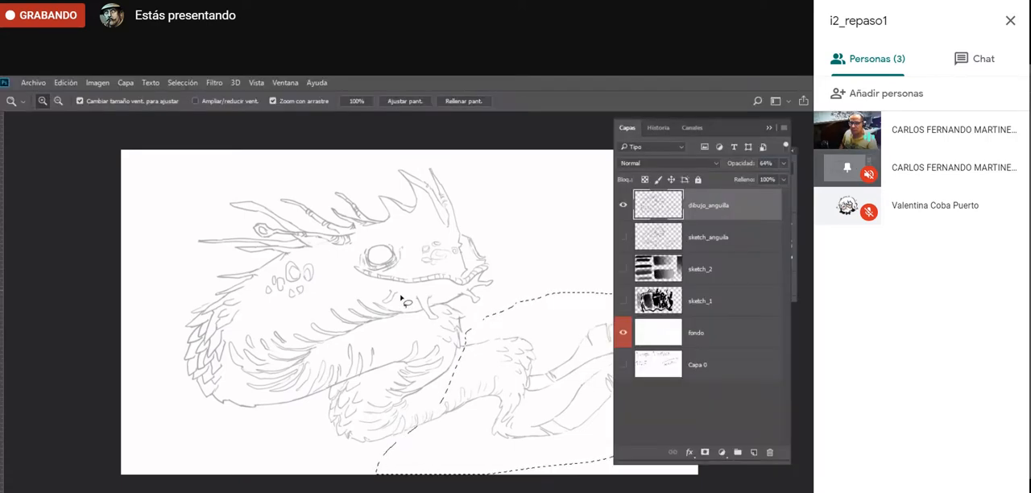
left_click(286, 83)
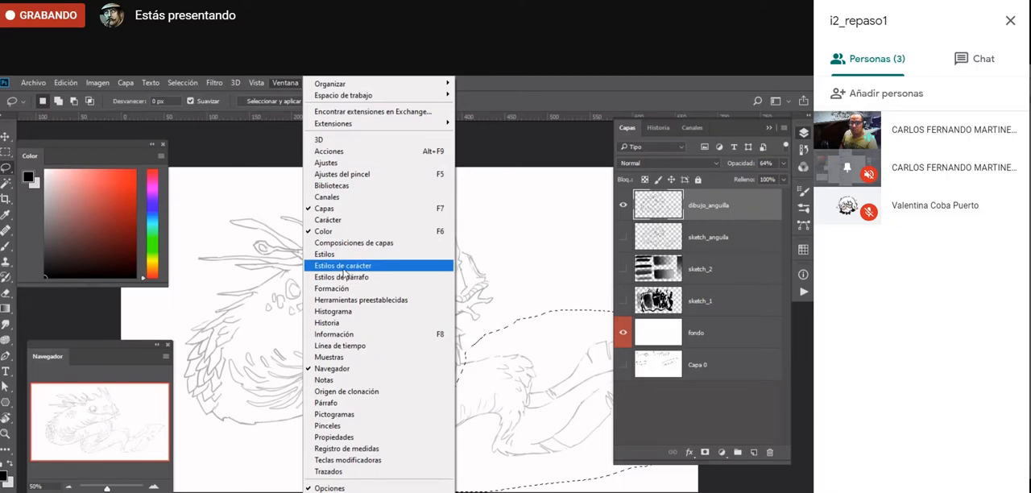
left_click(282, 86)
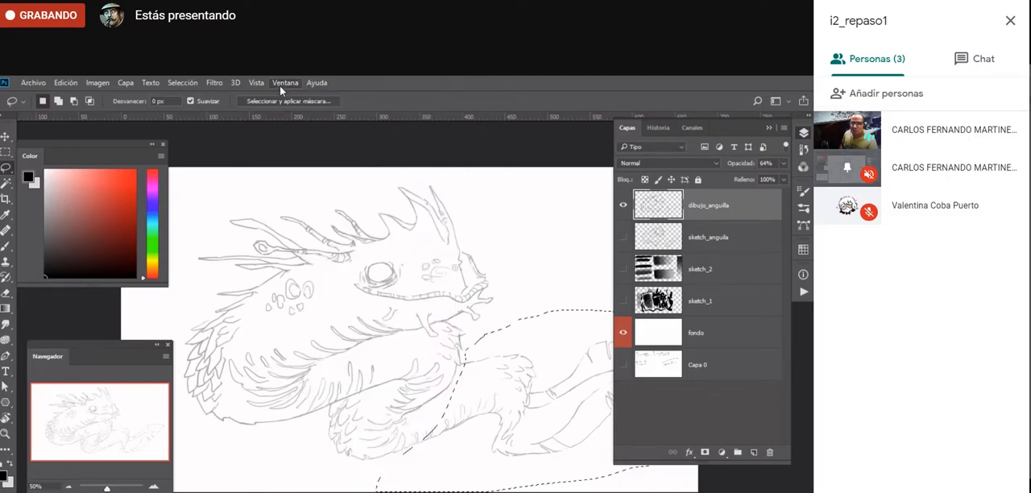
- Apply a Gaussian blur with a radius of 2.6 pixels to the selected rear body and tail
left_click(213, 84)
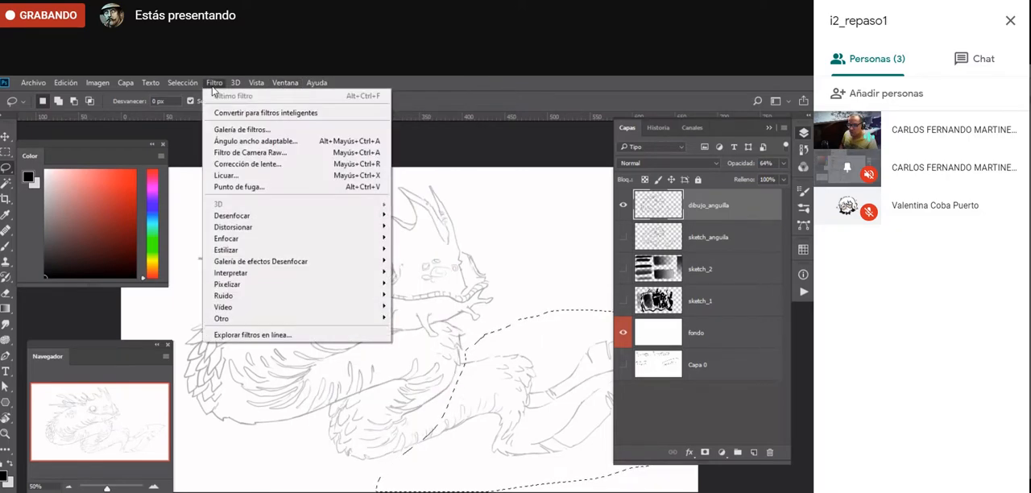
mouse_move(266, 214)
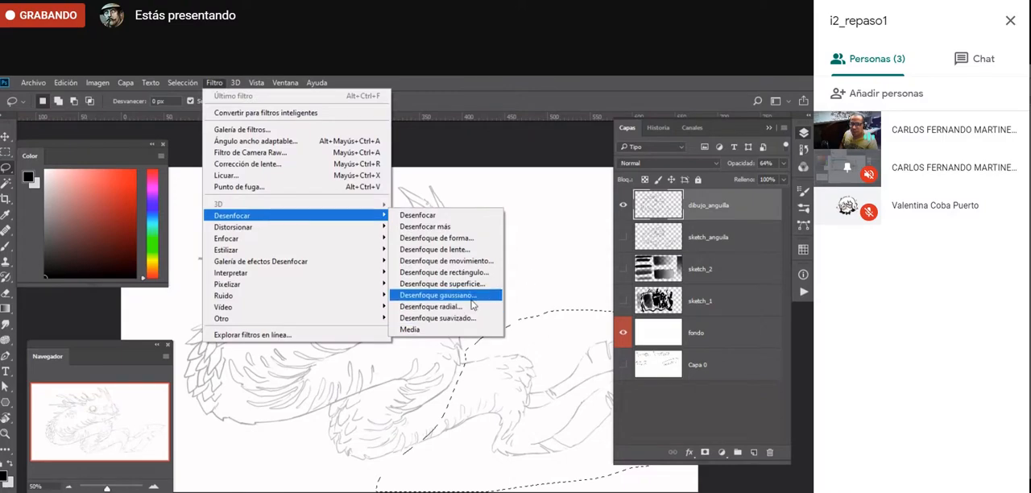
left_click(439, 295)
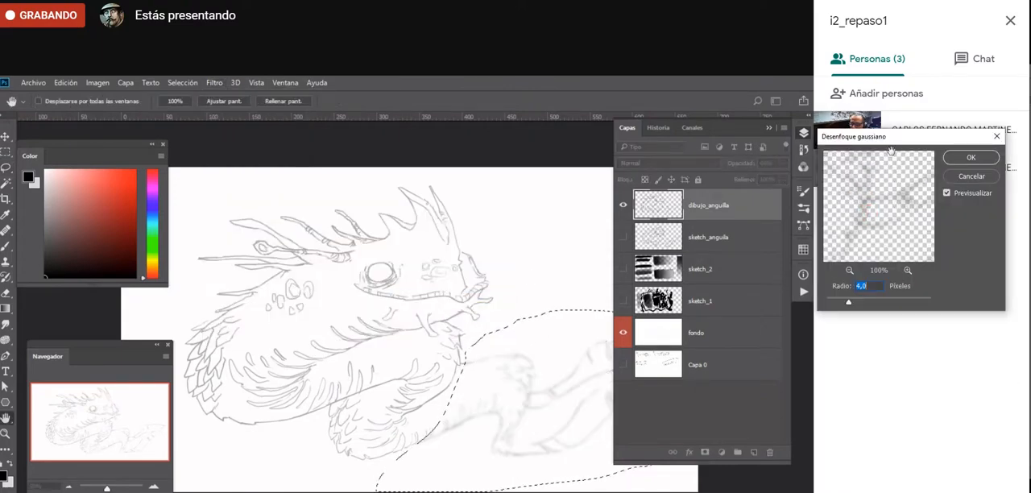
left_click_drag(892, 152, 177, 183)
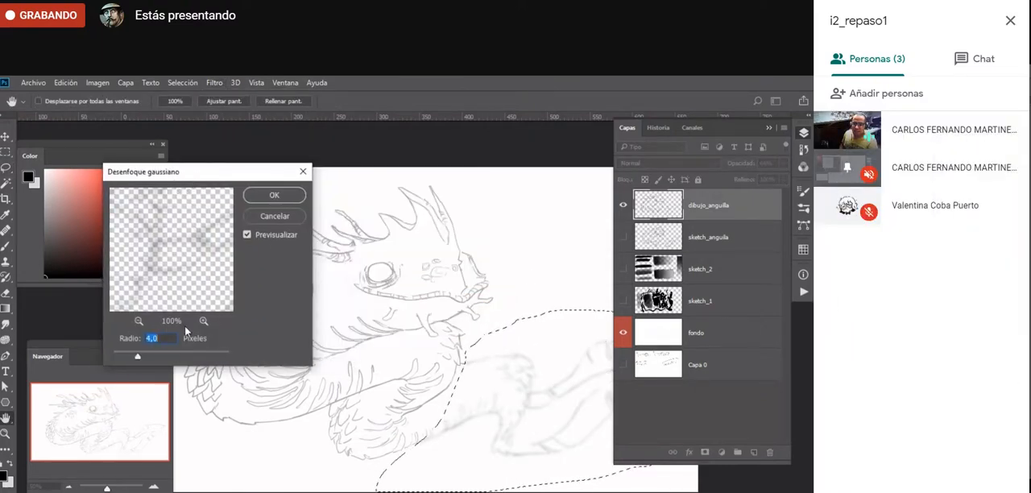
left_click_drag(136, 355, 129, 355)
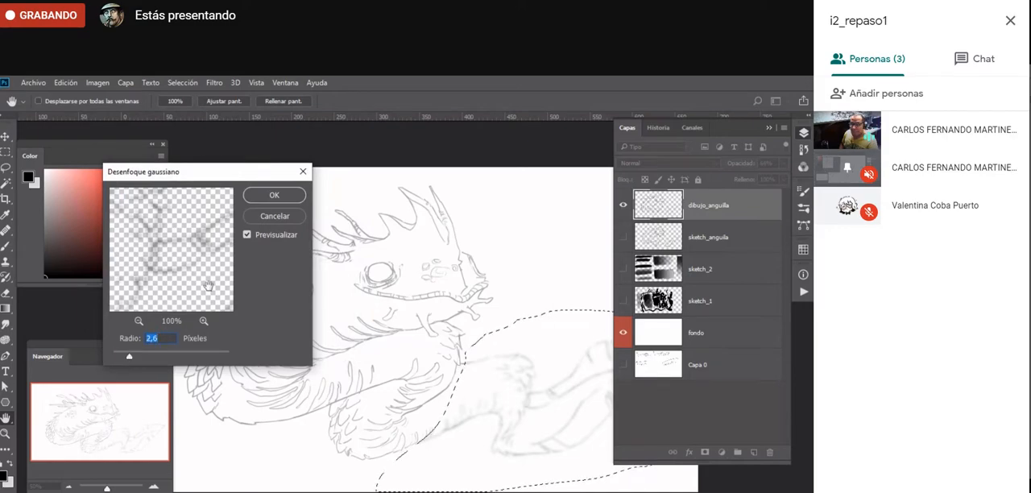
left_click(274, 199)
- Examine up close how the blurred tail lines compare with the sharp linework outside the selection, including at overall view
key("z")
left_click(519, 426)
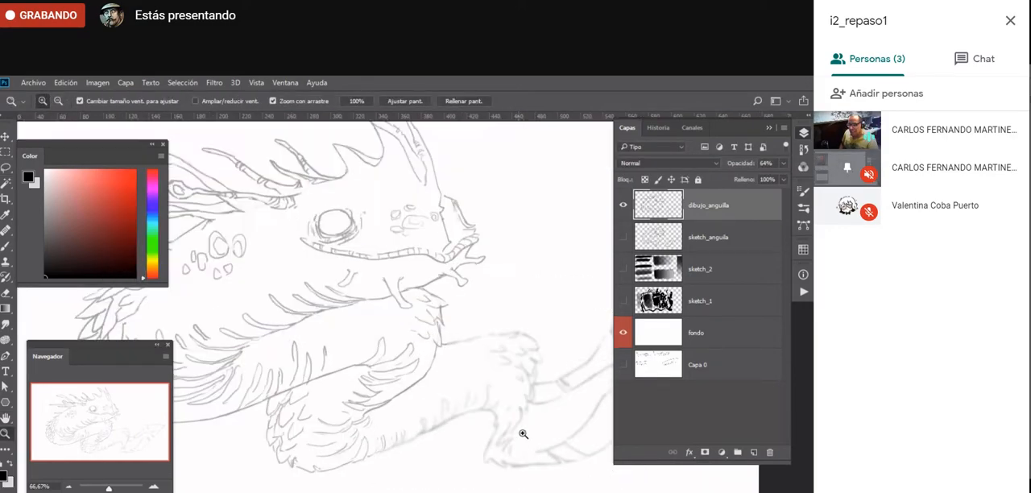
left_click(522, 434)
left_click_drag(475, 455, 443, 439)
left_click(261, 442)
left_click(260, 442)
left_click(260, 443)
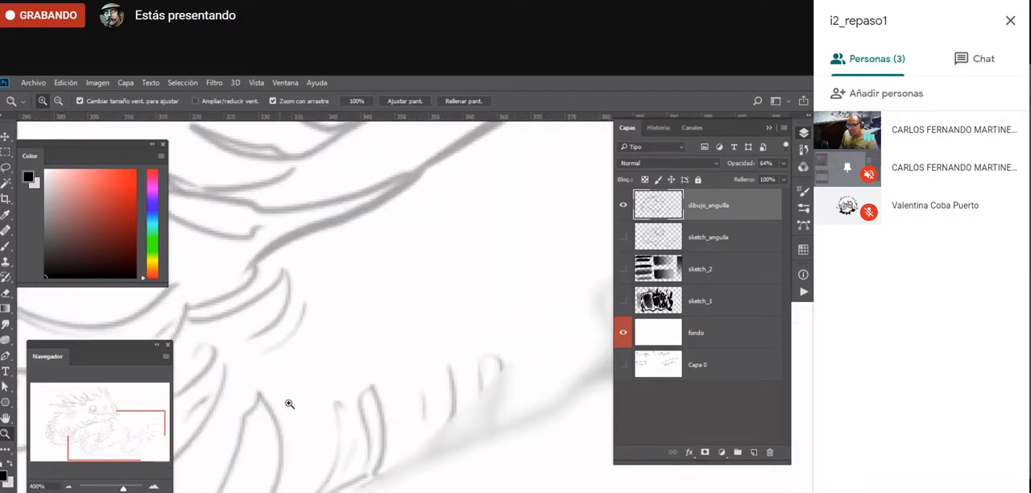
left_click_drag(522, 356, 217, 406)
left_click_drag(528, 381, 290, 414)
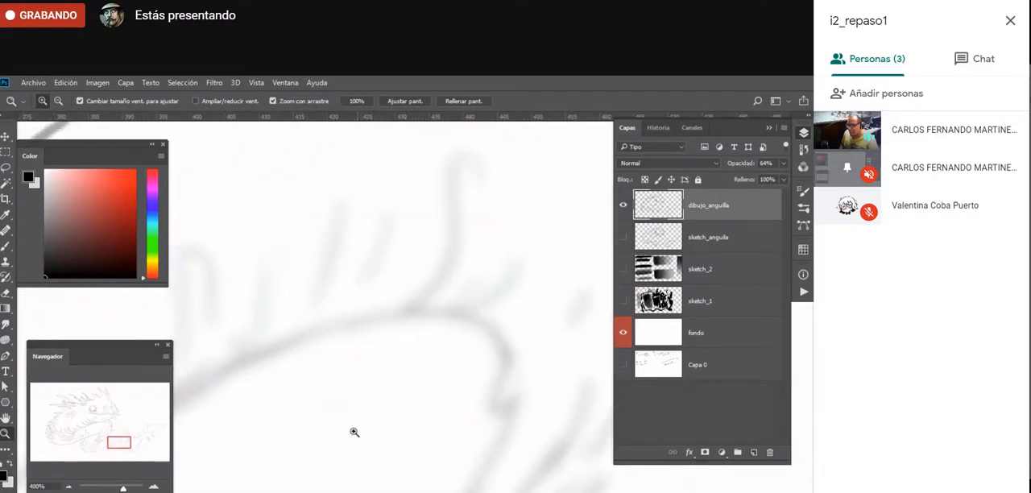
left_click(347, 469, "alt")
left_click(347, 469, "alt")
left_click(351, 472, "alt")
left_click(352, 472, "alt")
left_click(351, 474, "alt")
left_click(350, 475, "alt")
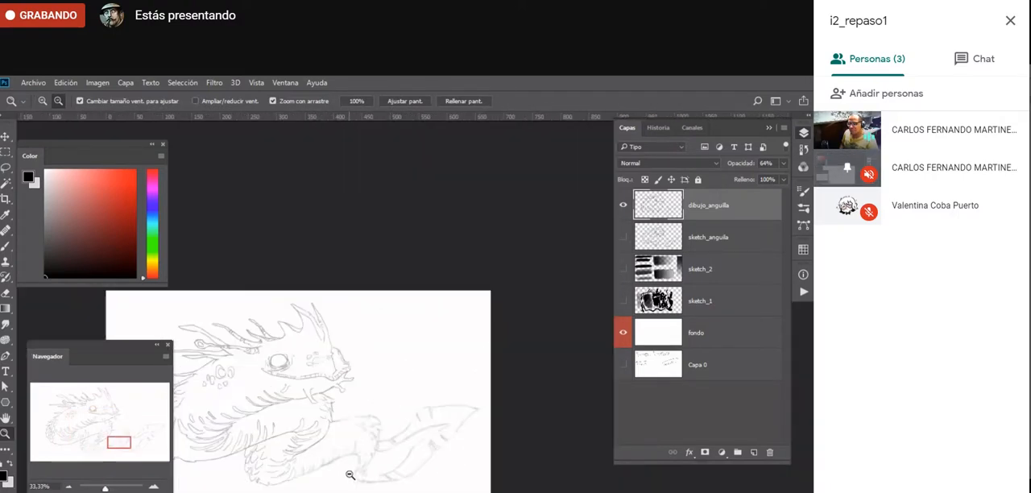
left_click(350, 475, "alt")
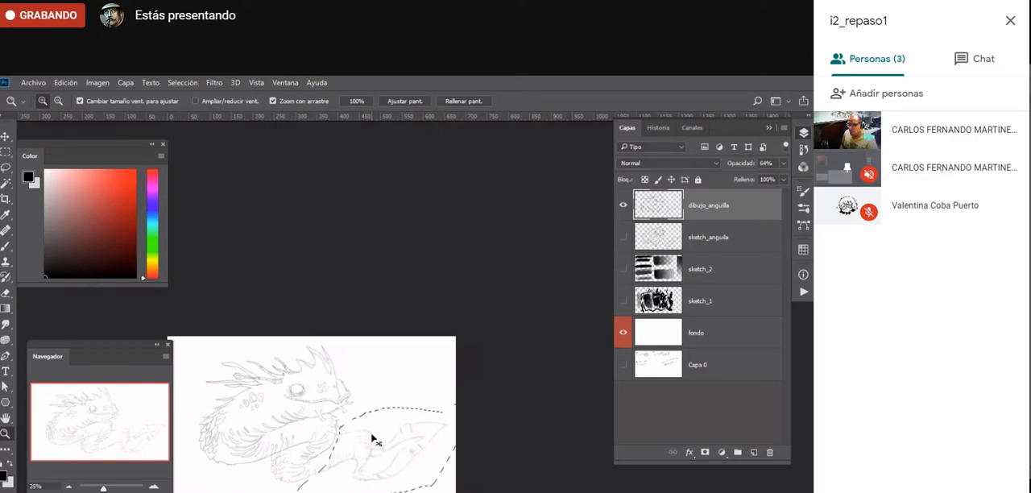
- Undo the Gaussian blur on the tail and clear the lasso selection
left_click_drag(357, 474, 359, 475)
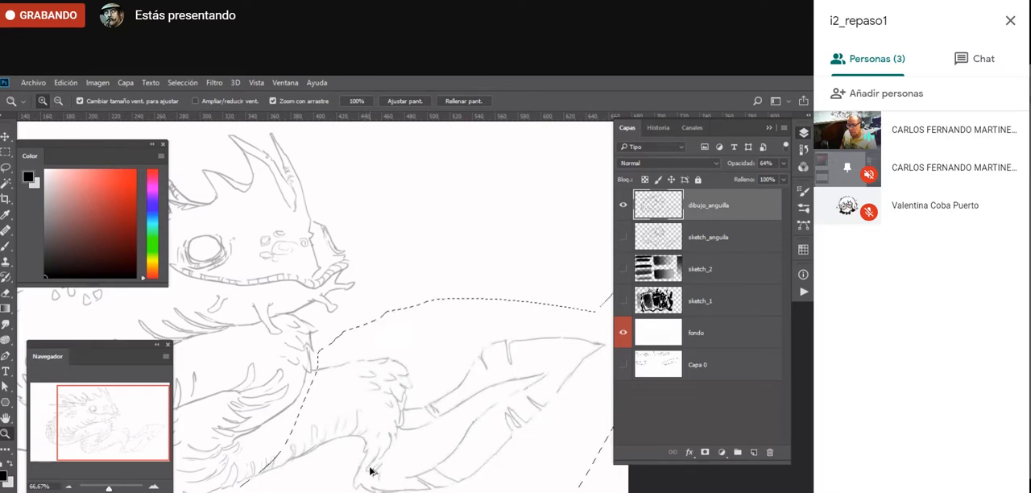
key("ctrl+d")
- Draw a row of short ridges with the Brush along the tail fin's long inner contour out to its tip
key("b")
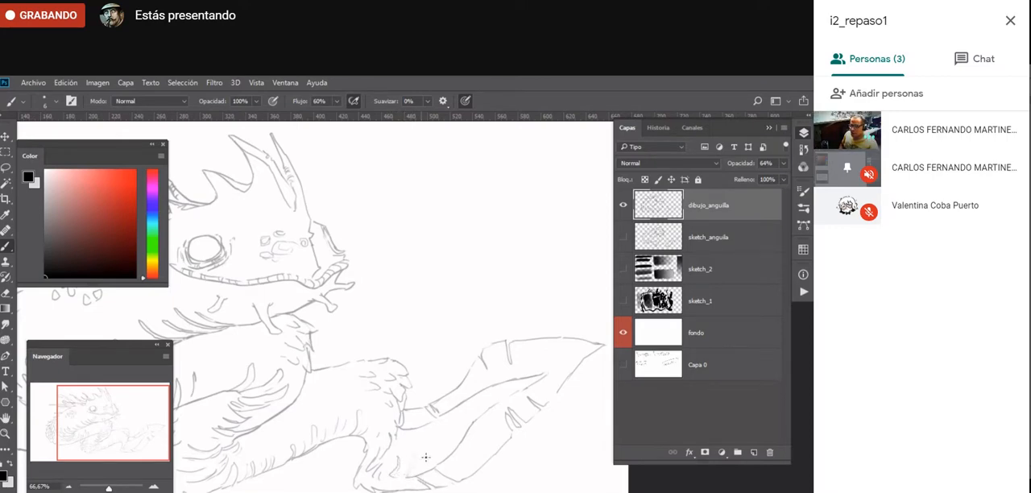
mouse_move(427, 447)
left_mouse_down()
mouse_move(432, 467)
mouse_move(462, 438)
left_mouse_up()
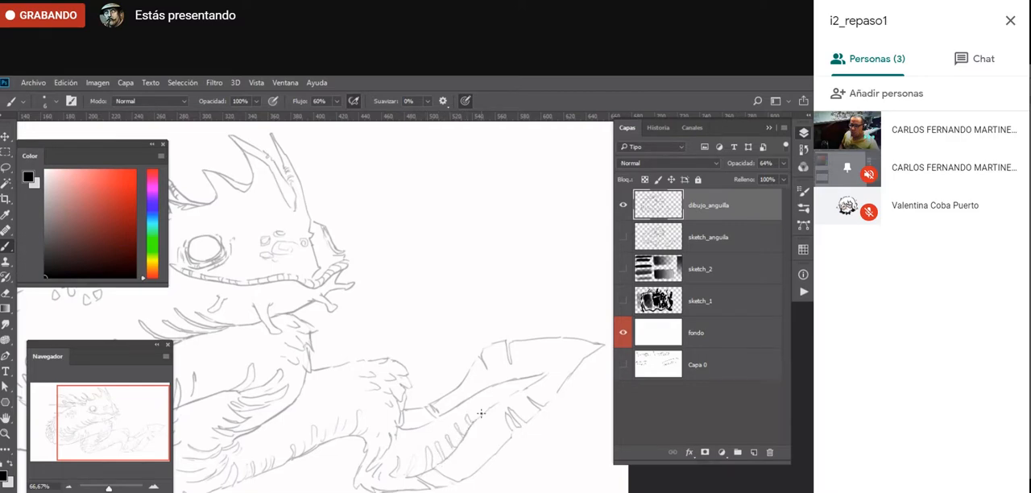
left_click_drag(503, 395, 527, 392)
- Draw small scale strokes on the upper back, between the back's edge scales and the round spots
mouse_move(252, 471)
left_mouse_down()
mouse_move(410, 468)
mouse_move(426, 450)
left_mouse_up()
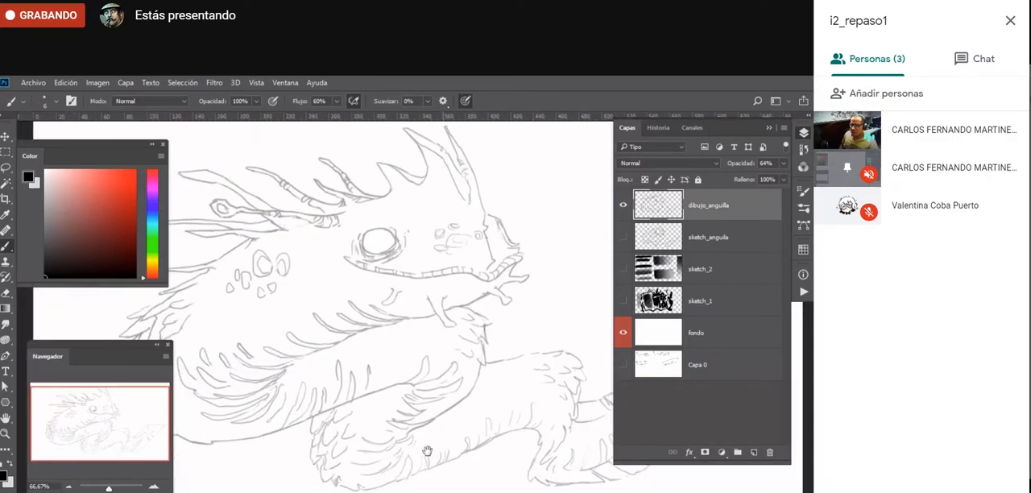
key("f")
left_click_drag(387, 361, 372, 354)
left_click_drag(156, 326, 173, 324)
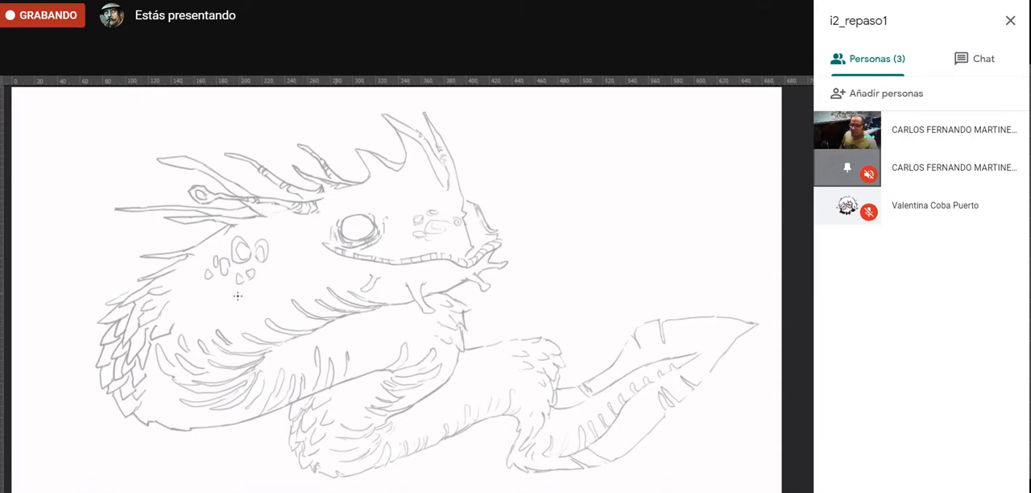
mouse_move(186, 289)
left_mouse_down()
mouse_move(168, 298)
mouse_move(197, 298)
mouse_move(178, 301)
mouse_move(197, 286)
mouse_move(187, 276)
mouse_move(225, 291)
left_mouse_up()
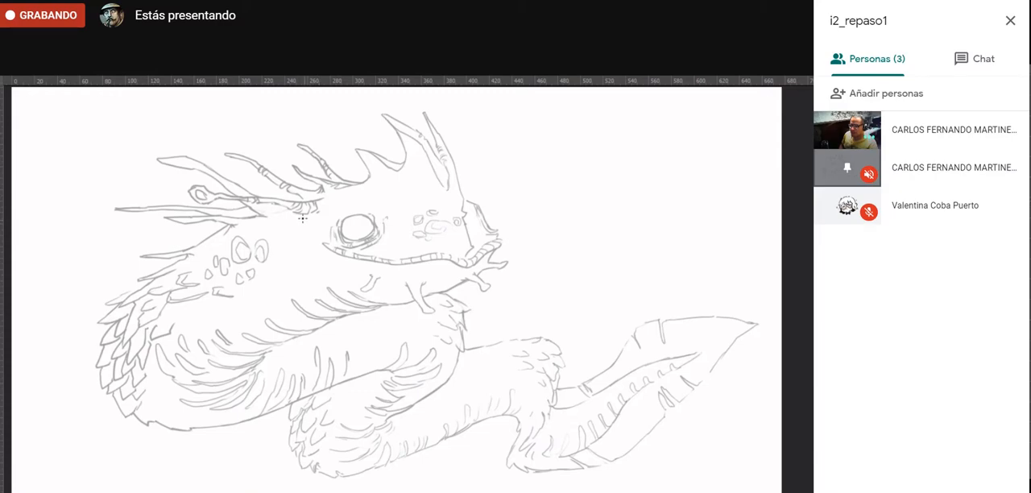
- Draw overlapping rounded scales on the neck behind the eye and jaw, and add pupil and contour details to both eyes
mouse_move(298, 222)
left_mouse_down()
mouse_move(278, 225)
mouse_move(305, 234)
mouse_move(285, 227)
mouse_move(276, 244)
mouse_move(300, 247)
mouse_move(278, 242)
mouse_move(281, 260)
mouse_move(299, 256)
mouse_move(295, 267)
mouse_move(310, 261)
left_mouse_up()
mouse_move(309, 261)
left_mouse_down()
mouse_move(270, 271)
mouse_move(286, 271)
left_mouse_up()
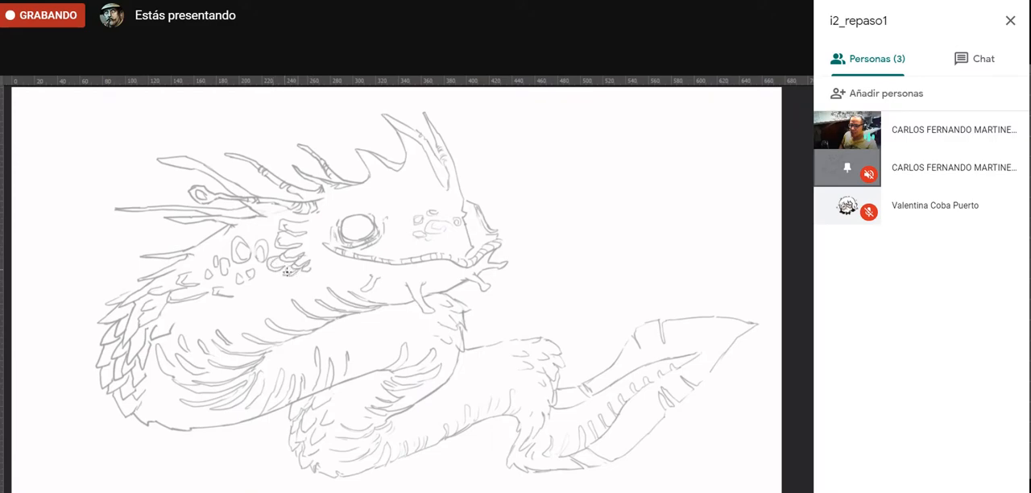
left_click_drag(265, 230, 275, 230)
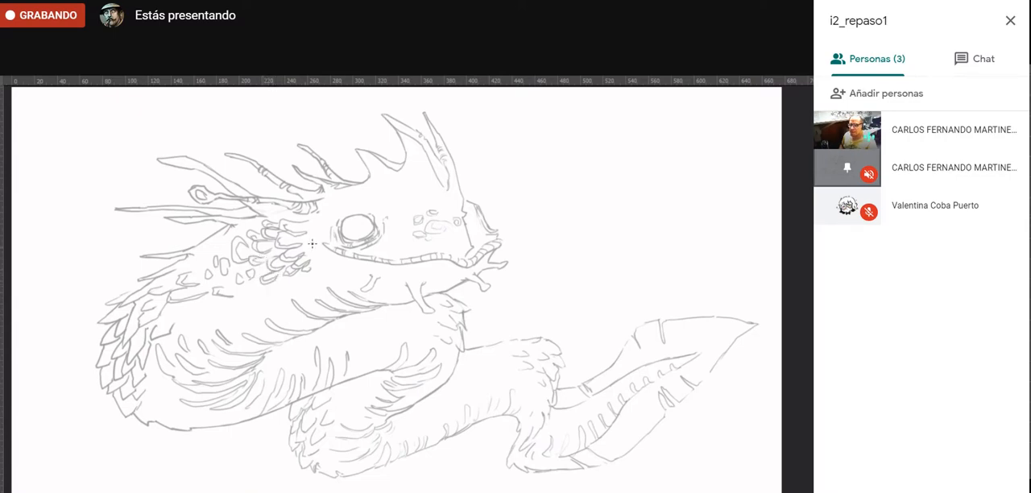
left_click_drag(312, 243, 319, 254)
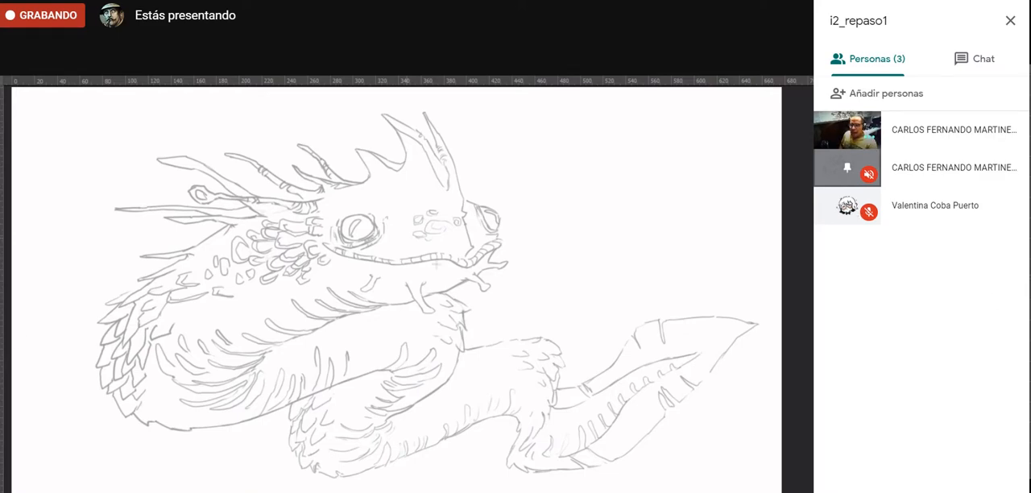
- Create a new layer above dibujo_anguilla and name it base_color
key("f")
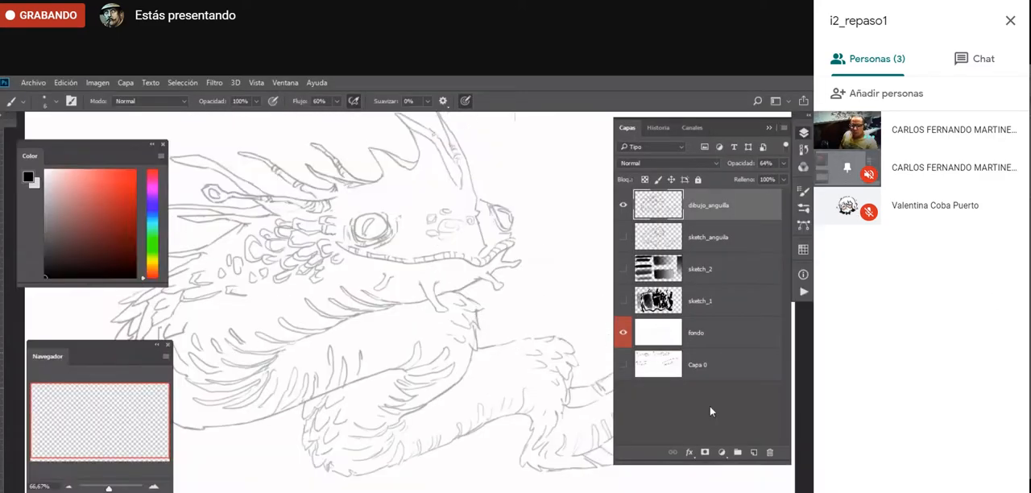
left_click(754, 453)
double_click(697, 205)
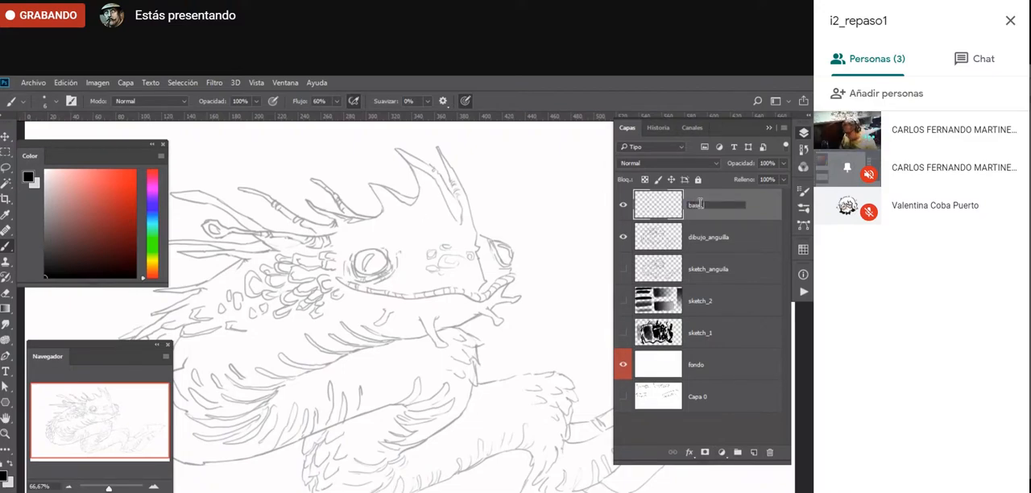
type("base_color")
key("Return")
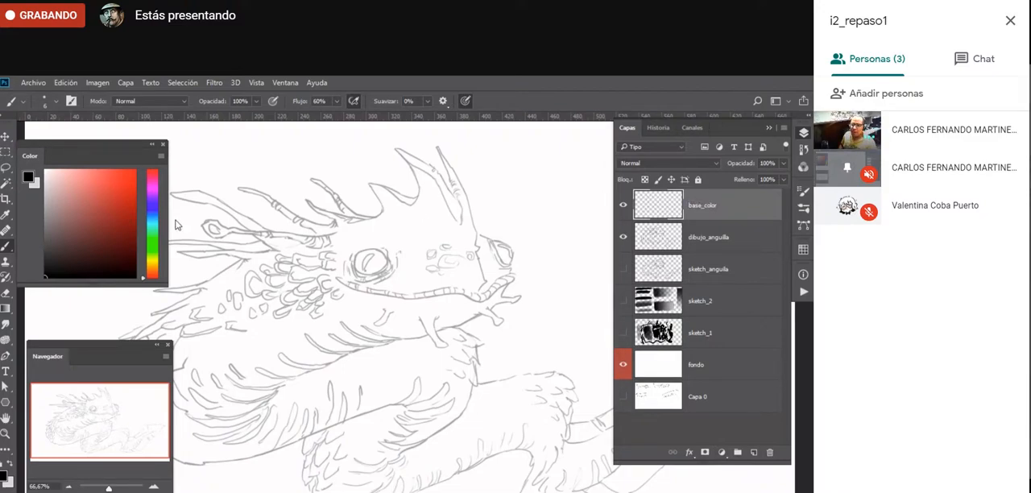
key("f")
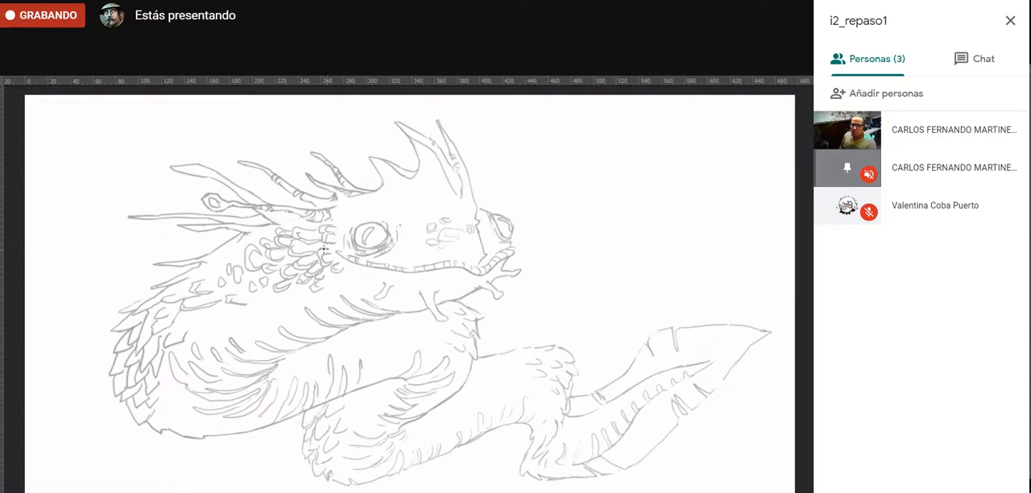
- Erase the stray lines under the long spine behind the eye on the dibujo_anguilla layer
left_click(284, 210)
key("b")
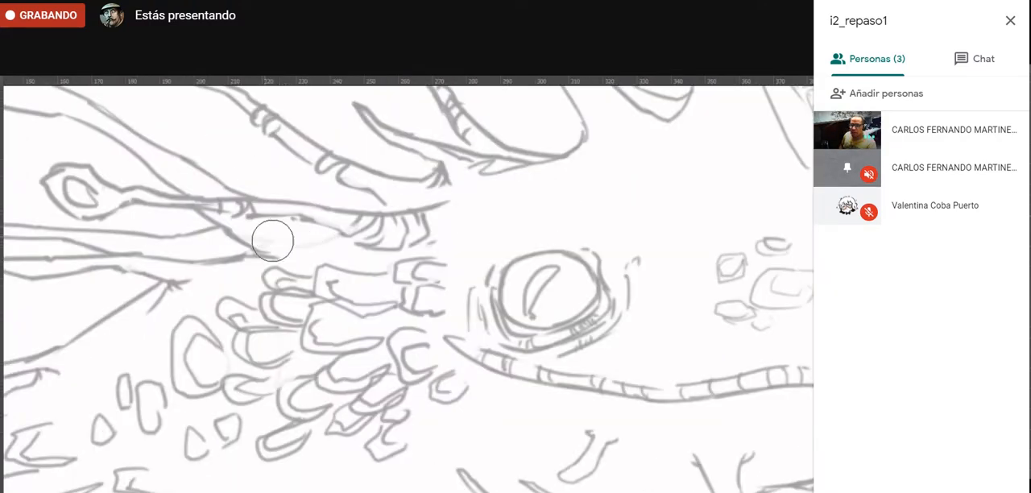
key("f")
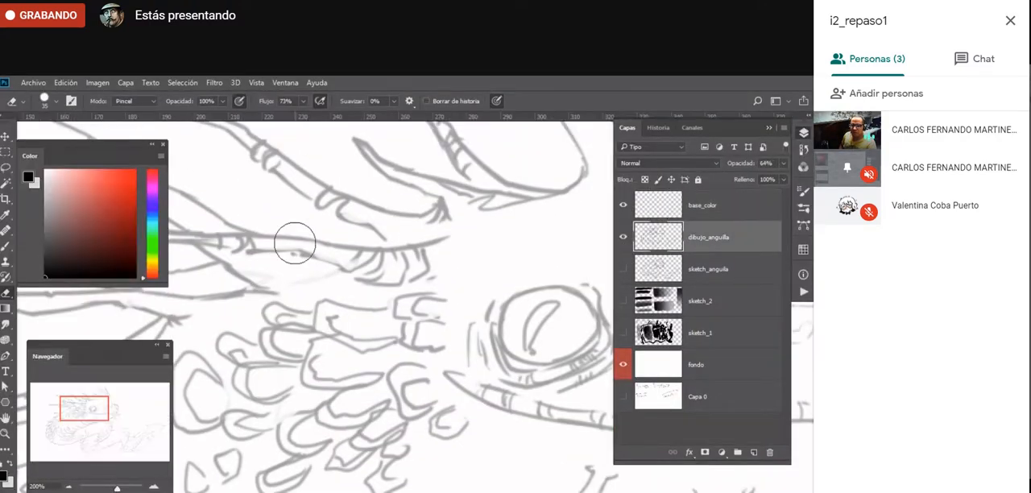
left_click_drag(274, 274, 358, 282)
- Move the base_color layer directly below dibujo_anguilla in the layer order
left_click_drag(717, 209, 719, 255)
key("f")
key("f")
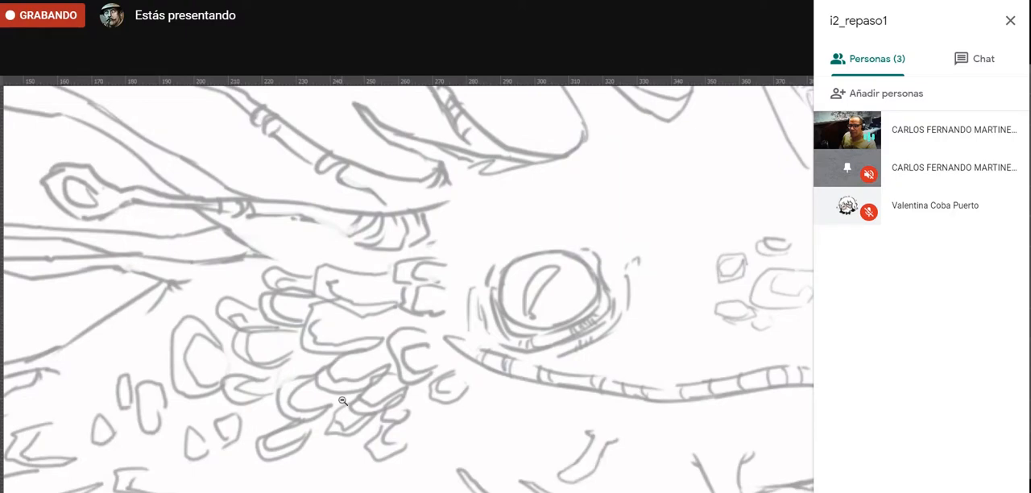
- Try a Magic Wand selection on the empty base_color layer, and clear the selection
left_click(342, 400, "alt")
left_click(342, 402, "alt")
left_click(344, 403, "alt")
left_click(344, 405, "alt")
left_click(361, 428, "ctrl")
left_click_drag(359, 464, 320, 372)
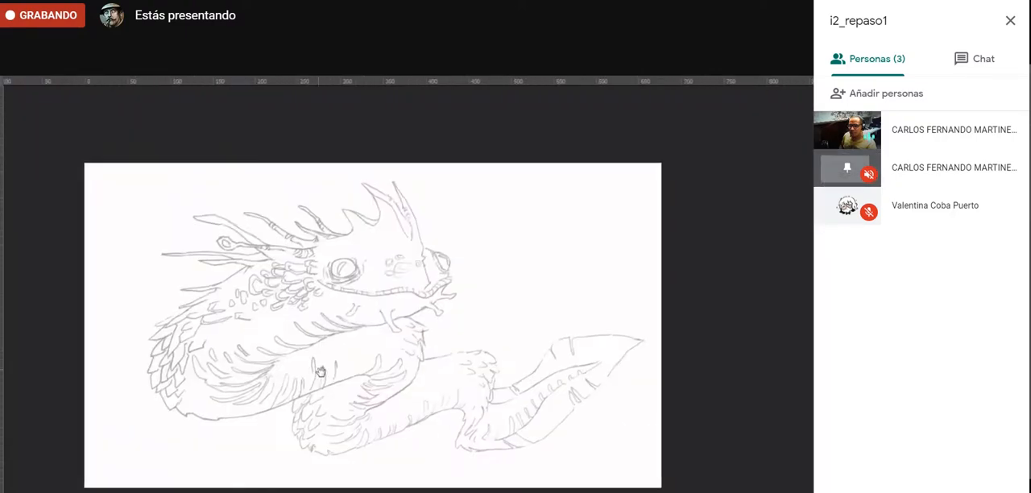
left_click(337, 391, "ctrl")
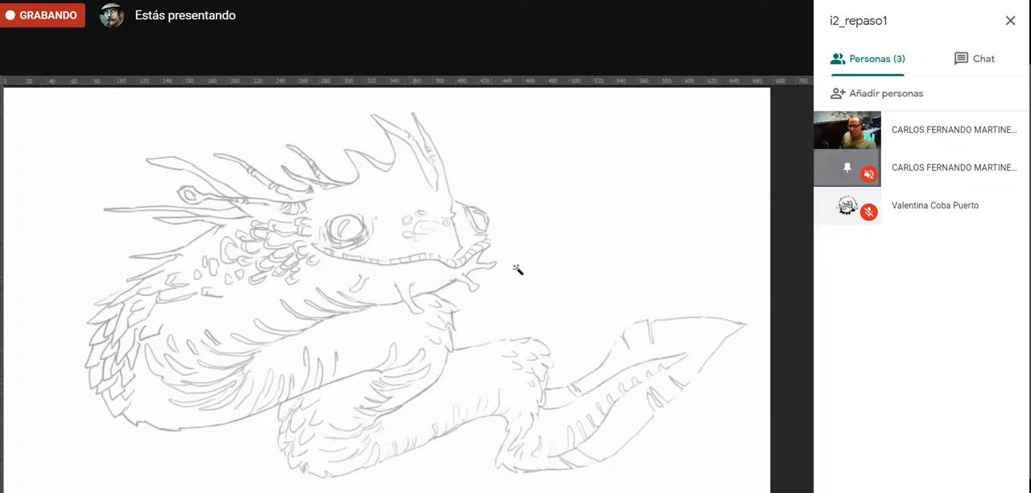
left_click(503, 357)
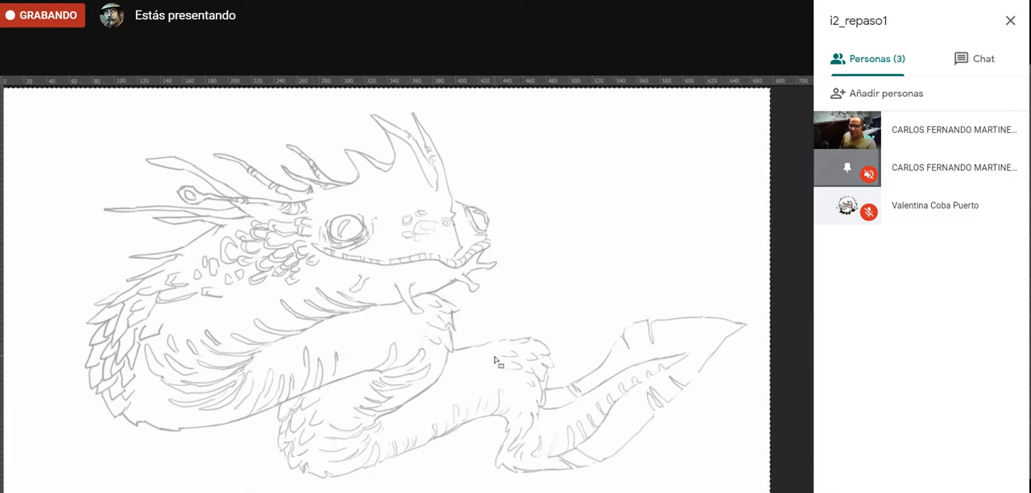
key("f")
key("ctrl+d")
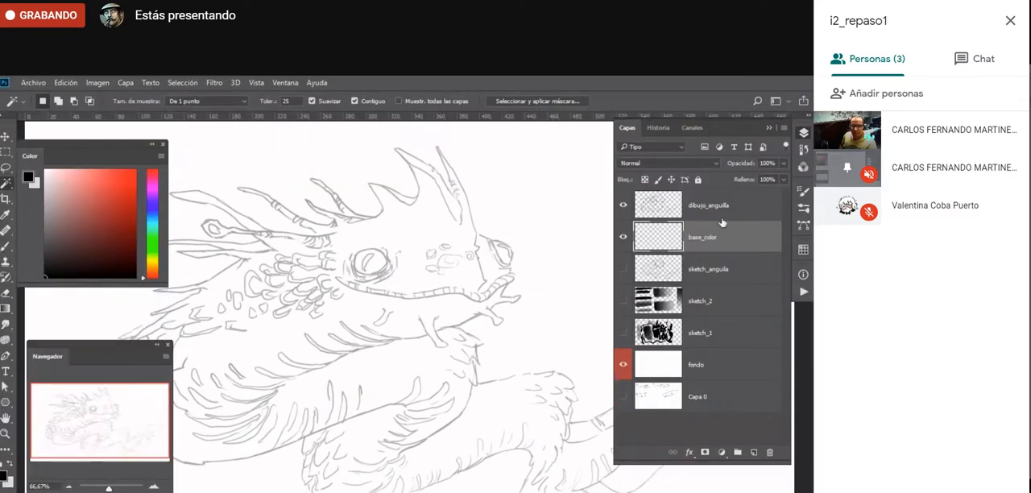
- Select the empty area around the creature's line art with the Magic Wand on the dibujo_anguilla layer
left_click(732, 213)
left_click(549, 291)
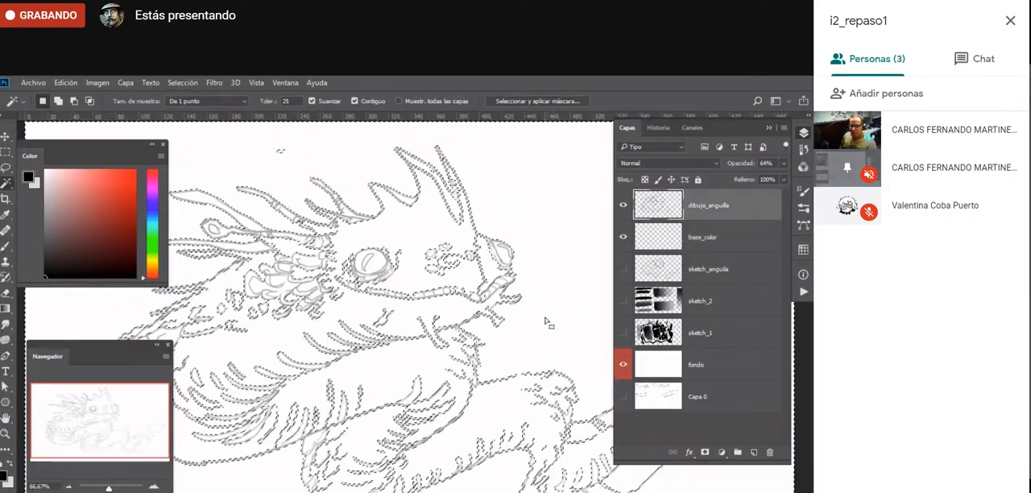
key("f")
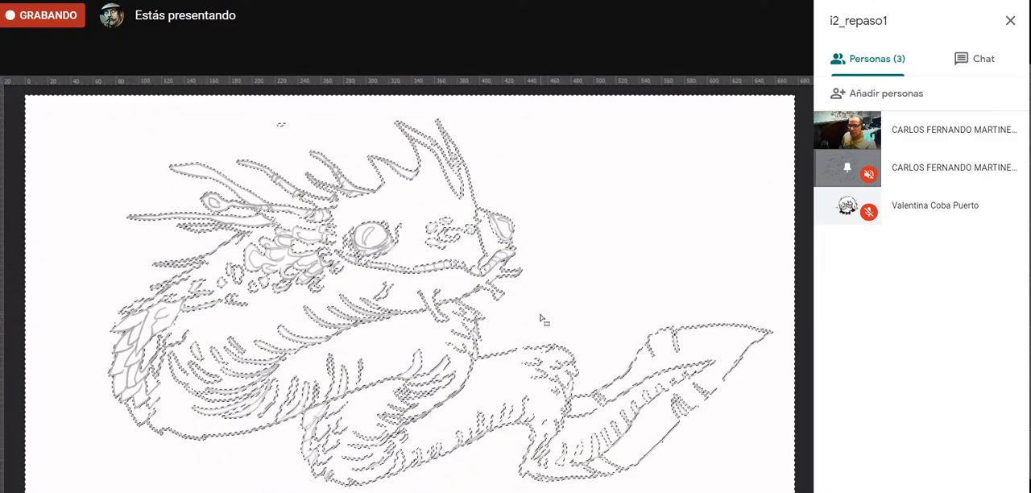
key("f")
key("ctrl+d")
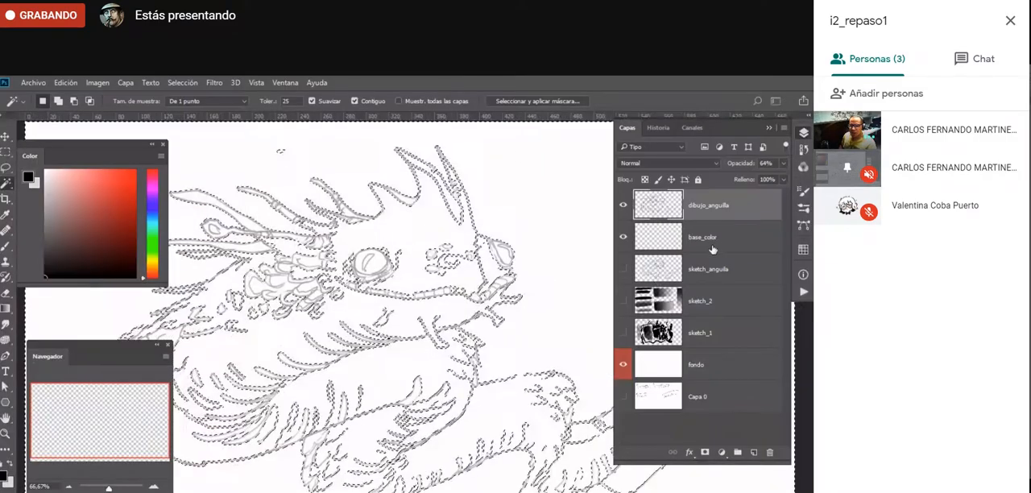
- Fill the selection with black on the base_color layer using the Paint Bucket, undo the fill and deselect
left_click(713, 246)
key("g")
key("shift+g")
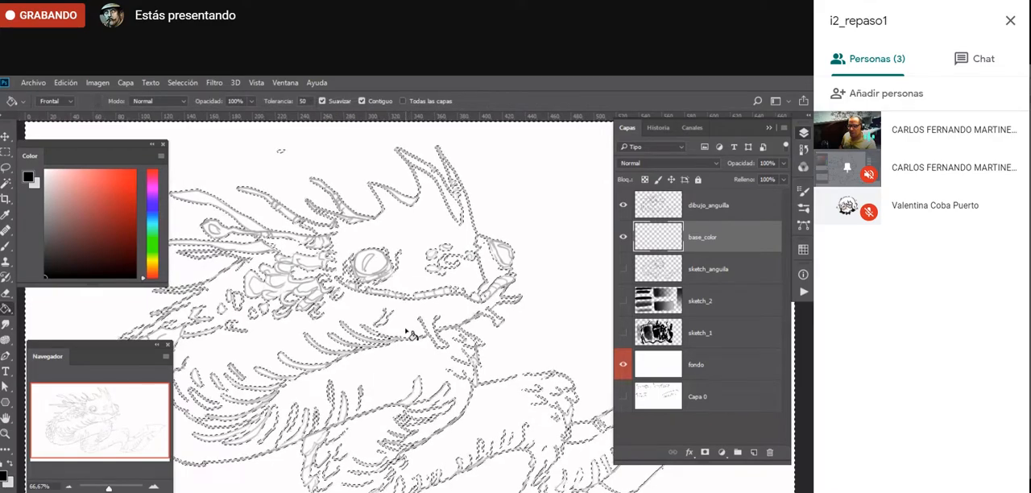
left_click(411, 334)
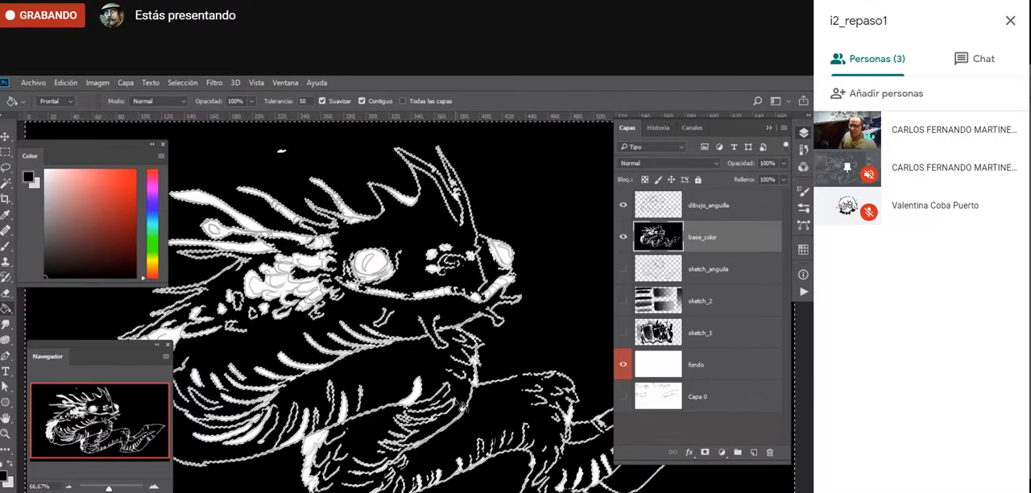
key("ctrl+z")
key("ctrl+d")
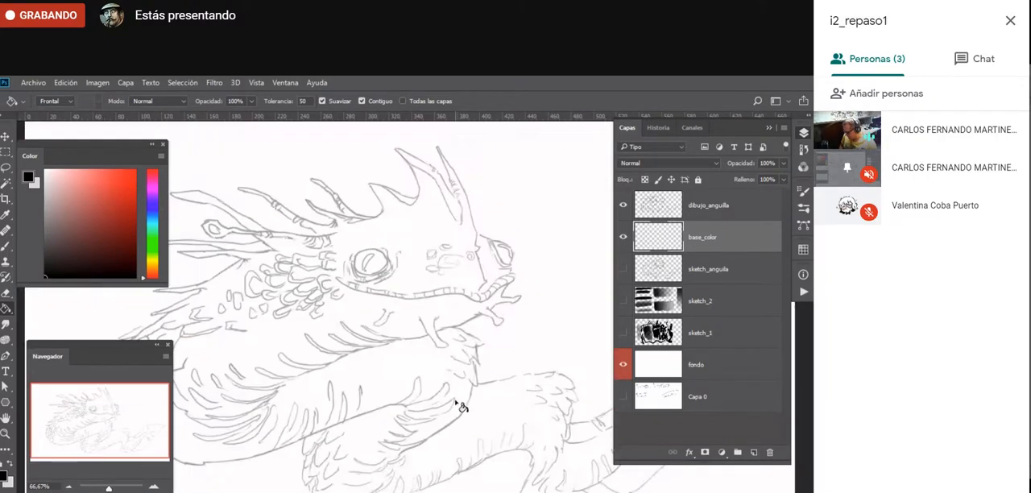
- Examine the creature's outline up close along the head spines, horns, jaw and neck, and as a whole
key("l")
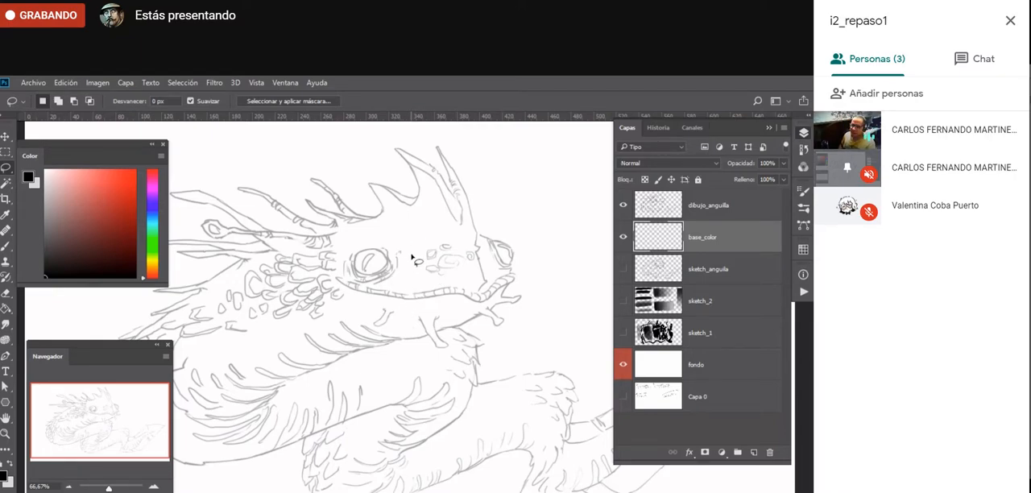
key("z")
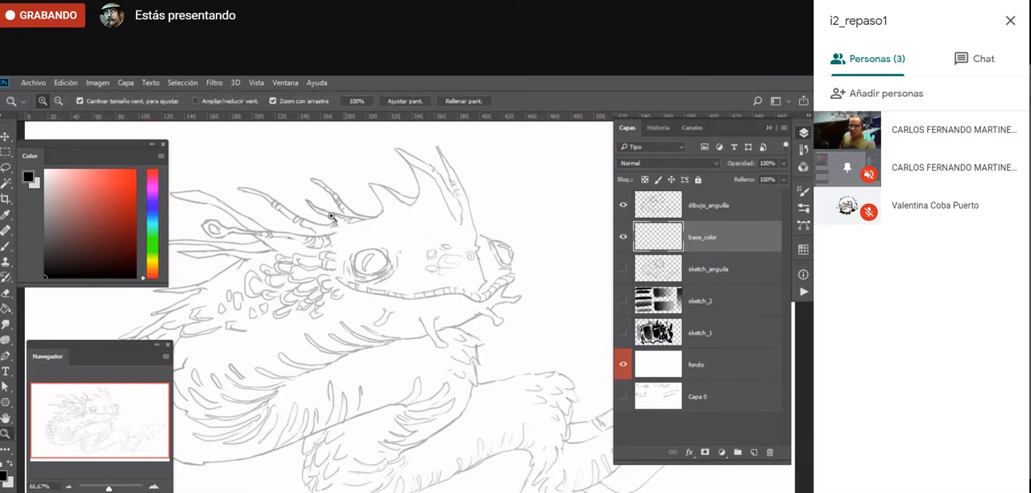
left_click_drag(292, 218, 340, 269)
key("f")
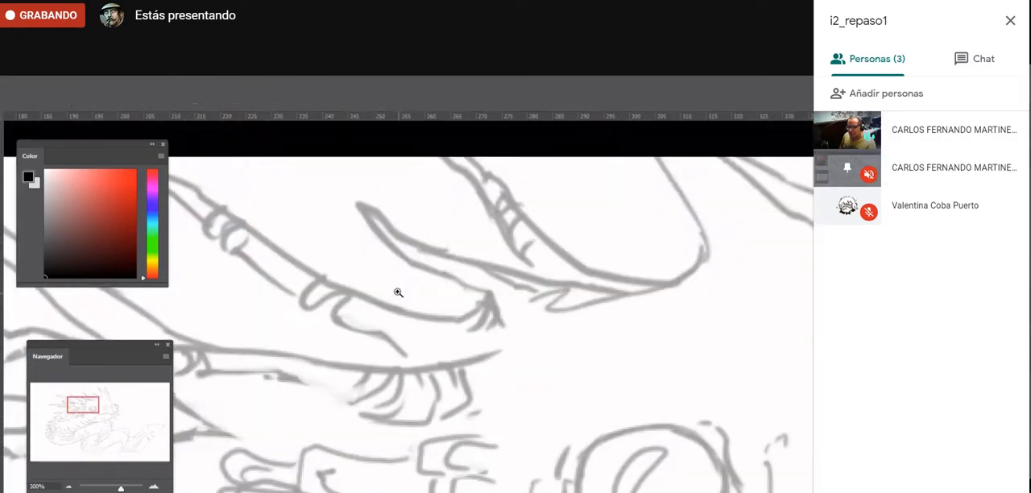
key("space")
mouse_move(572, 212)
left_mouse_down()
mouse_move(438, 279)
mouse_move(95, 376)
mouse_move(50, 432)
left_mouse_up()
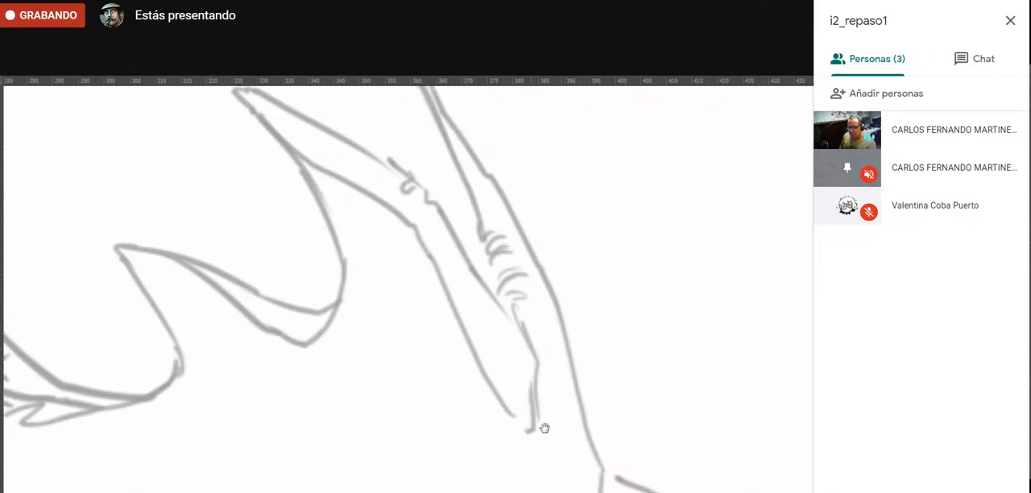
left_click_drag(543, 425, 255, 295)
left_click_drag(396, 455, 329, 221)
left_click_drag(330, 466, 491, 244)
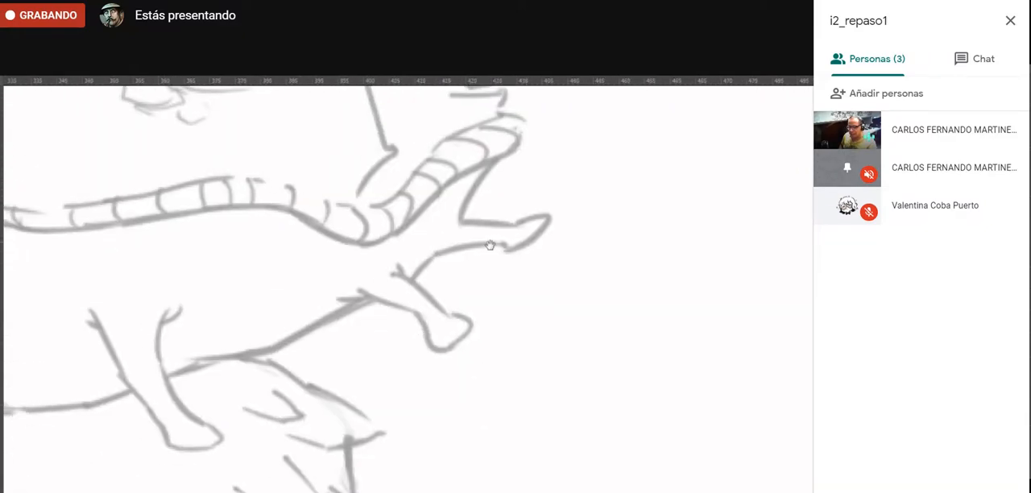
left_click_drag(361, 469, 487, 297)
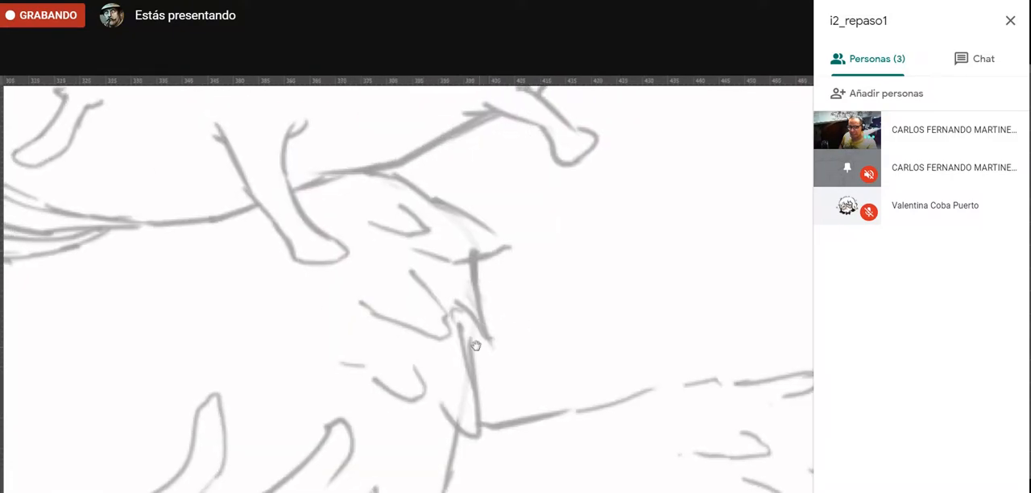
left_click(323, 480, "alt")
left_click(323, 487, "alt")
left_click(323, 488, "alt")
left_click_drag(323, 488, 503, 369)
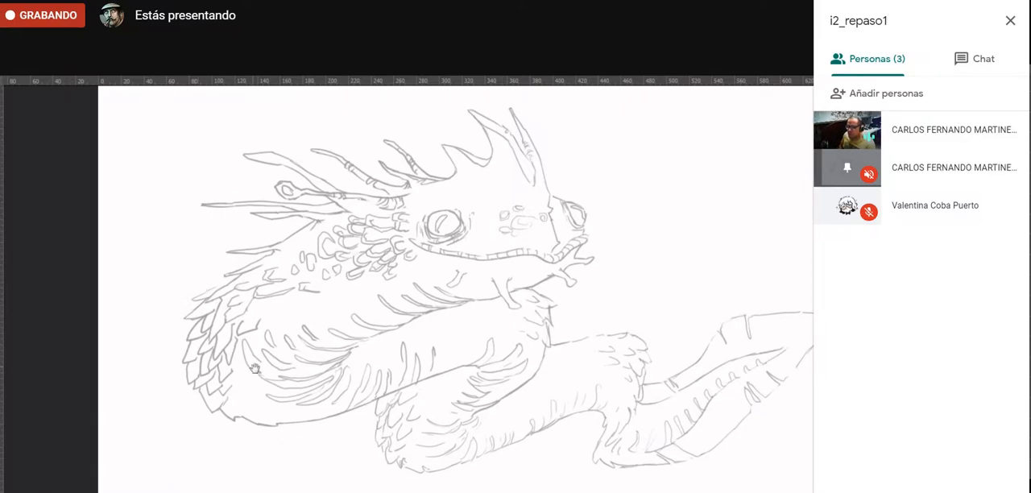
left_click_drag(252, 377, 174, 388)
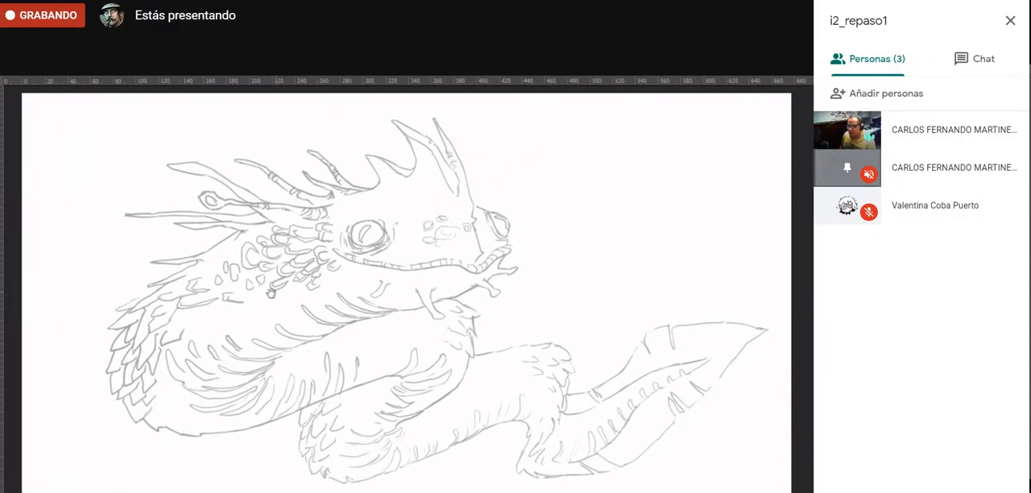
left_click_drag(309, 278, 279, 289)
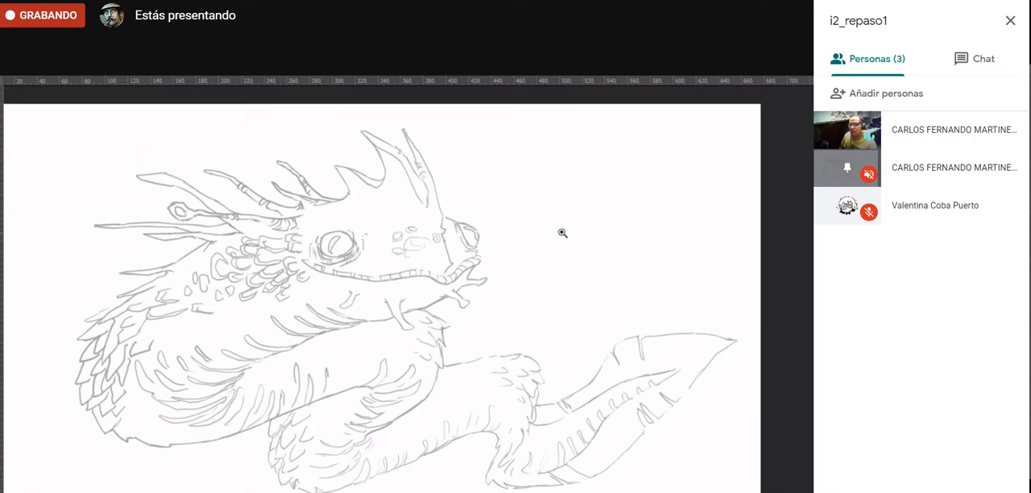
- Draw a looping freehand Lasso selection across the creature, fill it with black, then undo the fill and deselect
mouse_move(560, 293)
left_mouse_down()
mouse_move(414, 457)
mouse_move(377, 301)
mouse_move(361, 480)
mouse_move(570, 306)
mouse_move(503, 253)
left_mouse_up()
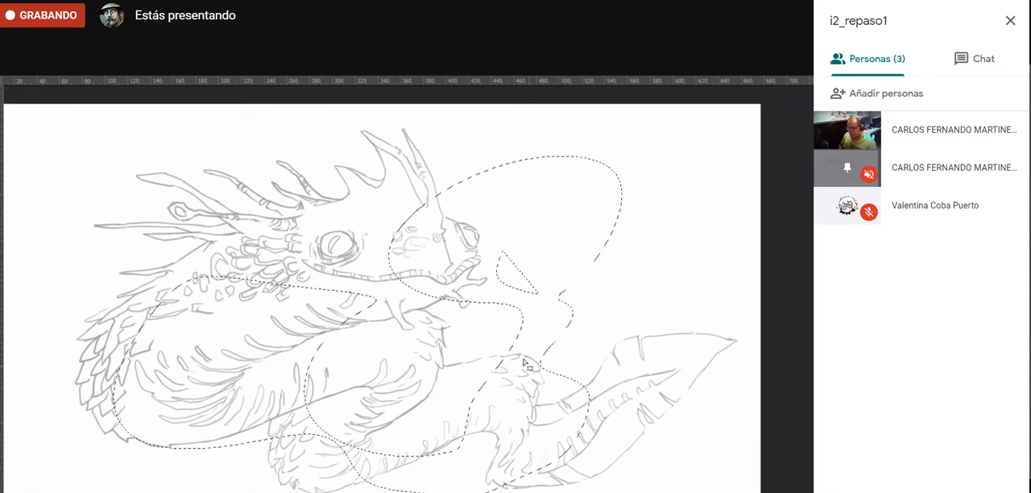
key("g")
left_click(538, 391)
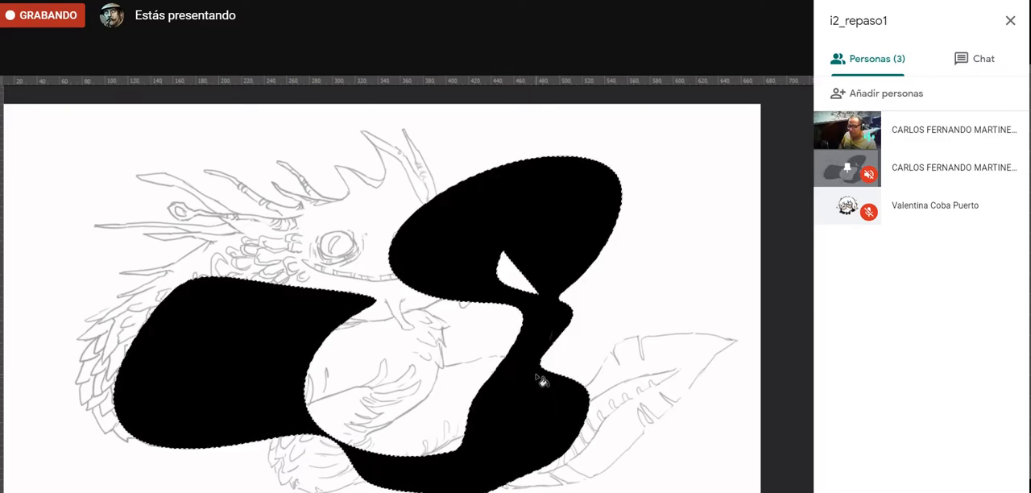
key("ctrl+z")
key("ctrl+d")
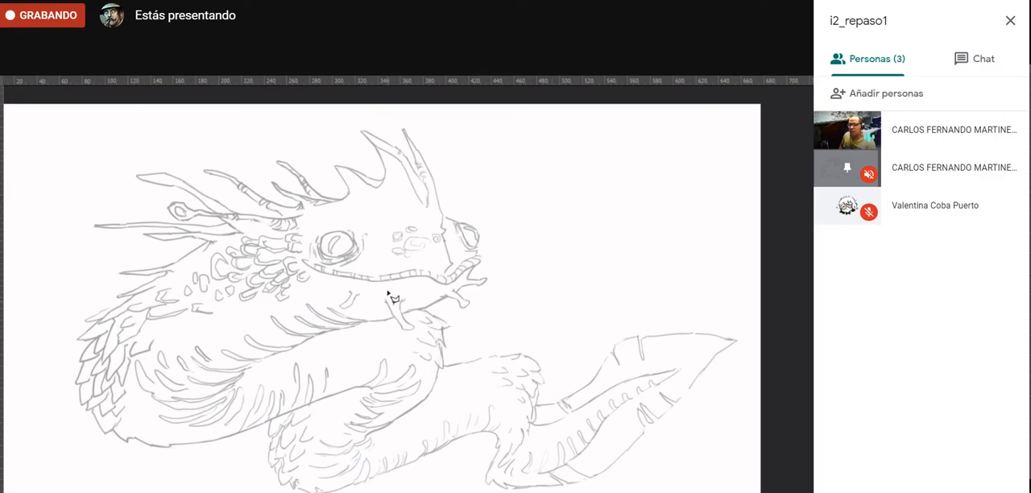
- Draw a closed zigzag selection with the Polygonal Lasso across the head, coils and empty area above the tail
left_click(622, 214)
left_click(542, 219)
left_click(500, 170)
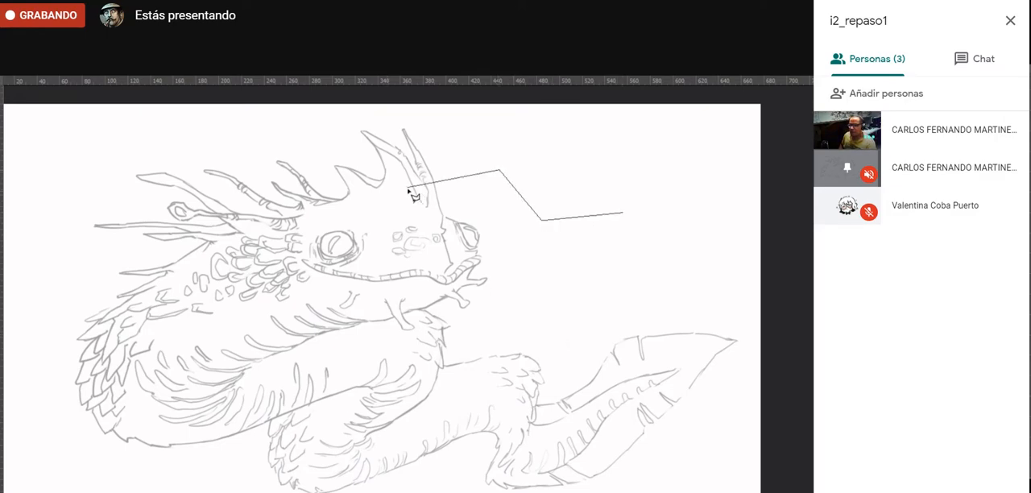
left_click(409, 187)
left_click(338, 261)
left_click(407, 323)
left_click(324, 383)
left_click(322, 451)
left_click(385, 441)
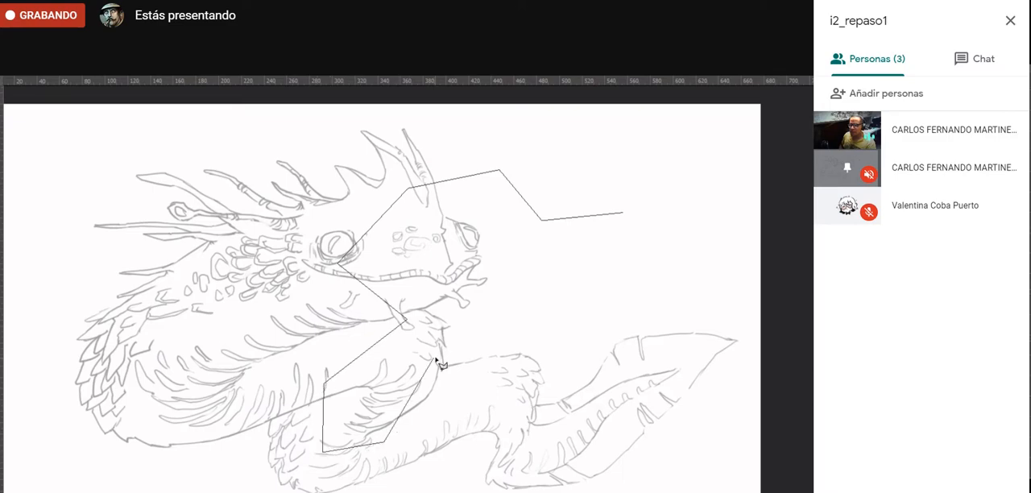
left_click(439, 360)
left_click(516, 380)
left_click(592, 331)
left_click(498, 292)
left_click(589, 266)
left_click(654, 284)
left_click(725, 203)
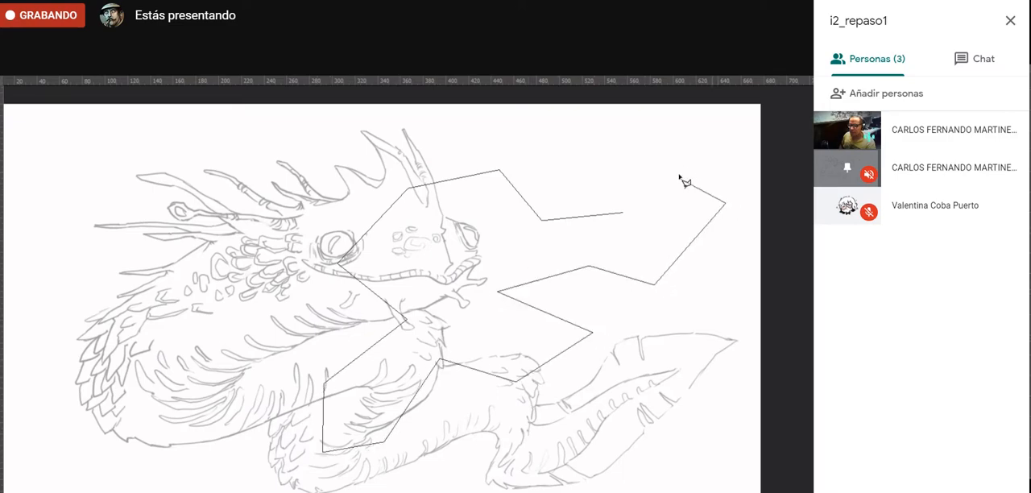
double_click(675, 165)
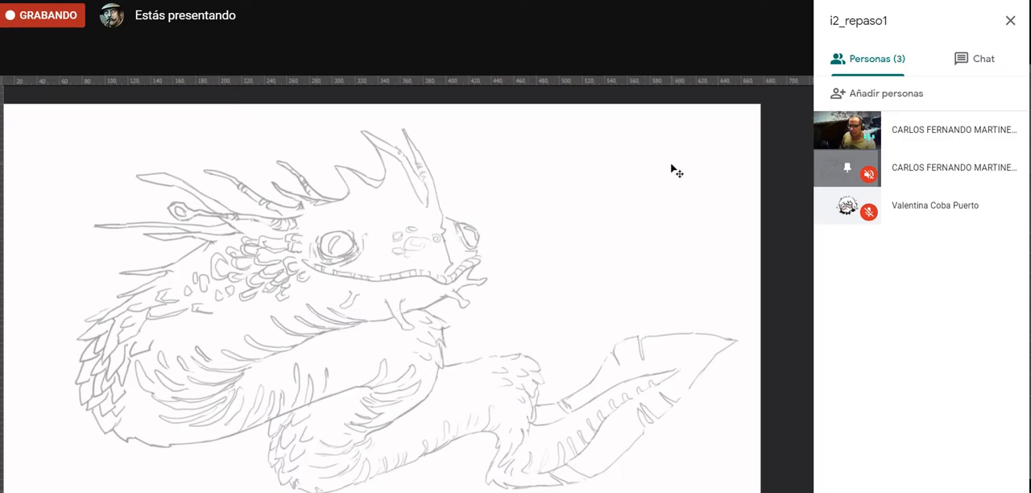
- Fill the polygonal selection with black, undo the fill and deselect
key("alt+BackSpace")
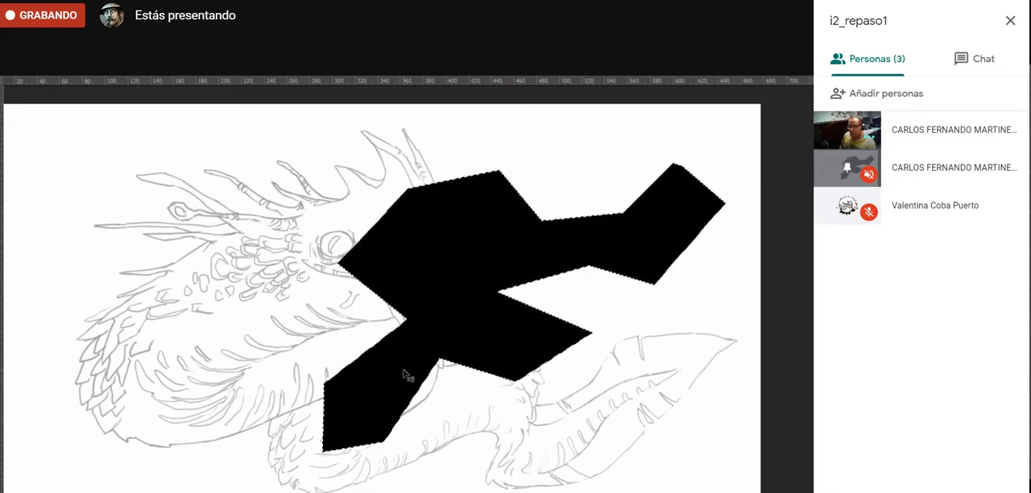
key("ctrl+z")
key("ctrl+d")
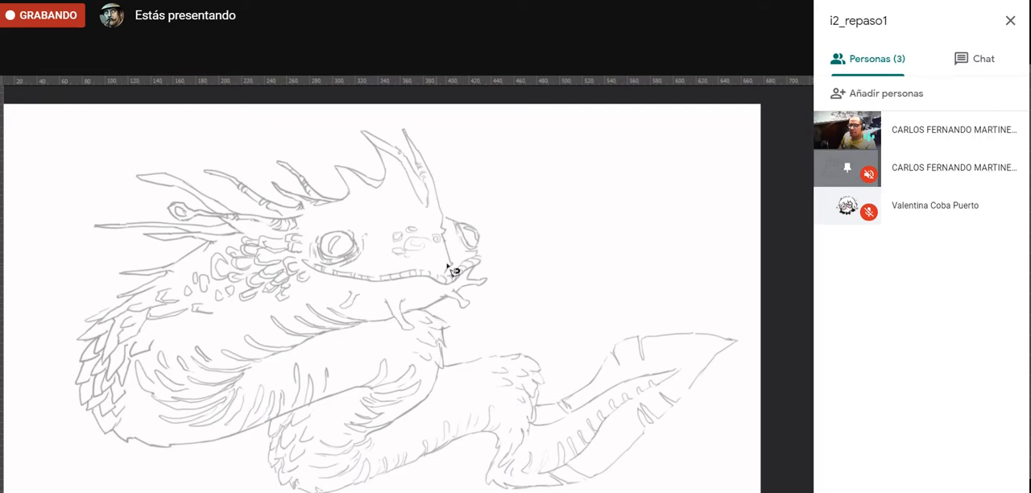
- Set the Magnetic Lasso's edge contrast to 50%
key("f")
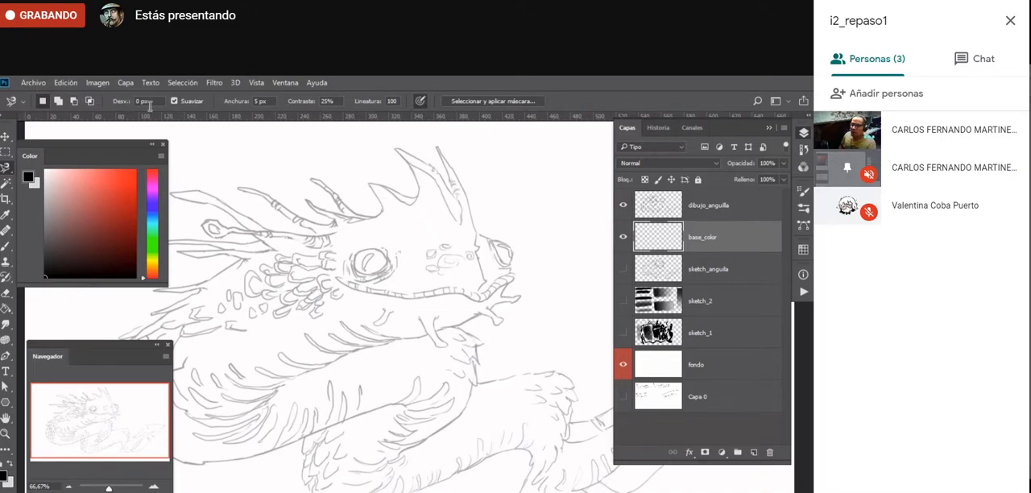
left_click(338, 99)
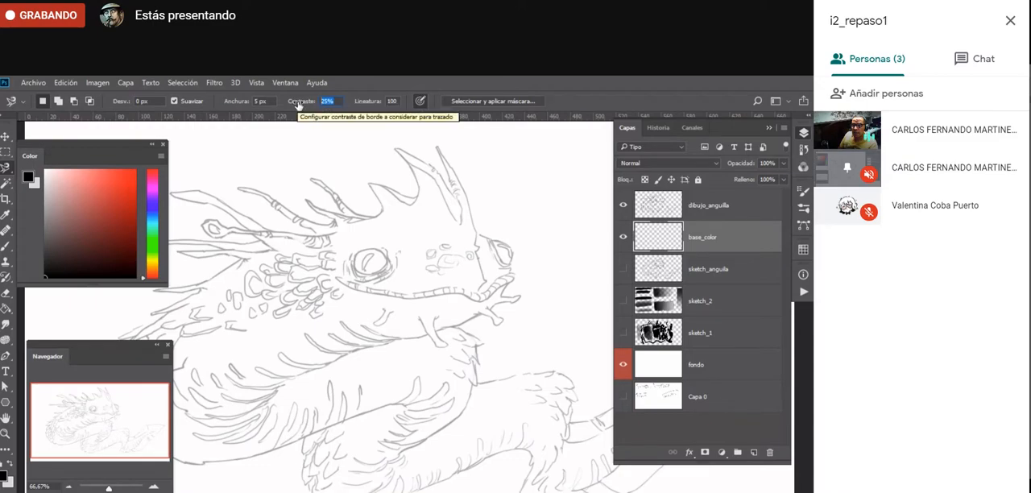
type("05")
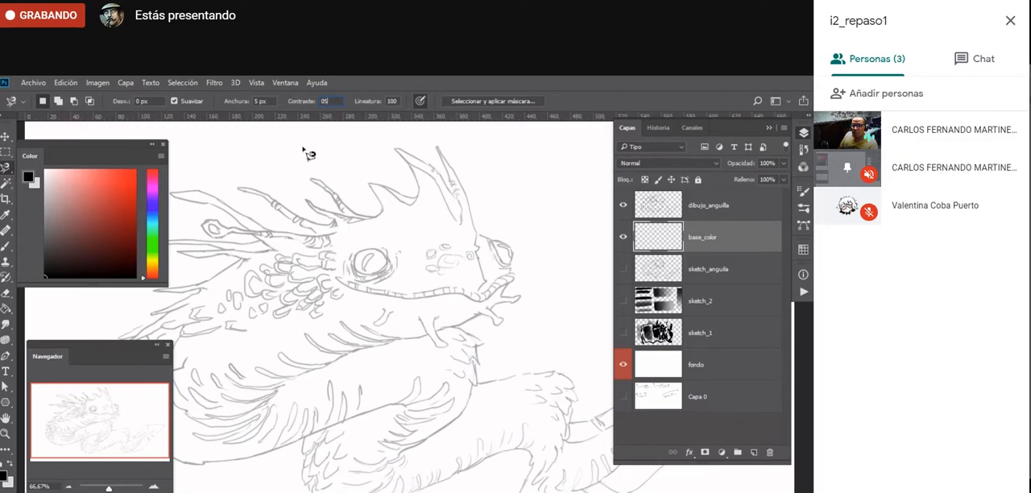
type("50")
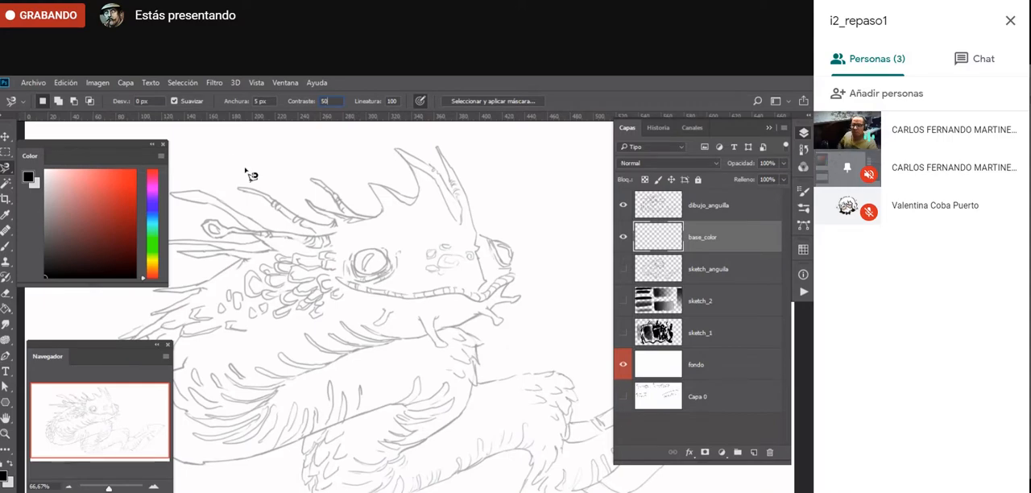
- Trace a wandering Magnetic Lasso selection across the creature's head and coils, close it, then deselect
left_click(394, 102)
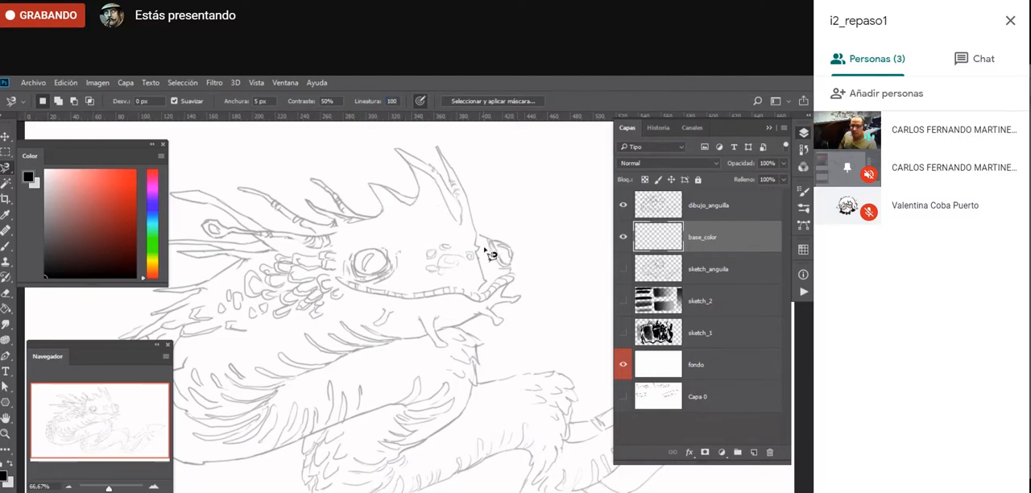
left_click(486, 239)
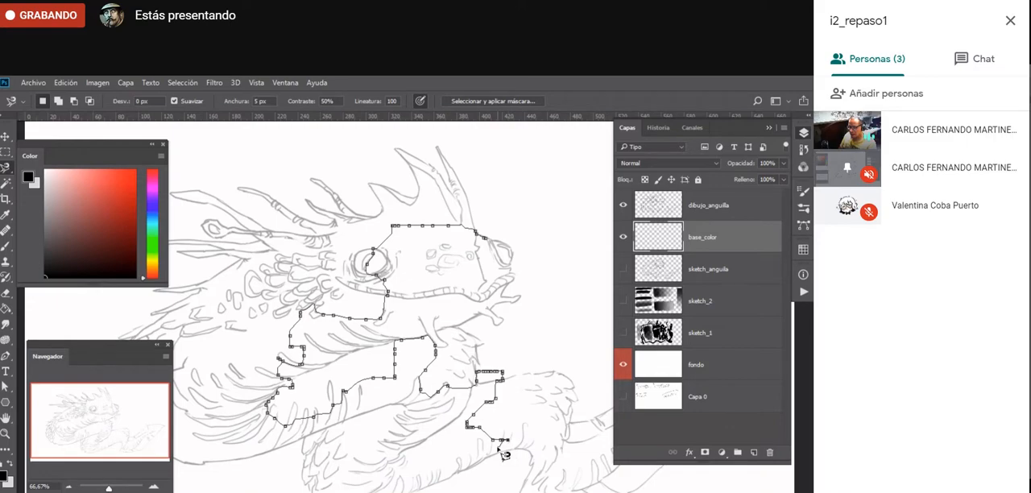
key("Escape")
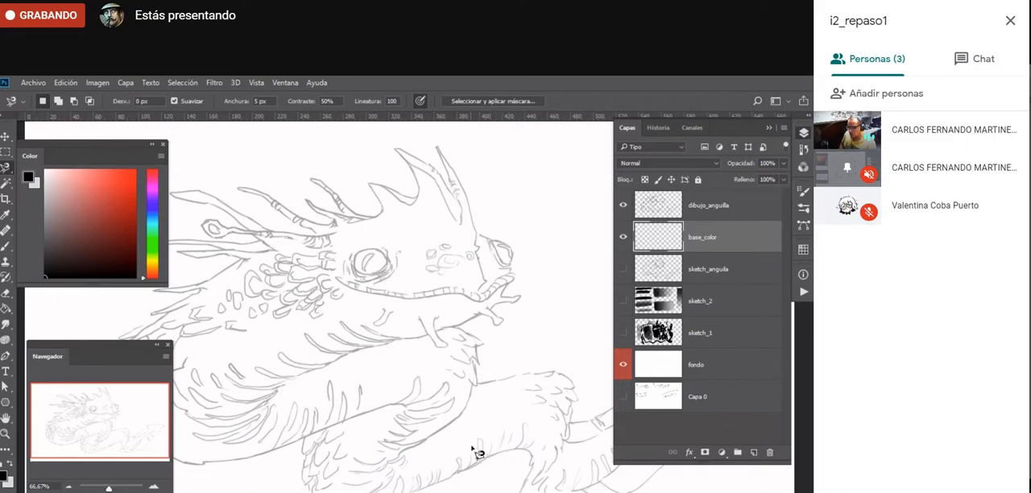
left_click(479, 452)
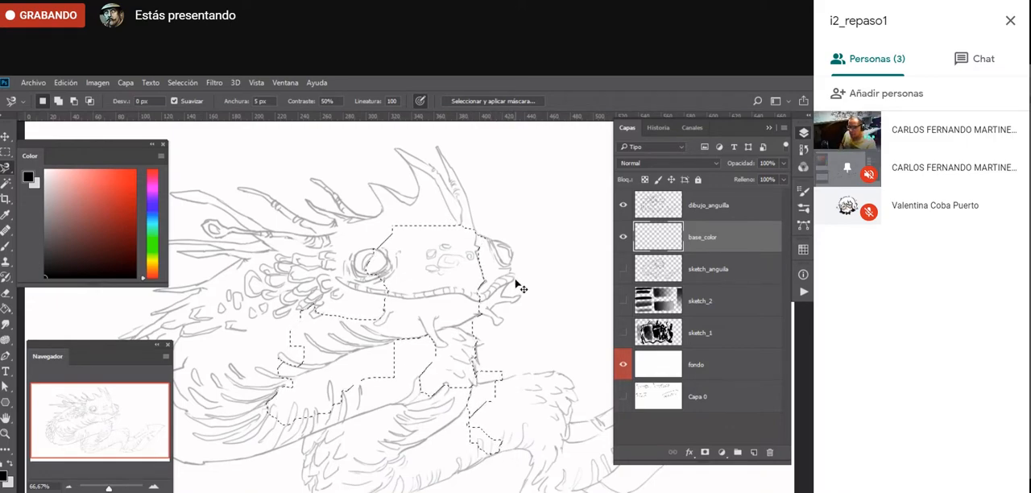
key("Escape")
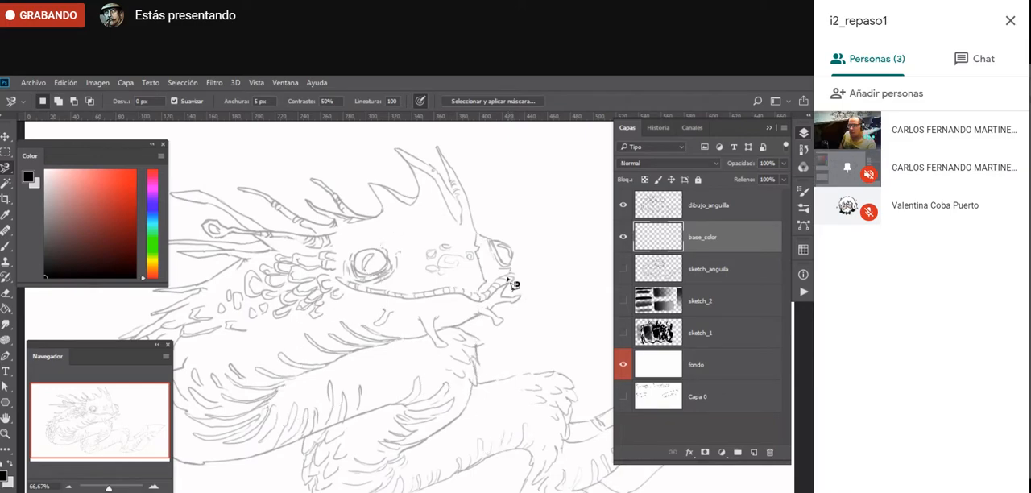
- Trace the creature's upper outline with the Magnetic Lasso from the forehead over the horns and spines to the upper back
left_click_drag(457, 221, 470, 288)
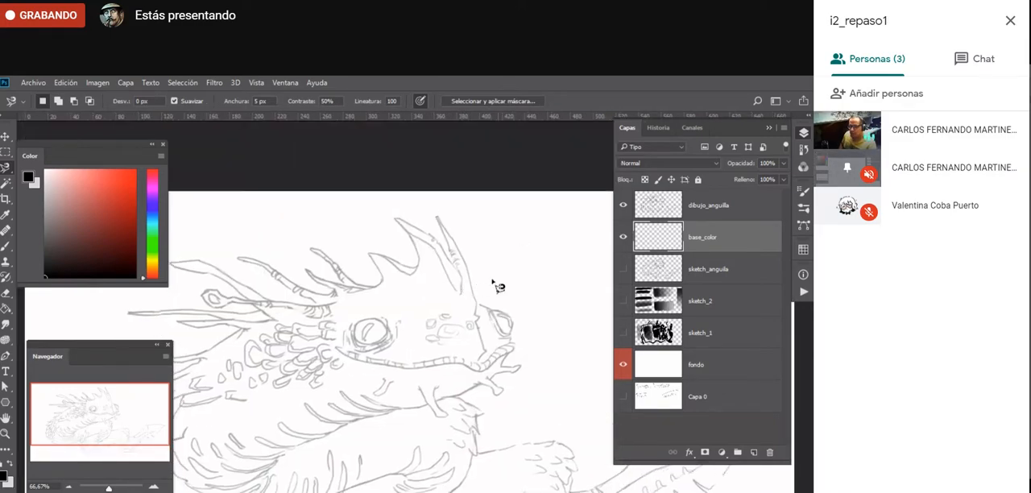
left_click(469, 285, "ctrl")
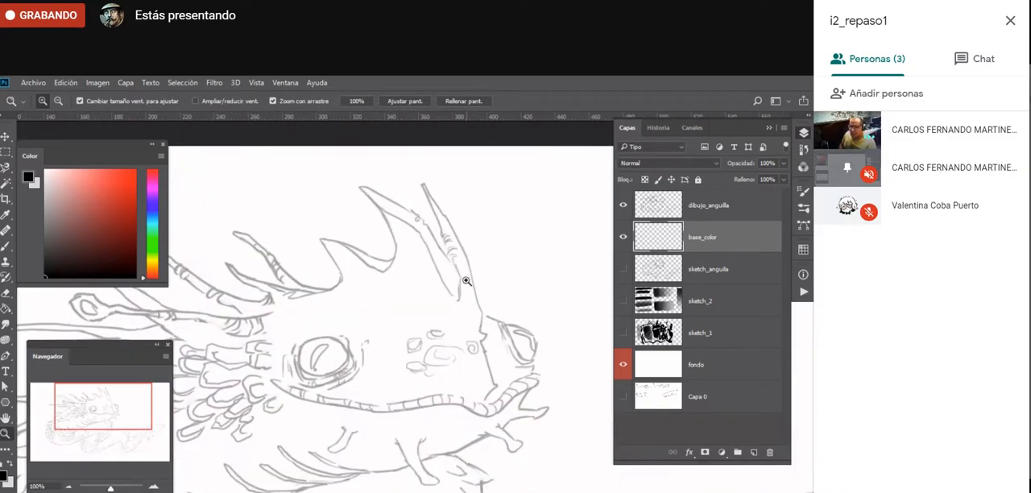
key("f")
left_click_drag(387, 282, 480, 325)
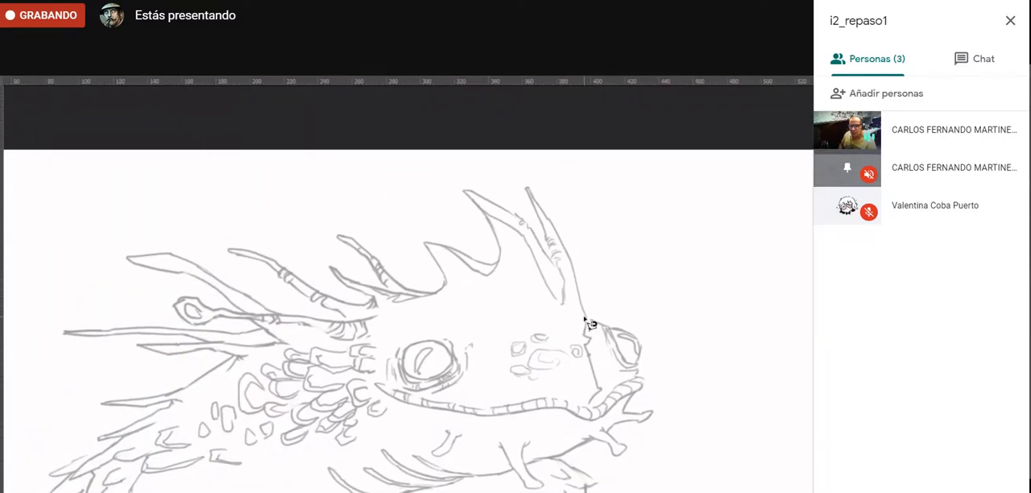
mouse_move(585, 316)
left_mouse_down()
mouse_move(559, 226)
mouse_move(527, 186)
mouse_move(553, 259)
mouse_move(528, 225)
mouse_move(468, 191)
mouse_move(497, 238)
mouse_move(497, 262)
mouse_move(419, 247)
mouse_move(442, 270)
mouse_move(435, 293)
mouse_move(404, 290)
mouse_move(343, 237)
mouse_move(390, 294)
mouse_move(334, 264)
mouse_move(373, 301)
mouse_move(340, 303)
mouse_move(259, 252)
mouse_move(232, 254)
mouse_move(375, 344)
mouse_move(381, 376)
mouse_move(338, 318)
mouse_move(376, 345)
mouse_move(374, 386)
left_mouse_up()
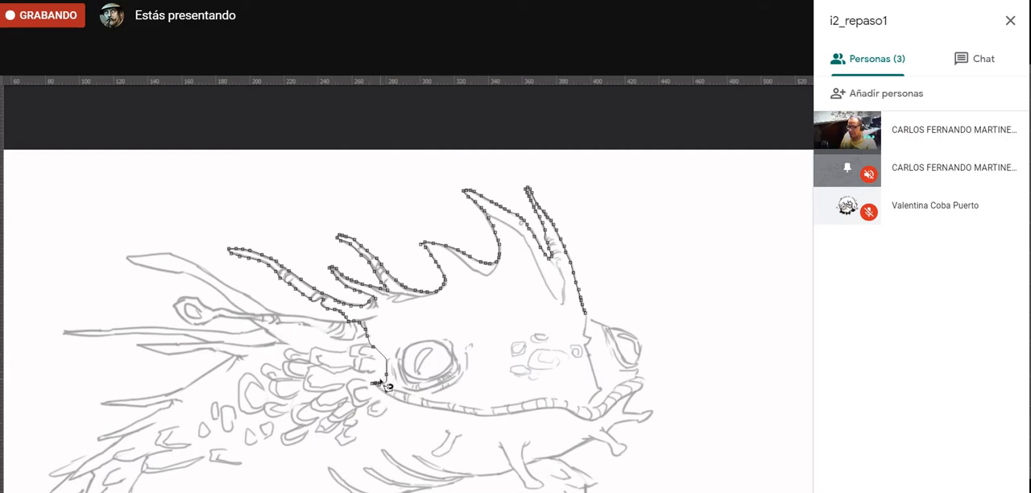
left_click_drag(388, 376, 390, 356)
mouse_move(359, 329)
left_mouse_down()
mouse_move(514, 325)
mouse_move(524, 377)
left_mouse_up()
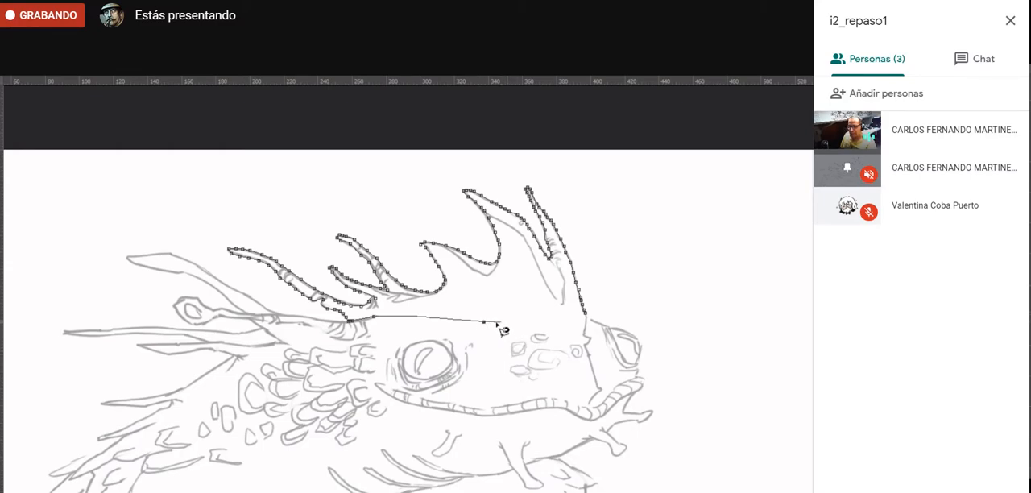
left_click(428, 319)
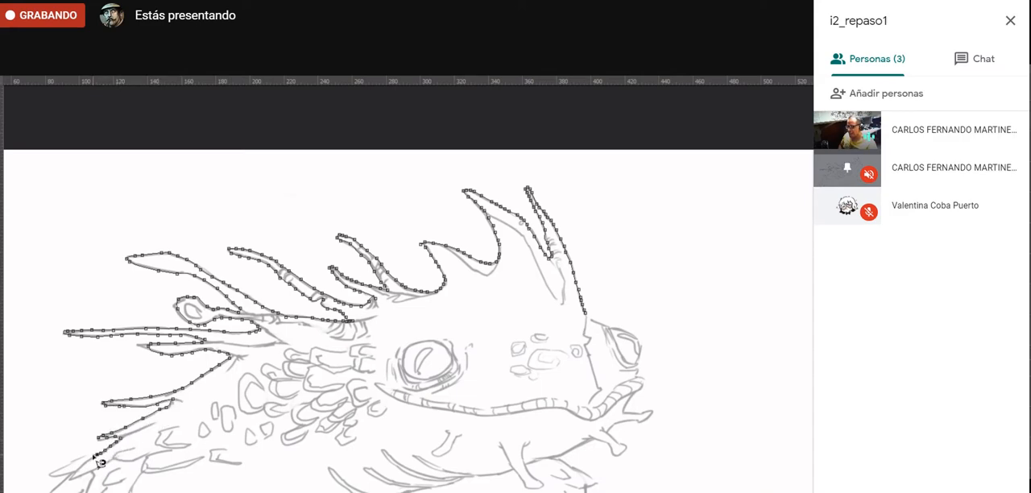
left_click_drag(97, 456, 98, 457)
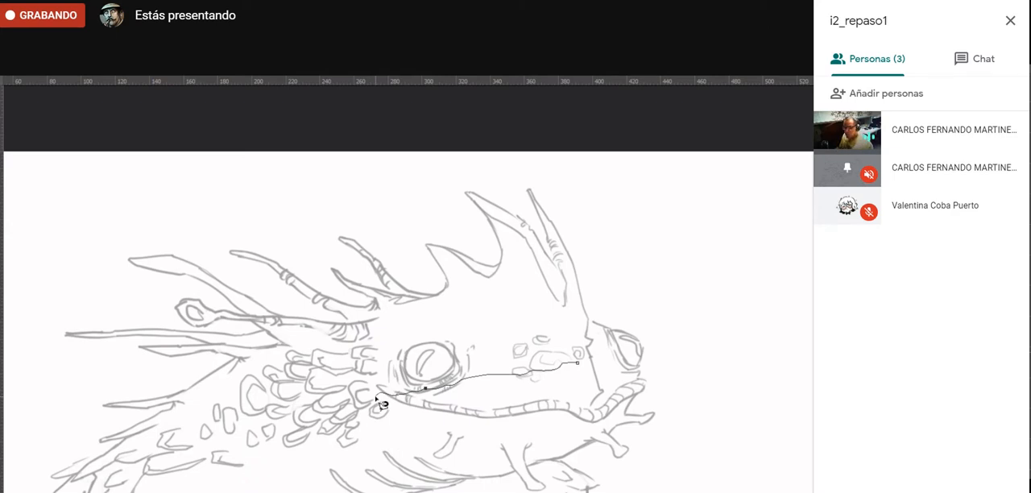
- Discard the stray lasso selection below the jaw and restore the selection around the horns and spines
key("Escape")
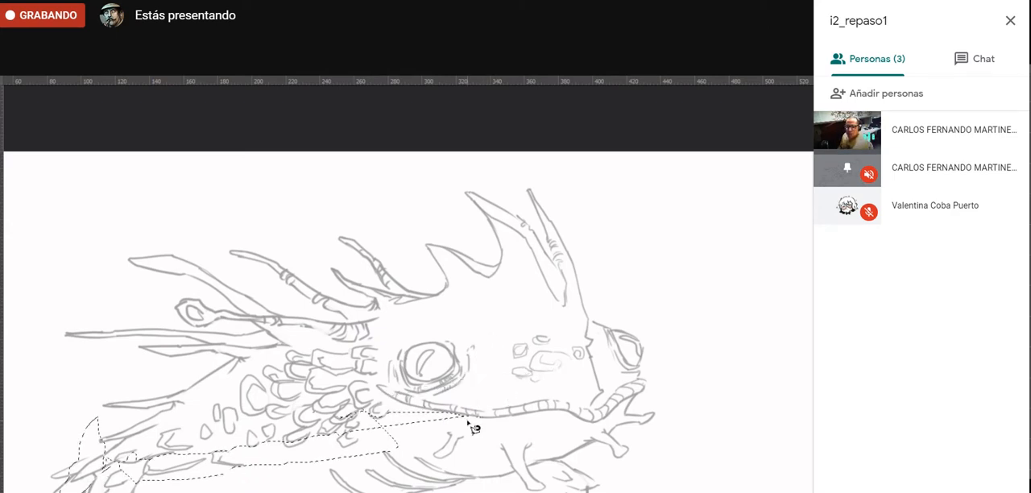
key("ctrl+d")
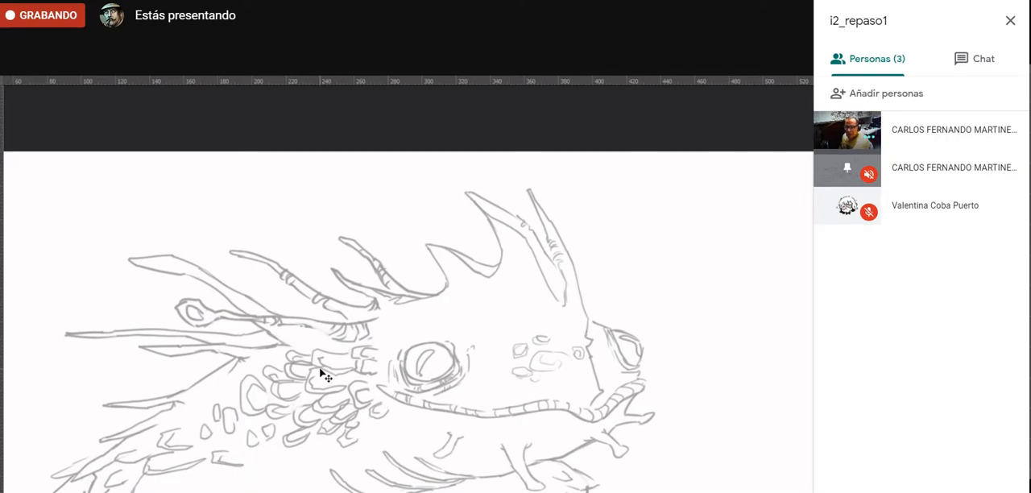
key("ctrl+Return")
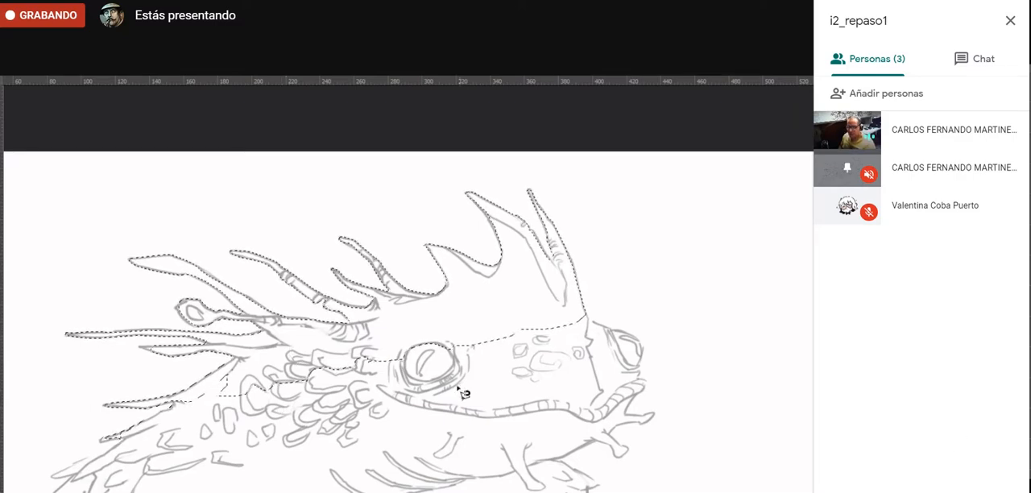
key("ctrl+d")
- Add the face, small front limbs and middle coil to the selection with a closed Magnetic Lasso trace
mouse_move(405, 457)
left_mouse_down()
mouse_move(520, 340)
mouse_move(504, 315)
left_mouse_up()
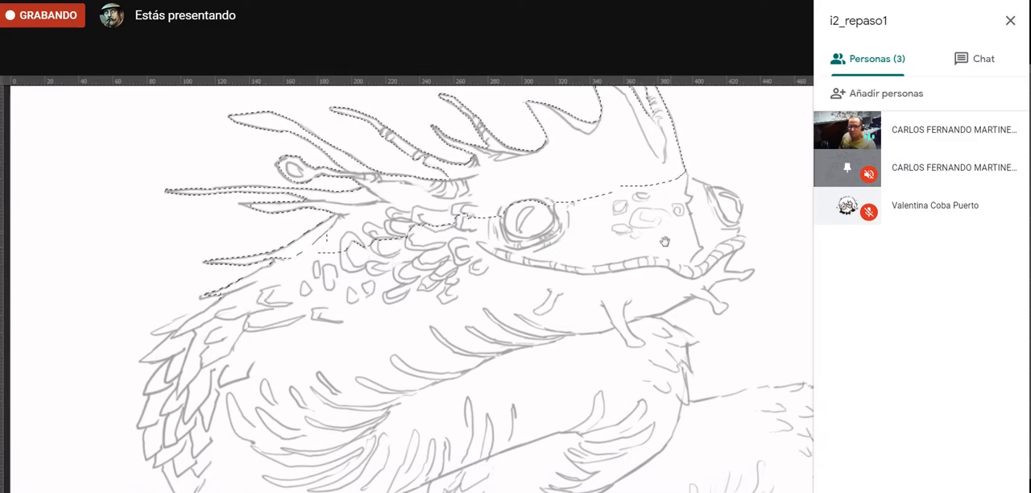
left_click_drag(665, 241, 453, 207)
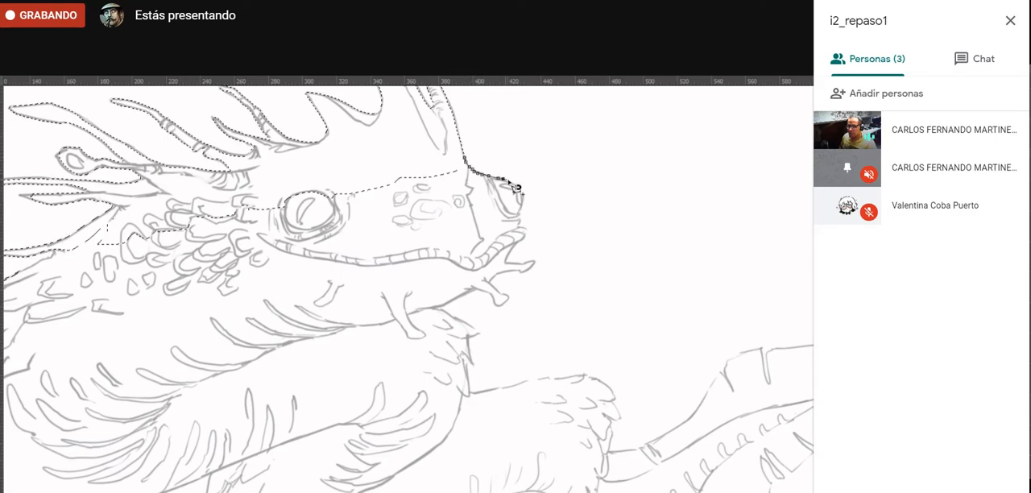
mouse_move(512, 183)
left_mouse_down()
mouse_move(524, 211)
mouse_move(515, 250)
mouse_move(539, 263)
mouse_move(491, 278)
mouse_move(500, 306)
mouse_move(483, 290)
mouse_move(439, 307)
mouse_move(478, 333)
mouse_move(466, 341)
mouse_move(470, 389)
mouse_move(567, 376)
mouse_move(612, 395)
mouse_move(614, 422)
mouse_move(554, 460)
mouse_move(434, 487)
mouse_move(280, 465)
mouse_move(217, 415)
mouse_move(122, 388)
mouse_move(68, 284)
mouse_move(106, 223)
mouse_move(387, 155)
mouse_move(453, 160)
left_mouse_up()
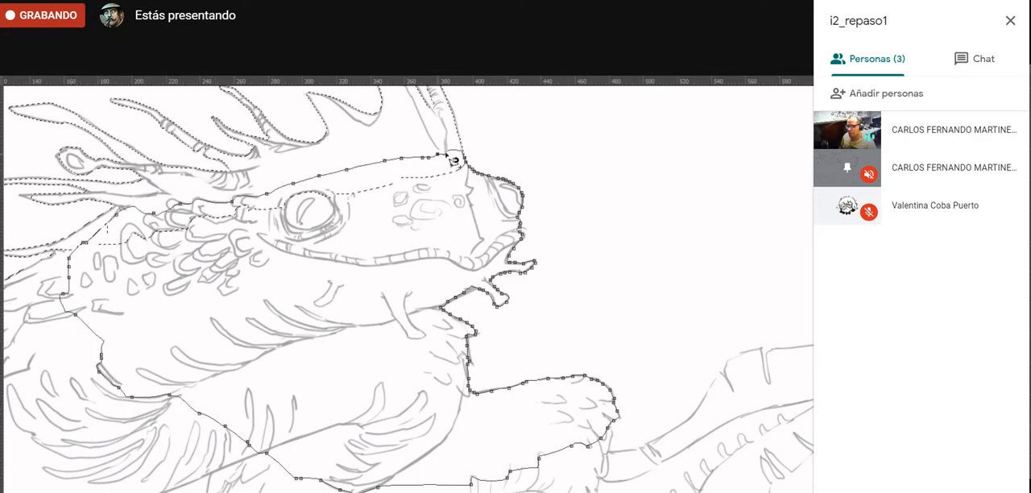
double_click(453, 160)
- Add the scaly back and large front coil to the selection, including the small gap beside the back spines
left_click_drag(256, 423, 438, 372)
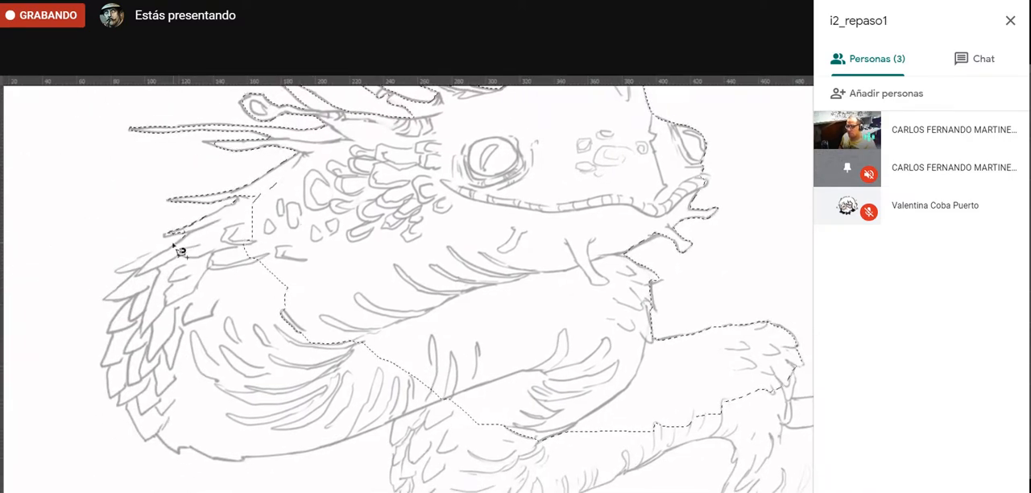
left_click(184, 237)
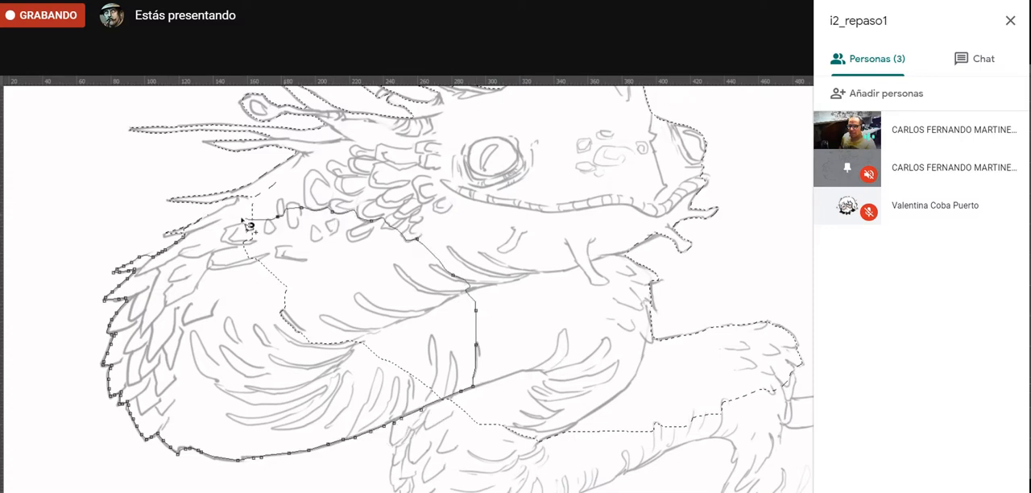
left_click(232, 223)
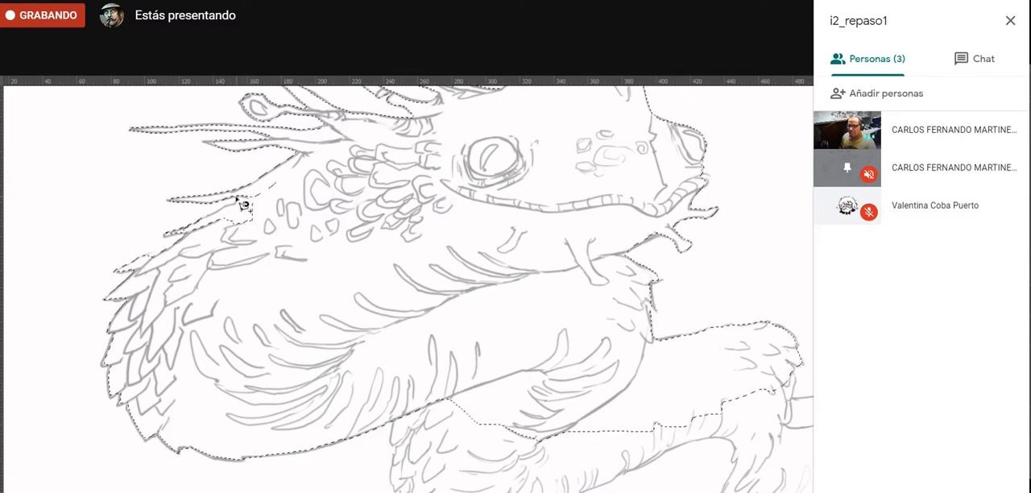
left_click(240, 198)
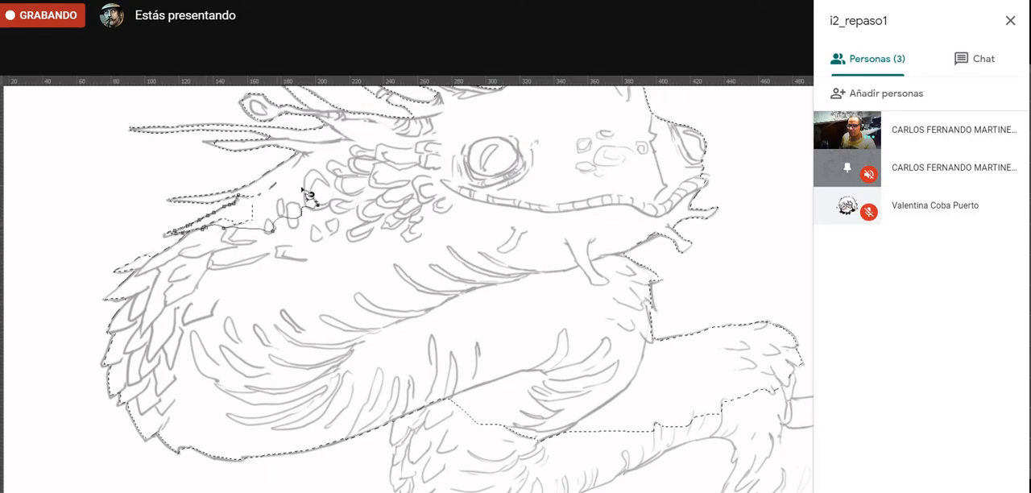
key("Escape")
- Trace the tail and lower coils with the Magnetic Lasso as an addition to the selection
mouse_move(282, 300)
left_mouse_down()
mouse_move(260, 306)
mouse_move(195, 257)
mouse_move(145, 276)
left_mouse_up()
left_click_drag(552, 295, 522, 317)
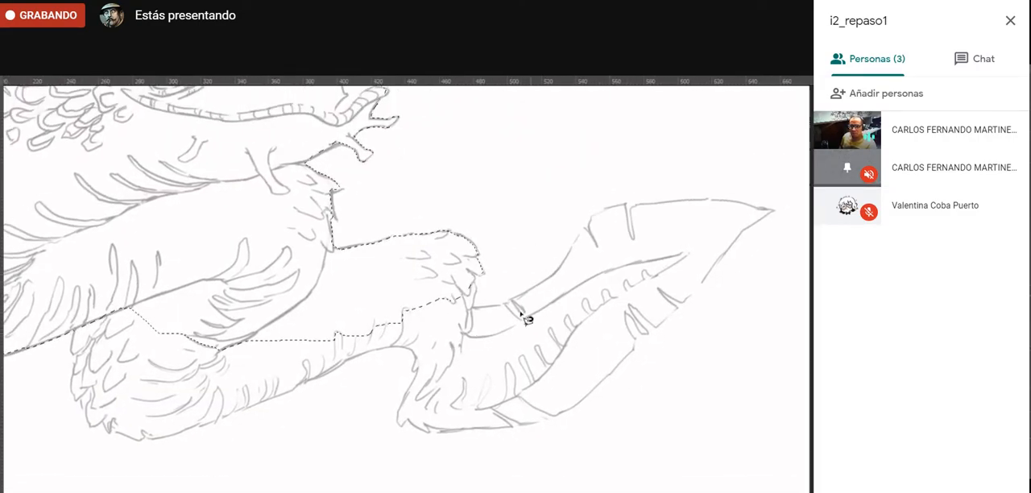
left_click(476, 276)
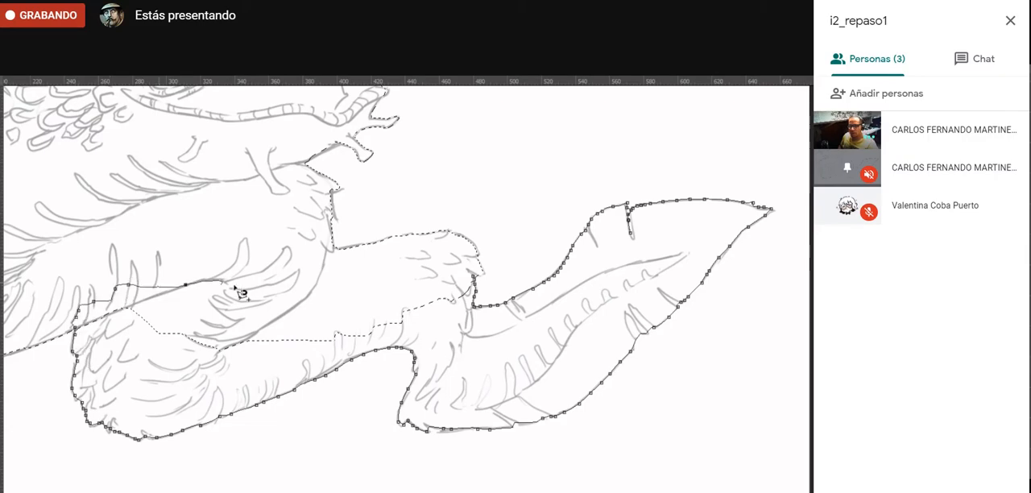
left_click(471, 282)
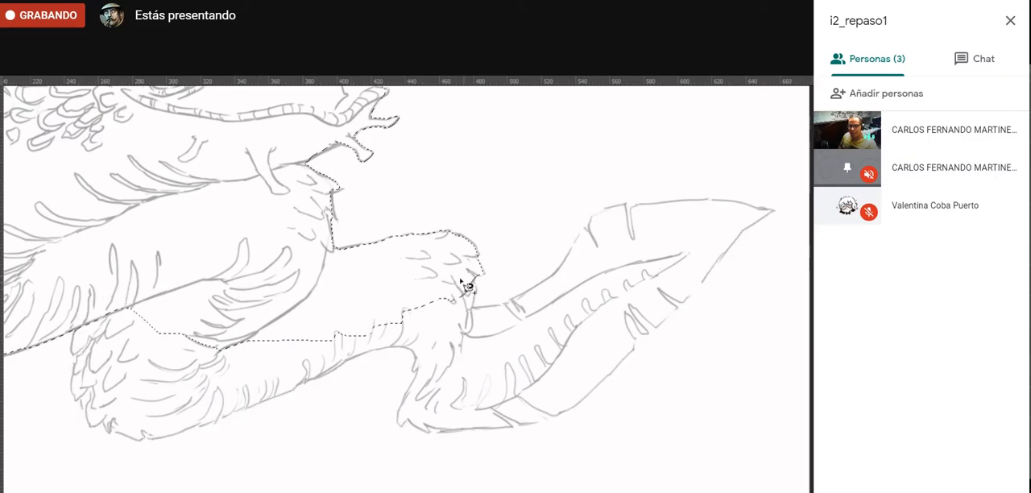
- Hide the dibujo_anguilla and base_color layers to isolate the selection outline, then deselect
left_click_drag(198, 274, 306, 344)
left_click_drag(153, 329, 282, 339)
left_click_drag(424, 292, 355, 430)
left_click_drag(314, 381, 370, 348)
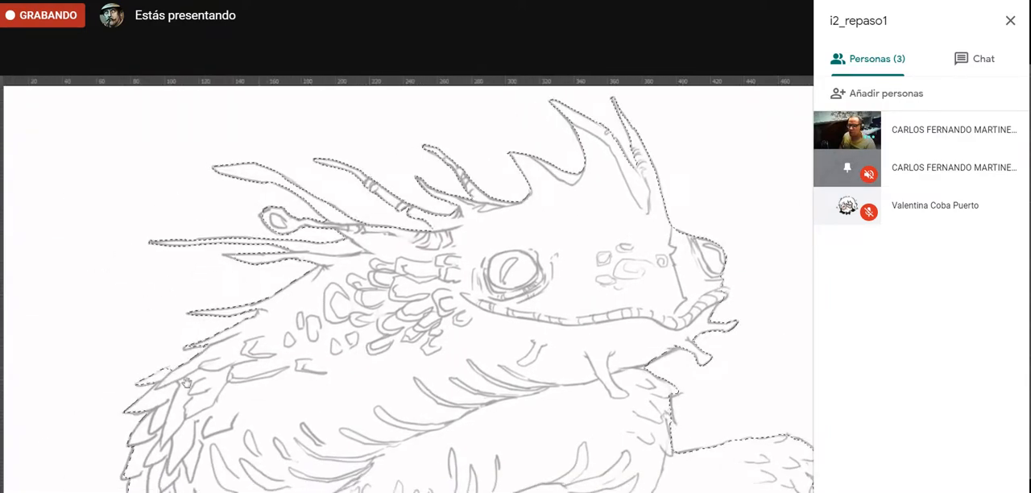
key("Tab")
key("l")
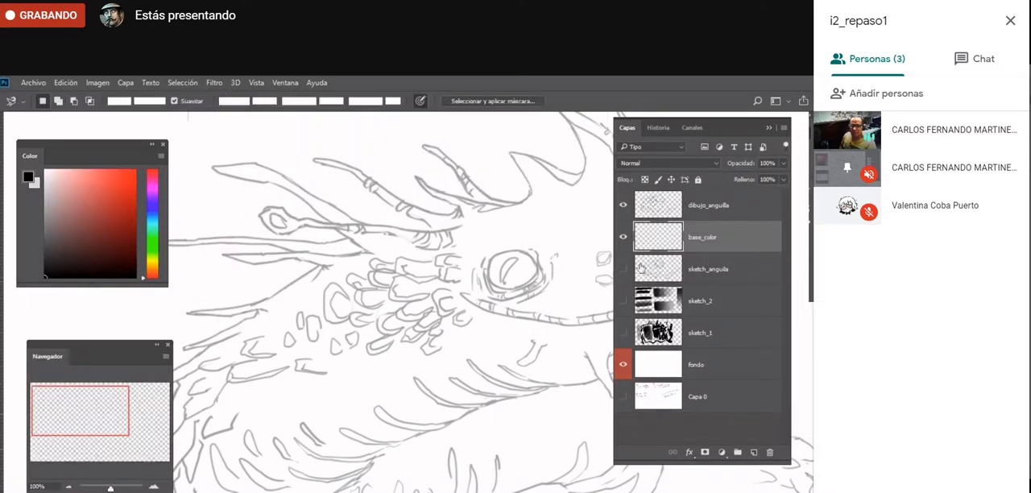
left_click(622, 205)
left_click(623, 237)
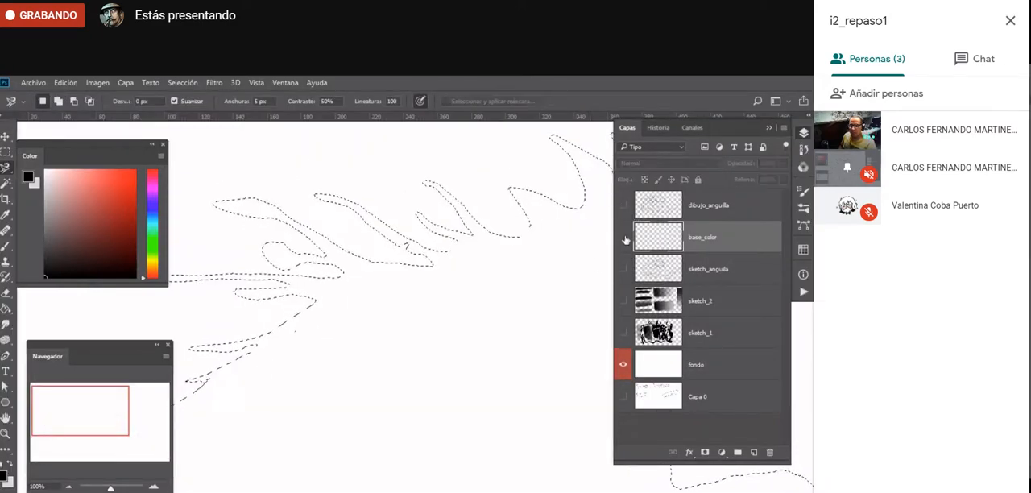
key("ctrl+d")
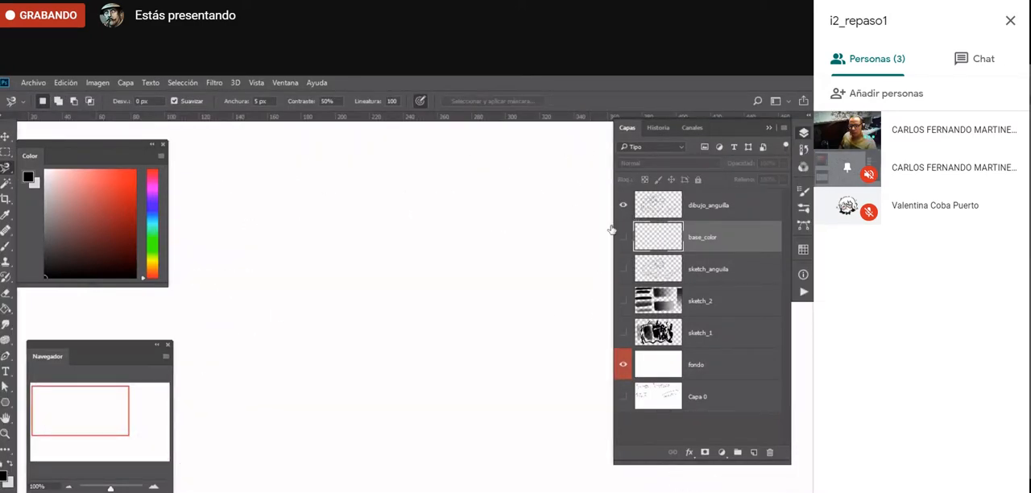
- Show the dibujo_anguilla layer again and set its opacity to 100%
left_click_drag(451, 314, 528, 299)
left_click(704, 215)
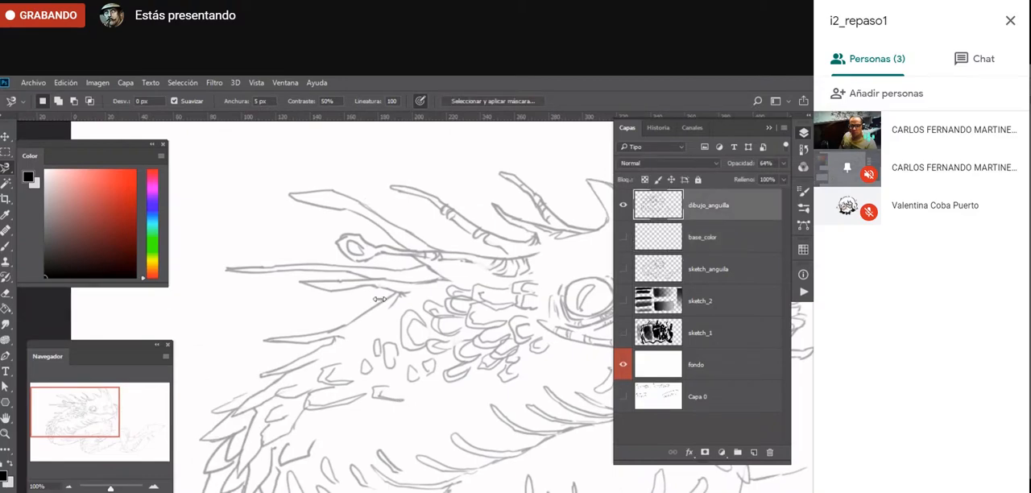
key("0")
- Examine the creature's line drawing in full-screen view at several zoom levels, covering the head, scales, coils and tail
key("z")
left_click(381, 344)
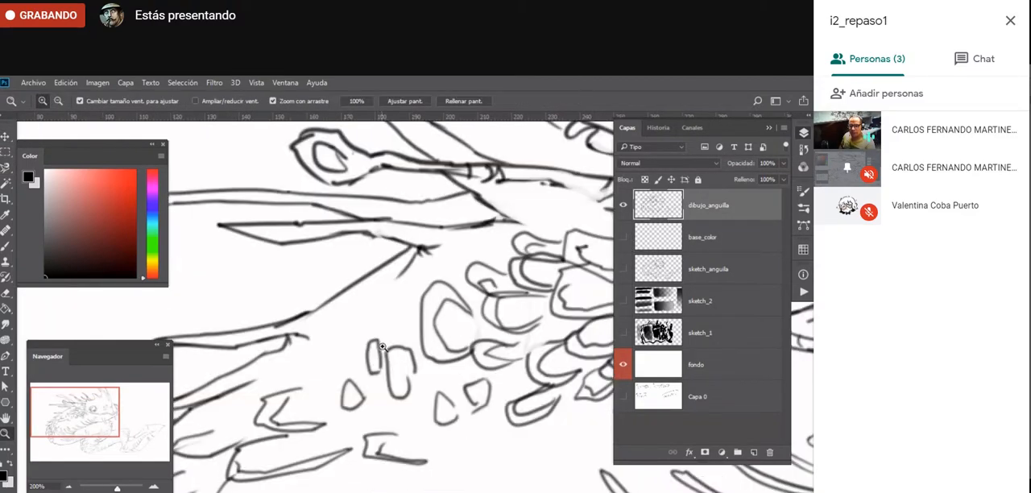
key("f")
left_click_drag(448, 419, 313, 421)
left_click_drag(608, 388, 221, 411)
left_click(283, 446, "alt")
left_click(287, 457, "alt")
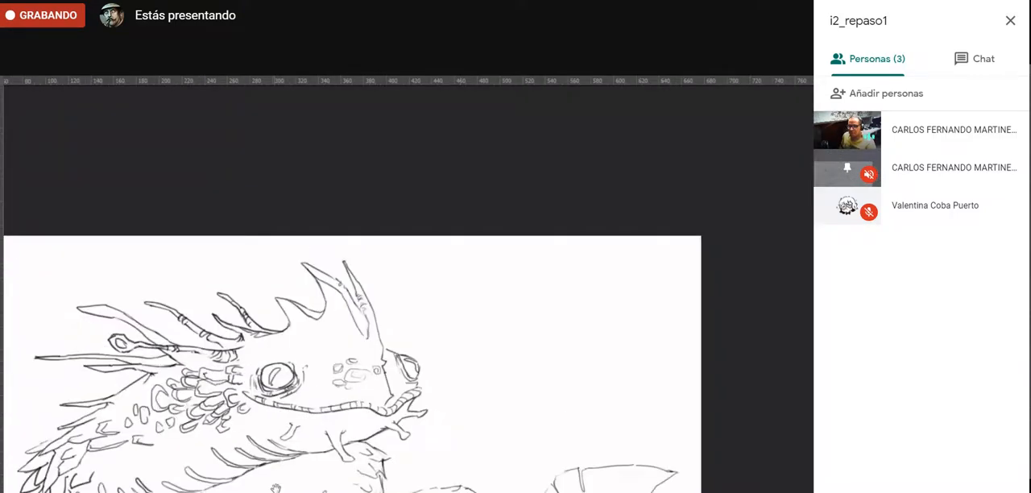
left_click_drag(274, 487, 347, 335)
left_click(252, 407)
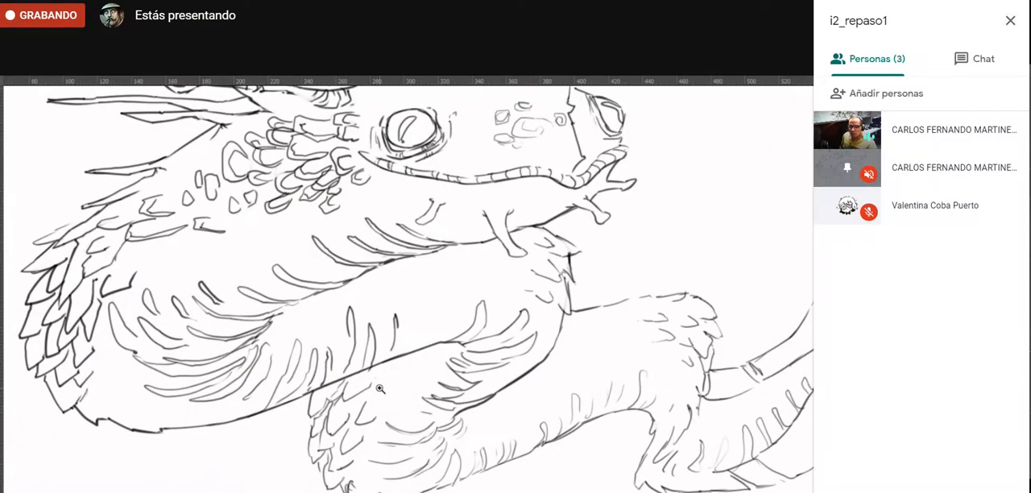
left_click(127, 431, "alt")
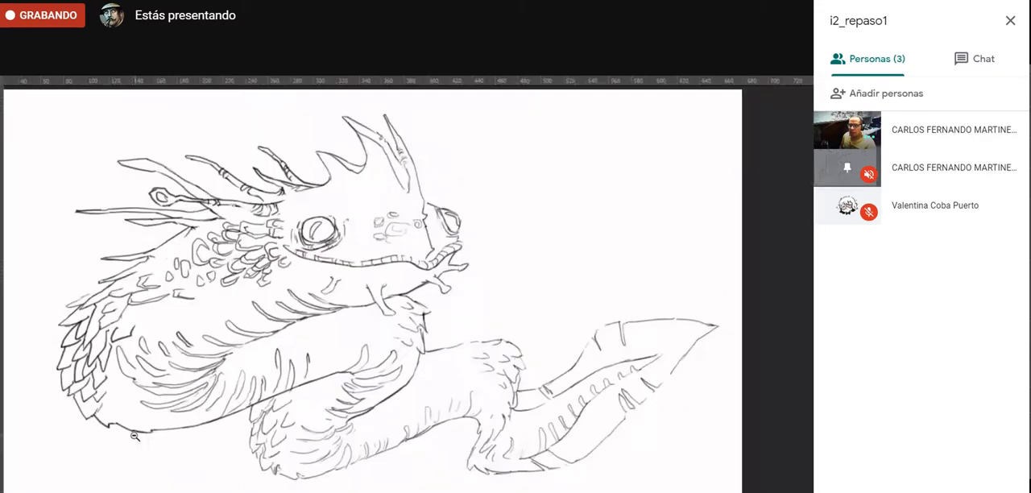
left_click(131, 433, "alt")
left_click(165, 346)
left_click(164, 346)
left_click_drag(217, 390, 364, 355)
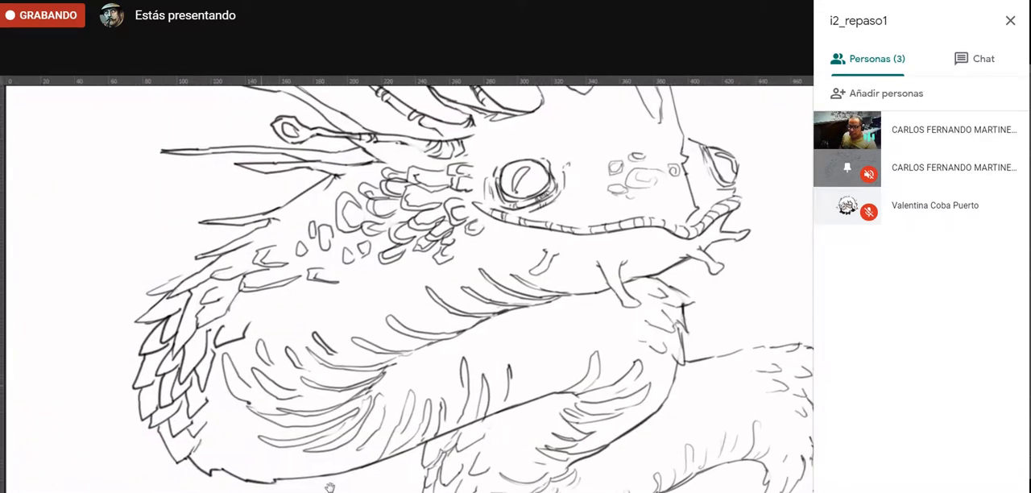
- Leave the full-screen view, hide the dibujo_anguilla layer, and show base_color as the active layer
left_click(297, 490)
left_click(296, 491)
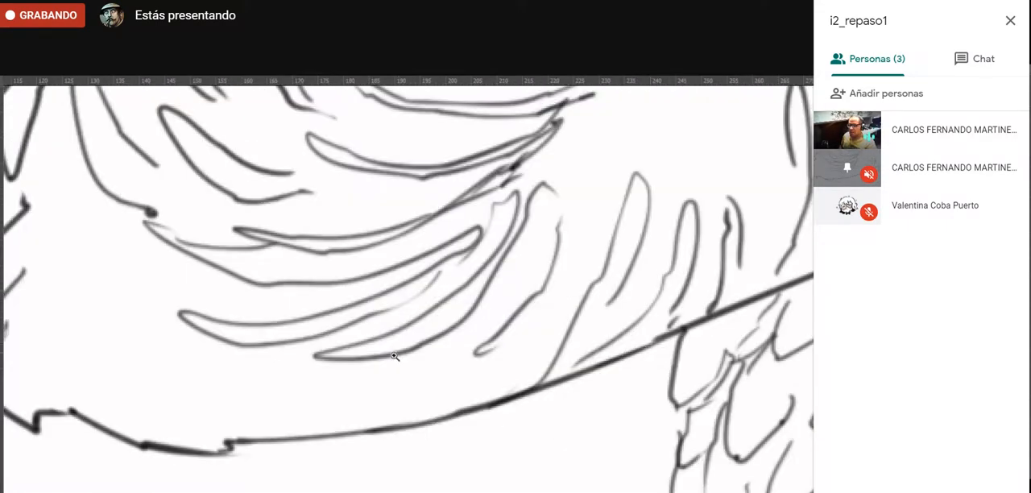
left_click(373, 395, "alt")
left_click(374, 394, "alt")
left_click(376, 395, "alt")
left_click(375, 395)
key("Tab")
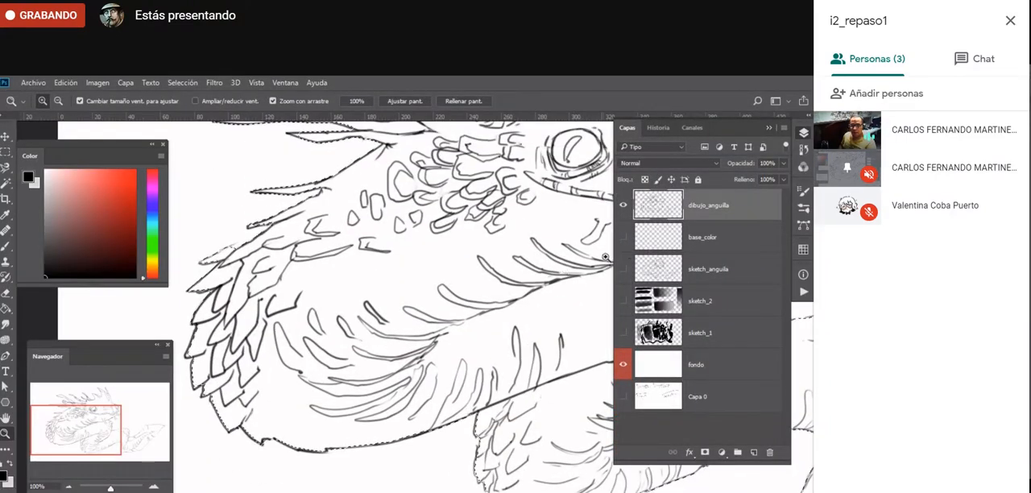
left_click(623, 204)
left_click(623, 237)
left_click(709, 237)
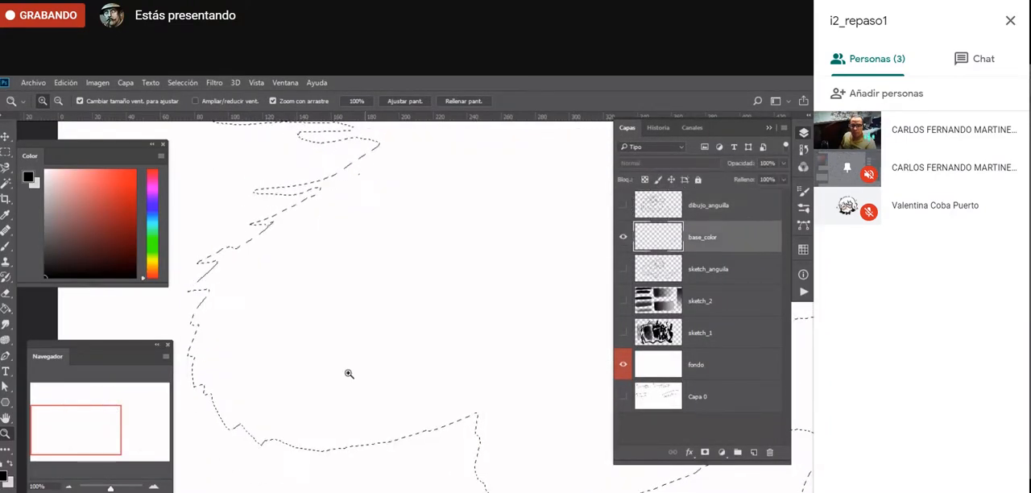
- Fill the creature selection on base_color with dark gray using the Paint Bucket
left_click(427, 394, "alt")
left_click(431, 394, "alt")
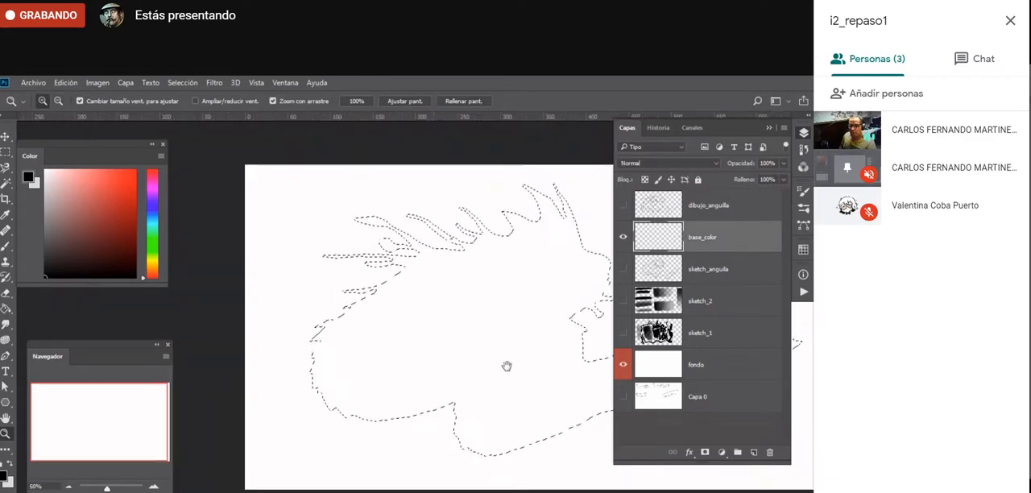
left_click_drag(506, 367, 401, 405)
key("g")
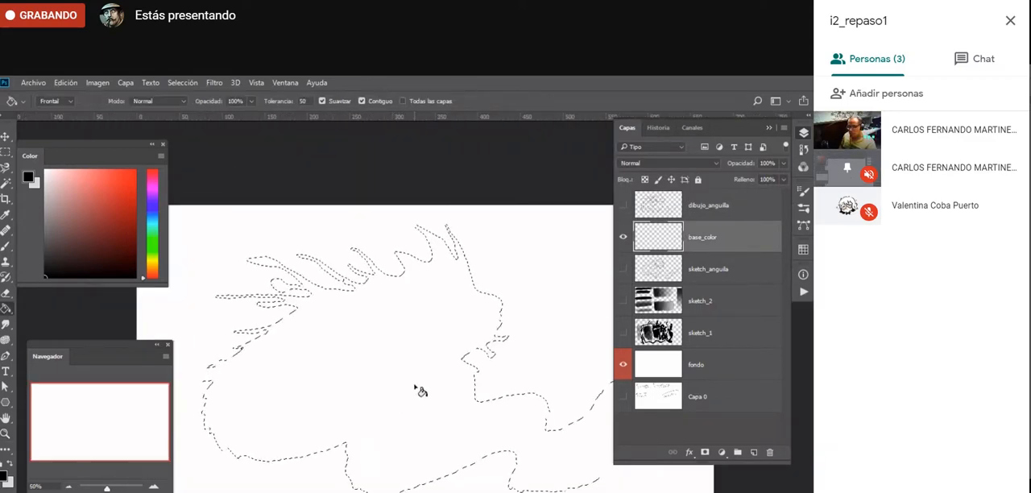
left_click(45, 241)
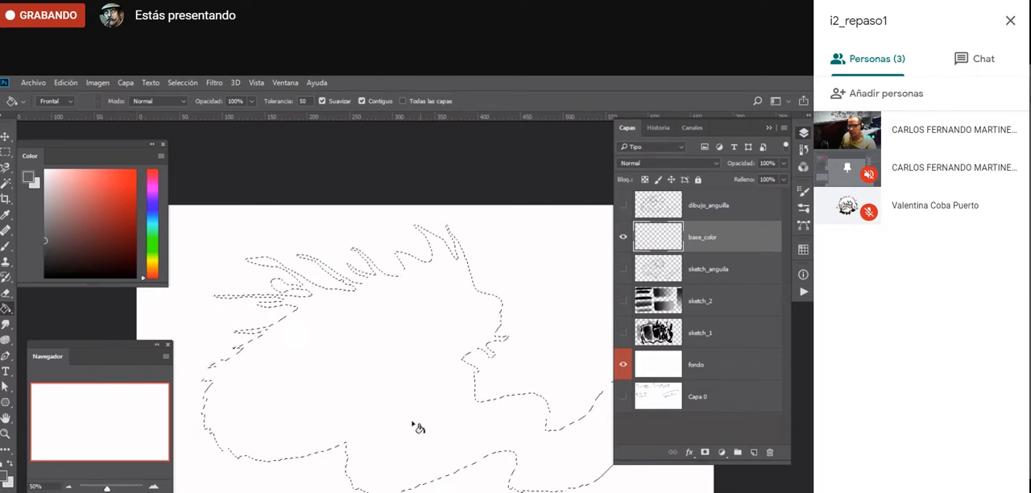
left_click(384, 387)
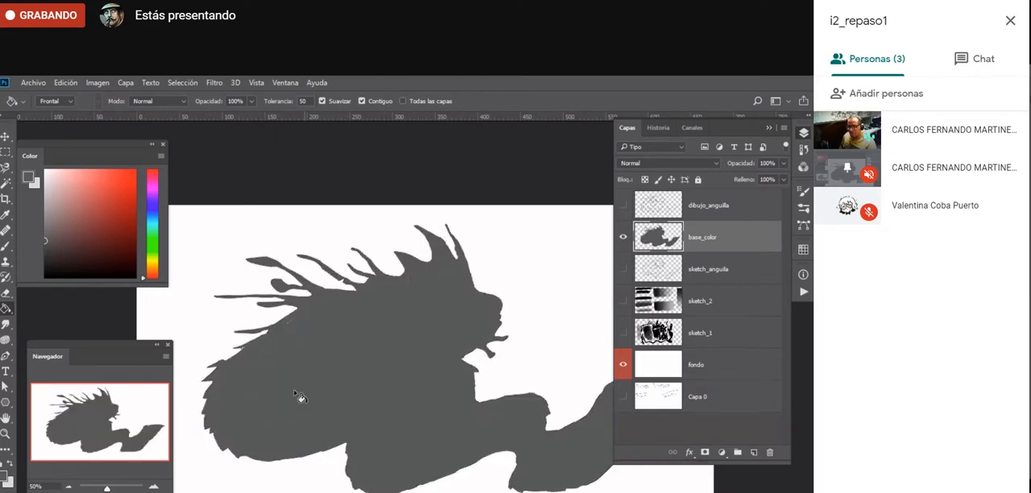
- Examine the edges of the filled silhouette up close, from the belly and back scales to the tail tip
key("z")
left_click(242, 478)
left_click(245, 478)
left_click(277, 465)
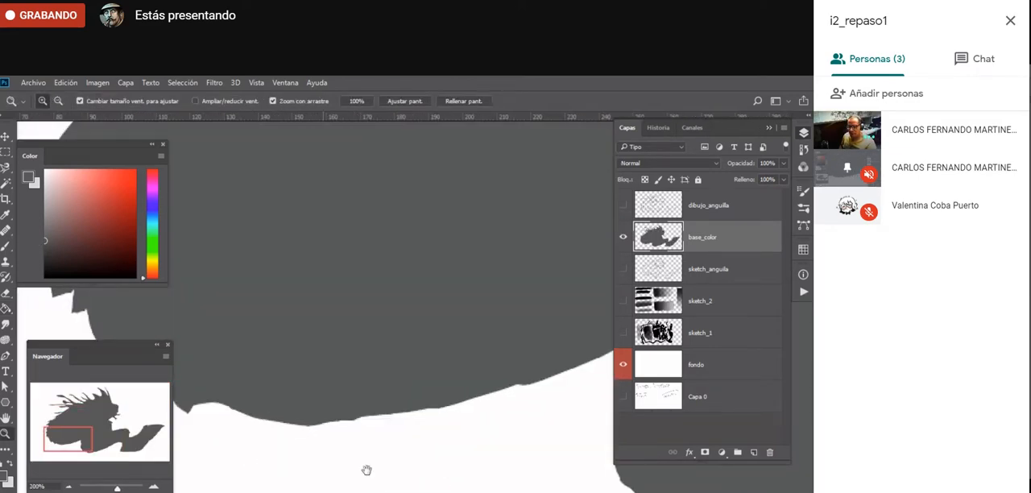
left_click_drag(367, 469, 497, 489)
left_click_drag(349, 274, 324, 490)
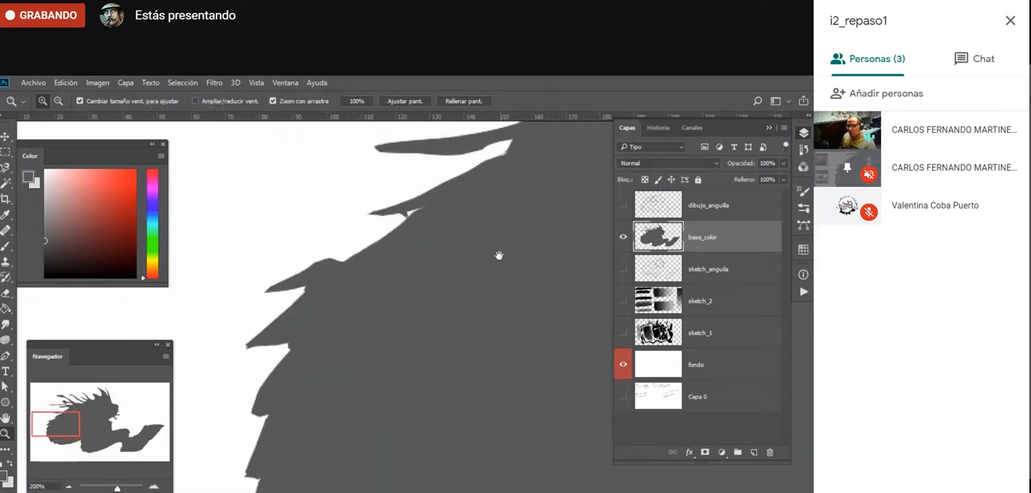
left_click_drag(451, 252, 269, 298)
left_click_drag(446, 335, 325, 338)
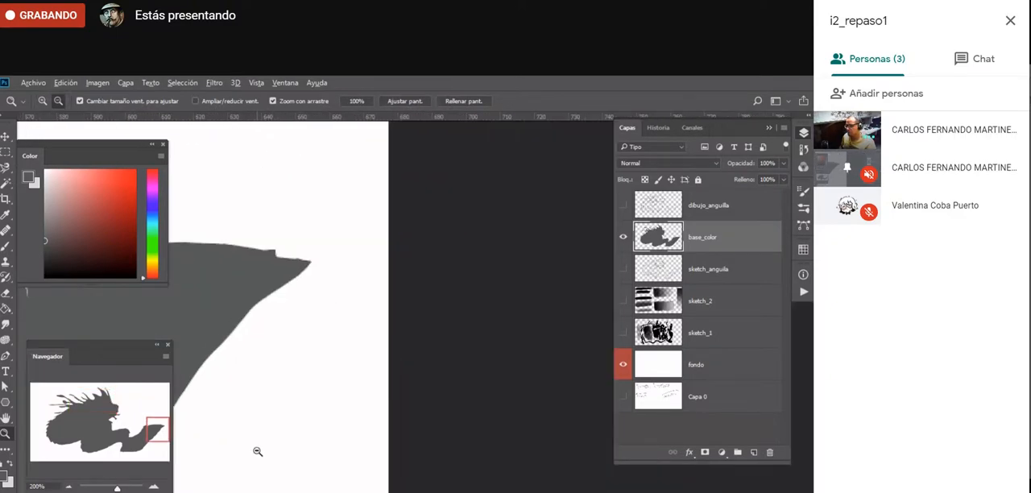
left_click(257, 452, "alt")
left_click_drag(265, 469, 448, 424)
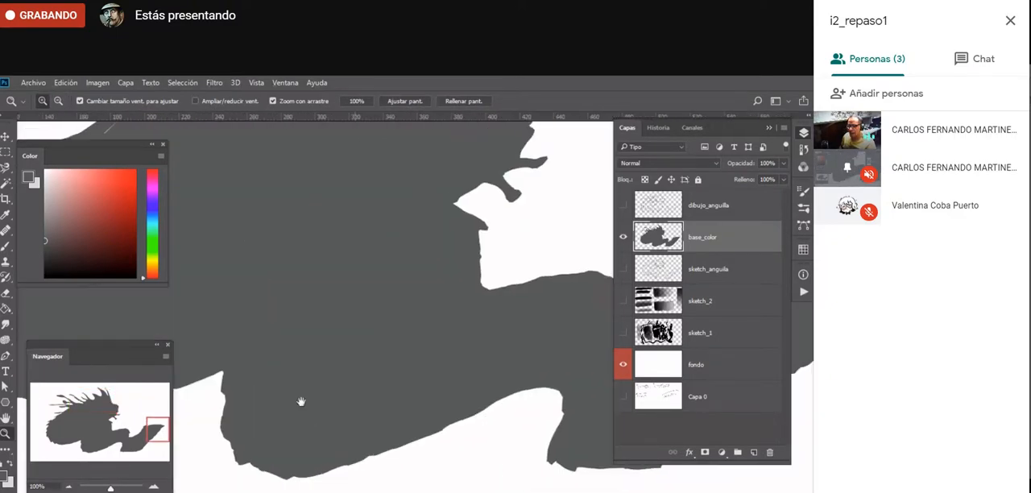
left_click_drag(302, 398, 509, 421)
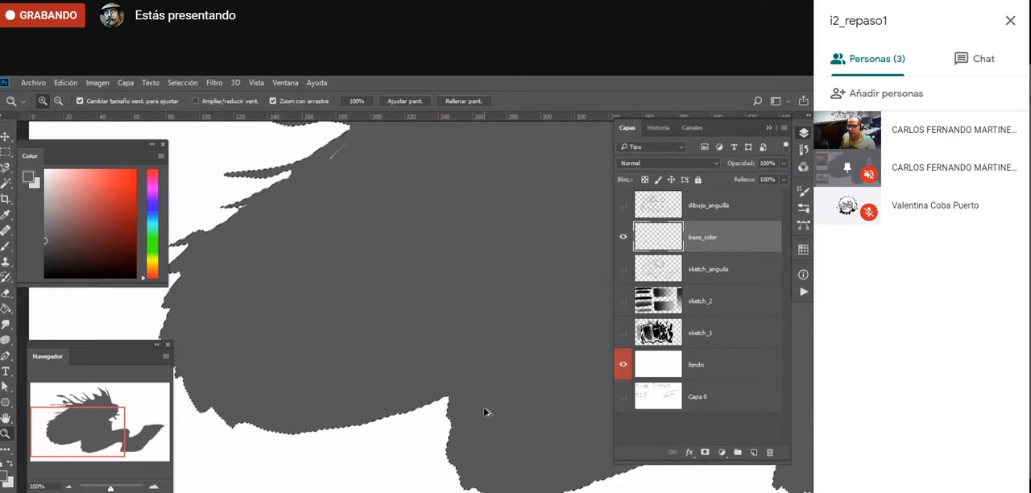
- Clear the gray fill from base_color inside the selection and show the dibujo_anguilla layer again
key("Delete")
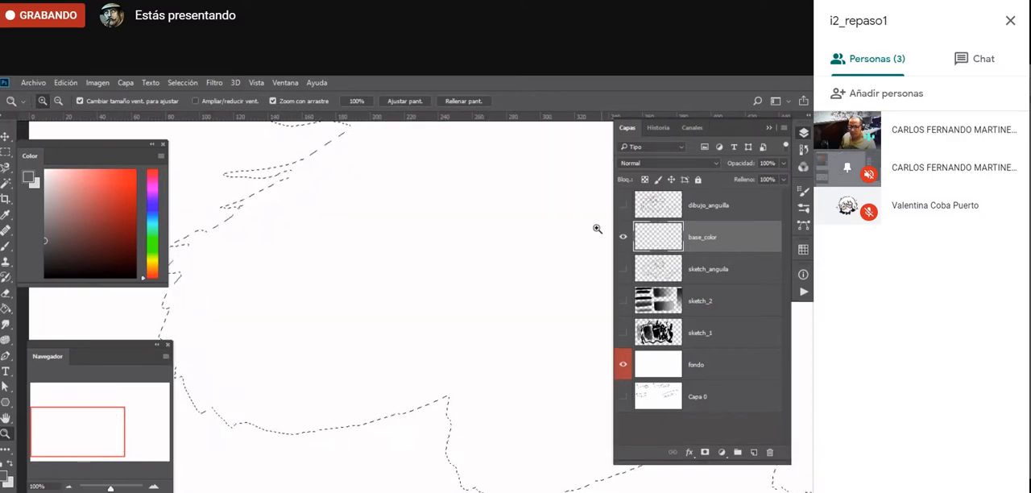
left_click(623, 205)
left_click(246, 439)
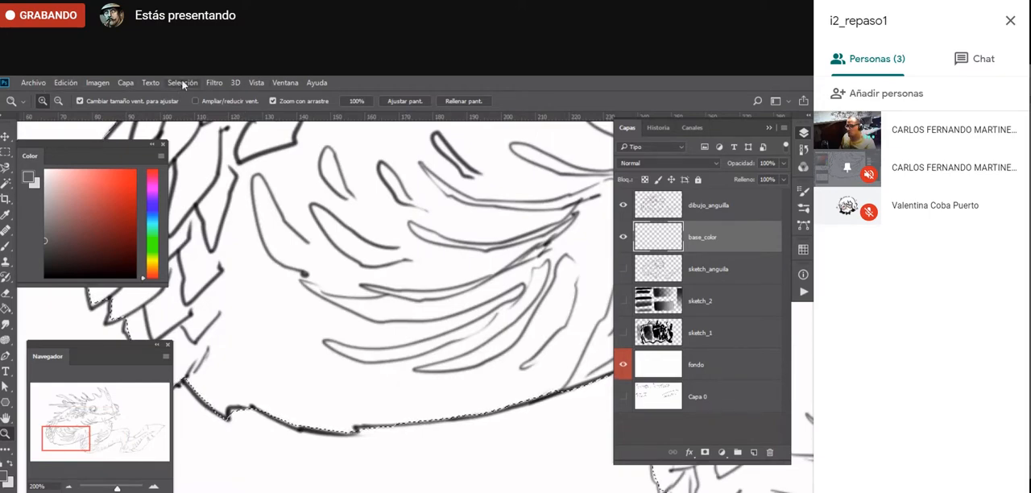
- Smooth the creature selection with a radius of 2 pixels
left_click(182, 82)
mouse_move(216, 244)
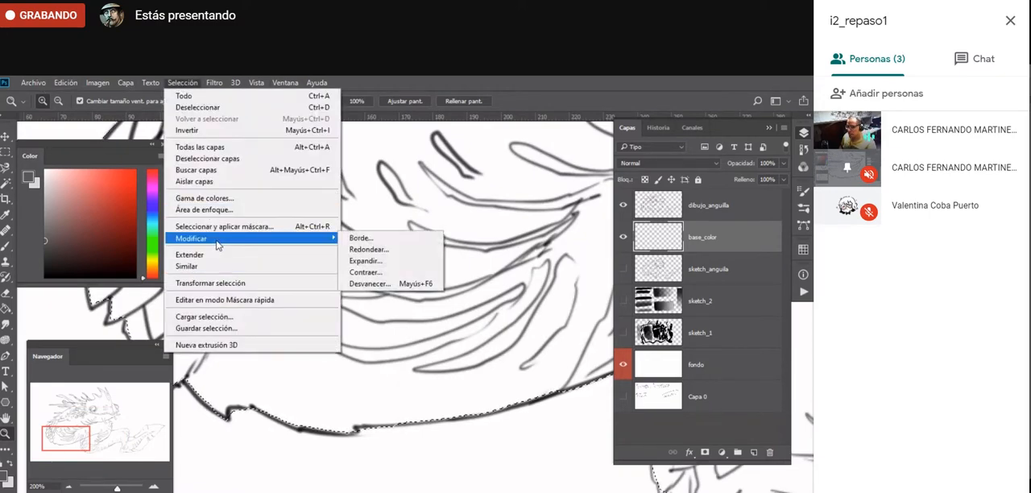
left_click(385, 251)
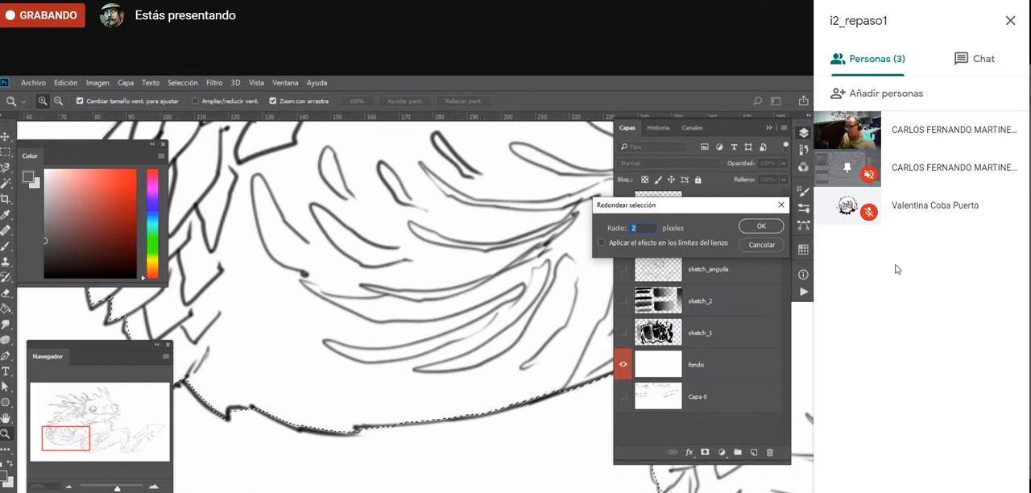
left_click_drag(634, 205, 229, 270)
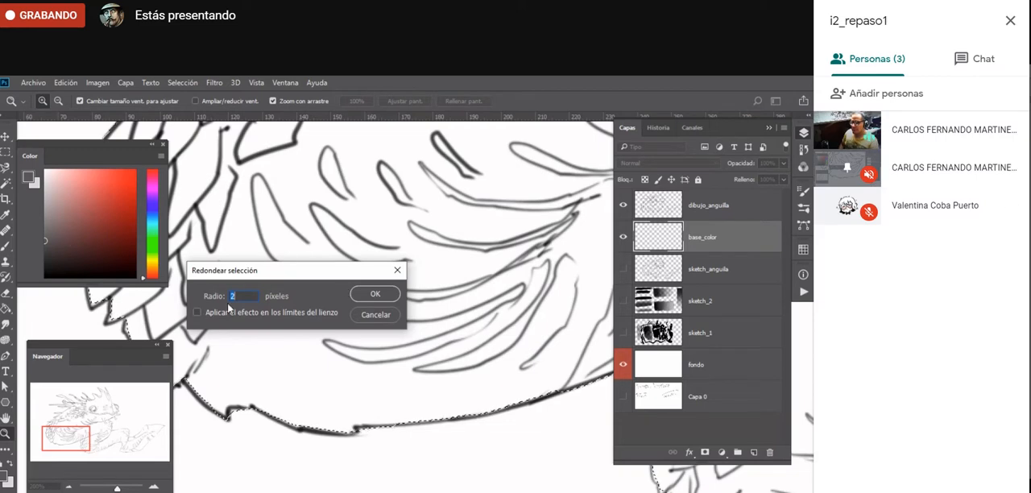
left_click(375, 295)
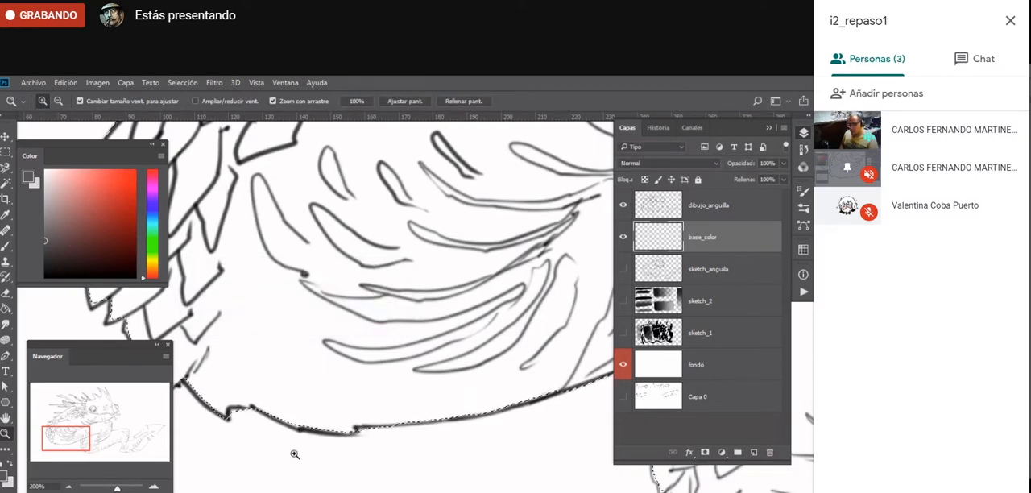
- Inspect how the smoothed selection follows the line drawing along the belly, lower coils and tail
left_click(230, 443)
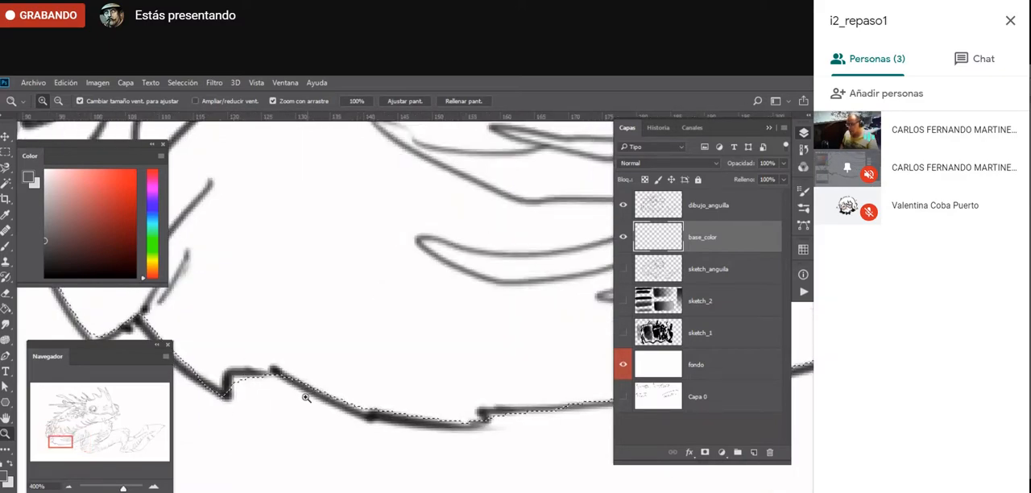
left_click(332, 448, "alt")
left_click(337, 461, "alt")
left_click(338, 465, "alt")
left_click(340, 464)
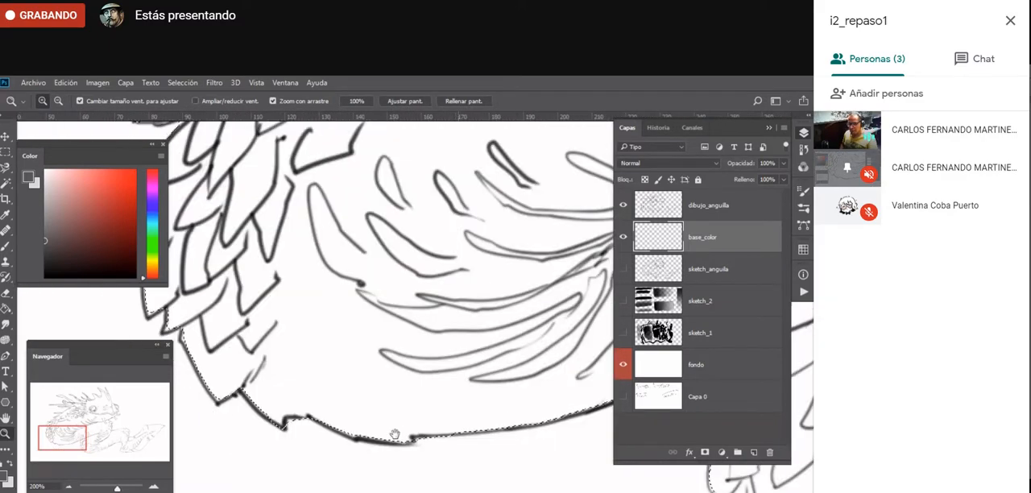
left_click_drag(395, 435, 153, 318)
mouse_move(592, 451)
left_mouse_down()
mouse_move(453, 412)
mouse_move(426, 489)
left_mouse_up()
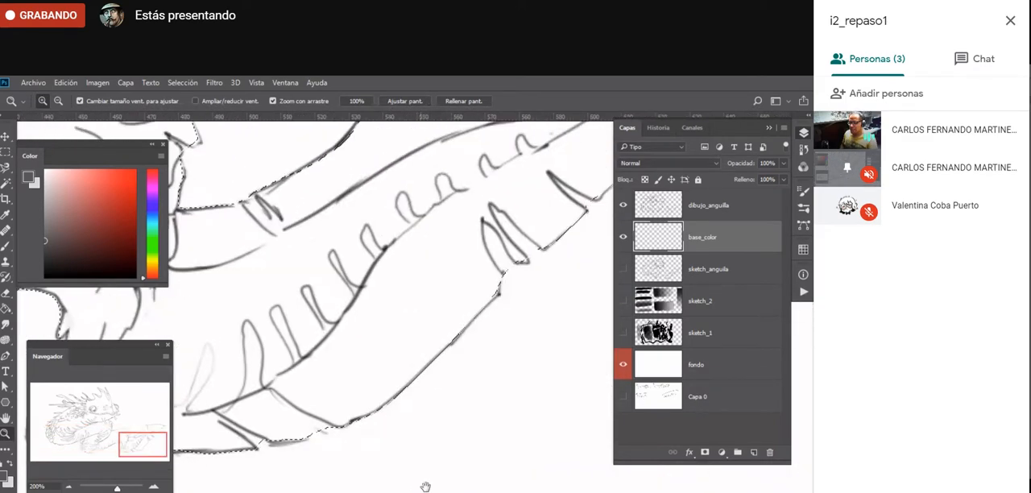
left_click_drag(320, 491, 432, 486)
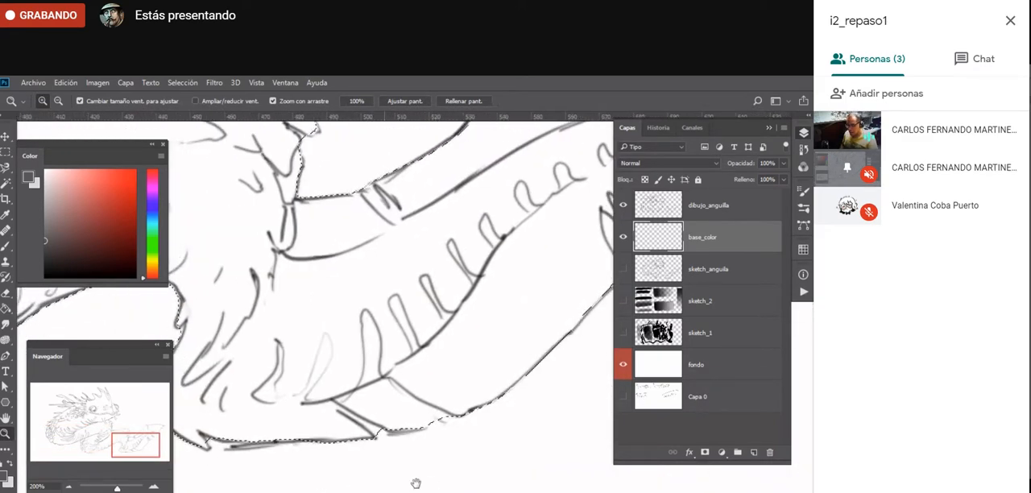
left_click_drag(294, 492, 376, 486)
- Correct the selection around the scale tips of the lower coil with the freehand Lasso, using its add and subtract modes
left_click(256, 476)
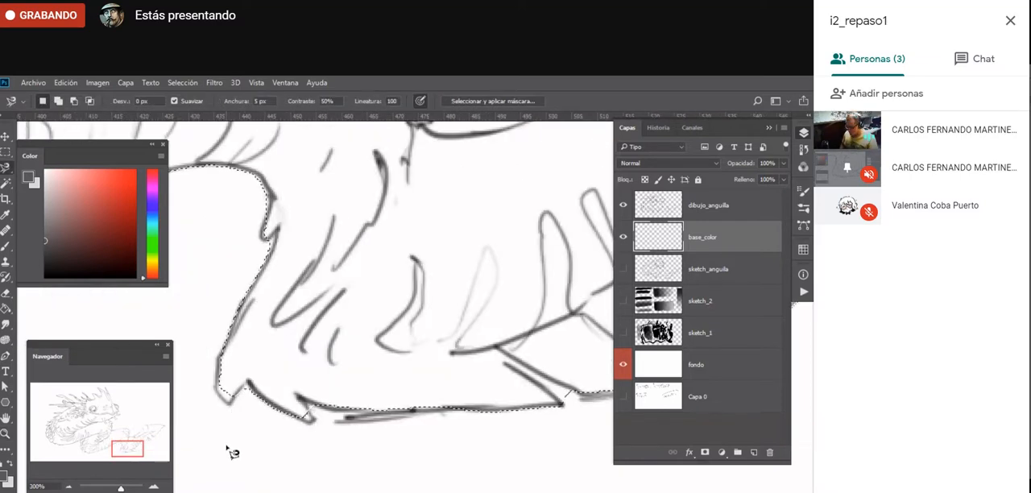
key("shift+l")
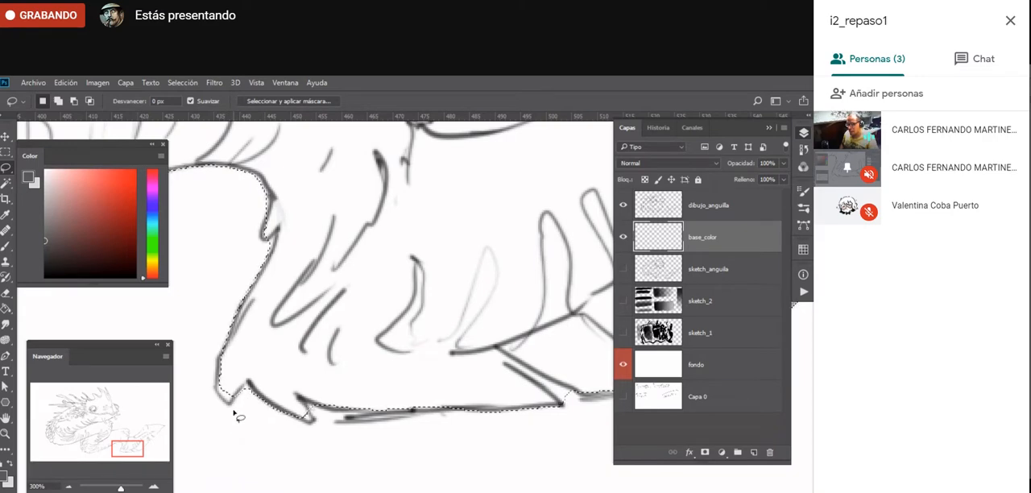
key("shift")
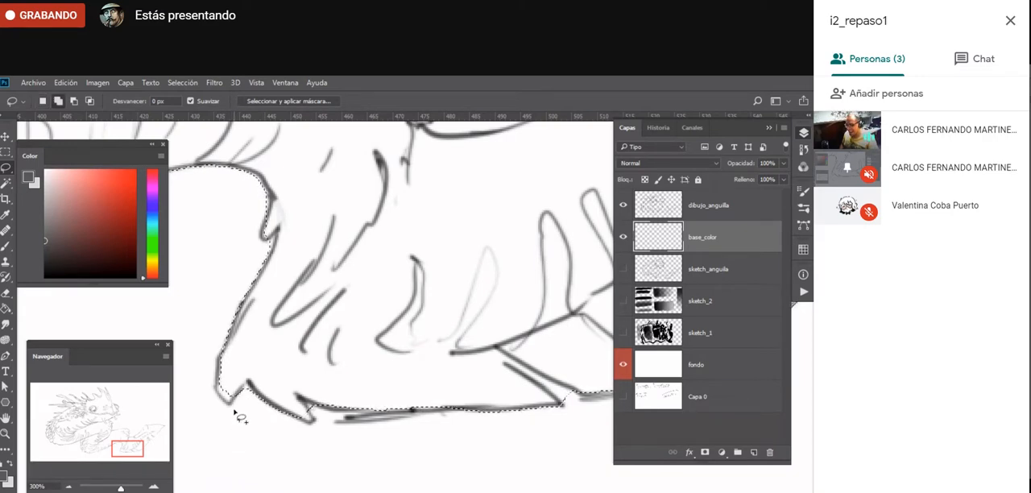
key("alt")
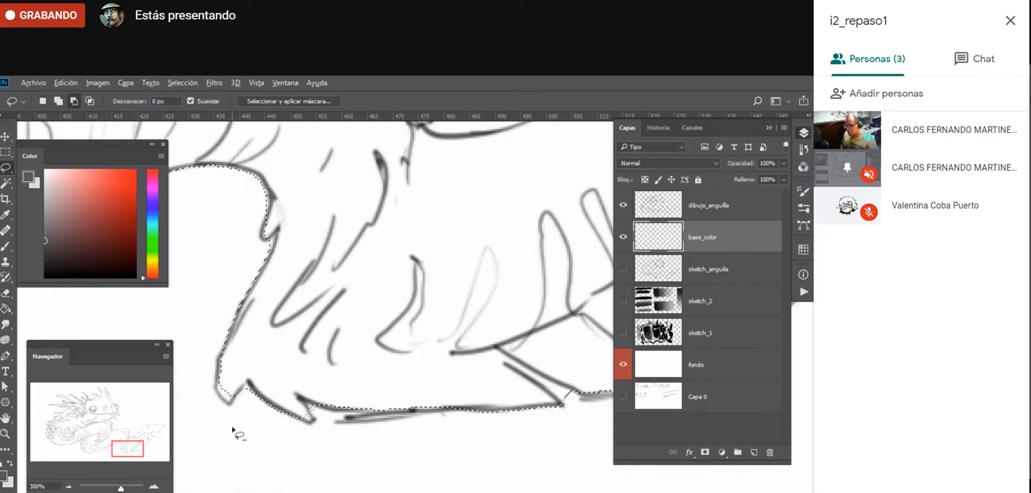
key("shift")
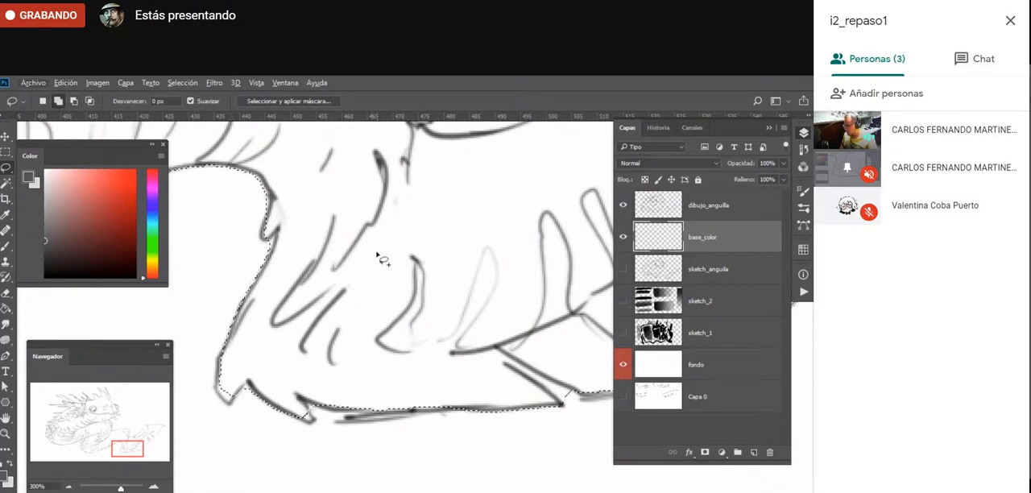
key("alt")
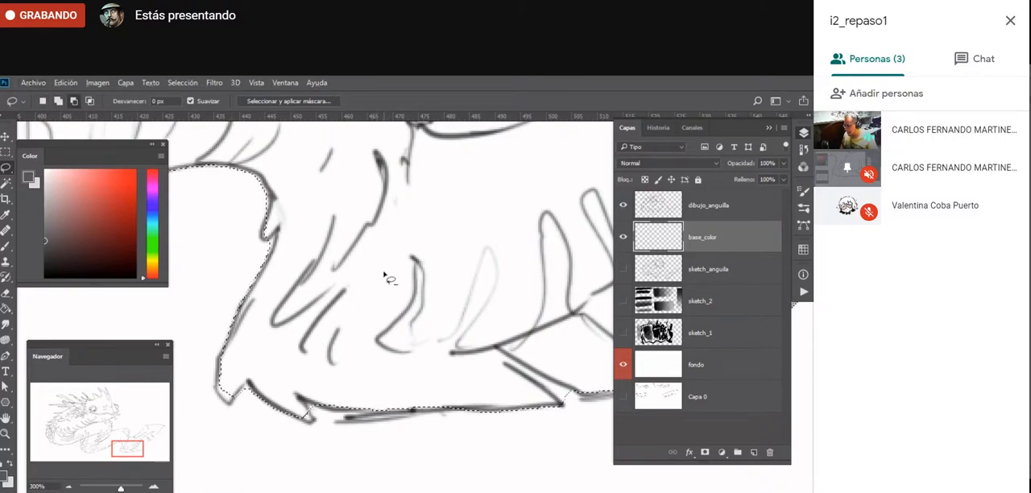
key("shift")
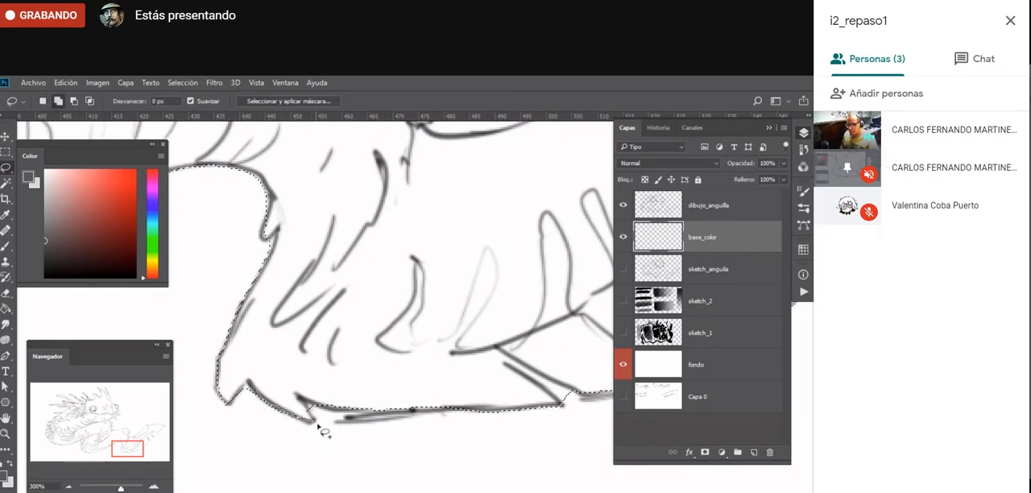
left_click_drag(367, 430, 320, 402)
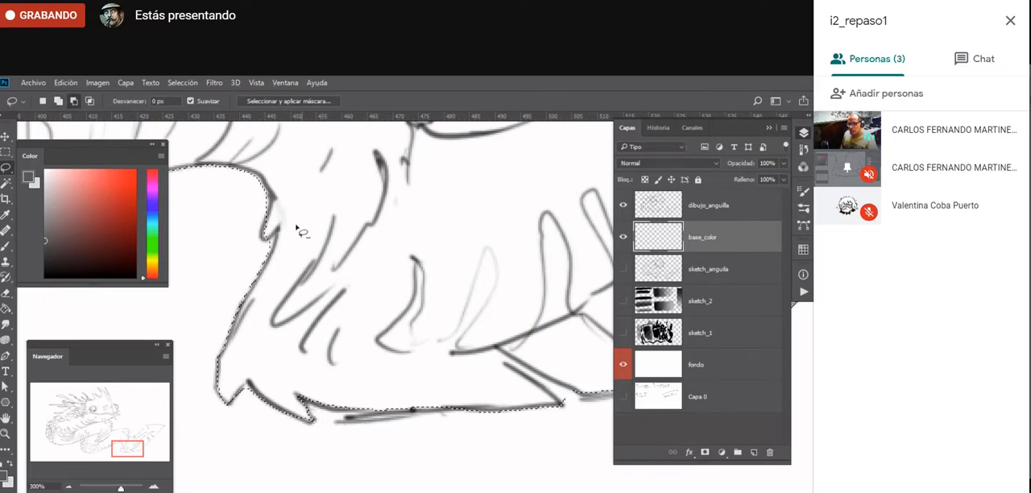
left_click_drag(263, 242, 279, 229)
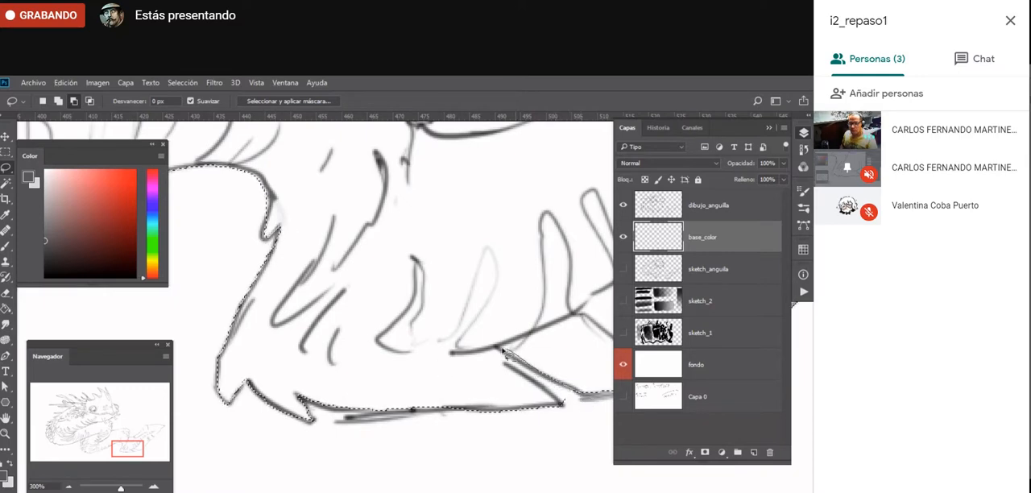
- Subtract the excess selection around the angular notch where the lower coil meets the underside of the tail
mouse_move(550, 442)
left_mouse_down()
mouse_move(188, 476)
mouse_move(339, 481)
left_mouse_up()
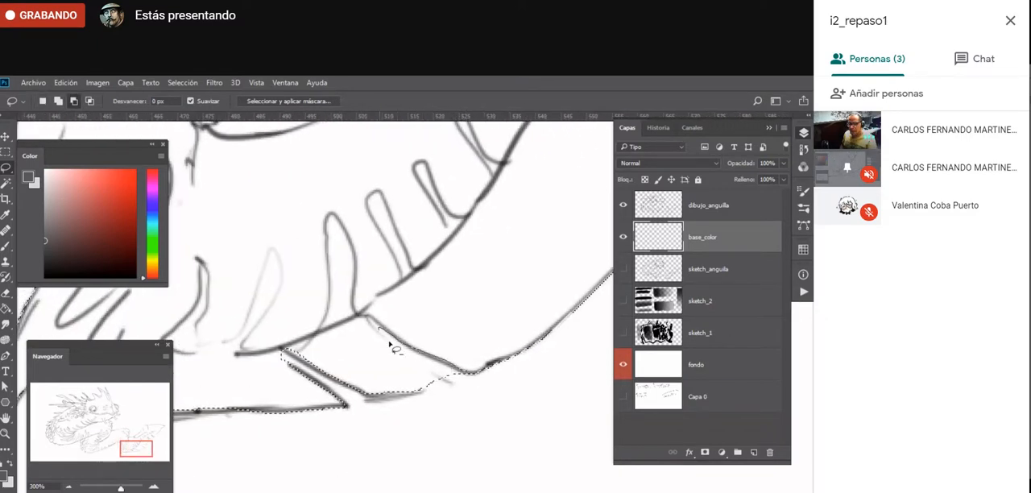
left_click_drag(474, 395, 489, 391)
left_click_drag(488, 276, 258, 443)
key("ctrl+minus")
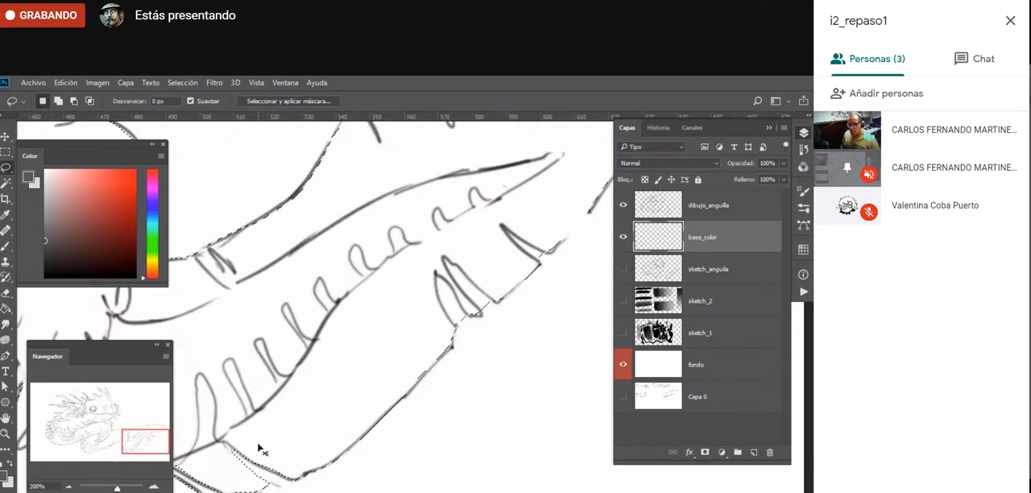
- Subtract the gaps between the spikes on the tail fin's lower edge with the Lasso, adding back the clipped outline beside them
left_click_drag(388, 335, 300, 404)
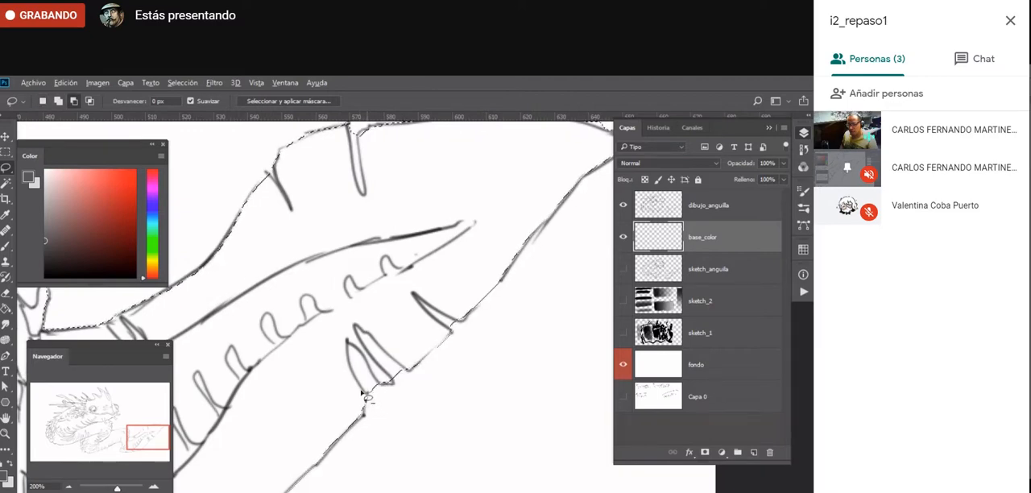
left_click_drag(385, 388, 393, 385)
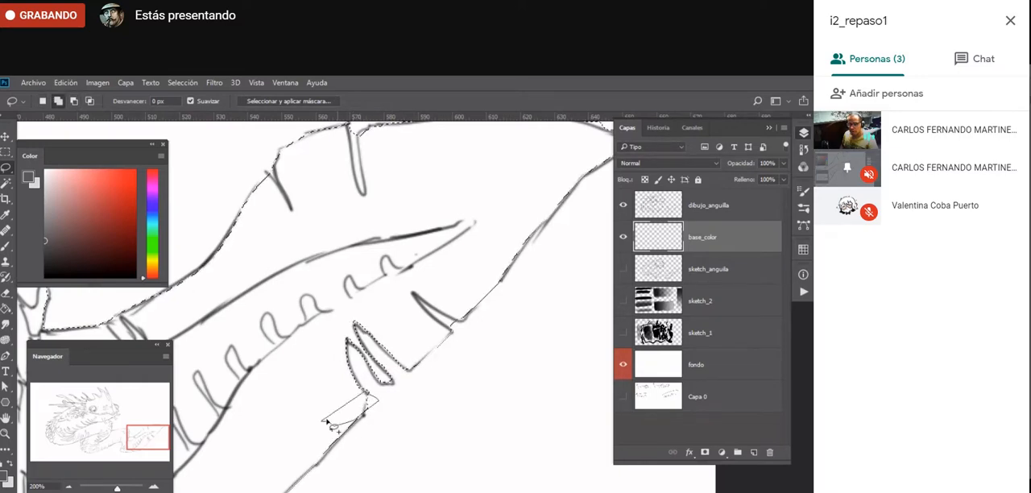
left_click_drag(328, 421, 324, 420)
left_click_drag(498, 348, 370, 416)
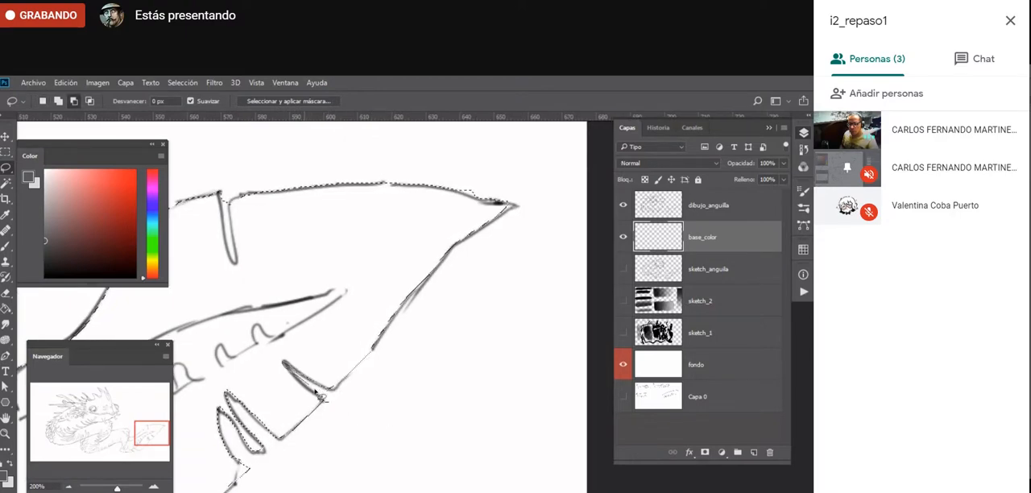
left_click_drag(316, 392, 301, 377)
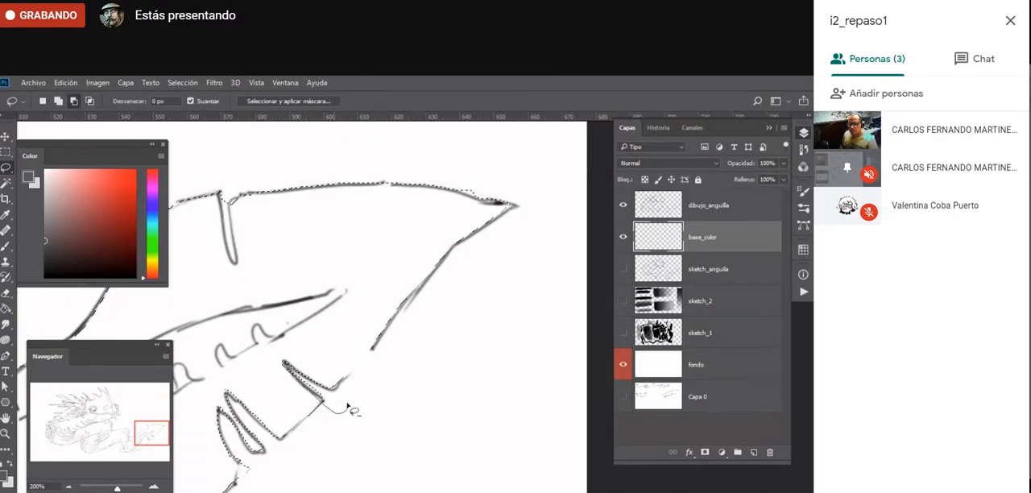
mouse_move(348, 405)
left_mouse_down()
mouse_move(378, 349)
mouse_move(385, 293)
mouse_move(337, 387)
mouse_move(398, 327)
mouse_move(352, 414)
left_mouse_up()
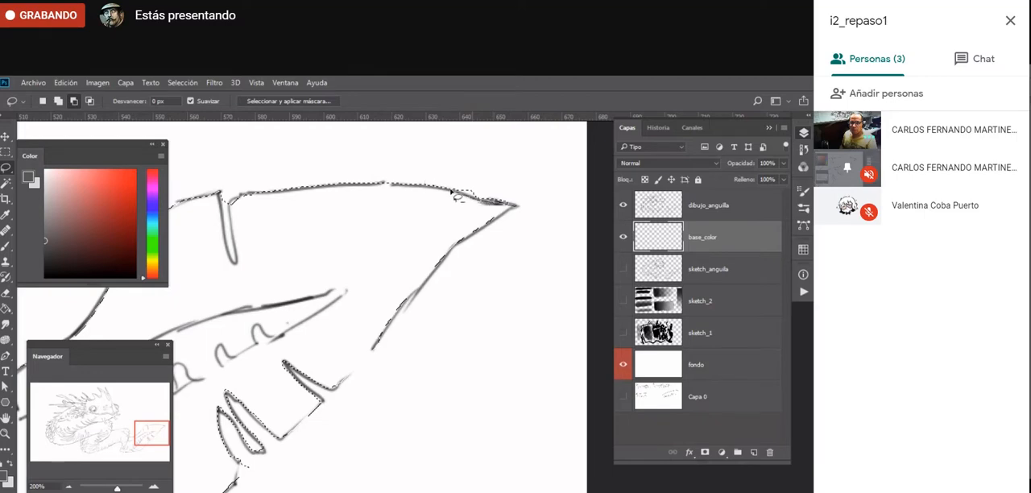
- Fit the selection to the tail fin's pointed tip by adding and subtracting small areas with the Lasso
mouse_move(451, 192)
left_mouse_down()
mouse_move(523, 191)
mouse_move(480, 203)
mouse_move(461, 195)
mouse_move(514, 208)
mouse_move(454, 216)
mouse_move(516, 212)
left_mouse_up()
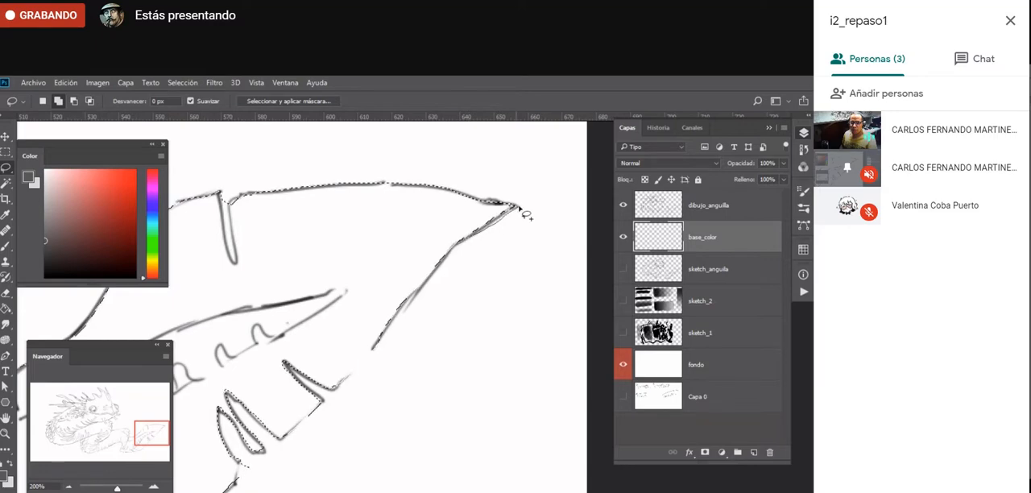
mouse_move(518, 207)
left_mouse_down()
mouse_move(363, 266)
mouse_move(340, 287)
left_mouse_up()
left_click_drag(466, 237, 495, 220)
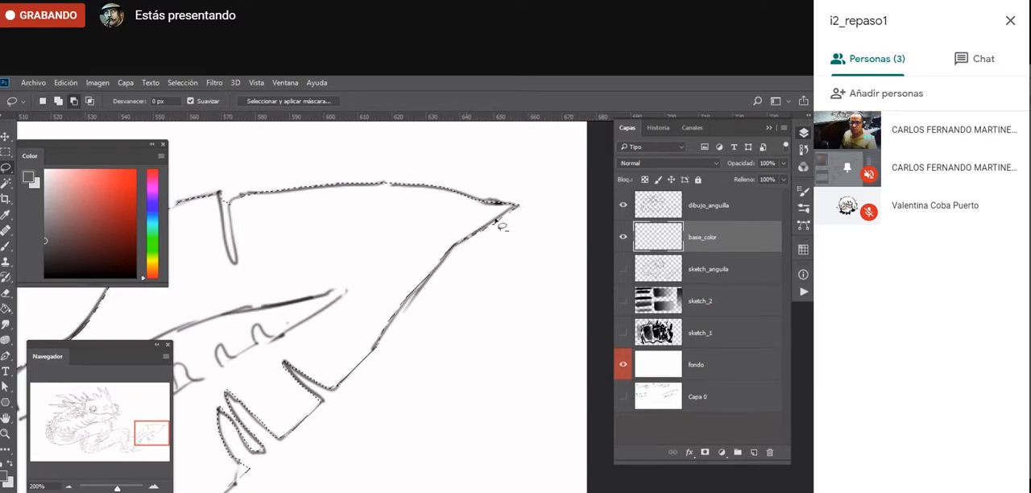
left_click_drag(476, 258, 426, 316)
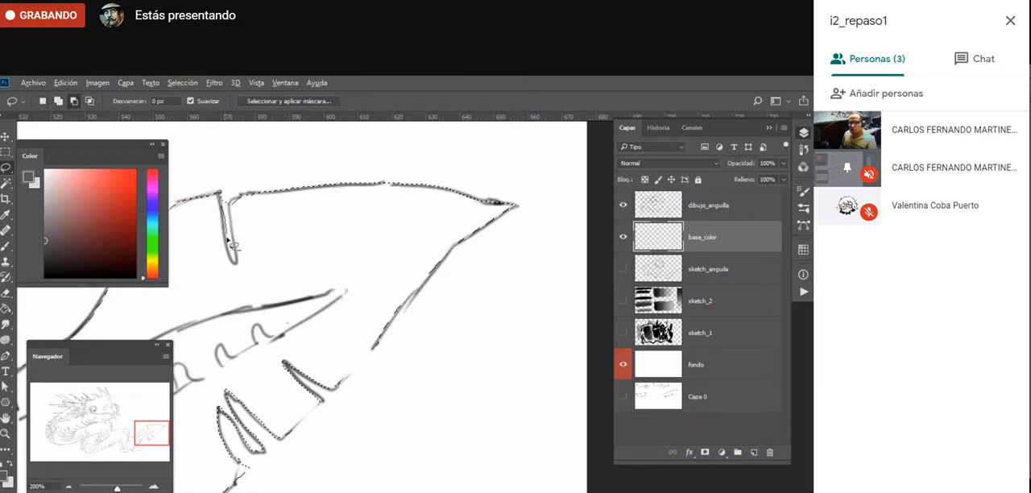
- Subtract the narrow notches along the tail fin's upper edge from the selection
left_click_drag(231, 193, 231, 225)
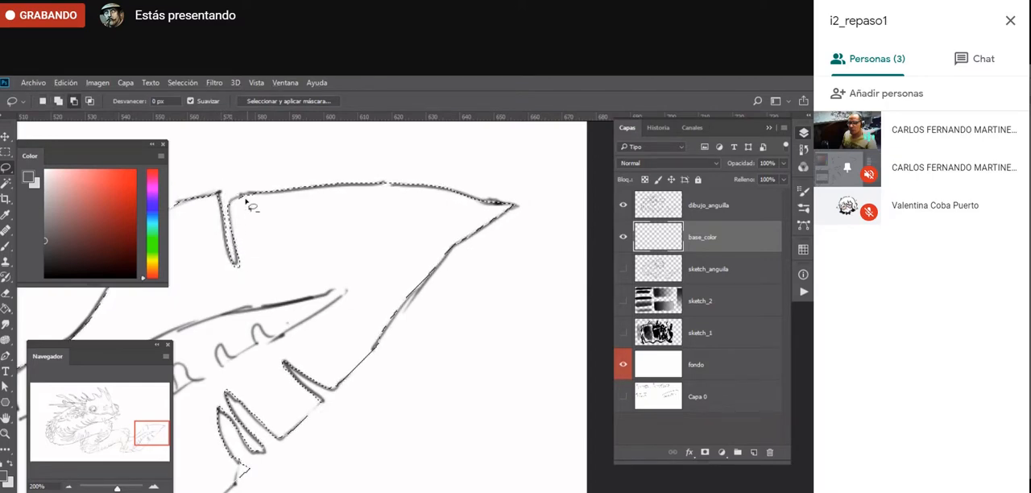
left_click_drag(243, 196, 230, 207, "shift")
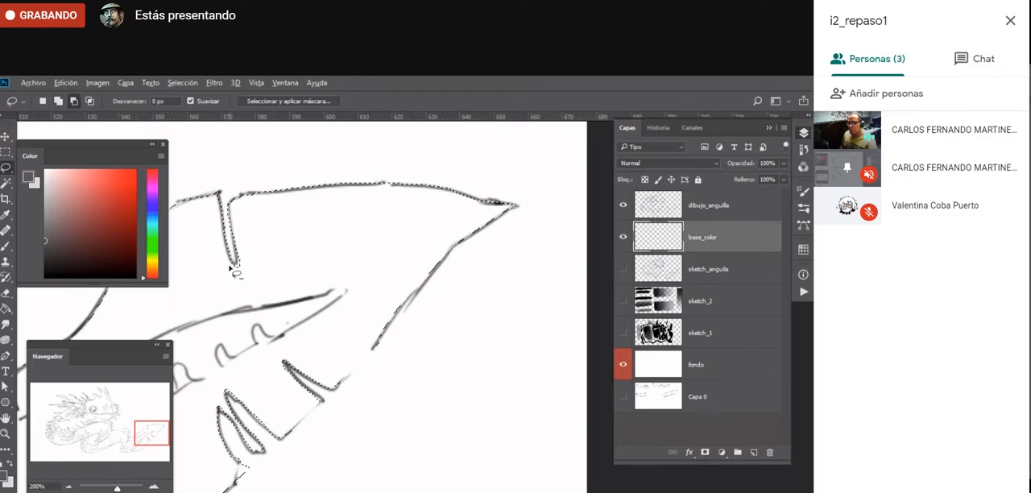
left_click_drag(234, 263, 218, 282)
left_click_drag(333, 177, 533, 140)
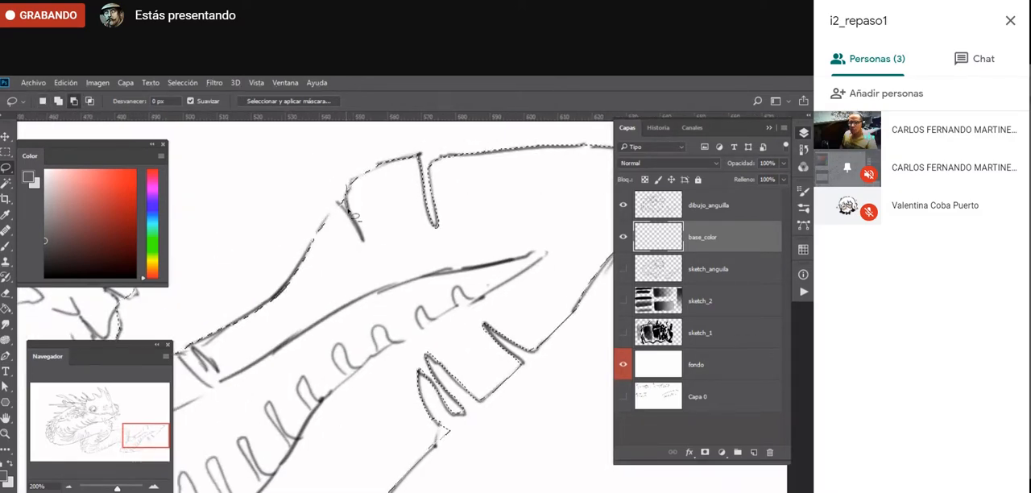
mouse_move(185, 354)
left_mouse_down()
mouse_move(298, 314)
mouse_move(313, 333)
mouse_move(288, 305)
left_mouse_up()
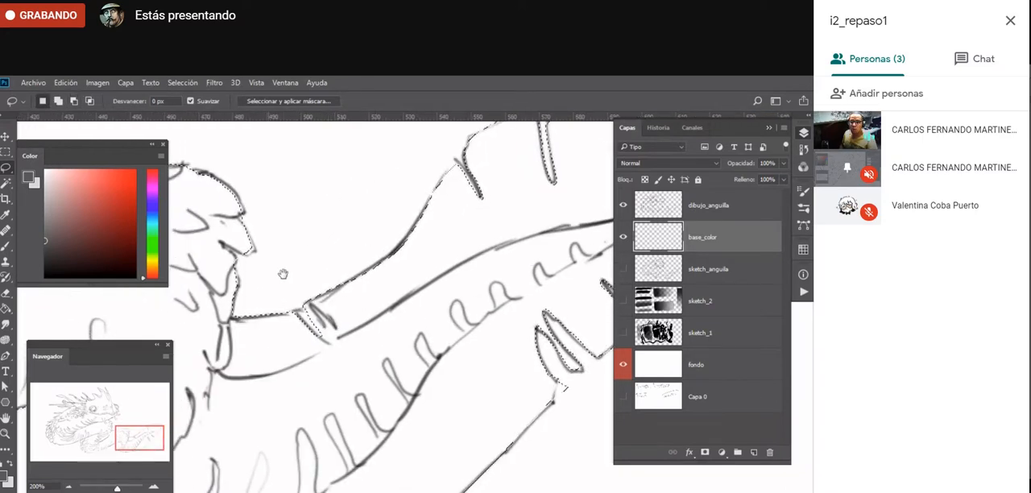
- Correct the selection edge around the scale tips at the bend of the rear coil with the Lasso
mouse_move(247, 258)
left_mouse_down()
mouse_move(423, 315)
mouse_move(377, 300)
left_mouse_up()
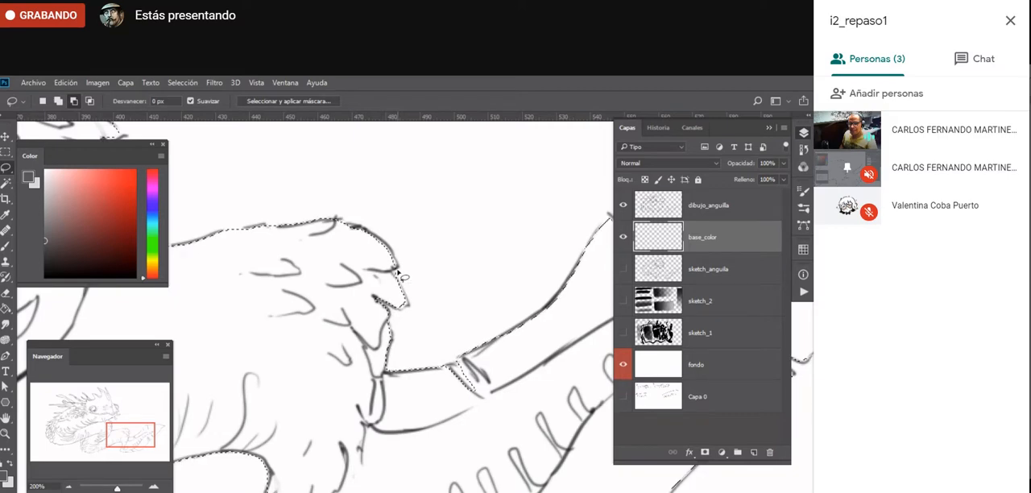
key("shift")
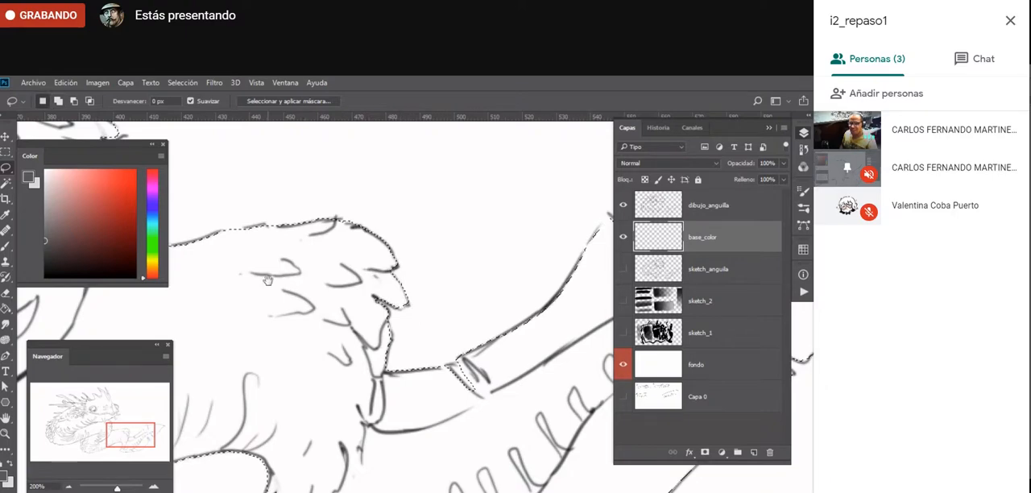
left_click_drag(253, 257, 436, 262)
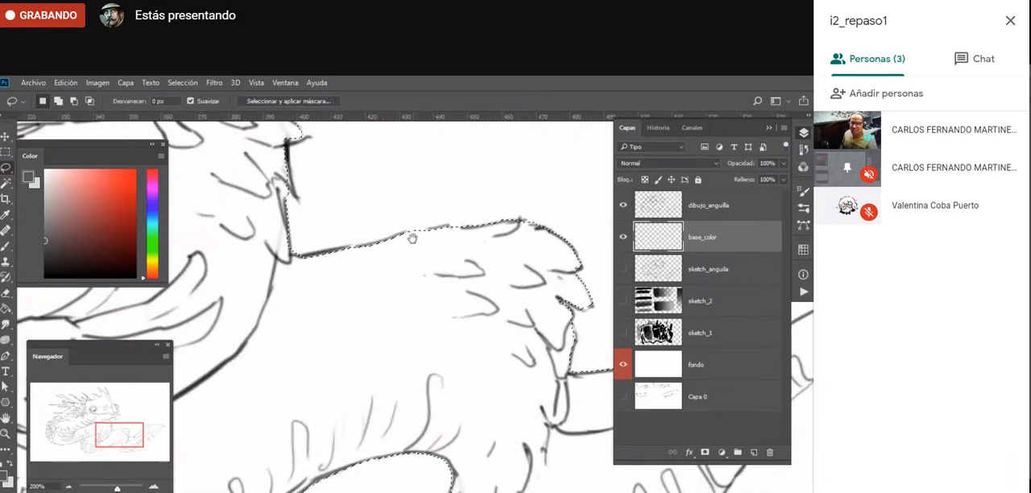
left_click_drag(265, 296, 269, 322)
- Add the small missing area at the mouth, just below the snout, to the selection
scroll(269, 322, "up", 5)
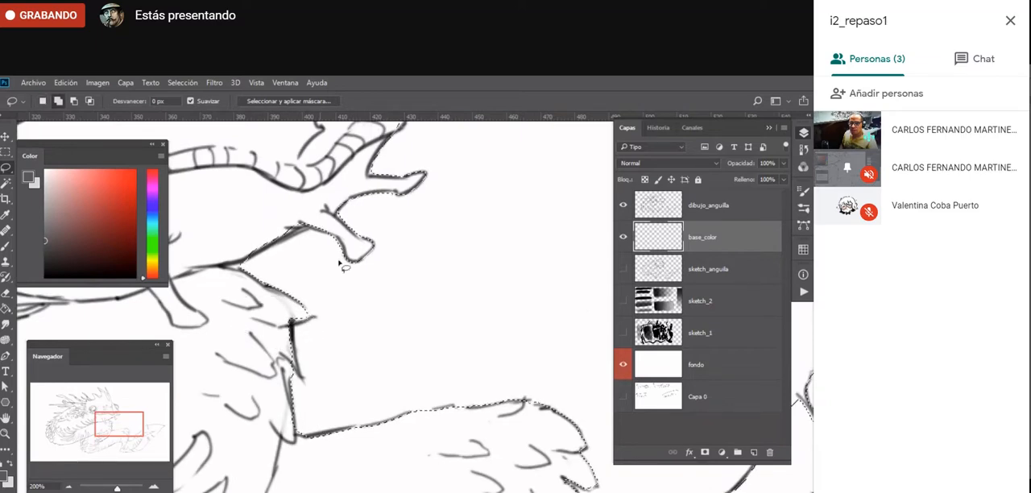
scroll(341, 261, "up", 5)
key("shift")
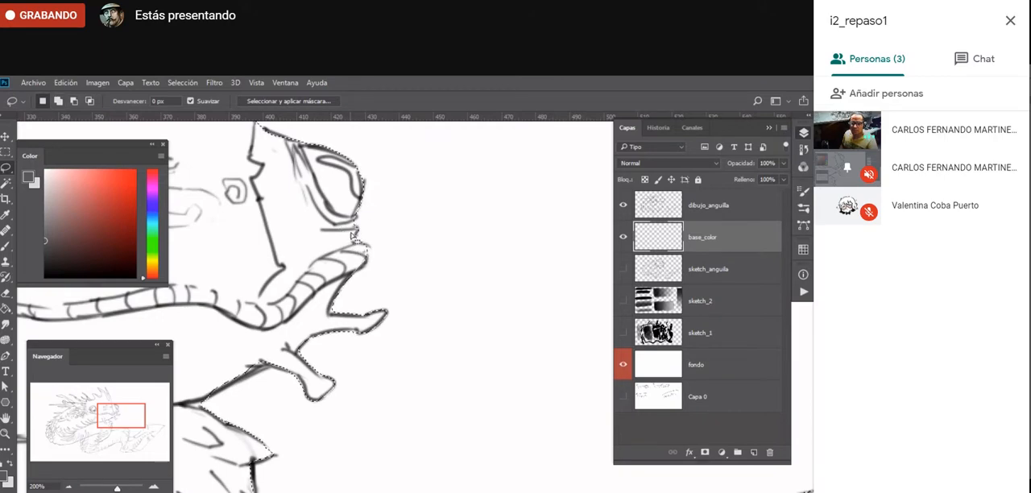
left_click_drag(355, 223, 364, 246)
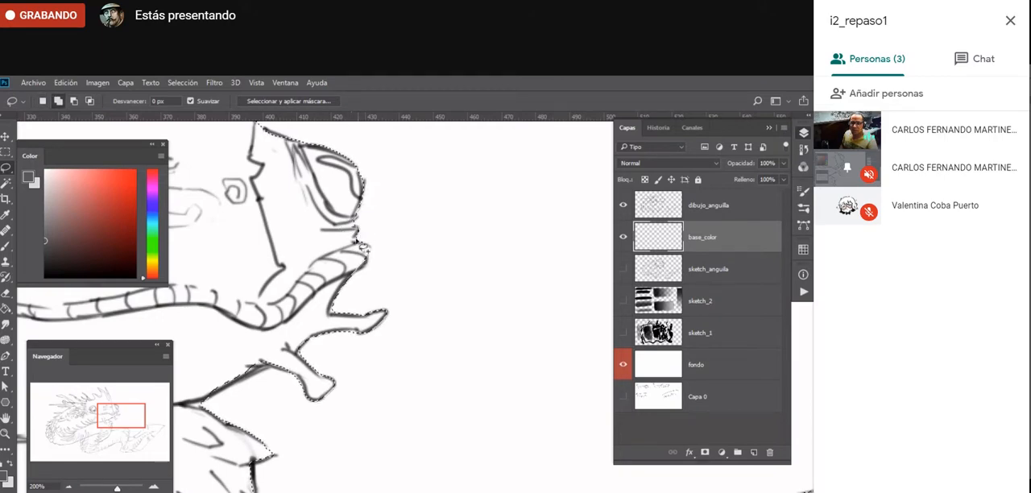
- Check the selection around the head's horns and crest spines, adding missing edge areas with the Lasso
mouse_move(327, 222)
left_mouse_down()
mouse_move(453, 367)
mouse_move(468, 412)
left_mouse_up()
left_click_drag(276, 211, 368, 379)
left_click_drag(274, 311, 391, 279)
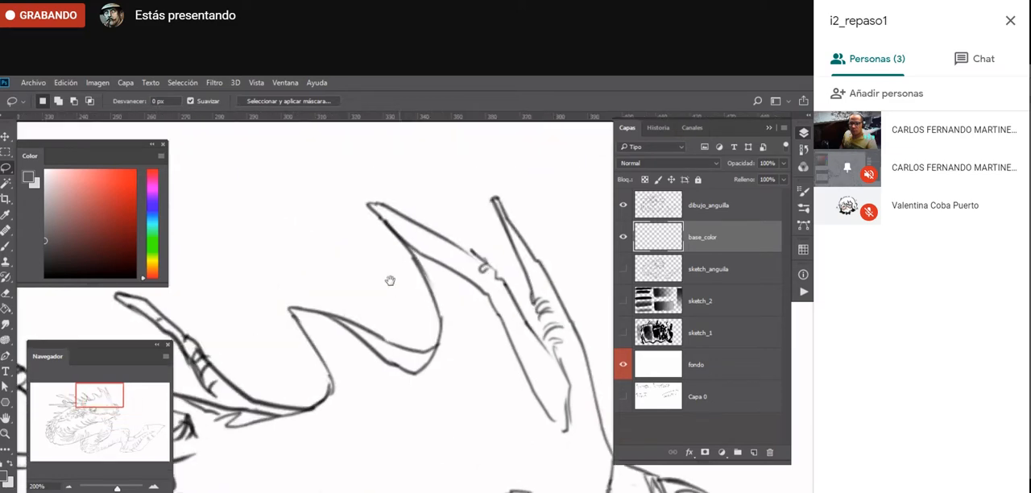
key("shift")
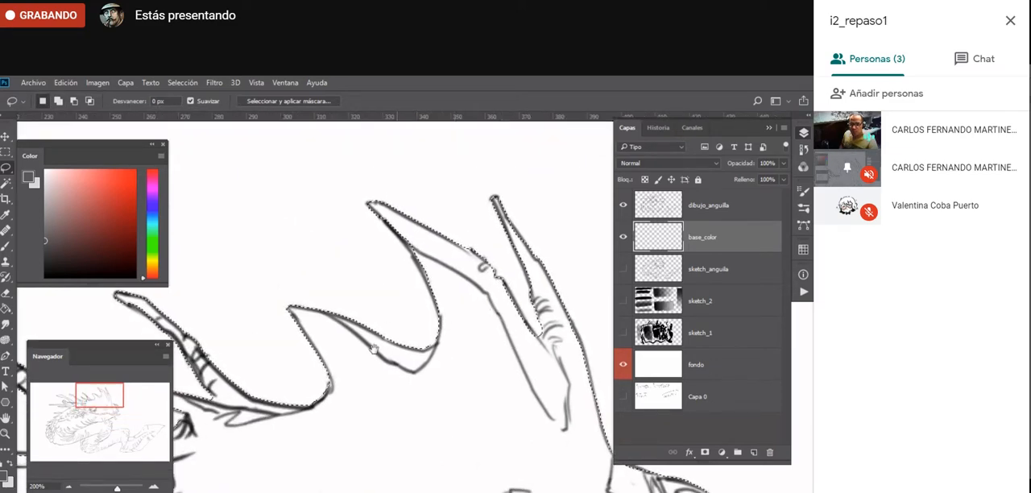
left_click_drag(369, 368, 513, 351)
key("shift")
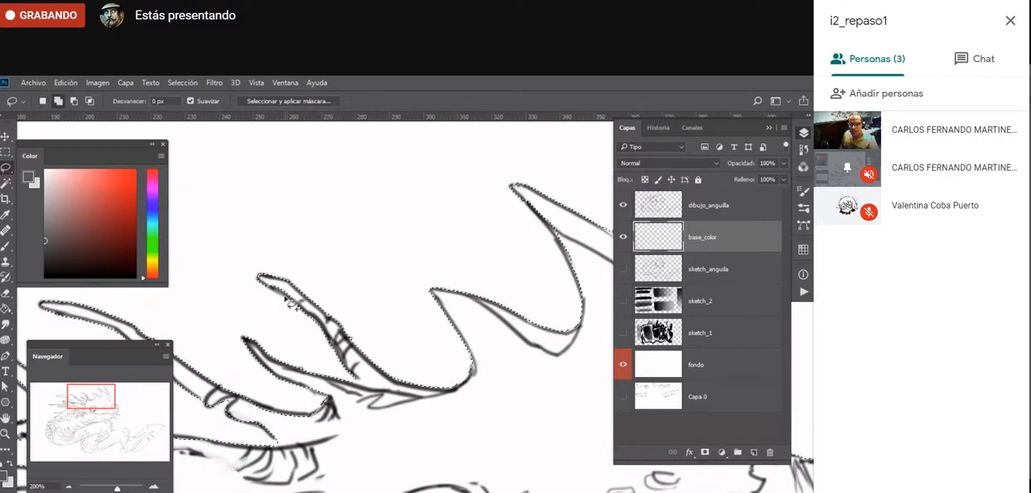
left_click_drag(279, 427, 438, 389)
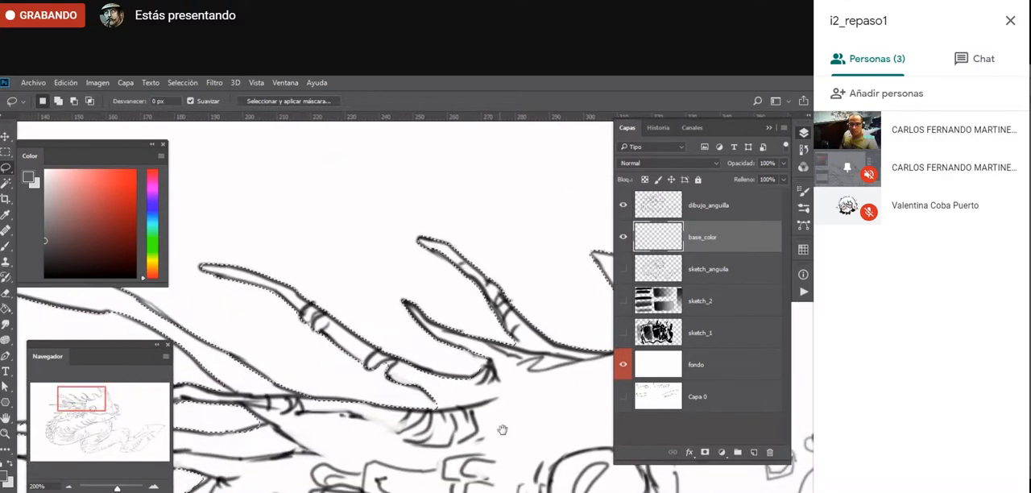
left_click_drag(383, 465, 308, 424)
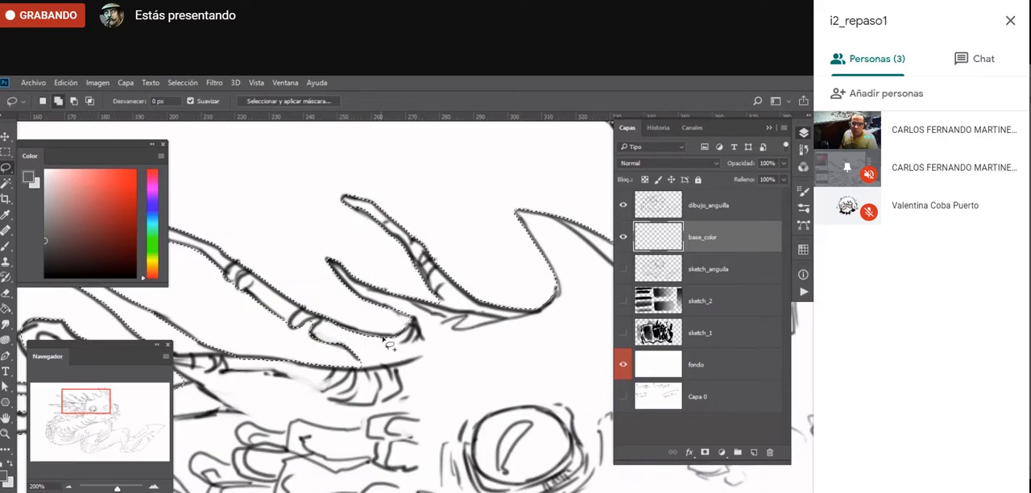
left_click_drag(345, 338, 341, 318)
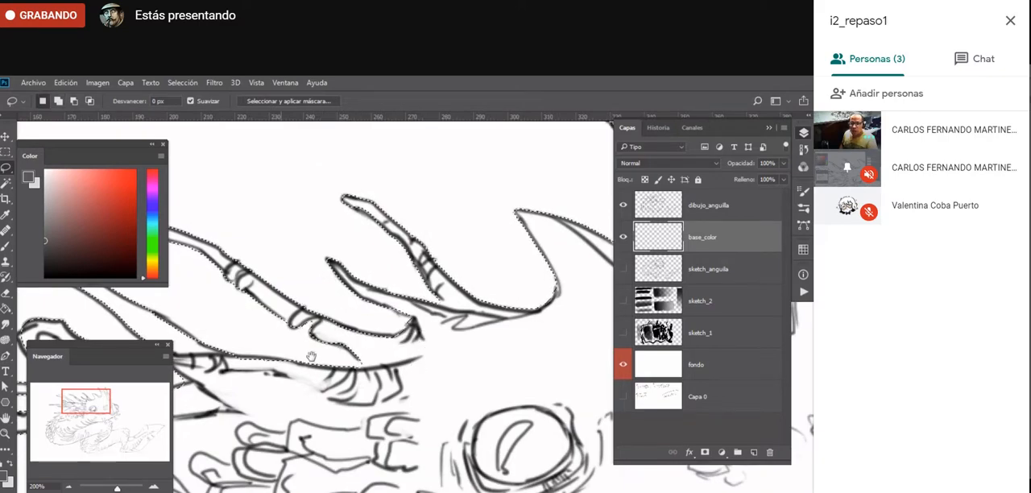
- Check the selection along the rear head filaments and back spines, adding missing edges with the Lasso, and return to the full drawing
left_click_drag(311, 357, 565, 373)
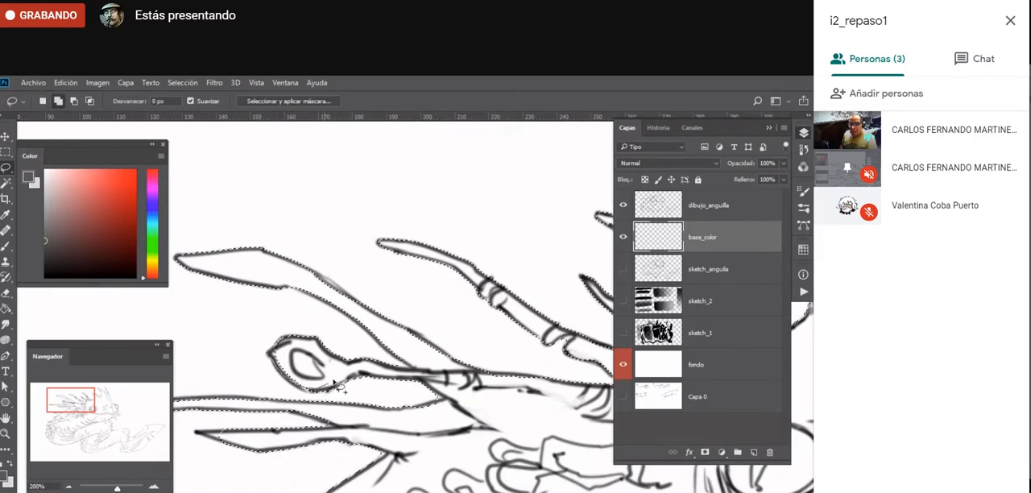
left_click_drag(262, 428, 437, 375)
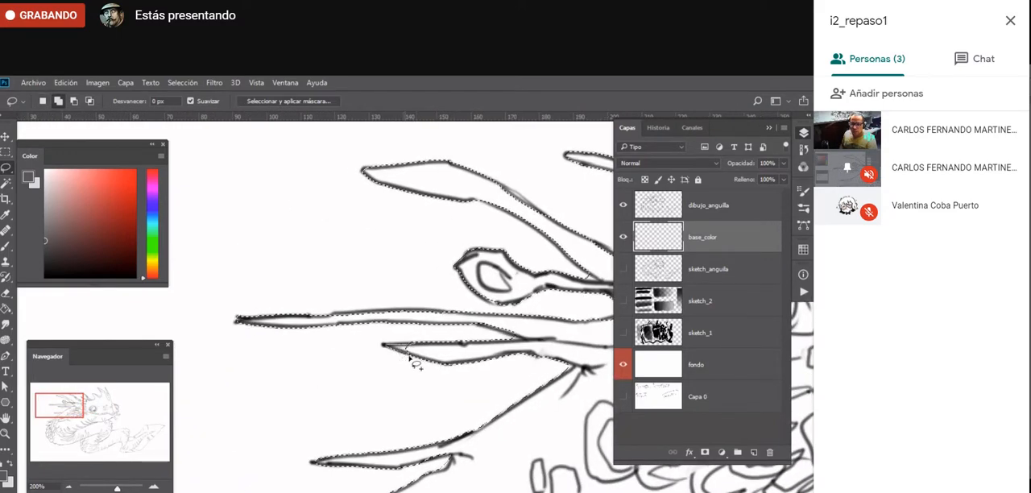
left_click_drag(360, 488, 317, 357)
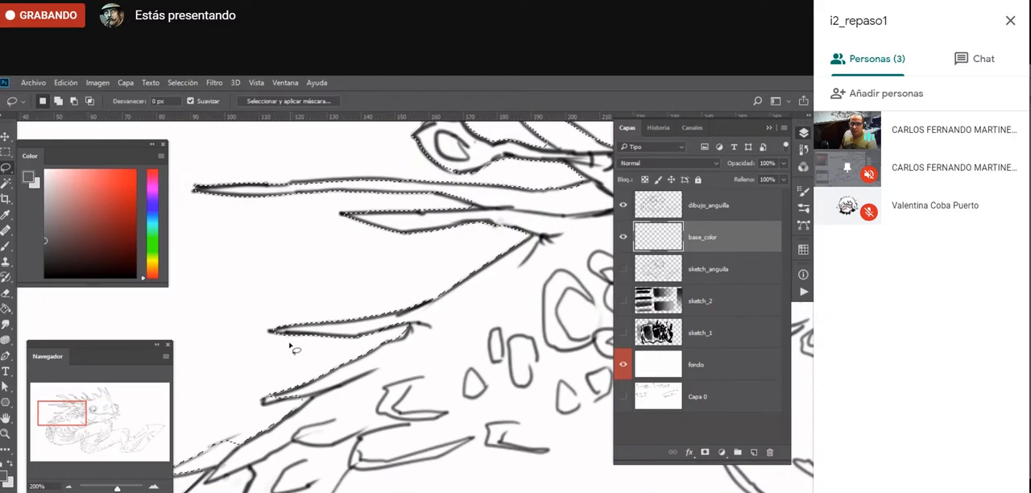
left_click_drag(274, 396, 326, 384)
mouse_move(232, 449)
left_mouse_down()
mouse_move(302, 360)
mouse_move(397, 340)
mouse_move(310, 384)
left_mouse_up()
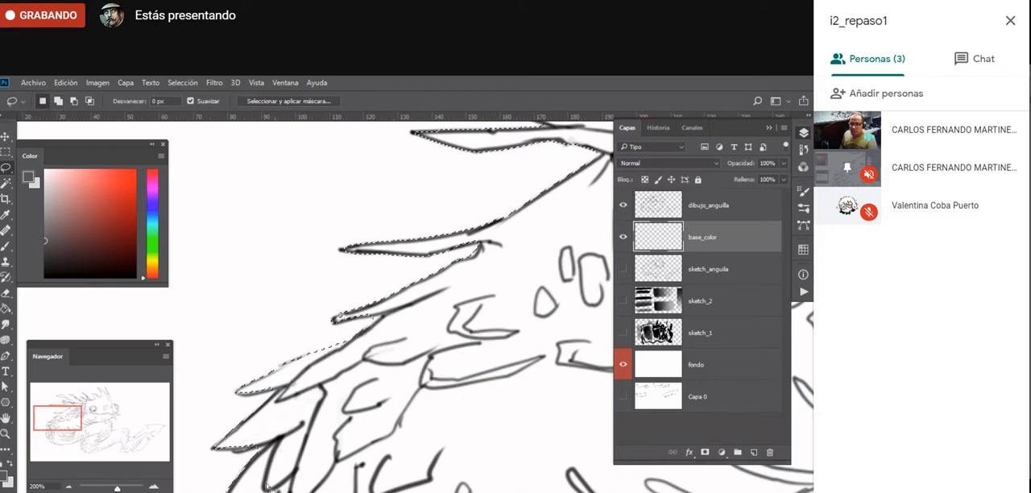
key("alt+space")
left_click(254, 490, "alt")
left_click(254, 490, "alt")
left_click(254, 490, "alt")
left_click_drag(351, 482, 328, 320)
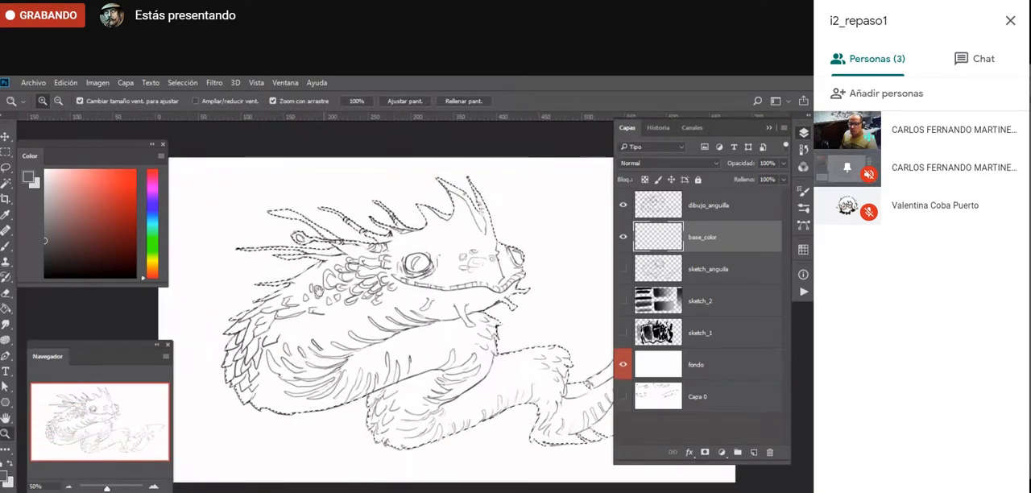
- Try Brush strokes over the creature's back scales on base_color and undo them
key("b")
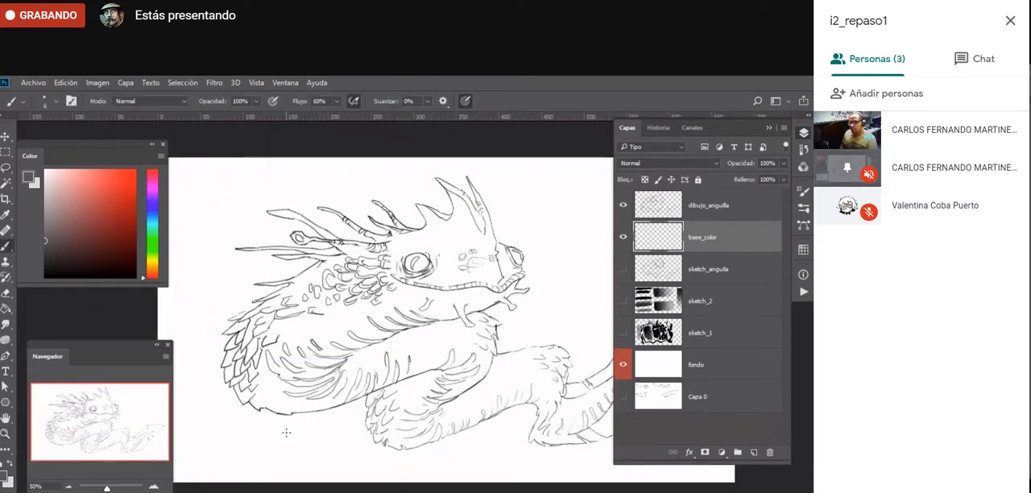
left_click_drag(233, 249, 246, 331)
left_click_drag(211, 226, 242, 330)
key("ctrl+z")
key("ctrl+z")
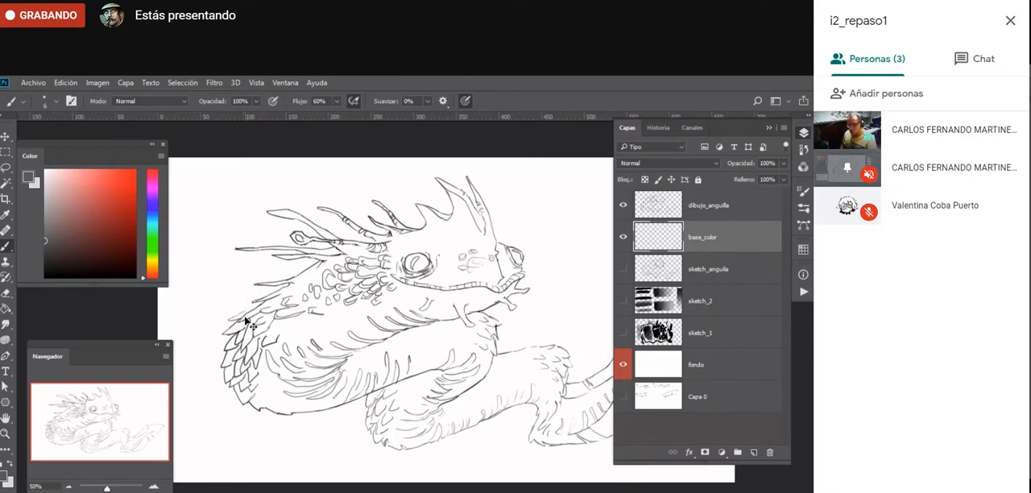
mouse_move(243, 311)
left_mouse_down()
mouse_move(258, 368)
mouse_move(261, 346)
left_mouse_up()
key("ctrl+z")
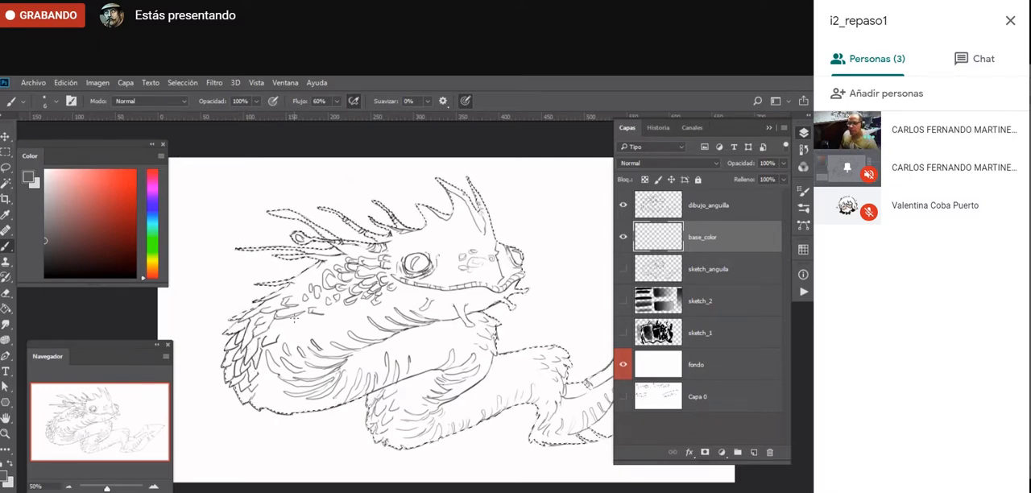
- Deselect the creature's outline
key("ctrl+d")
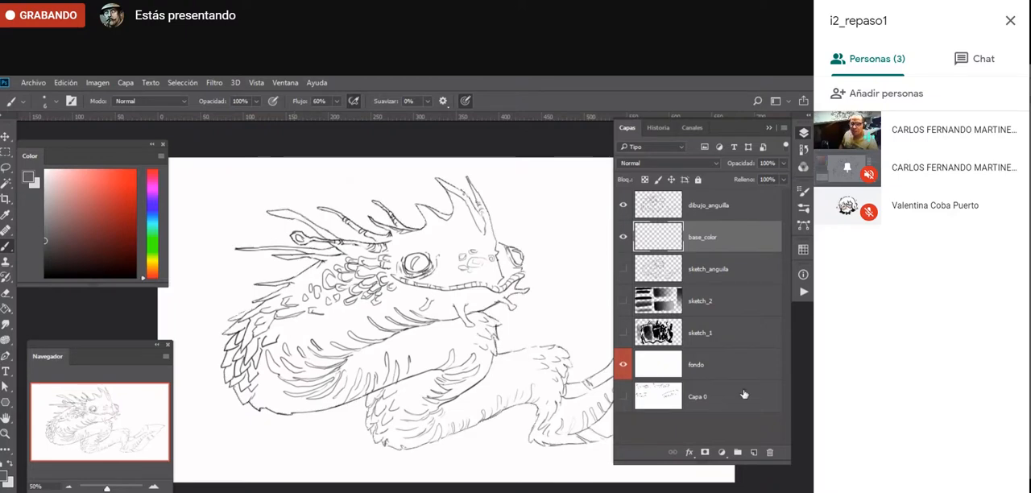
- Create a new layer above base_color and handwrite the notes "CTRL+D" and "CTRL+↑+D" beside the creature's head spines
left_click(752, 453)
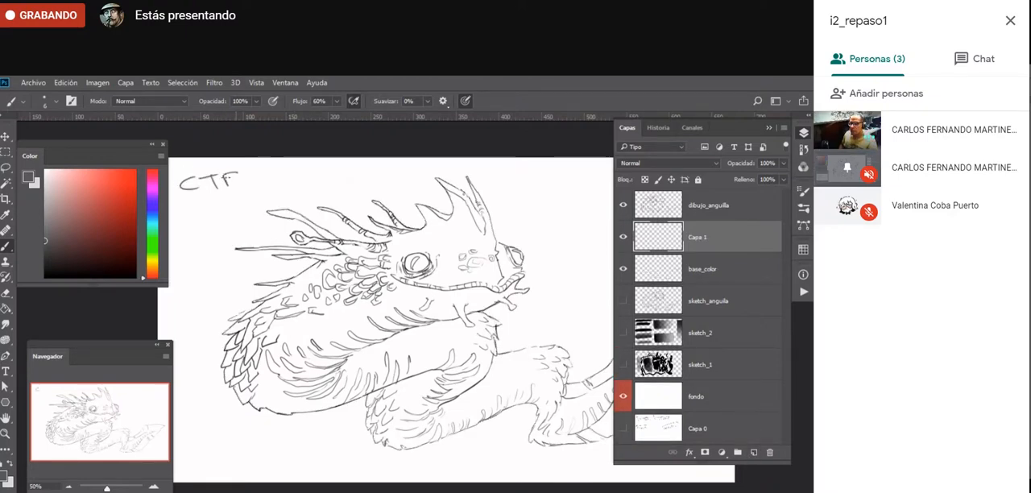
left_click_drag(228, 180, 238, 187)
left_click_drag(241, 171, 257, 184)
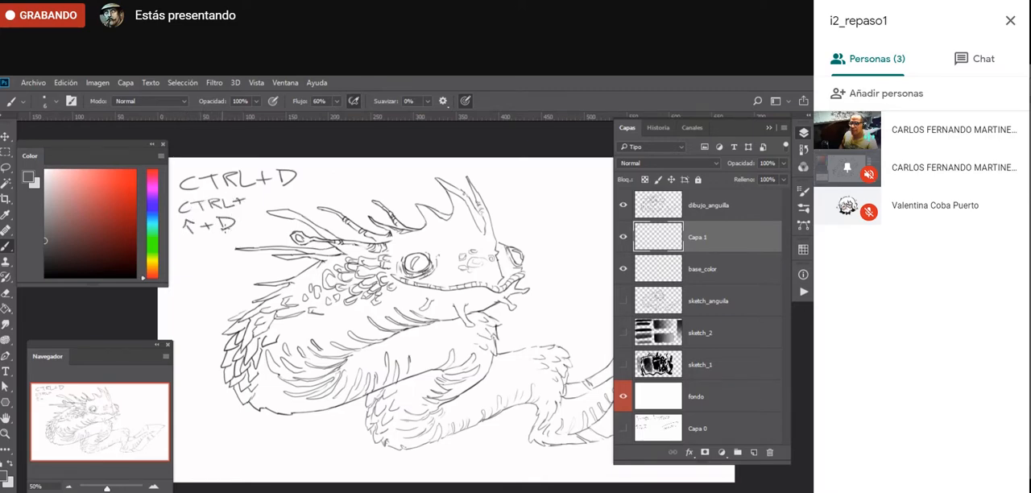
- Enclose the handwritten shortcut notes in a Lasso selection and switch to the Move tool
key("l")
left_click_drag(248, 215, 192, 242)
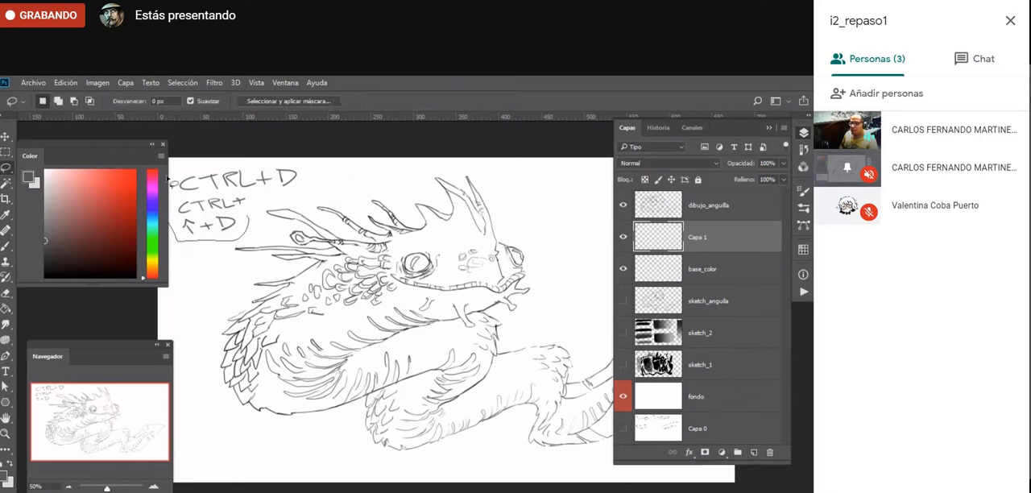
mouse_move(168, 181)
left_mouse_down()
mouse_move(303, 168)
mouse_move(279, 201)
left_mouse_up()
key("v")
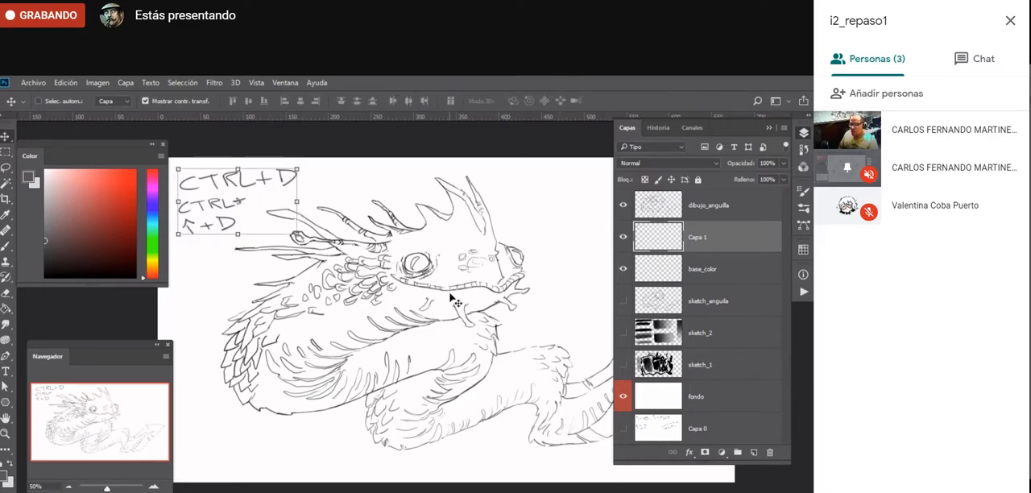
- Hide the handwritten notes' layer, deselect the area around the notes, and show the layer again
left_click(623, 237)
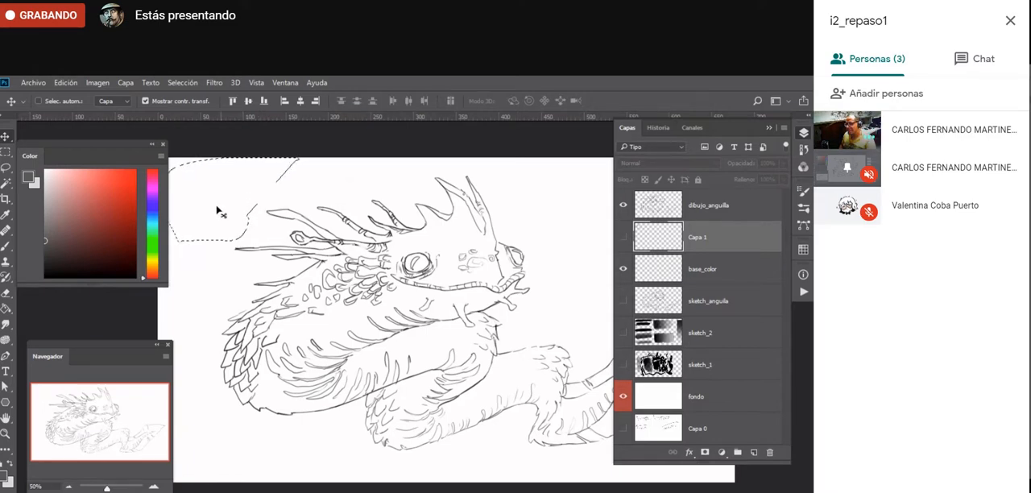
key("ctrl")
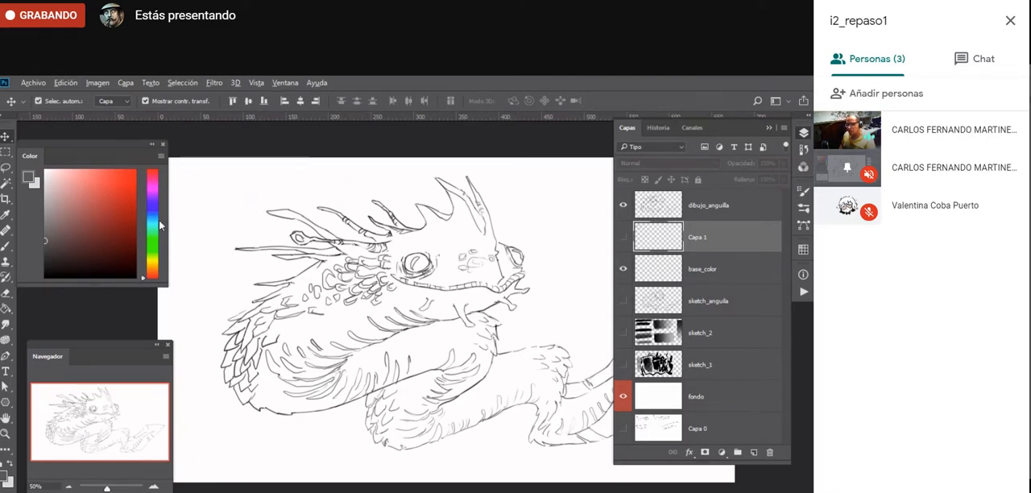
key("ctrl+d")
key("ctrl+comma")
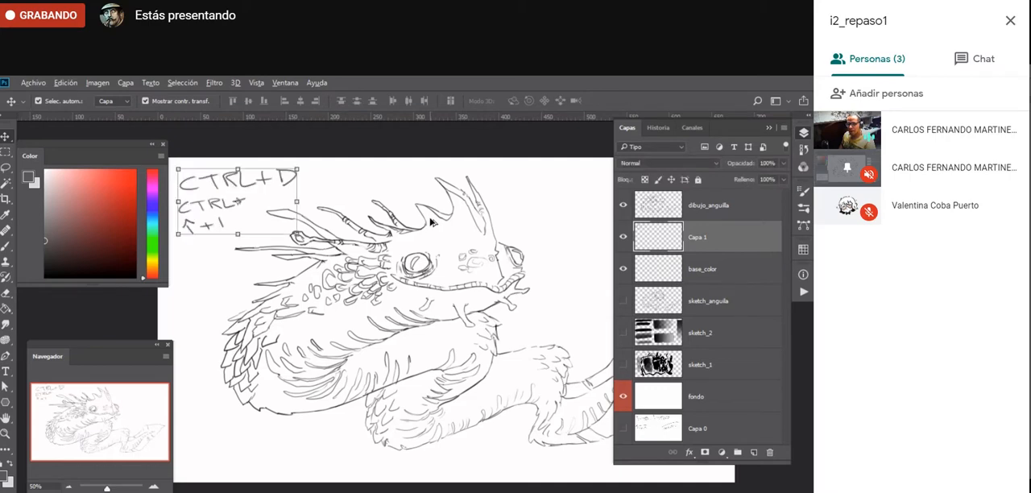
- Undo the handwritten notes and their layer, stepping back far enough to restore the creature's outline selection
key("ctrl+alt+z")
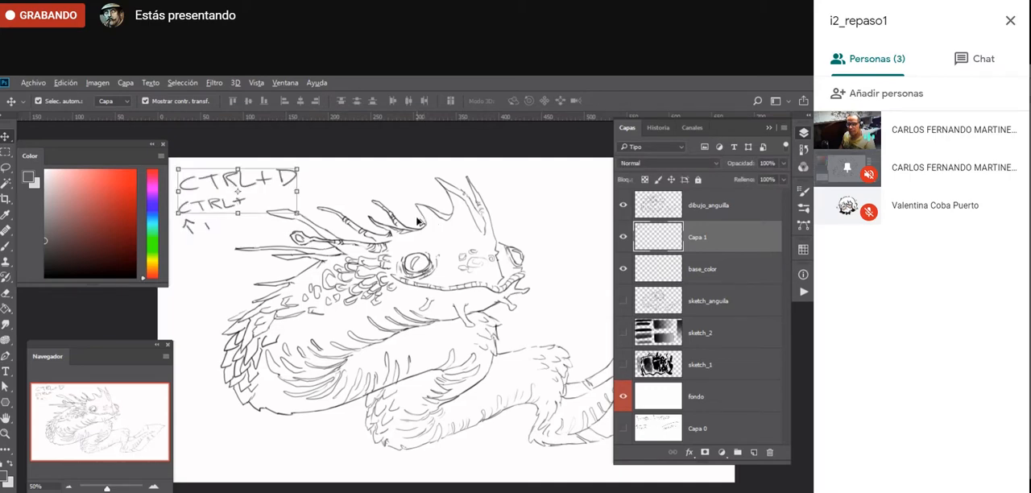
key("ctrl+alt+z")
key("ctrl+alt+z")
key("ctrl+alt+z")
key("ctrl+alt+z")
key("ctrl+alt+z")
key("ctrl+alt+z")
key("ctrl+alt+z")
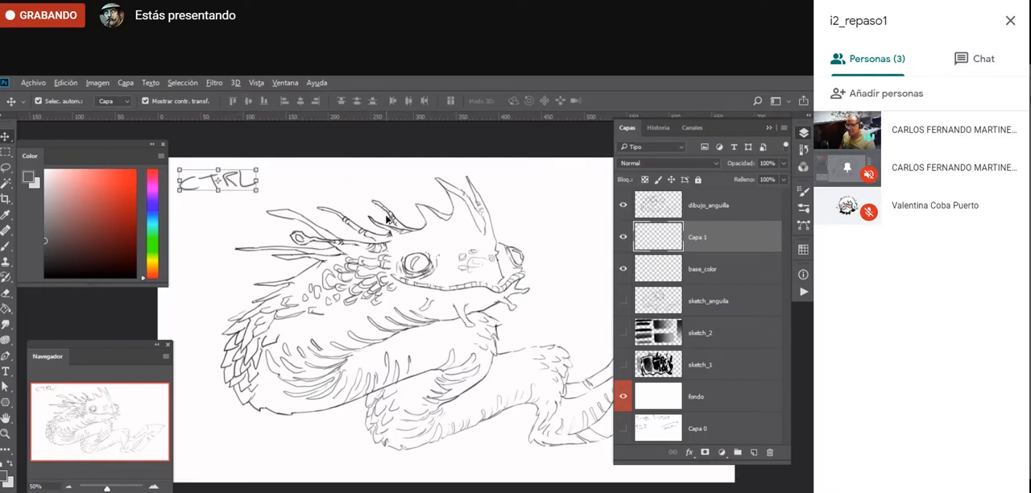
key("ctrl+alt+z")
key("ctrl+alt+z")
key("ctrl+alt+z")
key("ctrl+alt+z")
key("ctrl+alt+z")
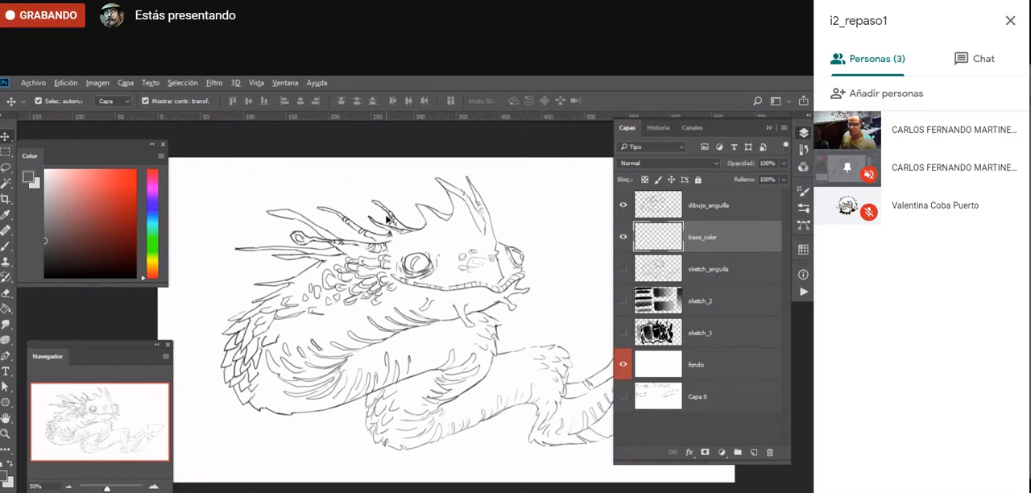
key("ctrl+alt+z")
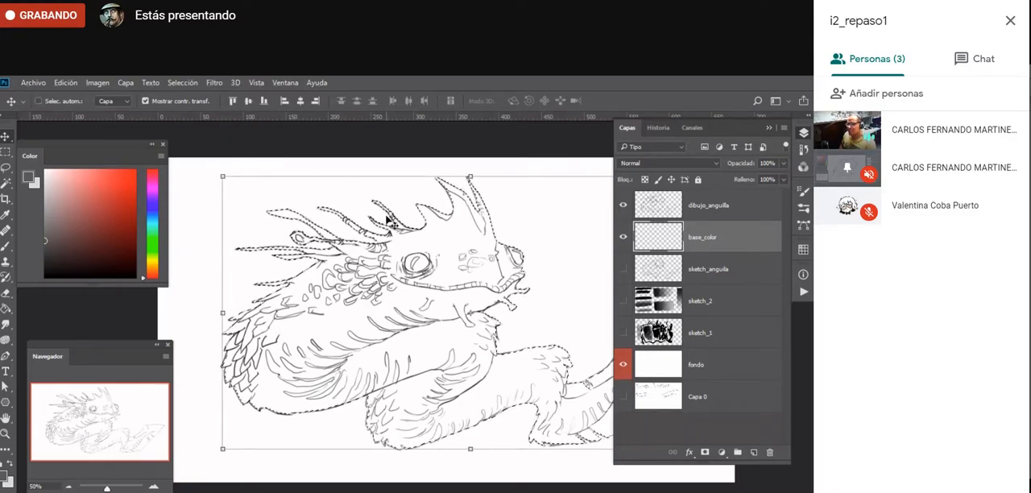
- Open the Save Selection settings for the creature's outline selection
left_click(182, 83)
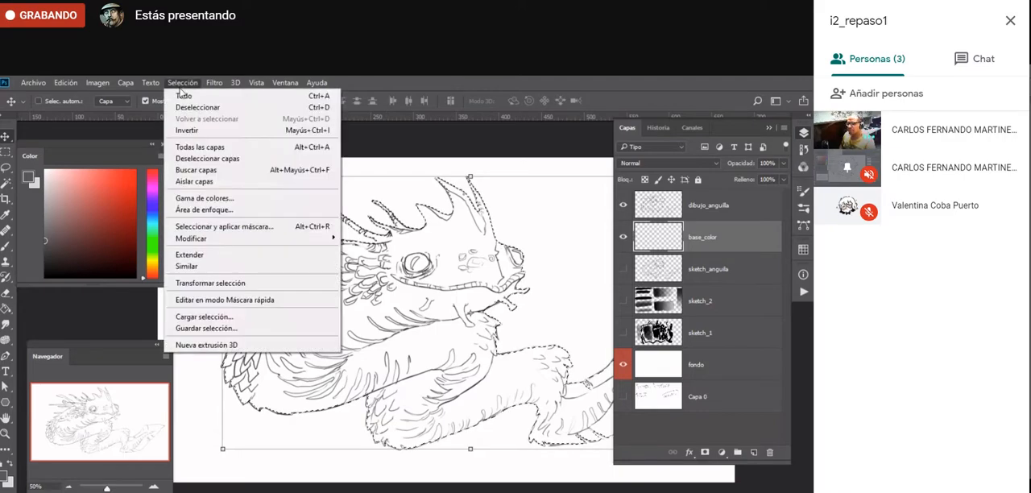
left_click(230, 328)
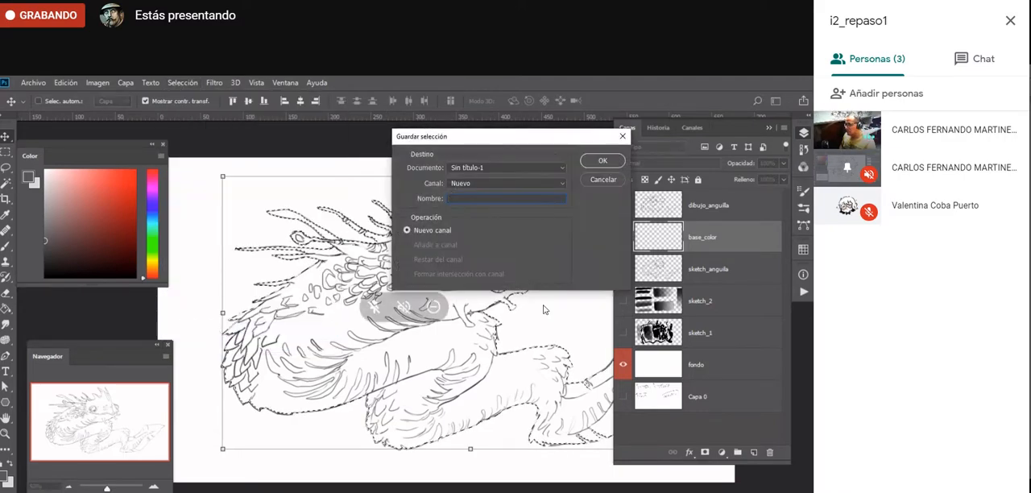
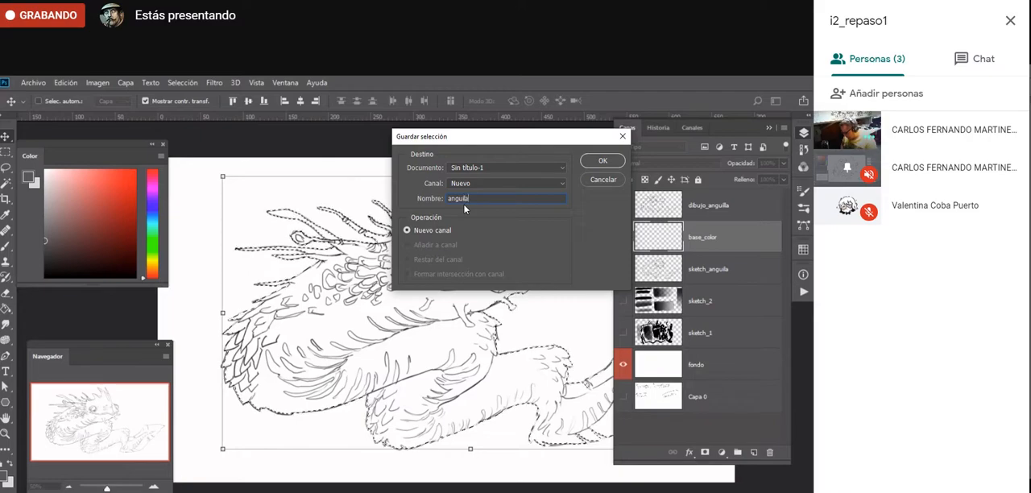
- Save the creature's outline selection as a new channel named anguila_silueta and deselect it
type("anguila_silueta")
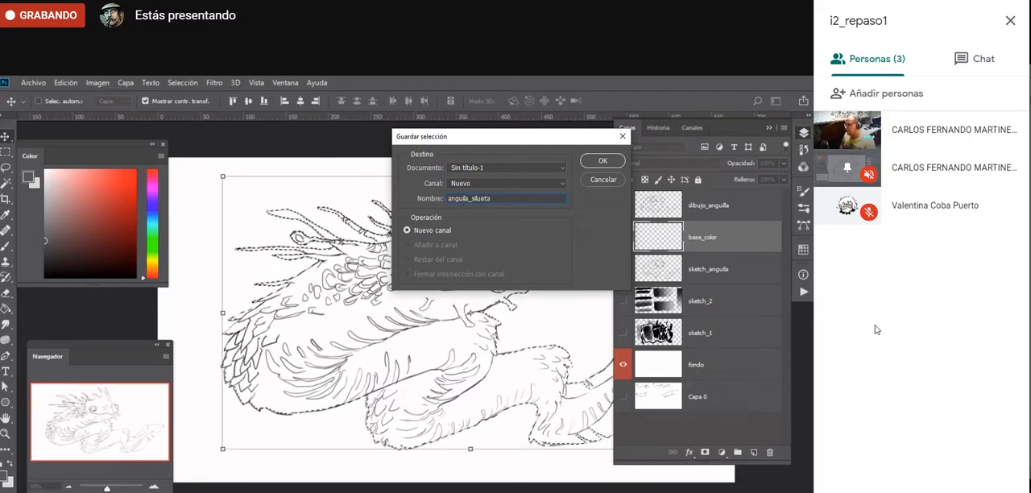
left_click(603, 160)
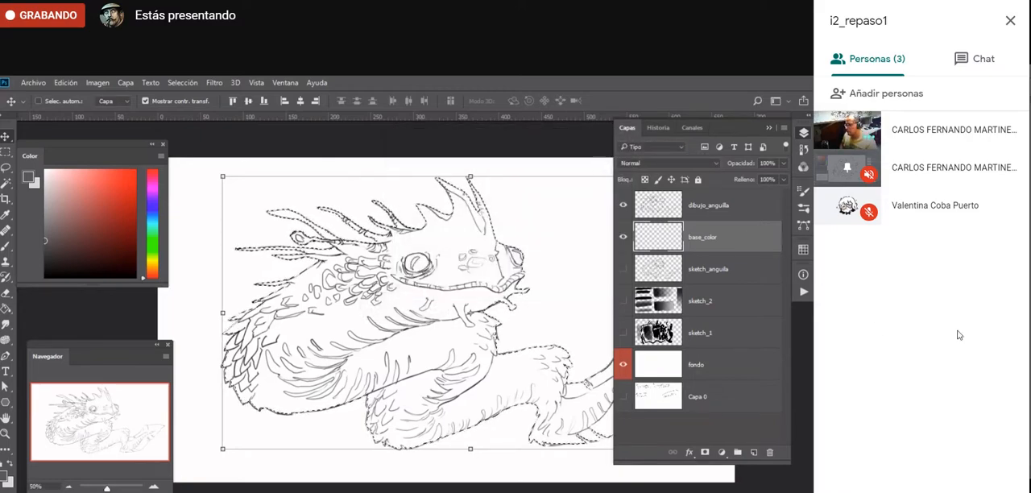
key("ctrl+d")
- Enclose the spines behind the creature's head in a Lasso selection and discard that selection
key("l")
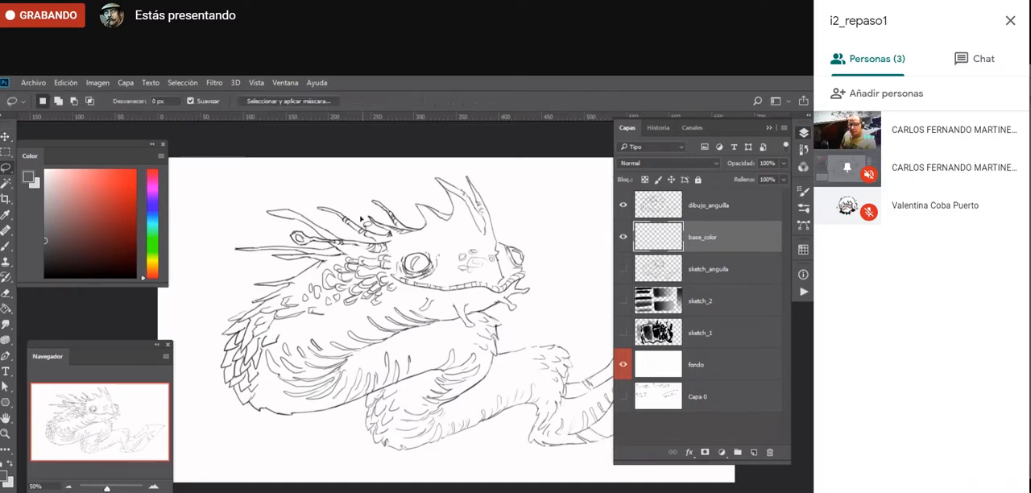
left_click_drag(341, 236, 302, 242)
key("ctrl+d")
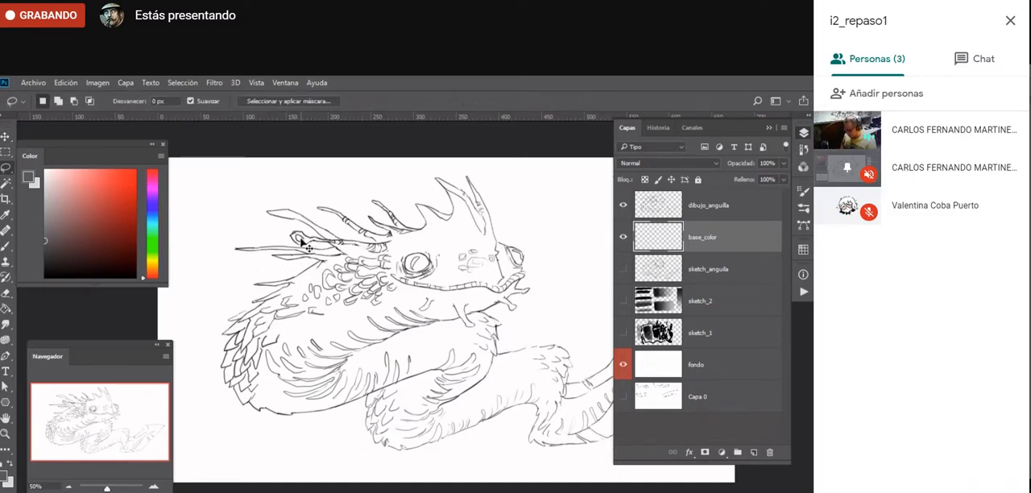
key("ctrl+z")
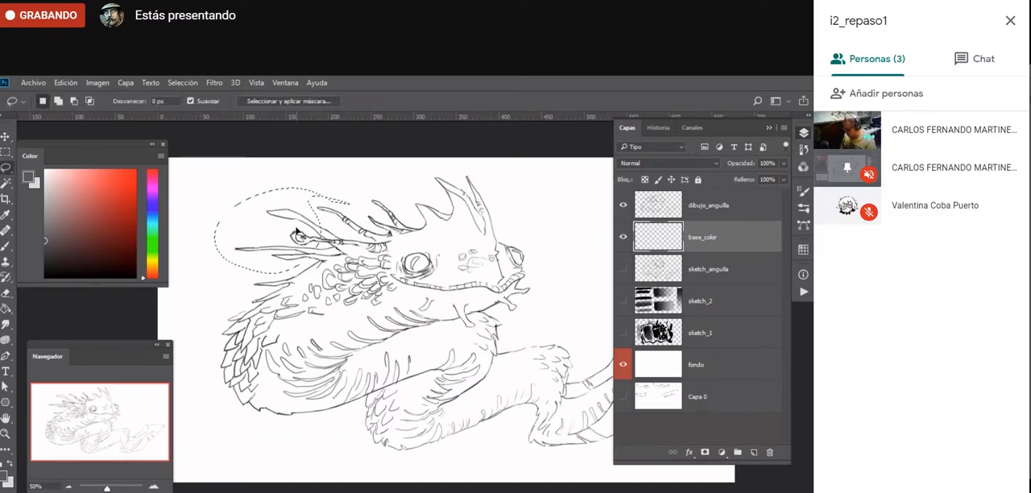
key("ctrl+d")
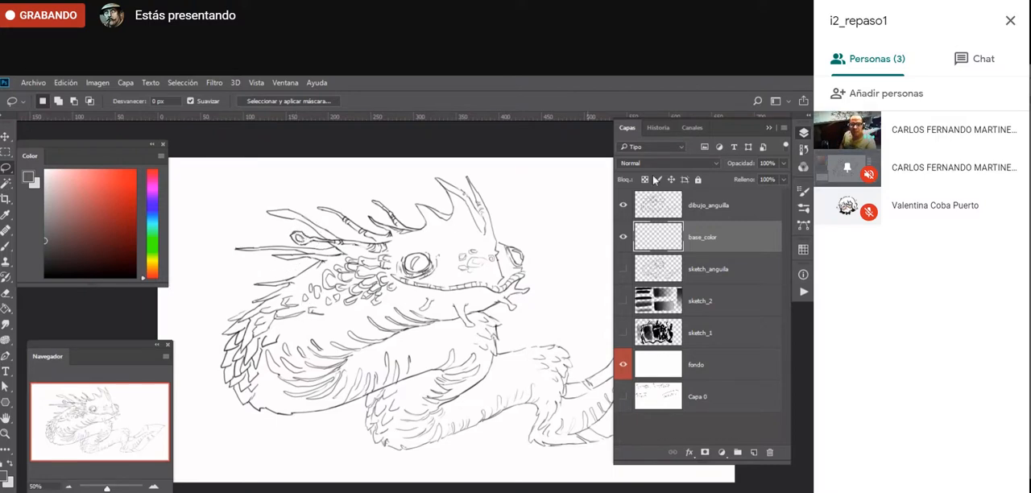
- Show the saved anguila_silueta channel over the drawing and load it as a selection
left_click(804, 167)
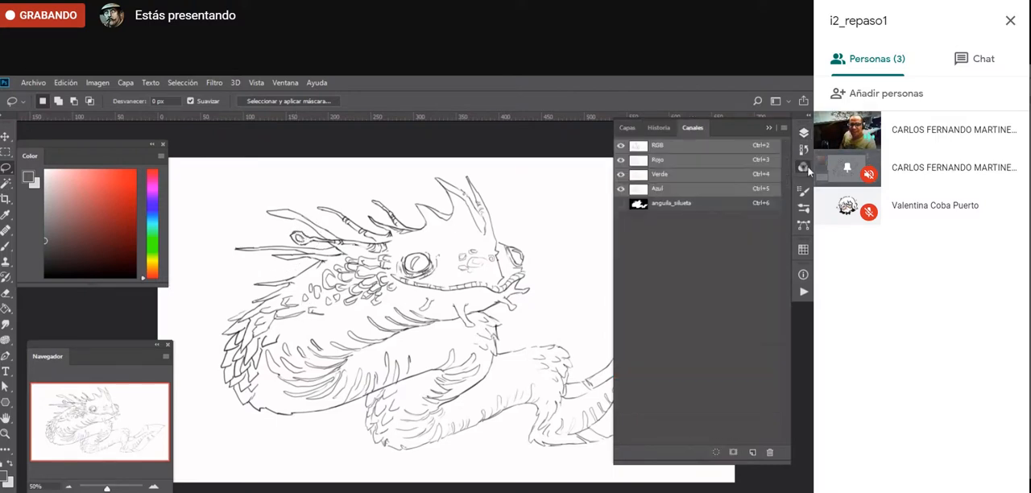
left_click(286, 83)
left_click(690, 251)
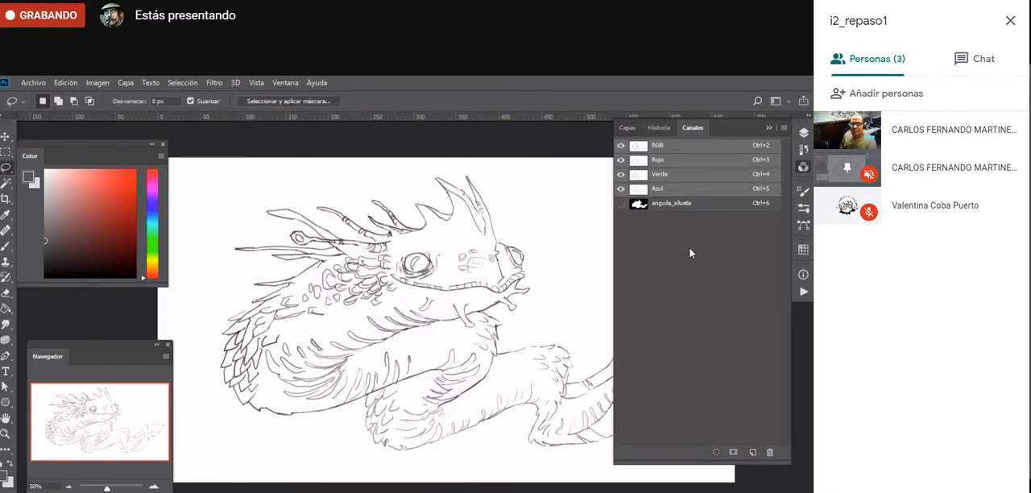
left_click(620, 205)
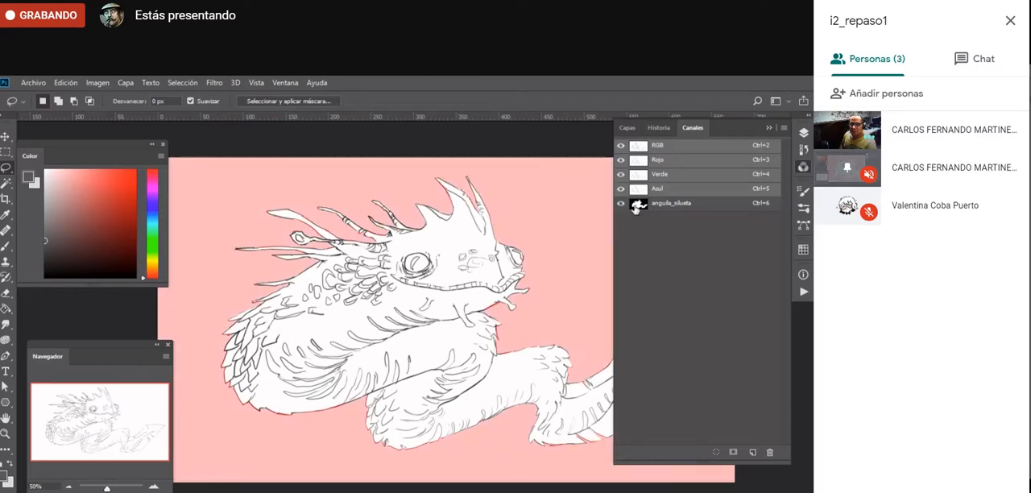
left_click(637, 204)
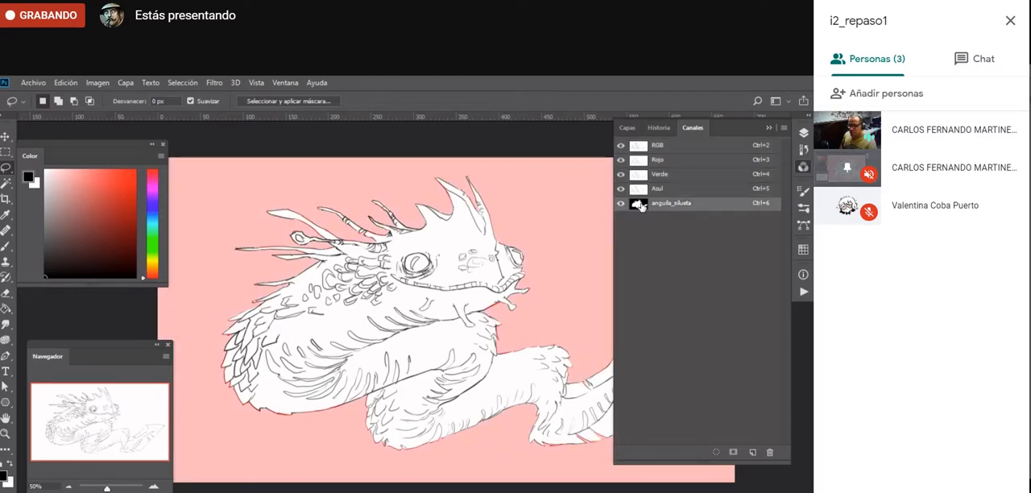
left_click(637, 205, "ctrl")
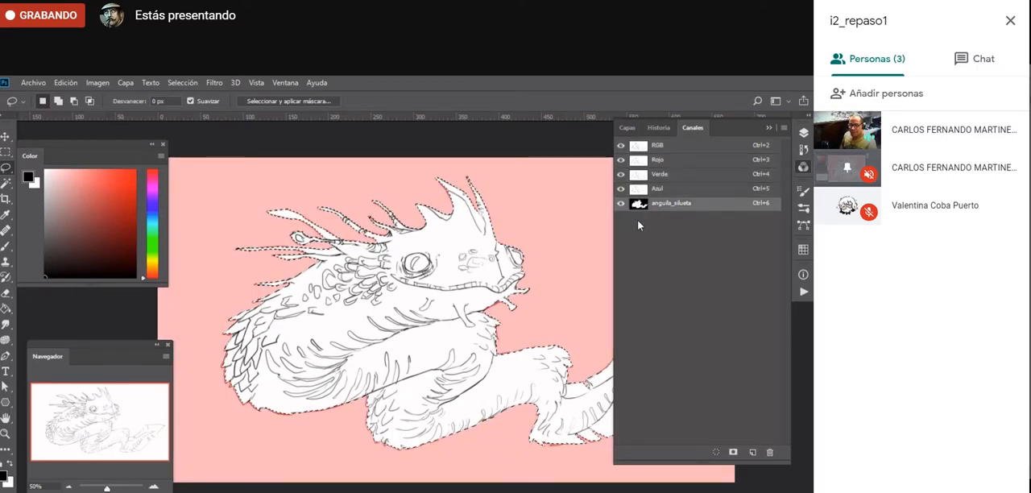
- Hide the anguila_silueta channel, return to the base_color layer and switch Quick Mask on and off
left_click(620, 204)
left_click(627, 128)
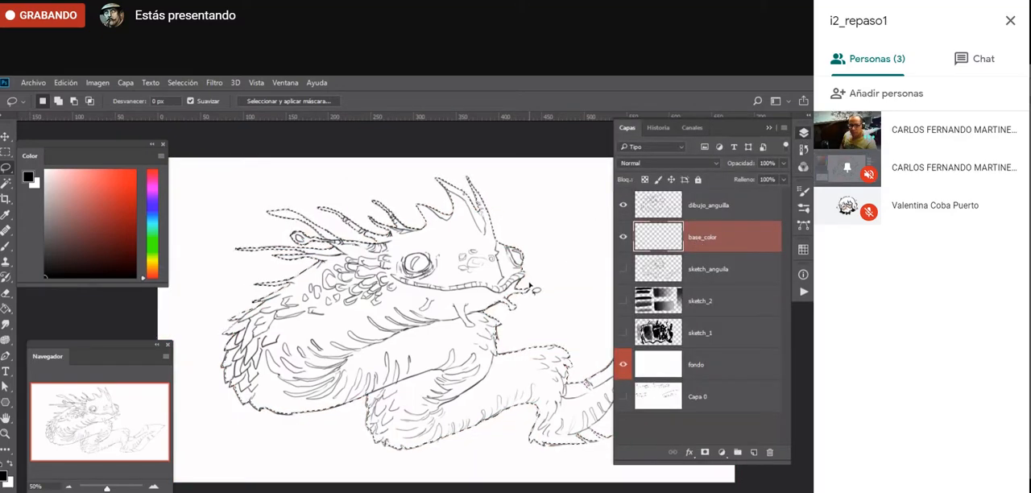
key("q")
key("q")
left_click(803, 133)
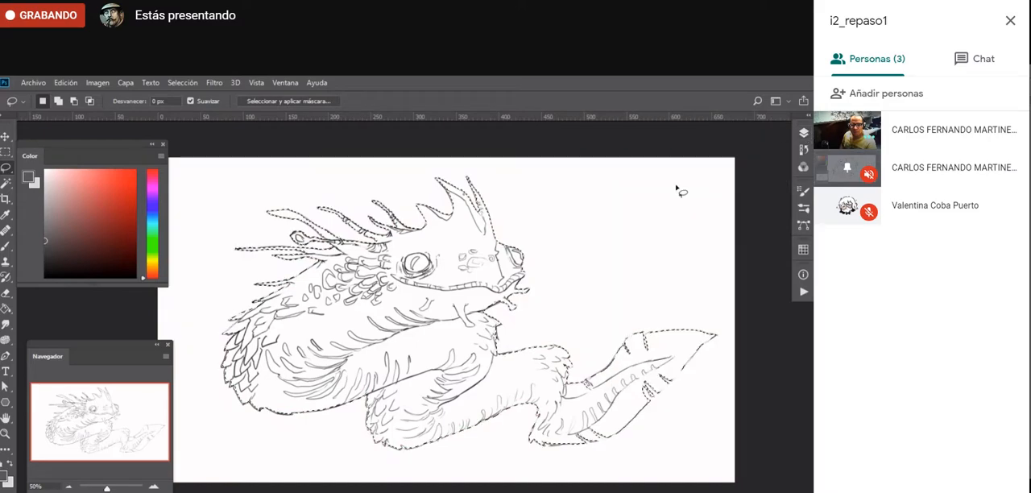
left_click(804, 134)
- View the Blue channel on its own, restore the RGB composite and return to the layers
left_click(803, 167)
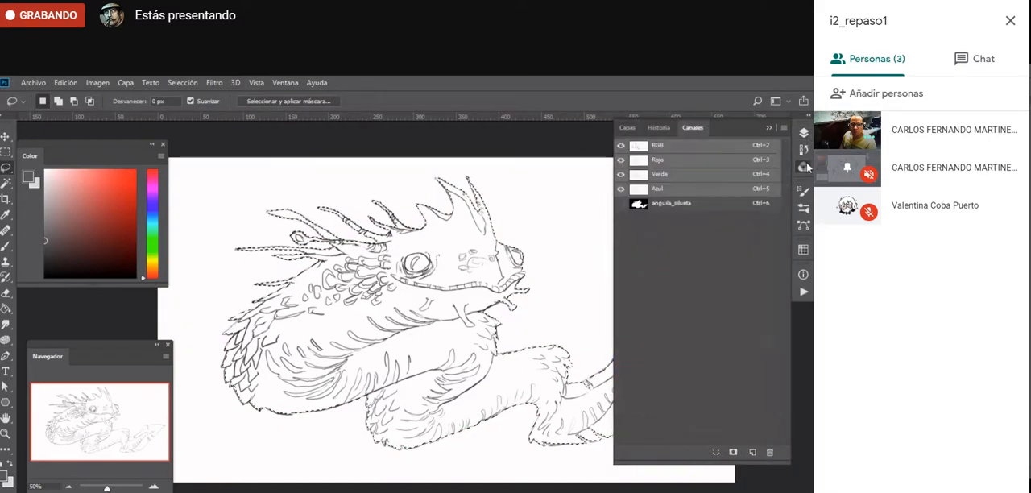
left_click(691, 194)
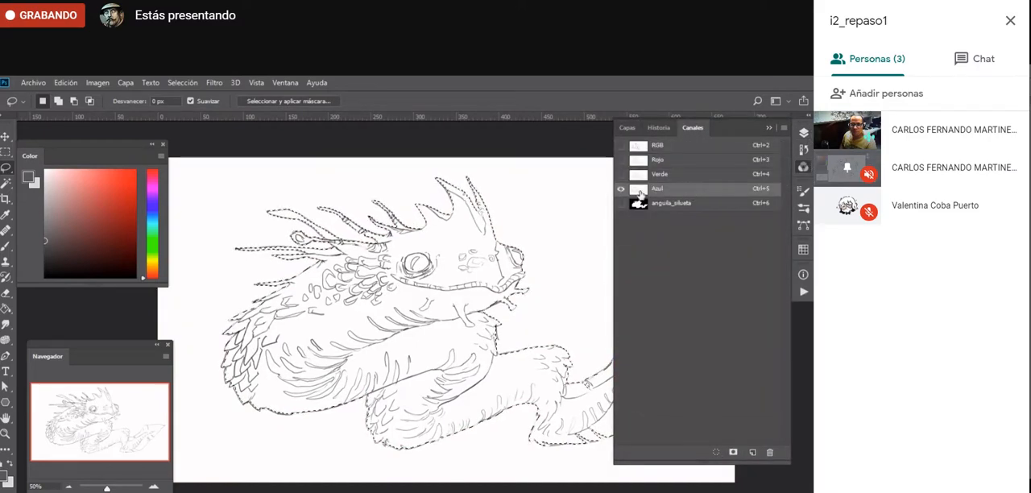
left_click(676, 150)
key("v")
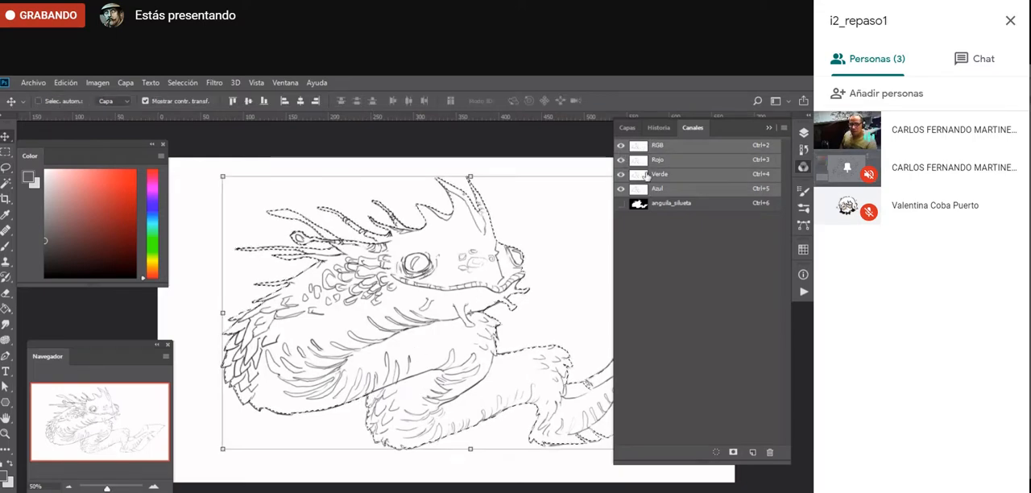
left_click(803, 132)
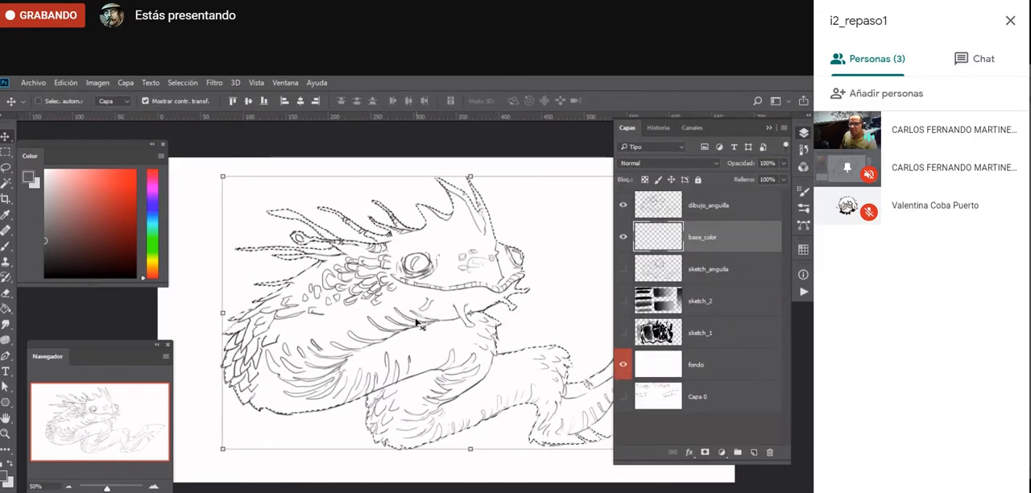
- Fill the creature's selection on the base_color layer with a flat medium-dark gray using the Paint Bucket
key("f")
key("f")
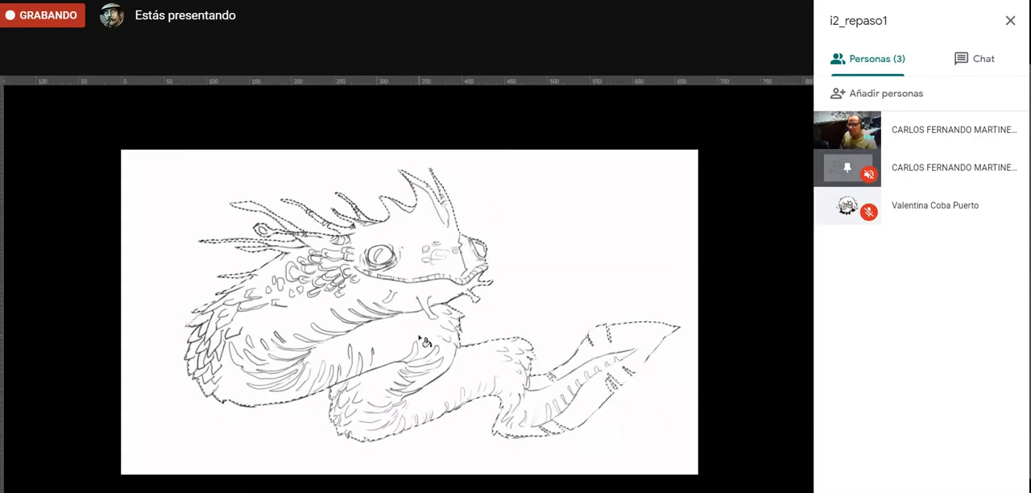
key("f")
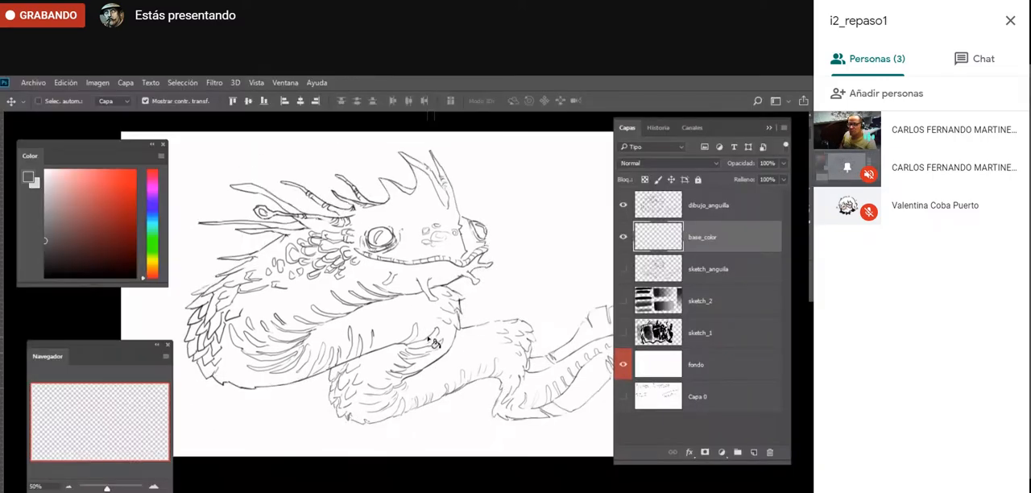
left_click_drag(54, 236, 32, 228)
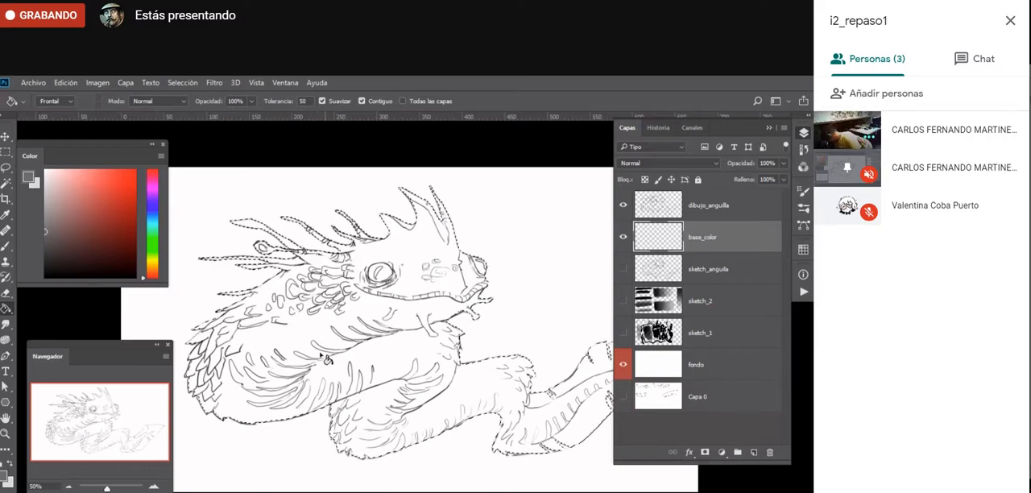
left_click(344, 323)
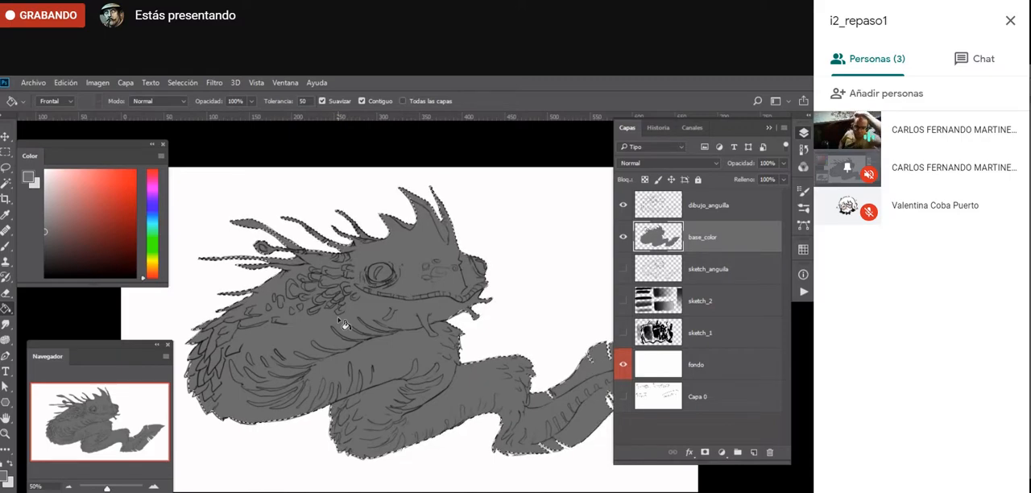
- Deselect the creature's outline and add a new empty layer above base_color
key("b")
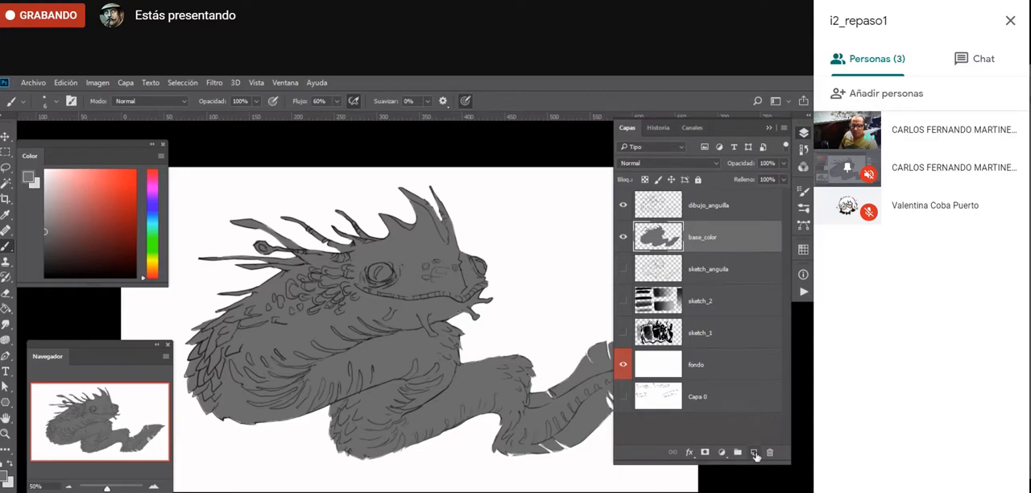
left_click(753, 453)
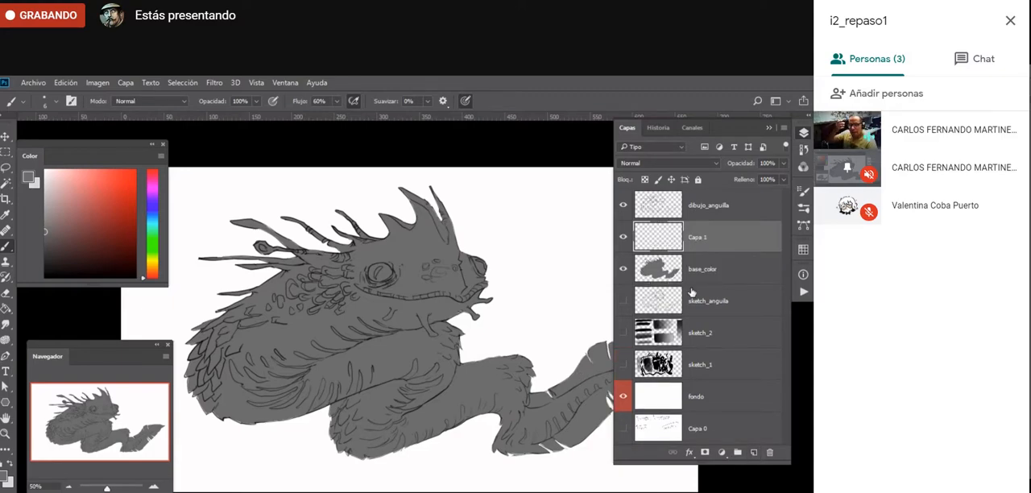
key("f")
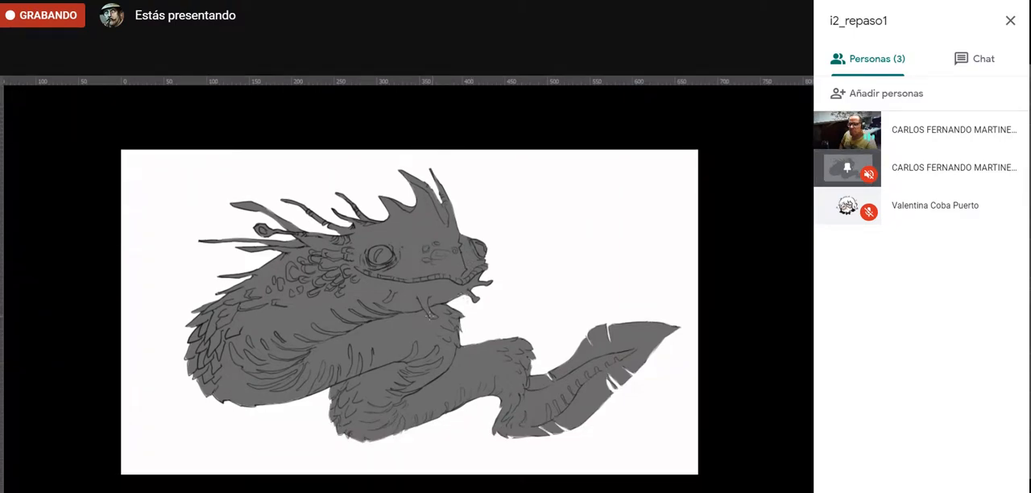
left_click_drag(443, 356, 421, 358)
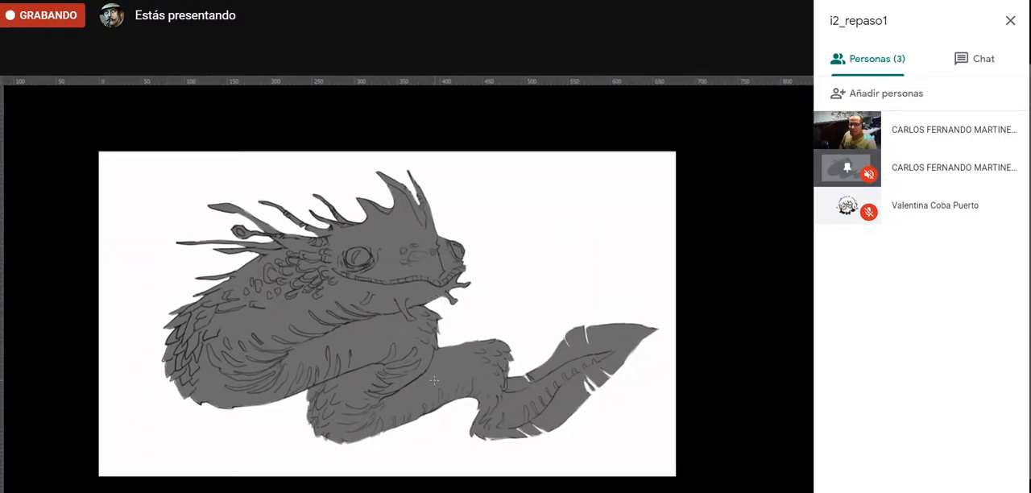
key("f")
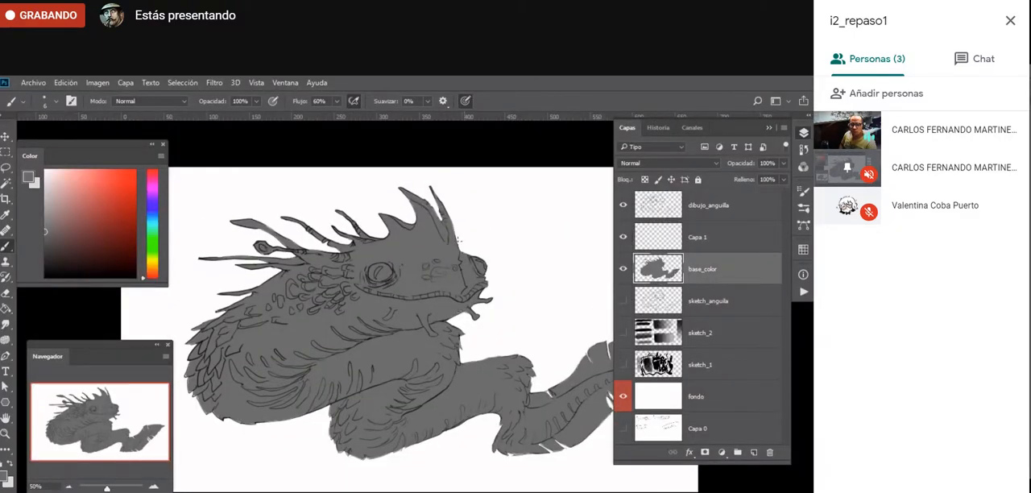
- Lock the transparent pixels of the base_color layer and refill the creature with a muted teal
left_click(645, 182)
key("g")
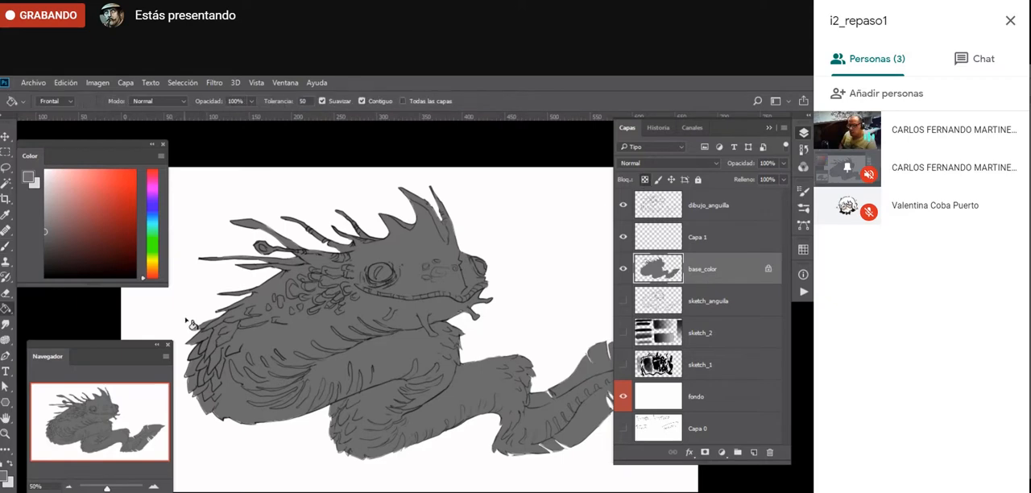
left_click_drag(149, 256, 146, 227)
left_click_drag(56, 227, 95, 226)
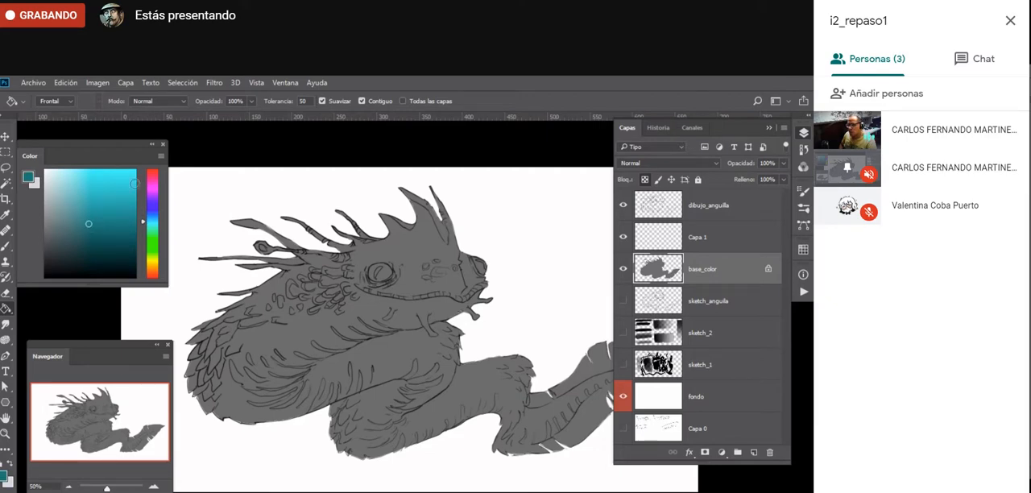
mouse_move(126, 197)
left_mouse_down()
mouse_move(138, 166)
mouse_move(124, 276)
mouse_move(93, 222)
mouse_move(70, 227)
mouse_move(93, 229)
mouse_move(79, 219)
left_mouse_up()
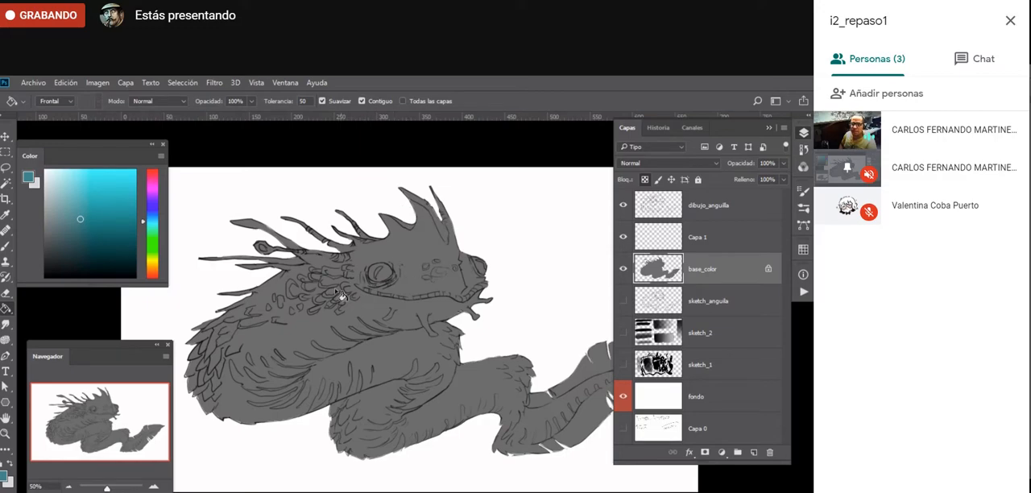
left_click(340, 366)
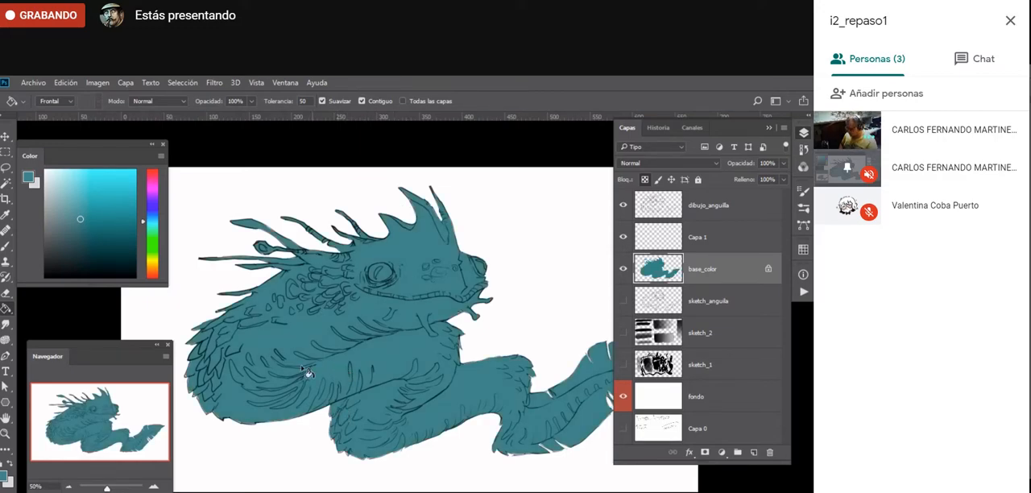
- Examine the edges of the teal fill against the line art along the creature's scales, head and body
key("b")
left_click_drag(394, 377, 491, 407)
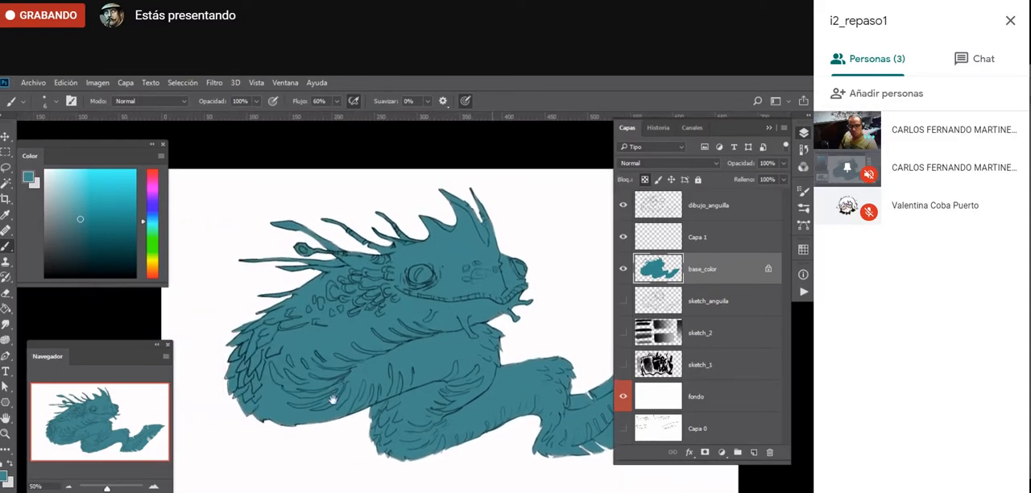
key("z")
left_click(229, 413)
left_click(229, 413)
left_click(230, 414)
left_click(230, 413)
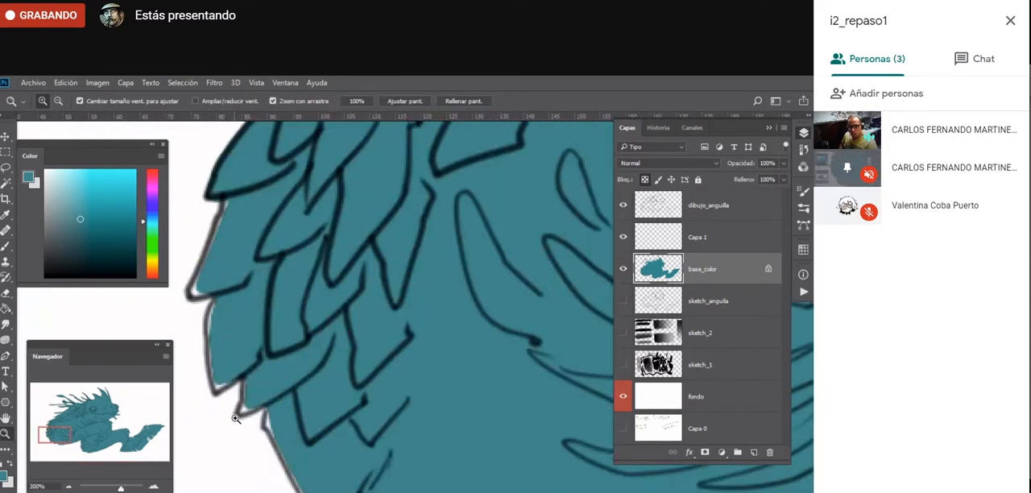
left_click(255, 471, "alt")
left_click(255, 470, "alt")
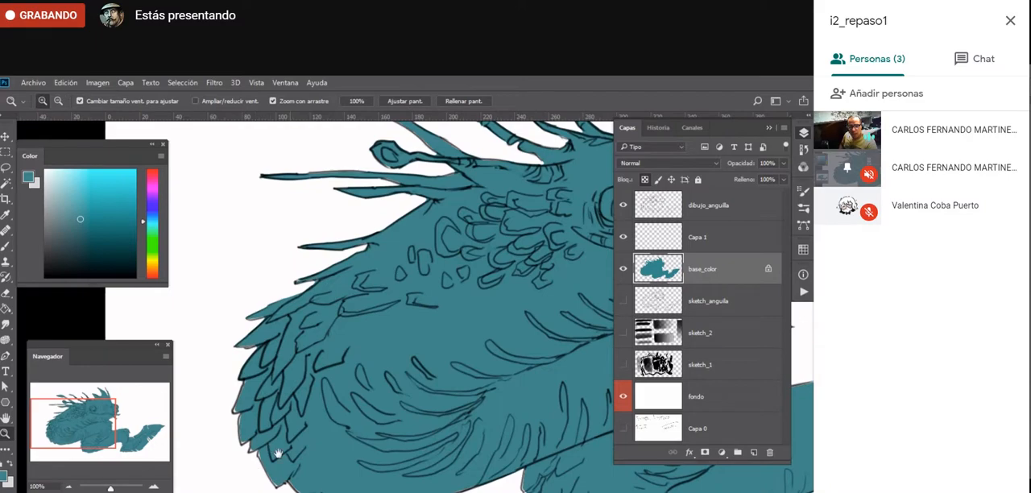
left_click_drag(282, 454, 237, 394)
left_click_drag(592, 335, 297, 436)
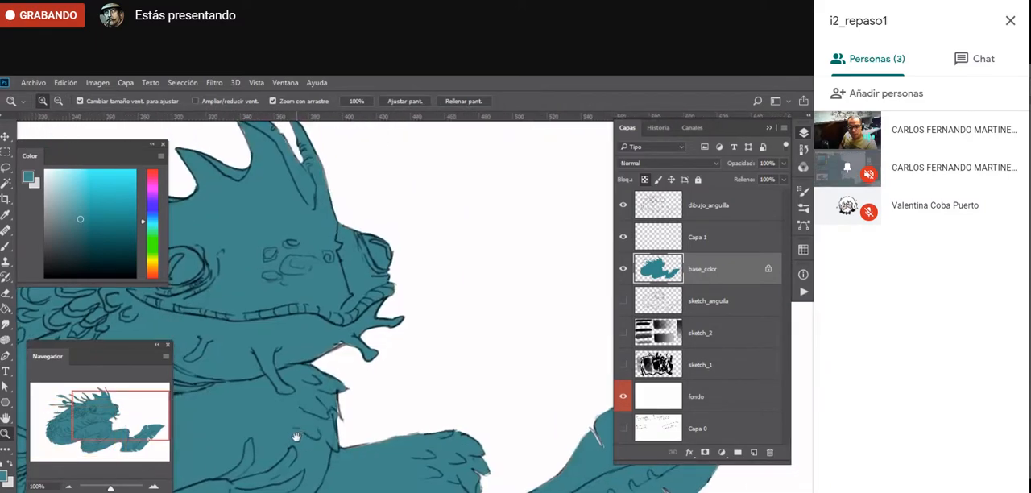
left_click_drag(458, 415, 592, 234)
left_click_drag(370, 401, 320, 490)
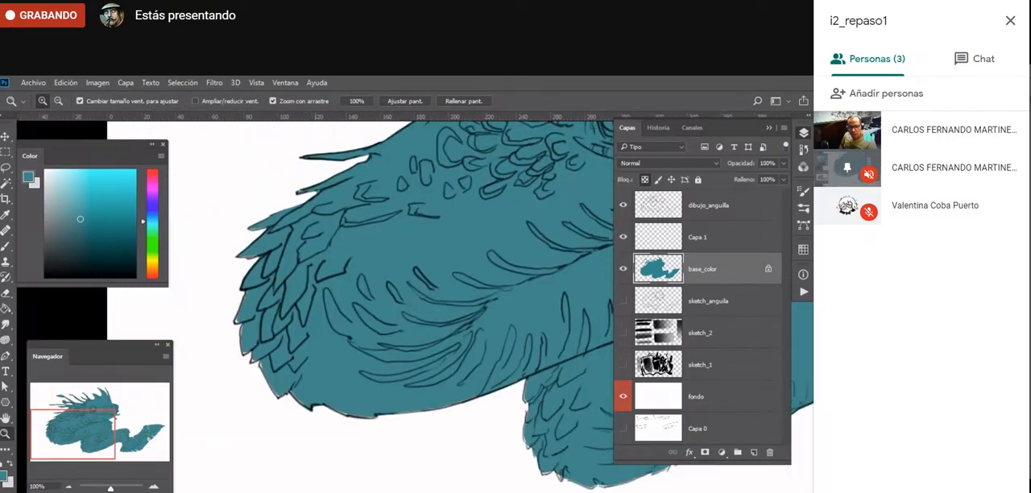
- Unlock the transparent pixels of base_color and brush the sampled teal into the gaps along the outer edge of the body's rear scales
left_click(247, 336)
left_click(248, 335)
key("b")
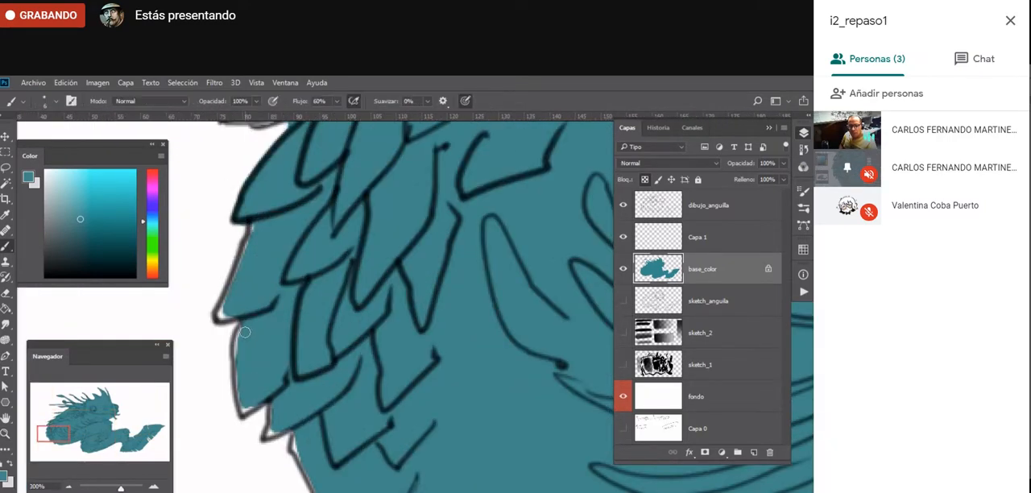
left_click(645, 180)
left_click(256, 274, "alt")
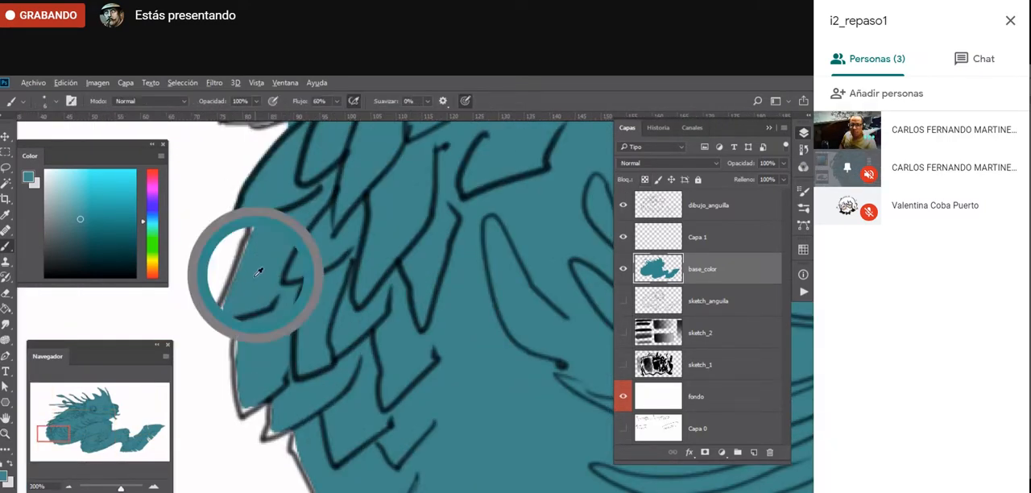
mouse_move(254, 234)
left_mouse_down()
mouse_move(220, 317)
mouse_move(259, 306)
mouse_move(244, 326)
mouse_move(244, 410)
mouse_move(301, 357)
mouse_move(269, 435)
mouse_move(300, 419)
mouse_move(302, 458)
mouse_move(299, 384)
mouse_move(288, 433)
left_mouse_up()
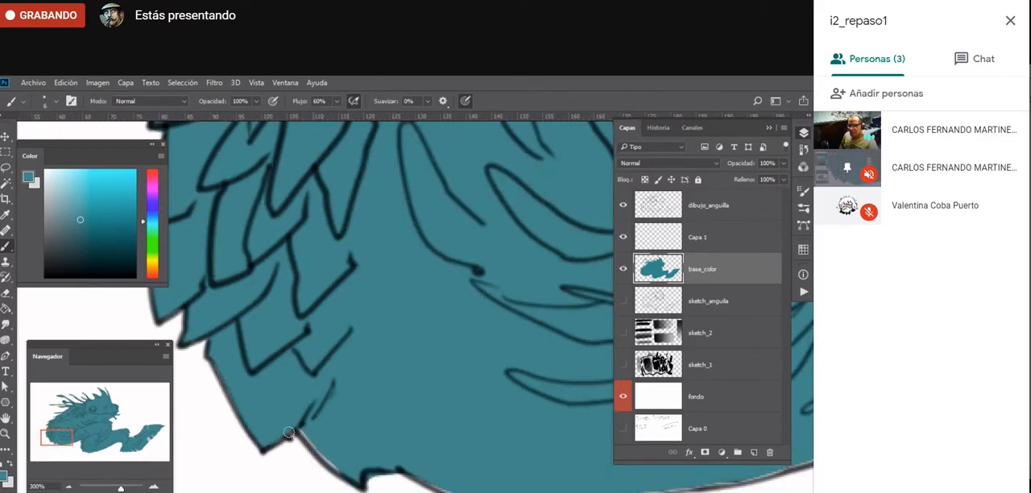
mouse_move(333, 456)
left_mouse_down()
mouse_move(311, 429)
mouse_move(316, 443)
mouse_move(354, 450)
left_mouse_up()
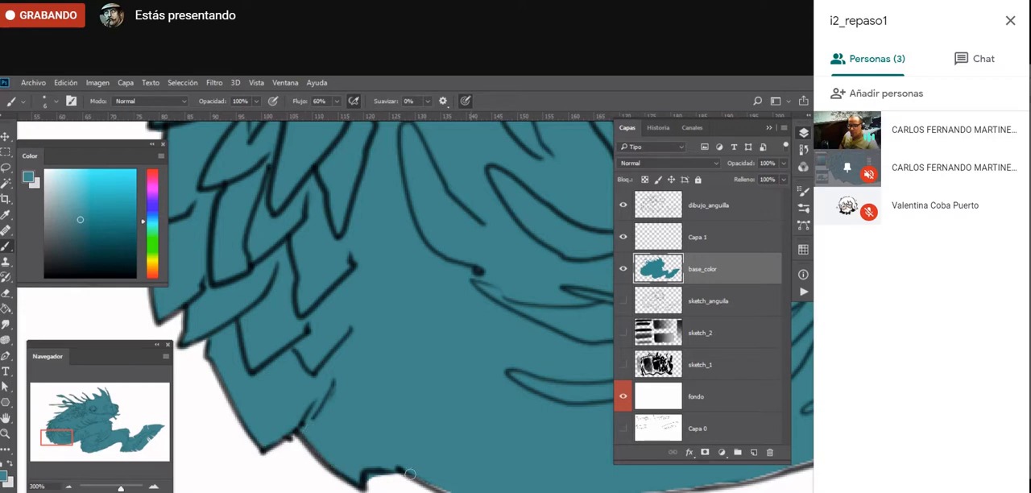
left_click_drag(410, 475, 452, 488)
- Erase the teal spilling past the small notch on the belly's lower outline, using a reduced eraser size
left_click_drag(542, 473, 416, 360)
key("e")
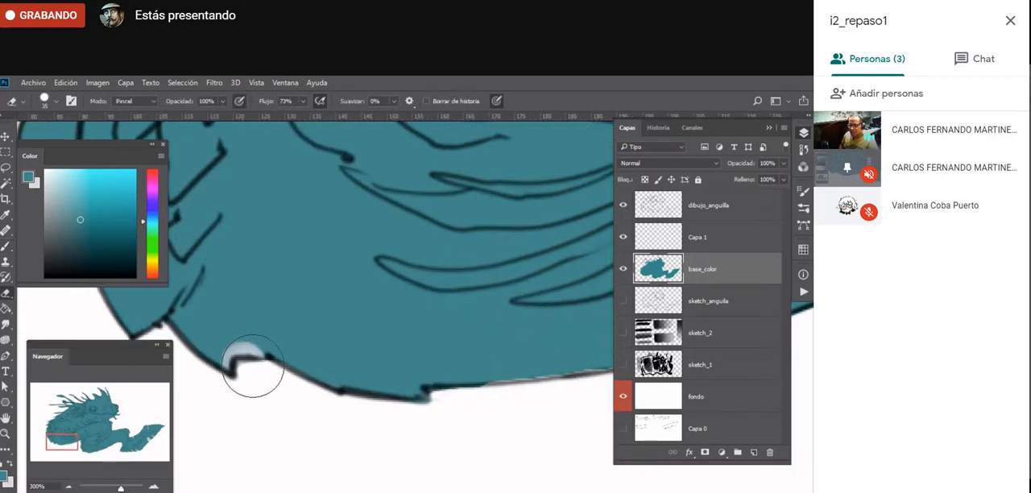
key("ctrl+z")
key("bracketleft")
key("bracketleft")
key("bracketleft")
key("bracketleft")
key("bracketleft")
key("bracketleft")
key("bracketleft")
left_click_drag(246, 369, 237, 374)
- Brush teal up to the line art along the lower edge of the creature's belly
key("b")
left_click_drag(487, 377, 608, 368)
left_click_drag(550, 387, 336, 421)
left_click_drag(396, 401, 532, 360)
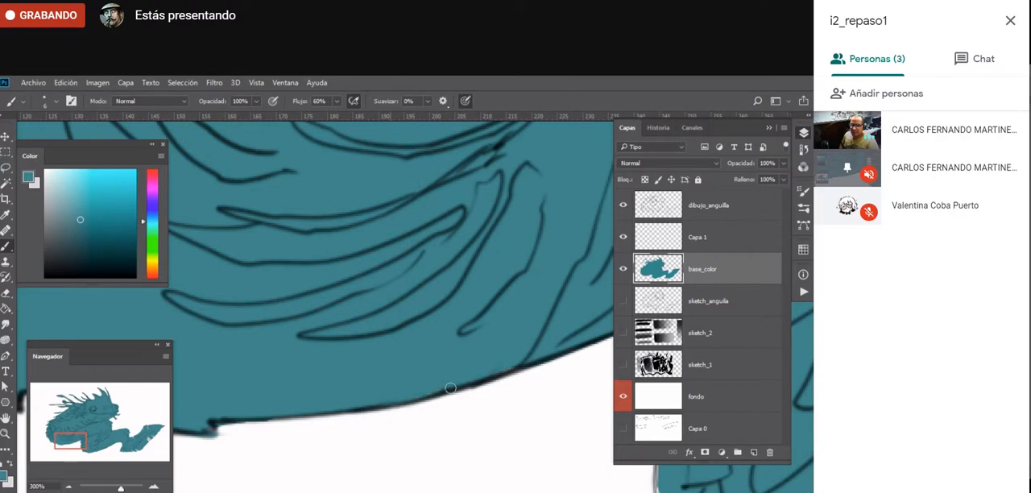
- Fill the white gaps along the scaly outer edge of the second body coil with teal
key("e")
mouse_move(521, 483)
left_mouse_down()
mouse_move(107, 361)
mouse_move(62, 363)
left_mouse_up()
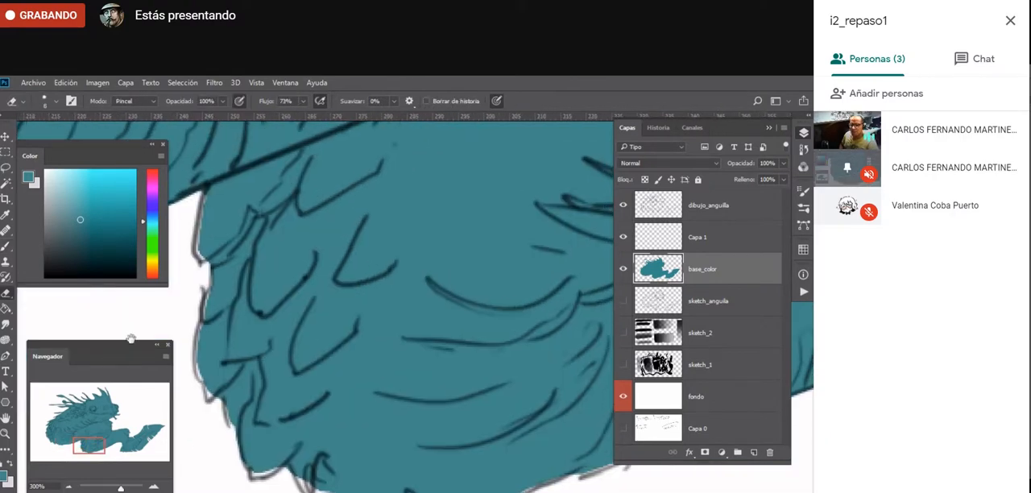
key("b")
mouse_move(206, 198)
left_mouse_down()
mouse_move(200, 256)
mouse_move(199, 244)
mouse_move(213, 300)
mouse_move(199, 356)
mouse_move(206, 375)
mouse_move(197, 372)
mouse_move(209, 396)
left_mouse_up()
left_click_drag(200, 324, 201, 345)
left_click_drag(225, 395, 233, 414)
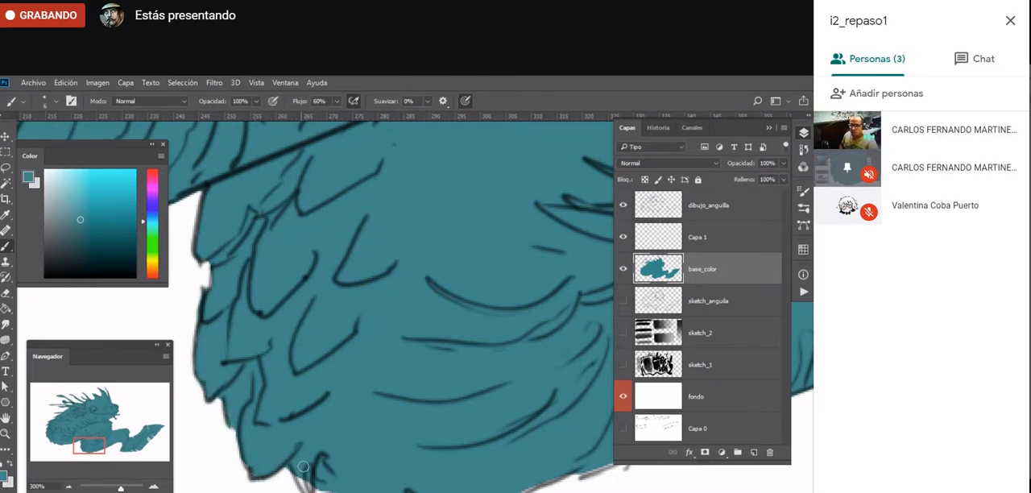
left_click_drag(303, 465, 306, 482)
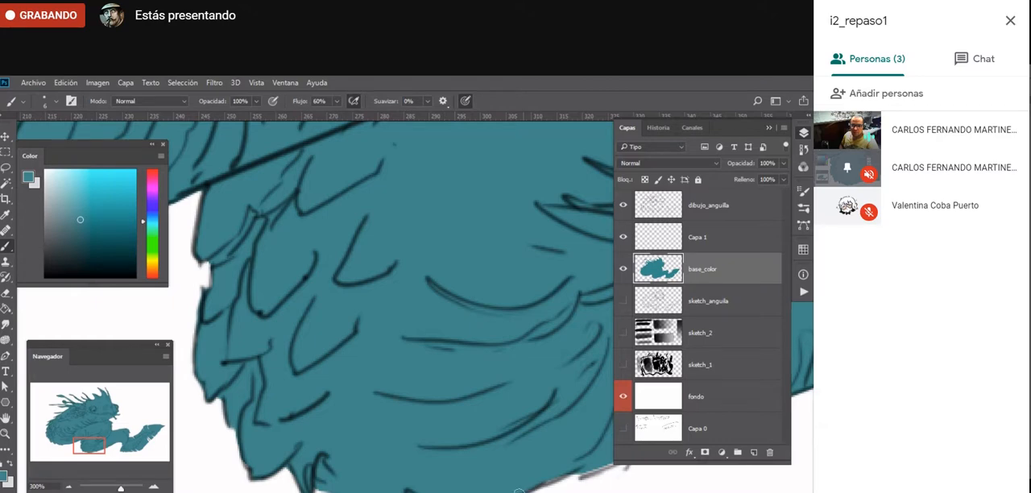
- Fill the gaps along the second coil's underside and around the arch before the tail with teal
mouse_move(519, 491)
left_mouse_down()
mouse_move(564, 475)
mouse_move(561, 455)
mouse_move(251, 464)
mouse_move(278, 468)
mouse_move(348, 433)
left_mouse_up()
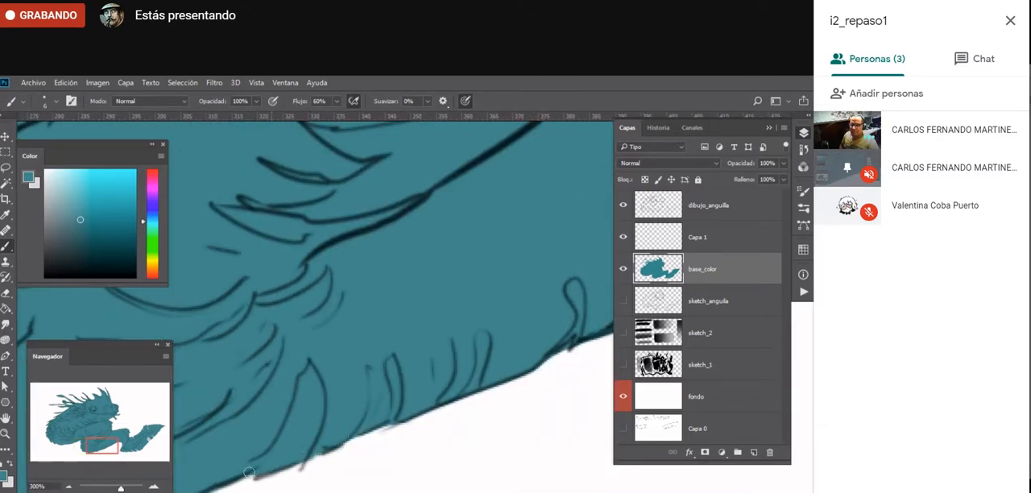
left_click_drag(533, 348, 309, 435)
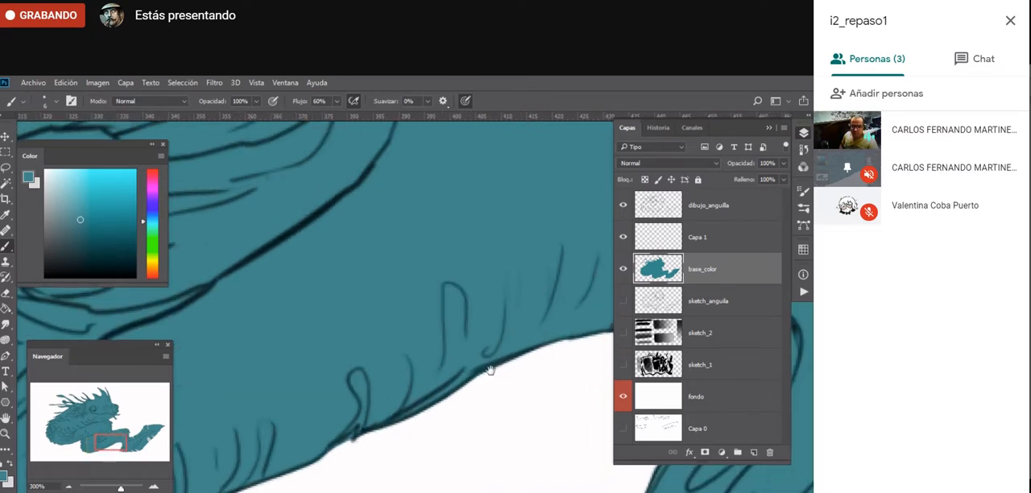
left_click_drag(491, 367, 284, 404)
left_click_drag(488, 418, 486, 427)
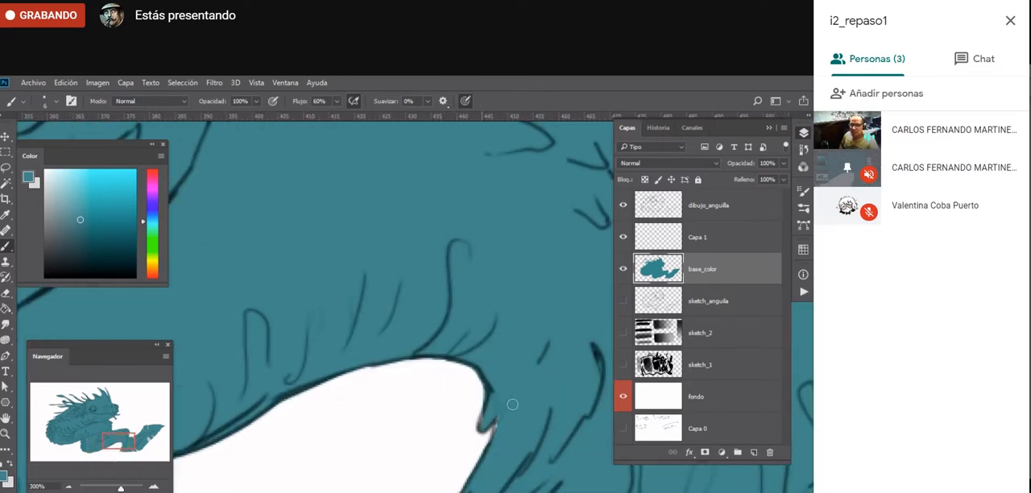
left_click_drag(311, 265, 356, 315)
left_click_drag(232, 205, 268, 226)
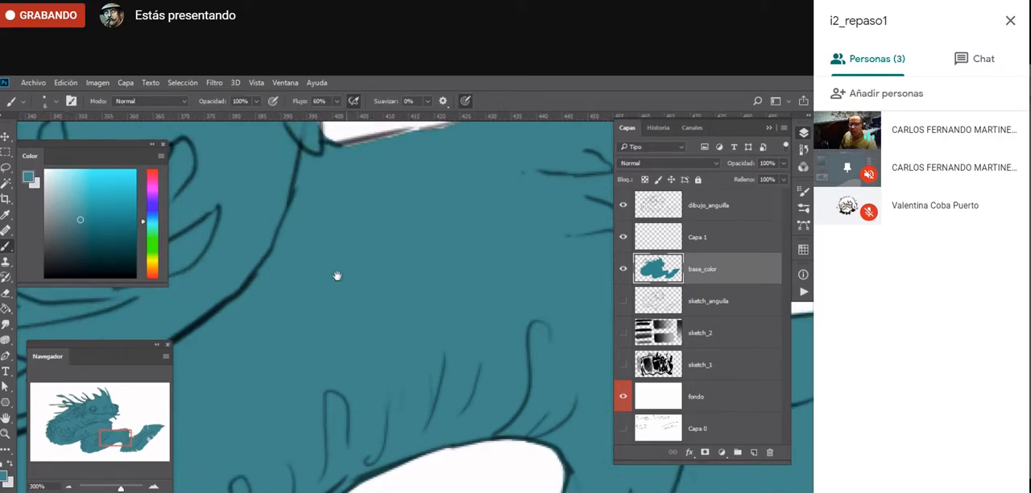
- Paint teal along the top of the coil's hump and into the gaps beneath its pointed scales
left_click_drag(338, 276, 230, 352)
left_click_drag(213, 278, 439, 234)
mouse_move(399, 373)
left_mouse_down()
mouse_move(297, 357)
mouse_move(230, 375)
left_mouse_up()
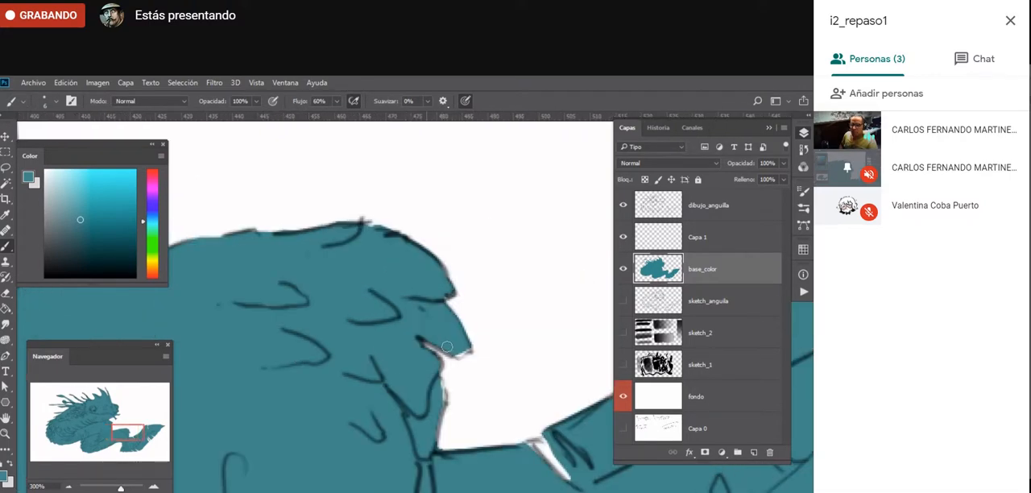
mouse_move(465, 350)
left_mouse_down()
mouse_move(428, 349)
mouse_move(444, 364)
mouse_move(435, 415)
left_mouse_up()
key("e")
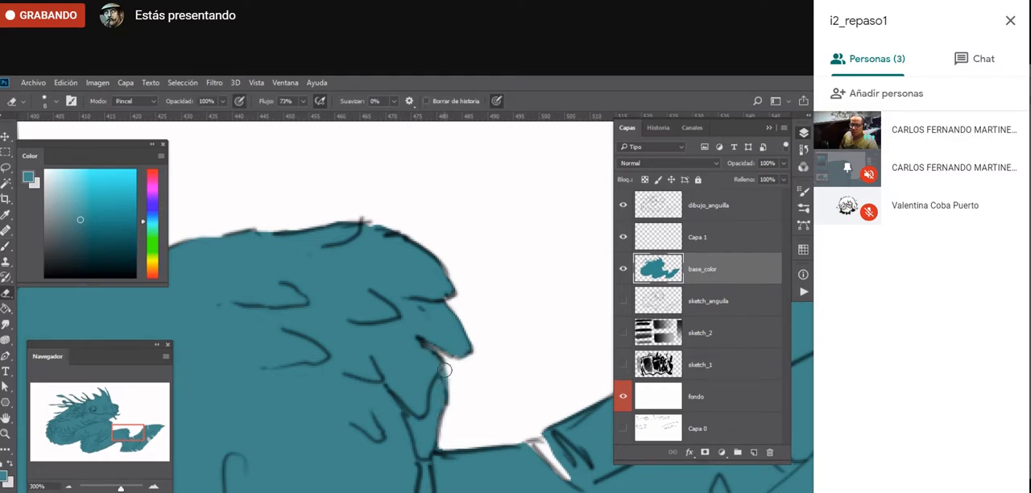
- Brush teal along the tail's upper edge and up to the outline of the narrow notch in it
mouse_move(502, 408)
left_mouse_down()
mouse_move(279, 382)
mouse_move(324, 446)
left_mouse_up()
key("b")
mouse_move(340, 371)
left_mouse_down()
mouse_move(415, 328)
mouse_move(471, 269)
mouse_move(432, 309)
mouse_move(474, 240)
mouse_move(448, 306)
mouse_move(478, 255)
left_mouse_up()
left_click_drag(455, 284, 485, 233)
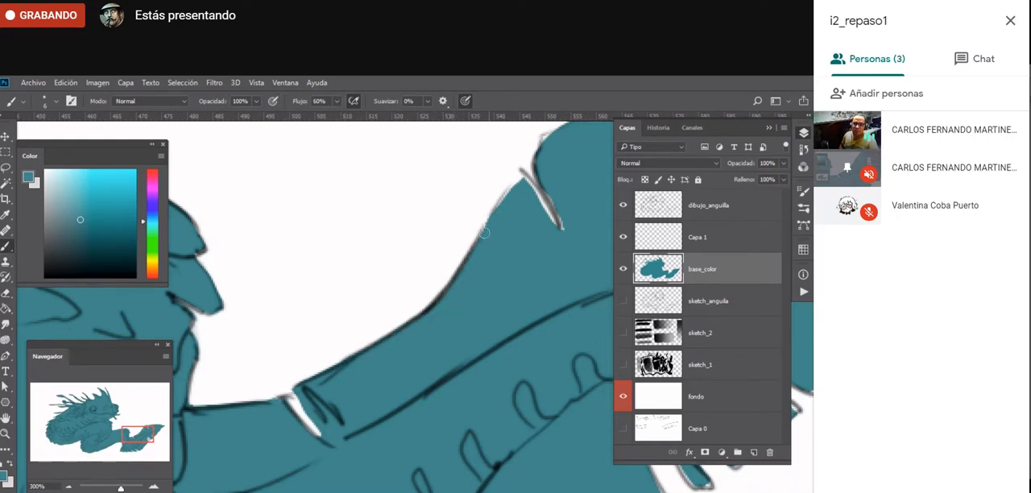
mouse_move(510, 198)
left_mouse_down()
mouse_move(541, 219)
mouse_move(524, 184)
mouse_move(561, 239)
left_mouse_up()
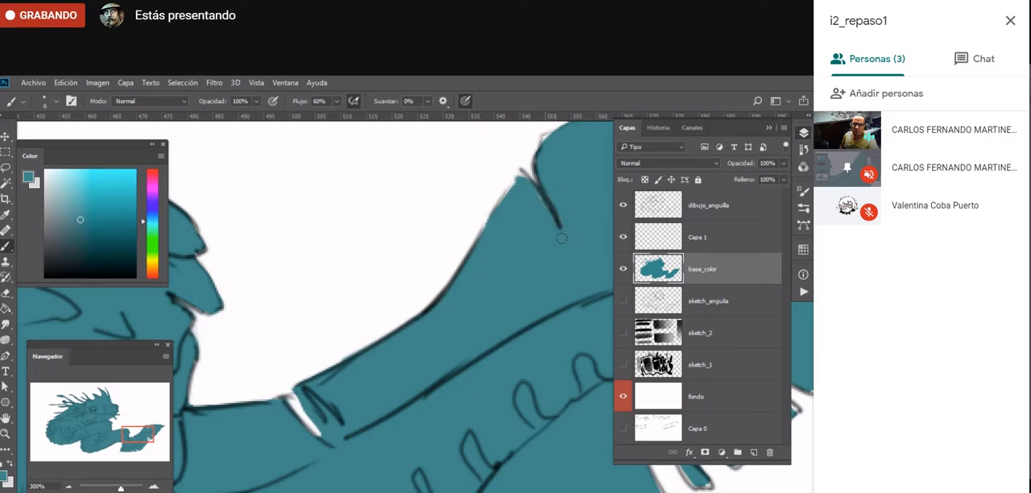
- Refine the teal around the next upper tail notch and along the outline leading to the tail tip
left_click_drag(515, 198, 275, 317)
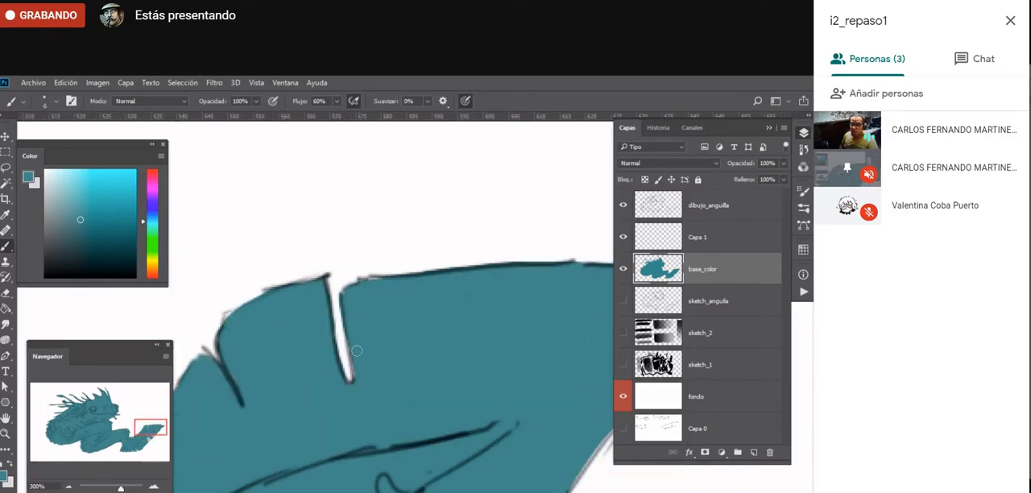
left_click_drag(346, 297, 366, 284)
left_click_drag(355, 342, 360, 384)
left_click_drag(395, 459, 196, 352)
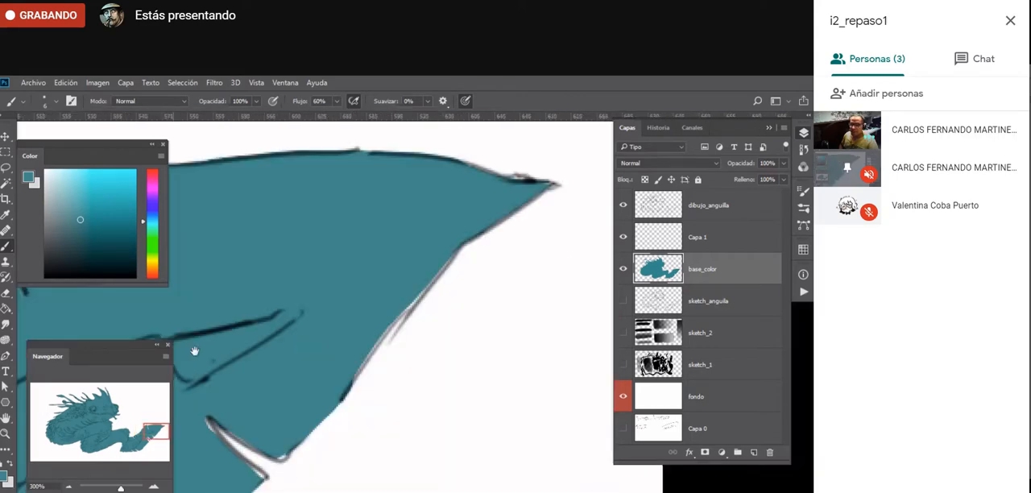
mouse_move(367, 358)
left_mouse_down()
mouse_move(425, 272)
mouse_move(426, 281)
mouse_move(458, 246)
left_mouse_up()
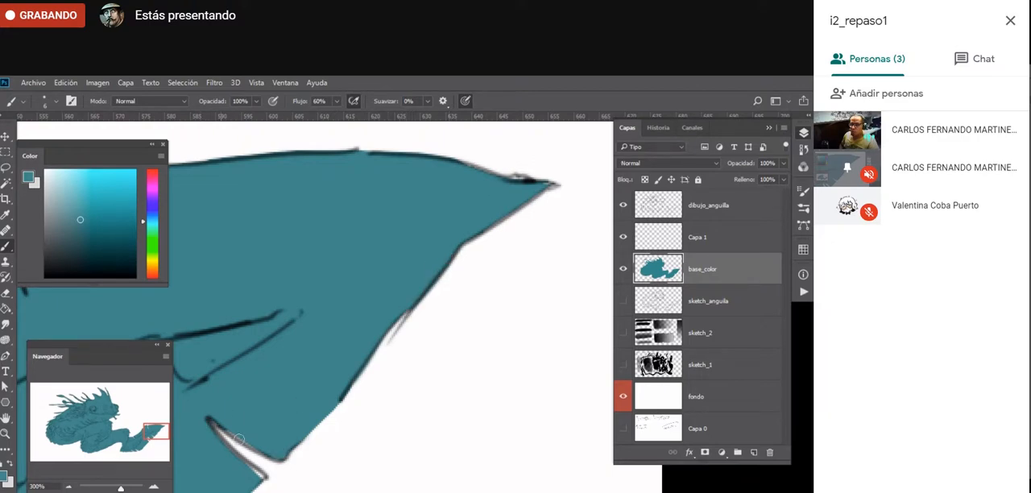
- Fill the narrow spike between the notches on the tail fin's lower edge with teal up to its outline
mouse_move(210, 491)
left_mouse_down()
mouse_move(369, 396)
mouse_move(361, 398)
left_mouse_up()
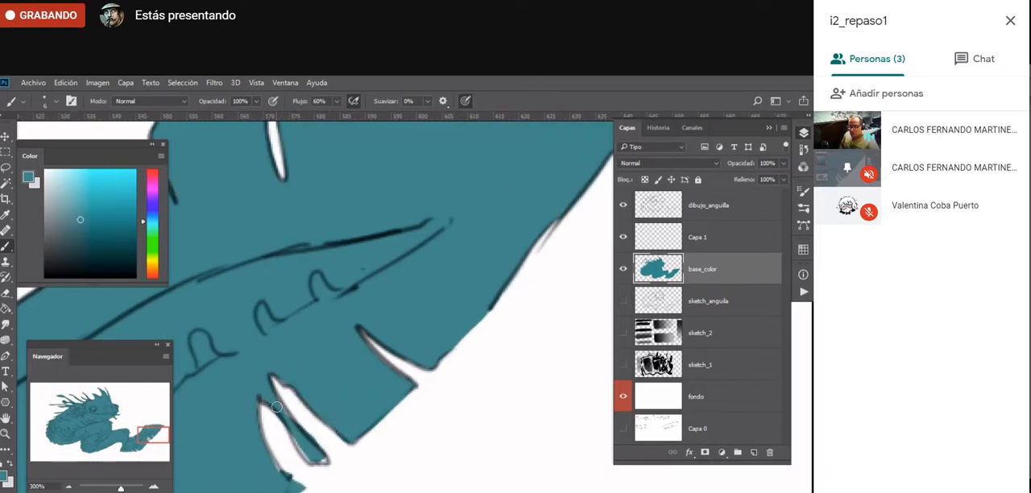
left_click_drag(276, 406, 322, 462)
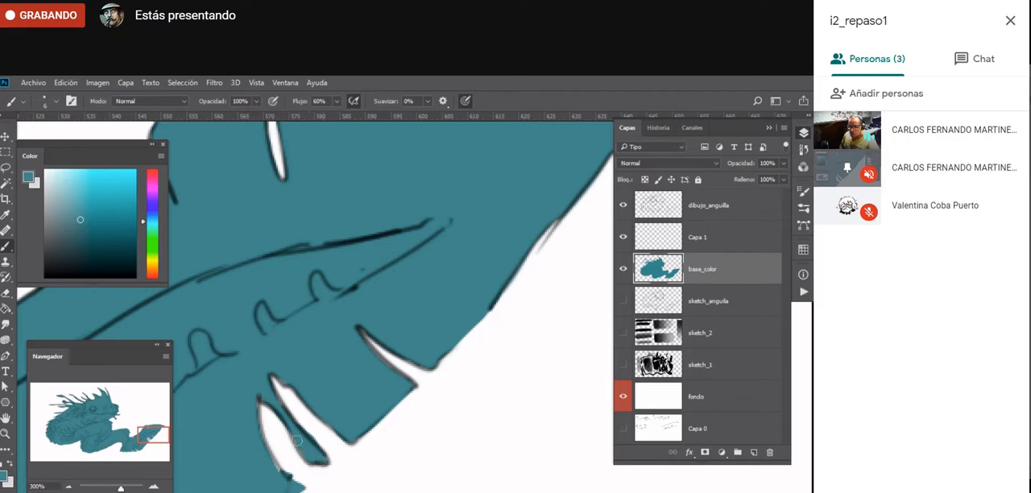
mouse_move(250, 419)
left_mouse_down()
mouse_move(473, 324)
mouse_move(404, 388)
left_mouse_up()
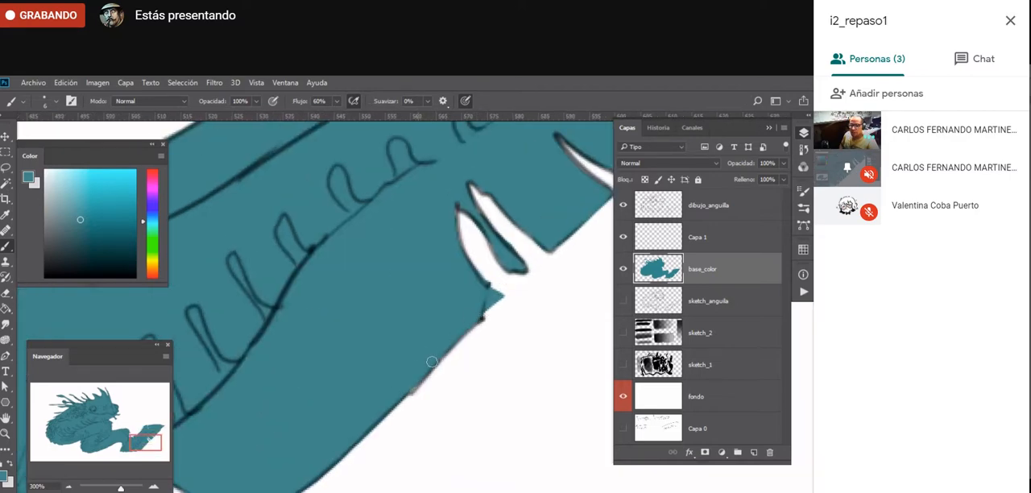
- Erase the stray outline strokes beside the small point on the tail's lower edge on the dibujo_anguila layer
left_click(709, 211)
key("e")
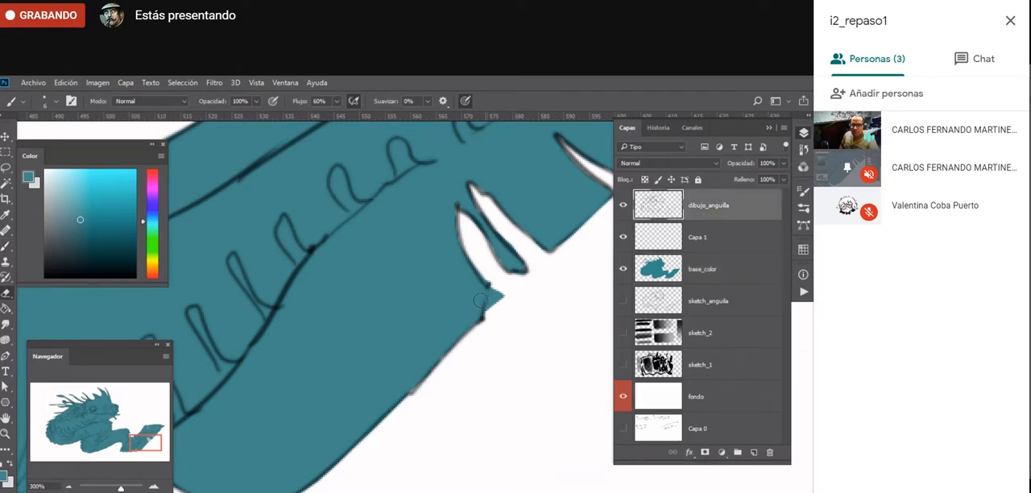
left_click_drag(473, 289, 500, 298)
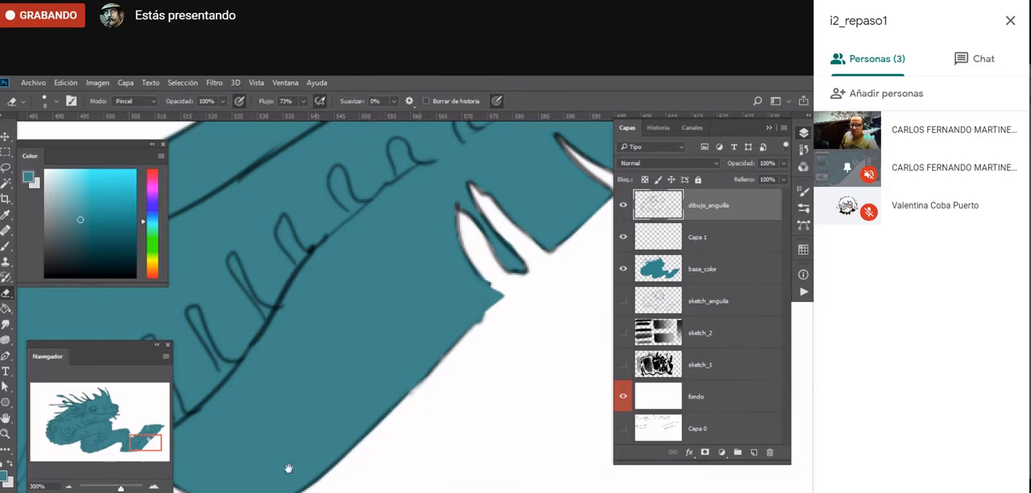
- Clean up the notch at the tail's lower edge on base_color by erasing excess teal and repainting its inner corner
left_click_drag(288, 467, 539, 347)
left_click(701, 272)
key("b")
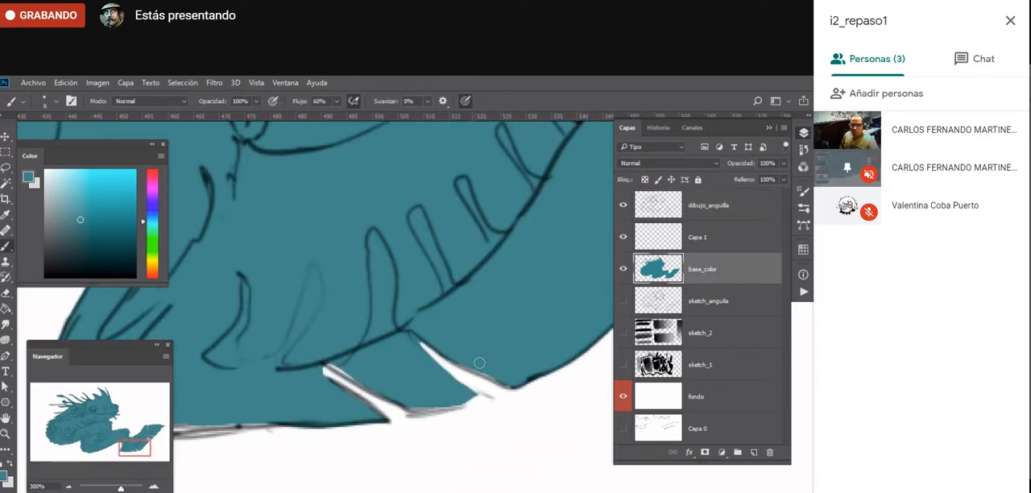
key("e")
left_click_drag(413, 337, 444, 364)
key("b")
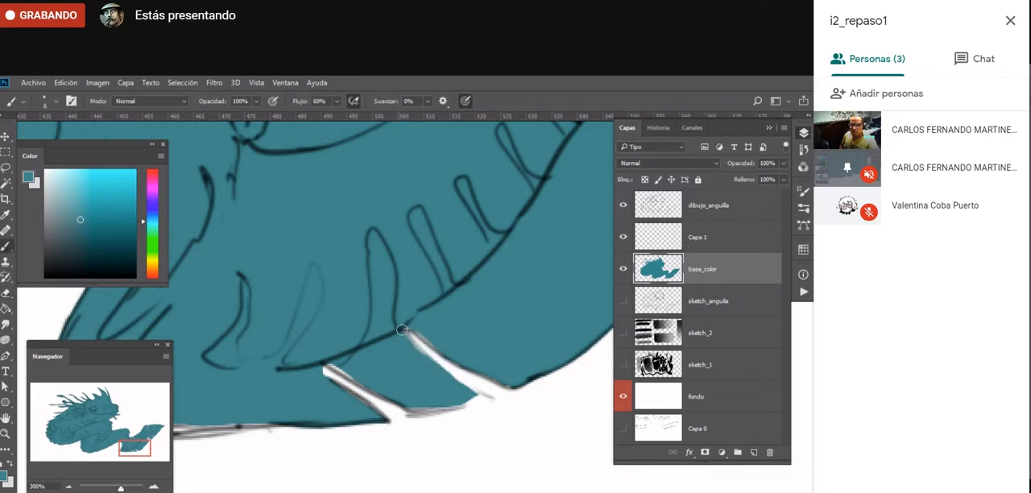
left_click_drag(402, 329, 412, 338)
- Fill the gap along the bottom edge at the tail's base with teal and erase the overflow below the line
mouse_move(348, 369)
left_mouse_down()
mouse_move(386, 390)
mouse_move(394, 373)
left_mouse_up()
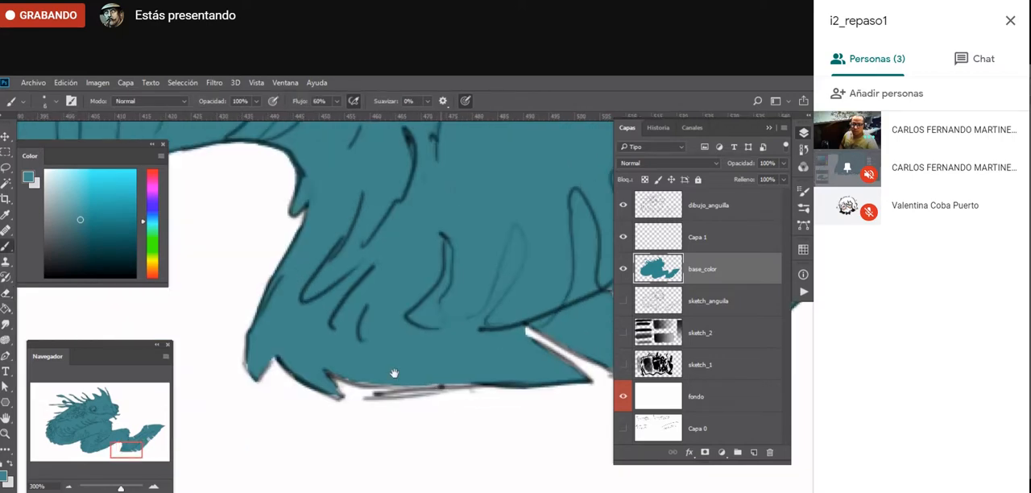
mouse_move(332, 375)
left_mouse_down()
mouse_move(407, 391)
mouse_move(478, 385)
left_mouse_up()
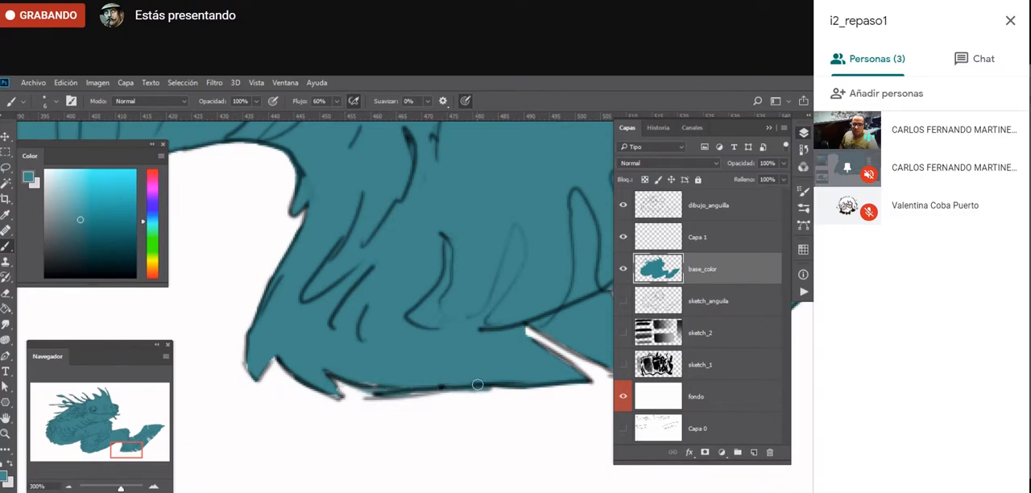
left_click_drag(337, 386, 506, 391)
key("e")
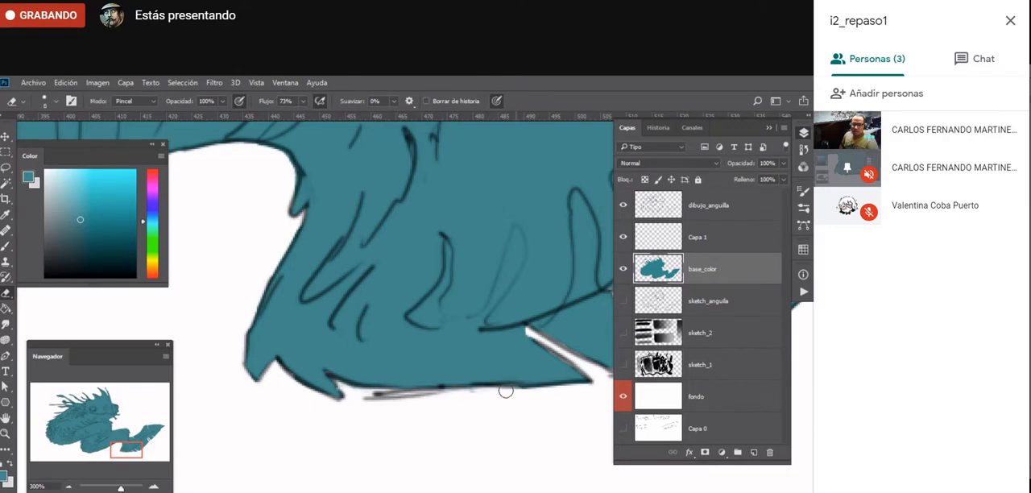
- Fill the gap along the jaw's underside behind the chin barbel with teal and erase the overflow at the throat corner
left_click_drag(213, 229, 520, 410)
key("z")
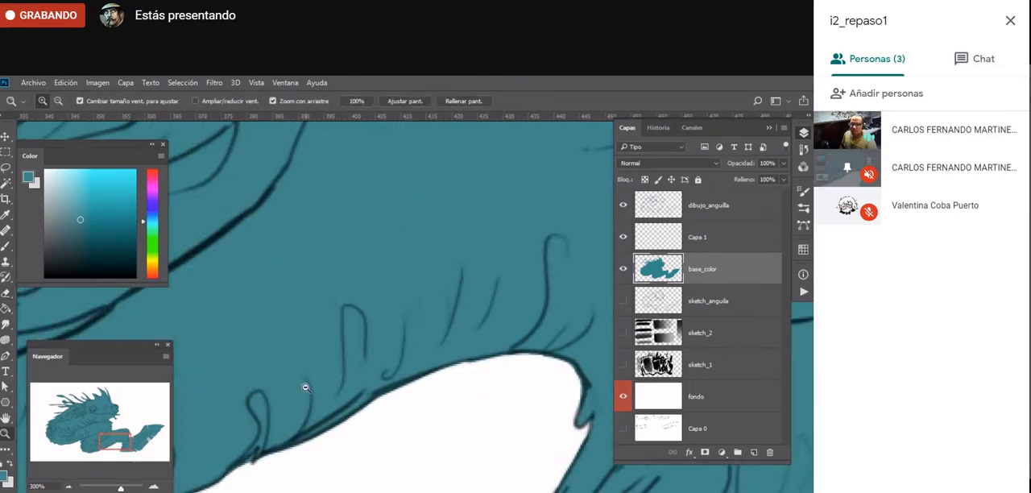
left_click(308, 406, "alt")
left_click(309, 406, "alt")
left_click(311, 405, "alt")
left_click(311, 405, "alt")
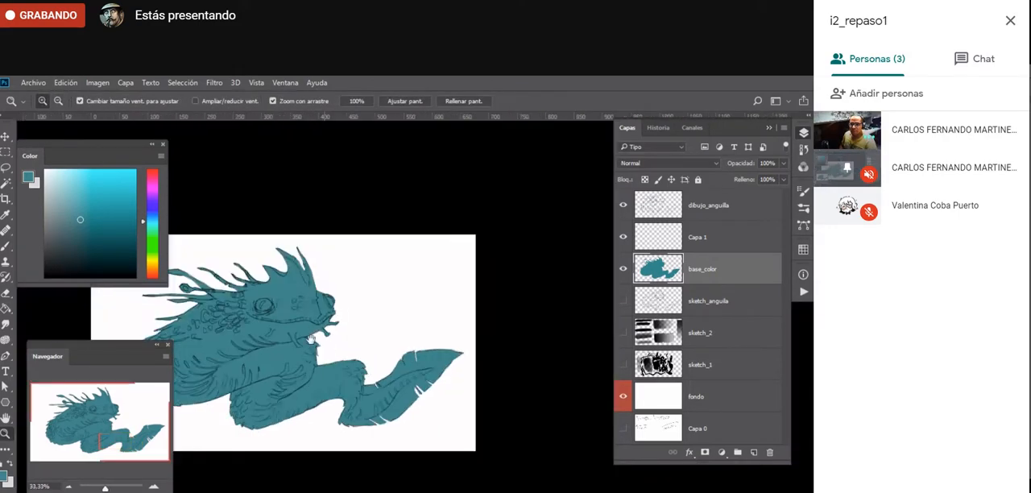
left_click(317, 351)
left_click(316, 352)
left_click(340, 369)
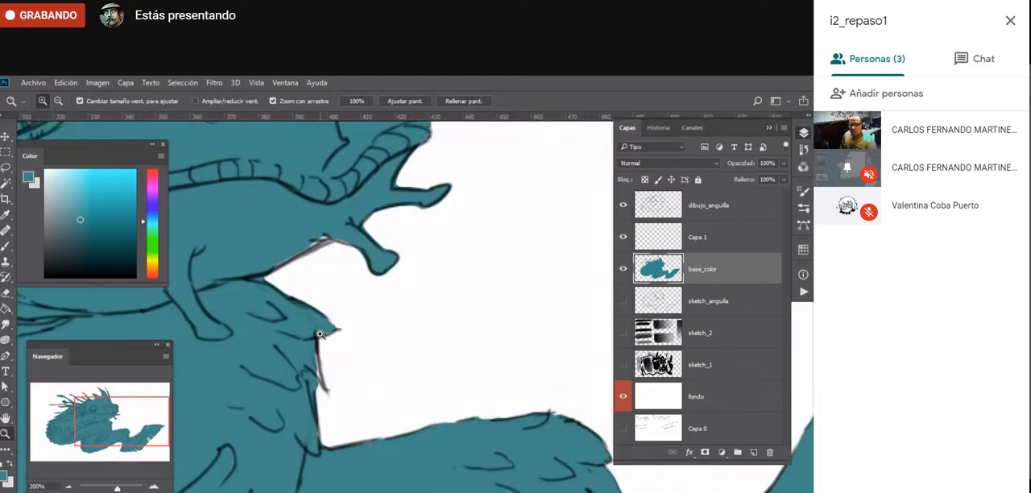
key("b")
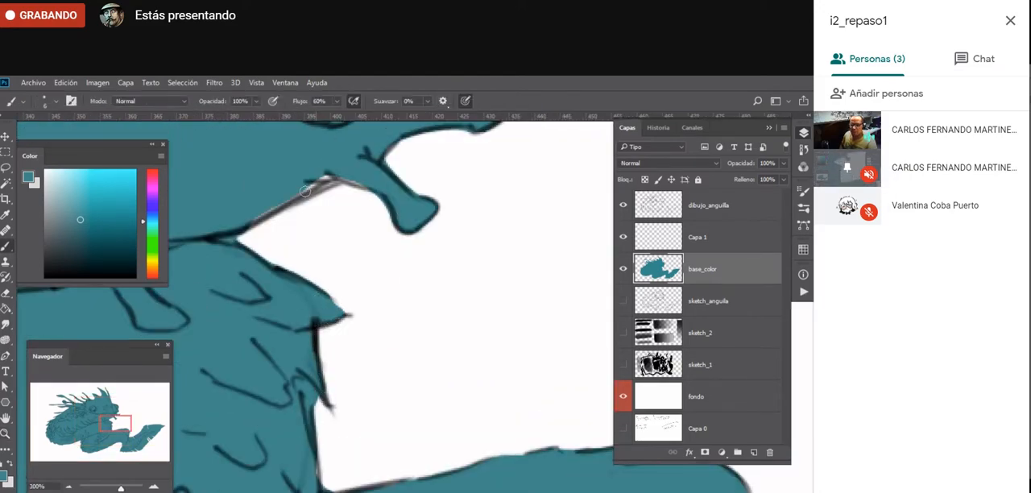
left_click_drag(305, 191, 339, 169)
key("e")
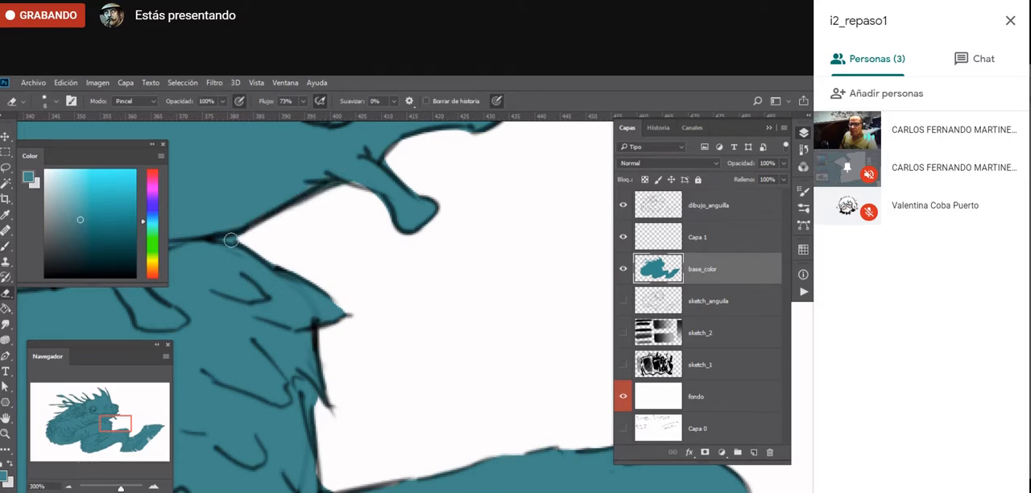
left_click_drag(237, 240, 224, 239)
key("b")
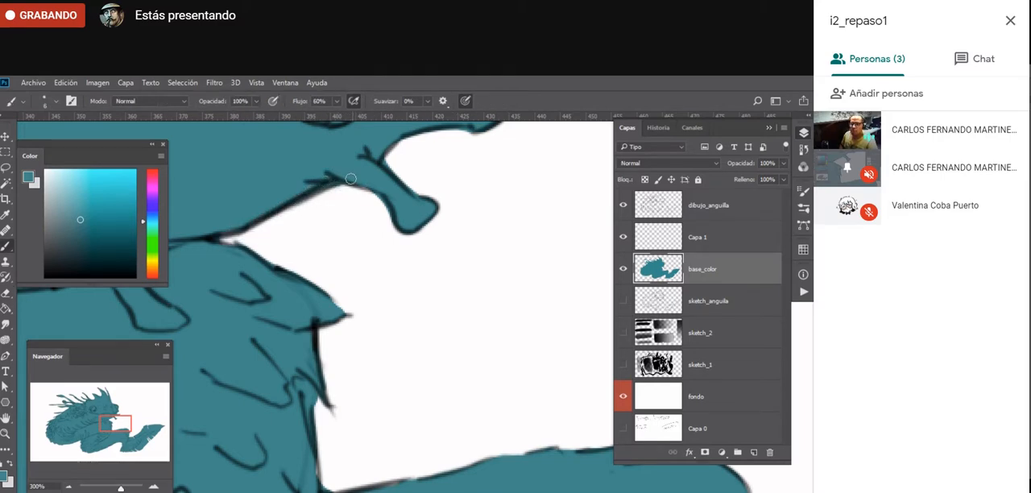
mouse_move(351, 178)
left_mouse_down()
mouse_move(379, 338)
mouse_move(368, 373)
mouse_move(361, 361)
left_mouse_up()
key("e")
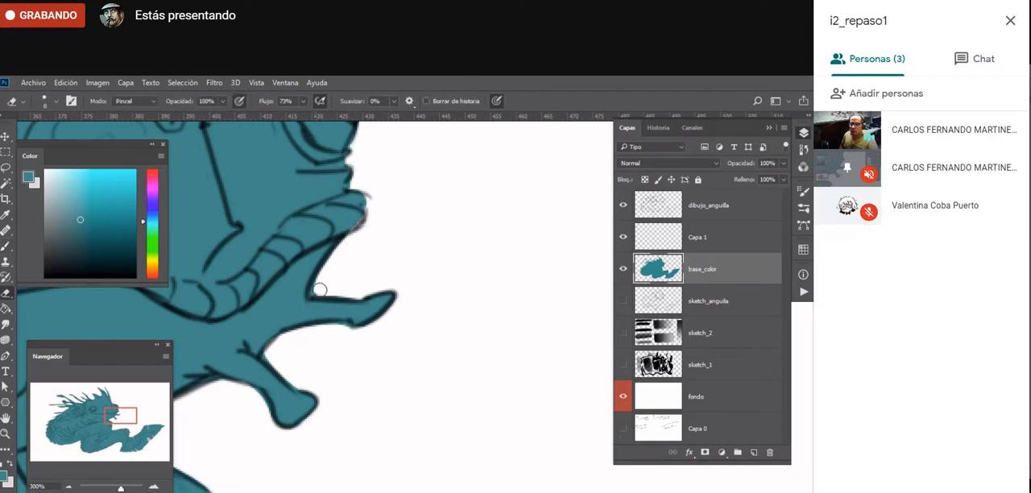
- Touch up the teal along the forehead outline just above the brow on base_color
key("b")
mouse_move(332, 290)
left_mouse_down()
mouse_move(353, 409)
mouse_move(458, 403)
mouse_move(335, 273)
mouse_move(388, 288)
mouse_move(345, 272)
left_mouse_up()
key("b")
key("ctrl+z")
key("b")
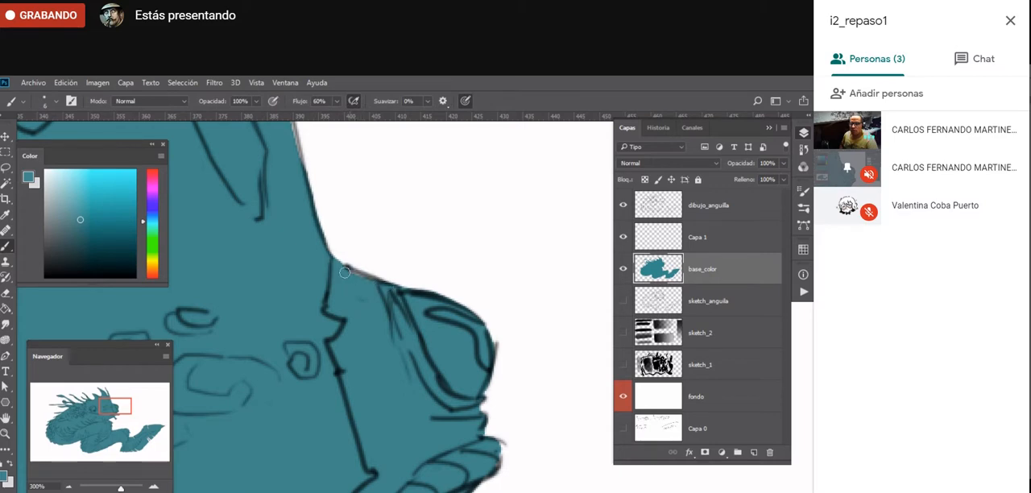
- Fill the thin gap along the concave rear edge of the tall head crest spike with teal
key("z")
left_click(279, 445, "alt")
left_click(279, 444, "alt")
left_click(278, 445, "alt")
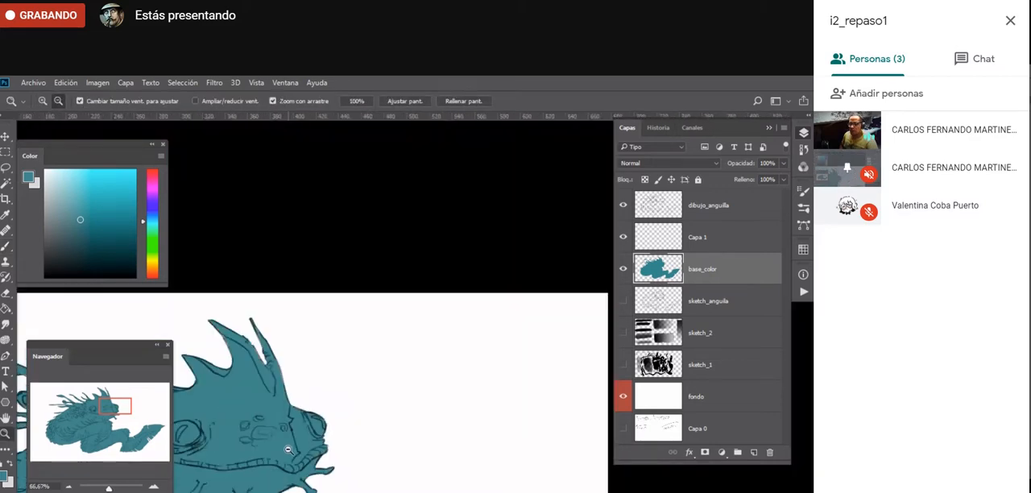
left_click(278, 445, "alt")
left_click(231, 359)
left_click(230, 360)
left_click(230, 359)
key("b")
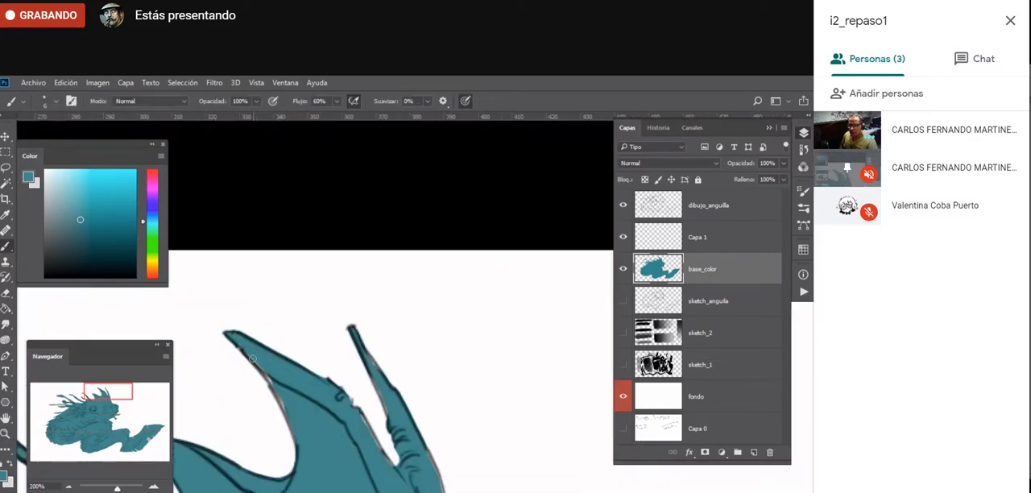
left_click_drag(274, 387, 281, 398)
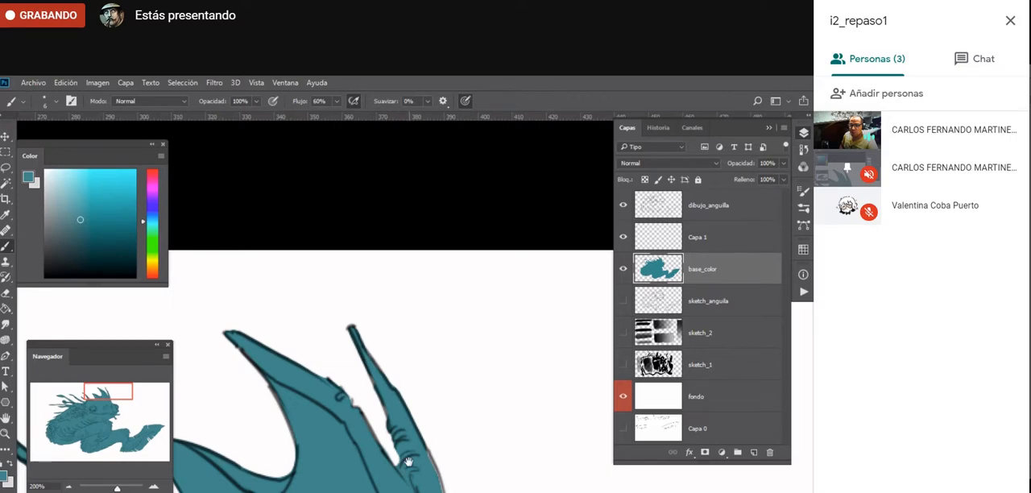
left_click_drag(409, 461, 412, 285)
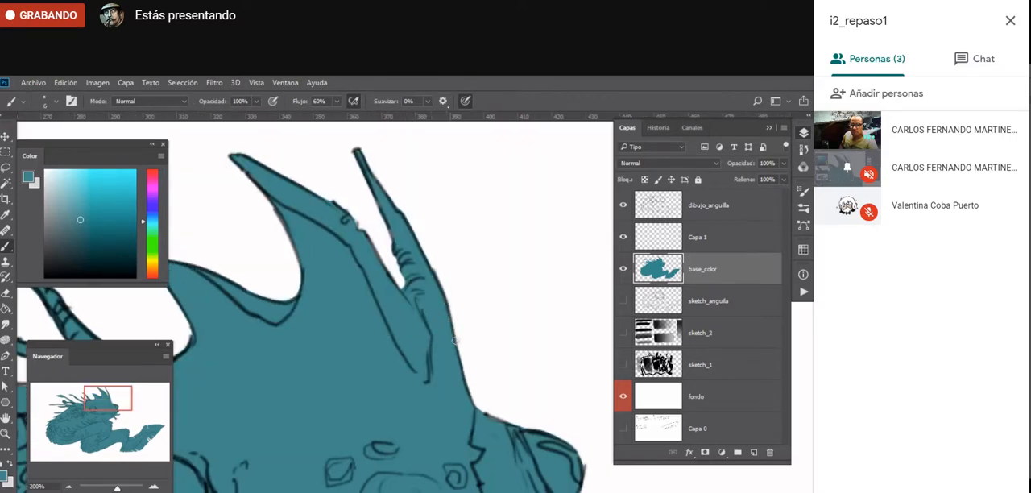
key("e")
- Examine the whole creature in full-screen view, and compare the teal silhouette with the dibujo_anguila line art hidden and shown
key("z")
left_click(308, 481, "alt")
left_click(308, 481, "alt")
left_click(307, 481, "alt")
mouse_move(308, 475)
left_mouse_down()
mouse_move(314, 446)
mouse_move(428, 294)
mouse_move(403, 300)
left_mouse_up()
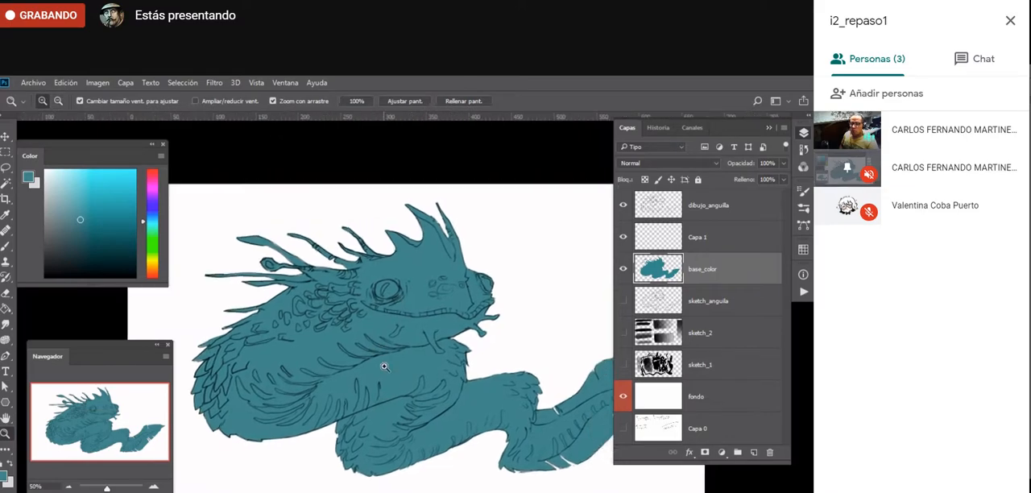
key("f")
key("f")
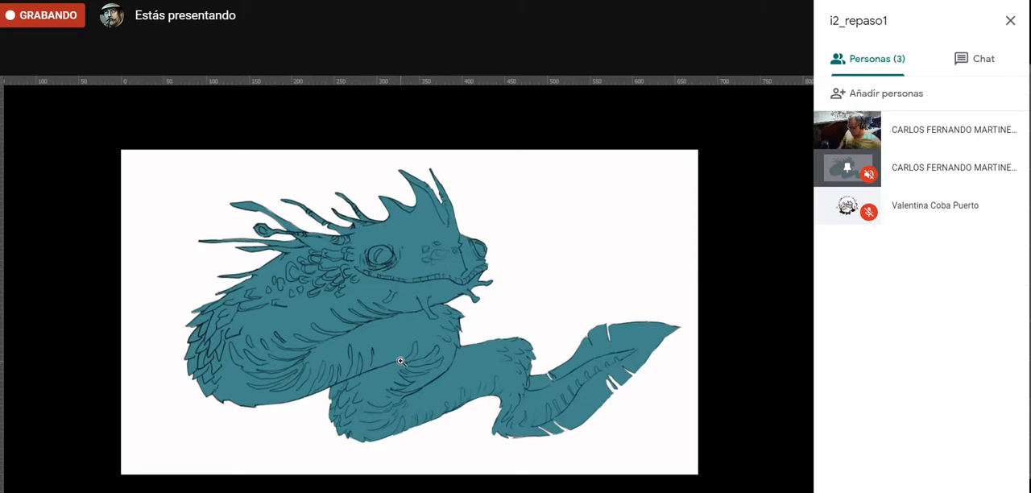
mouse_move(391, 341)
left_mouse_down()
mouse_move(348, 395)
mouse_move(392, 342)
left_mouse_up()
key("Tab")
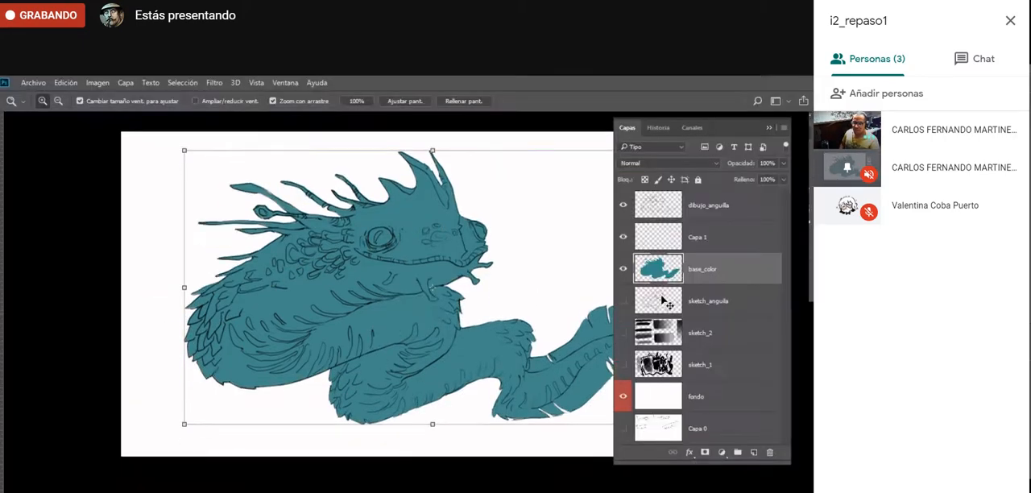
left_click(709, 211)
left_click(623, 206)
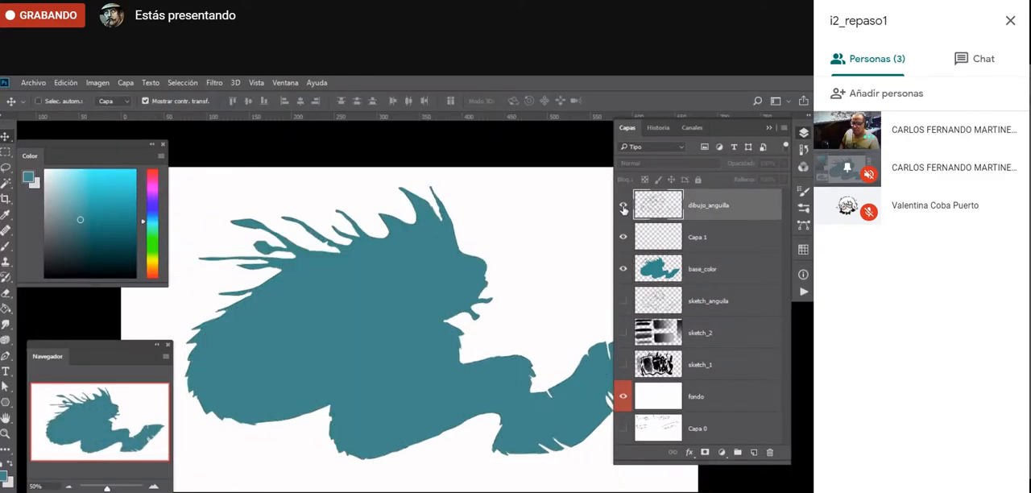
left_click(622, 207)
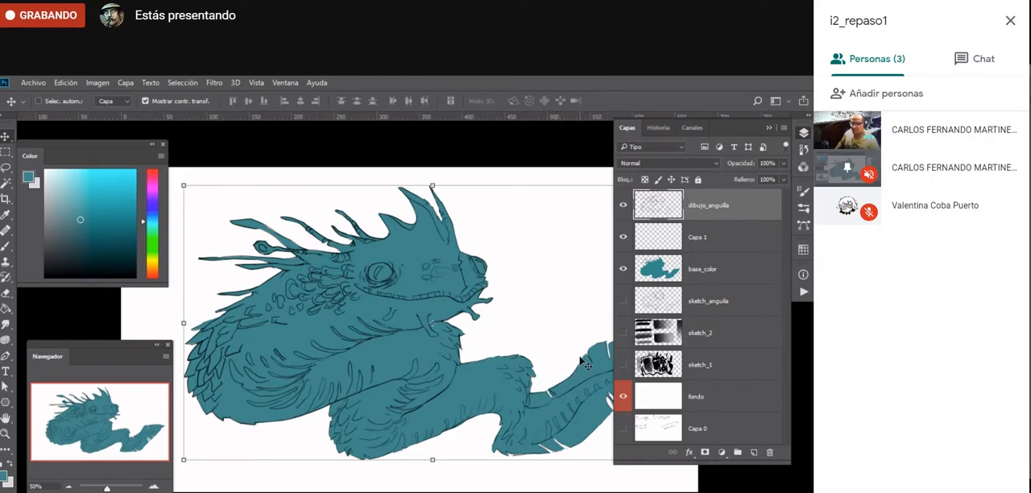
- On Capa 1, paint a dark grey-blue area below the creature's mouth and along the throat with a 40 px brush
left_click(676, 240)
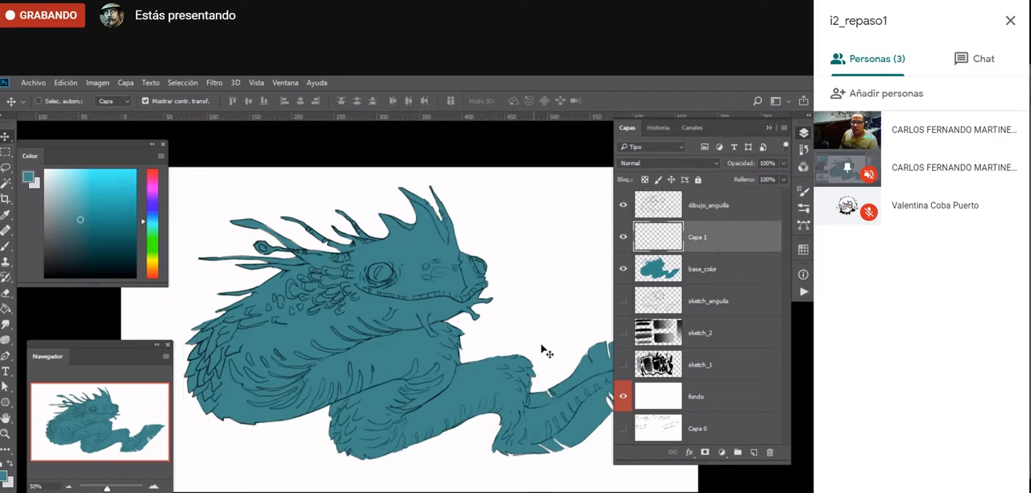
key("b")
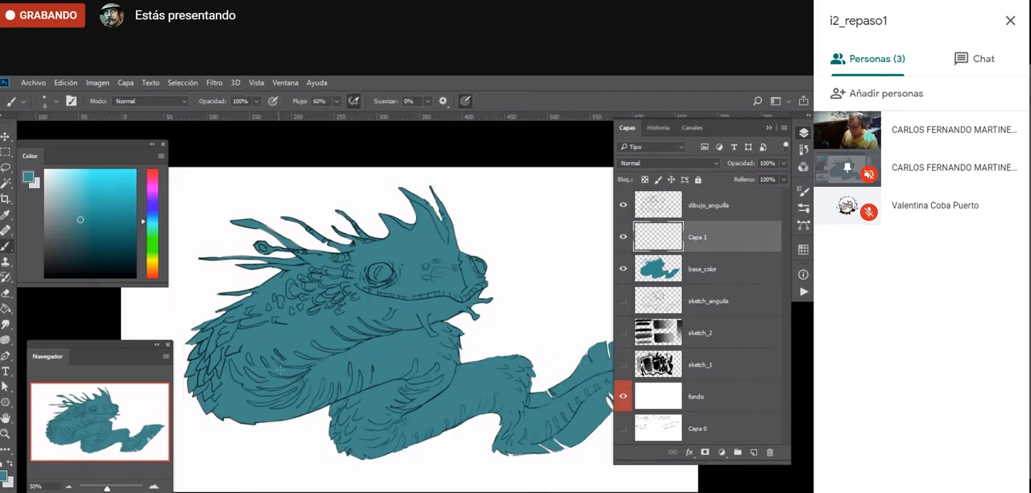
key("]")
key("]")
key("]")
key("]")
key("]")
key("]")
key("]")
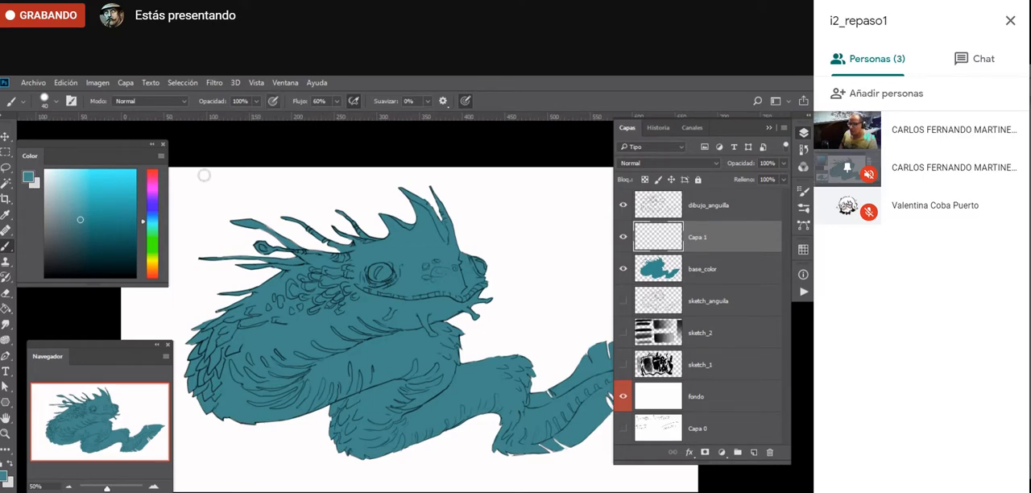
left_click_drag(148, 258, 147, 218)
left_click(67, 231)
left_click_drag(67, 231, 72, 234)
mouse_move(385, 316)
left_mouse_down()
mouse_move(417, 323)
mouse_move(399, 309)
mouse_move(466, 308)
mouse_move(452, 314)
mouse_move(415, 303)
mouse_move(457, 305)
mouse_move(499, 289)
mouse_move(394, 308)
mouse_move(347, 324)
left_mouse_up()
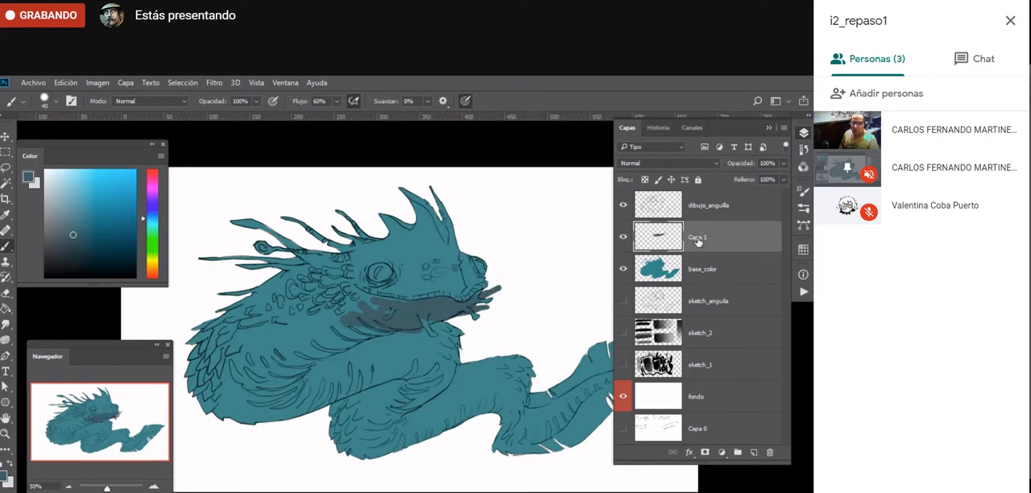
- Rename the Capa 1 layer as clores_planos
double_click(694, 237)
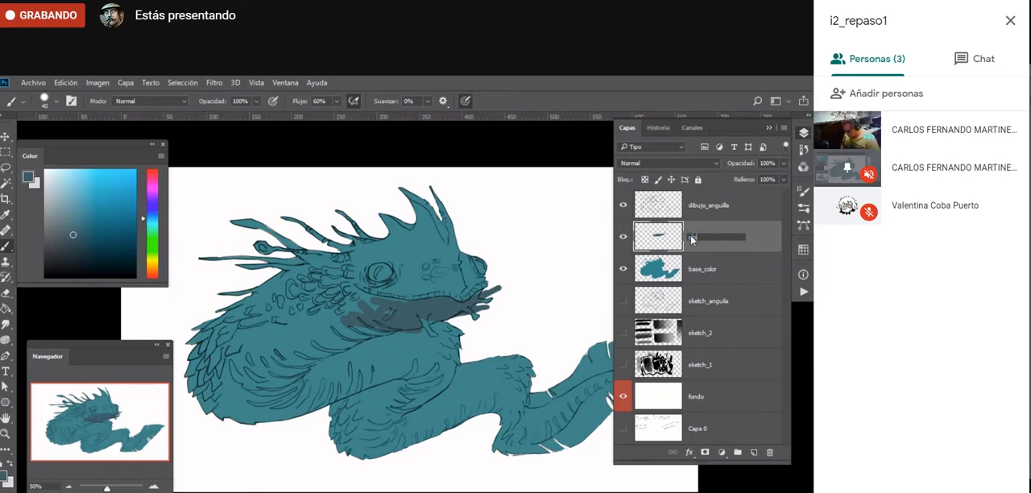
type("colores_planos")
key("Return")
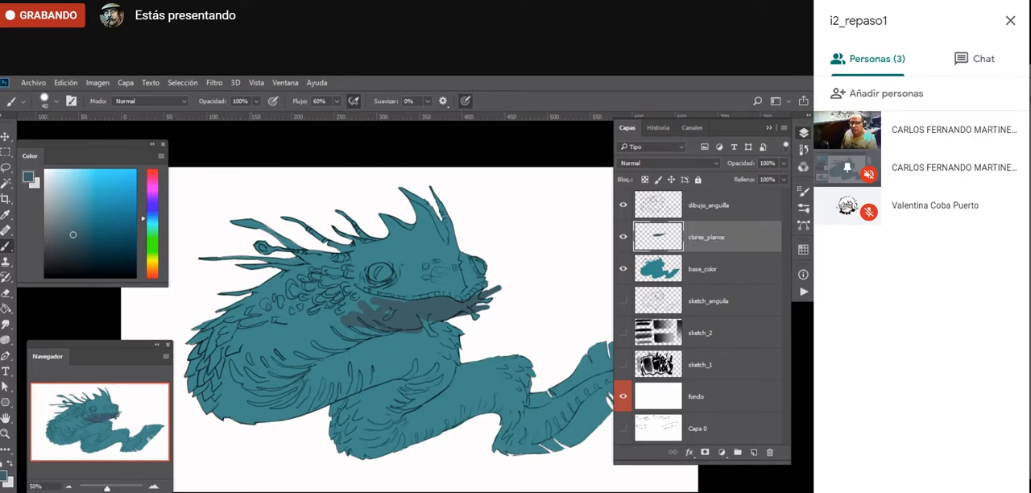
- Extend the dark grey-blue over the neck and first coil's belly on clores_planos, checking the paint with base_color hidden
mouse_move(379, 324)
left_mouse_down()
mouse_move(329, 319)
mouse_move(346, 341)
mouse_move(371, 340)
mouse_move(343, 348)
mouse_move(317, 333)
mouse_move(334, 327)
mouse_move(301, 357)
mouse_move(263, 342)
mouse_move(282, 365)
mouse_move(323, 317)
mouse_move(281, 355)
mouse_move(290, 368)
mouse_move(250, 356)
mouse_move(248, 418)
mouse_move(225, 412)
mouse_move(244, 422)
mouse_move(282, 416)
mouse_move(273, 389)
mouse_move(243, 393)
mouse_move(247, 375)
mouse_move(287, 384)
mouse_move(246, 400)
mouse_move(280, 412)
mouse_move(305, 387)
mouse_move(334, 379)
mouse_move(303, 410)
mouse_move(406, 361)
mouse_move(354, 390)
mouse_move(375, 387)
mouse_move(407, 369)
mouse_move(356, 386)
mouse_move(348, 376)
mouse_move(401, 312)
mouse_move(343, 335)
mouse_move(381, 305)
left_mouse_up()
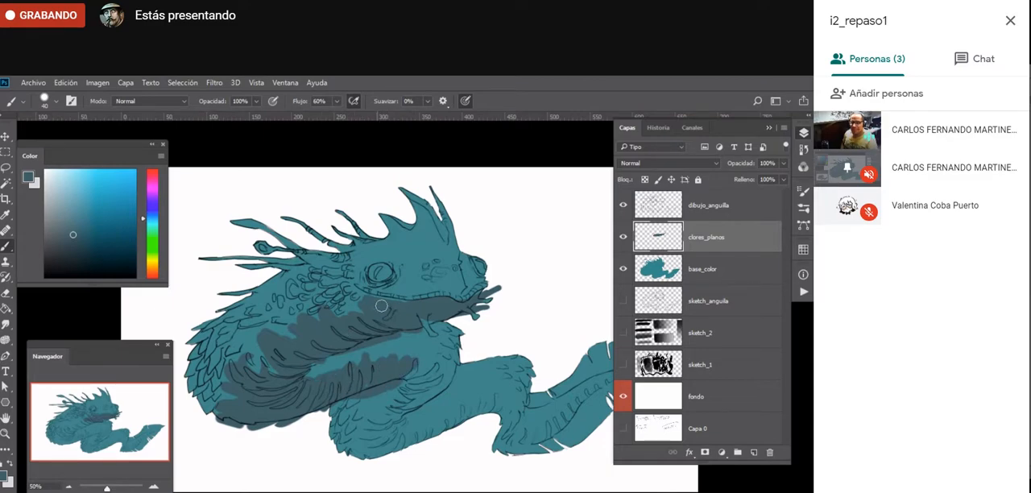
left_click(701, 269)
left_click(624, 269)
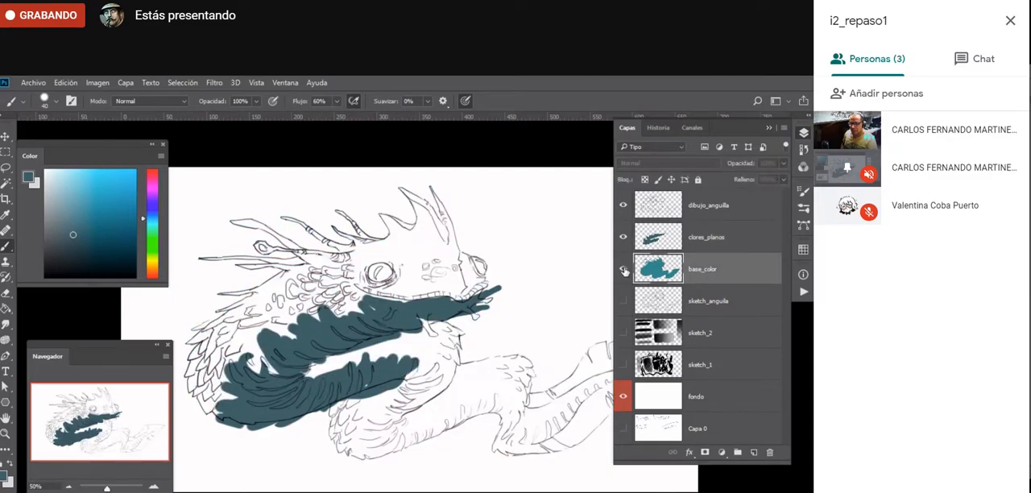
left_click(623, 271)
left_click(700, 240)
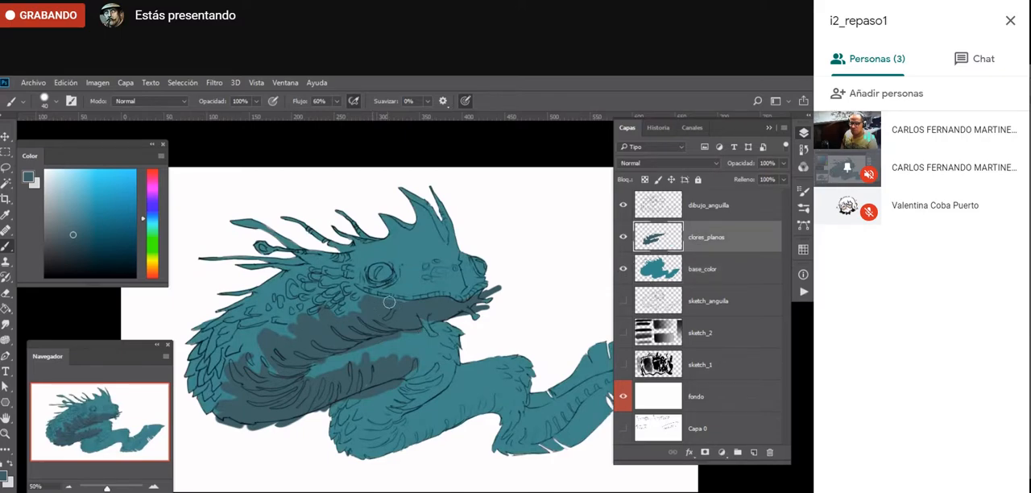
- Continue the dark grey-blue belly tone on clores_planos over the lower coils and along the tail
left_click_drag(316, 425, 260, 372)
mouse_move(356, 317)
left_mouse_down()
mouse_move(330, 355)
mouse_move(391, 319)
mouse_move(318, 370)
mouse_move(327, 388)
mouse_move(342, 381)
mouse_move(308, 400)
mouse_move(357, 396)
mouse_move(321, 383)
mouse_move(438, 358)
mouse_move(454, 358)
mouse_move(447, 384)
mouse_move(470, 392)
mouse_move(560, 323)
mouse_move(476, 390)
mouse_move(465, 390)
mouse_move(456, 360)
mouse_move(412, 354)
mouse_move(367, 377)
mouse_move(320, 382)
mouse_move(362, 353)
mouse_move(330, 375)
left_mouse_up()
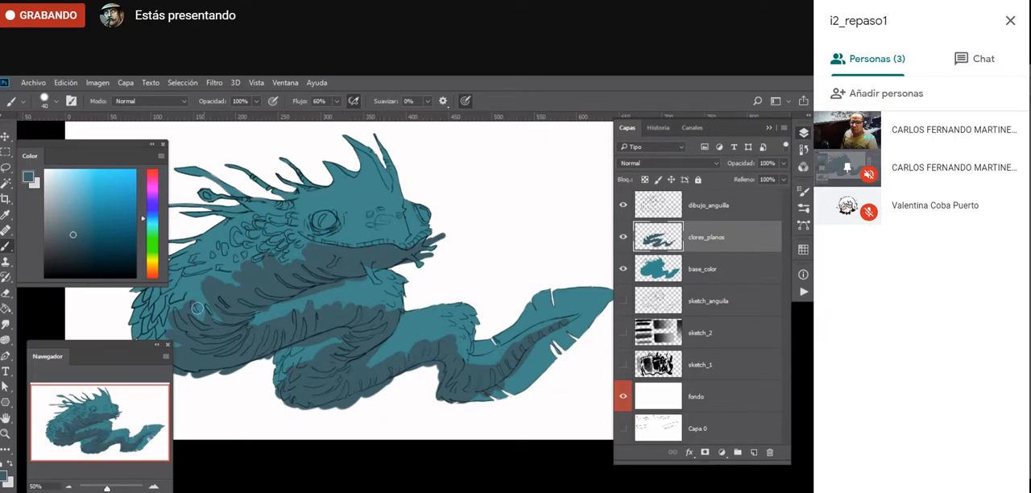
mouse_move(197, 309)
left_mouse_down()
mouse_move(243, 256)
mouse_move(274, 263)
mouse_move(270, 244)
left_mouse_up()
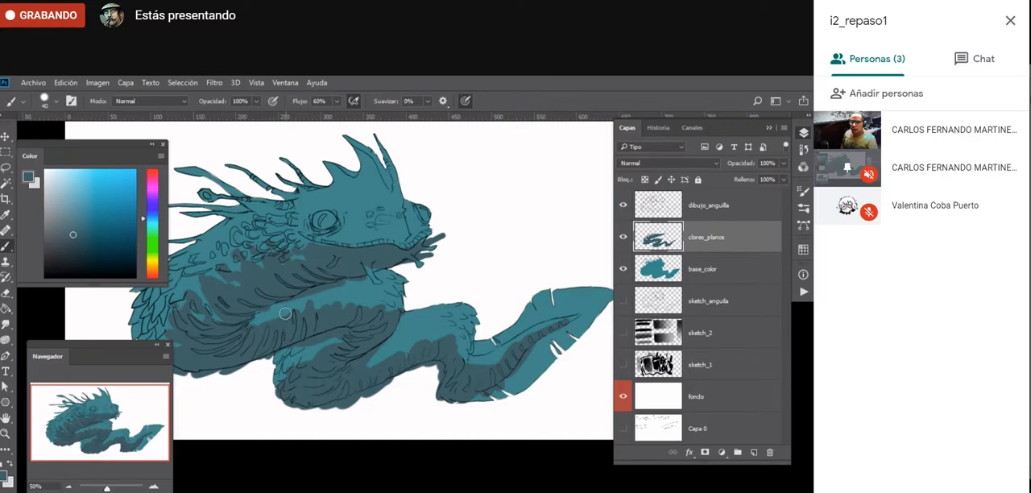
left_click_drag(323, 306, 331, 297)
left_click_drag(346, 307, 348, 297)
- Lock the transparent pixels of the clores_planos layer
key("space")
left_click_drag(324, 394, 347, 390)
key("ctrl+space")
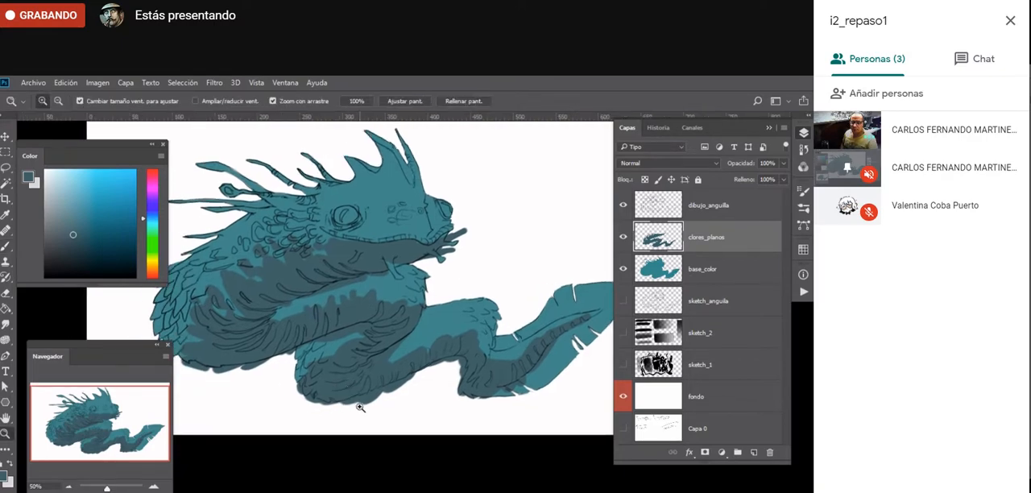
left_click(361, 411, "alt")
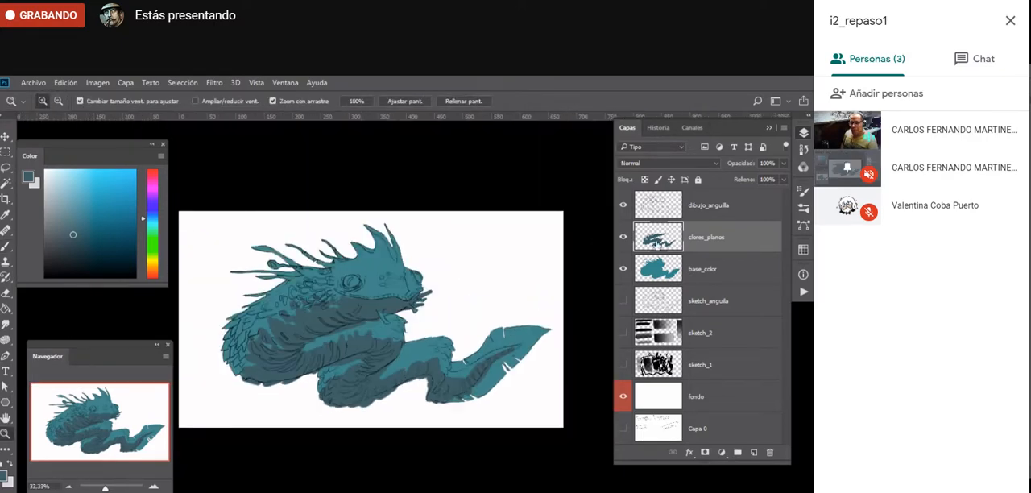
left_click(645, 179)
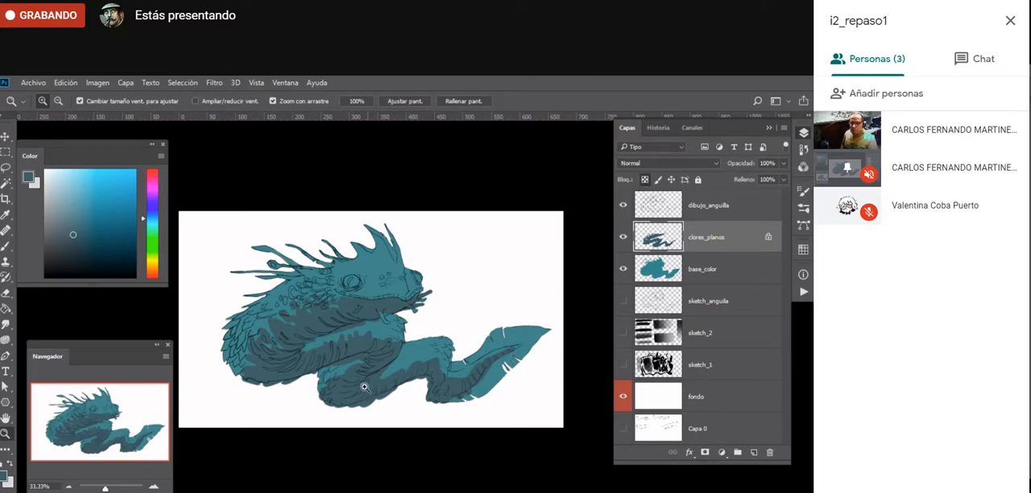
- Apply a light blue to transparent linear gradient over the painted belly areas, running from the tail toward the rear coil
key("g")
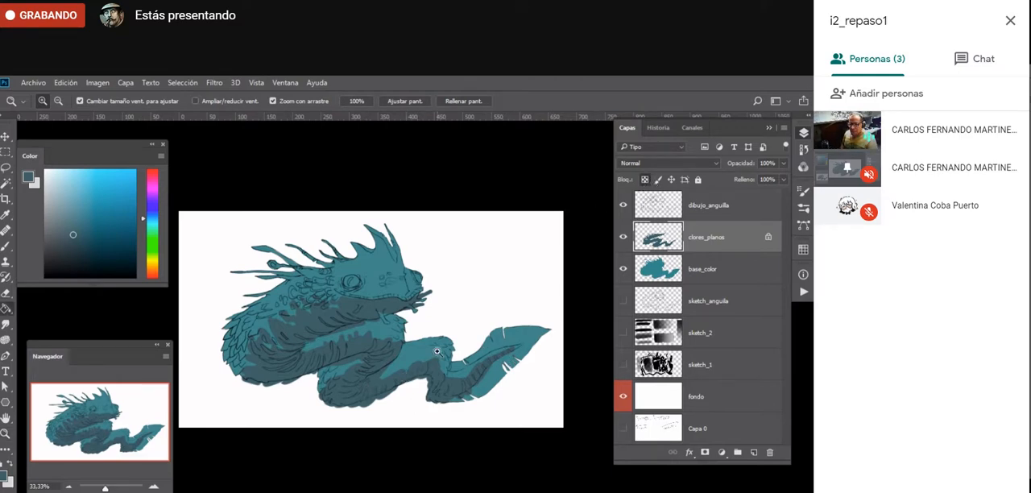
key("shift+g")
key("shift+g")
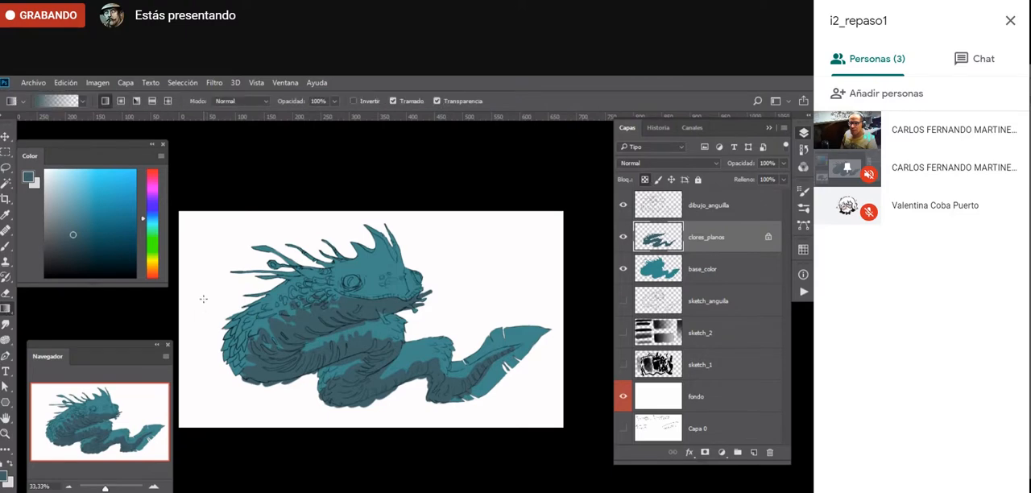
left_click_drag(68, 206, 71, 193)
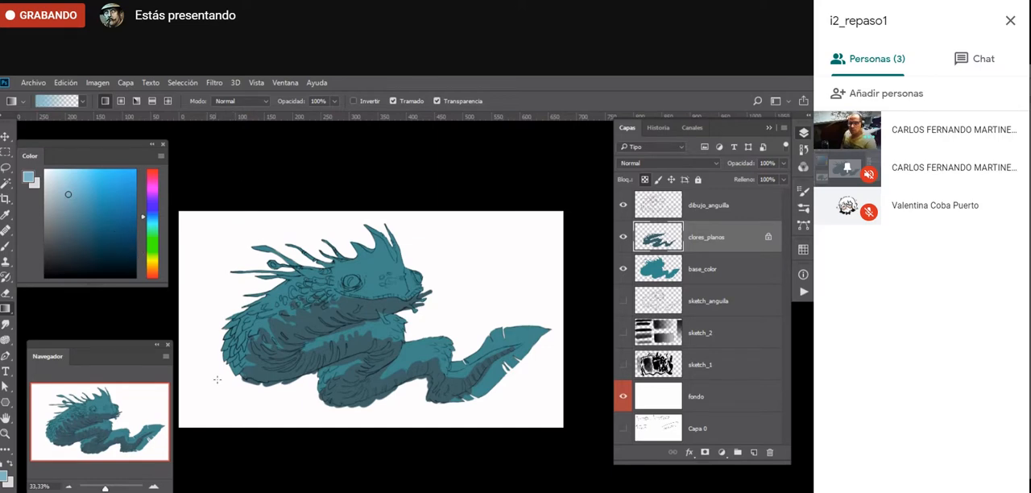
left_click_drag(476, 382, 229, 390)
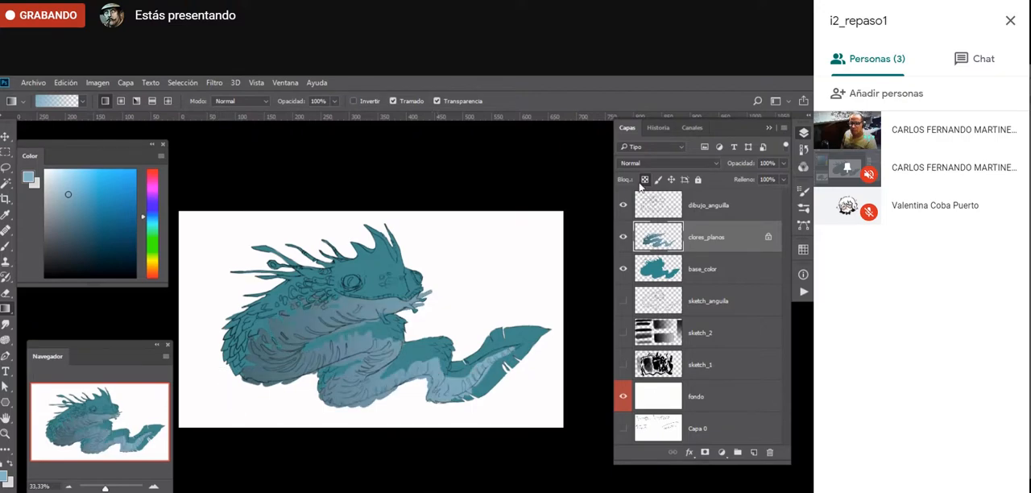
- Try the linear gradient on clores_planos with transparent pixels unlocked, comparing it by undoing and redoing, and restore the transparency lock
left_click(644, 181)
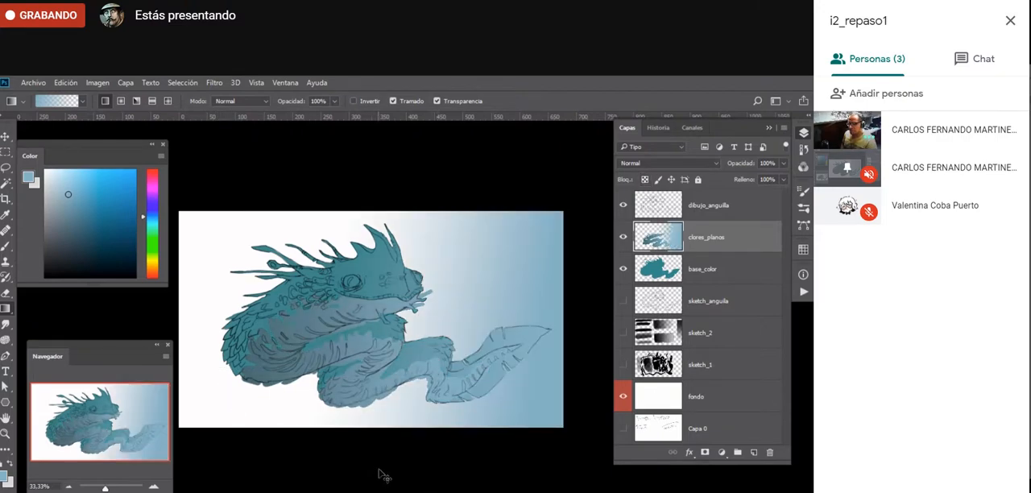
key("ctrl+z")
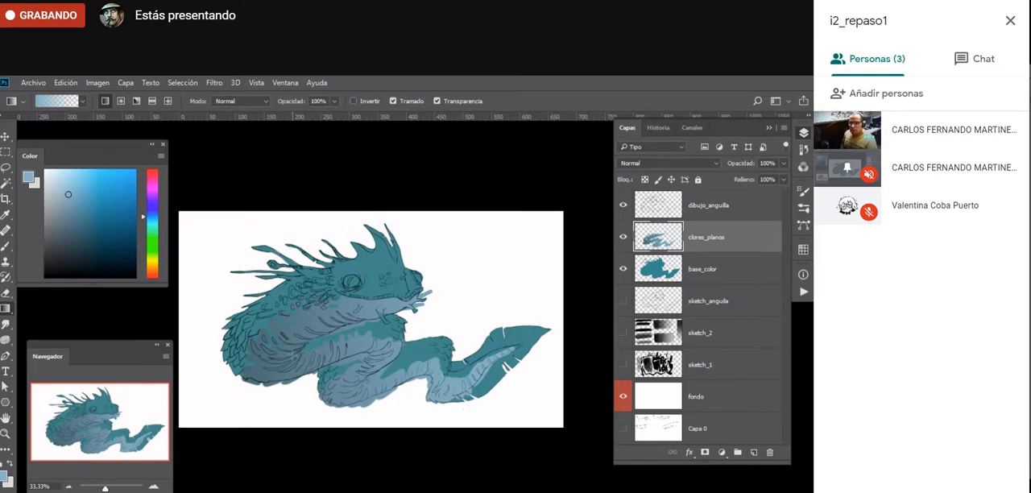
key("ctrl+z")
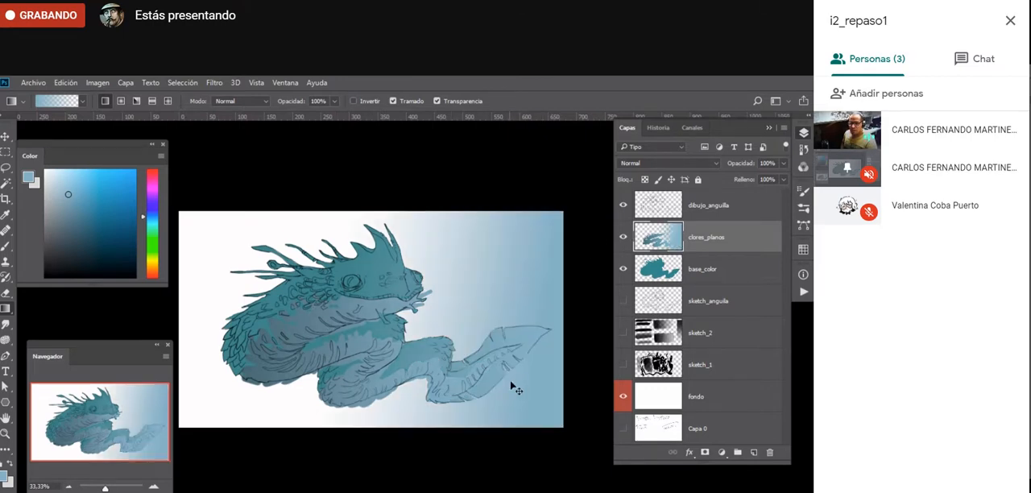
key("ctrl+z")
key("slash")
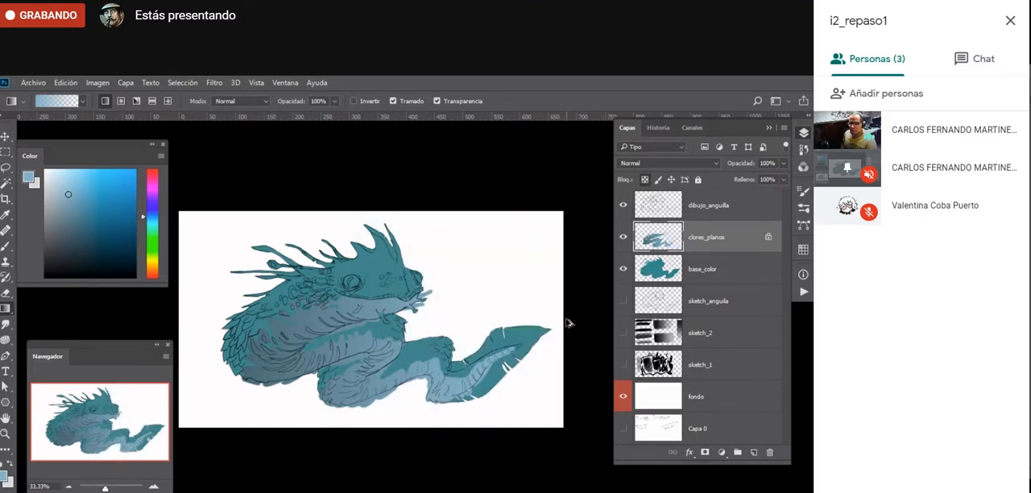
- Undo the linear gradient and apply a light blue to transparent radial gradient over the locked belly areas, from below the tail toward the rear coil
key("ctrl+z")
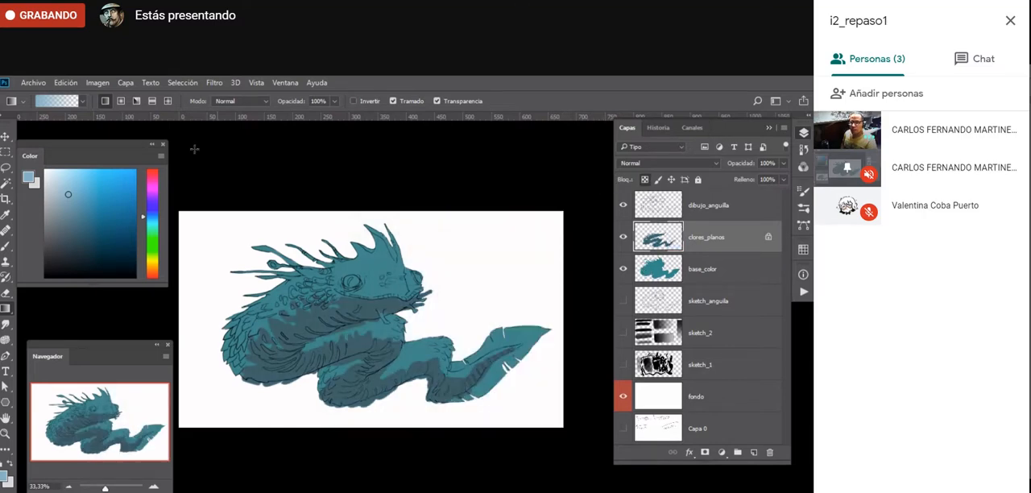
left_click_drag(502, 420, 273, 332)
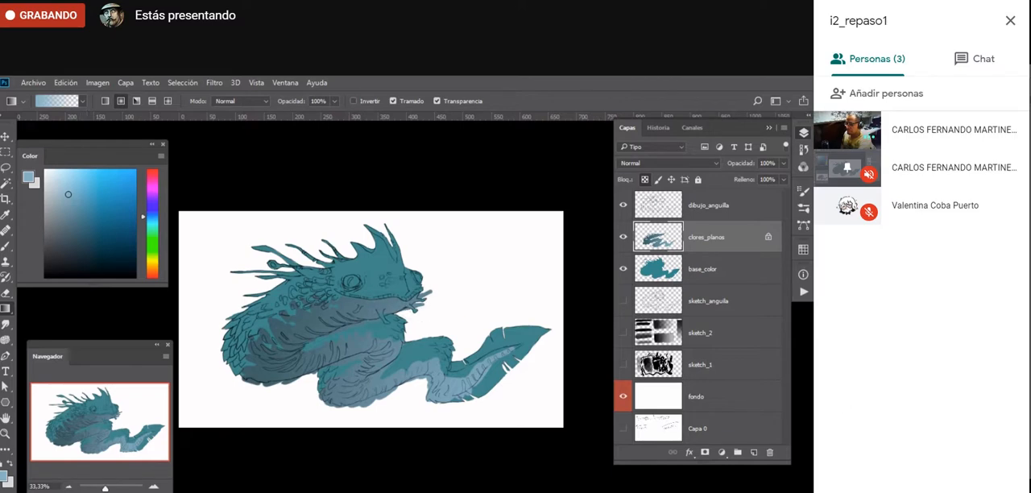
key("ctrl+d")
key("ctrl+e")
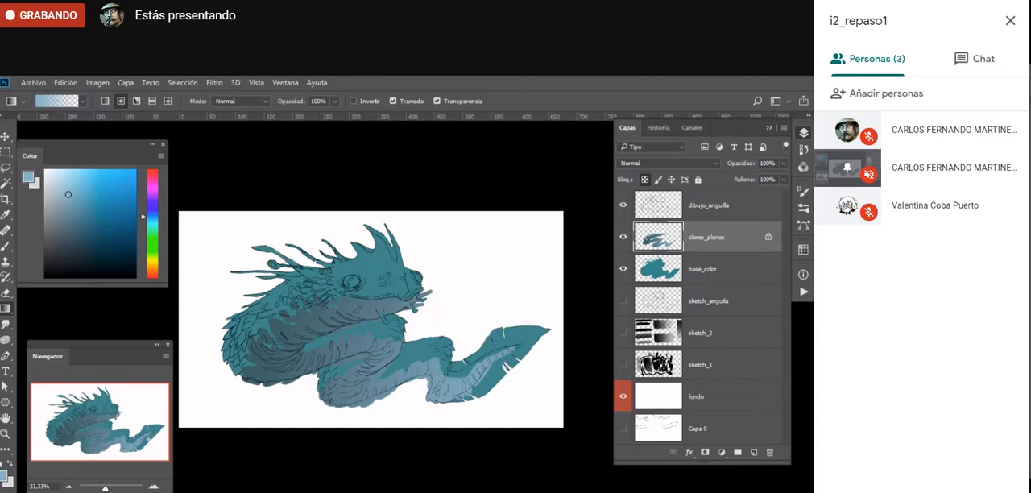
key("ctrl+d")
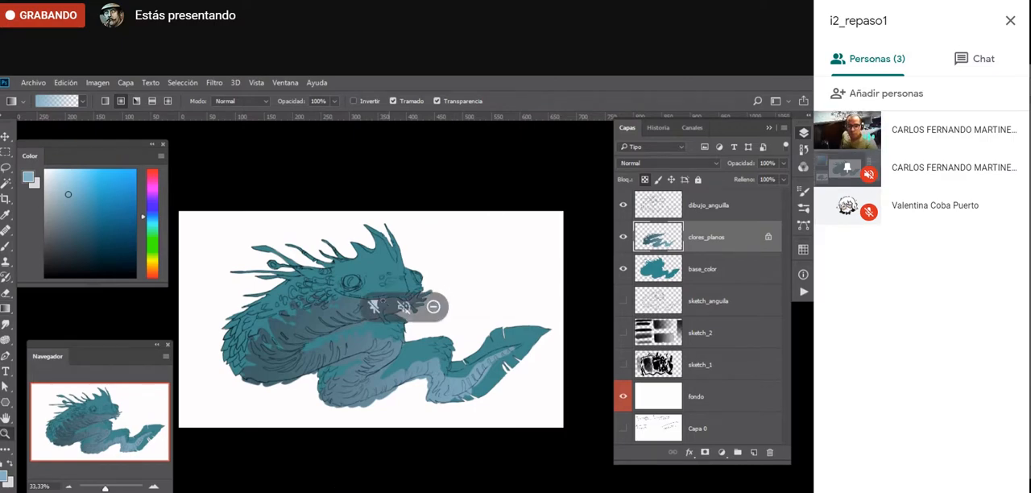
- Unlock the transparent pixels of clores_planos and erase jagged notches into the belly colour's upper edge on the neck and front coils, using a size 20 eraser
key("z")
left_click(369, 308)
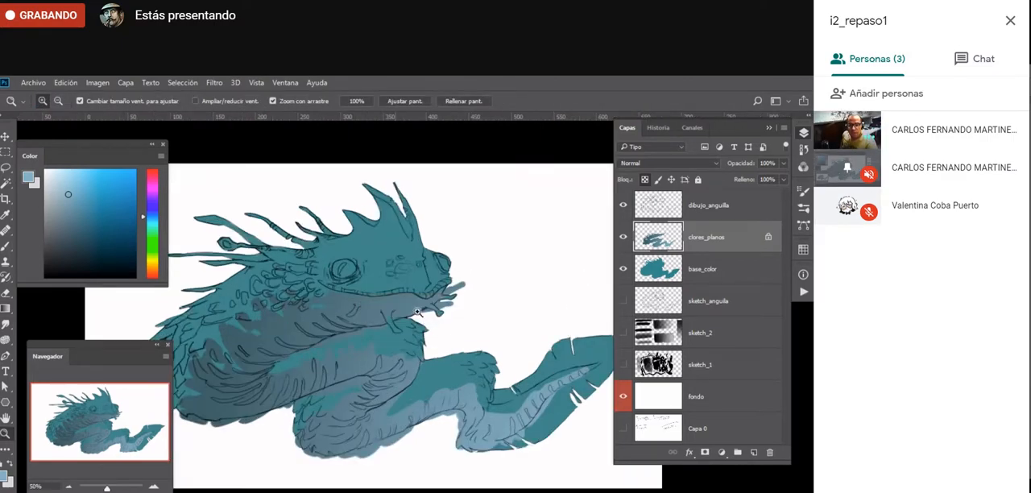
left_click_drag(263, 383, 313, 376)
left_click(274, 393)
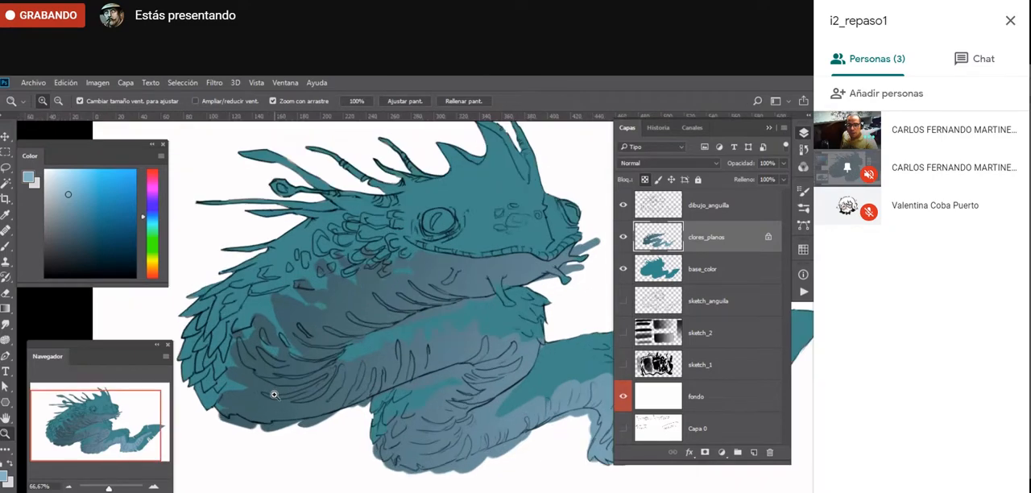
key("e")
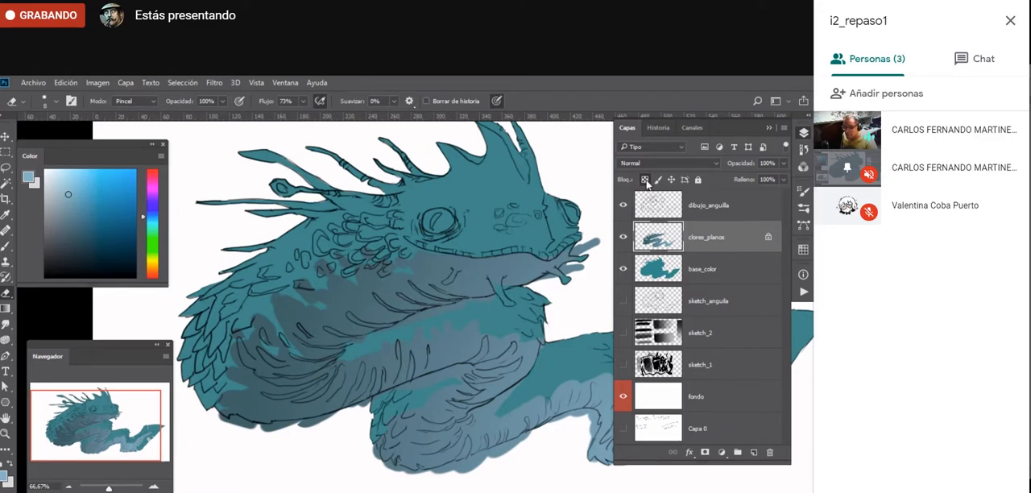
left_click(646, 179)
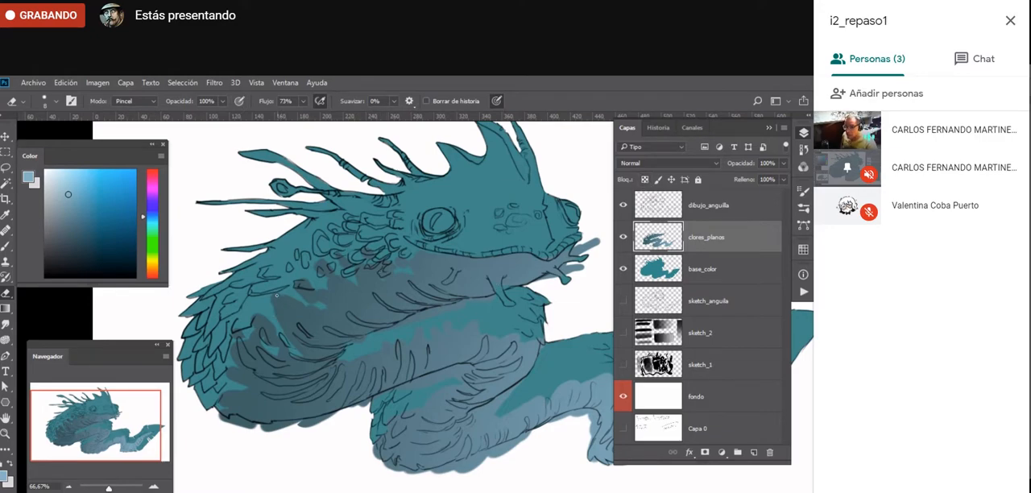
key("bracketright")
key("bracketright")
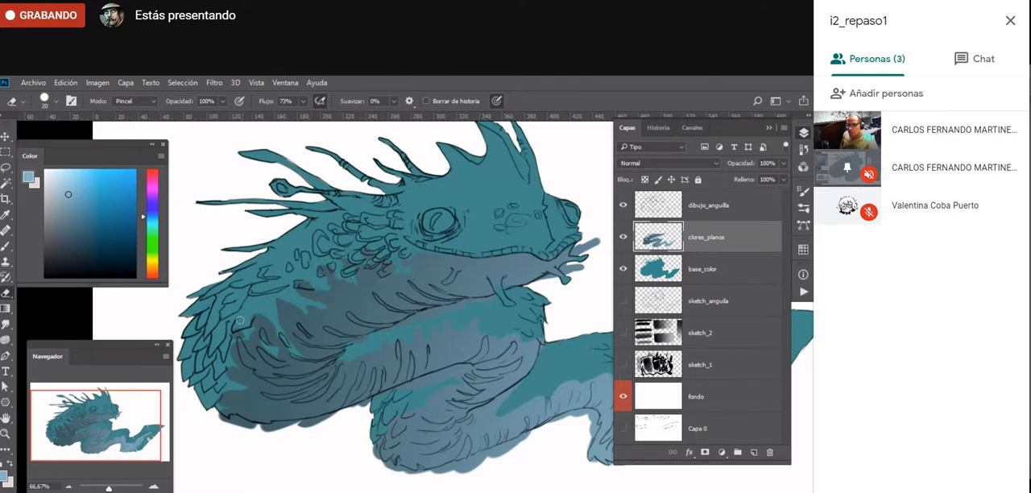
left_click_drag(252, 308, 262, 310)
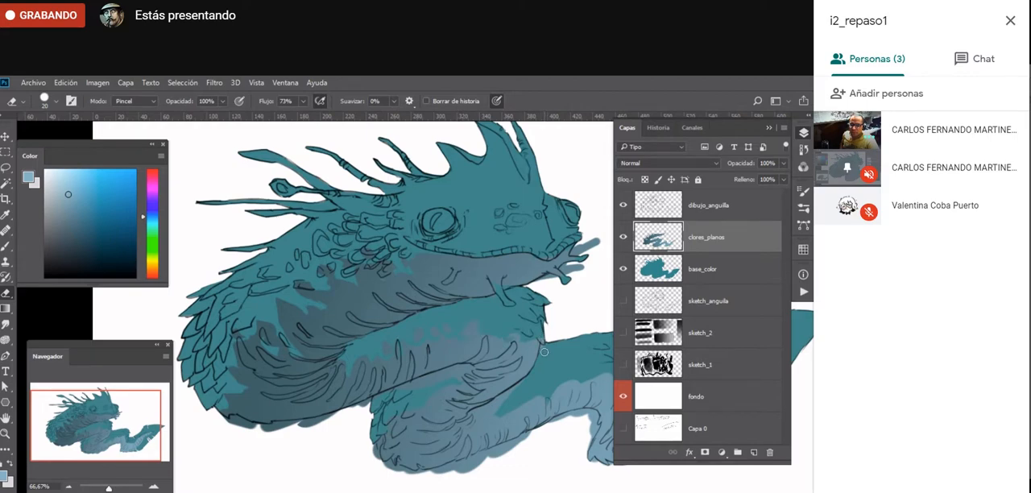
- Erase notches along the upper edge of the belly colour on the rear coil and tail
left_click_drag(422, 401, 255, 338)
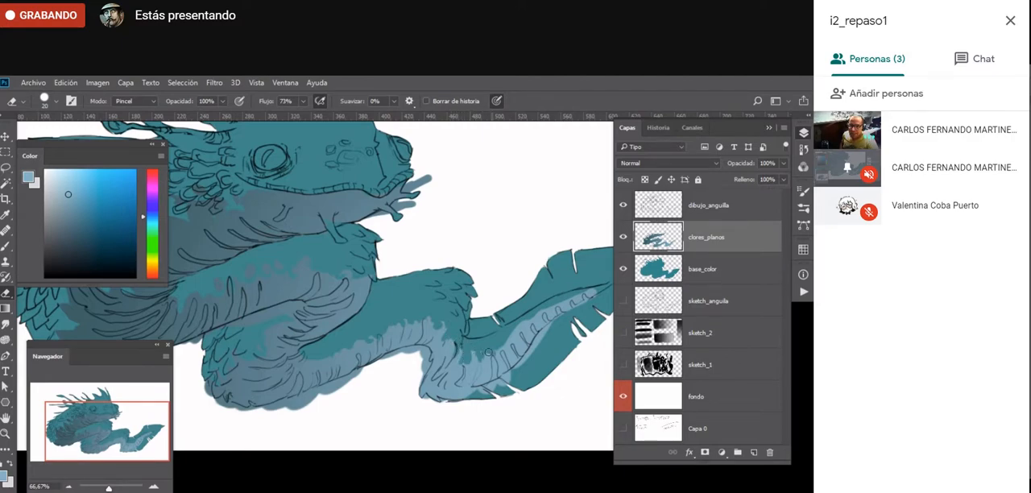
left_click_drag(481, 351, 541, 312)
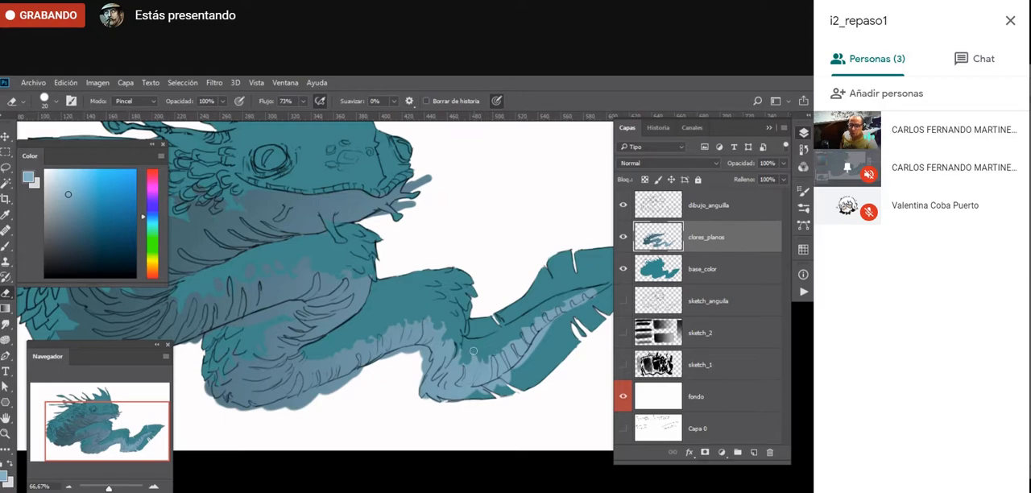
left_click_drag(559, 304, 590, 291)
- Sample the grey-blue belly tone and paint the barbels under the creature's chin with a size 20 brush
key("b")
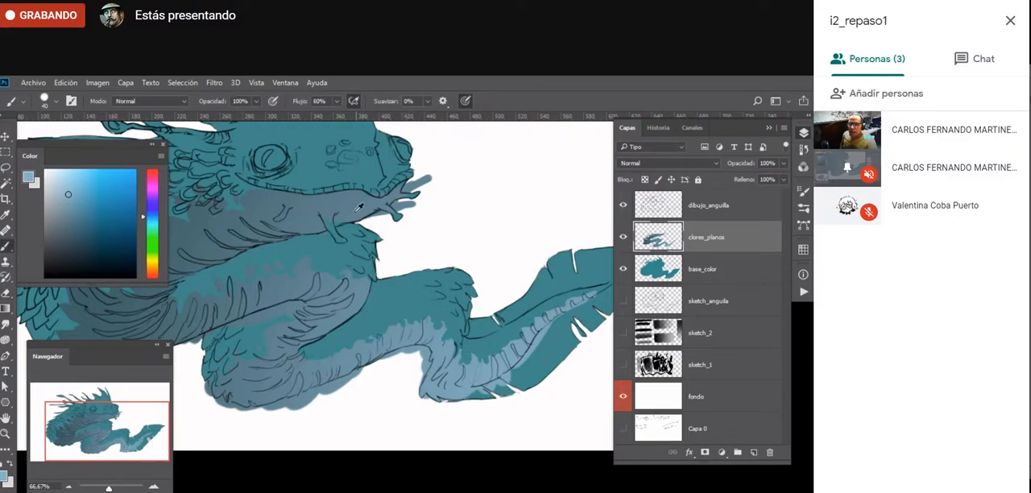
left_click(327, 223, "alt")
key("bracketleft")
key("bracketleft")
key("bracketleft")
left_click_drag(400, 213, 402, 219)
mouse_move(428, 191)
left_mouse_down()
mouse_move(388, 203)
mouse_move(405, 228)
left_mouse_up()
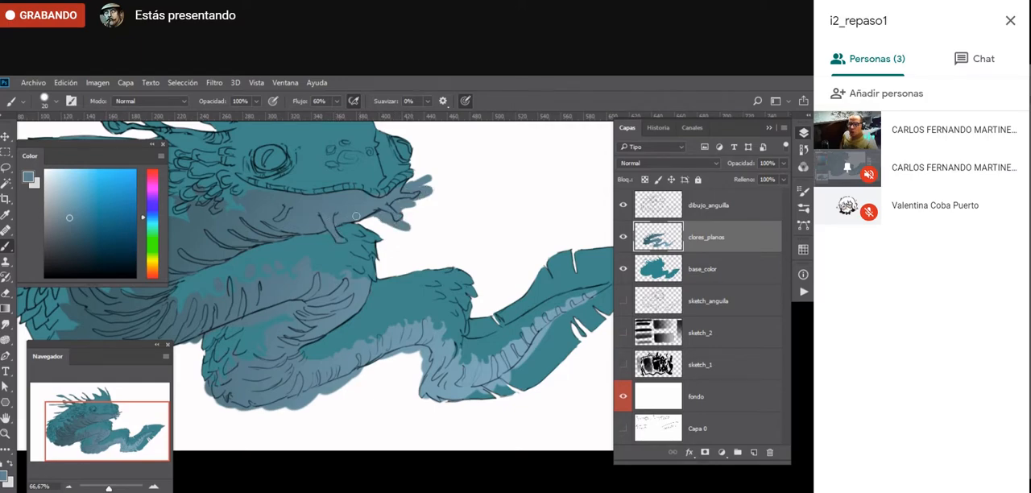
- Assign the violet colour label to the base_color layer
left_click_drag(315, 328, 428, 334)
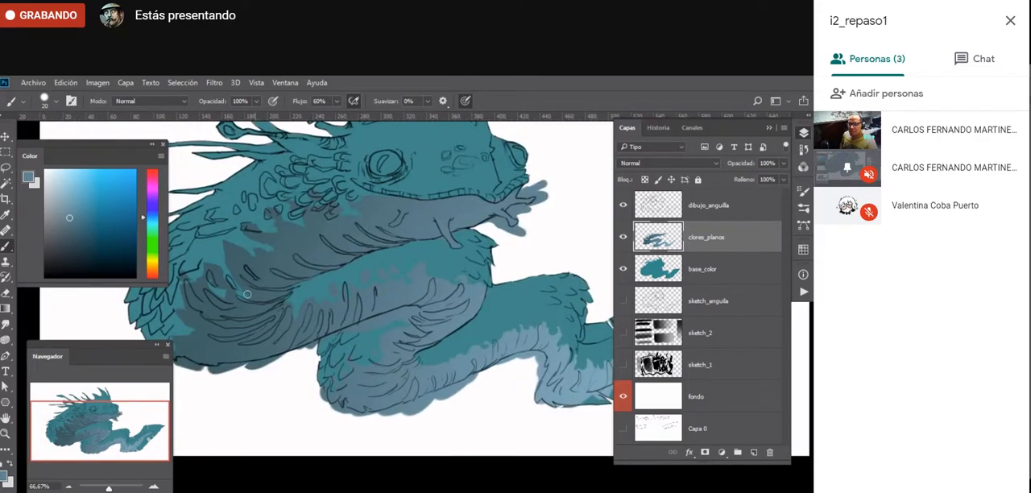
key("z")
left_click(378, 348, "alt")
mouse_move(427, 347)
left_mouse_down()
mouse_move(405, 361)
mouse_move(435, 357)
mouse_move(394, 384)
left_mouse_up()
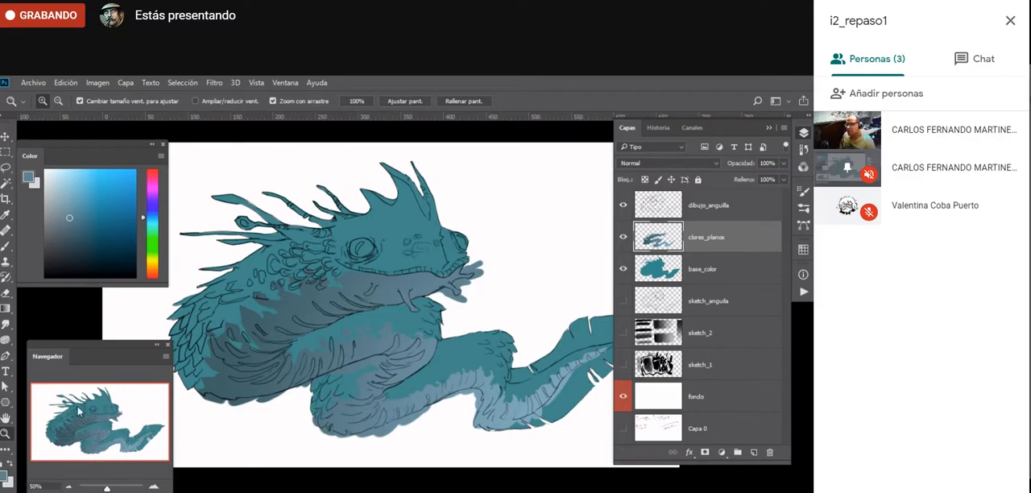
left_click(704, 275)
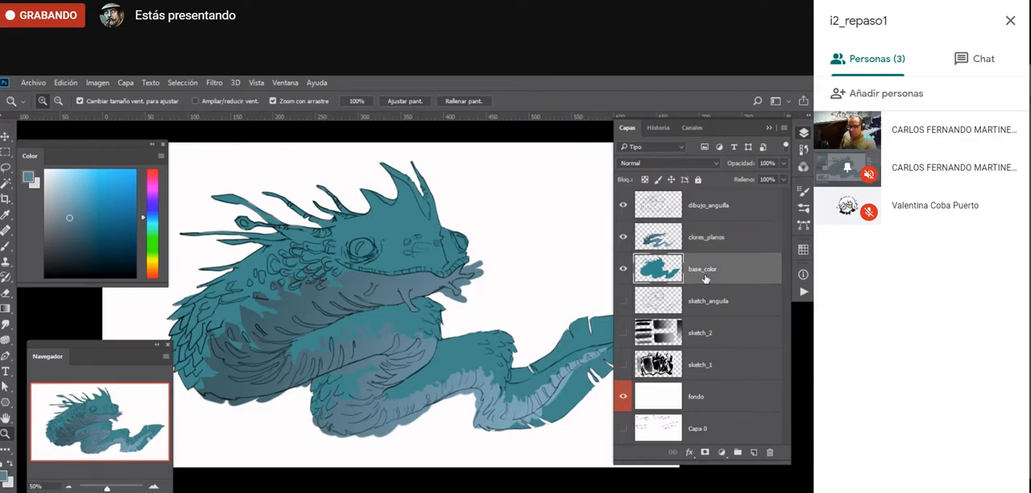
right_click(624, 272)
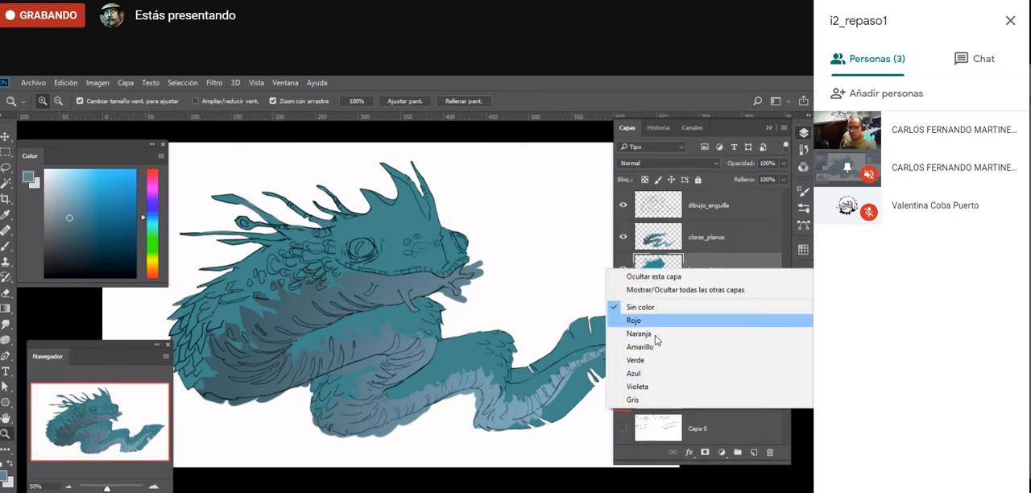
left_click(654, 386)
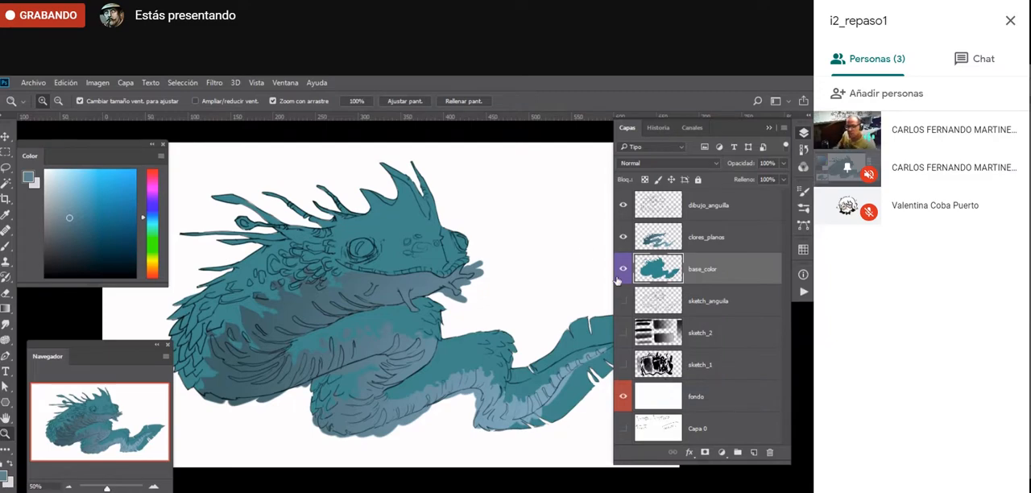
- Correct the clores_planos layer's name to colores_planos
double_click(699, 239)
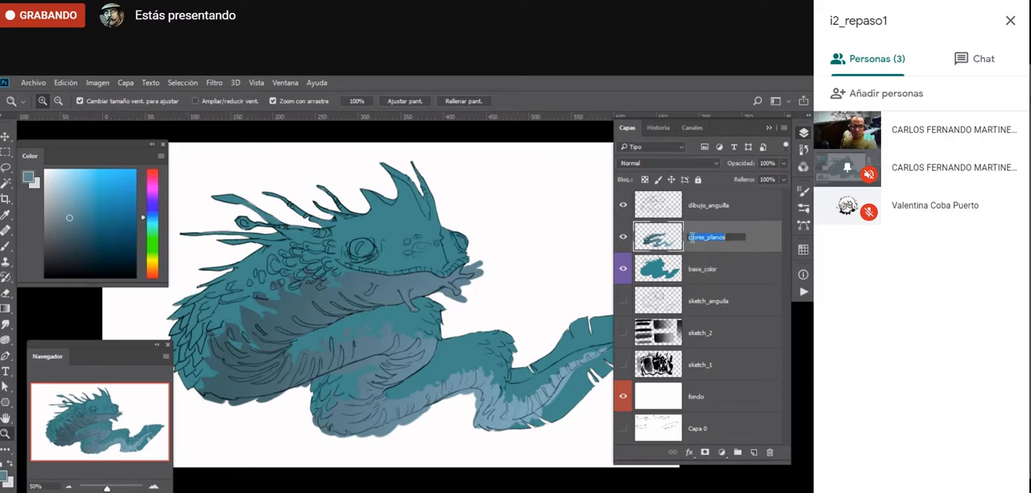
left_click(692, 237)
type("o")
key("Return")
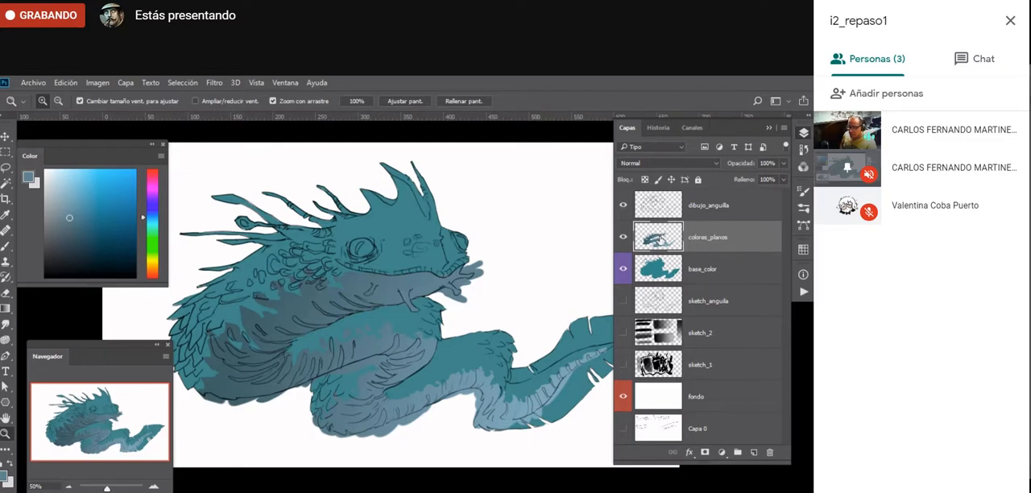
- Clip colores_planos to base_color with a clipping mask, release it, and clip it again
right_click(737, 235)
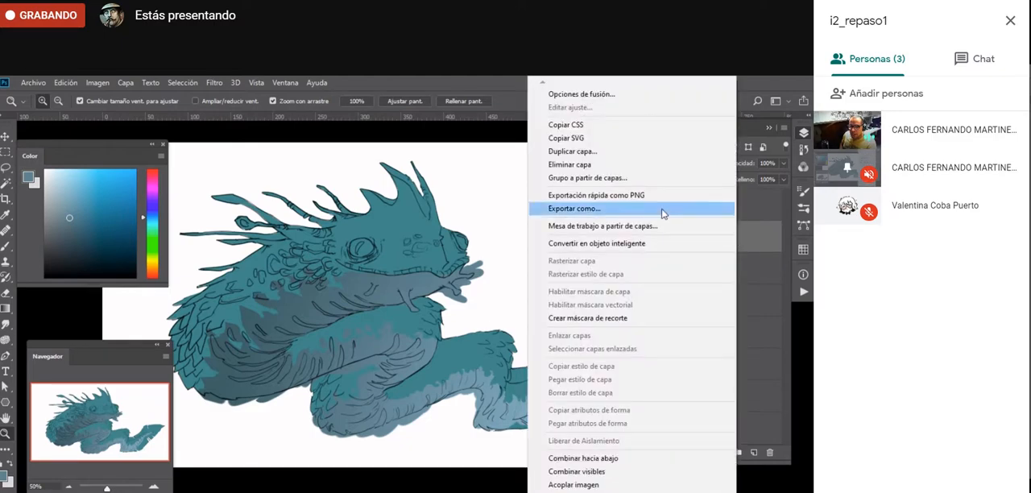
left_click(594, 319)
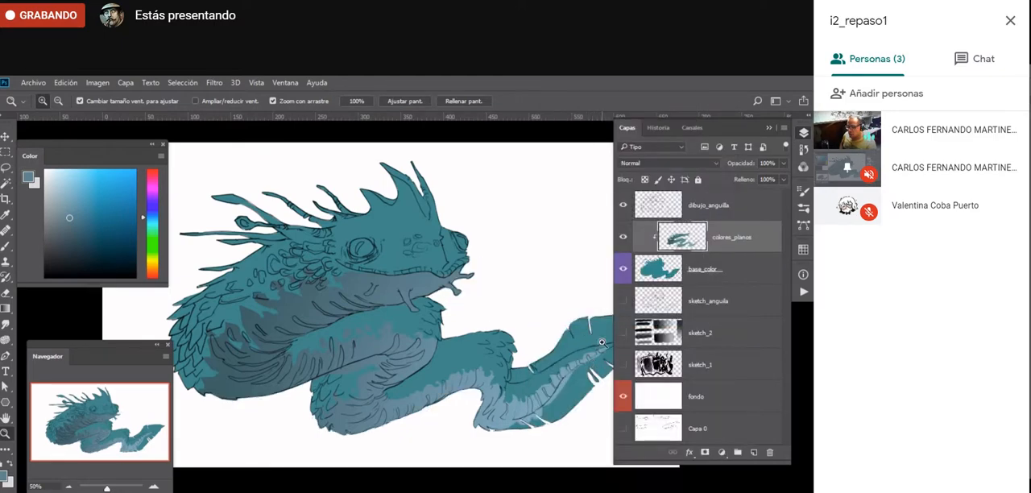
key("ctrl+alt+g")
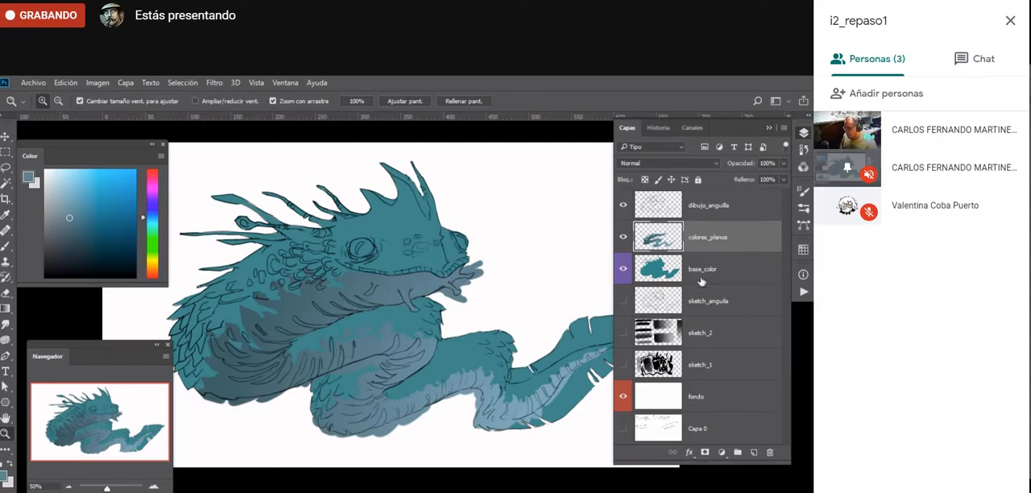
key("alt")
left_click(742, 251, "alt")
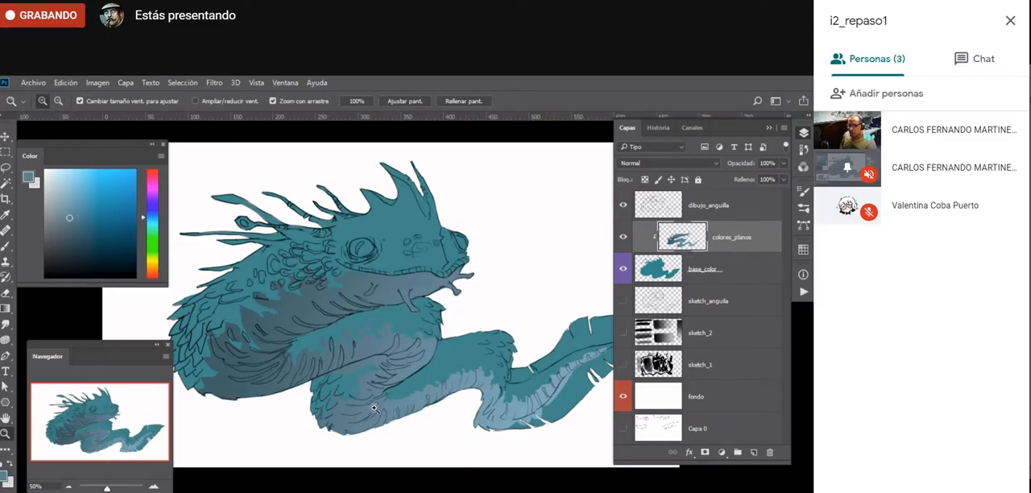
- Create a new layer named color_calido above colores_planos and clip it to base_color
left_click(728, 276)
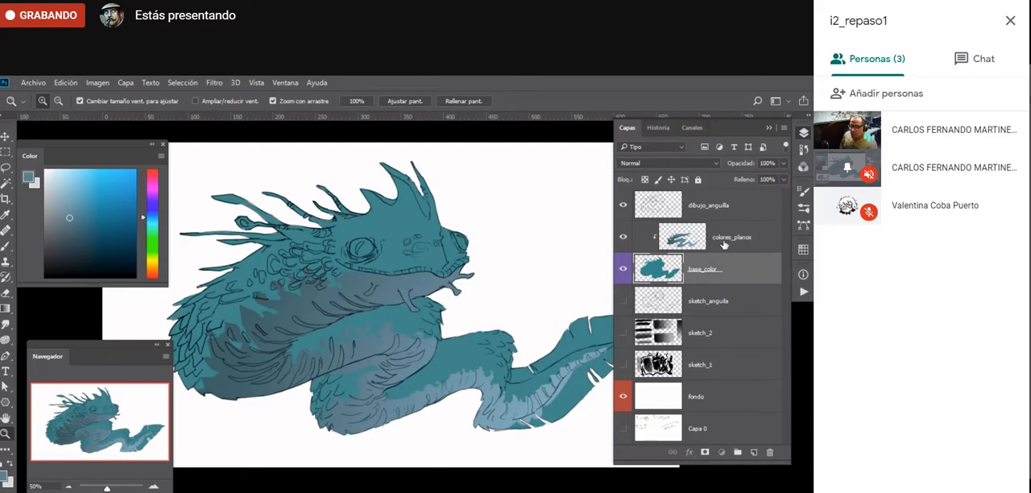
left_click(723, 243)
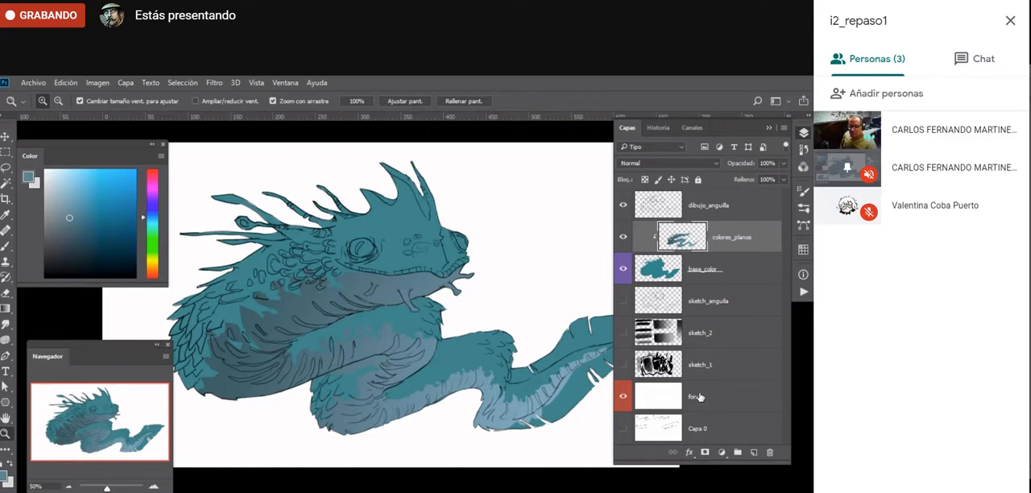
left_click(754, 452)
double_click(696, 238)
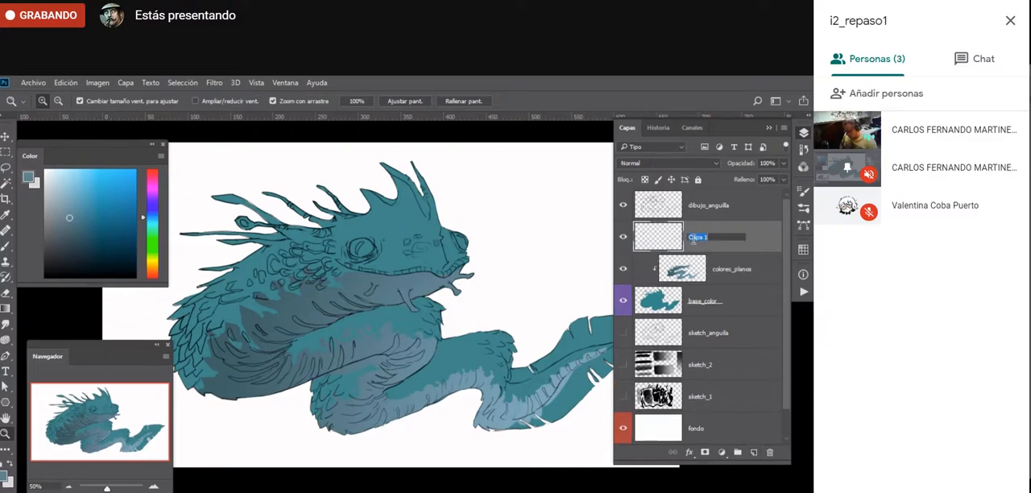
type("color_calido")
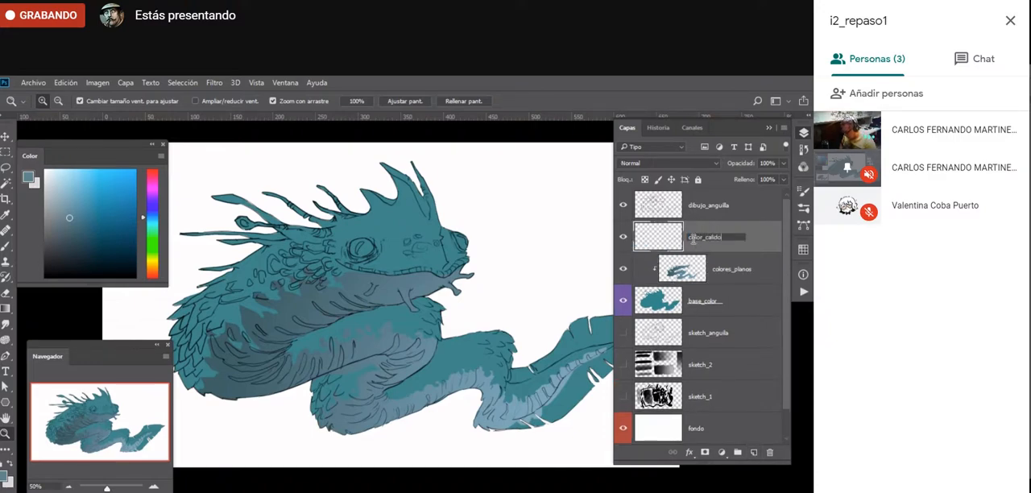
key("Return")
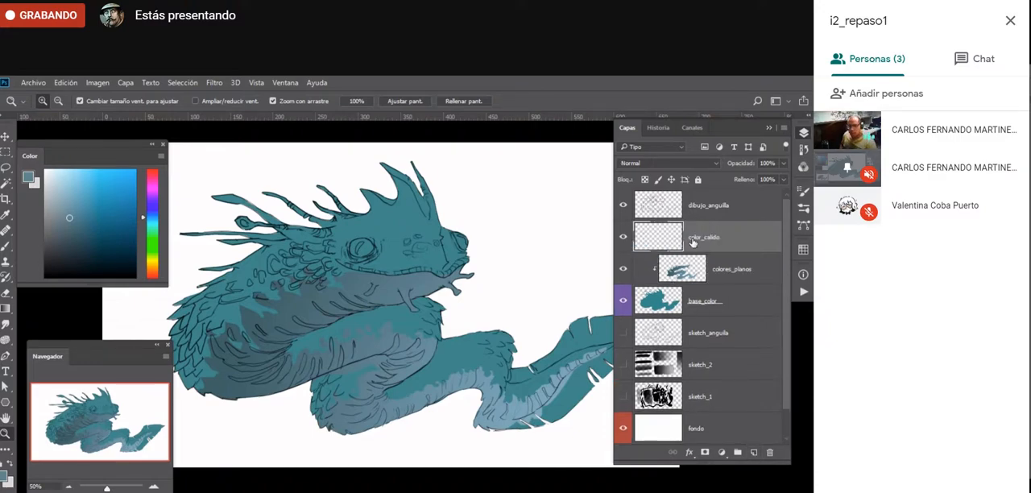
left_click(732, 253, "alt")
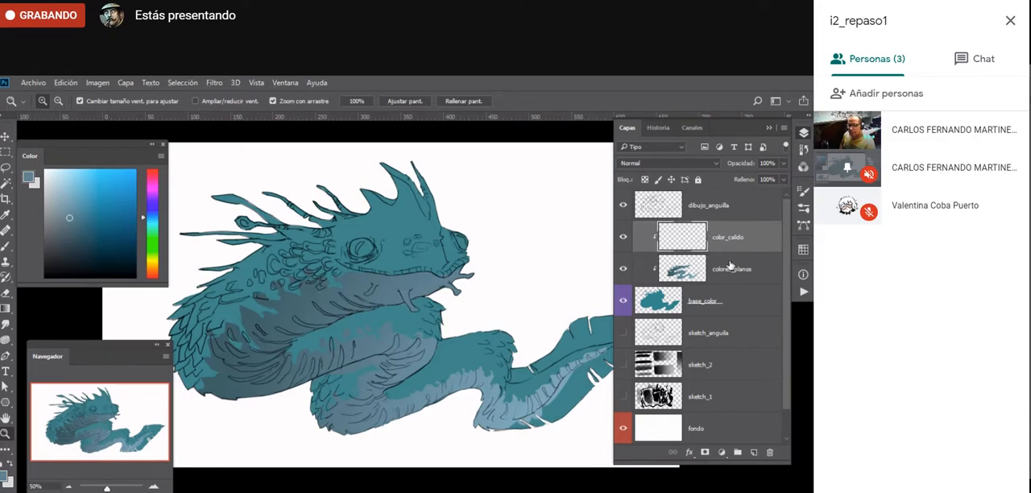
- Switch to the Brush tool and choose a bright yellow painting colour for the color_calido layer
left_click(342, 233)
key("b")
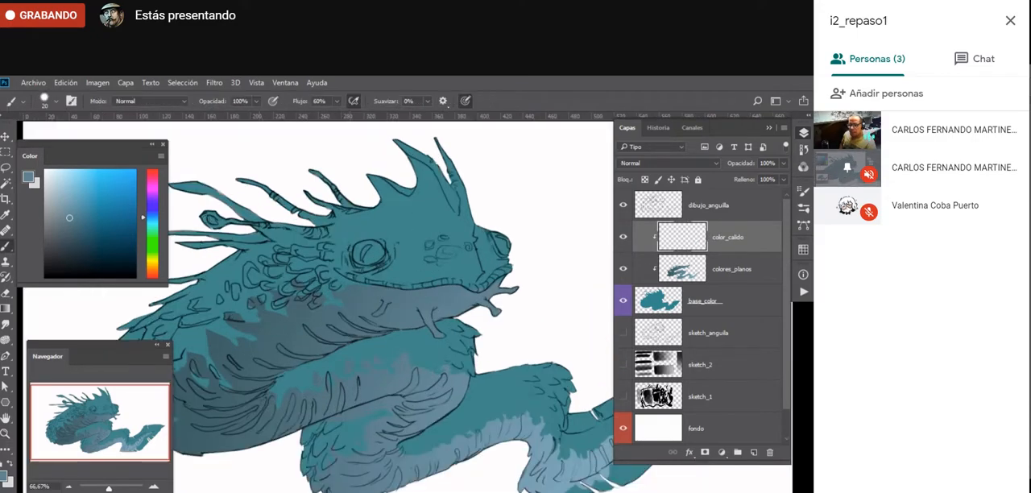
left_click(152, 259)
left_click(99, 181)
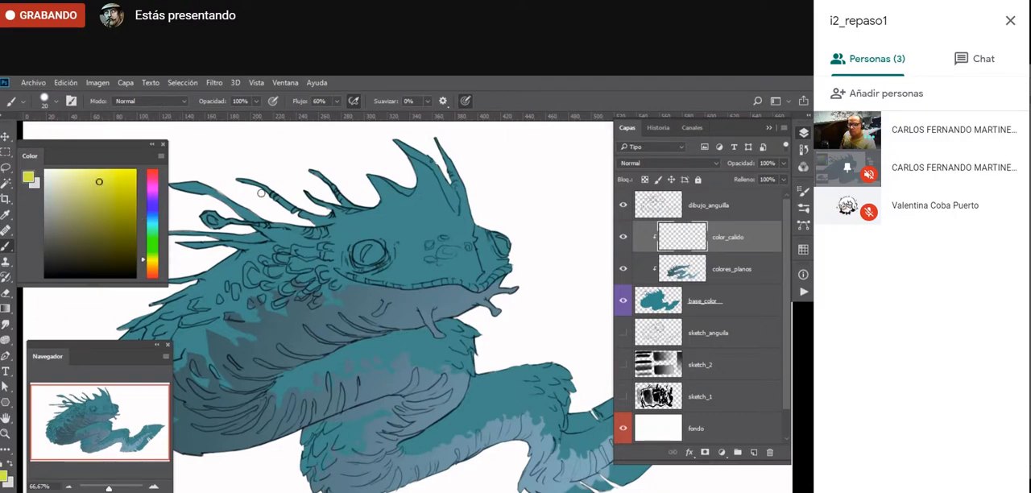
- Paint broad yellow test strokes across the eel's crest and head on the clipped color_calido layer
left_click_drag(418, 256, 506, 230)
mouse_move(398, 193)
left_mouse_down()
mouse_move(468, 169)
mouse_move(273, 250)
mouse_move(416, 216)
left_mouse_up()
left_click_drag(458, 217, 263, 286)
left_click_drag(463, 247, 350, 276)
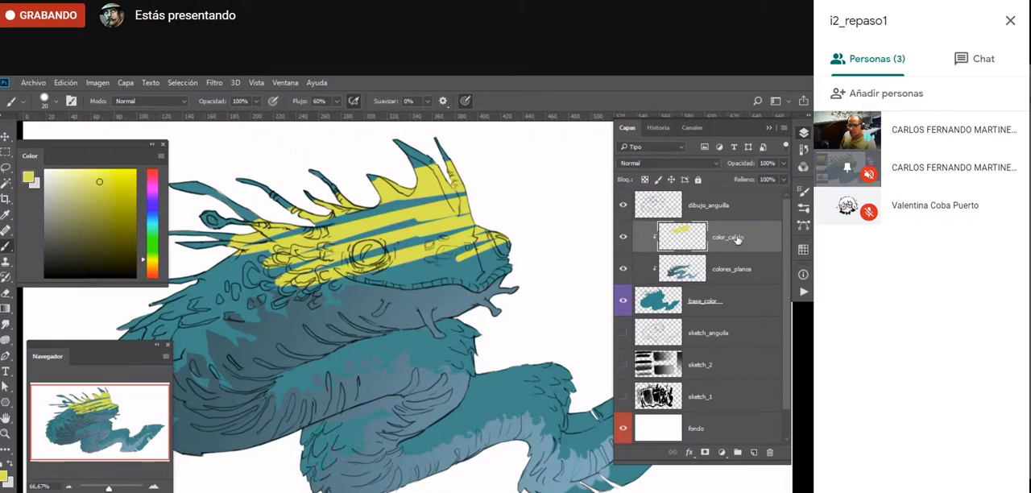
mouse_move(737, 238)
left_mouse_down()
mouse_move(737, 195)
mouse_move(734, 287)
mouse_move(737, 234)
left_mouse_up()
left_click_drag(333, 314, 353, 344)
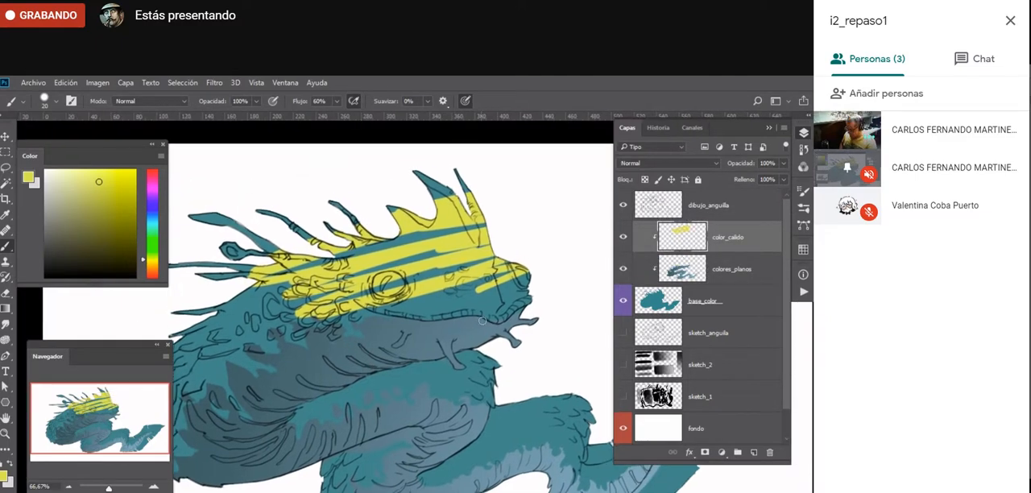
- Lasso the area around the eel's head, delete the yellow strokes inside it, and deselect
key("l")
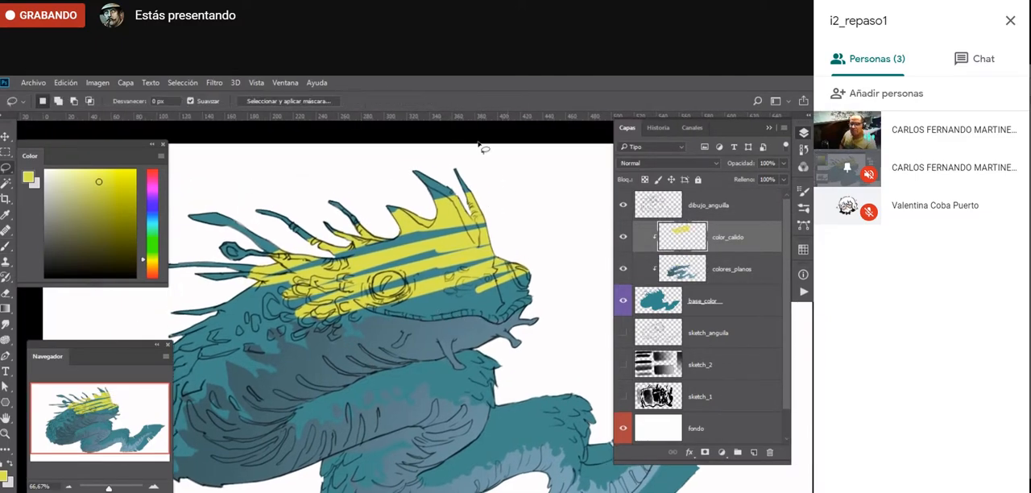
mouse_move(507, 159)
left_mouse_down()
mouse_move(198, 185)
mouse_move(189, 256)
mouse_move(526, 395)
mouse_move(598, 286)
mouse_move(516, 161)
left_mouse_up()
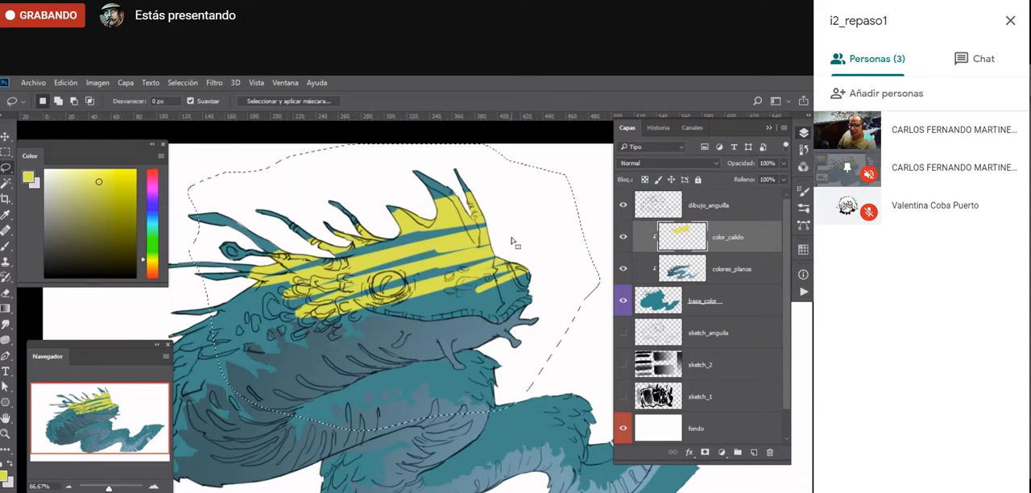
key("Delete")
key("ctrl+d")
- Paint both of the eel's eyes yellow on color_calido with a 40 px brush
key("b")
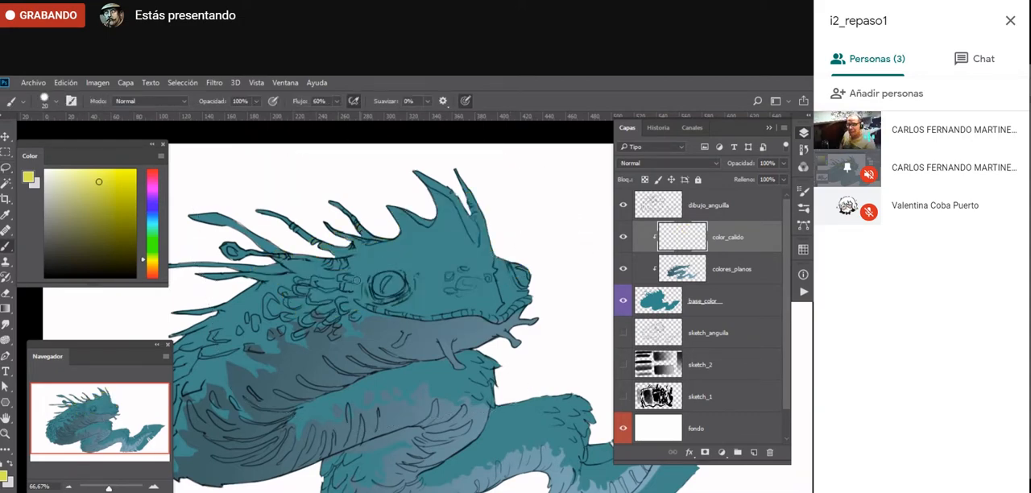
left_click_drag(285, 362, 364, 349)
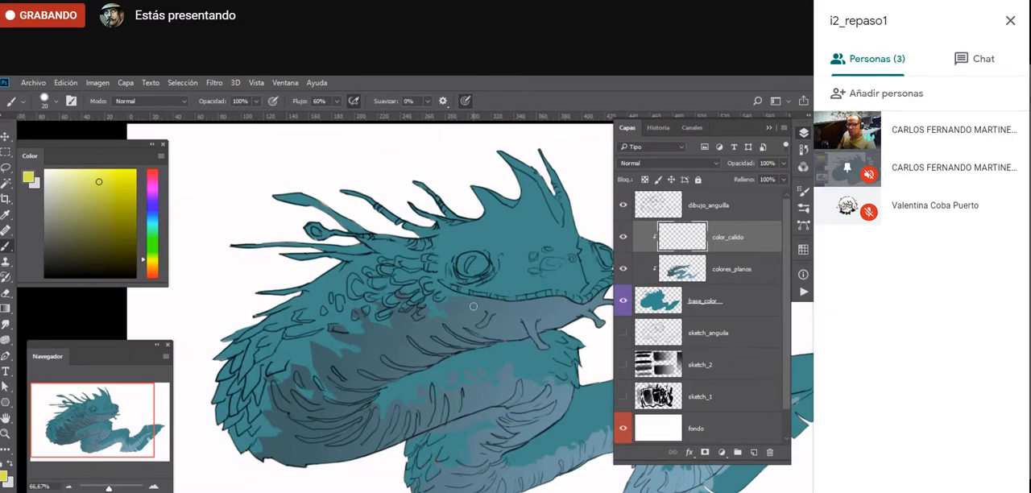
left_click_drag(493, 344, 455, 344)
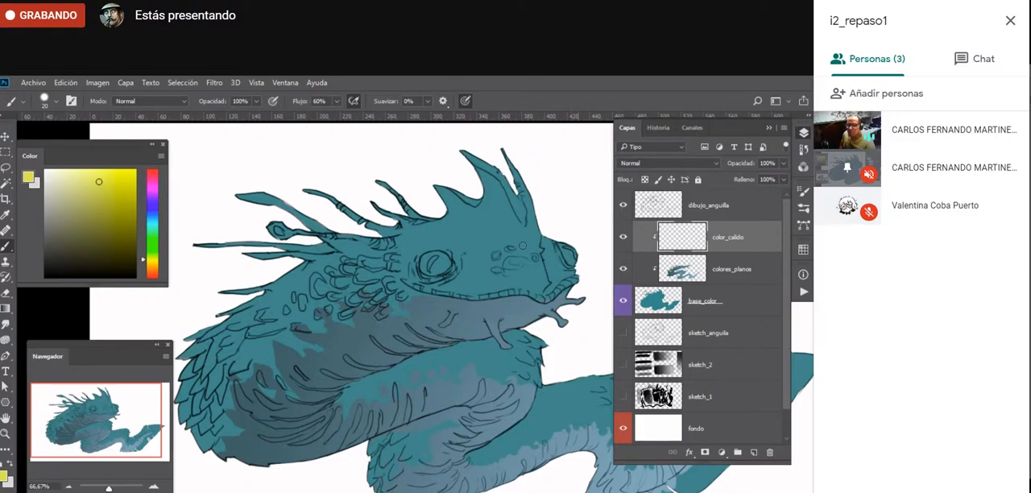
key("bracketright")
key("bracketright")
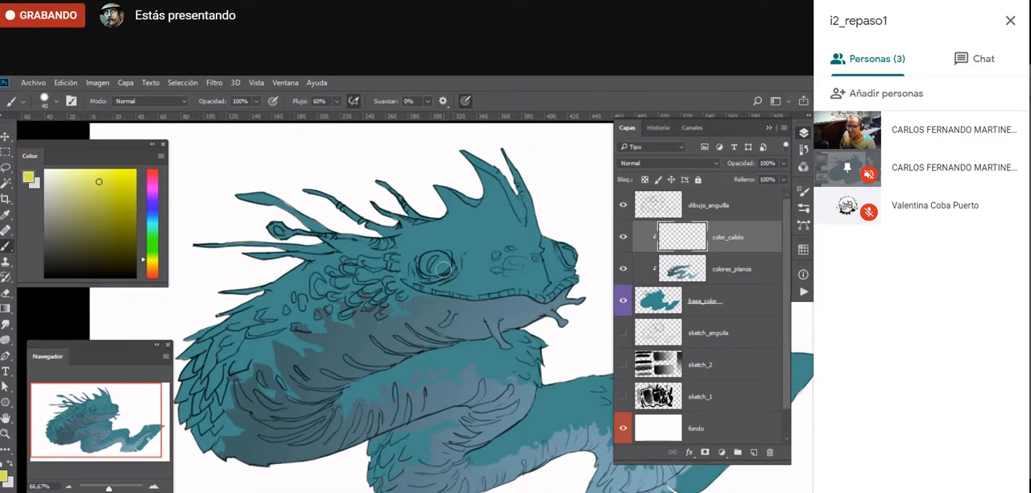
mouse_move(436, 259)
left_mouse_down()
mouse_move(425, 265)
mouse_move(448, 264)
left_mouse_up()
left_click_drag(568, 254, 565, 255)
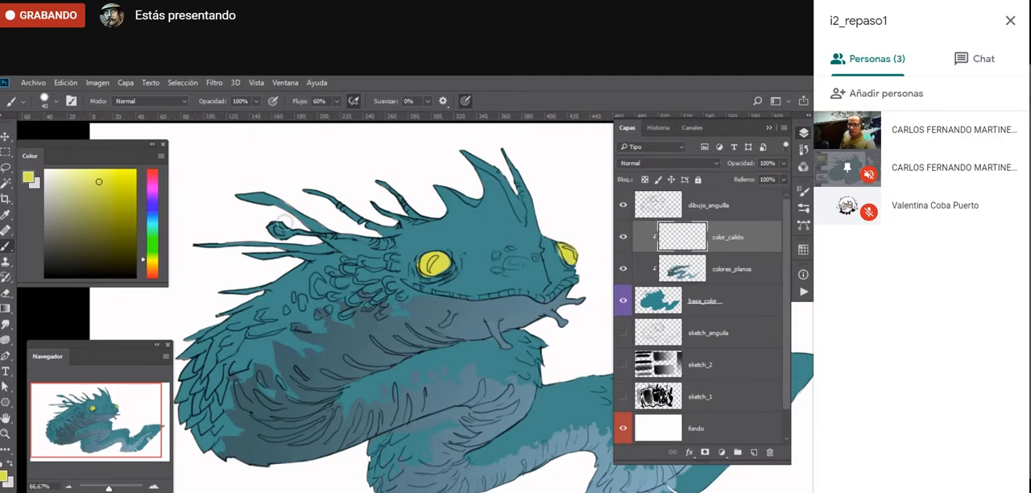
- Sample the head's teal, lighten it to a pale blue, and enlarge the brush with pressure-controlled opacity enabled
left_click(474, 214, "alt")
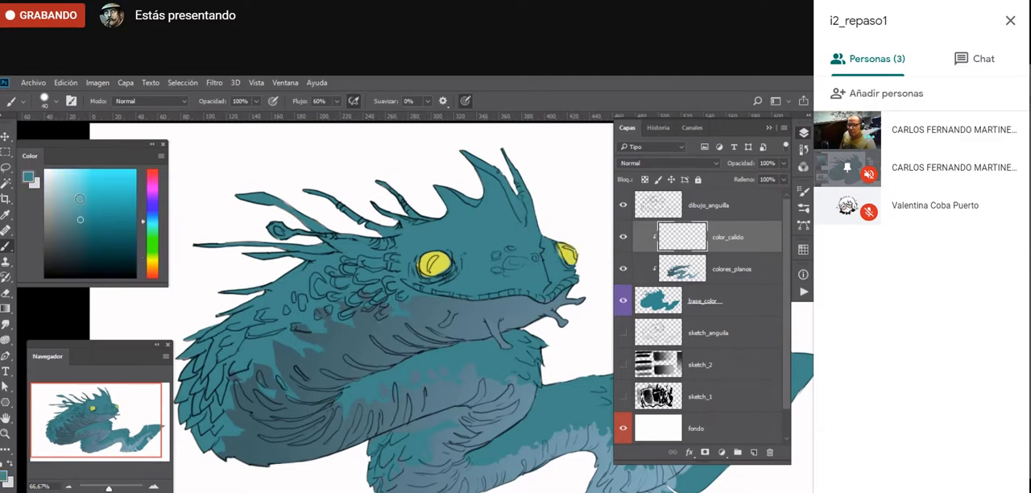
left_click_drag(78, 198, 75, 193)
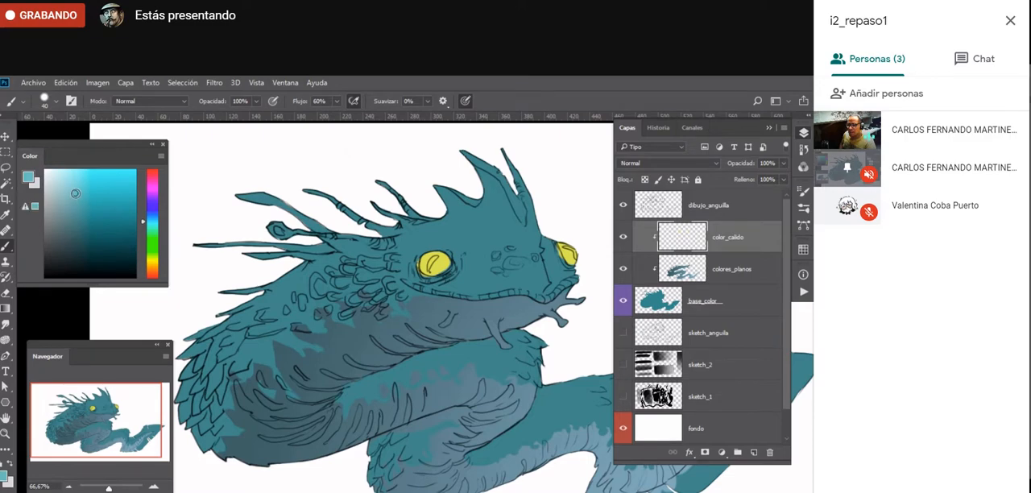
left_click(484, 230, "alt")
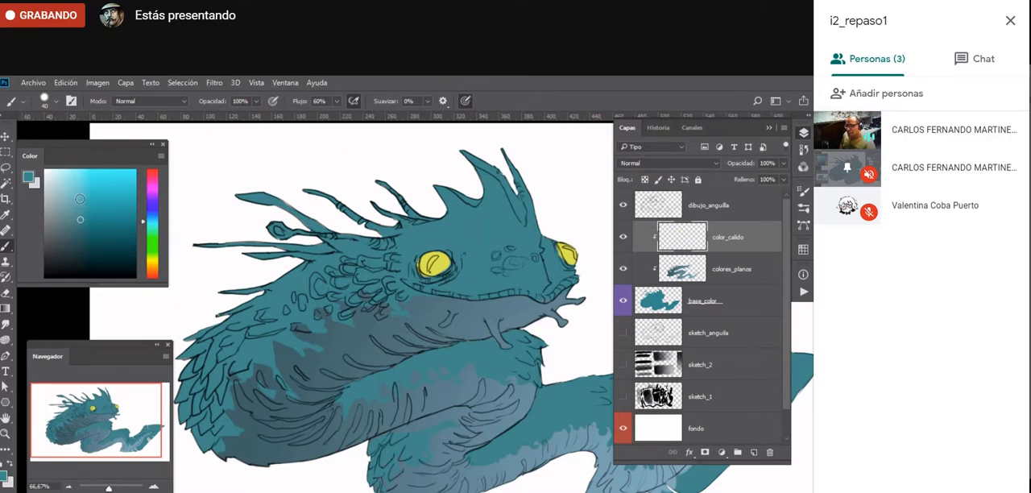
left_click_drag(76, 194, 73, 191)
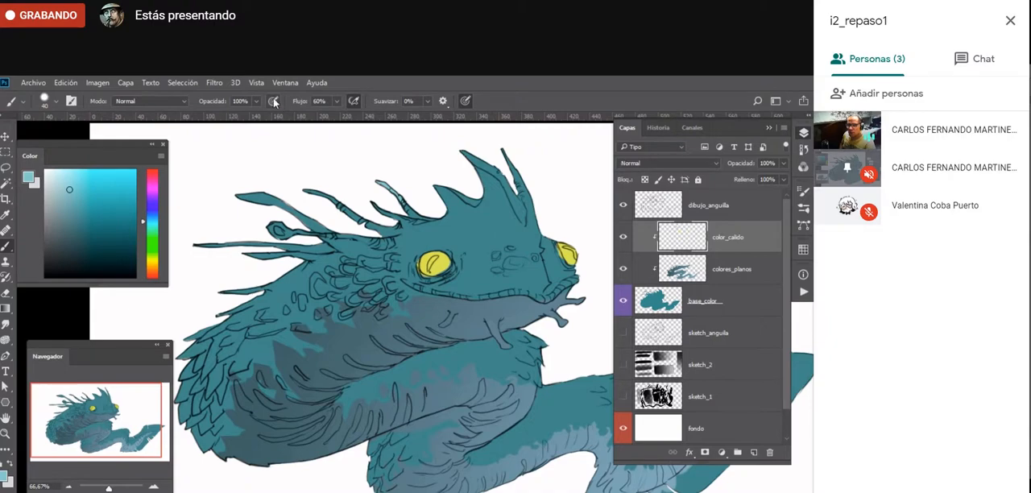
key("bracketright")
key("bracketright")
key("bracketright")
key("bracketright")
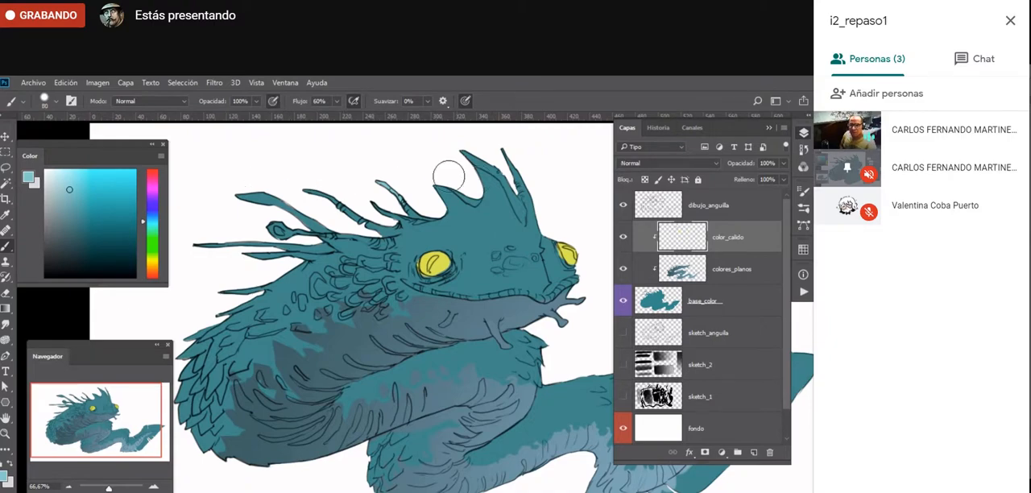
- Paint pale blue highlights over the long rear spines and the upper edge of the eel's back
mouse_move(242, 197)
left_mouse_down()
mouse_move(282, 196)
mouse_move(262, 202)
mouse_move(353, 228)
mouse_move(315, 225)
left_mouse_up()
mouse_move(208, 241)
left_mouse_down()
mouse_move(242, 238)
mouse_move(195, 243)
mouse_move(353, 240)
mouse_move(249, 251)
mouse_move(329, 259)
mouse_move(295, 263)
left_mouse_up()
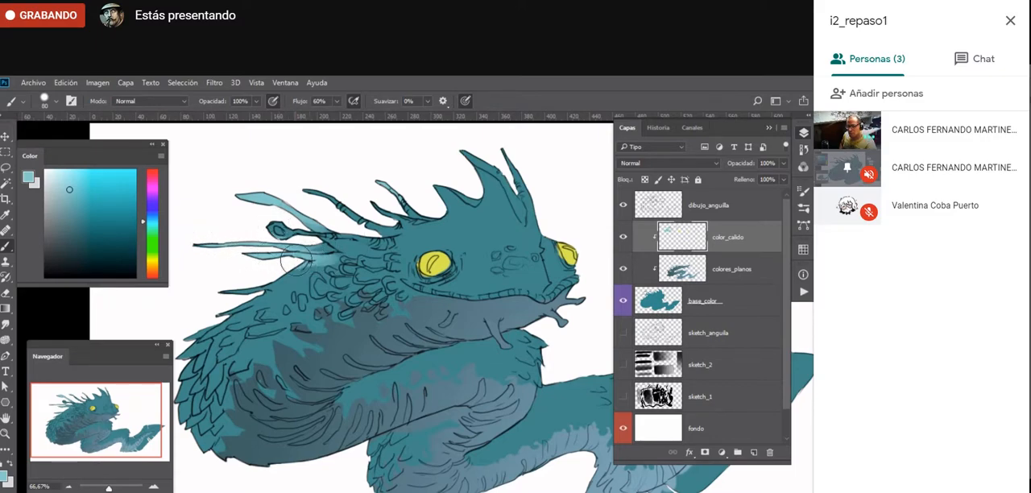
left_click_drag(223, 290, 326, 268)
left_click_drag(220, 309, 300, 282)
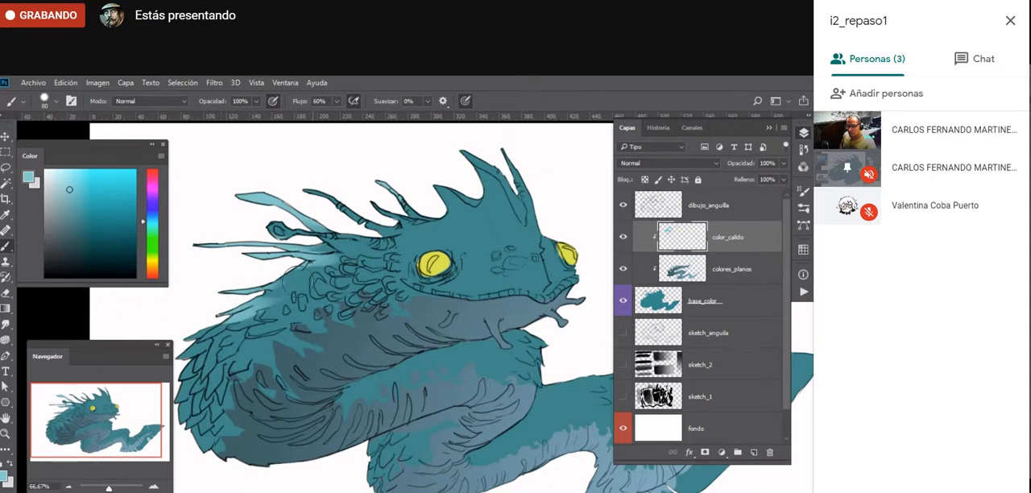
left_click_drag(227, 368, 261, 336)
- Reduce the brush to 70 px and 29% flow, and softly highlight the scales along the eel's back
key("[")
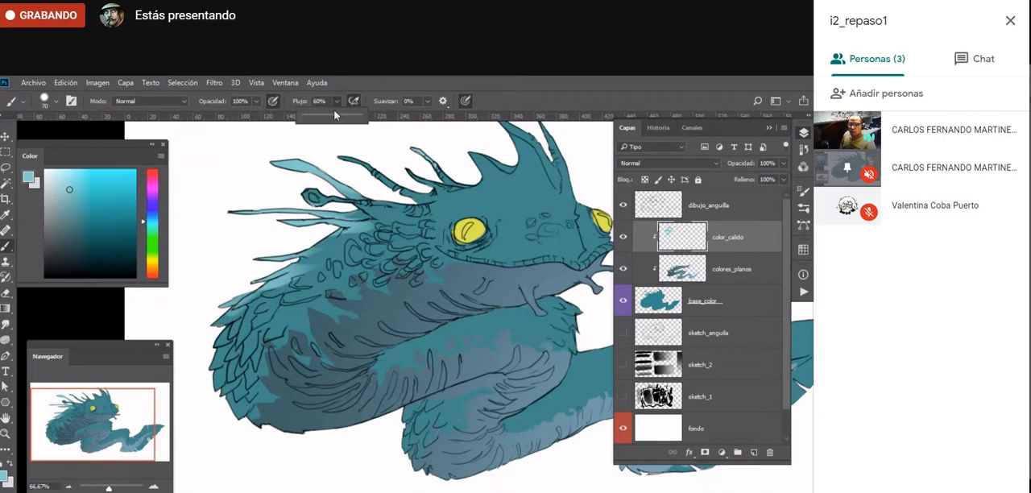
left_click_drag(215, 330, 292, 280)
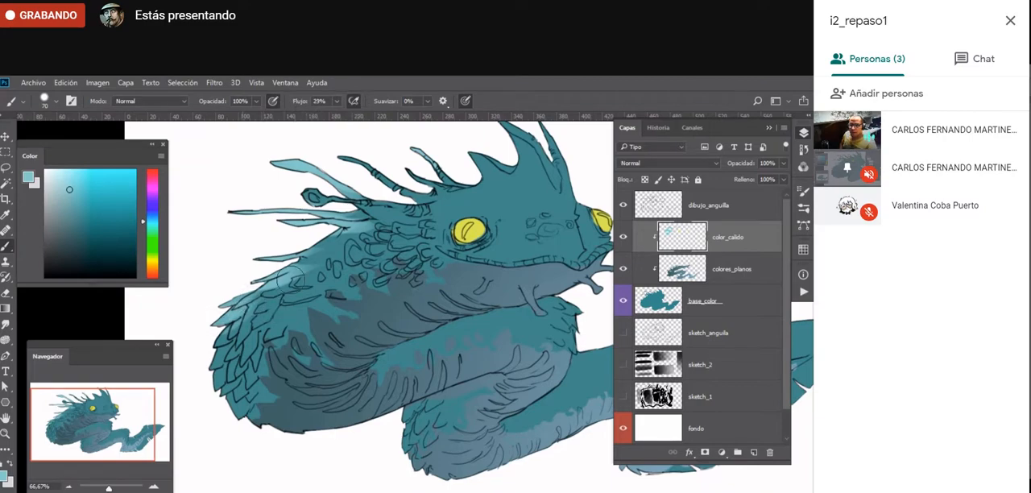
mouse_move(227, 347)
left_mouse_down()
mouse_move(260, 304)
mouse_move(252, 318)
mouse_move(286, 292)
left_mouse_up()
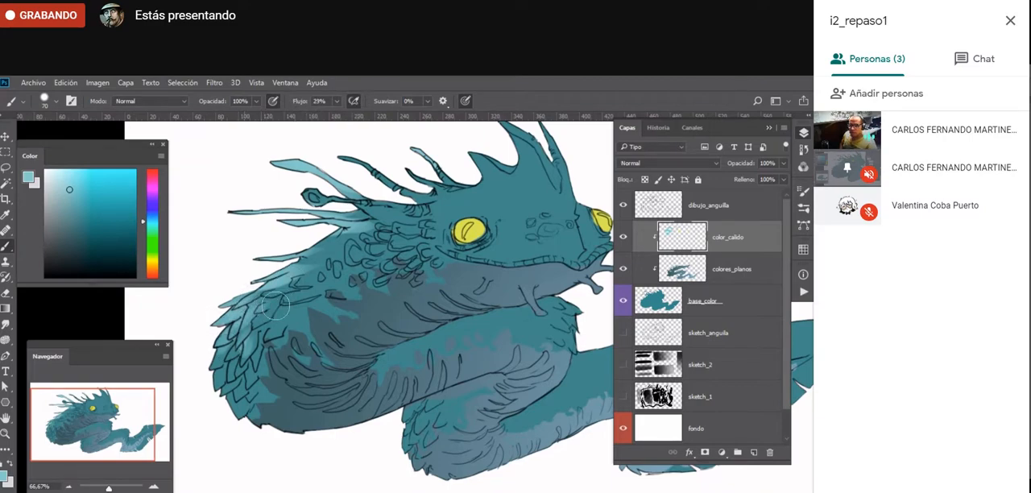
left_click_drag(213, 385, 245, 351)
mouse_move(225, 404)
left_mouse_down()
mouse_move(251, 328)
mouse_move(240, 319)
mouse_move(311, 263)
mouse_move(314, 248)
mouse_move(285, 260)
mouse_move(313, 246)
left_mouse_up()
- Highlight the spines behind the head, and shade the head crest in pale blue with a 100 px brush
left_click_drag(448, 212, 377, 301)
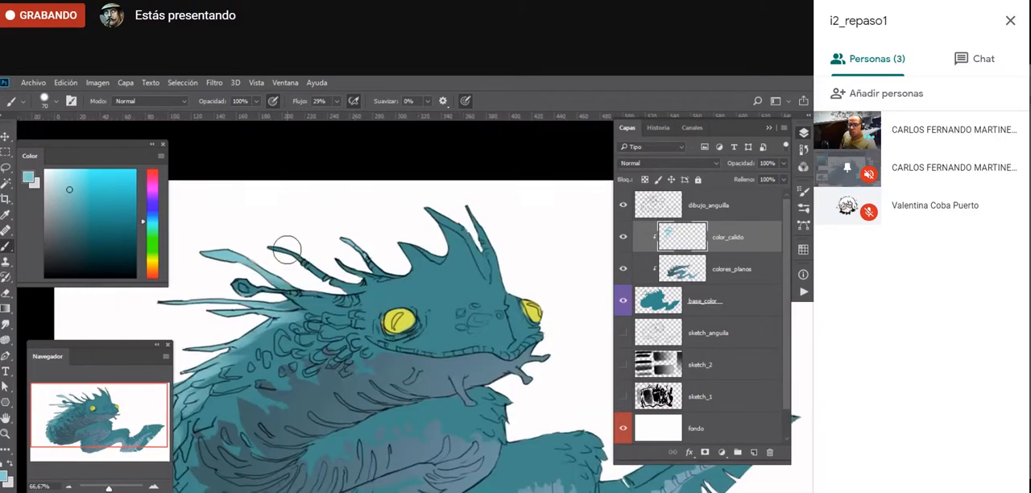
left_click_drag(229, 286, 292, 294)
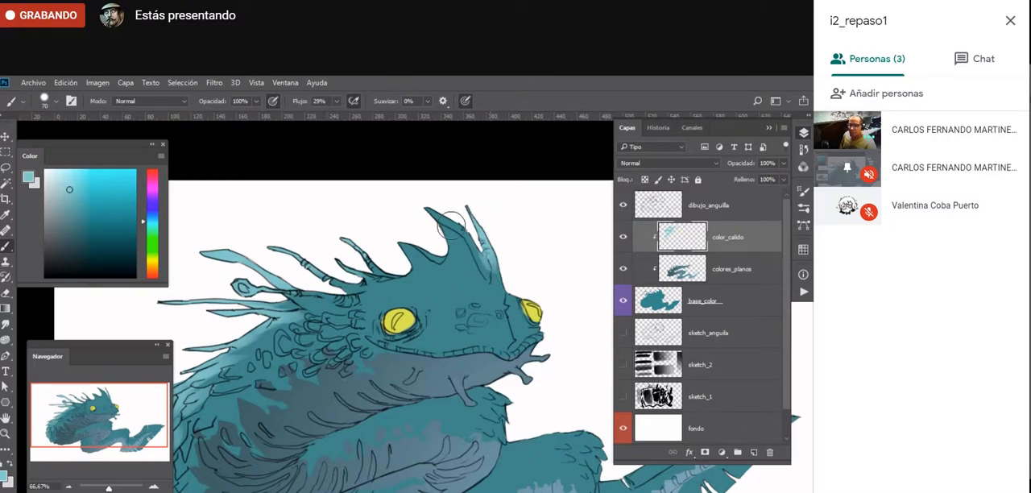
key("bracketright")
key("bracketright")
key("bracketright")
left_click_drag(435, 216, 463, 245)
mouse_move(438, 218)
left_mouse_down()
mouse_move(458, 231)
mouse_move(481, 288)
left_mouse_up()
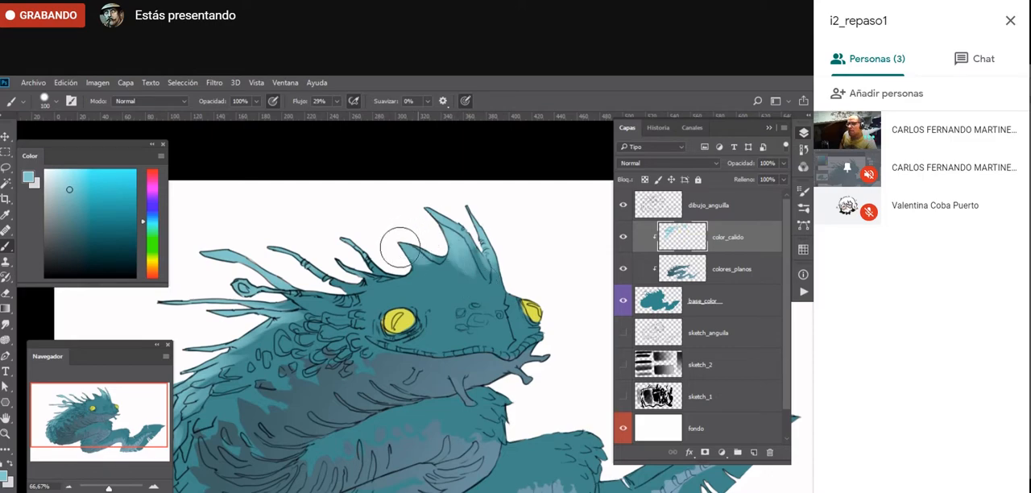
mouse_move(402, 246)
left_mouse_down()
mouse_move(472, 269)
mouse_move(470, 253)
mouse_move(454, 245)
mouse_move(489, 313)
mouse_move(435, 285)
left_mouse_up()
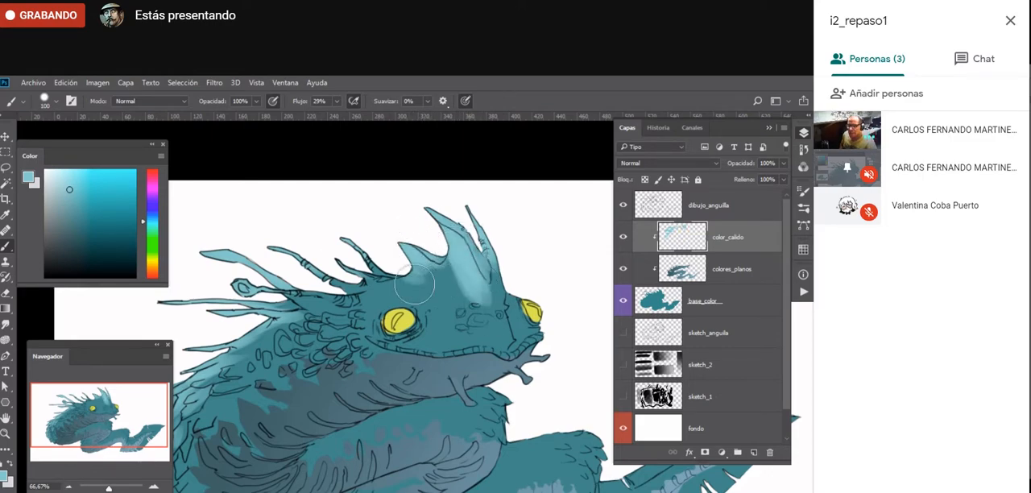
left_click_drag(368, 281, 384, 279)
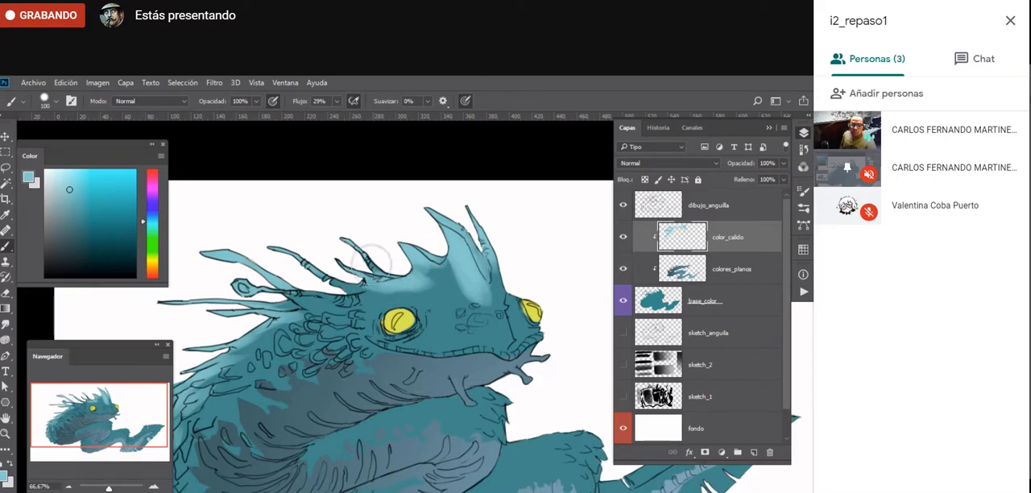
- Extend the pale blue highlight over the crest and down the forehead towards the snout
left_click_drag(527, 355, 423, 323)
mouse_move(334, 238)
left_mouse_down()
mouse_move(353, 250)
mouse_move(343, 230)
left_mouse_up()
key("e")
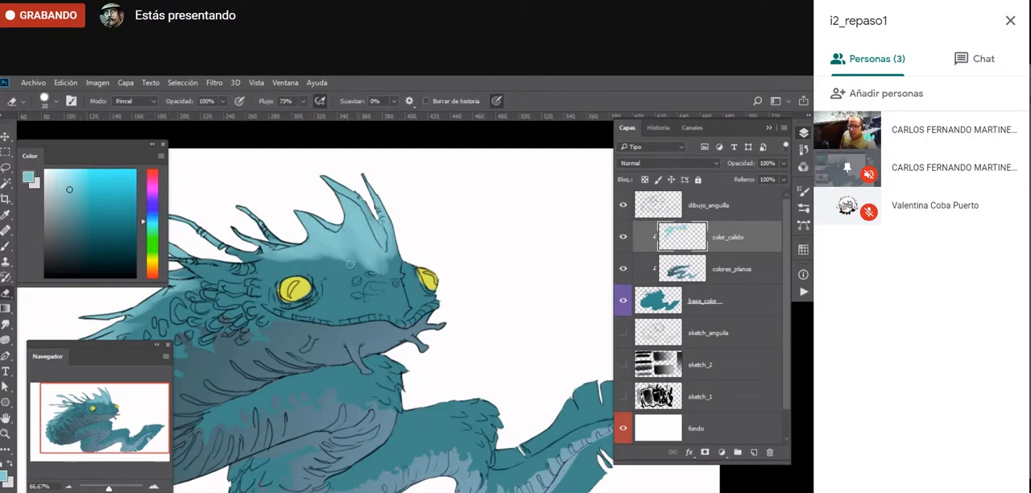
key("b")
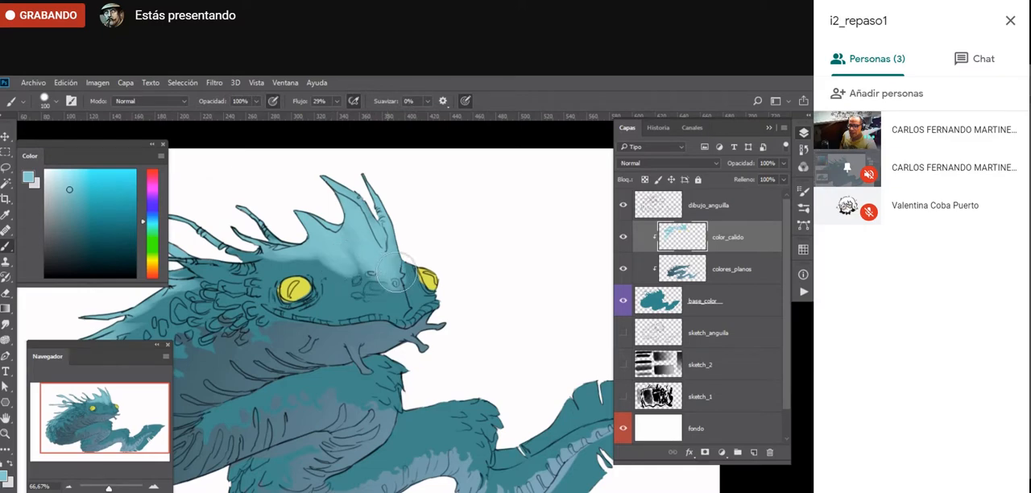
mouse_move(396, 274)
left_mouse_down()
mouse_move(400, 235)
mouse_move(369, 238)
left_mouse_up()
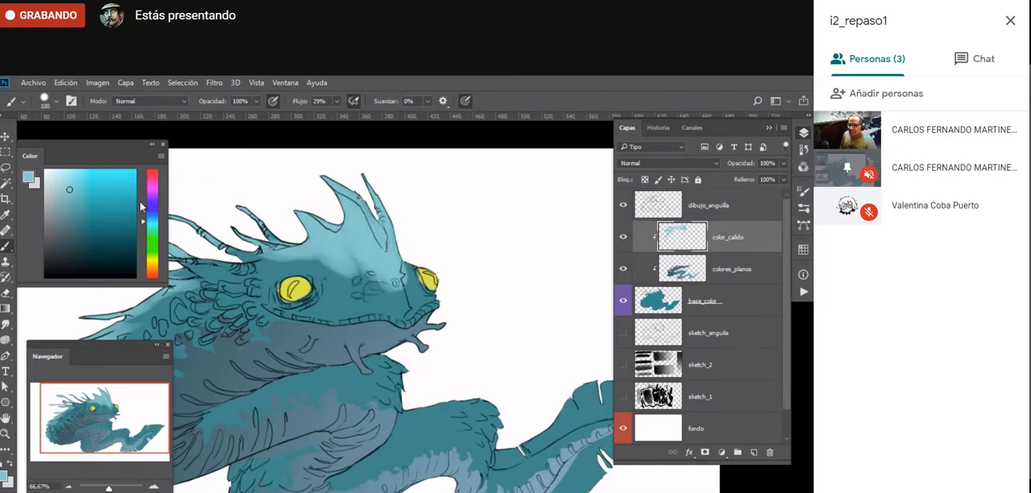
- Choose a lighter aqua tone and brighten the tips of the head crest with a 70 px brush
left_click(143, 229)
left_click(64, 179)
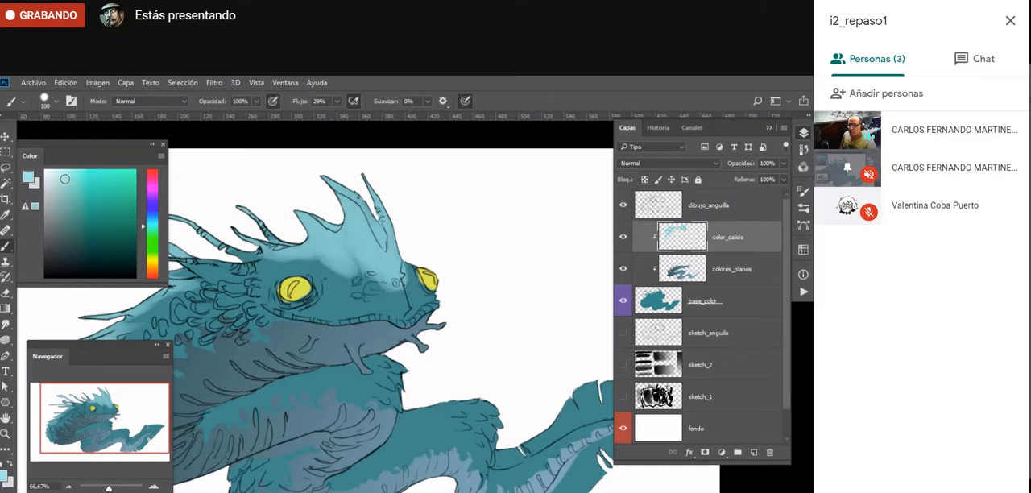
key("bracketleft")
key("bracketleft")
key("bracketleft")
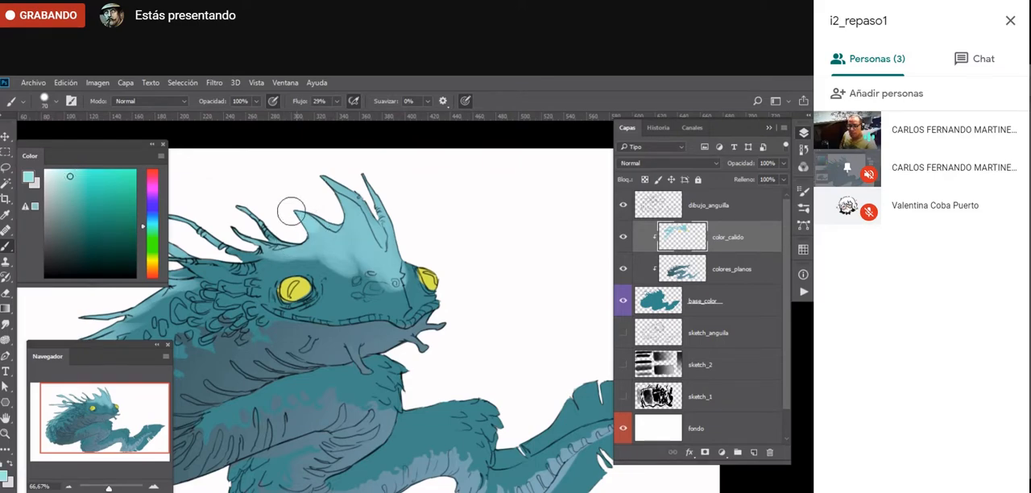
left_click_drag(311, 212, 297, 226)
mouse_move(328, 176)
left_mouse_down()
mouse_move(343, 188)
mouse_move(335, 192)
mouse_move(369, 202)
mouse_move(372, 235)
mouse_move(321, 232)
mouse_move(333, 235)
left_mouse_up()
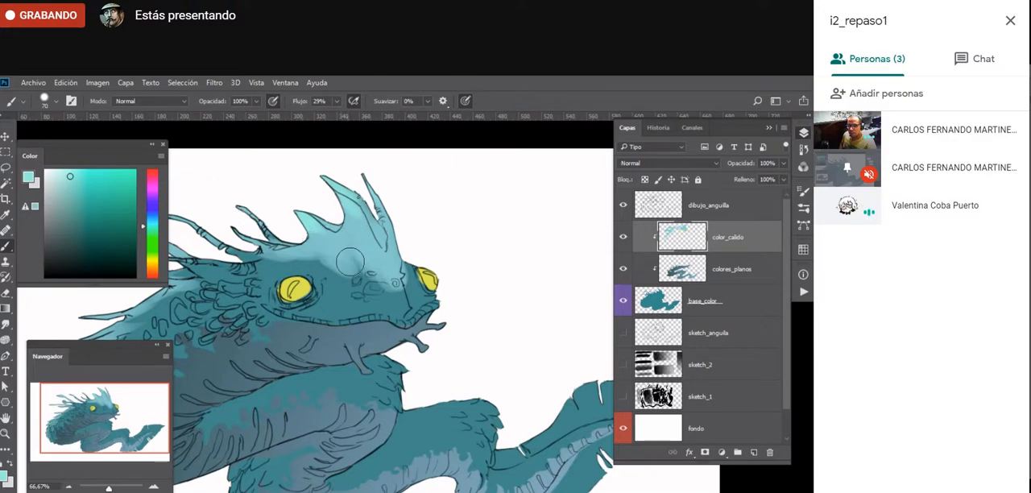
- Erase along the lower edge of the forehead highlight with a 30 px eraser to sharpen its border
key("e")
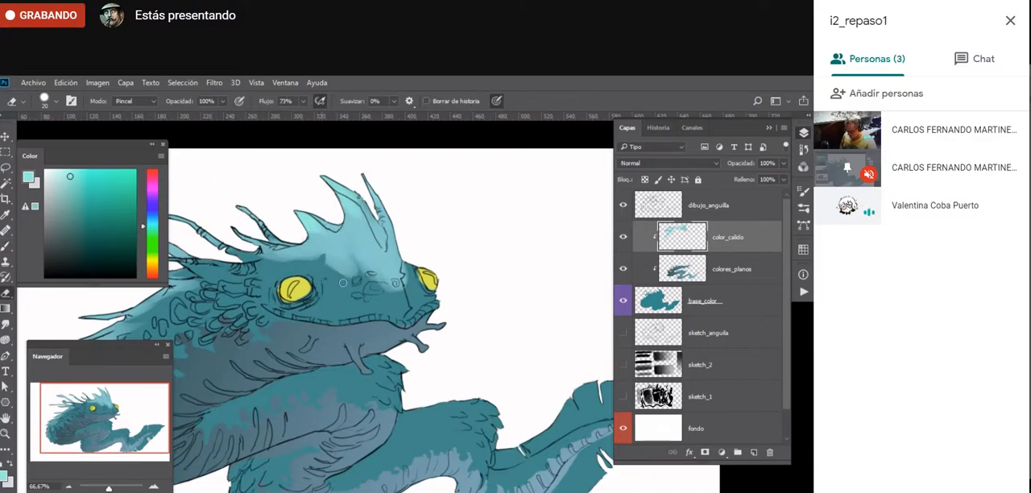
key("bracketright")
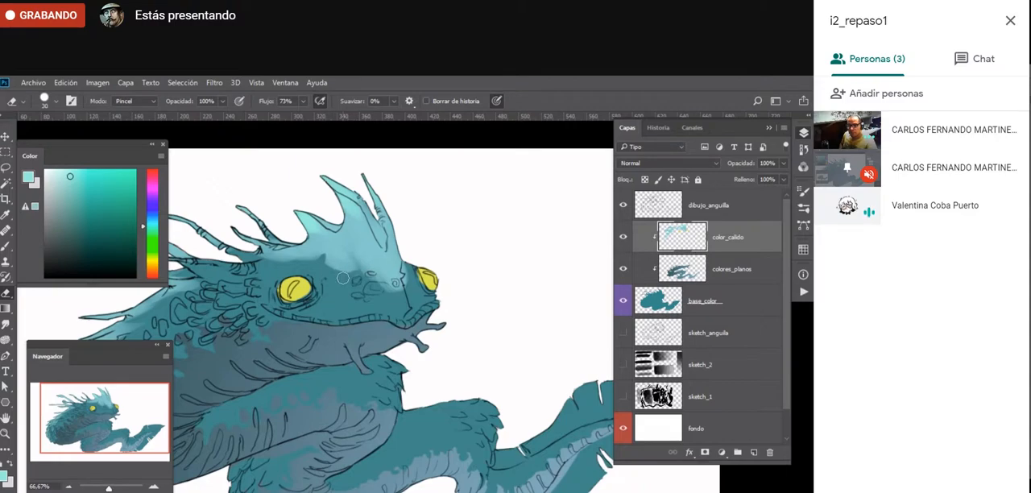
left_click_drag(348, 274, 401, 285)
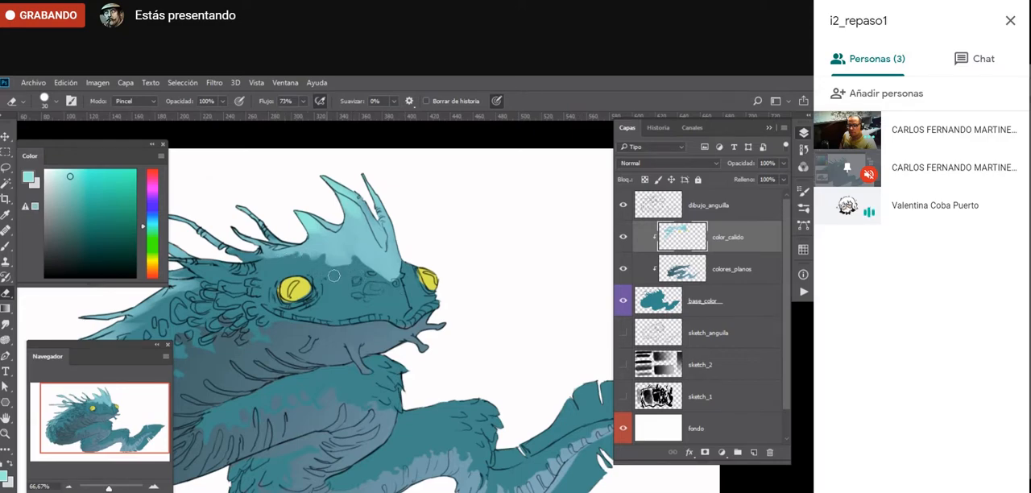
- Dab light aqua spots across the eel's forehead and around its nostrils with a 45 px brush
key("b")
mouse_move(318, 264)
left_mouse_down()
mouse_move(345, 275)
mouse_move(352, 257)
mouse_move(389, 289)
mouse_move(376, 285)
mouse_move(402, 290)
left_mouse_up()
key("bracketleft")
key("bracketleft")
key("bracketleft")
left_click(376, 286)
left_click_drag(383, 259, 345, 256)
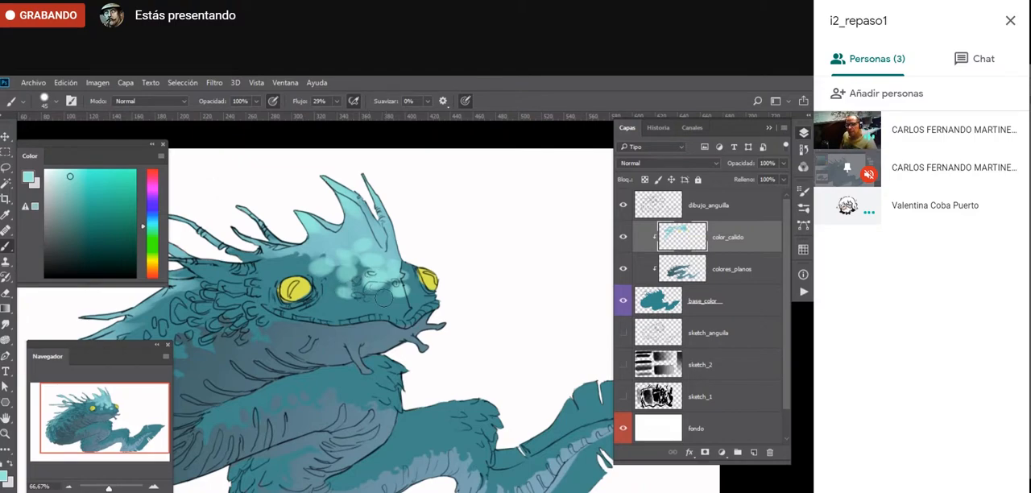
- Hide the color_calido, colores_planos and base_color layers and view the line drawing without the interface panels
left_click_drag(377, 295, 470, 295)
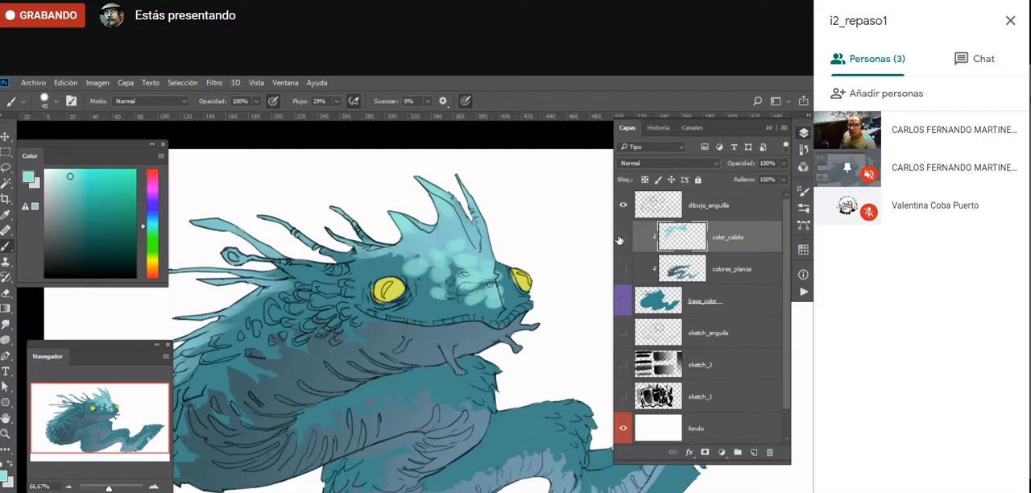
left_click_drag(623, 237, 623, 300)
key("Tab")
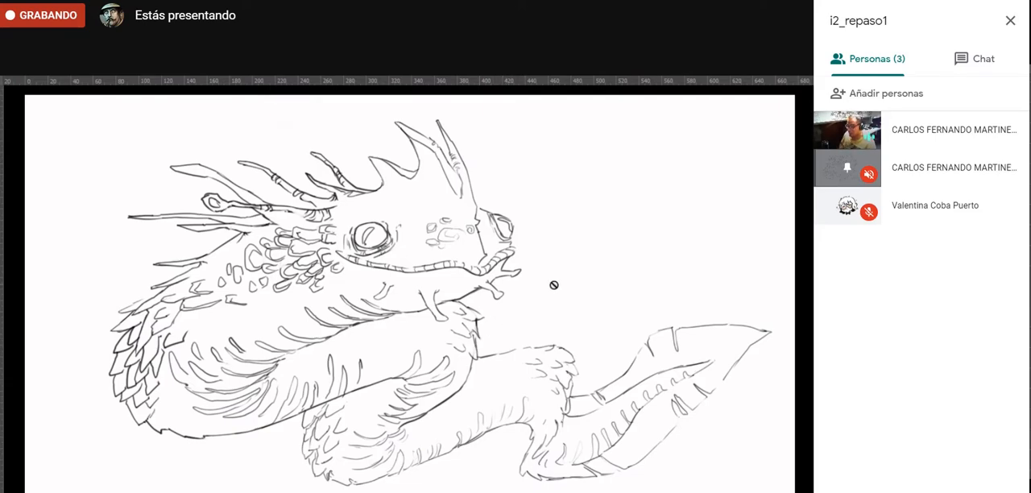
key("Tab")
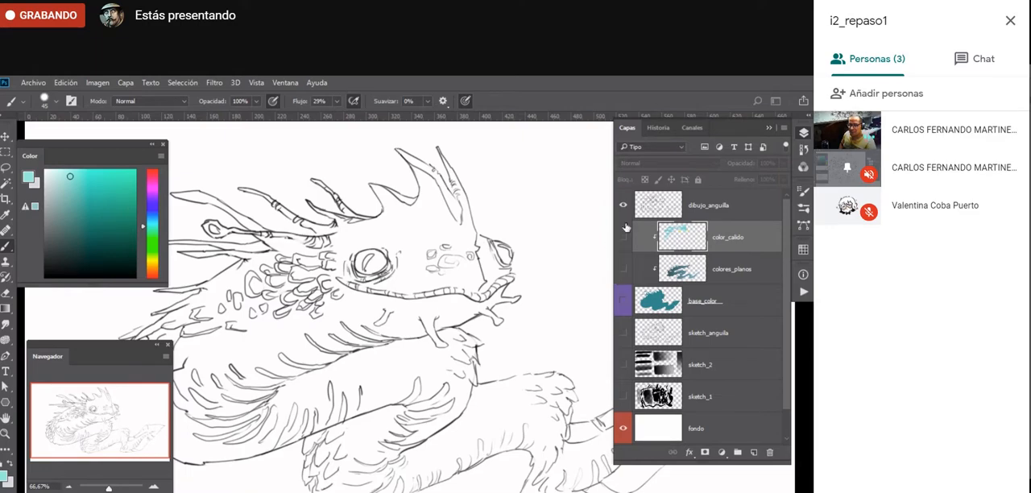
- Hide the dibujo_anguilla layer and show base_color to view the whole flat teal silhouette by itself
left_click(624, 206)
left_click(622, 299)
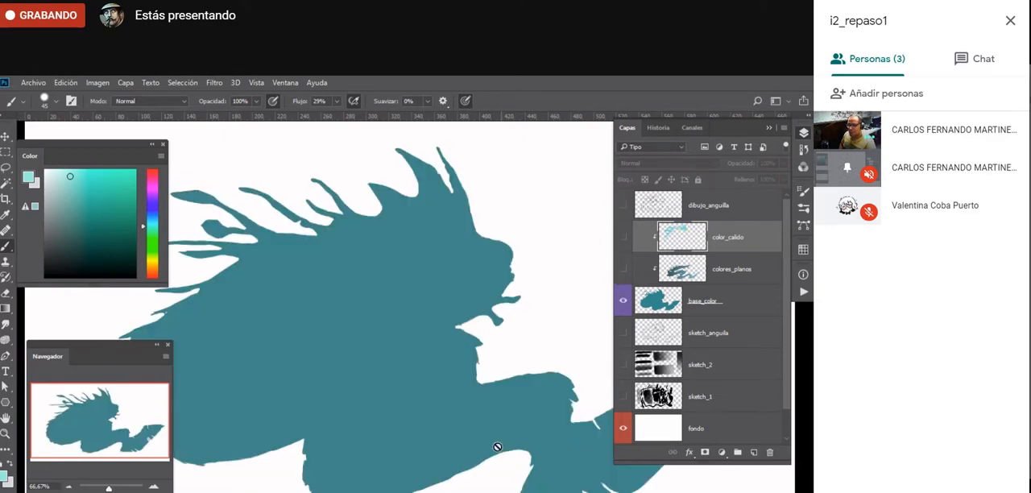
key("z")
left_click(407, 425, "alt")
left_click(407, 424, "alt")
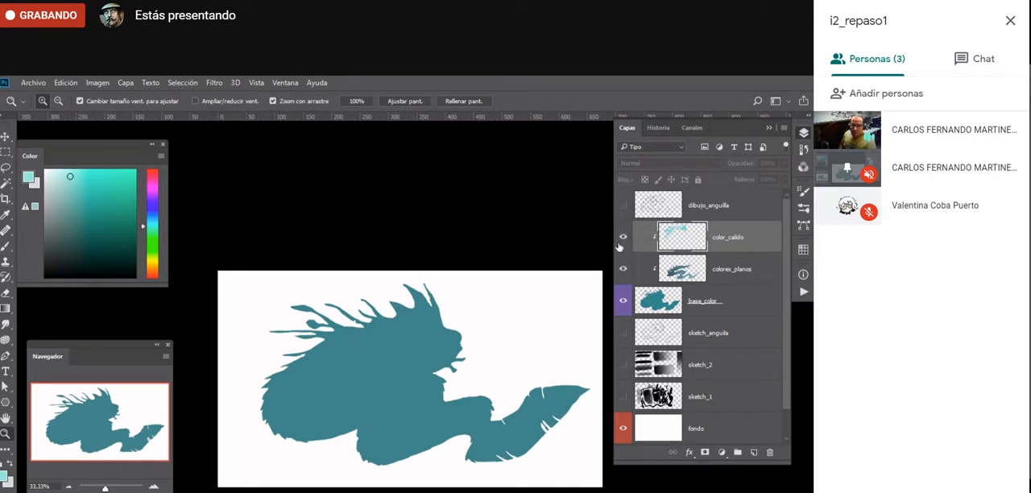
- Show the color_calido, colores_planos and dibujo_anguilla layers over the teal base
left_click_drag(622, 241, 622, 274)
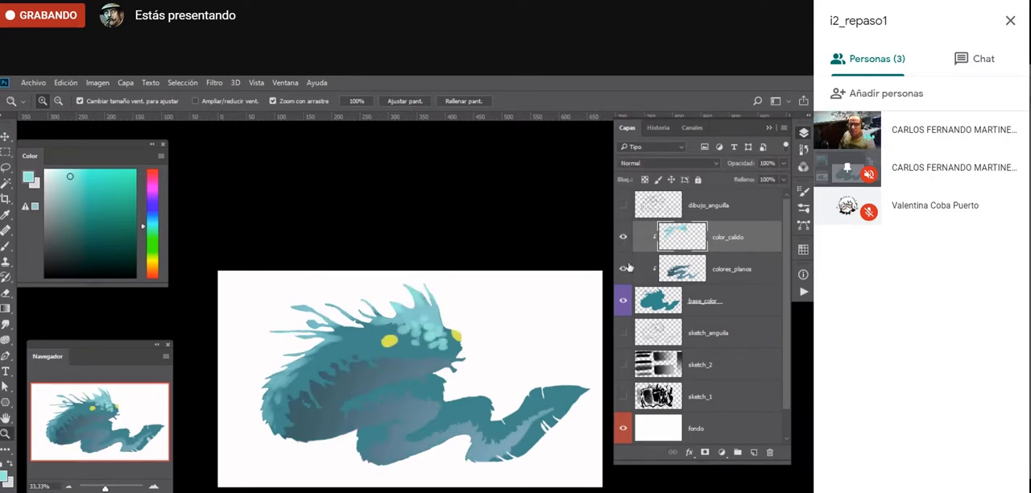
left_click(622, 211)
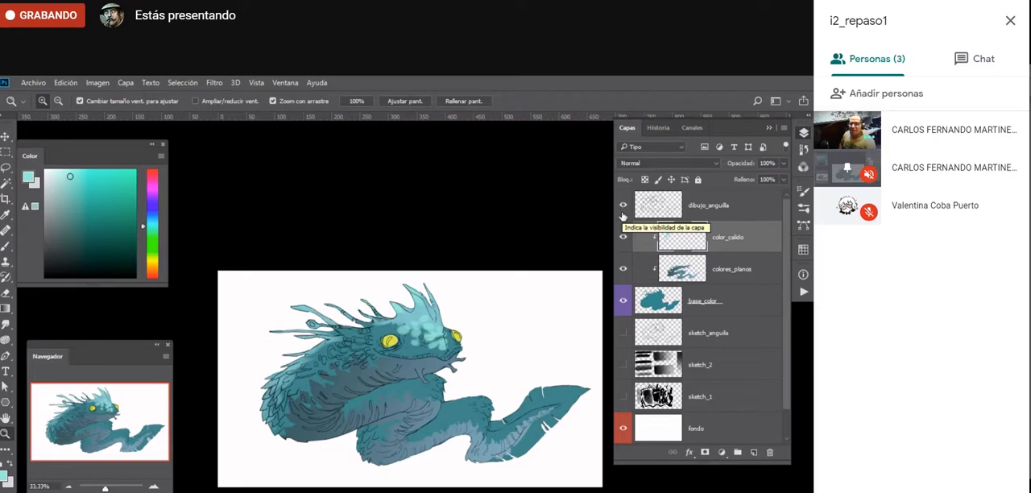
- Erase around the light forehead spots on color_calido with a 30 px eraser, cutting them into sharper angular patches
left_click(390, 395)
left_click(389, 395)
left_click(389, 395)
left_click_drag(439, 384, 369, 437)
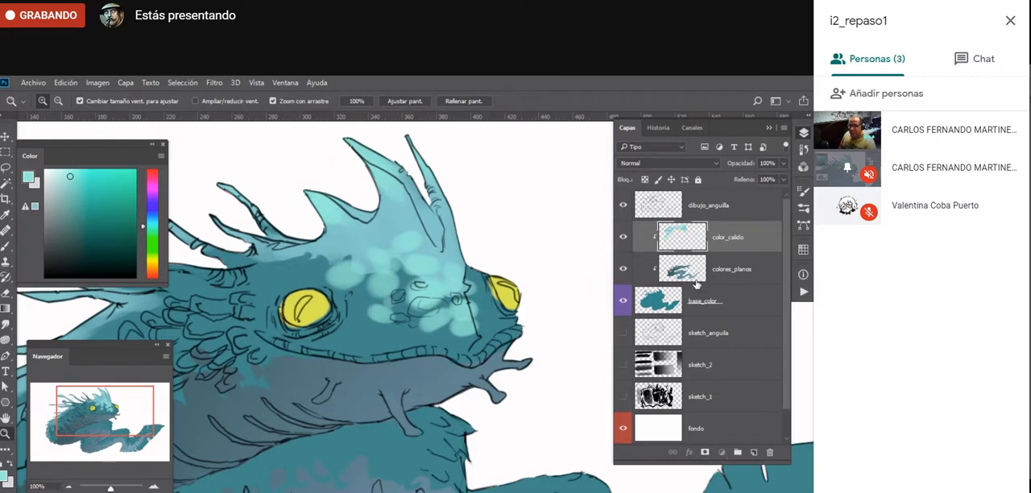
key("e")
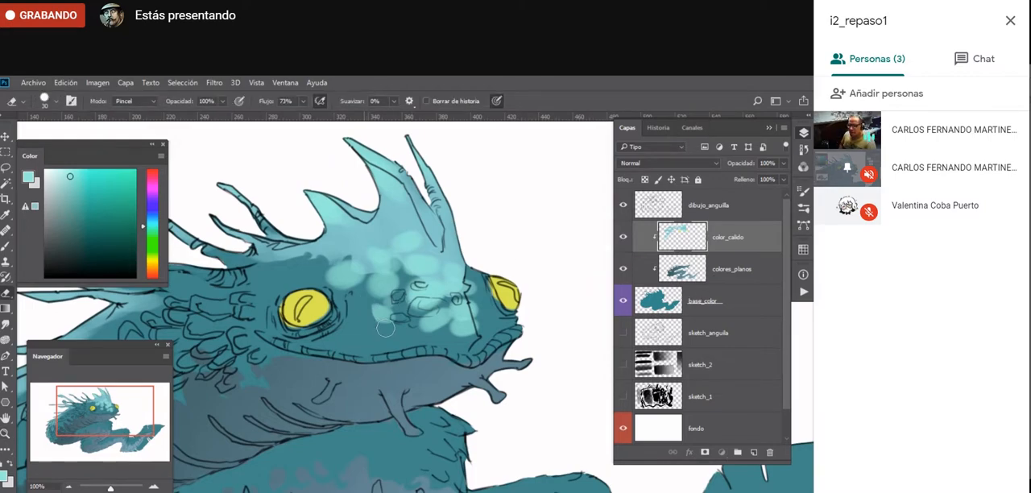
left_click_drag(199, 204, 479, 244)
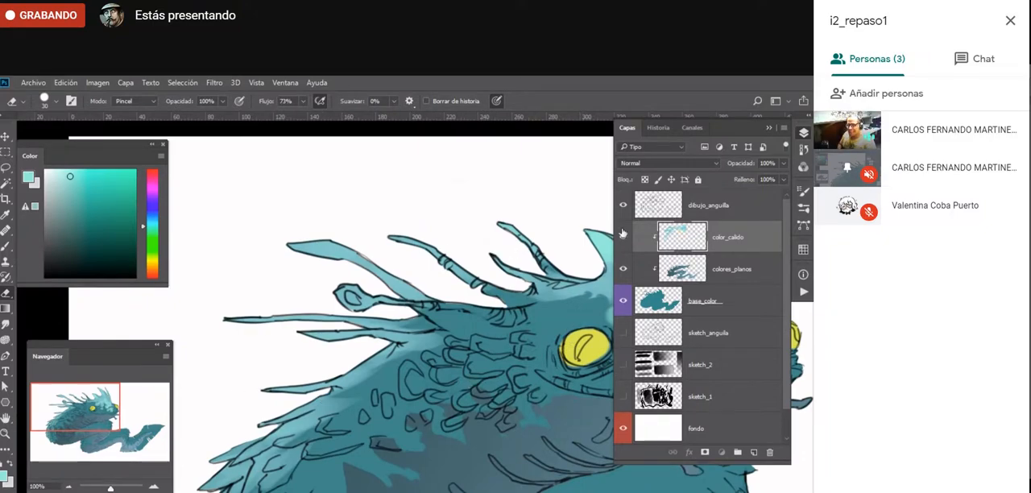
mouse_move(623, 204)
left_mouse_down()
mouse_move(623, 268)
mouse_move(623, 206)
left_mouse_up()
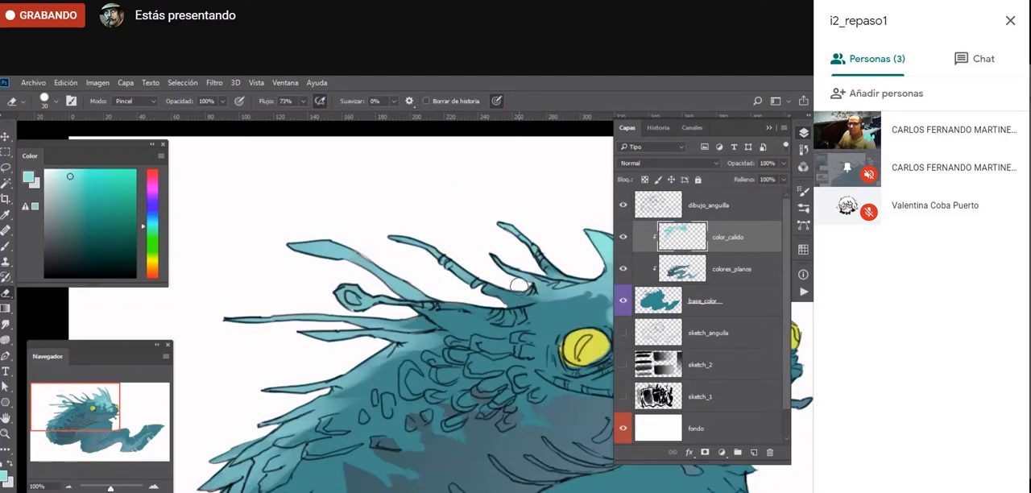
left_click_drag(513, 365, 287, 378)
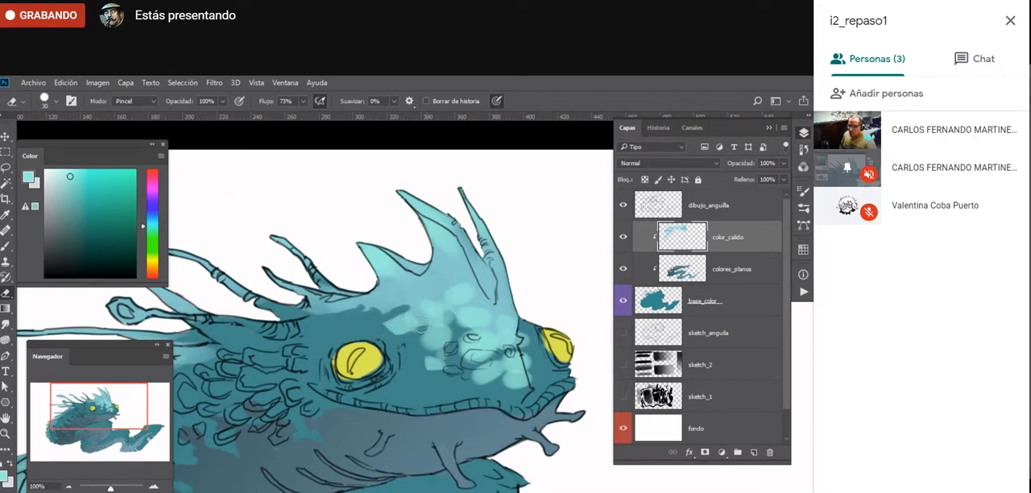
mouse_move(419, 323)
left_mouse_down()
mouse_move(466, 375)
mouse_move(479, 361)
mouse_move(483, 391)
mouse_move(498, 355)
mouse_move(511, 373)
mouse_move(496, 378)
mouse_move(500, 393)
mouse_move(538, 381)
mouse_move(518, 369)
mouse_move(531, 338)
mouse_move(507, 349)
mouse_move(522, 324)
mouse_move(490, 354)
mouse_move(419, 320)
left_mouse_up()
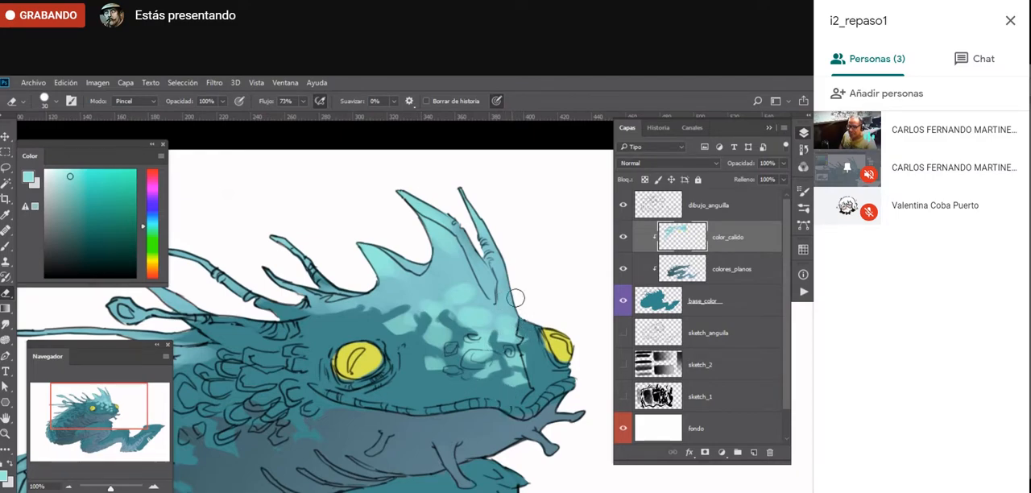
- Touch up the light aqua marks on the eel's forehead and snout with a 30 px brush
key("b")
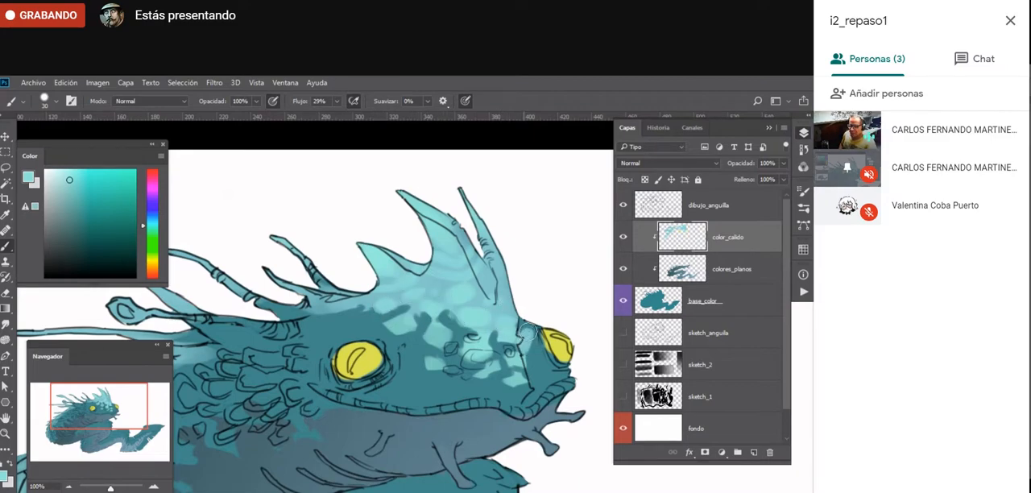
left_click_drag(460, 378, 447, 371)
- Choose a light sky blue and paint highlights along the long spines behind the head with a 30 px brush
mouse_move(290, 394)
left_mouse_down()
mouse_move(503, 355)
mouse_move(346, 366)
left_mouse_up()
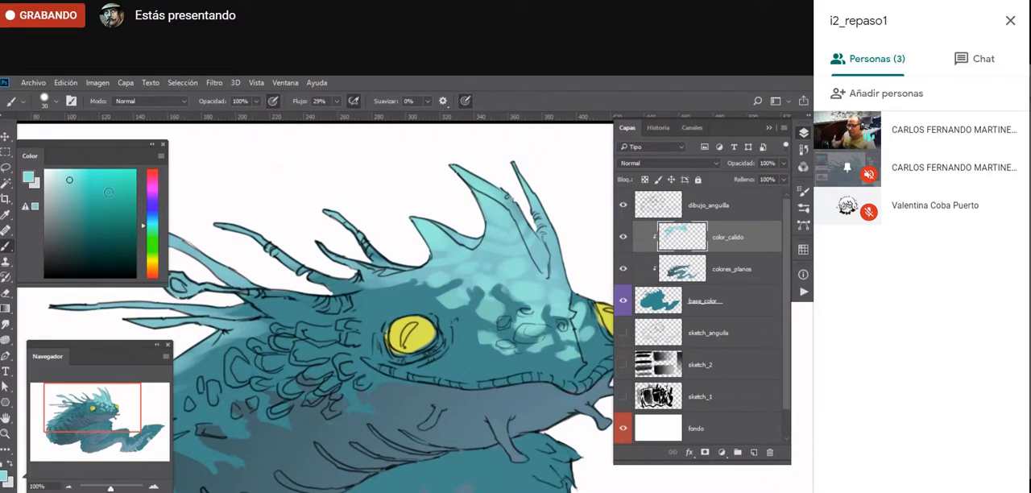
left_click_drag(146, 226, 146, 220)
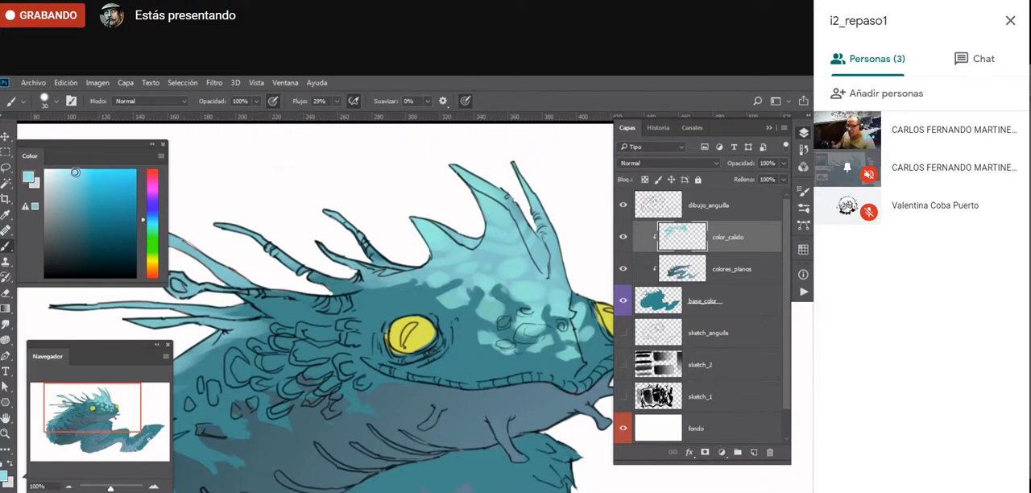
left_click_drag(362, 289, 491, 315)
left_click_drag(358, 255, 429, 295)
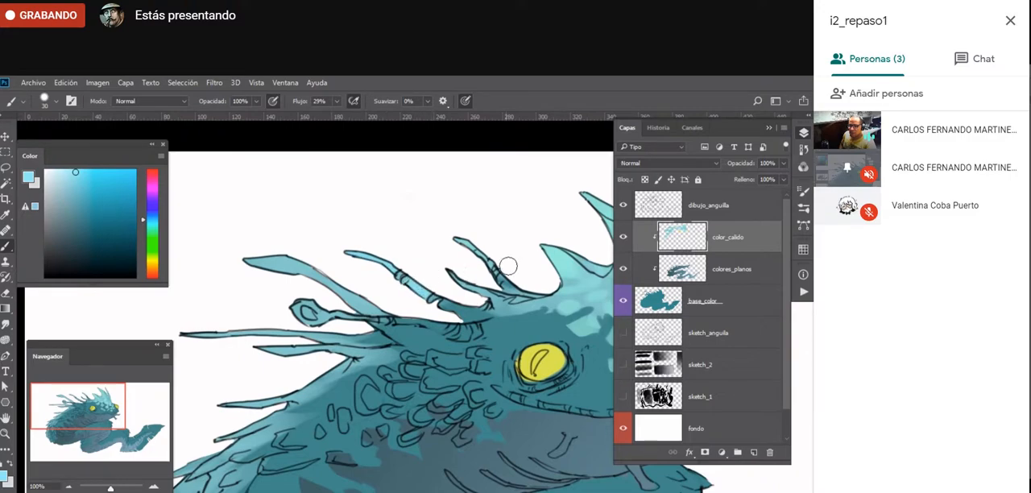
mouse_move(291, 268)
left_mouse_down()
mouse_move(315, 263)
mouse_move(350, 296)
mouse_move(342, 302)
left_mouse_up()
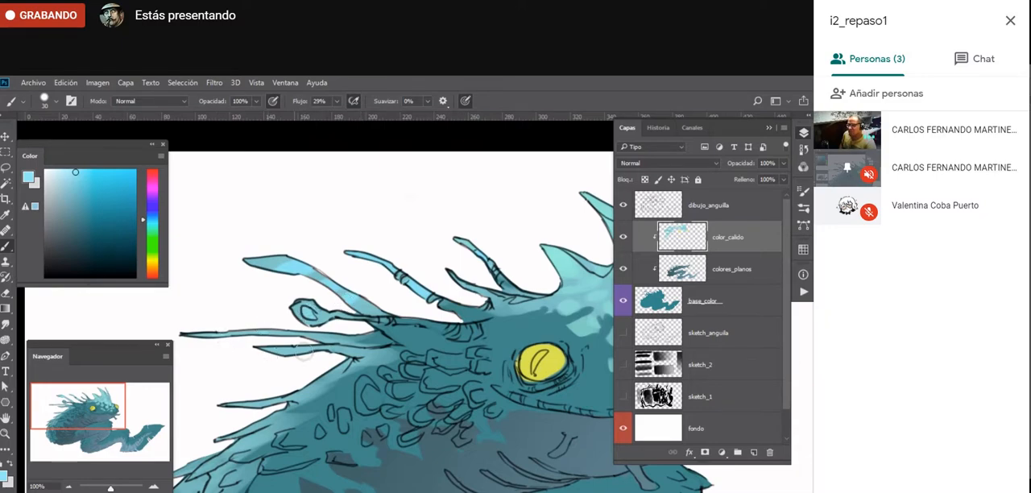
- Sample blue tones from the artwork and paint soft light patches along the brow between the rear spines and the crest
left_click_drag(451, 367, 267, 345)
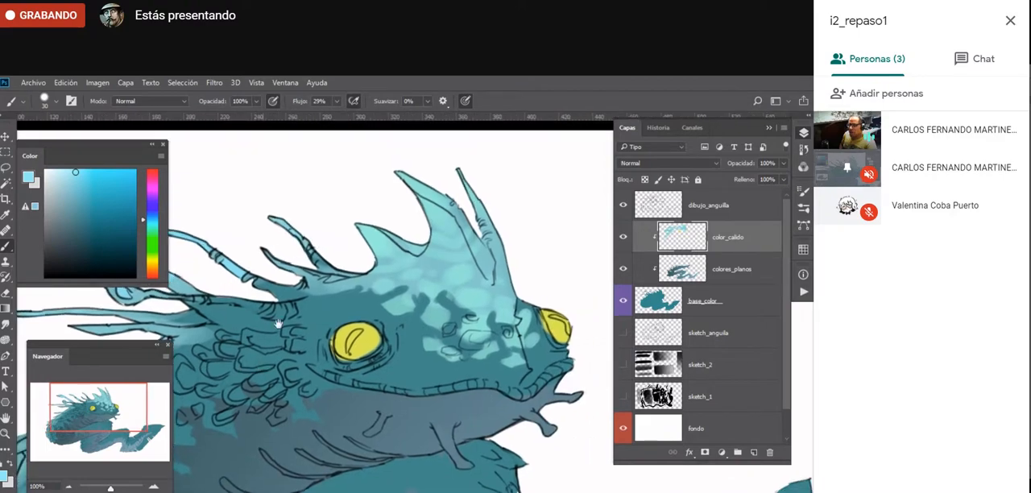
left_click(239, 271, "alt")
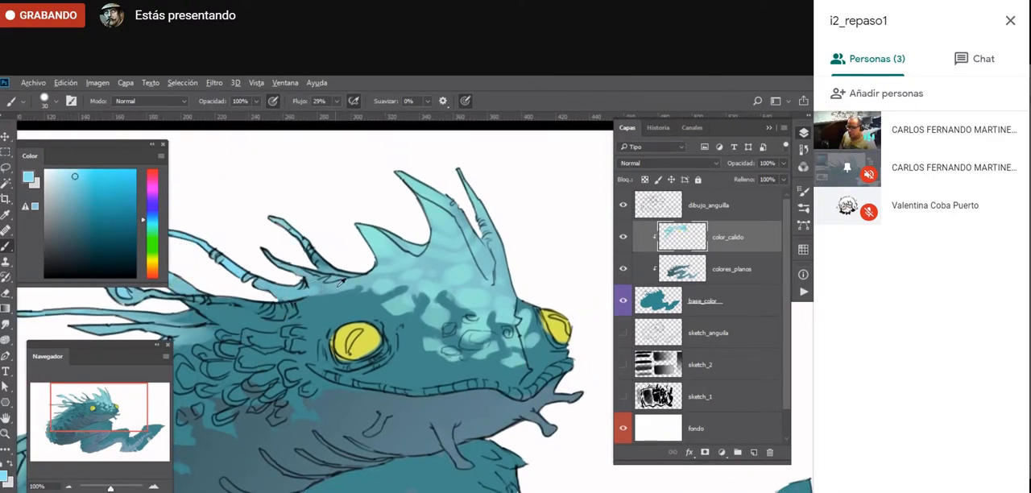
left_click(307, 297, "alt")
mouse_move(306, 296)
left_mouse_down()
mouse_move(351, 298)
mouse_move(311, 311)
mouse_move(332, 314)
mouse_move(358, 304)
mouse_move(364, 287)
mouse_move(380, 294)
mouse_move(366, 300)
mouse_move(401, 322)
left_mouse_up()
key("e")
key("b")
left_click(376, 295, "alt")
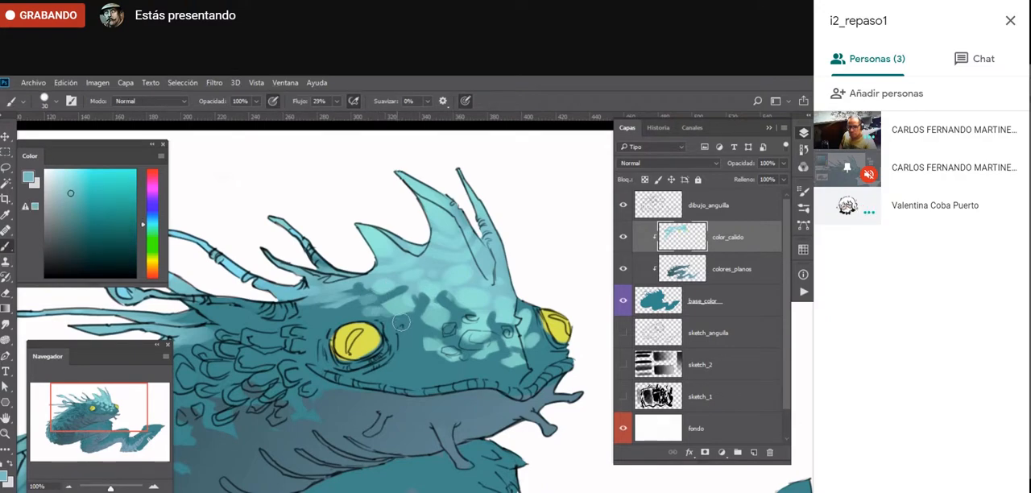
key("e")
- Choose a greyish green and paint the cluster of scales behind the near eye with a 30 px brush
left_click_drag(321, 443, 486, 373)
key("b")
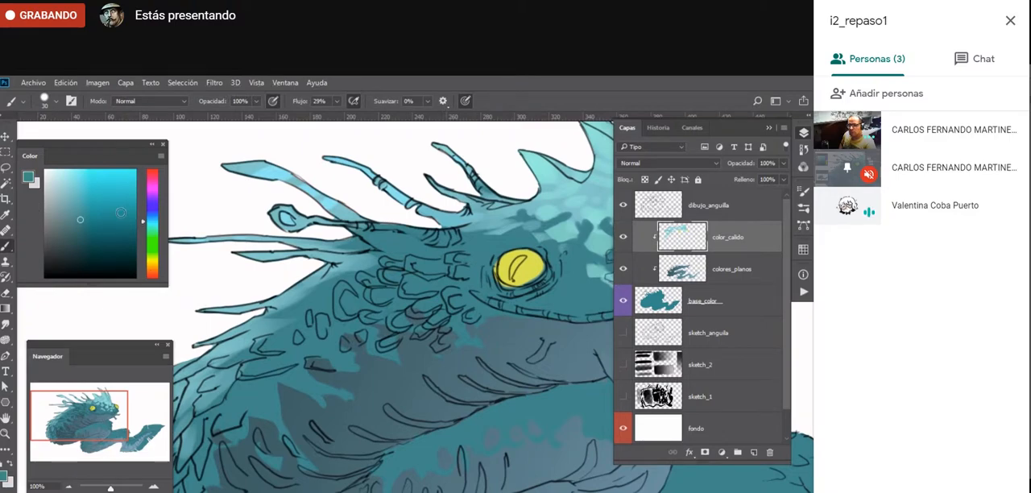
left_click_drag(148, 237, 147, 247)
left_click(74, 202)
left_click_drag(73, 200, 65, 196)
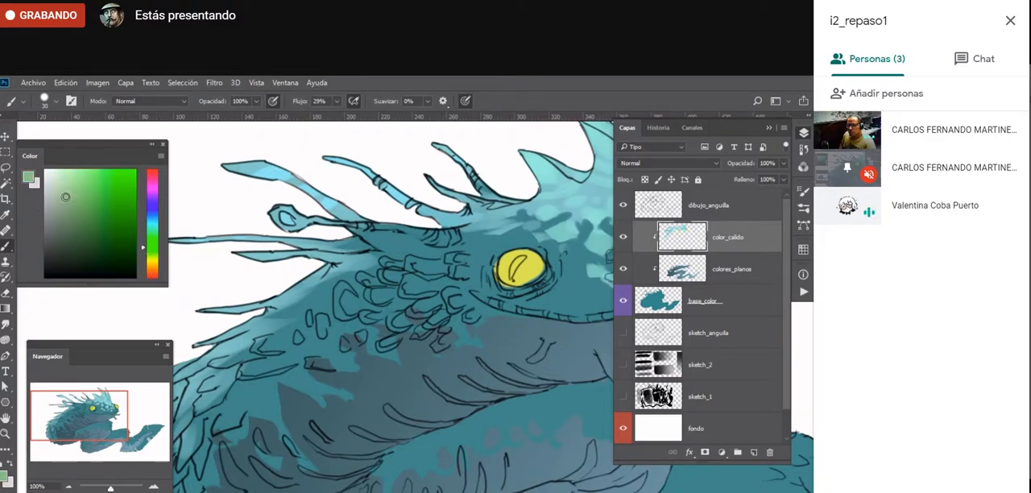
mouse_move(383, 272)
left_mouse_down()
mouse_move(457, 263)
mouse_move(451, 275)
mouse_move(364, 278)
mouse_move(390, 292)
mouse_move(371, 298)
mouse_move(427, 286)
mouse_move(415, 316)
mouse_move(445, 318)
mouse_move(462, 298)
mouse_move(452, 295)
mouse_move(470, 313)
mouse_move(404, 321)
mouse_move(440, 324)
mouse_move(429, 317)
mouse_move(438, 318)
mouse_move(461, 290)
left_mouse_up()
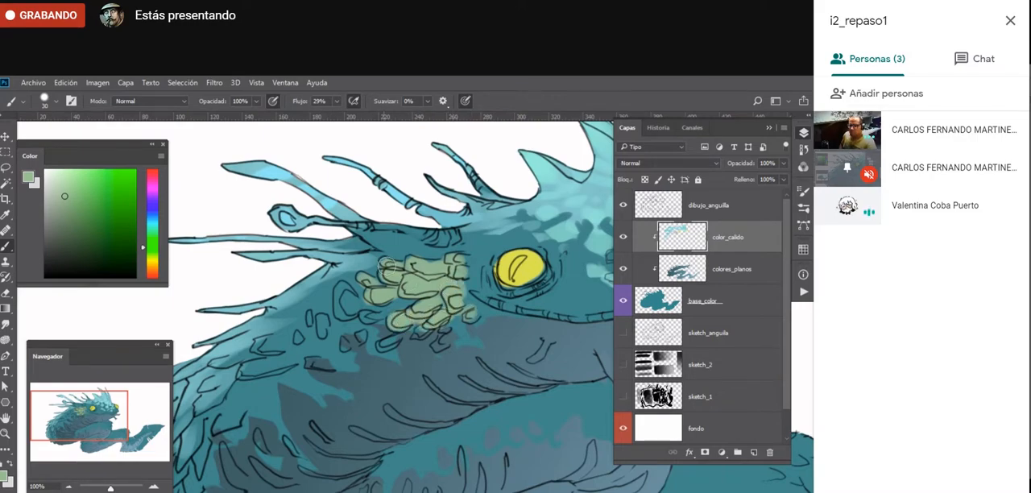
mouse_move(385, 264)
left_mouse_down()
mouse_move(375, 297)
mouse_move(340, 292)
mouse_move(393, 344)
mouse_move(450, 327)
mouse_move(417, 335)
mouse_move(445, 331)
mouse_move(443, 344)
mouse_move(471, 316)
mouse_move(457, 276)
mouse_move(437, 259)
mouse_move(393, 271)
left_mouse_up()
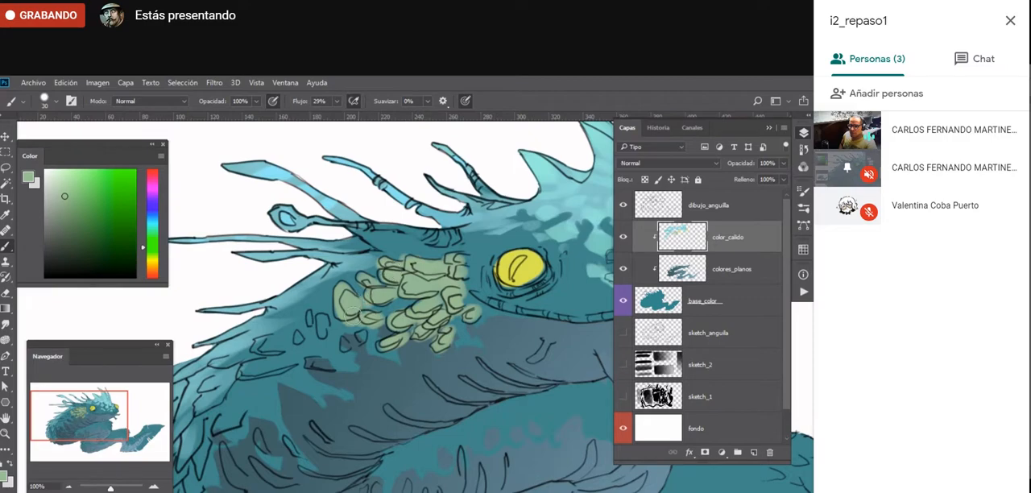
mouse_move(341, 304)
left_mouse_down()
mouse_move(361, 342)
mouse_move(345, 345)
mouse_move(321, 323)
left_mouse_up()
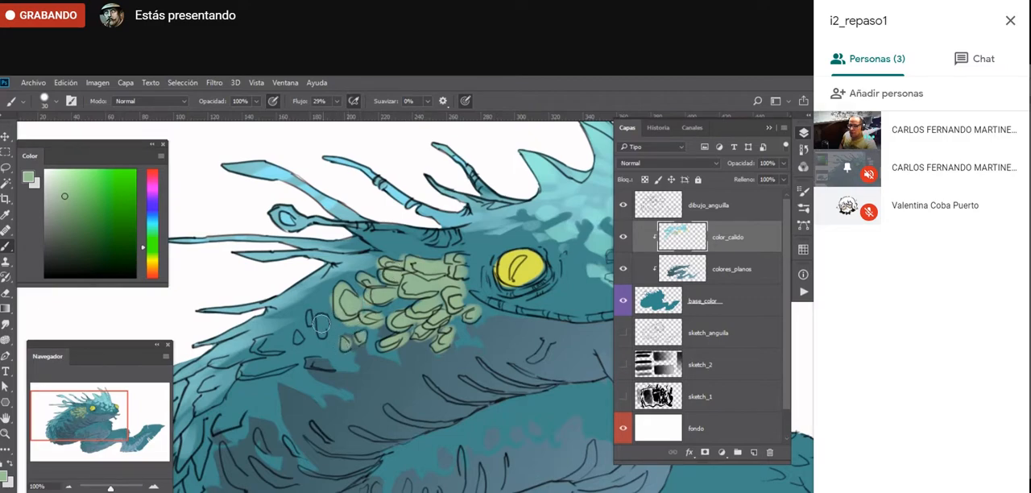
- Erase the green spilling past the outlines of the scale cluster with a 30 px eraser
key("e")
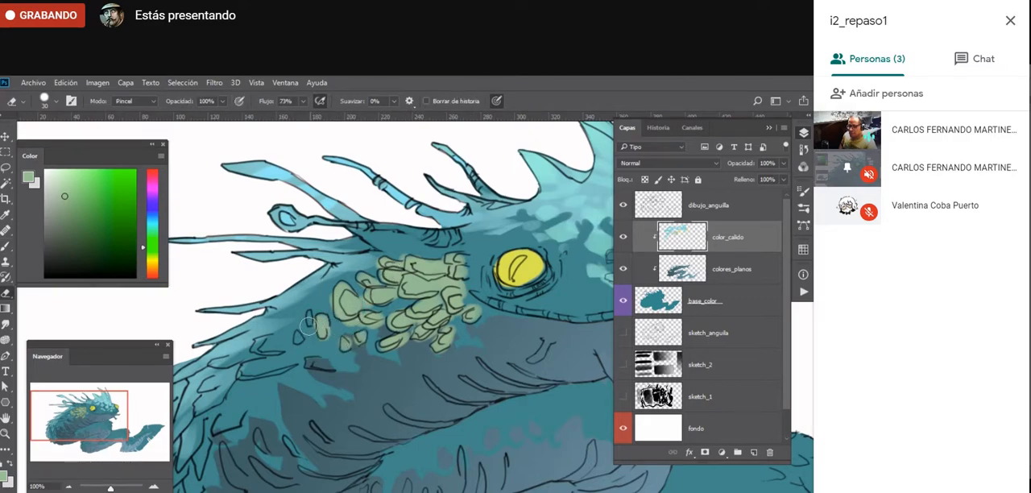
mouse_move(334, 330)
left_mouse_down()
mouse_move(326, 289)
mouse_move(360, 322)
left_mouse_up()
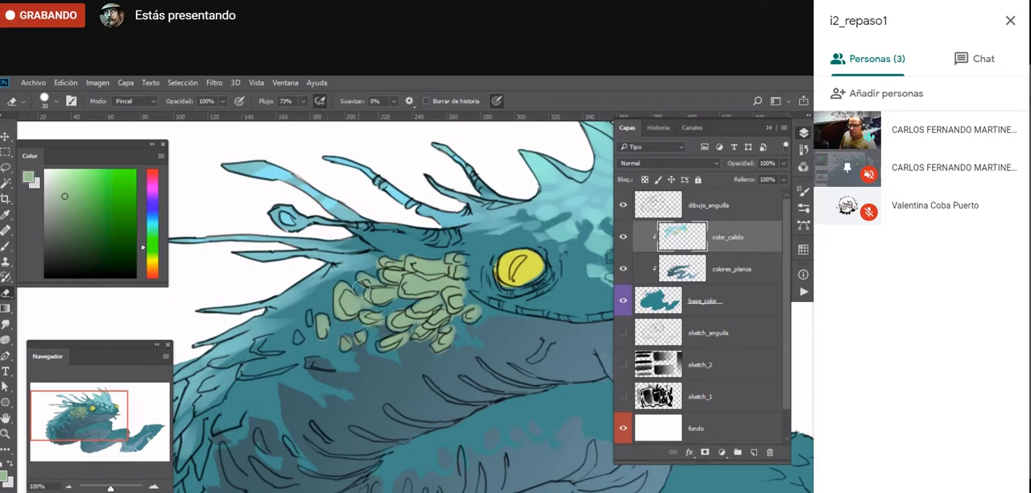
left_click_drag(380, 266, 409, 252)
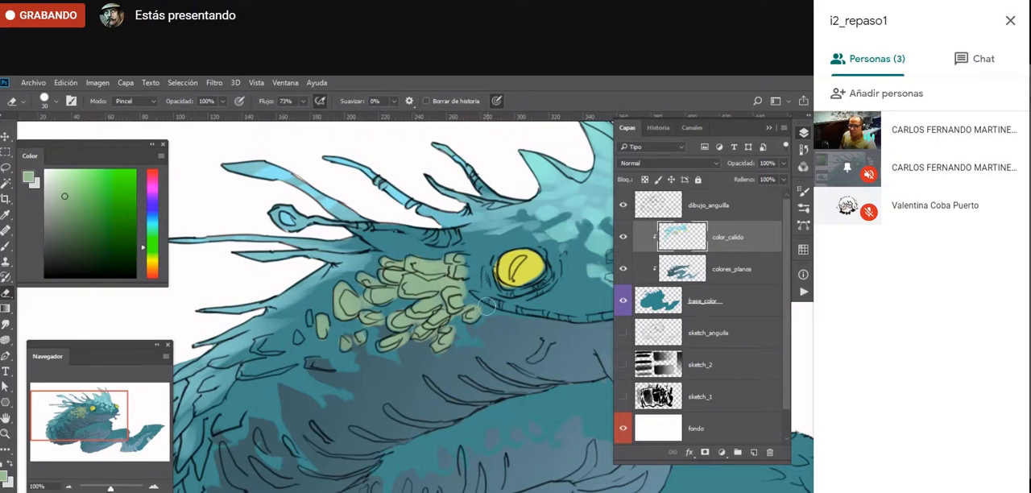
left_click_drag(476, 291, 459, 286)
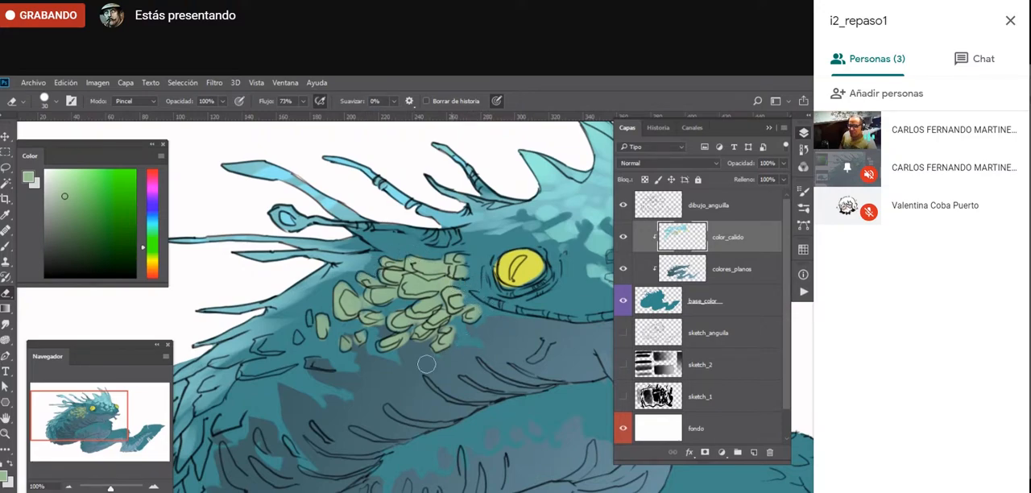
left_click_drag(468, 332, 487, 320)
key("b")
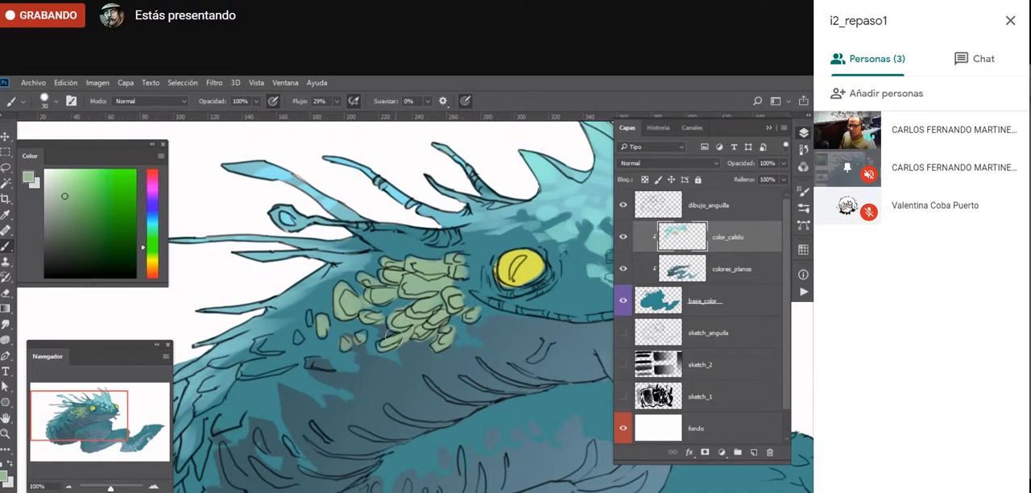
key("e")
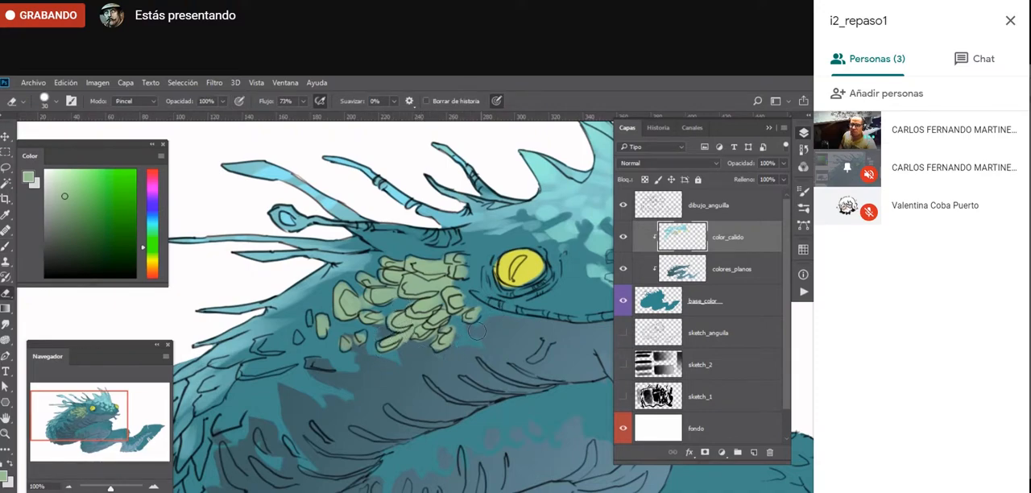
- Paint the small loose scale behind the cluster green and soften the nearby back scales with sampled blues using a 30 px brush
key("b")
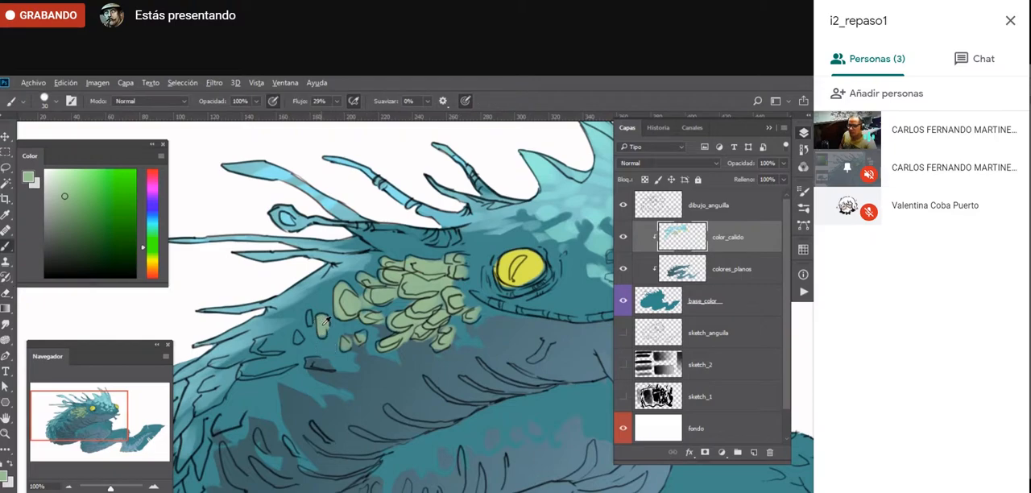
left_click(322, 324, "alt")
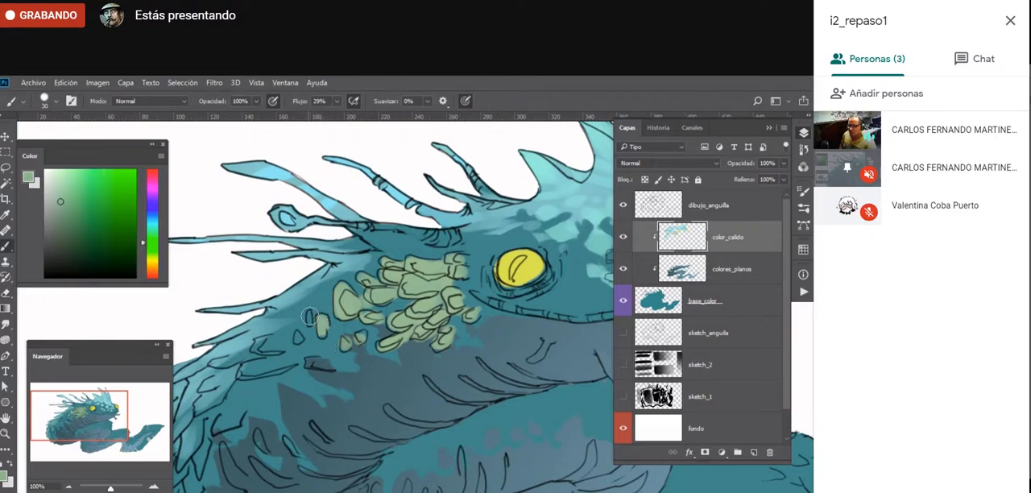
left_click(267, 335, "alt")
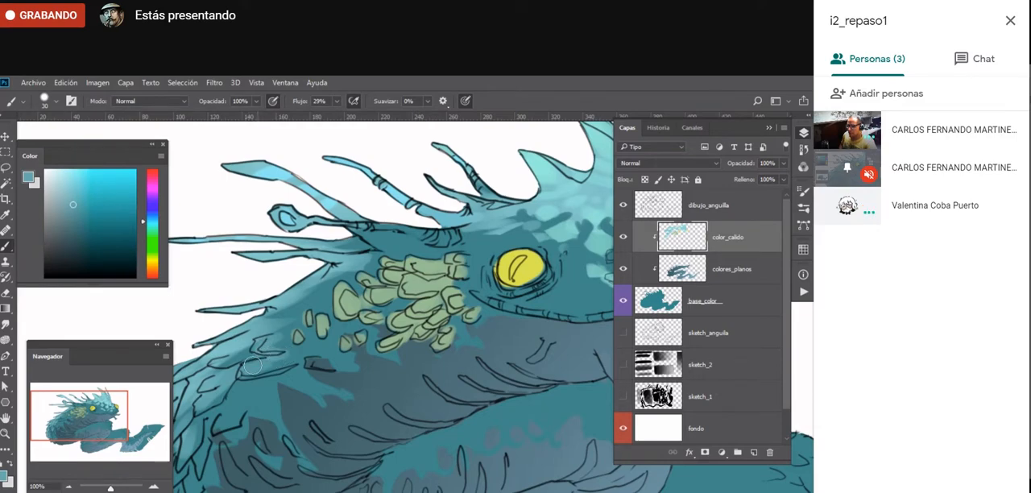
left_click(245, 343, "alt")
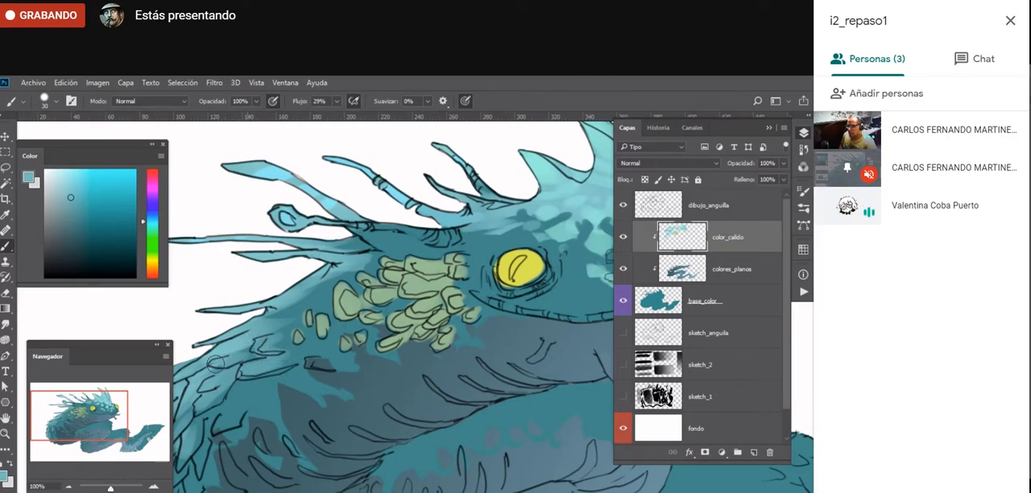
left_click(279, 341, "alt")
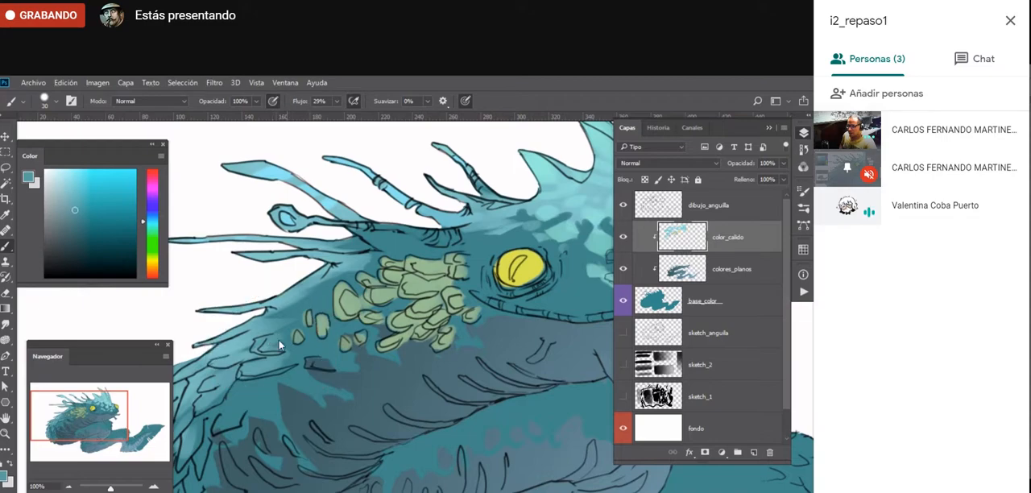
- Sample blue tones from the neck and blend soft light patches between the green scale cluster and the rear spines
left_click(306, 288, "alt")
left_click(318, 280, "alt")
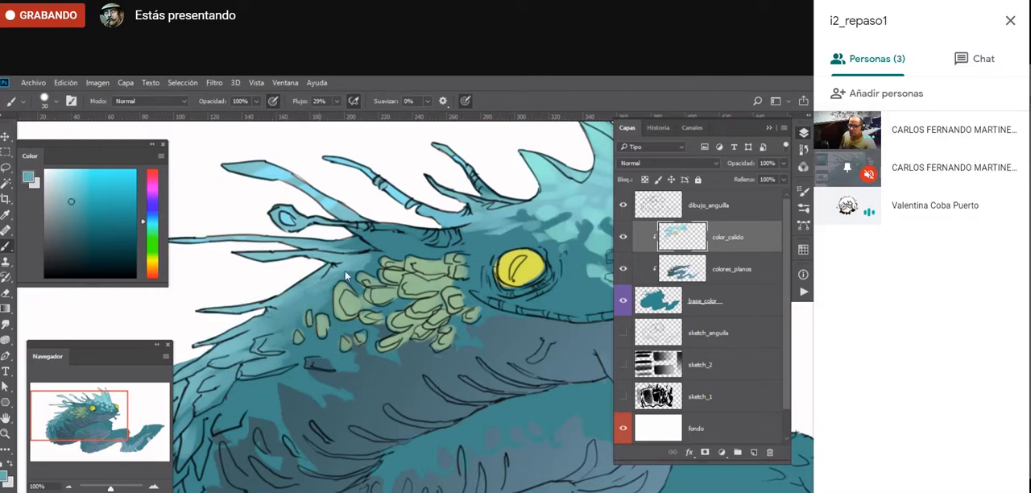
left_click(385, 236, "alt")
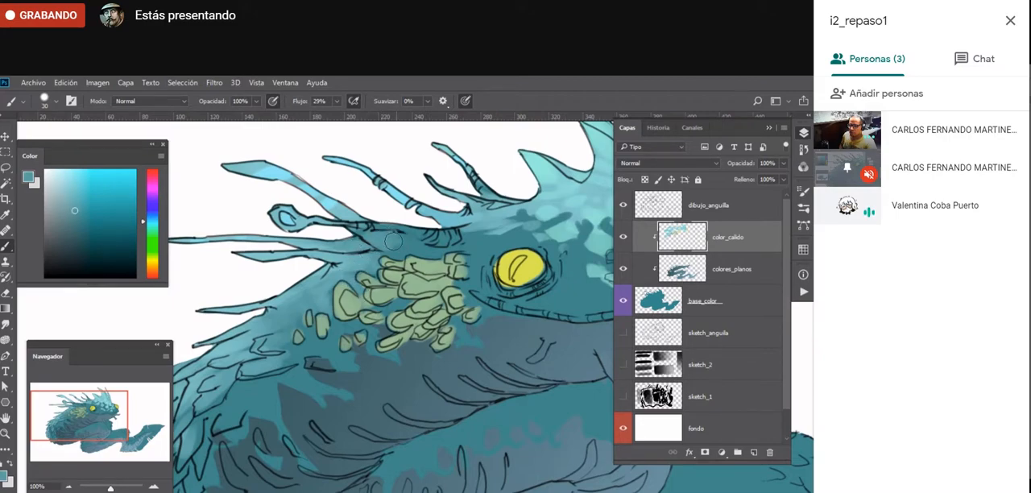
left_click(341, 266, "alt")
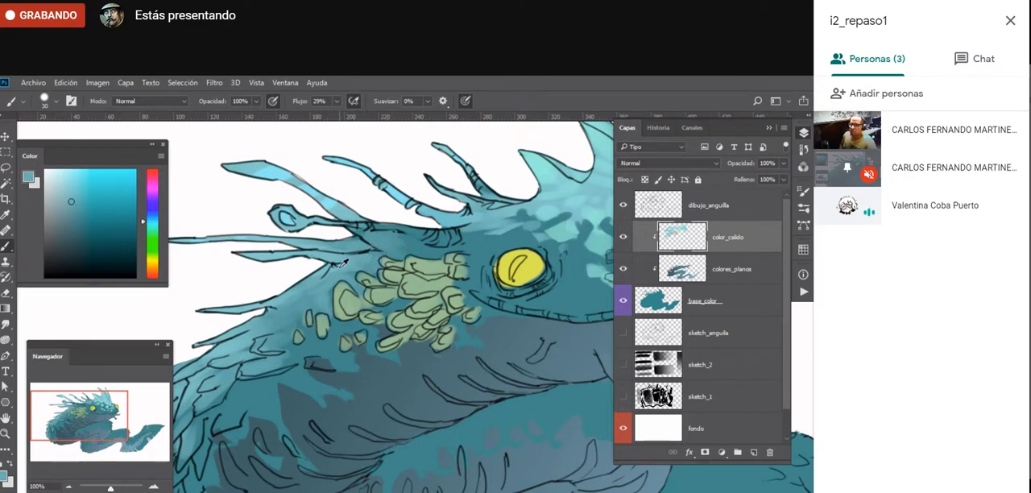
left_click(343, 265, "alt")
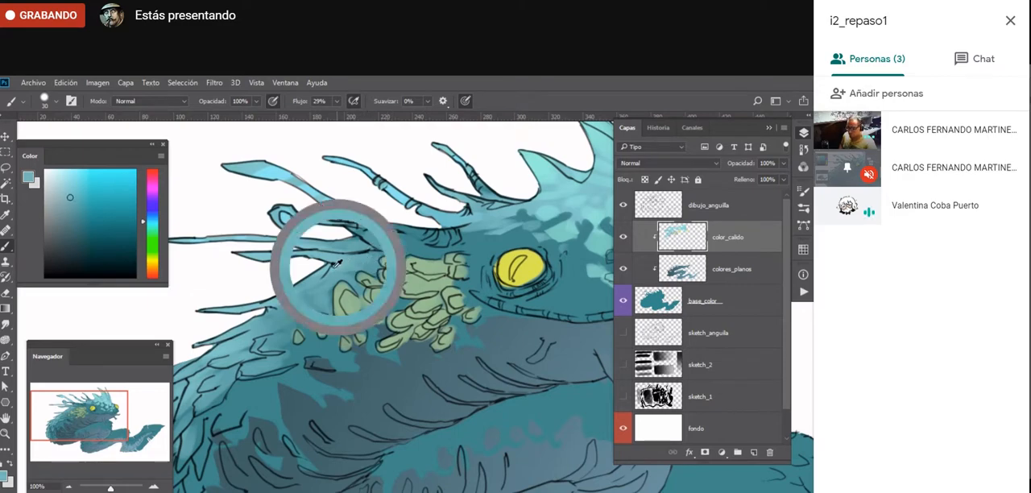
left_click(290, 314, "alt")
- Lasso a freehand selection around the green scale cluster behind the near eye
left_click_drag(513, 302, 344, 365)
left_click(288, 364, "alt")
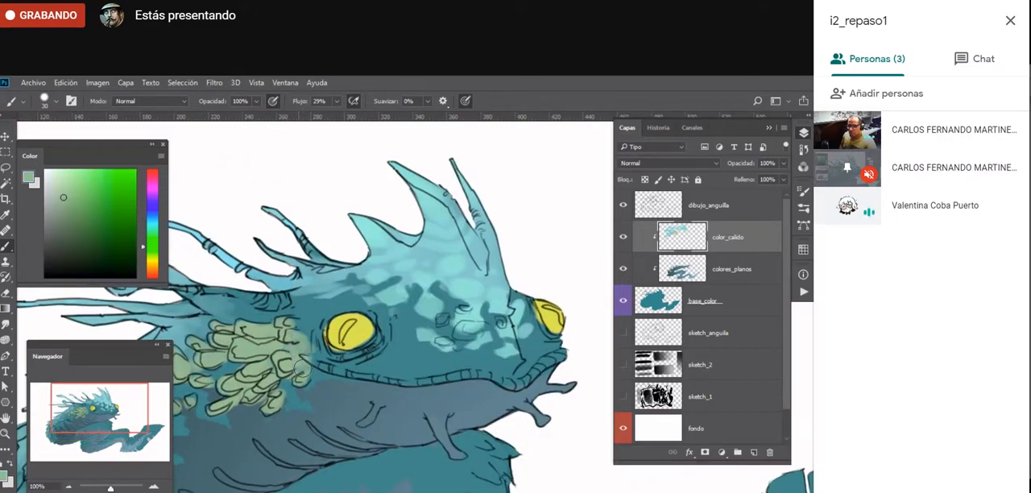
key("e")
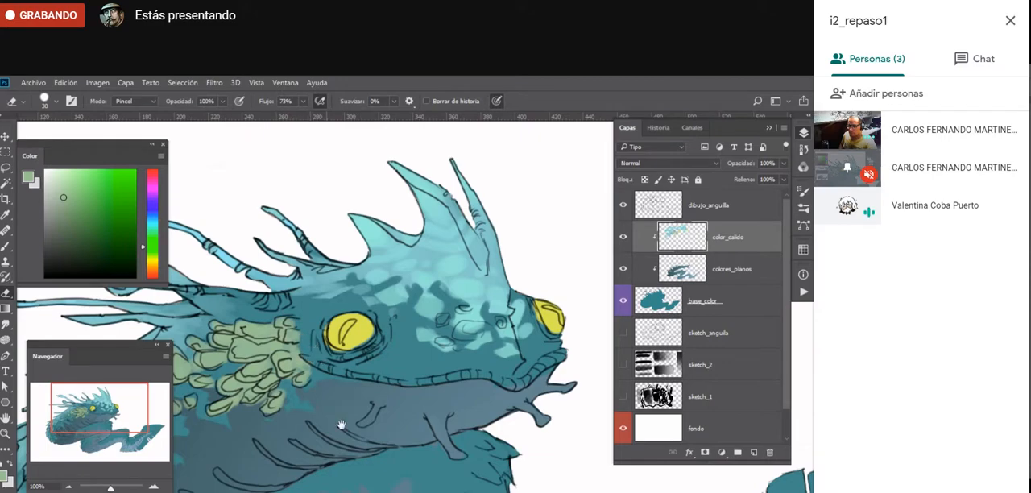
left_click_drag(341, 425, 395, 368)
key("z")
left_click(333, 463, "alt")
left_click(332, 463, "alt")
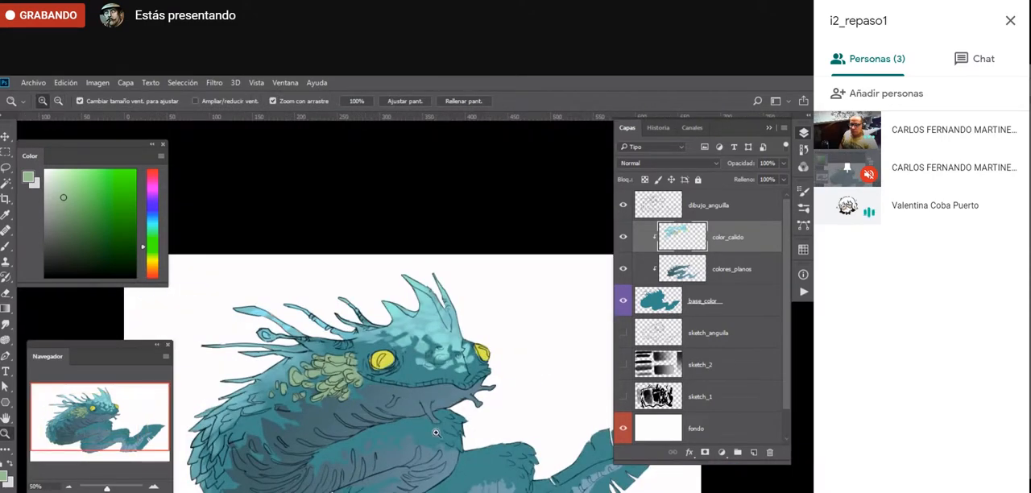
left_click(361, 406)
key("l")
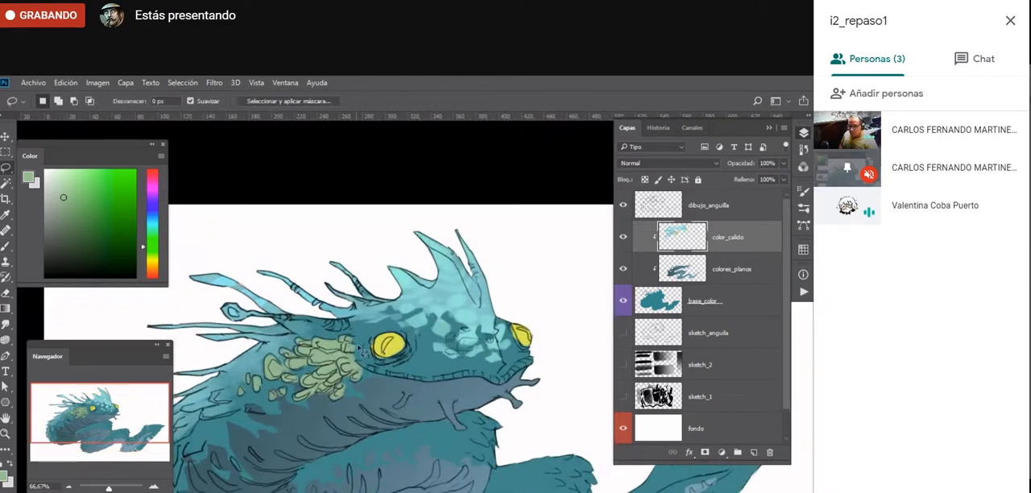
mouse_move(336, 411)
left_mouse_down()
mouse_move(364, 385)
mouse_move(351, 333)
mouse_move(298, 333)
mouse_move(287, 343)
mouse_move(336, 412)
left_mouse_up()
key("z")
left_click(337, 370)
- Lock the color_calido layer's transparent pixels, fade the selected scales into sampled dark teal with a gradient from the eye side, and deselect
key("g")
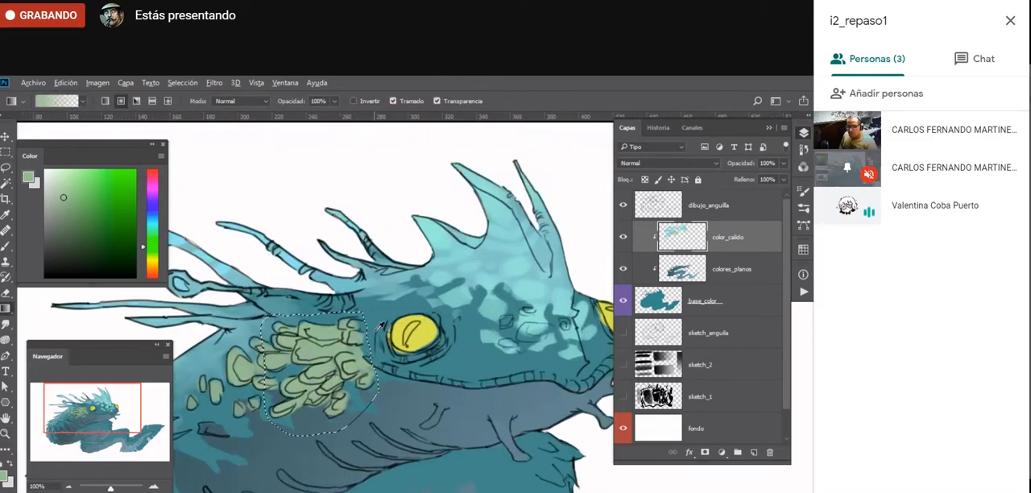
left_click(377, 329, "alt")
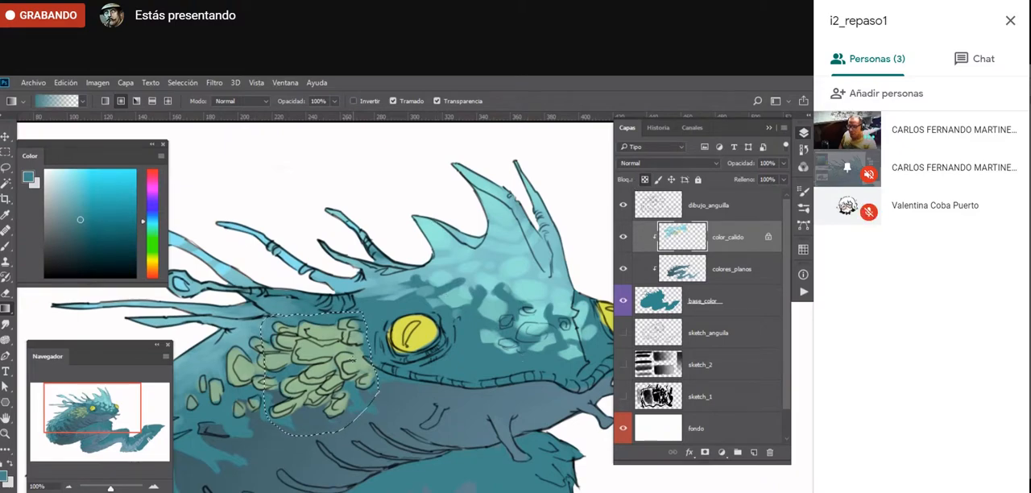
left_click_drag(367, 367, 274, 366)
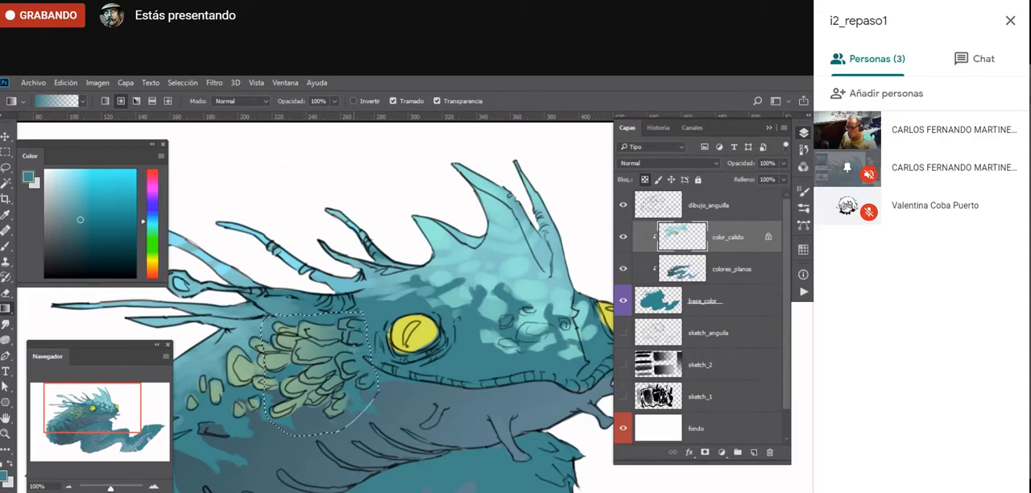
key("ctrl+d")
key("b")
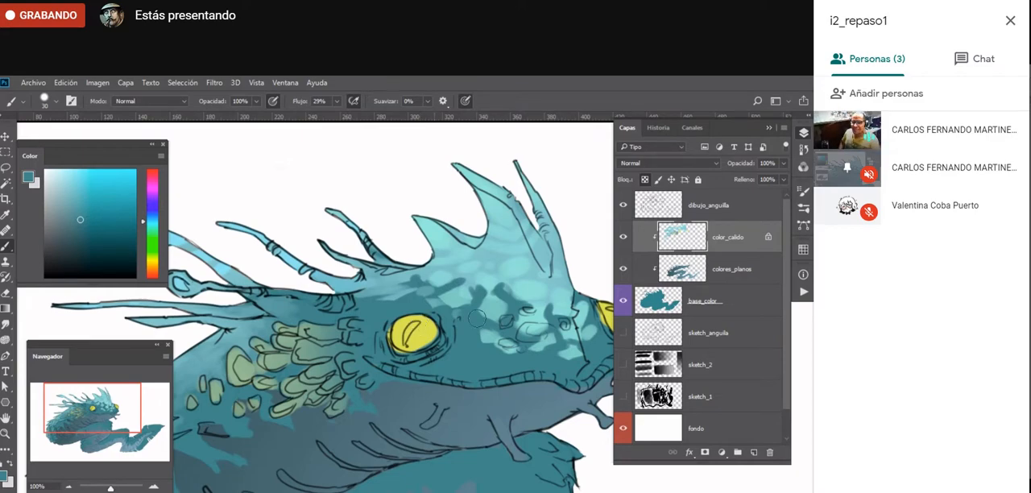
- Touch up the near eye with its sampled yellow and clean its outer edge with a 15 px eraser
key("e")
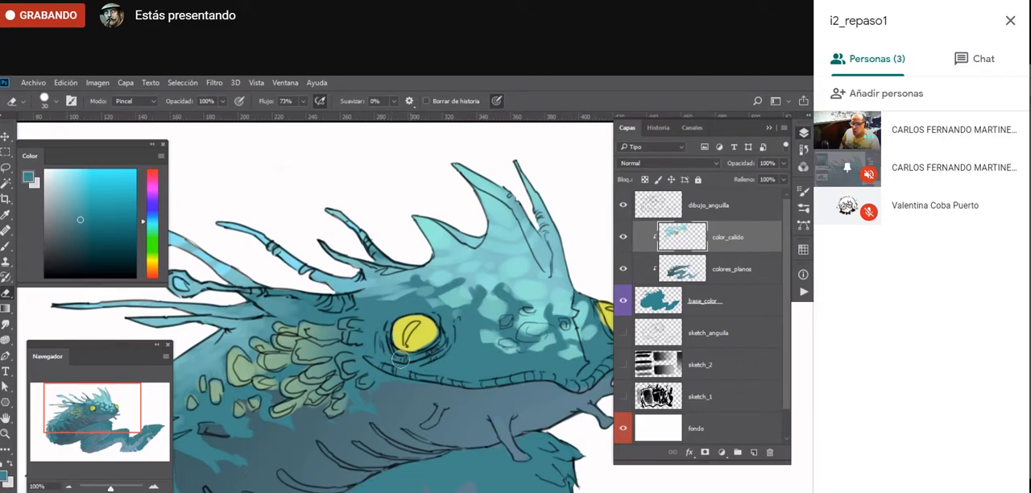
key("b")
left_click(418, 337, "alt")
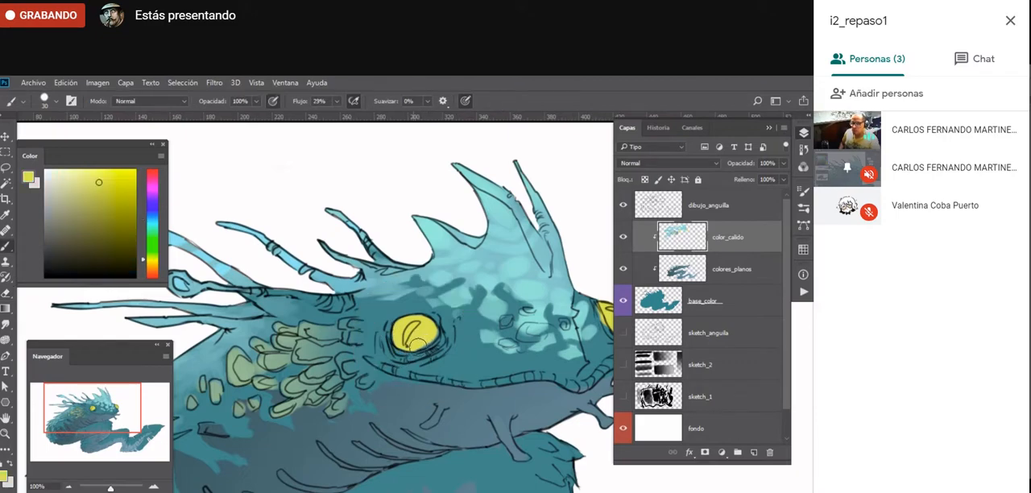
key("e")
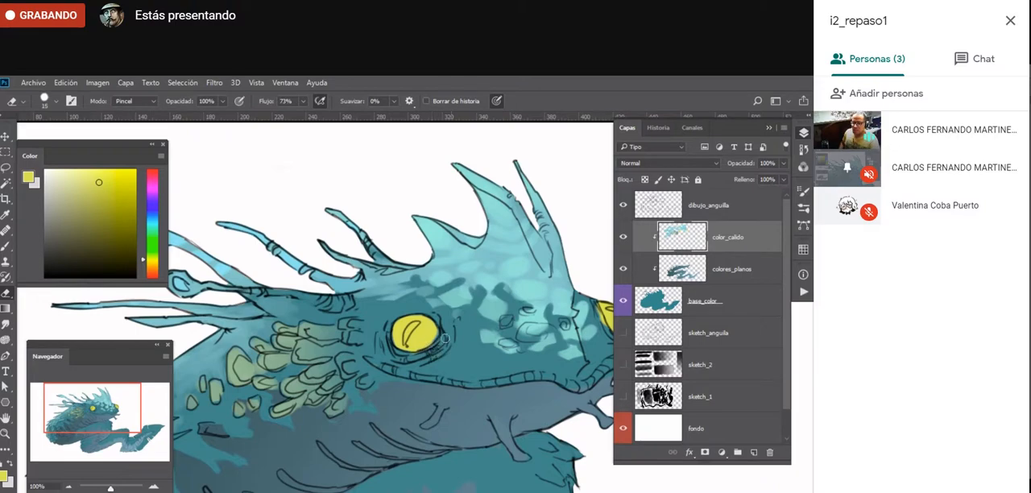
- Clean up the yellow edge of the far eye with a 15 px eraser
left_click_drag(489, 368, 440, 382)
key("shift+e")
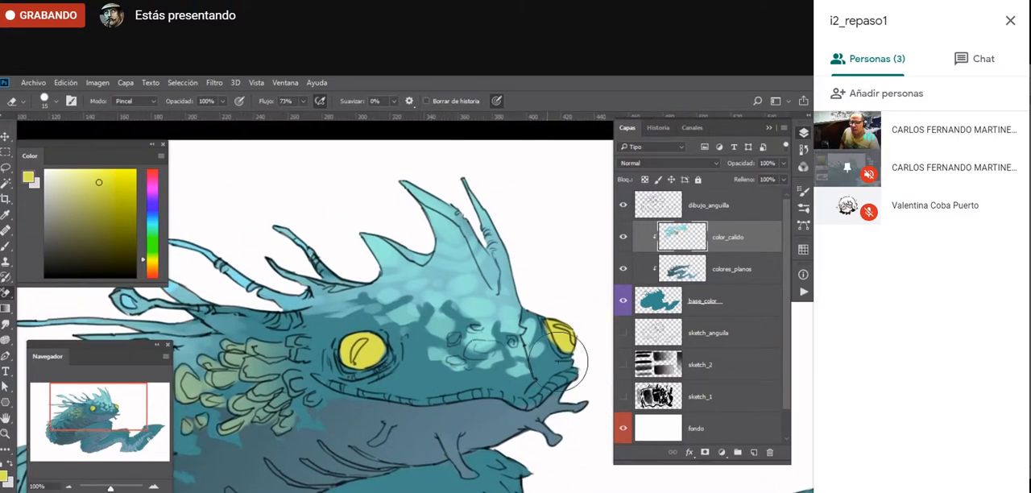
key("shift+e")
key("shift+e")
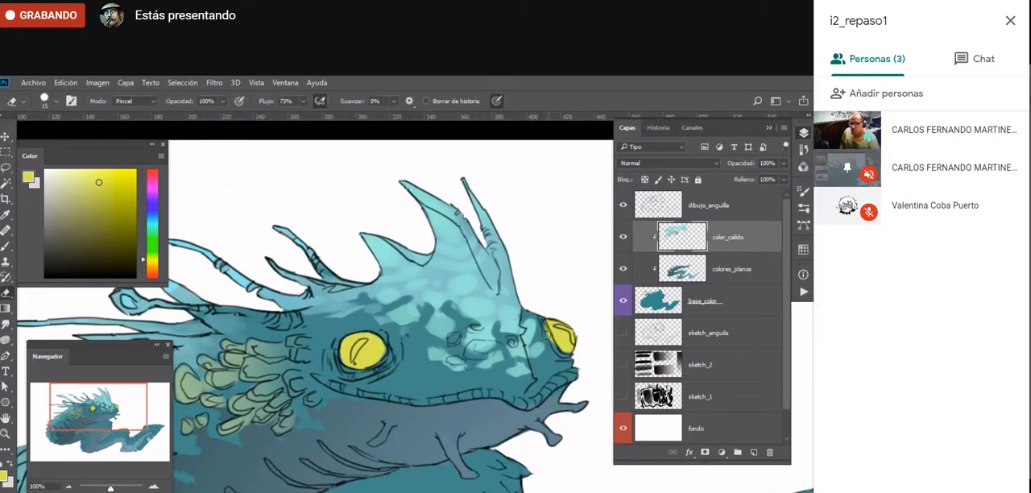
left_click_drag(548, 327, 547, 333)
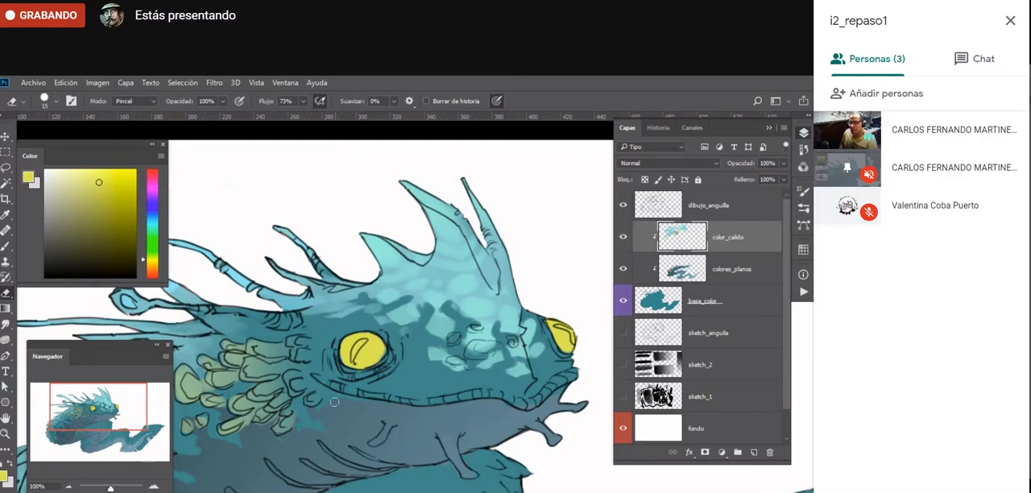
- Hide the eel's line drawing, colour and sketch layers so only the fondo background shows
key("z")
left_click(321, 470, "alt")
left_click(320, 471, "alt")
left_click_drag(322, 470, 352, 361)
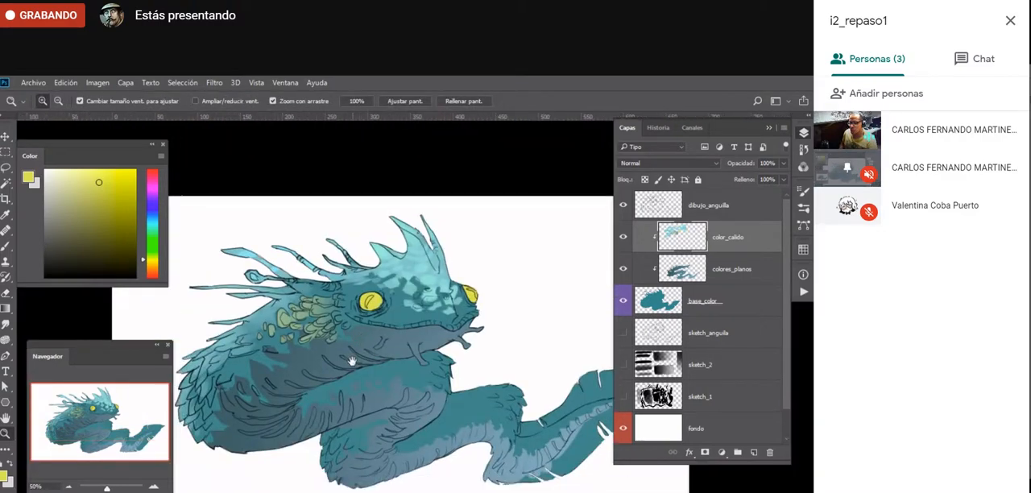
left_click_drag(623, 237, 624, 298)
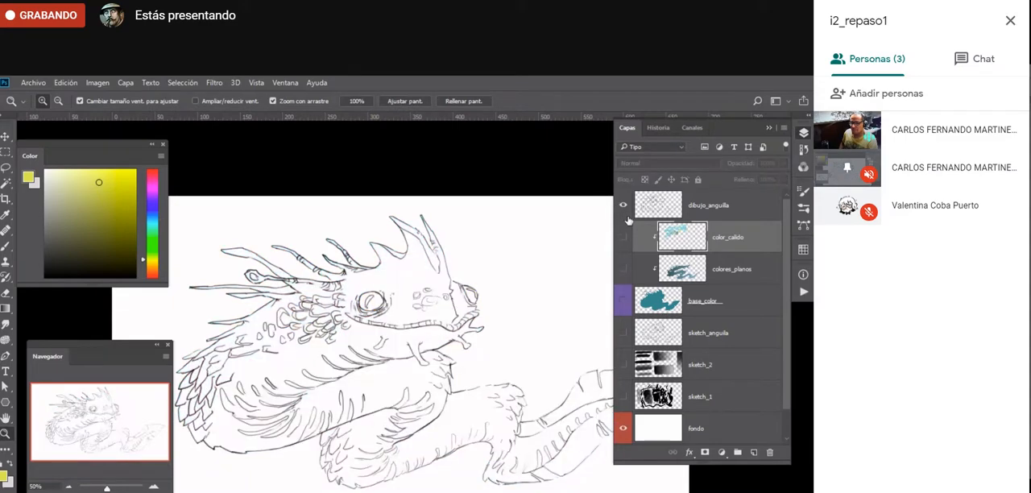
left_click(625, 206)
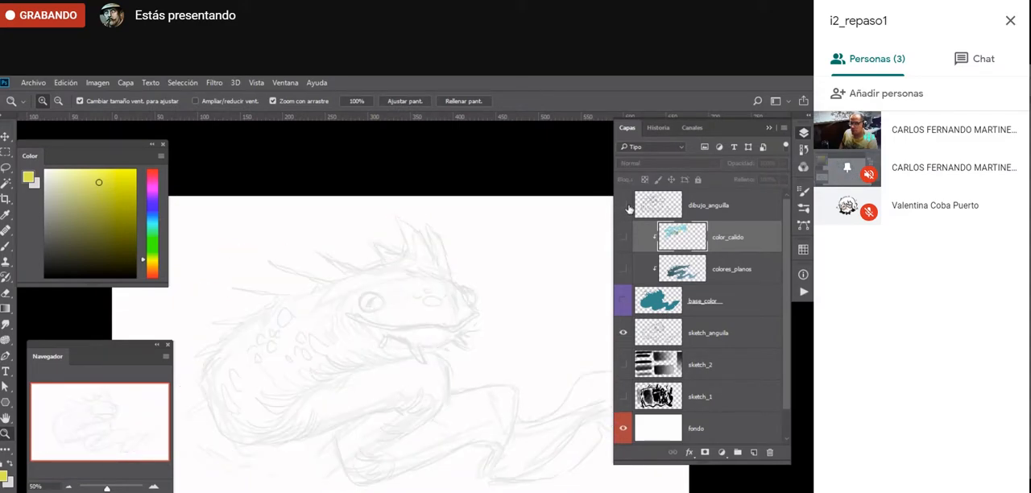
left_click(624, 336)
- Add a new layer directly above sketch_2 and set up a black 50 px brush
left_click(725, 369)
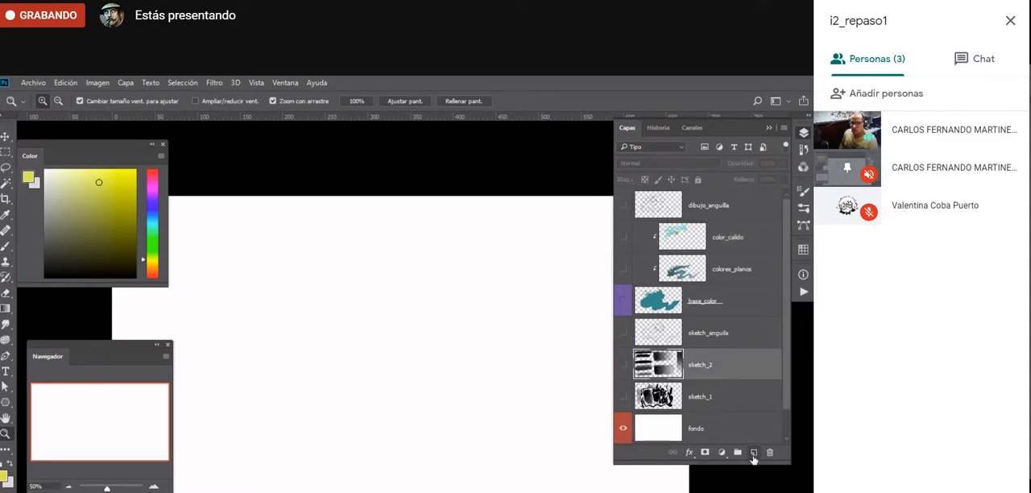
left_click(753, 453)
key("b")
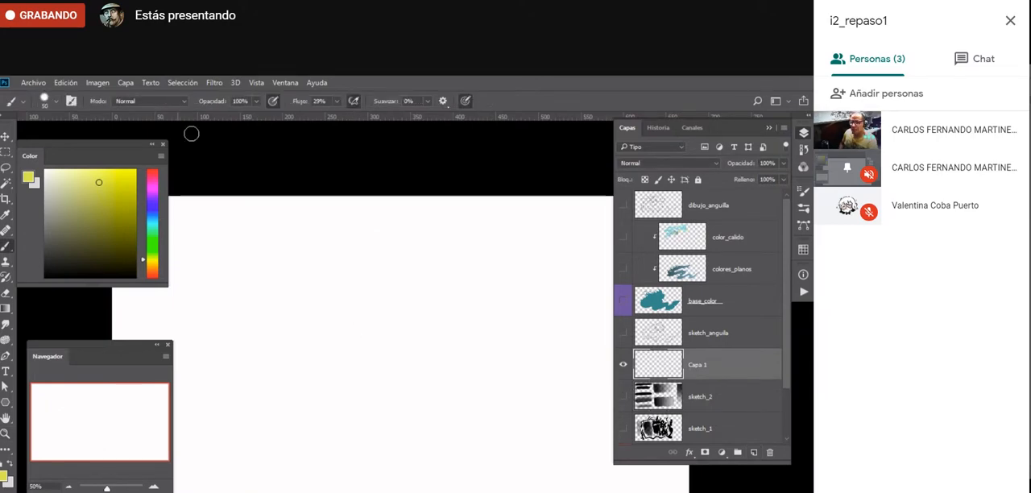
key("bracketright")
key("bracketright")
key("bracketright")
key("d")
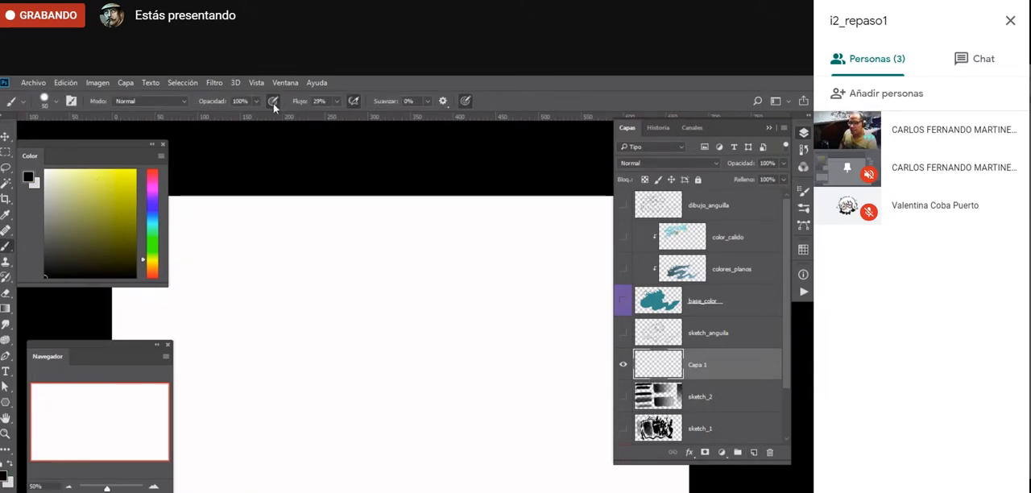
- Turn off pressure-controlled opacity, set the flow to 70% and paint a solid black creature silhouette with a raised, curved trunk
mouse_move(308, 335)
left_mouse_down()
mouse_move(376, 285)
mouse_move(343, 300)
mouse_move(411, 287)
left_mouse_up()
left_click(336, 102)
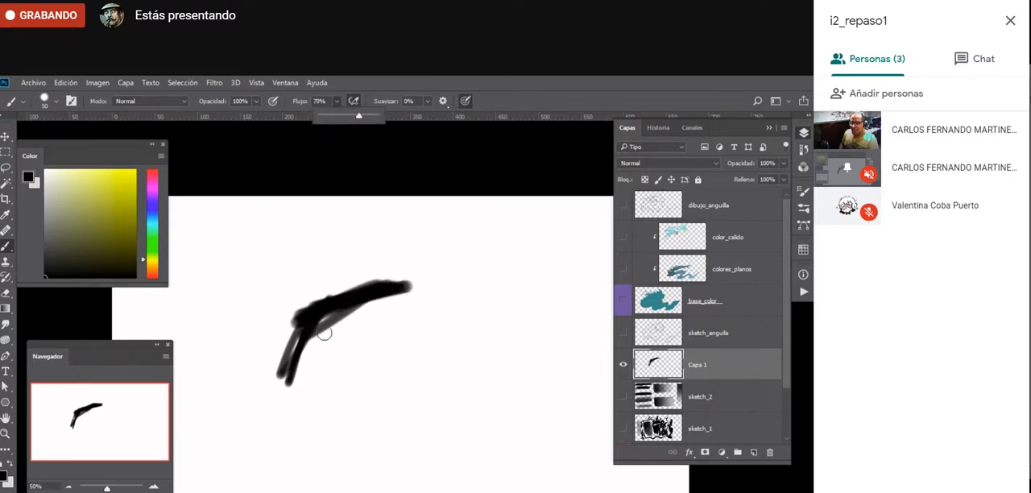
mouse_move(324, 333)
left_mouse_down()
mouse_move(298, 395)
mouse_move(334, 299)
mouse_move(429, 297)
mouse_move(472, 334)
mouse_move(352, 328)
mouse_move(322, 354)
mouse_move(298, 441)
mouse_move(378, 347)
mouse_move(378, 378)
mouse_move(416, 408)
mouse_move(378, 387)
mouse_move(403, 379)
mouse_move(409, 449)
mouse_move(339, 439)
mouse_move(284, 469)
mouse_move(423, 447)
mouse_move(440, 298)
mouse_move(468, 321)
mouse_move(459, 283)
mouse_move(475, 260)
mouse_move(515, 259)
mouse_move(416, 317)
mouse_move(265, 479)
mouse_move(330, 483)
mouse_move(362, 450)
mouse_move(382, 487)
mouse_move(406, 476)
mouse_move(315, 456)
mouse_move(317, 346)
left_mouse_up()
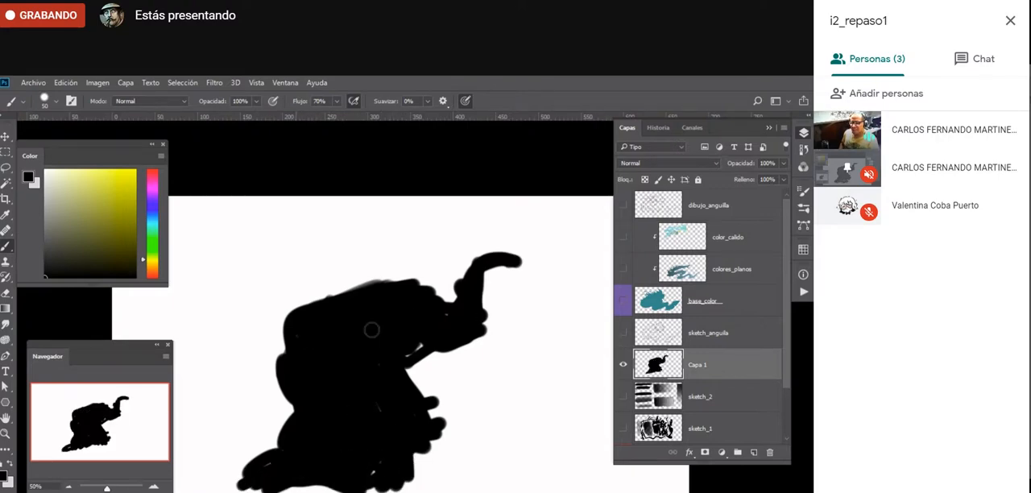
- Set the eraser to the Blocky Textury brush at 50 px
key("e")
right_click(410, 391)
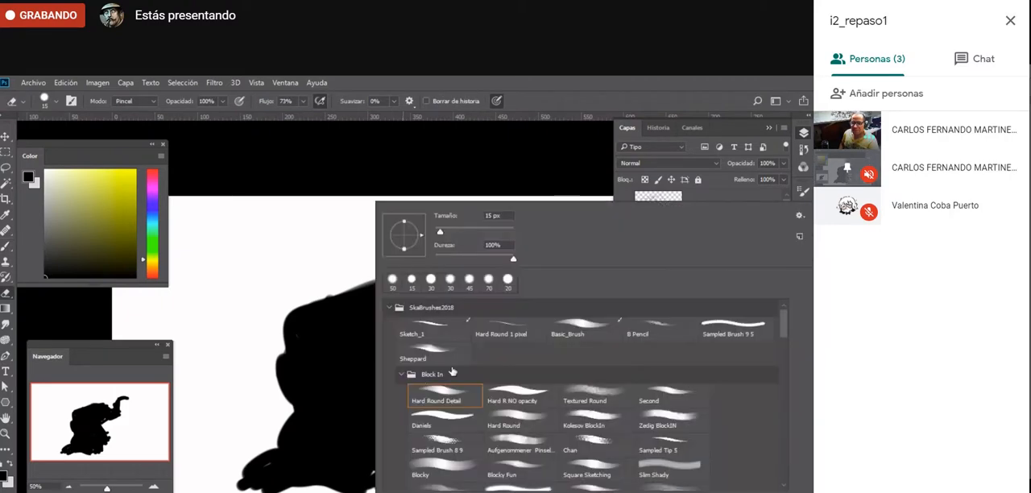
left_click_drag(785, 319, 788, 365)
left_click(516, 449)
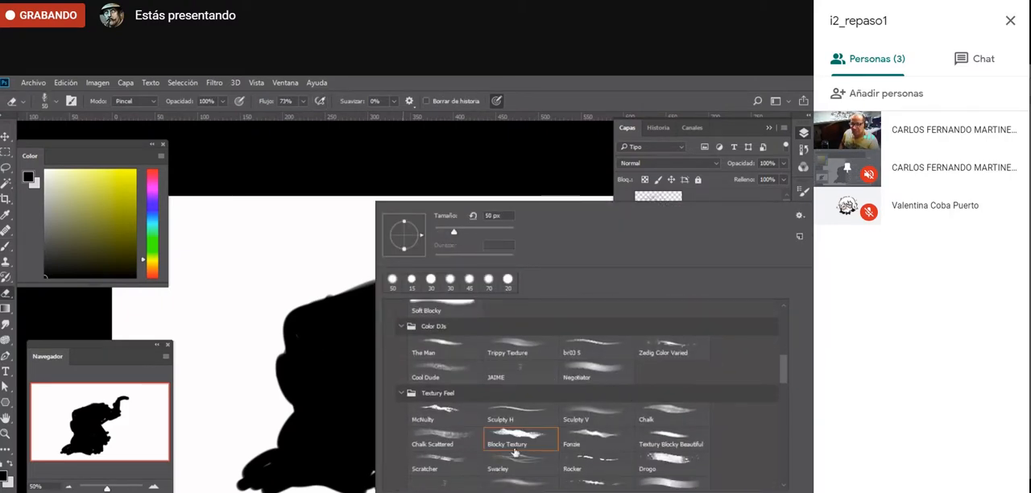
left_click(263, 367)
- Carve cleaner contours along the silhouette's back, neck, raised trunk and chest with the textured eraser
mouse_move(282, 318)
left_mouse_down()
mouse_move(373, 283)
mouse_move(460, 289)
mouse_move(464, 266)
mouse_move(527, 272)
mouse_move(481, 282)
mouse_move(508, 278)
left_mouse_up()
mouse_move(489, 316)
left_mouse_down()
mouse_move(482, 337)
mouse_move(473, 304)
left_mouse_up()
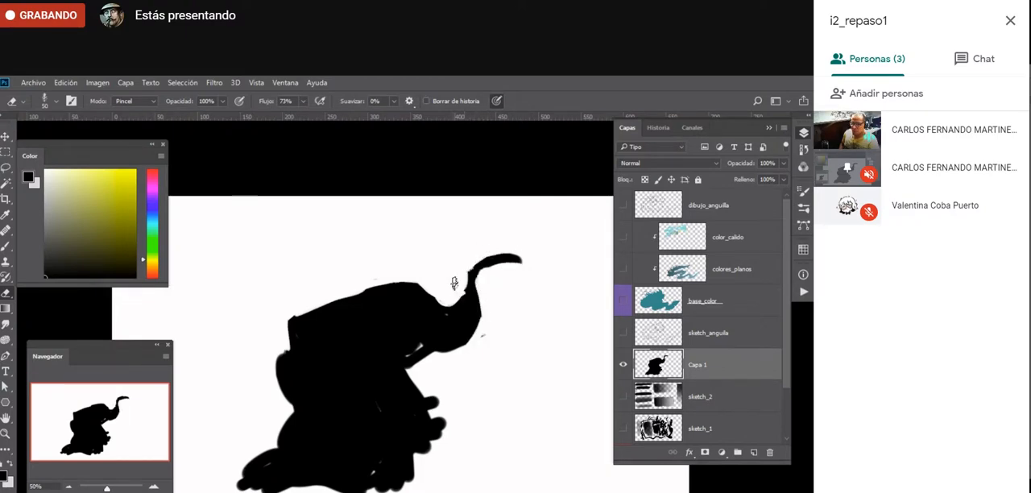
mouse_move(450, 360)
left_mouse_down()
mouse_move(411, 353)
mouse_move(410, 366)
mouse_move(426, 368)
left_mouse_up()
key("b")
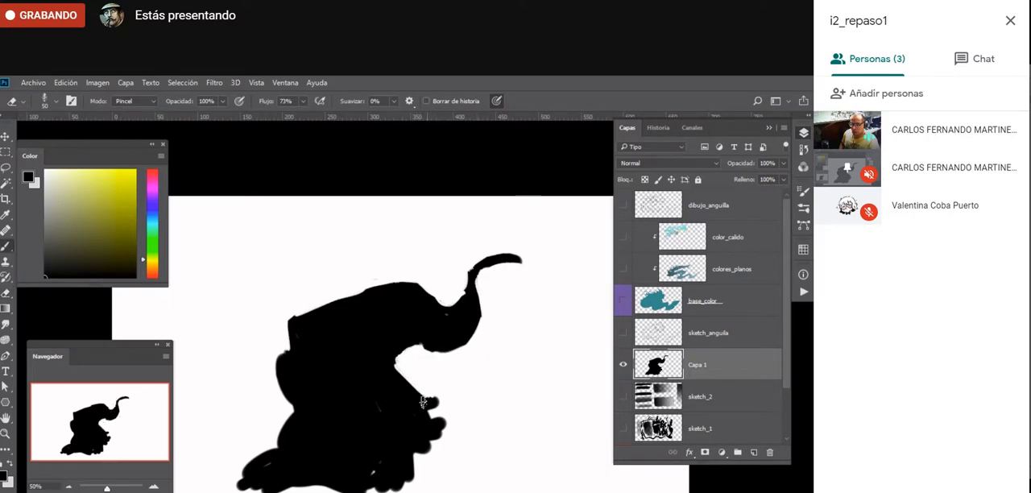
- Paint clawed front limbs and a first rear leg in black, and move the whole silhouette higher on the canvas
mouse_move(448, 406)
left_mouse_down()
mouse_move(462, 428)
mouse_move(452, 443)
mouse_move(454, 425)
mouse_move(497, 476)
left_mouse_up()
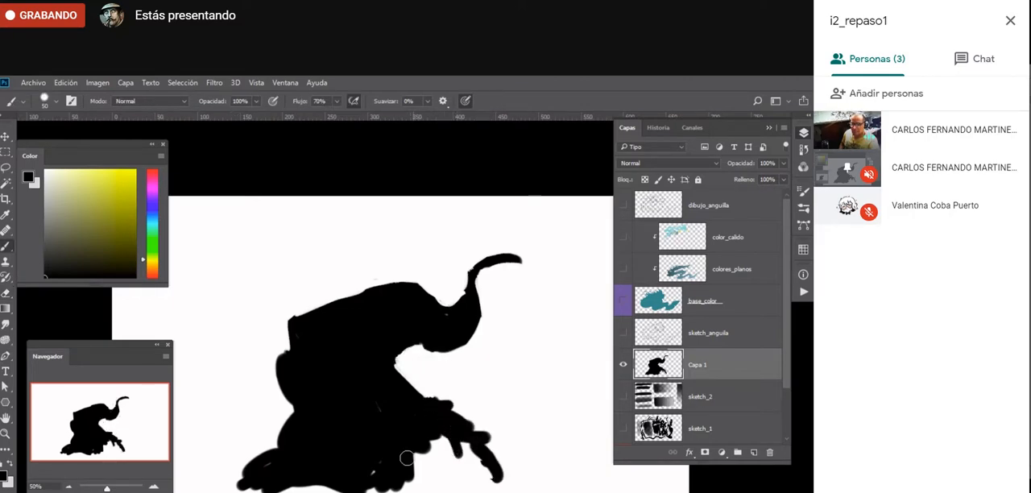
left_click_drag(408, 459, 430, 451)
mouse_move(298, 414)
left_mouse_down()
mouse_move(270, 436)
mouse_move(216, 445)
mouse_move(198, 464)
left_mouse_up()
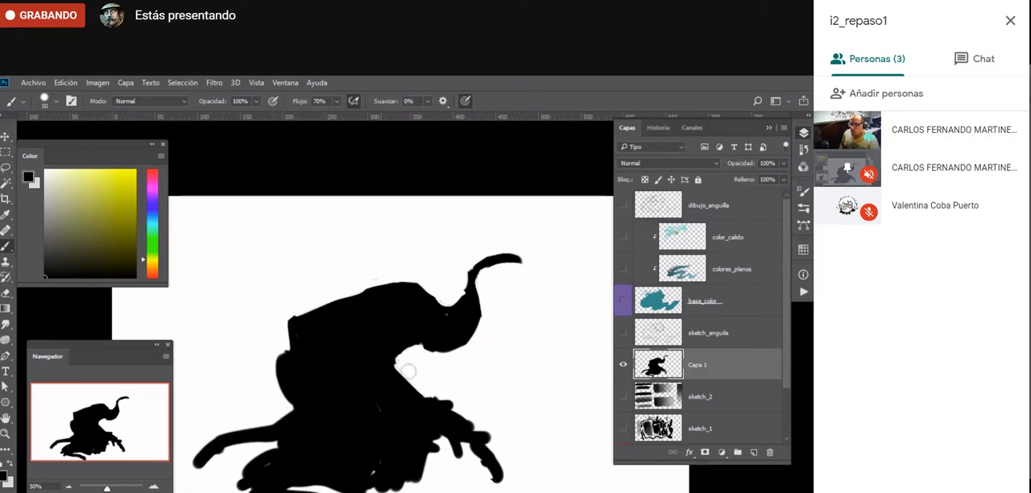
key("v")
left_click_drag(416, 409, 405, 366)
- Paint additional curved black legs beneath the body and on both sides of the creature silhouette
key("b")
mouse_move(294, 449)
left_mouse_down()
mouse_move(349, 458)
mouse_move(374, 486)
mouse_move(395, 482)
mouse_move(384, 484)
left_mouse_up()
mouse_move(452, 409)
left_mouse_down()
mouse_move(424, 402)
mouse_move(470, 420)
left_mouse_up()
left_click_drag(245, 431, 227, 482)
mouse_move(390, 371)
left_mouse_down()
mouse_move(448, 346)
mouse_move(470, 370)
left_mouse_up()
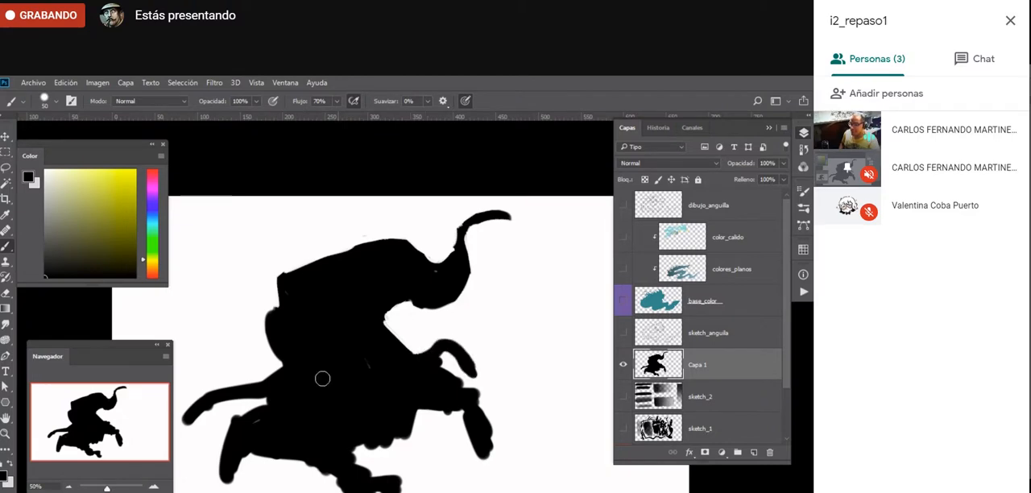
mouse_move(322, 379)
left_mouse_down()
mouse_move(252, 364)
mouse_move(207, 345)
left_mouse_up()
- Using the textured eraser at 70 px, hollow out the area between tail and body, and smooth the outline of the back
key("e")
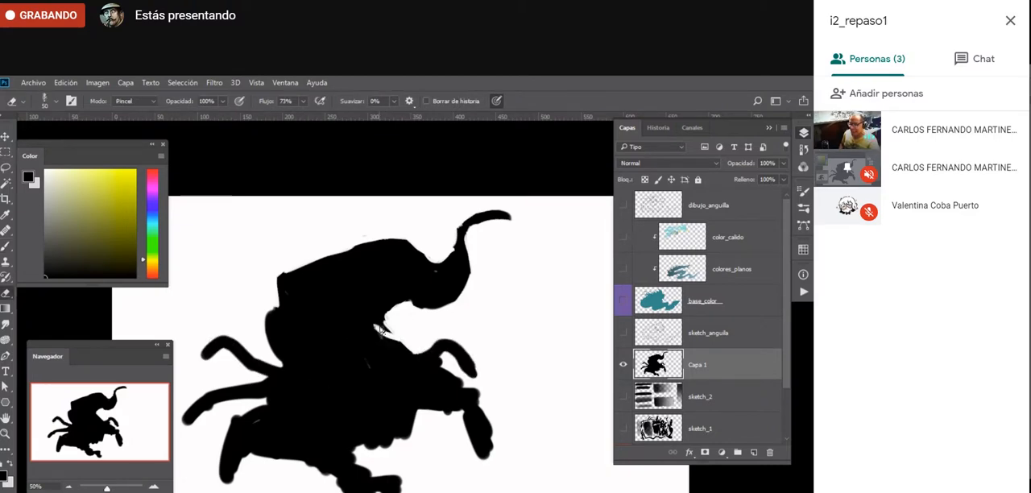
mouse_move(381, 328)
left_mouse_down()
mouse_move(379, 320)
mouse_move(398, 310)
mouse_move(368, 314)
mouse_move(388, 301)
mouse_move(376, 314)
mouse_move(386, 327)
mouse_move(388, 284)
mouse_move(442, 312)
left_mouse_up()
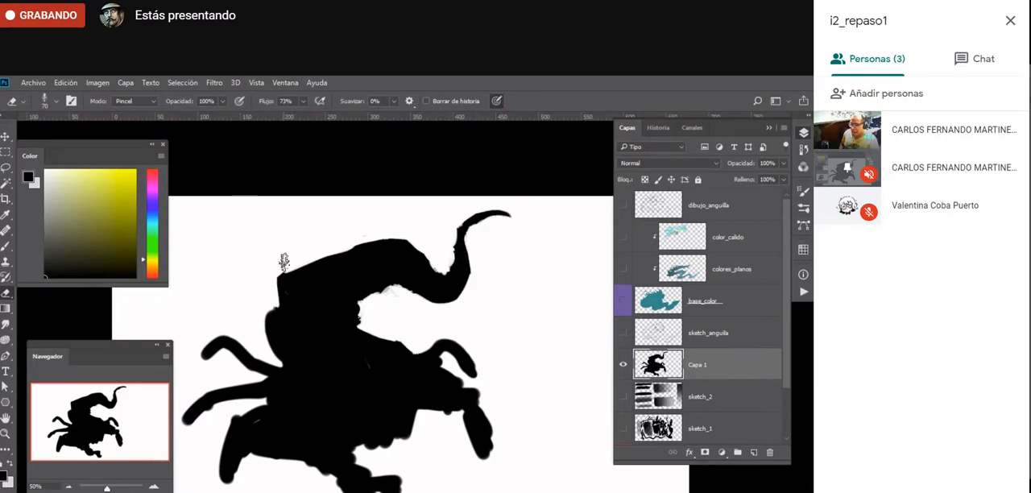
left_click_drag(284, 262, 267, 307)
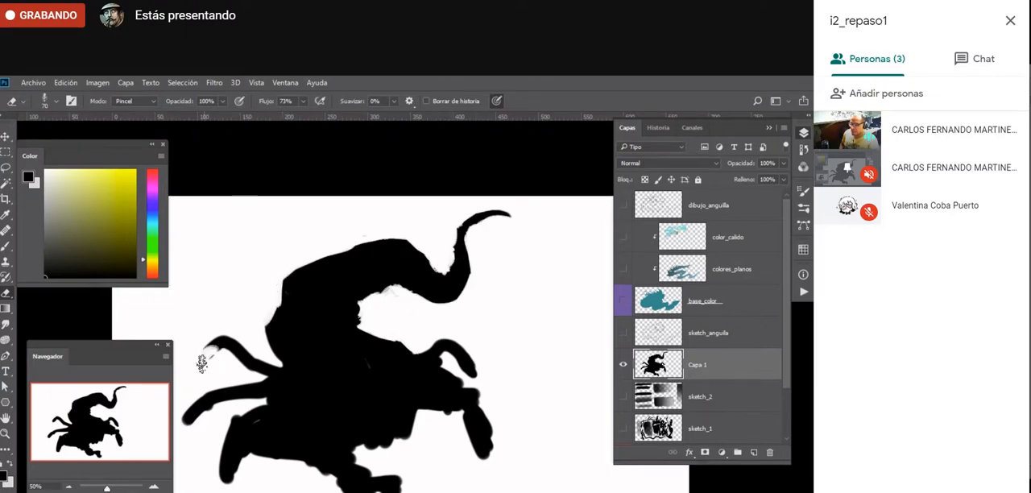
- Extend the rear legs with downward-bent lower segments and add another bent leg behind the front limb
key("b")
left_click_drag(208, 343, 199, 367)
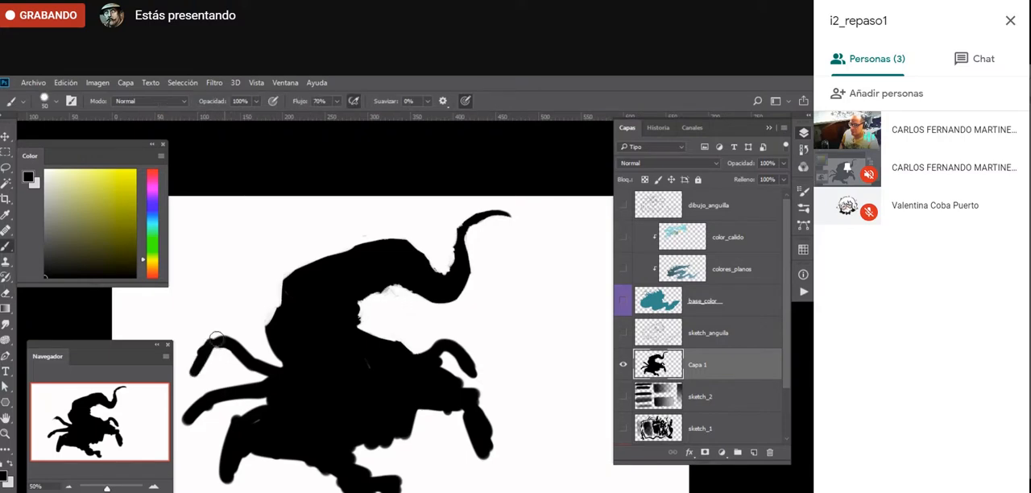
left_click_drag(190, 417, 185, 437)
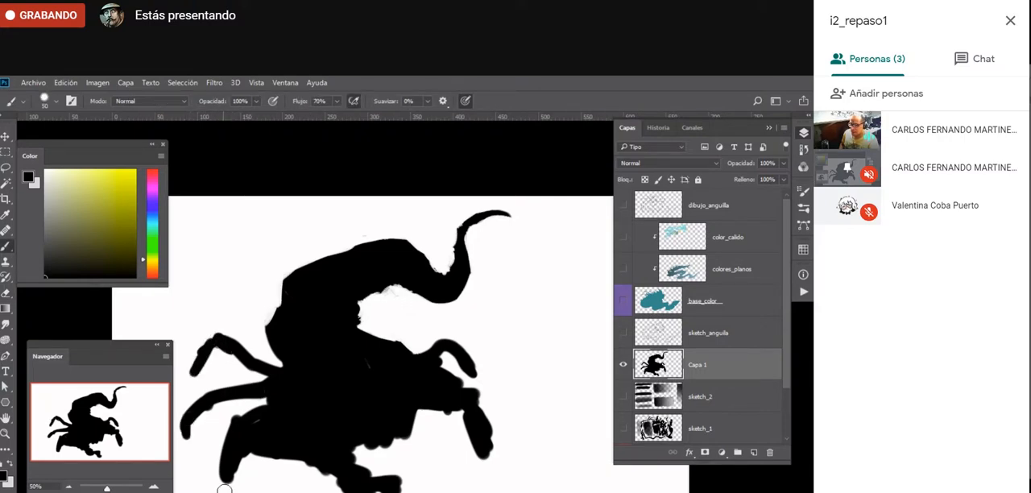
left_click_drag(225, 490, 228, 481)
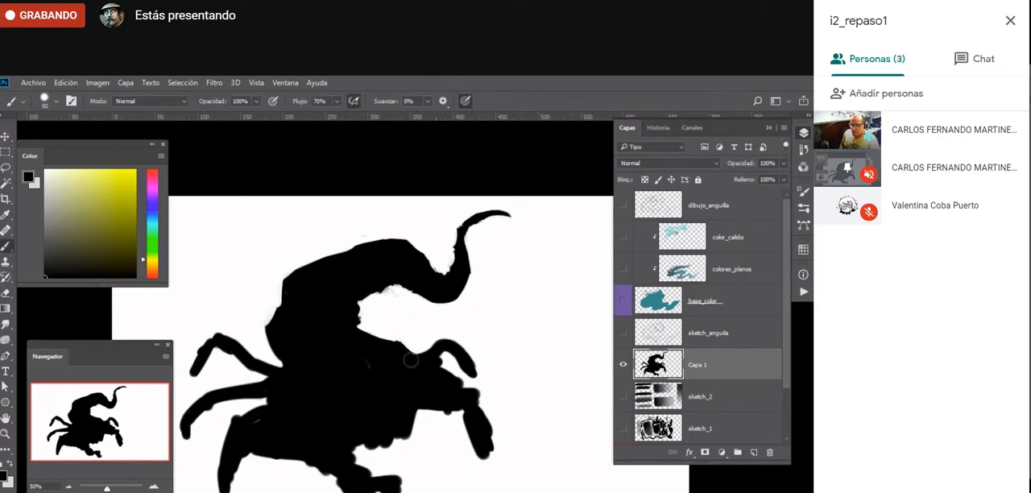
left_click_drag(400, 350, 420, 323)
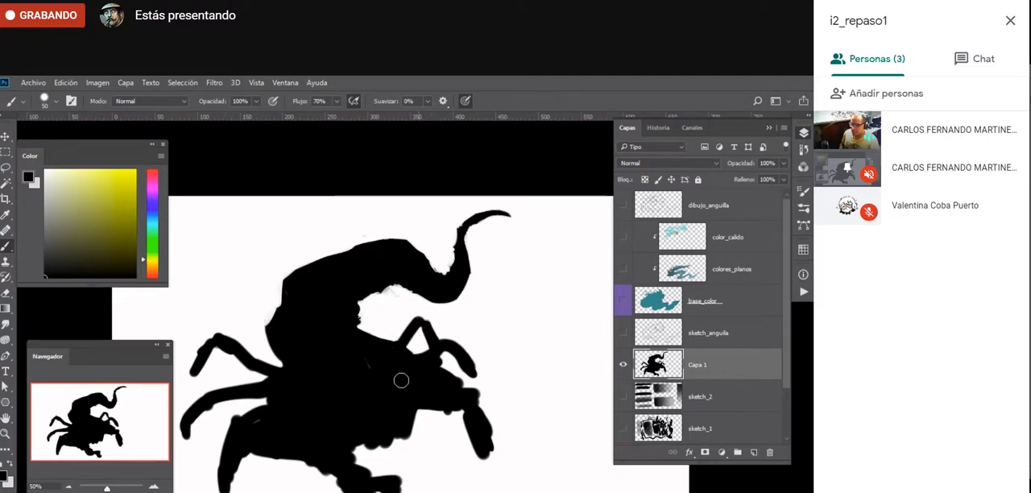
- Taper the leg tips with the textured eraser and repaint the front limb as a slimmer, bent leg
key("e")
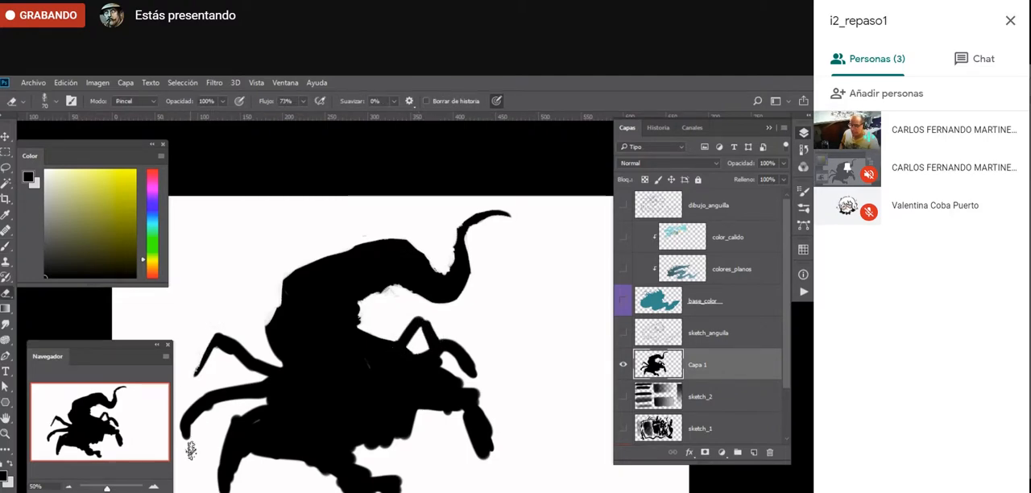
mouse_move(192, 443)
left_mouse_down()
mouse_move(230, 403)
mouse_move(236, 487)
mouse_move(245, 444)
mouse_move(234, 489)
mouse_move(249, 451)
mouse_move(272, 466)
mouse_move(330, 461)
mouse_move(330, 479)
mouse_move(309, 468)
mouse_move(362, 454)
mouse_move(408, 488)
left_mouse_up()
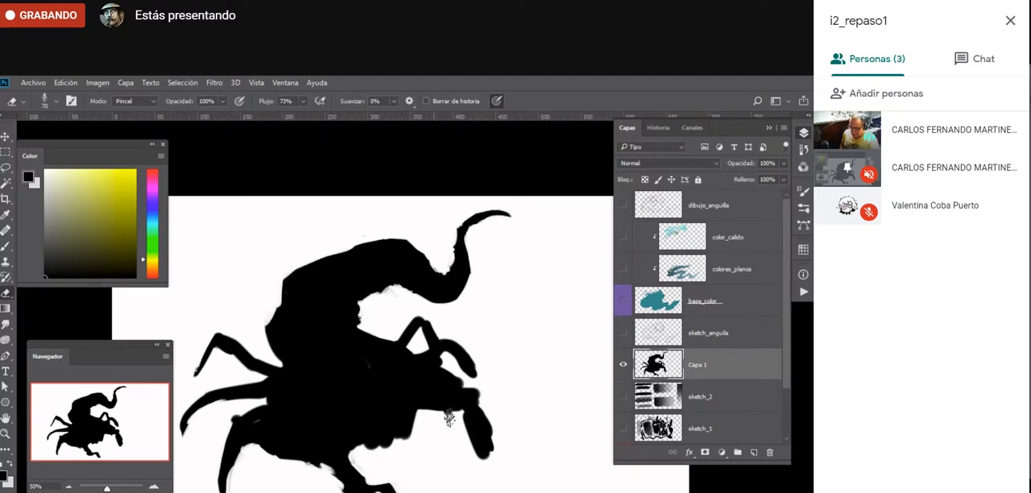
left_click_drag(466, 407, 483, 456)
key("b")
mouse_move(470, 398)
left_mouse_down()
mouse_move(490, 469)
mouse_move(494, 451)
mouse_move(491, 472)
mouse_move(497, 435)
left_mouse_up()
- Erase the excess black beneath the body to open a gap beside the large lower rear leg
key("e")
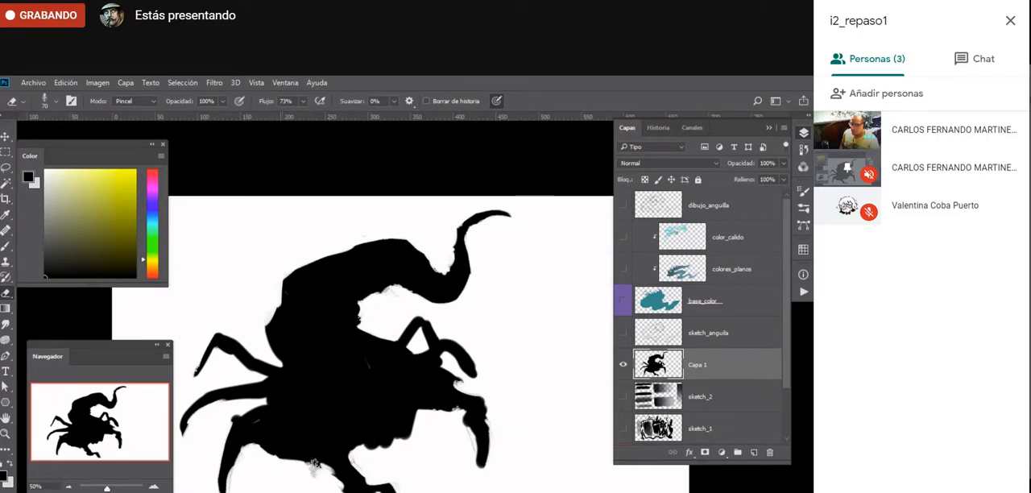
key("e")
key("e")
key("e")
mouse_move(312, 467)
left_mouse_down()
mouse_move(292, 430)
mouse_move(269, 449)
mouse_move(293, 451)
left_mouse_up()
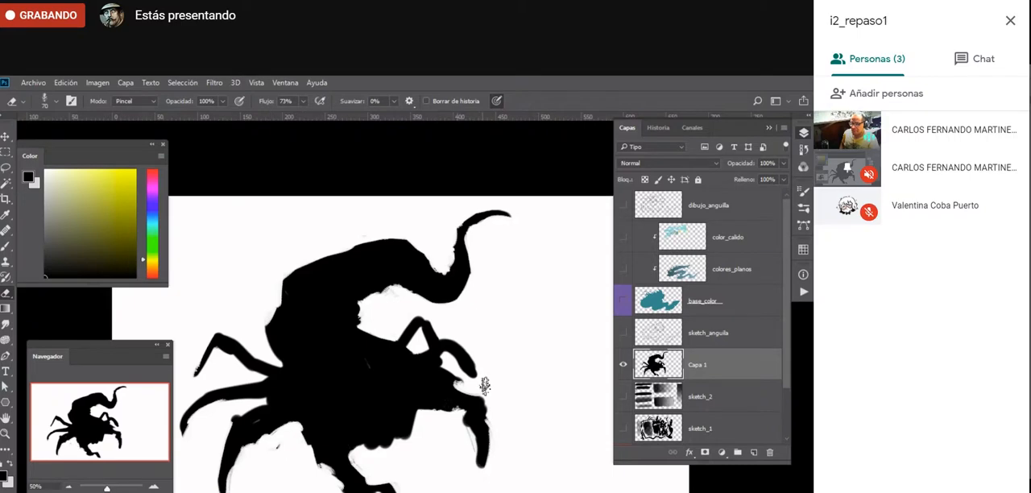
- Erase curved white bands along the inside of the arched tail and narrow slits across the creature's torso
mouse_move(484, 385)
left_mouse_down()
mouse_move(446, 323)
mouse_move(354, 316)
mouse_move(360, 307)
mouse_move(322, 290)
left_mouse_up()
left_click_drag(391, 280, 348, 264)
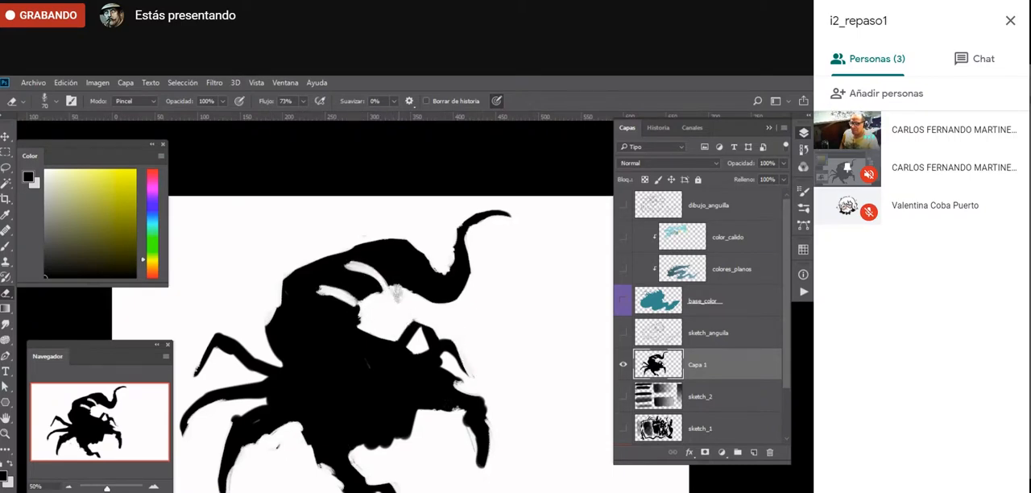
left_click_drag(401, 288, 381, 262)
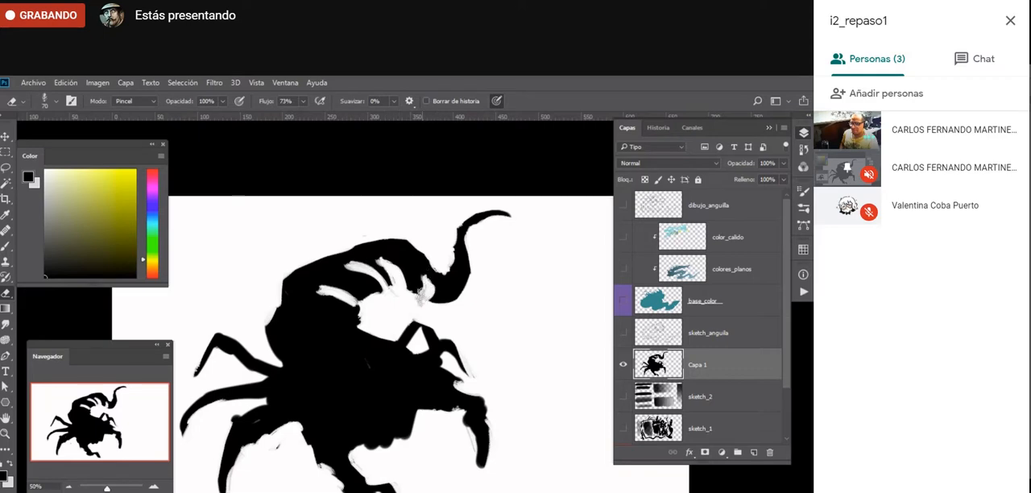
mouse_move(419, 298)
left_mouse_down()
mouse_move(421, 278)
mouse_move(346, 266)
mouse_move(354, 273)
mouse_move(326, 282)
mouse_move(330, 305)
mouse_move(311, 320)
mouse_move(366, 331)
left_mouse_up()
key("b")
key("e")
key("b")
key("e")
mouse_move(296, 339)
left_mouse_down()
mouse_move(354, 341)
mouse_move(335, 374)
mouse_move(385, 369)
mouse_move(330, 385)
mouse_move(376, 351)
mouse_move(356, 376)
mouse_move(384, 366)
mouse_move(373, 339)
mouse_move(312, 364)
mouse_move(367, 338)
mouse_move(306, 349)
mouse_move(350, 332)
mouse_move(341, 325)
mouse_move(304, 345)
mouse_move(303, 320)
left_mouse_up()
key("b")
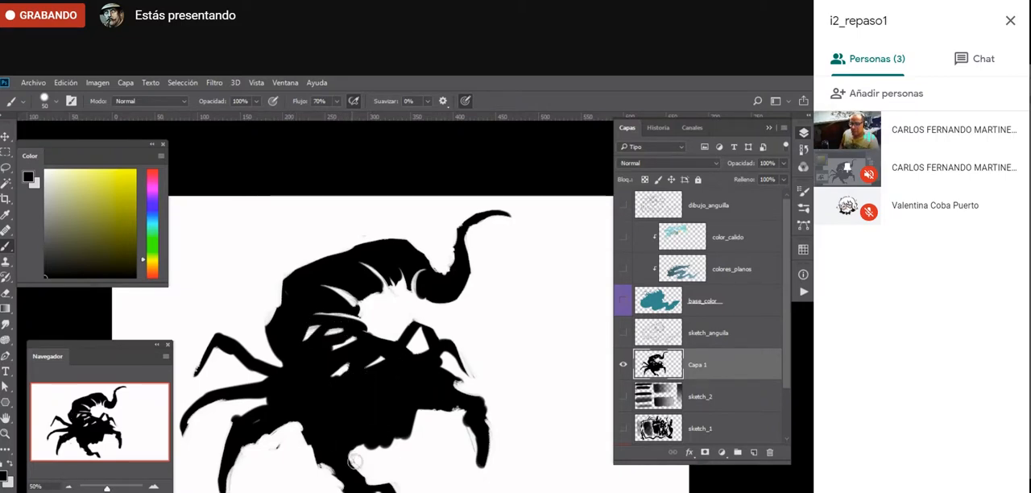
- Reshape the joint of the large lower rear leg by alternately erasing its edges and filling it with black
key("e")
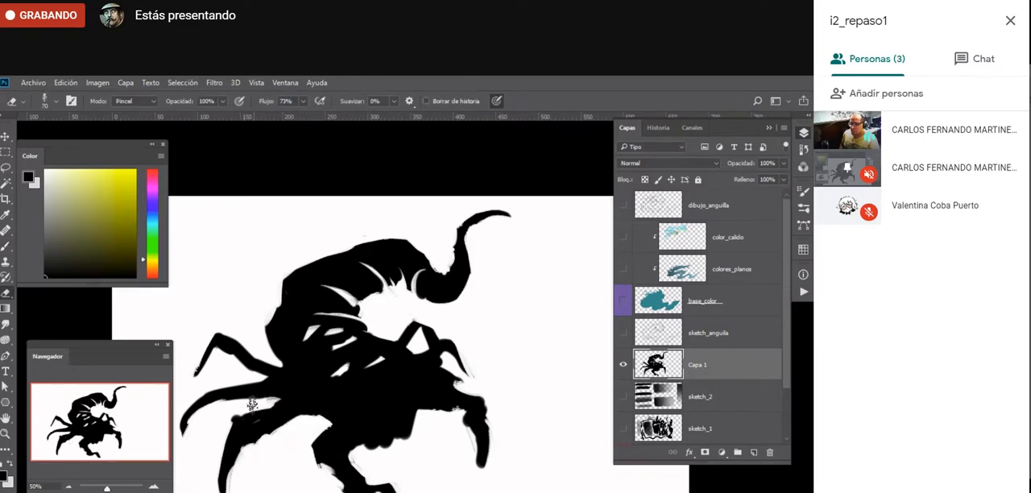
key("b")
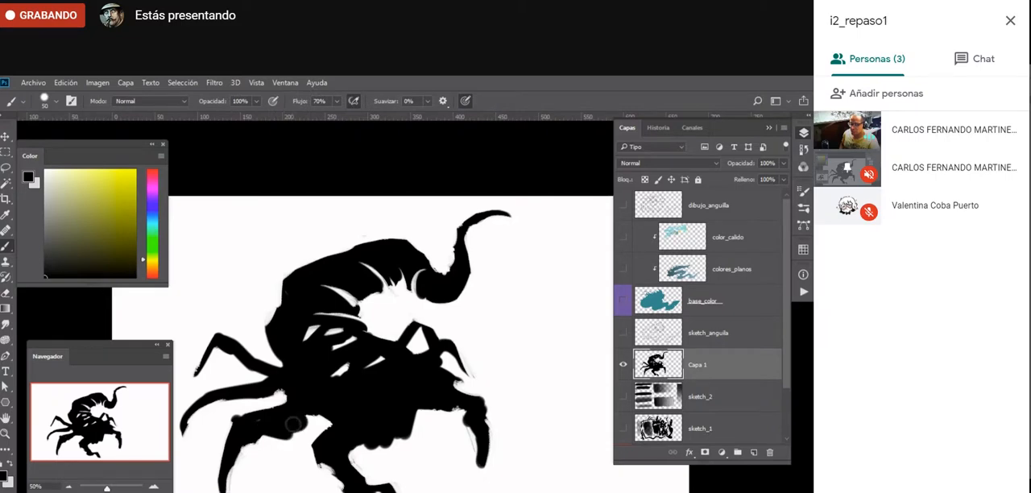
key("e")
left_click_drag(269, 404, 301, 417)
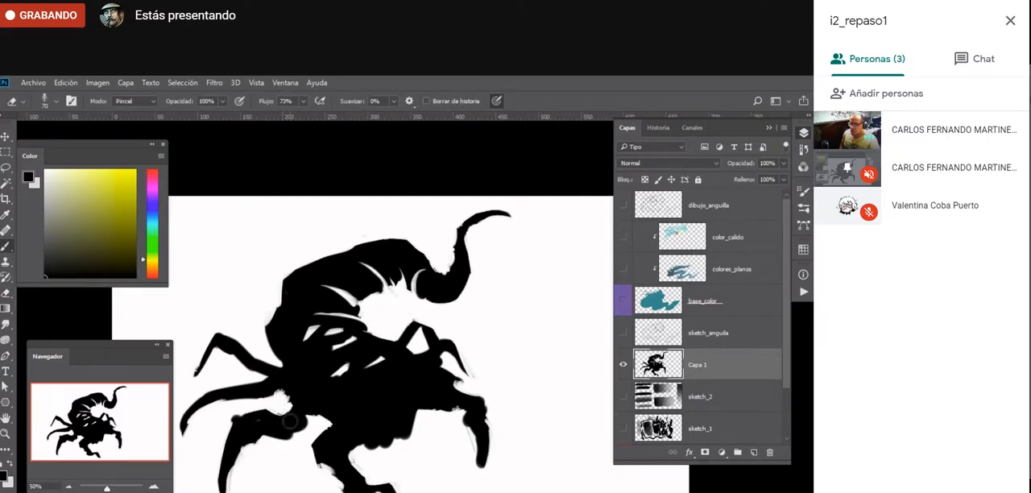
key("b")
- Paint a raised, bent front leg extending beyond the head and shape it to a pointed, curved tip
key("shift+b")
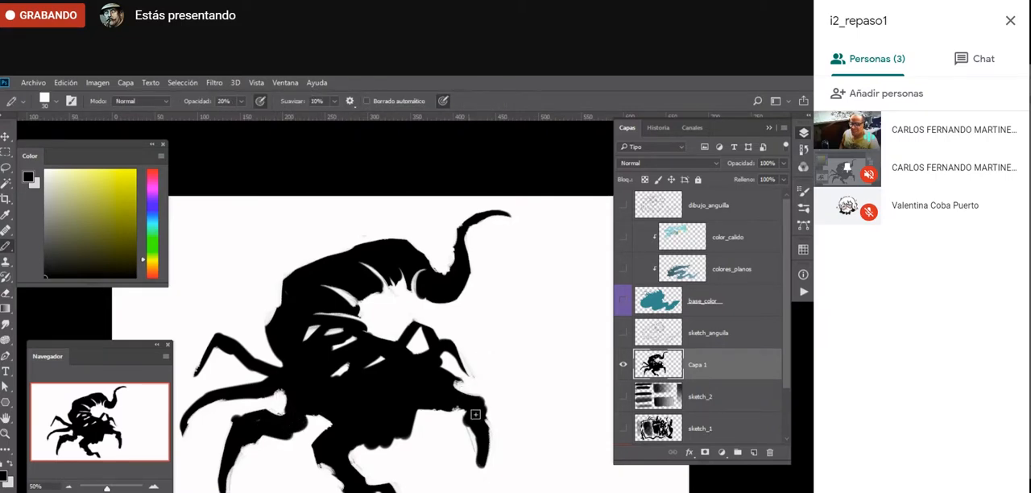
key("b")
mouse_move(512, 410)
left_mouse_down()
mouse_move(515, 393)
mouse_move(522, 418)
mouse_move(490, 380)
mouse_move(456, 391)
mouse_move(510, 369)
mouse_move(521, 408)
left_mouse_up()
key("e")
mouse_move(482, 372)
left_mouse_down()
mouse_move(523, 355)
mouse_move(534, 424)
mouse_move(510, 413)
mouse_move(524, 439)
left_mouse_up()
key("b")
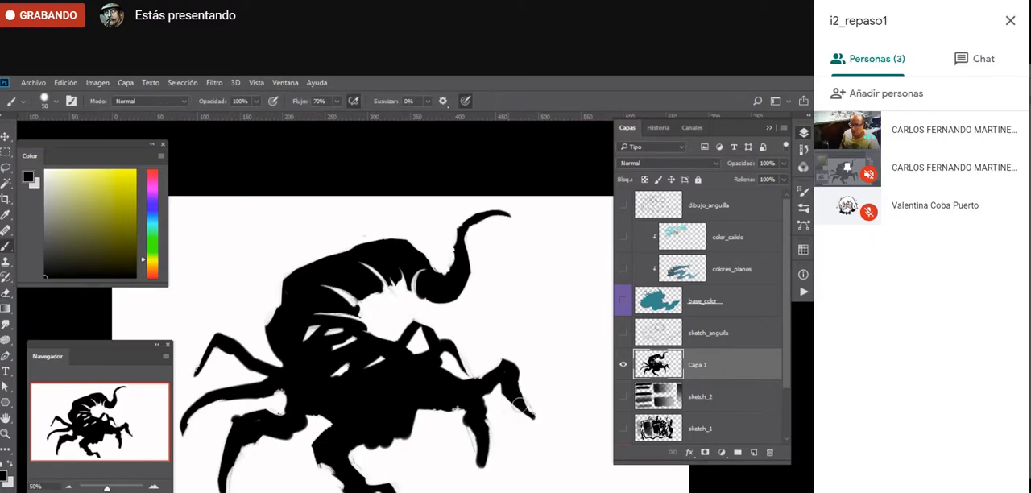
left_click_drag(516, 398, 537, 433)
- Set the eraser to a round 35 px brush and erase two clusters of small white eye spots on the head
key("e")
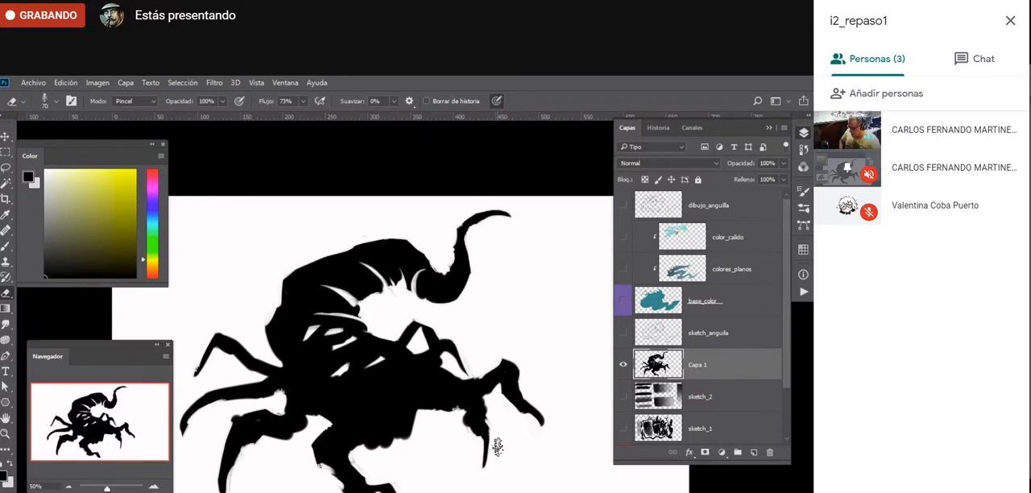
right_click(376, 401)
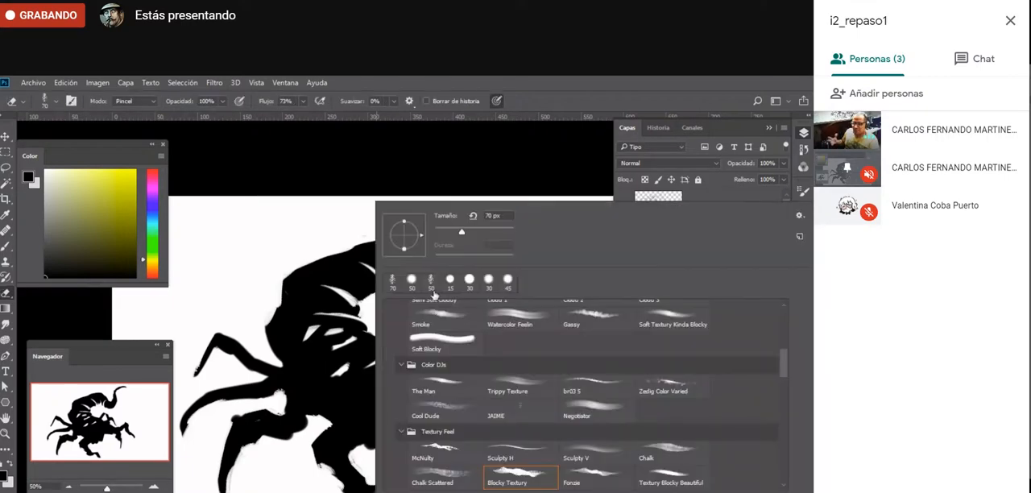
left_click(224, 309)
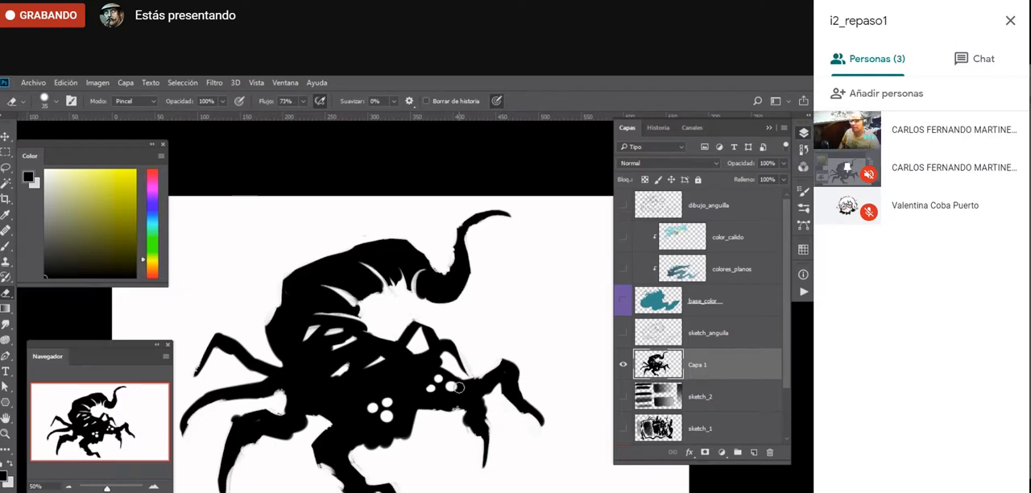
- Hide the Capa 1 silhouette and show the sketch_anguila, base_color, colores_planos, color_calido and dibujo_anguila layers
left_click(623, 364)
left_click(623, 332)
left_click(623, 300)
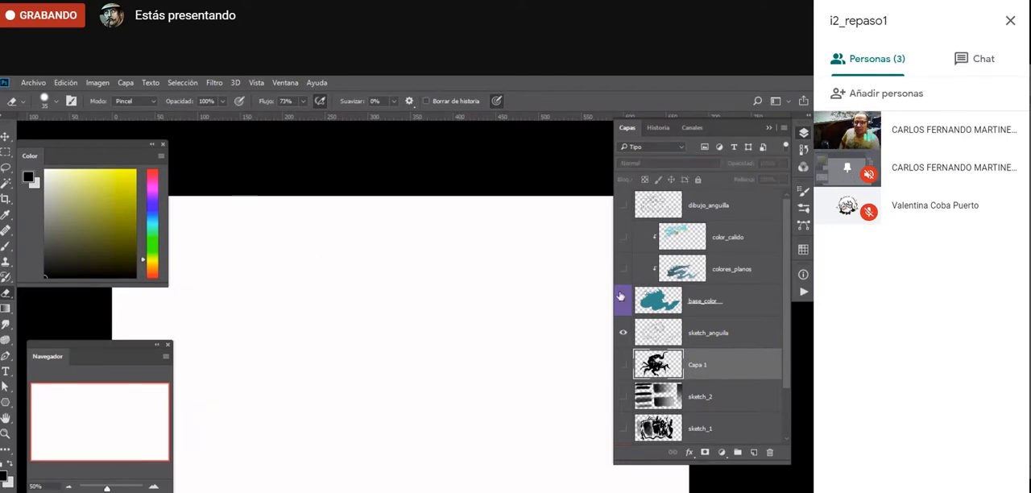
left_click_drag(621, 270, 617, 245)
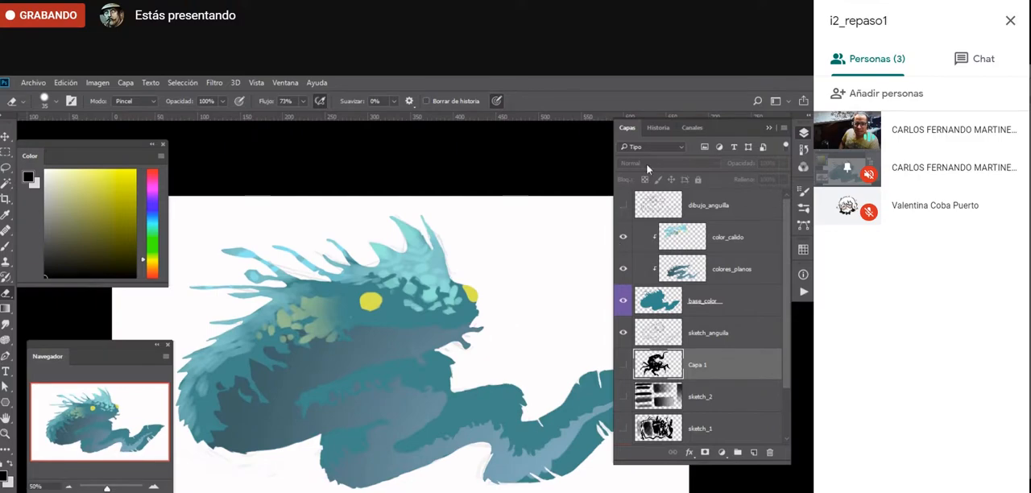
left_click(623, 205)
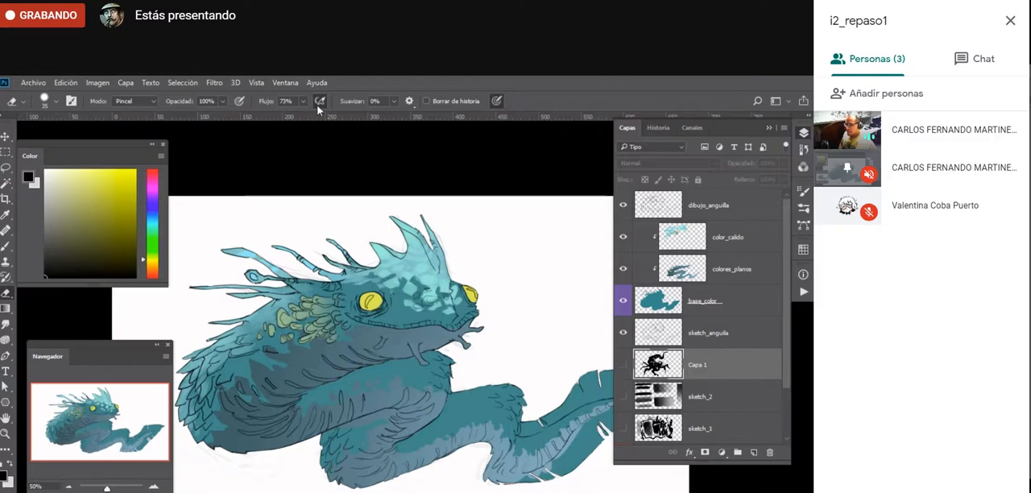
- Leave full screen to stop presenting in the Google Meet call, and pin your own video to the main view
key("F11")
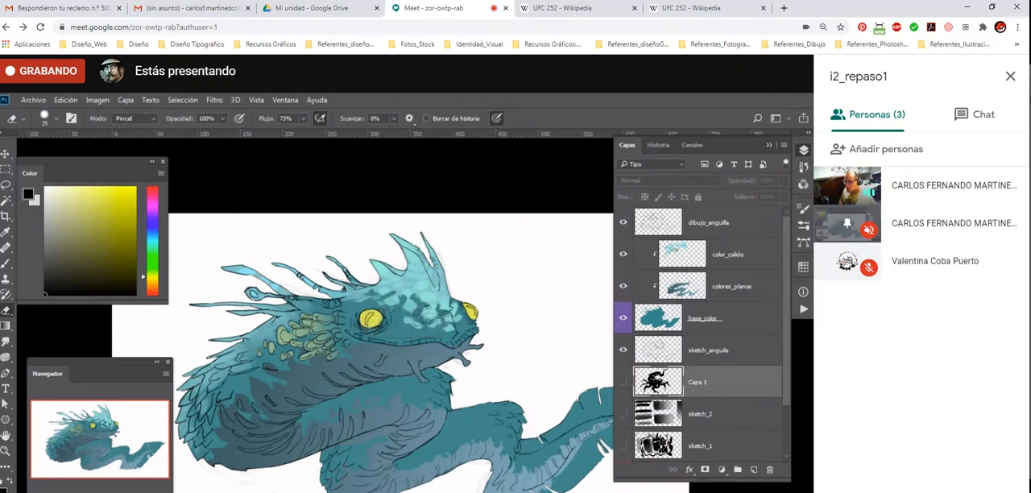
left_click(722, 491)
left_click(712, 467)
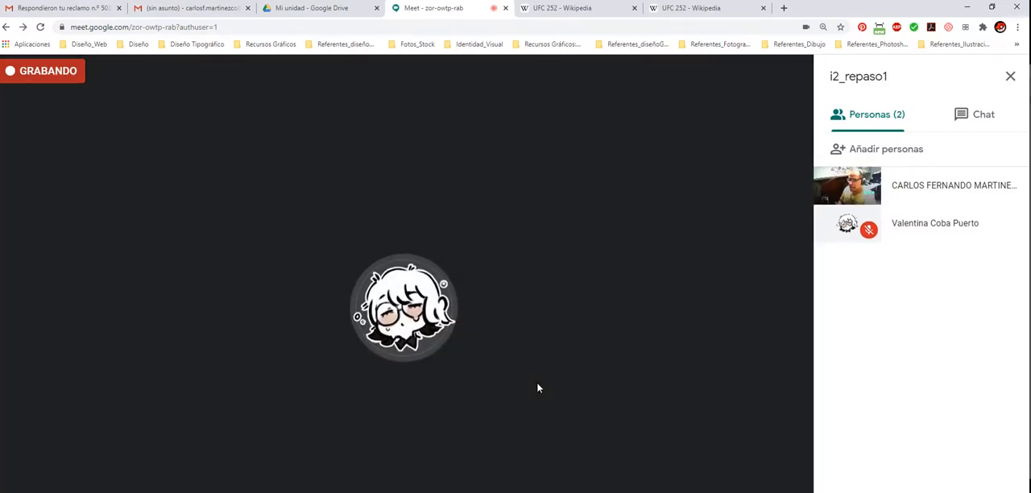
left_click(836, 187)
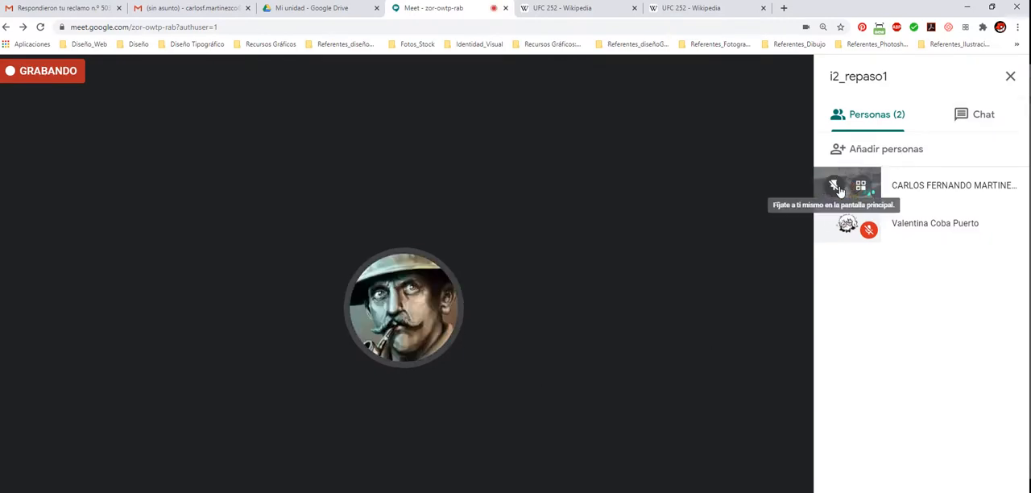